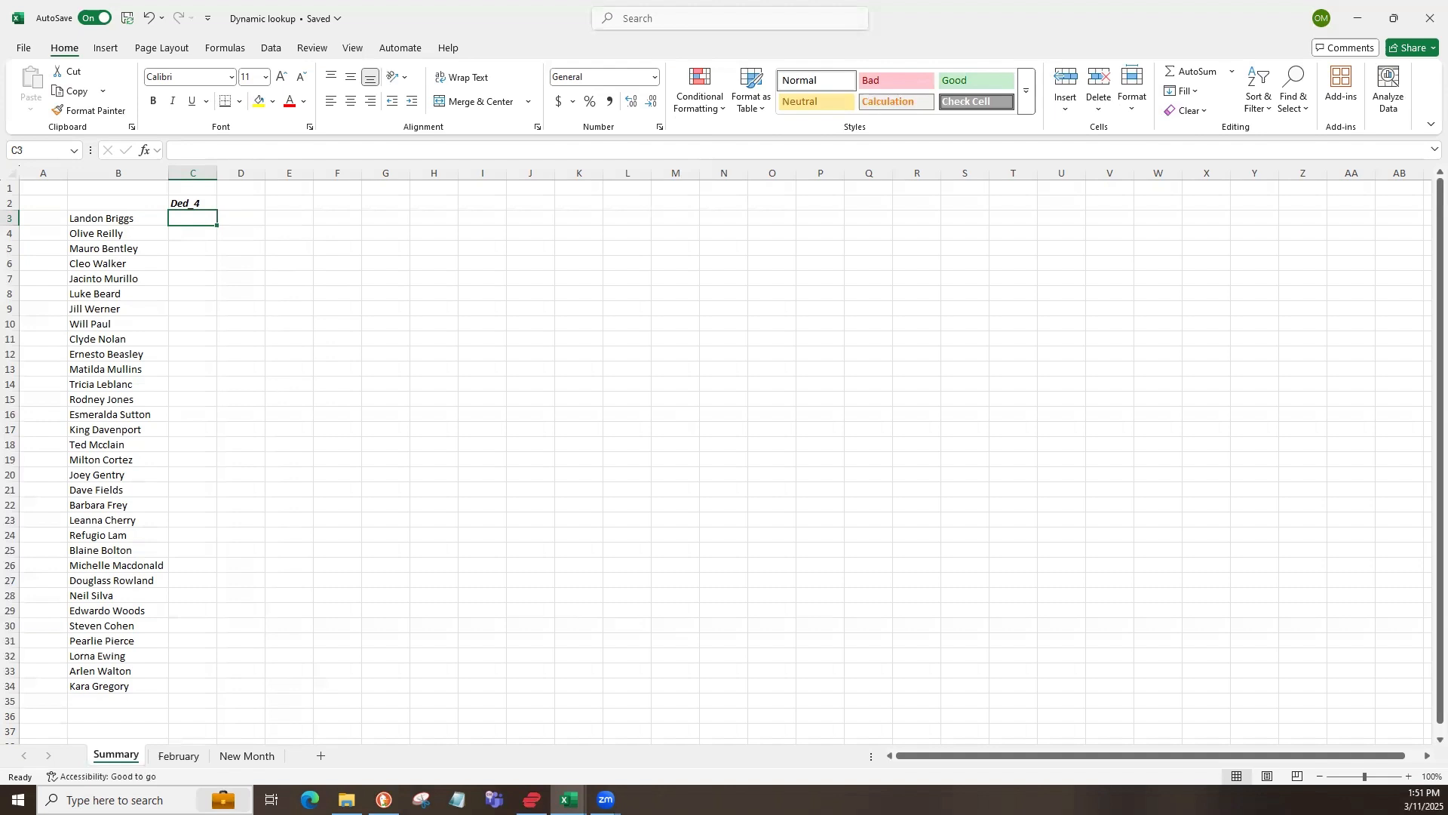
- Examine the Summary sheet's Ded_4 header and name list alongside the deduction data on the February sheet
left_click(332, 263)
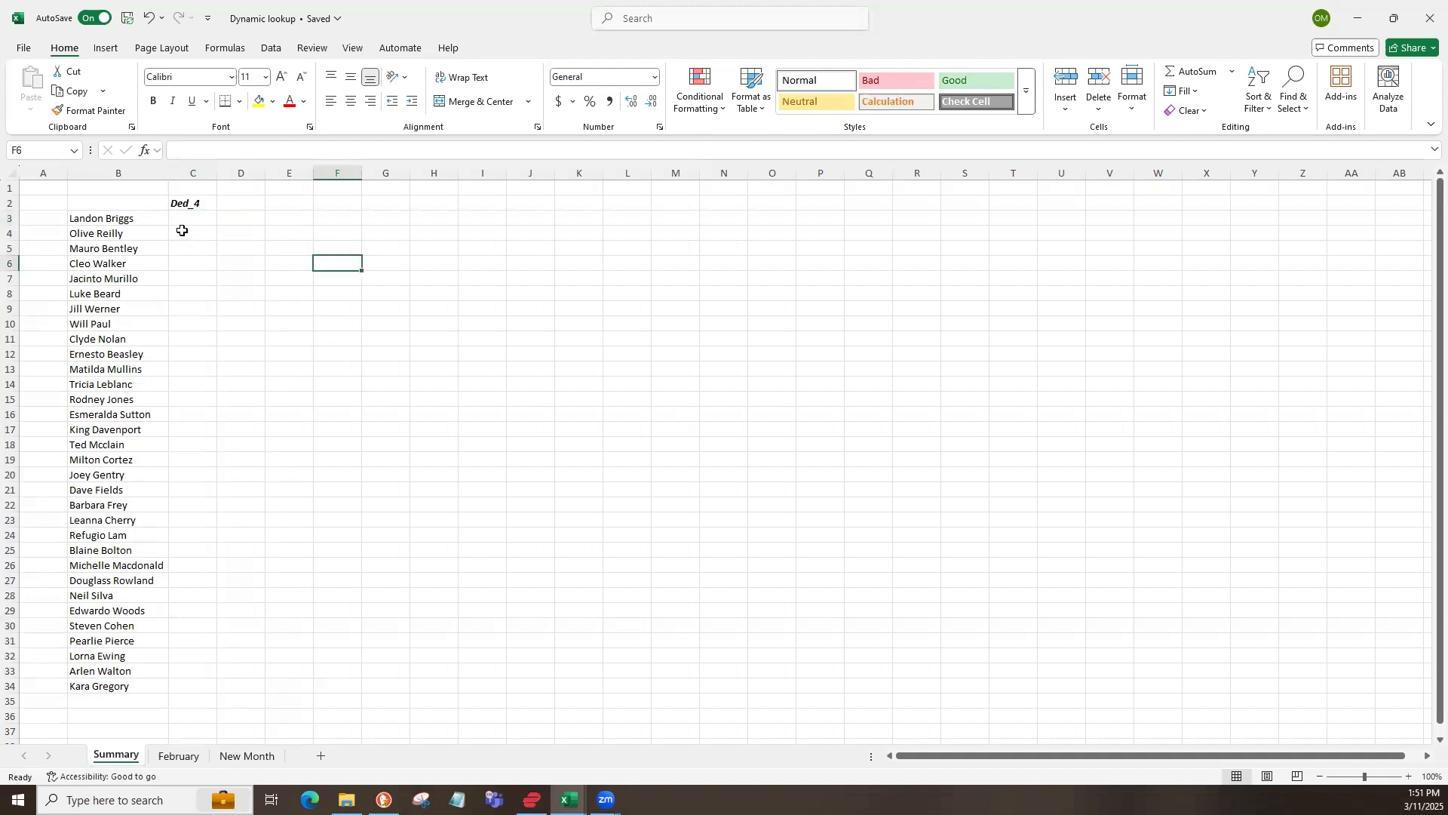
left_click(189, 203)
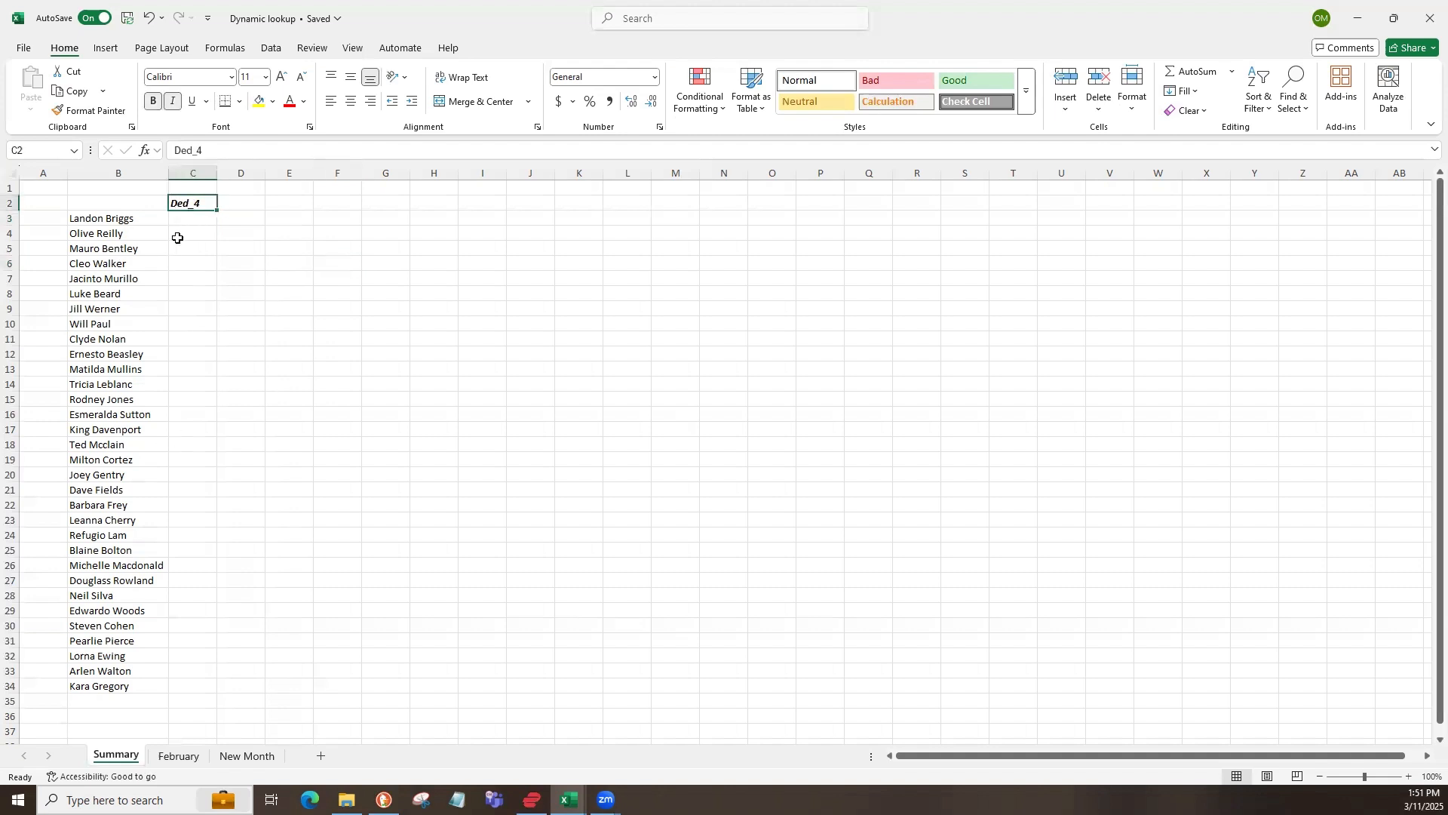
left_click(178, 755)
key("ctrl+v")
left_click(351, 368)
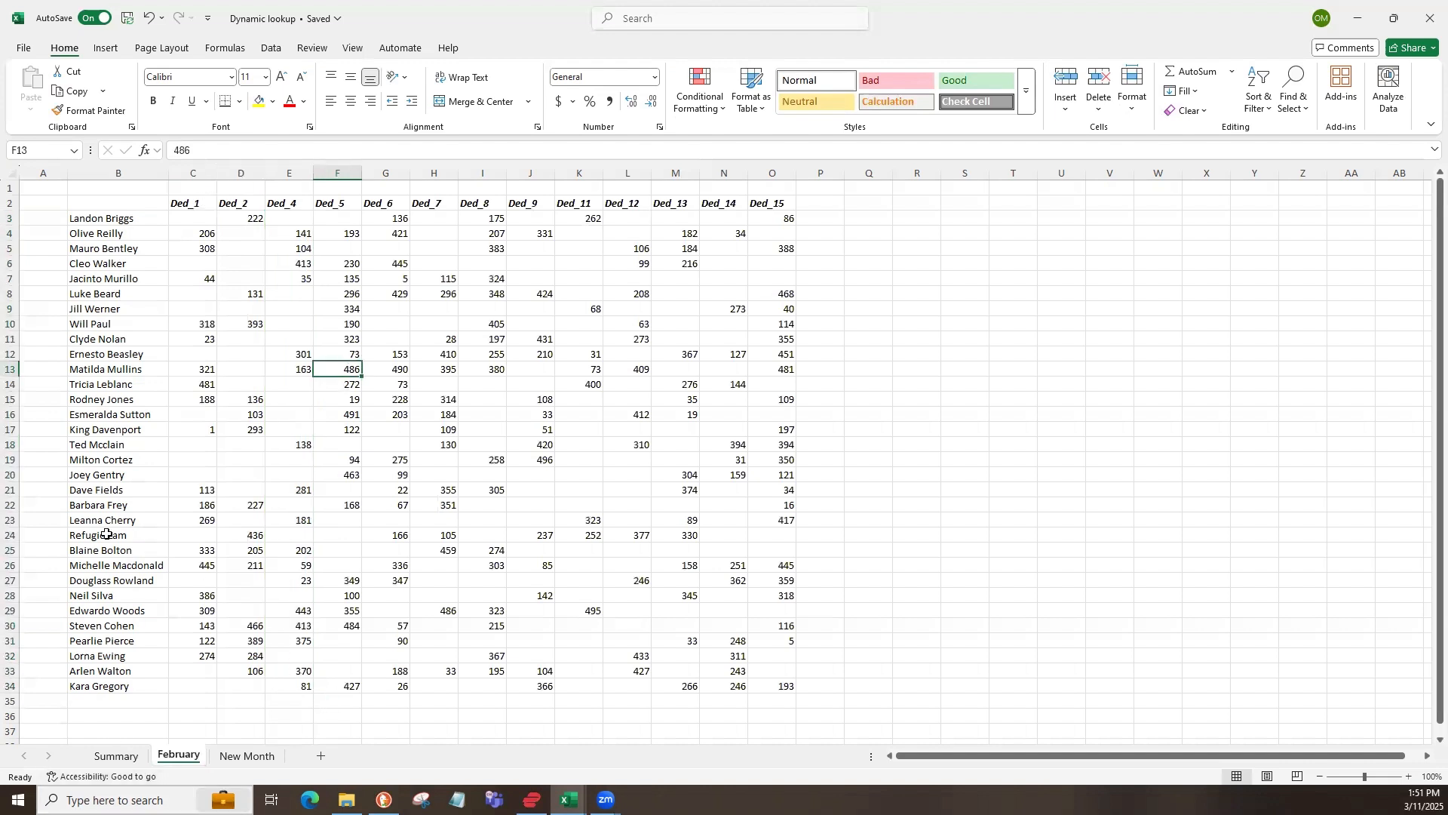
left_click(117, 474)
left_click(117, 756)
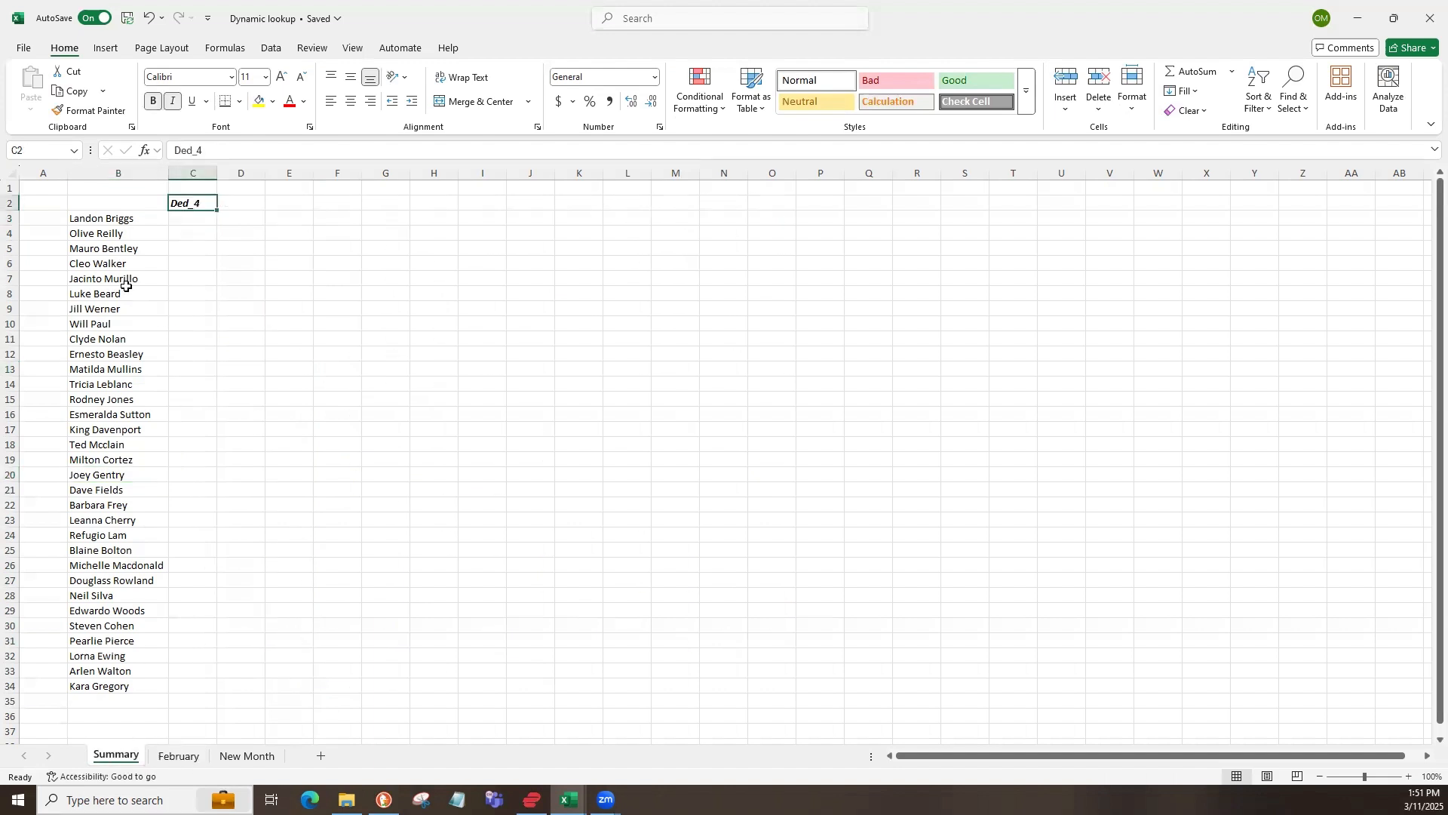
left_click(121, 218)
left_click(117, 250)
left_click(123, 354)
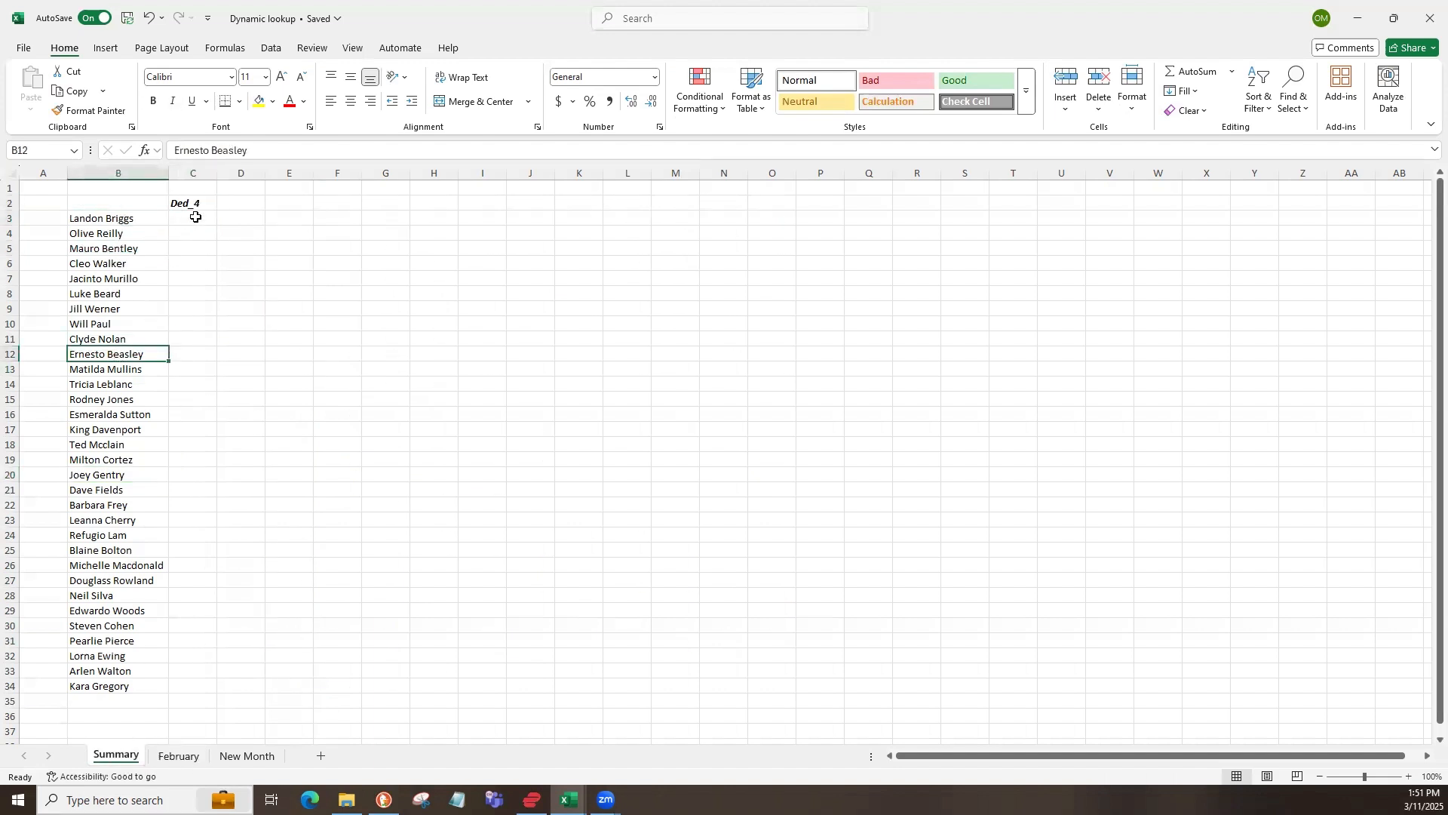
- In Summary cell C3, begin an INDEX formula with its array left empty and a MATCH of B3 against February!B:B as the row
left_click(194, 218)
type("=")
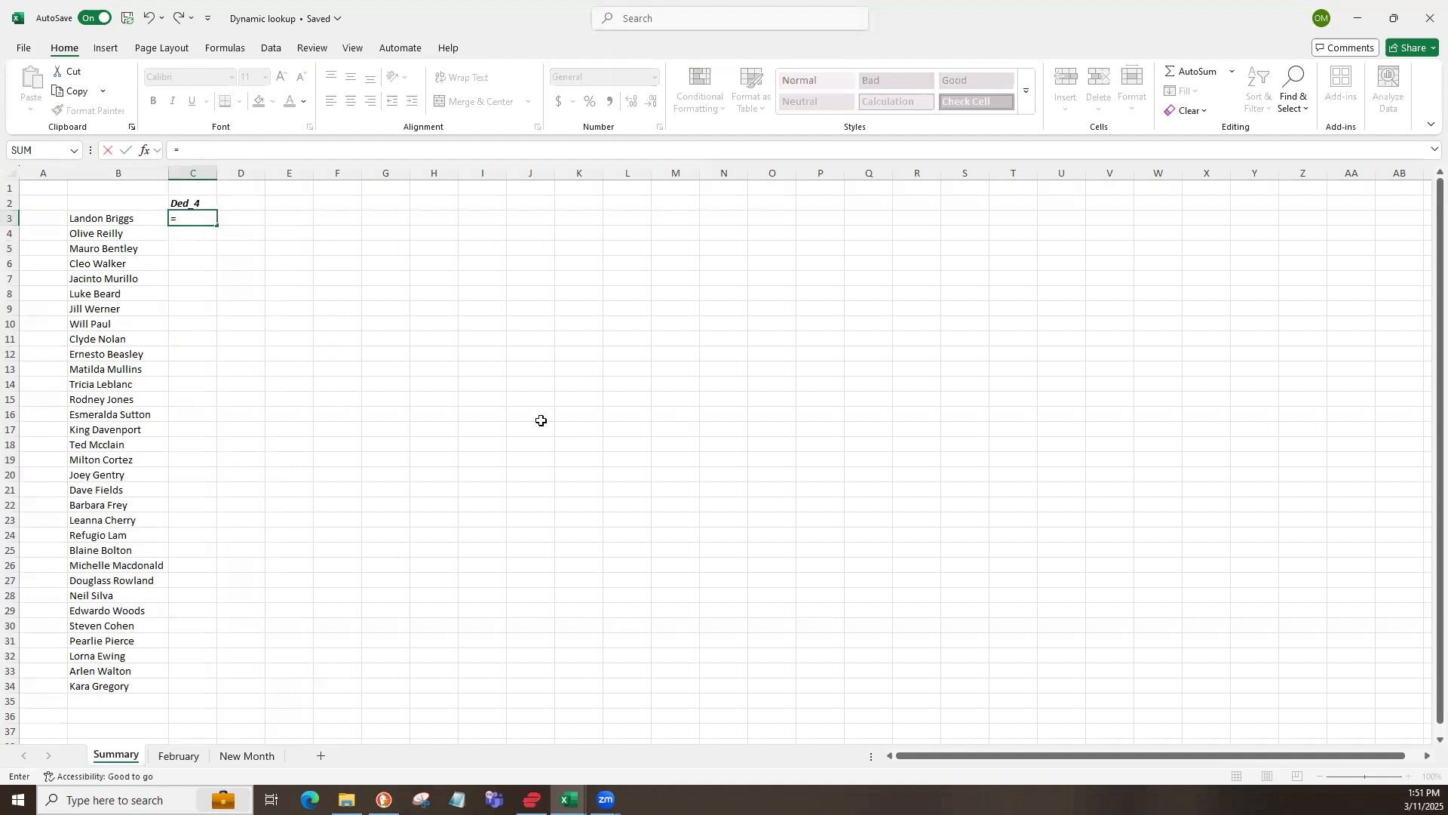
type("in")
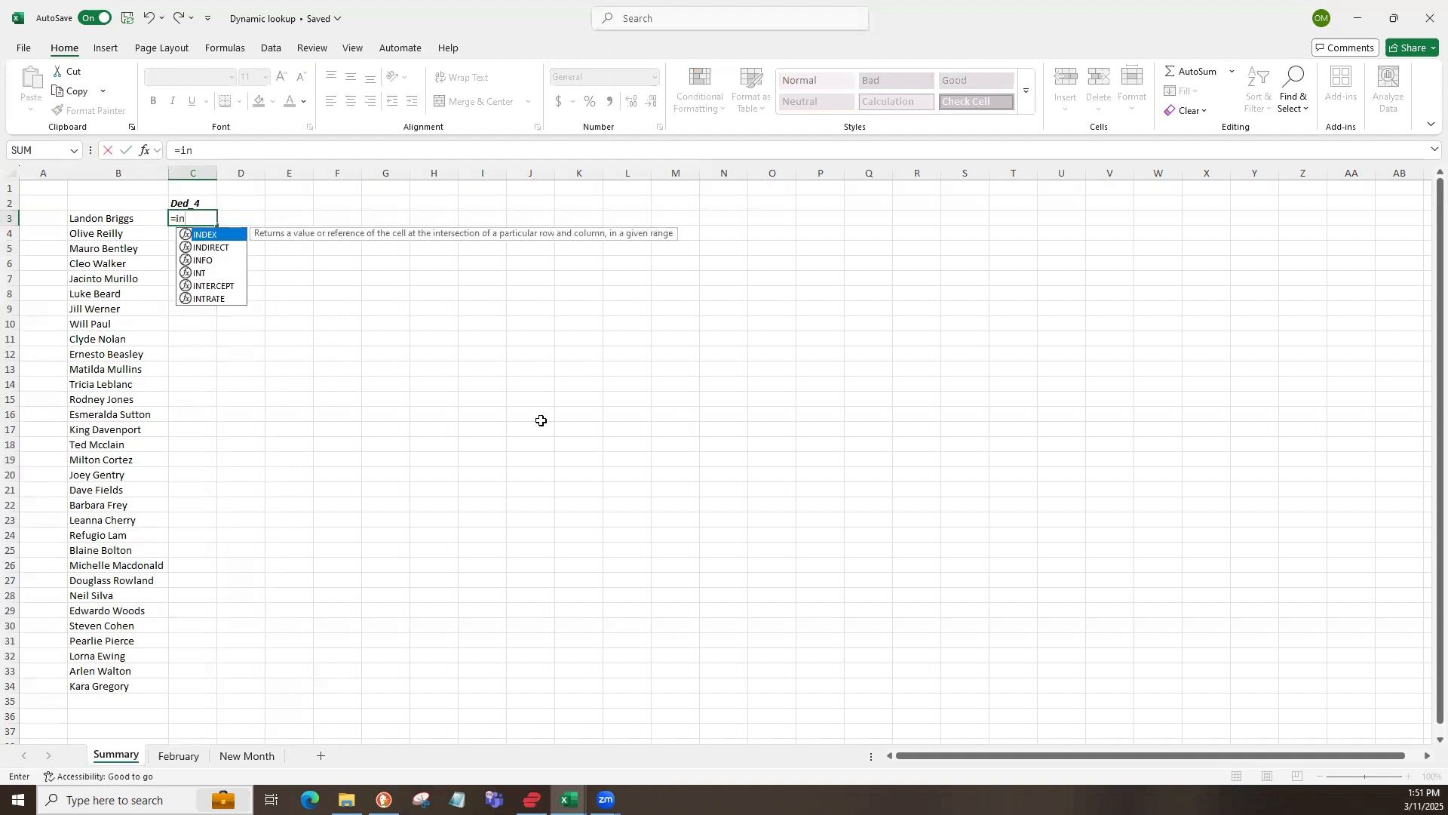
key("Tab")
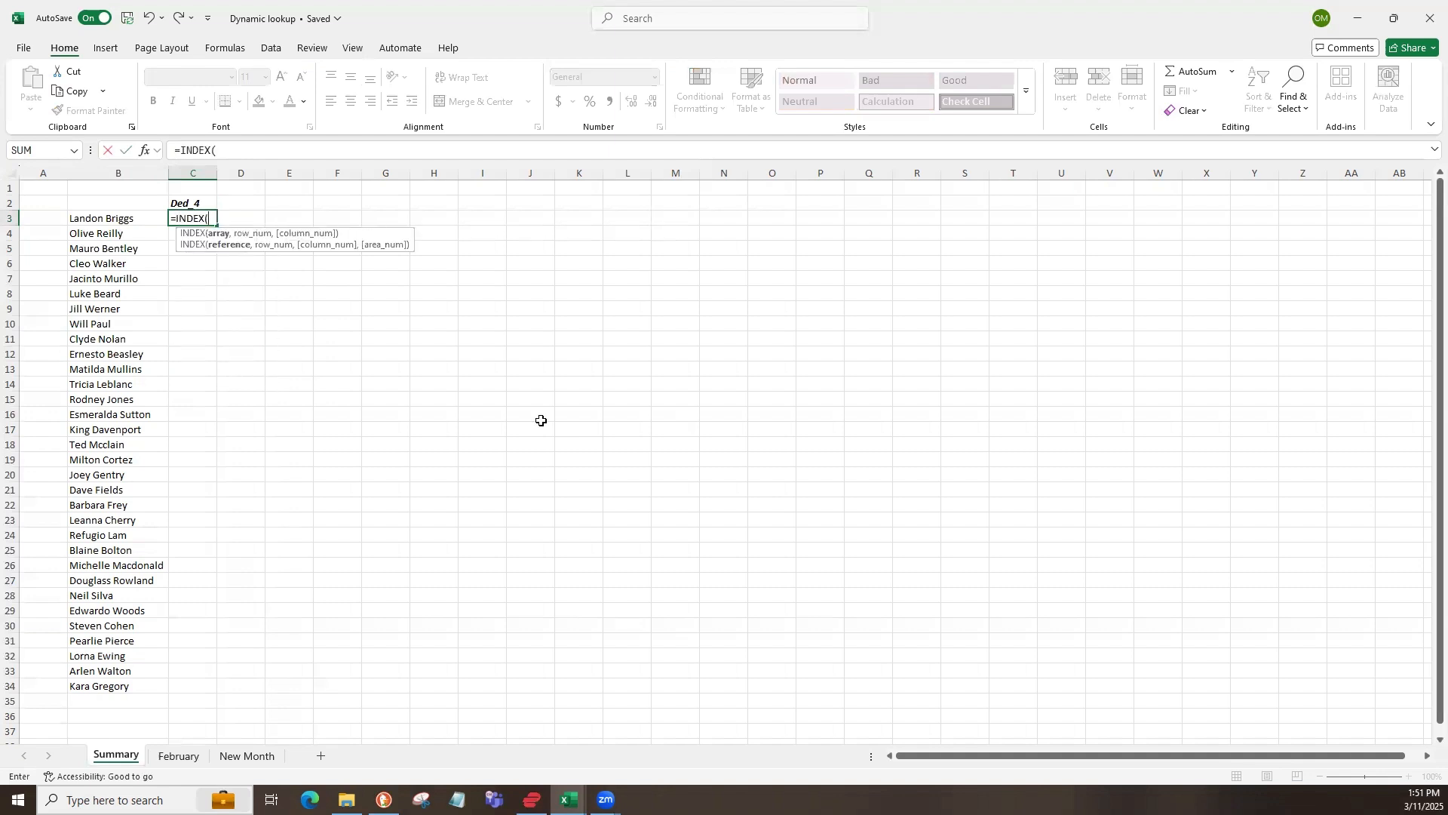
type(",m")
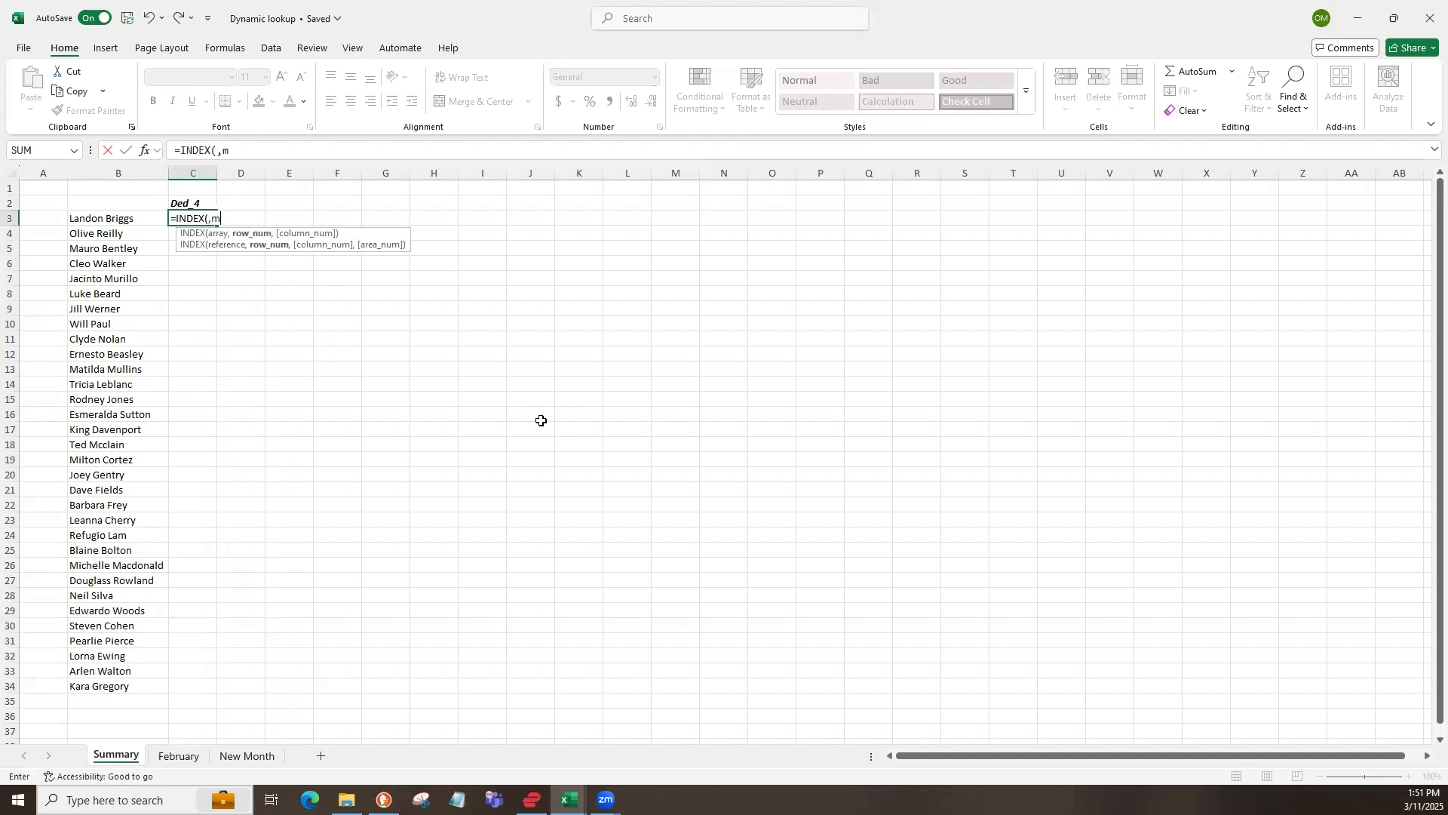
type("atch(b3")
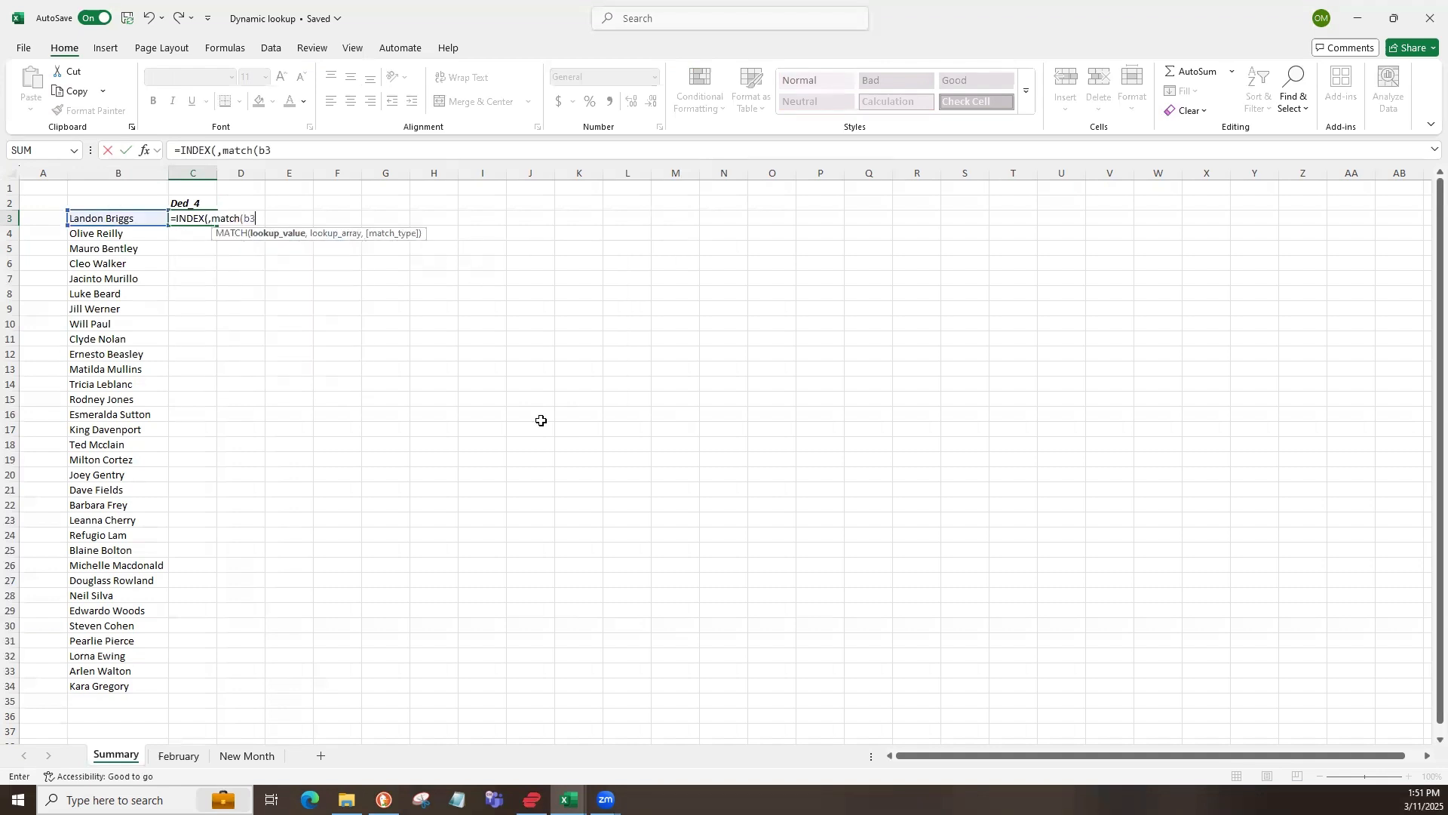
type(",")
left_click(184, 757)
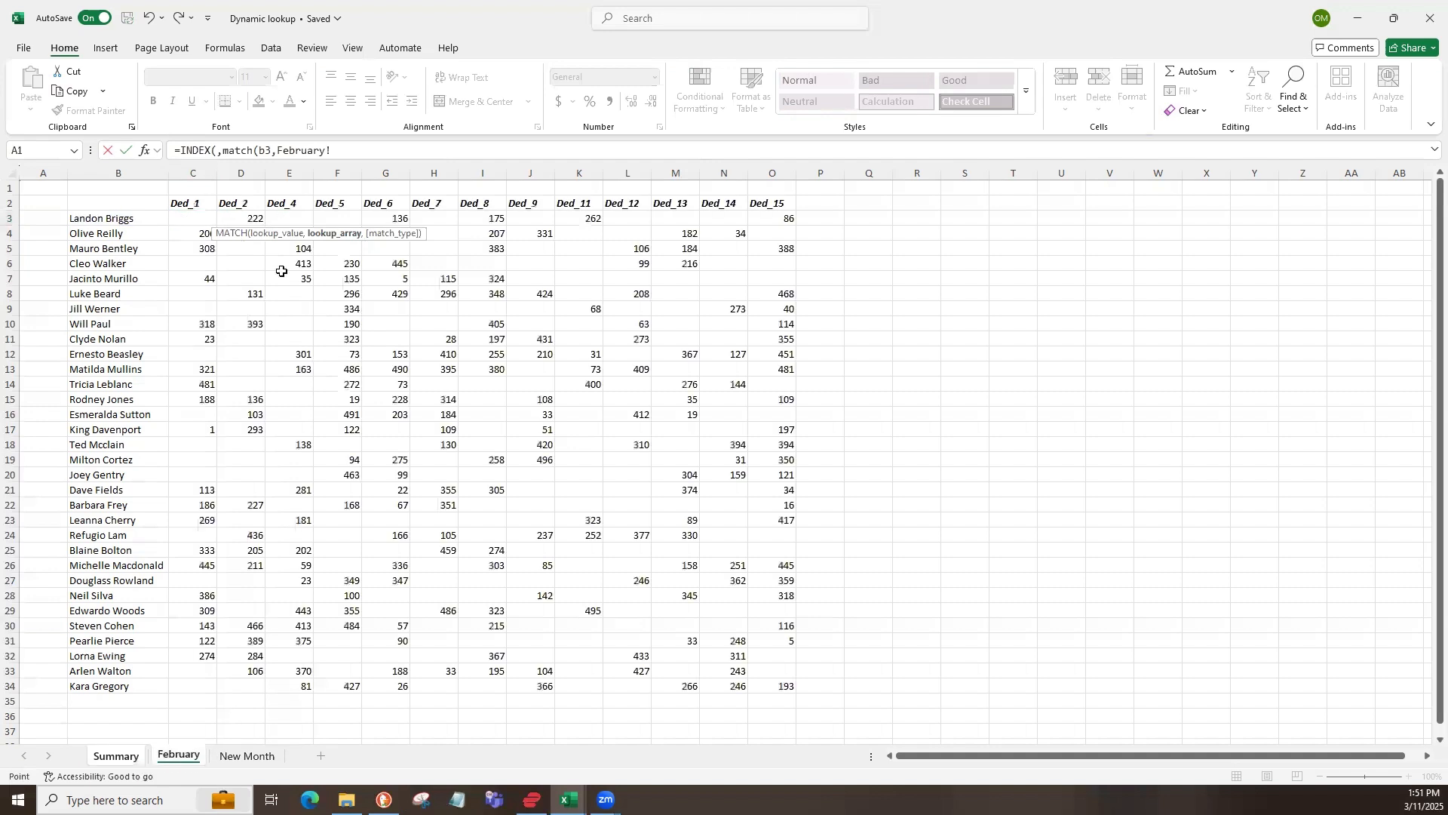
left_click(290, 172)
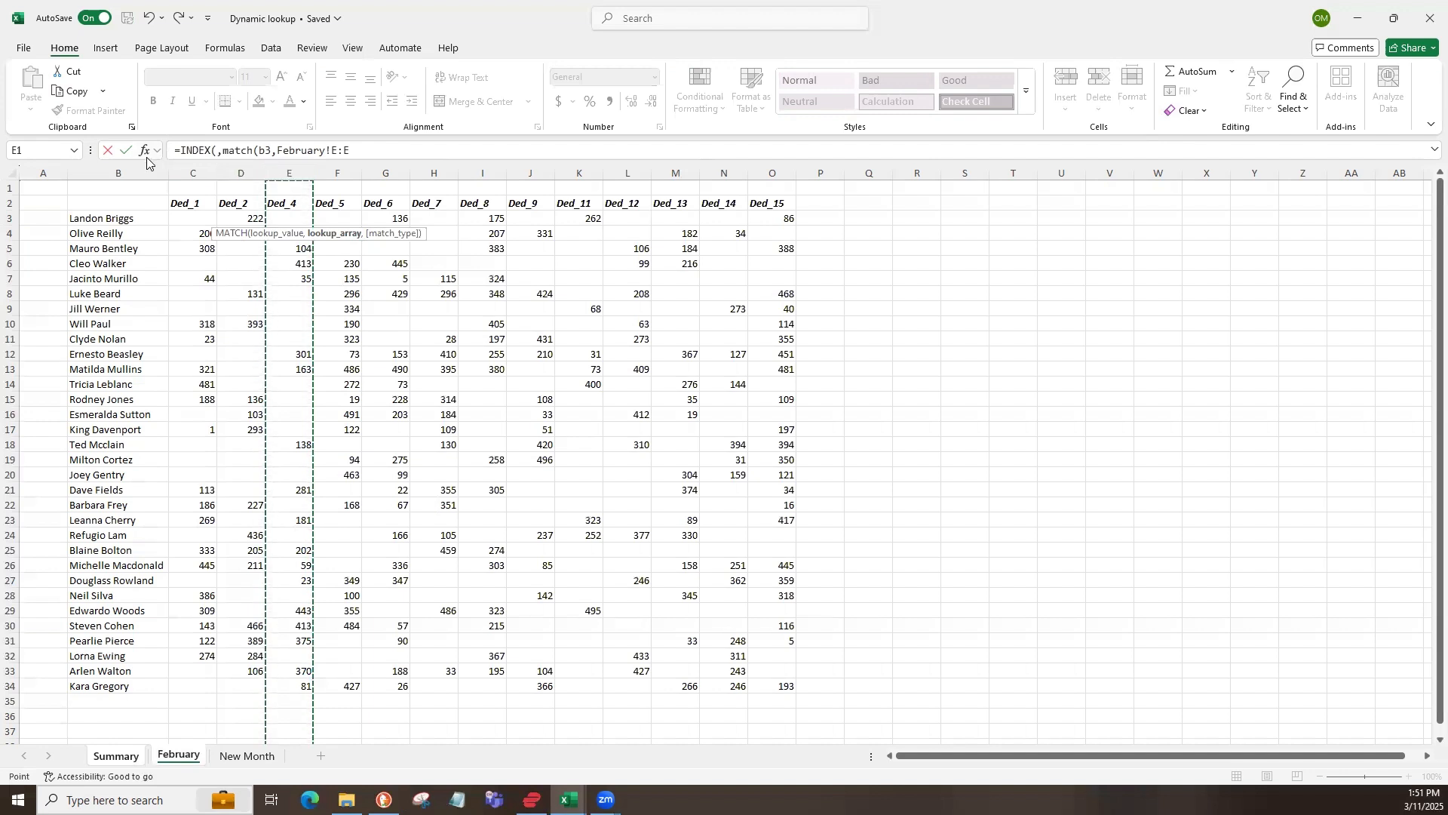
left_click(89, 171)
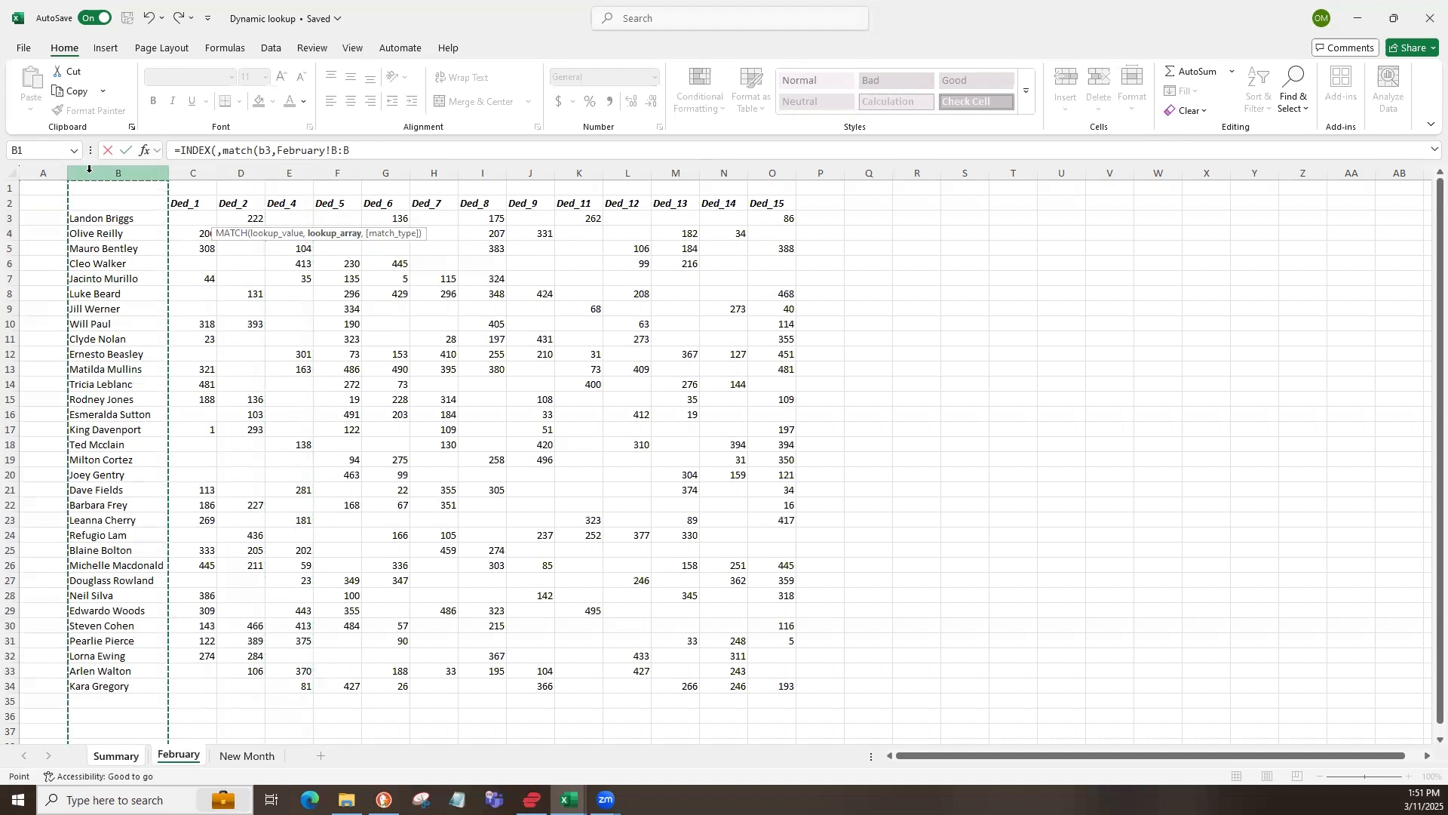
- Complete C3's formula with February!E:E as the INDEX array and match type 0, and fill it down to C34
left_click(217, 151)
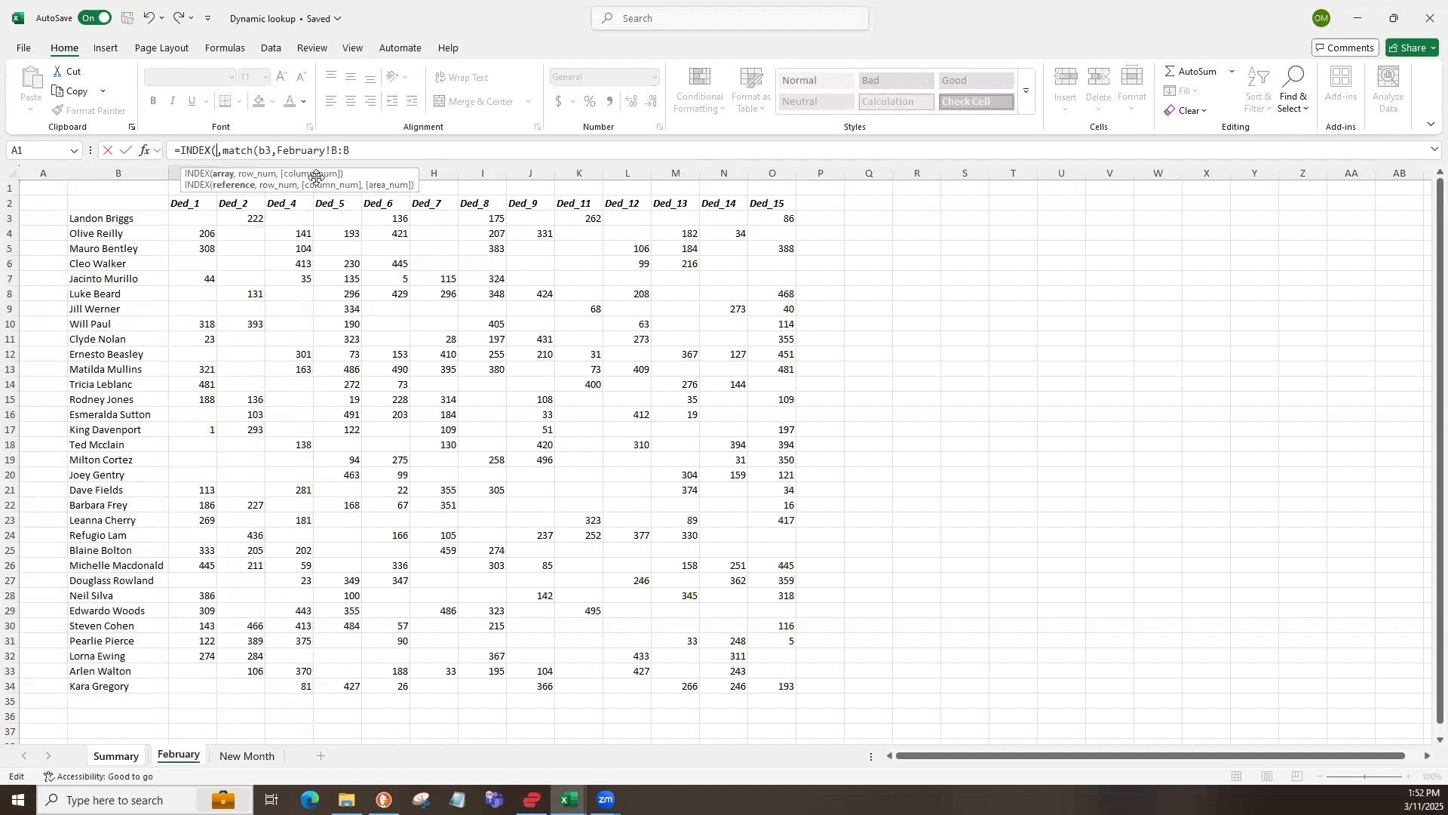
left_click(302, 174)
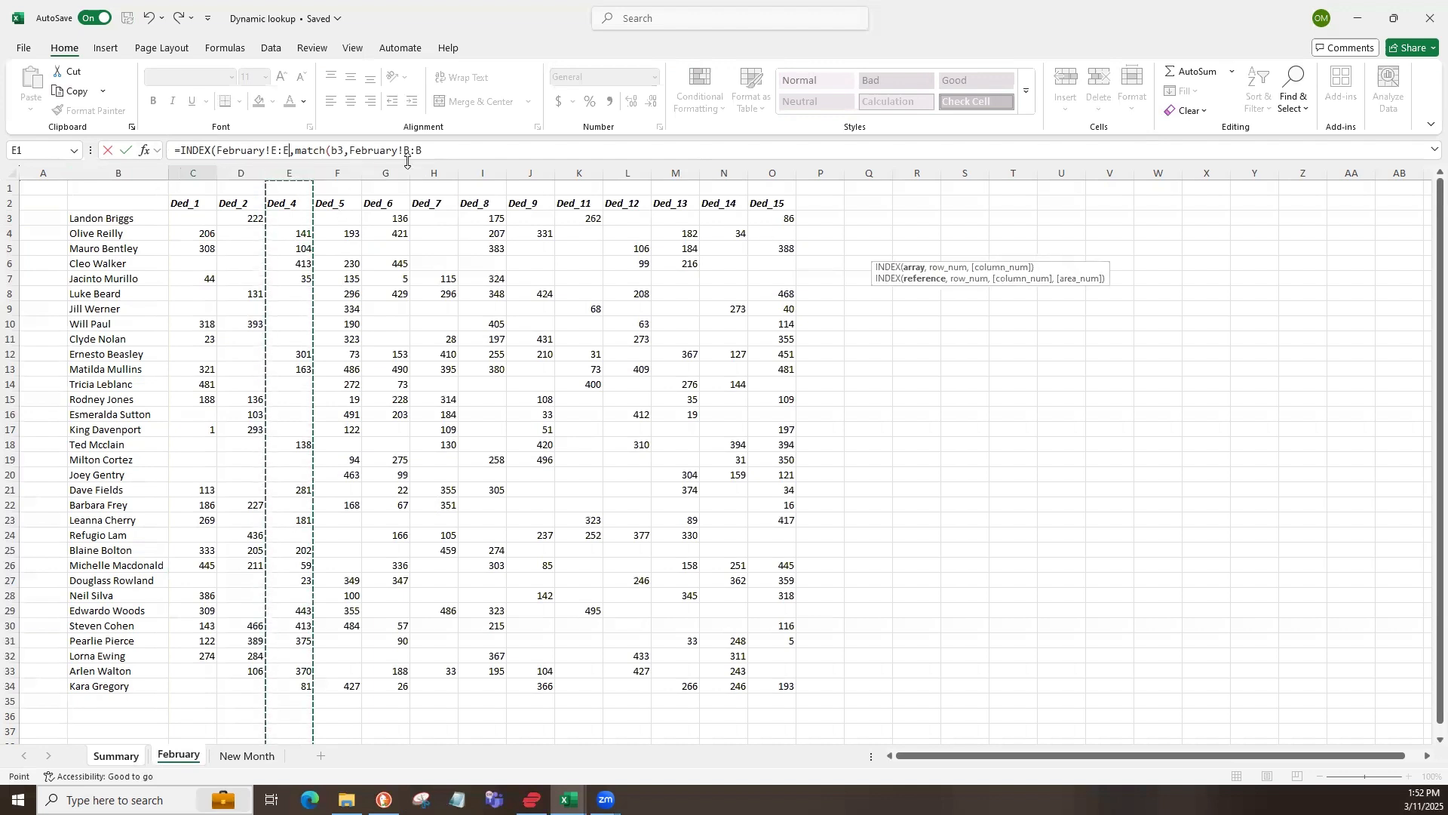
left_click(468, 153)
type(",")
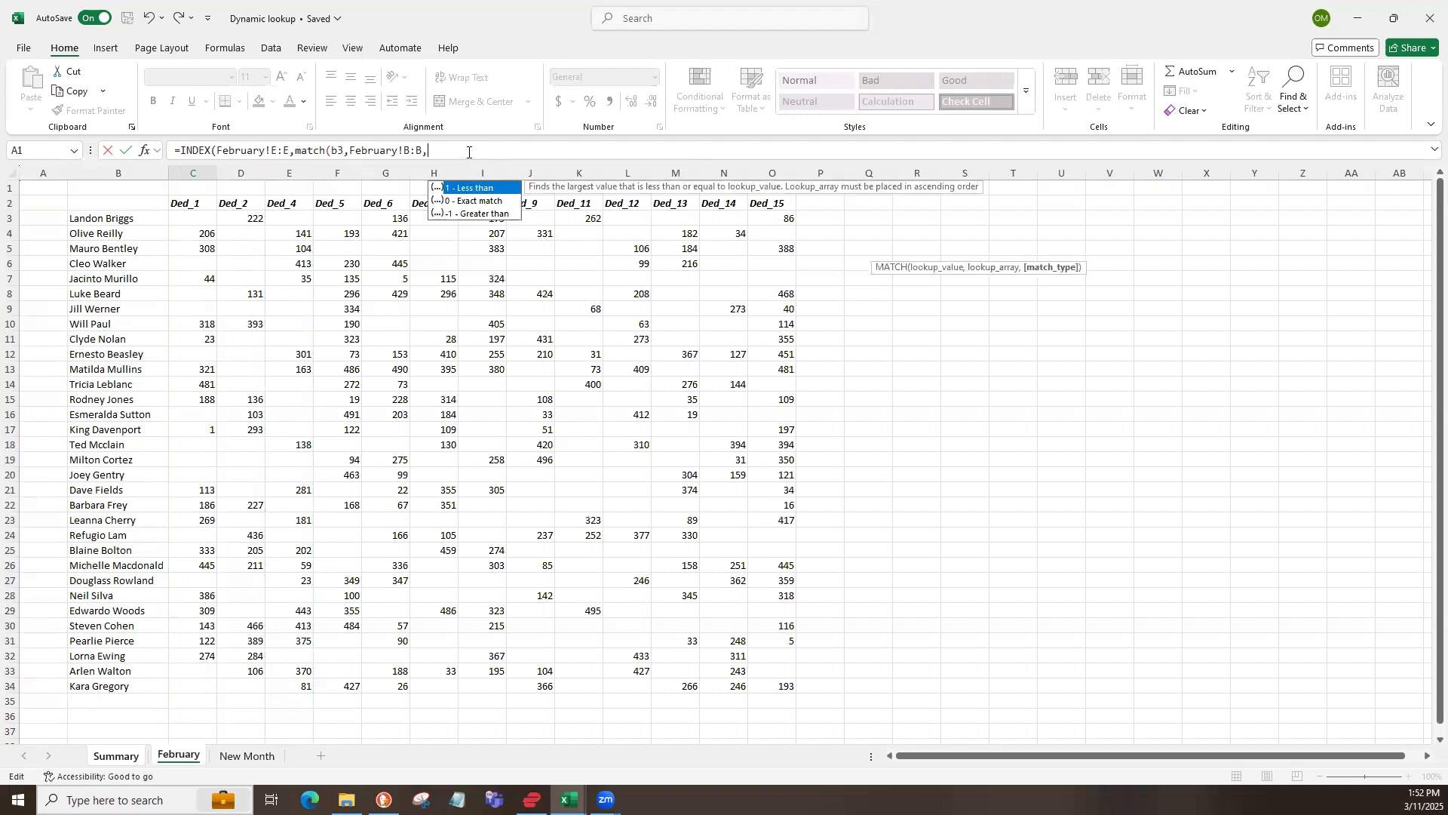
type("0)")
key("Return")
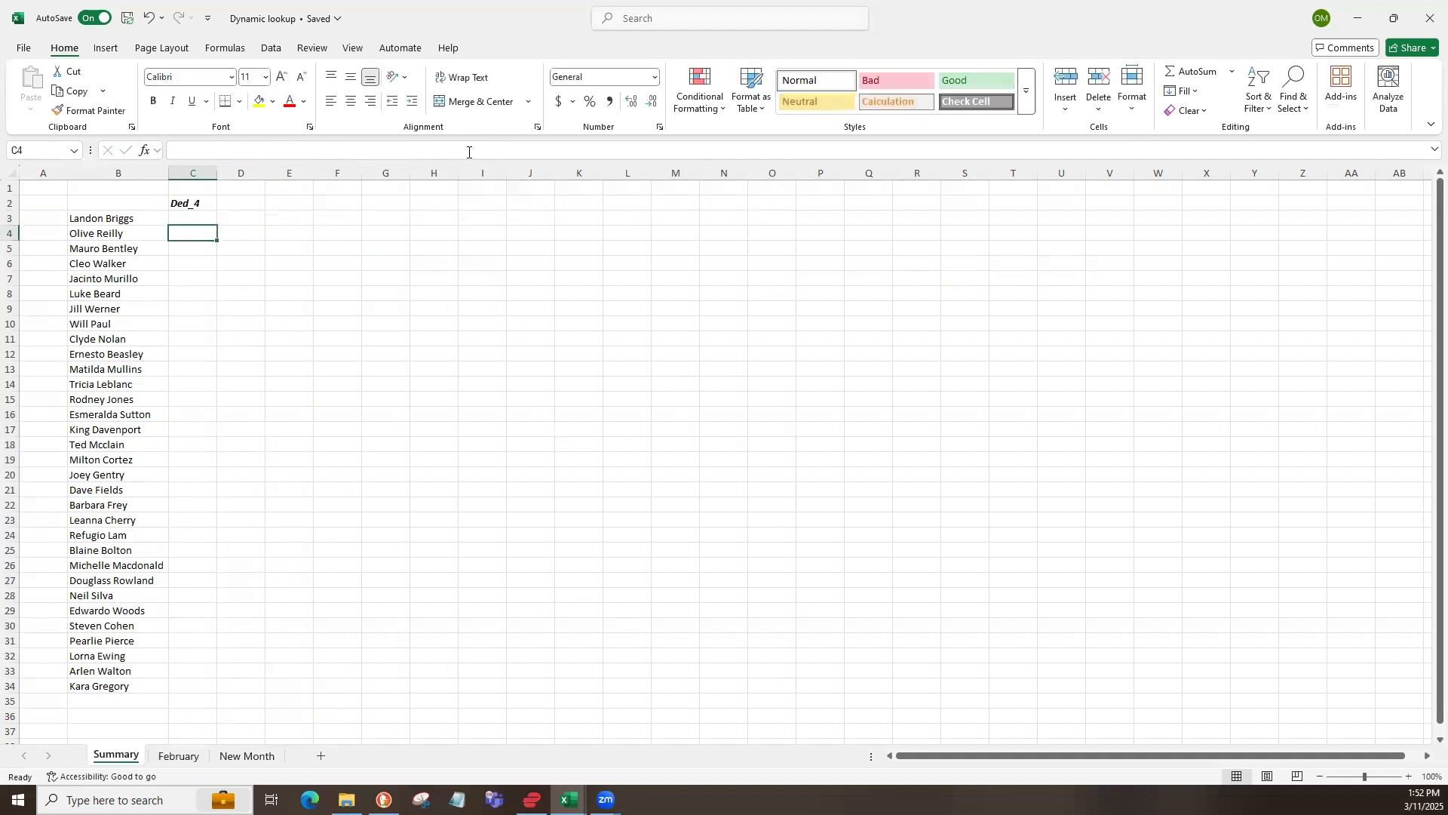
left_click(193, 217)
left_click_drag(217, 225, 242, 695)
- Total the Ded_4 column in C36 with AutoSum, correcting the summed range to C3:C35
left_click(207, 717)
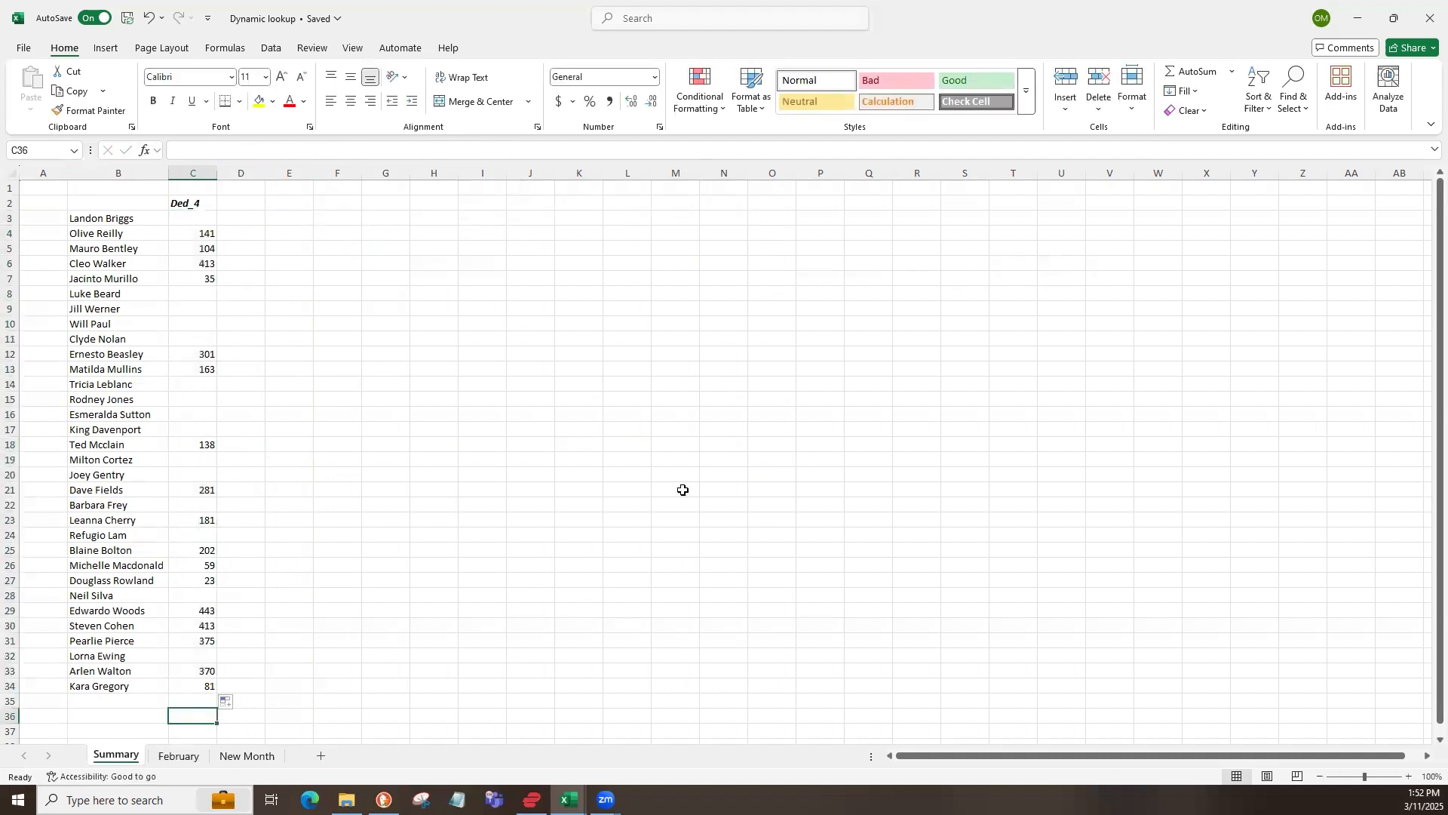
left_click(1190, 72)
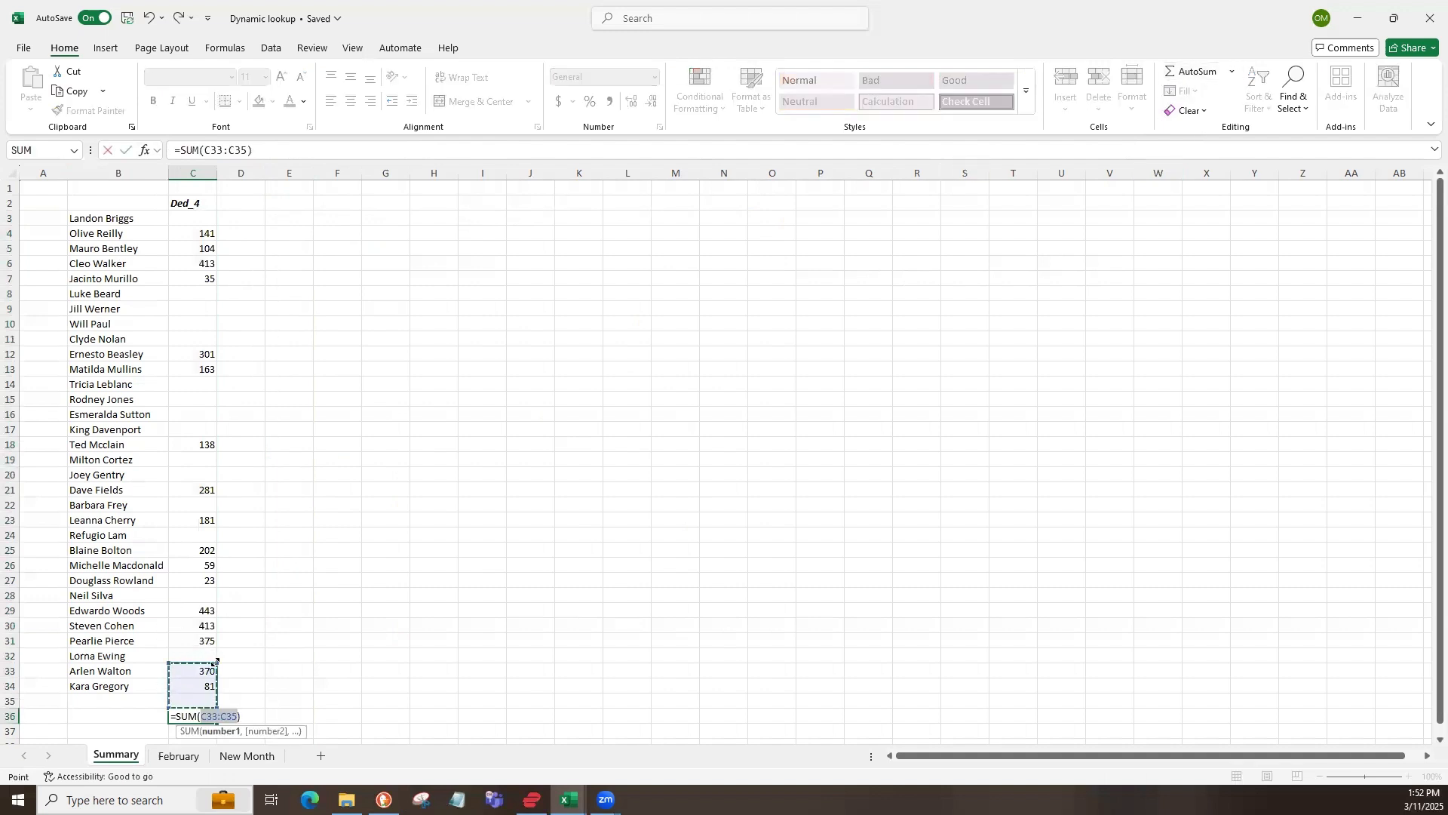
left_click(210, 716)
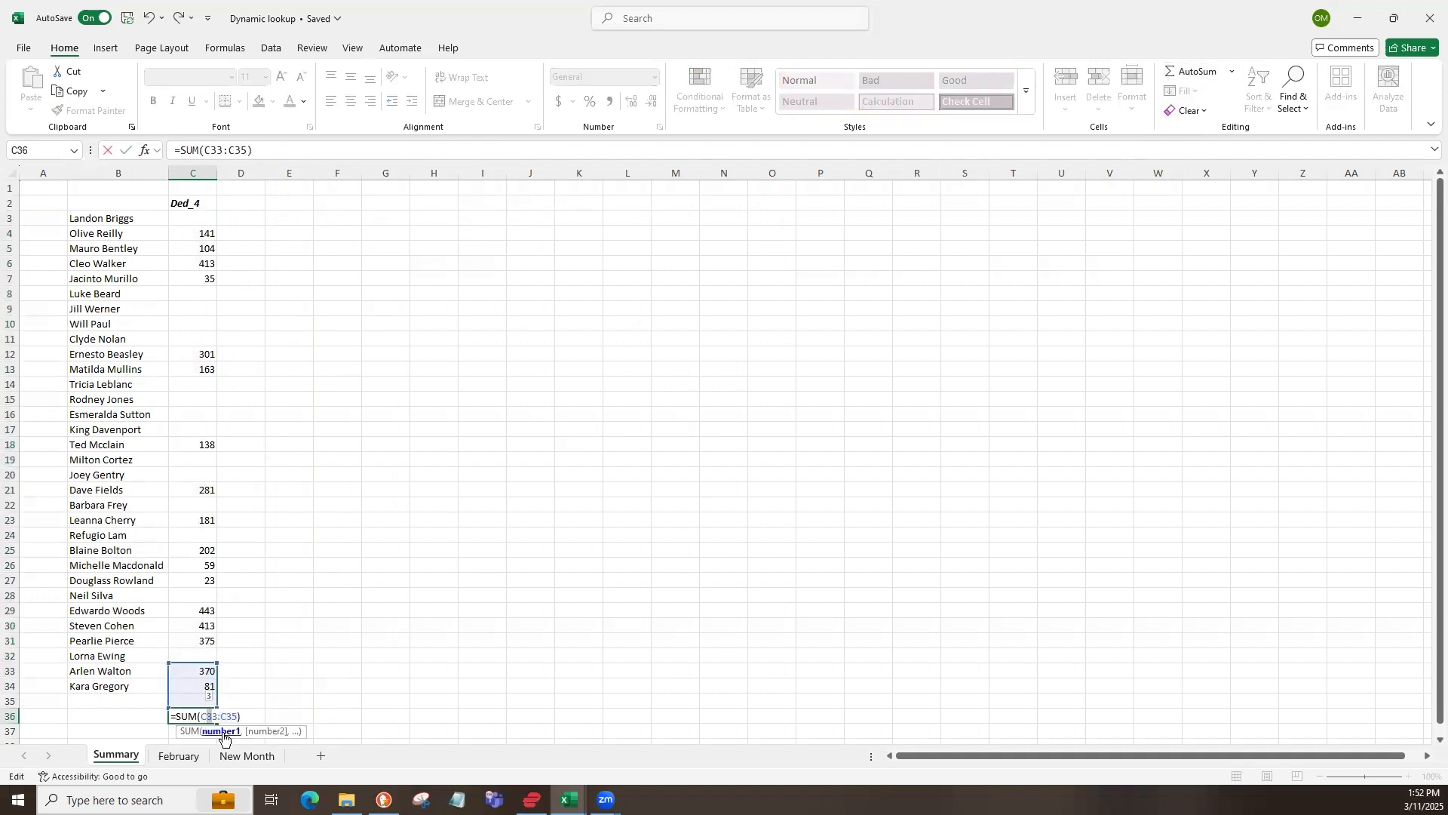
key("BackSpace")
key("Return")
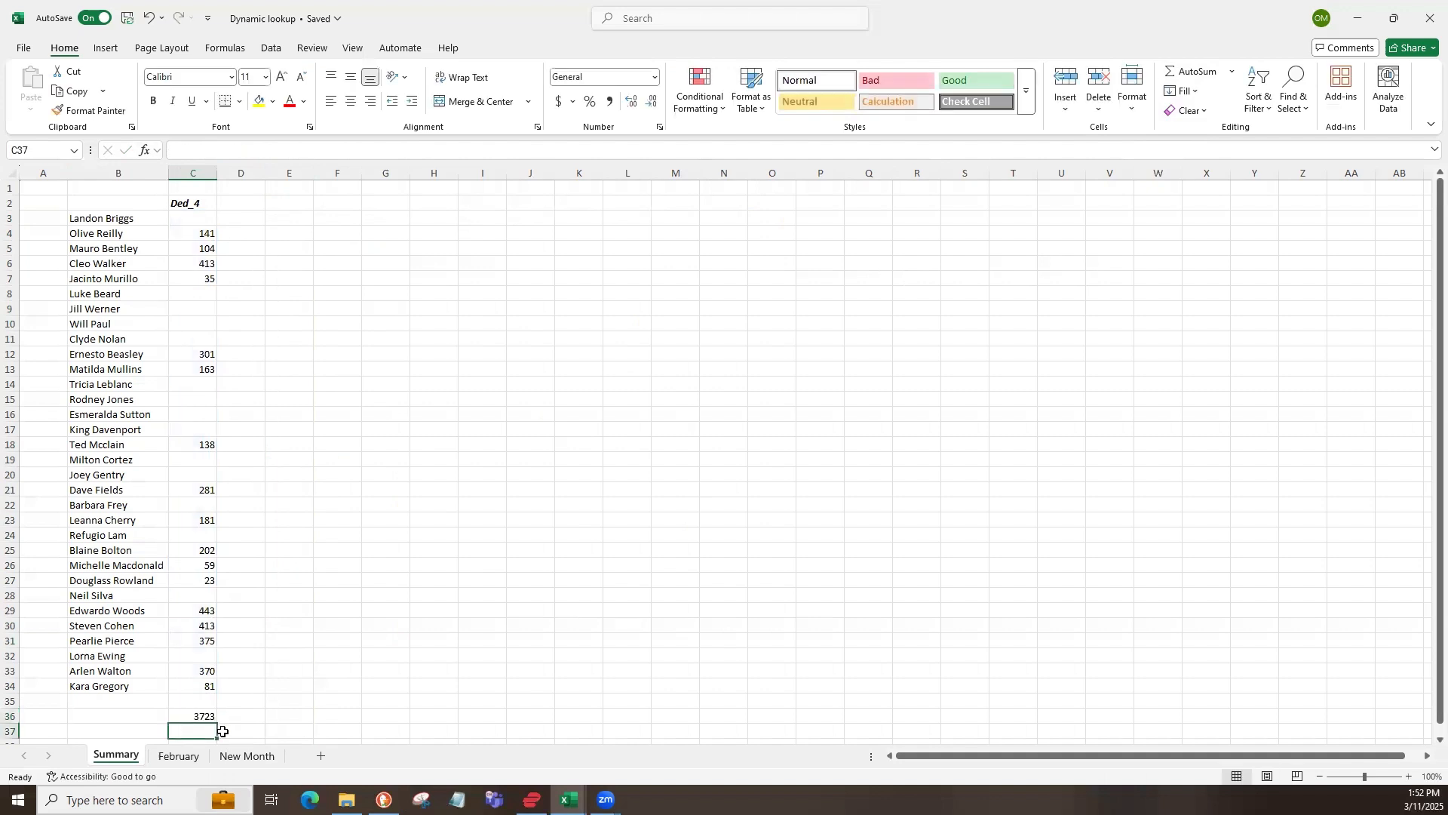
- Check the sum of the February sheet's Ded_4 values in E3:E34 against the Summary total, and review the formula in C3
left_click(178, 755)
left_click_drag(302, 687, 301, 221)
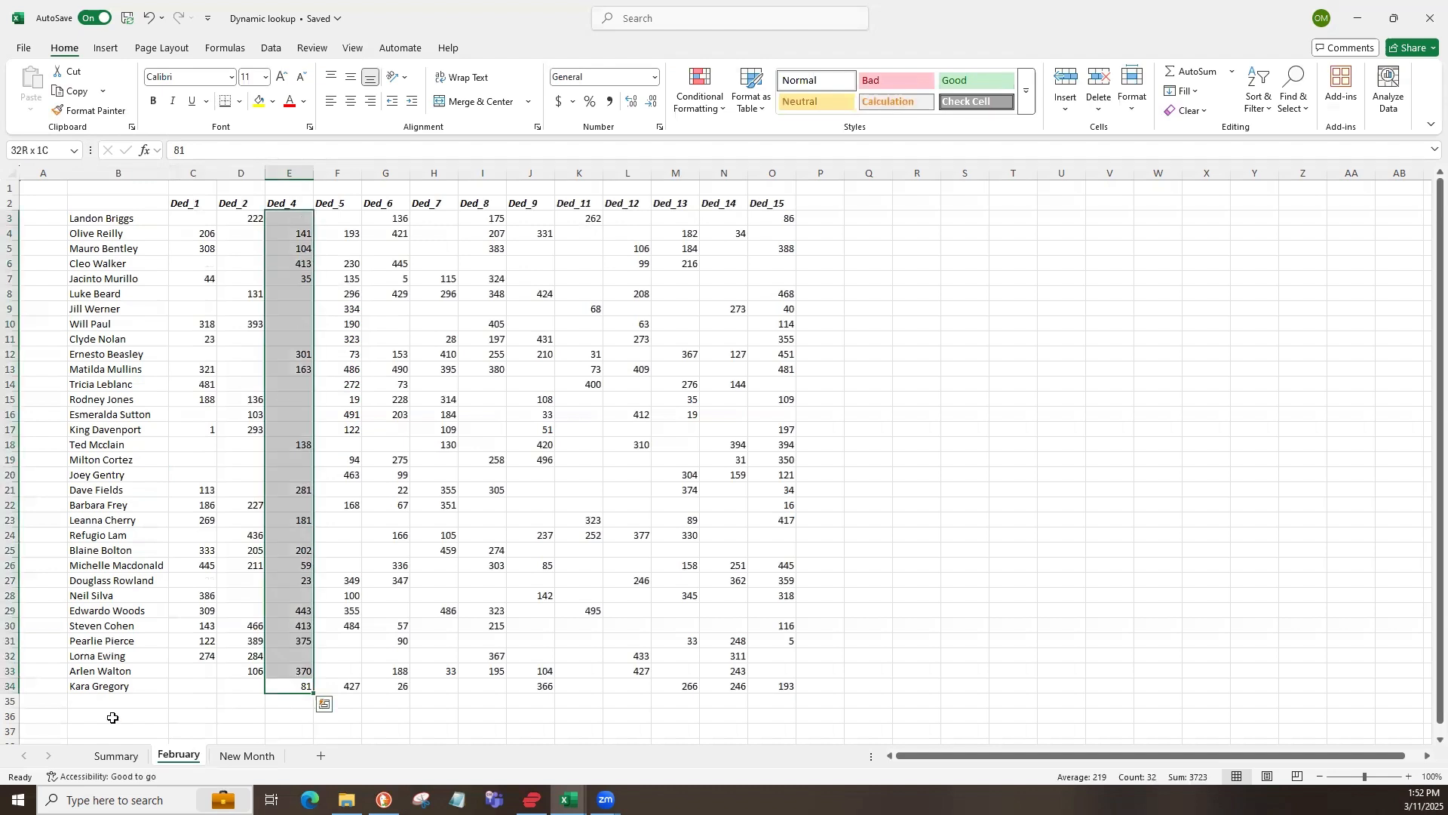
left_click(119, 755)
left_click(199, 219)
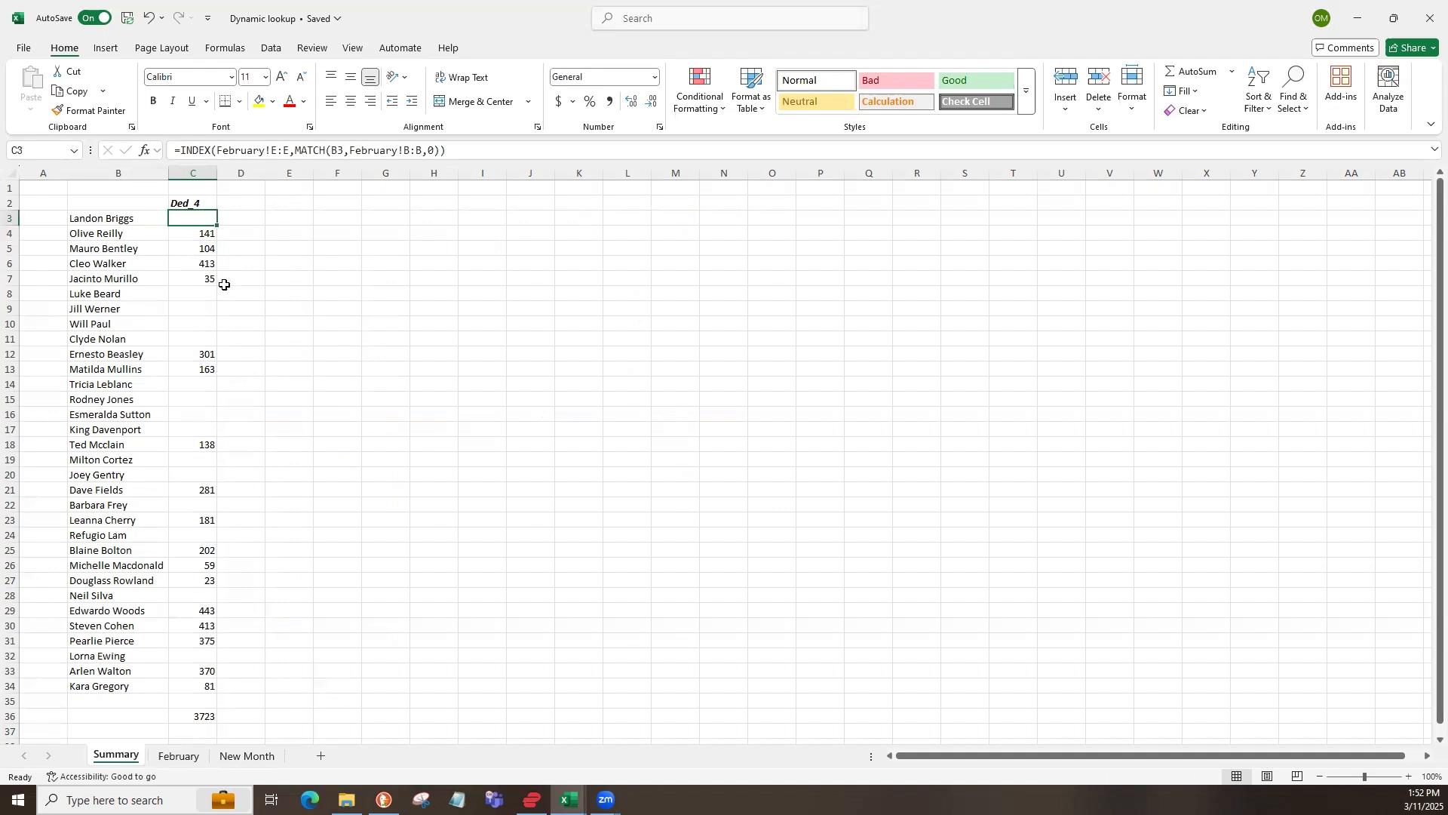
left_click(176, 755)
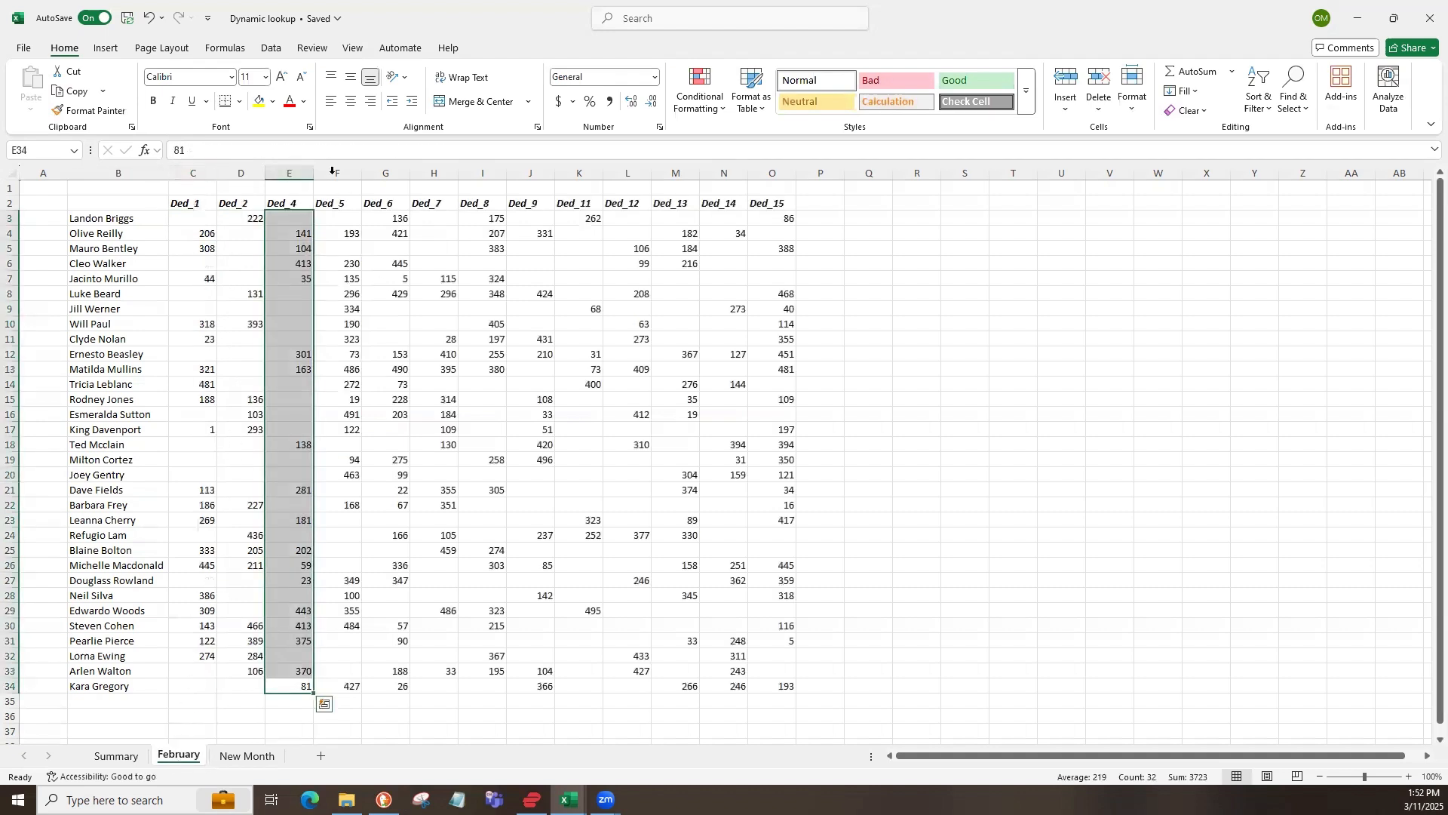
left_click(113, 755)
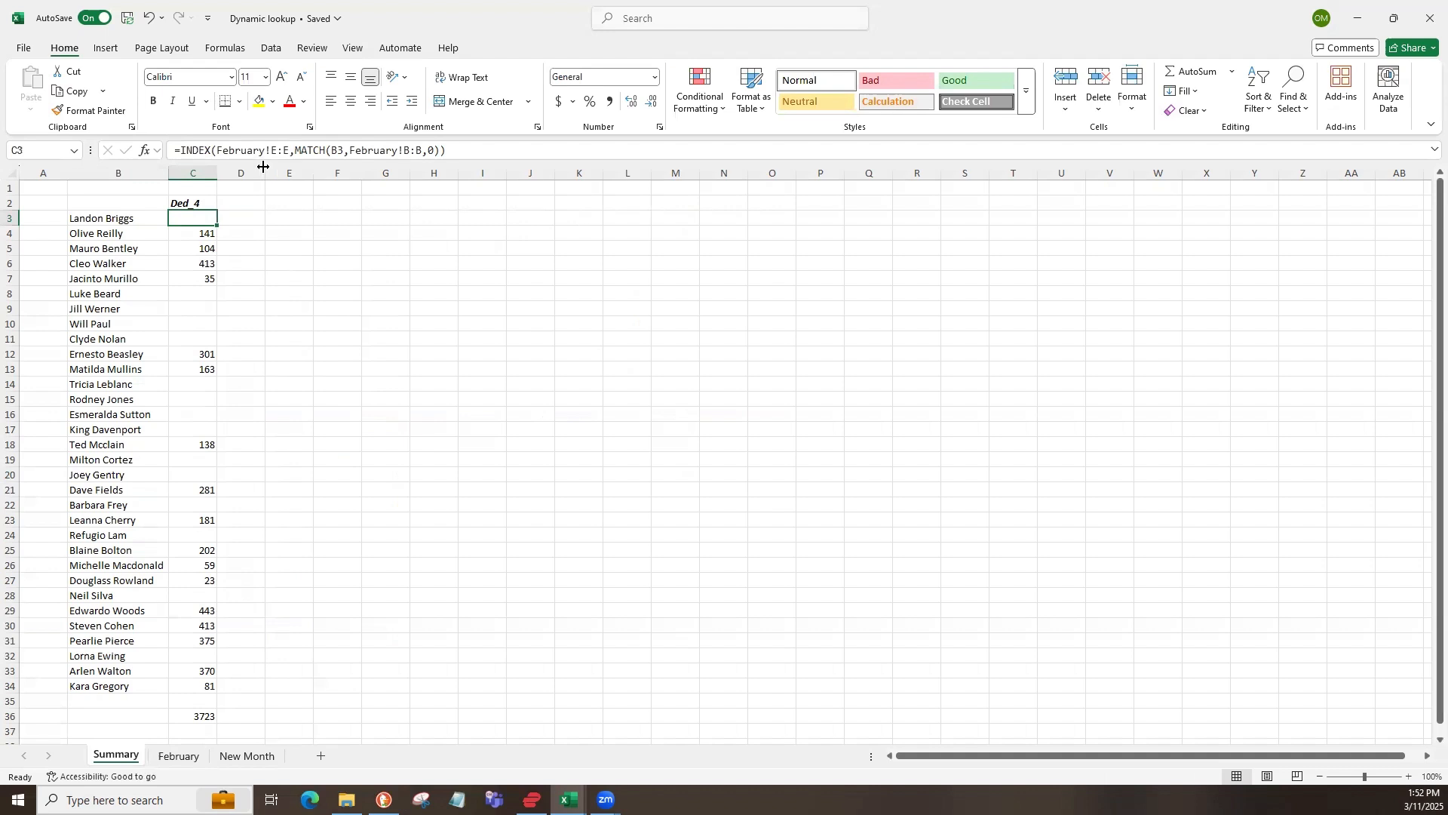
- Inspect the two February sheet names inside the C3 formula, leaving the formula unedited
double_click(221, 153)
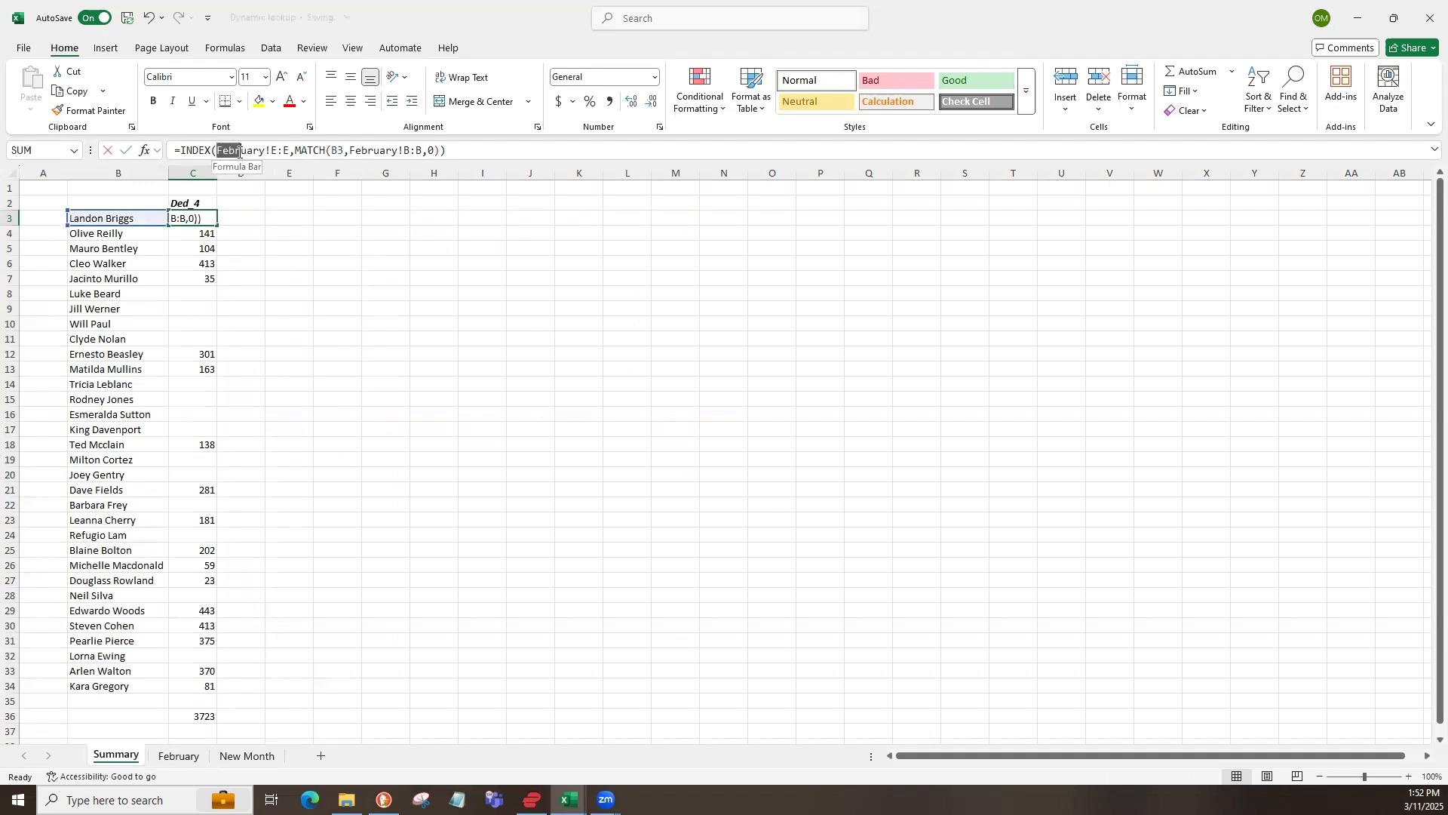
left_click(352, 154)
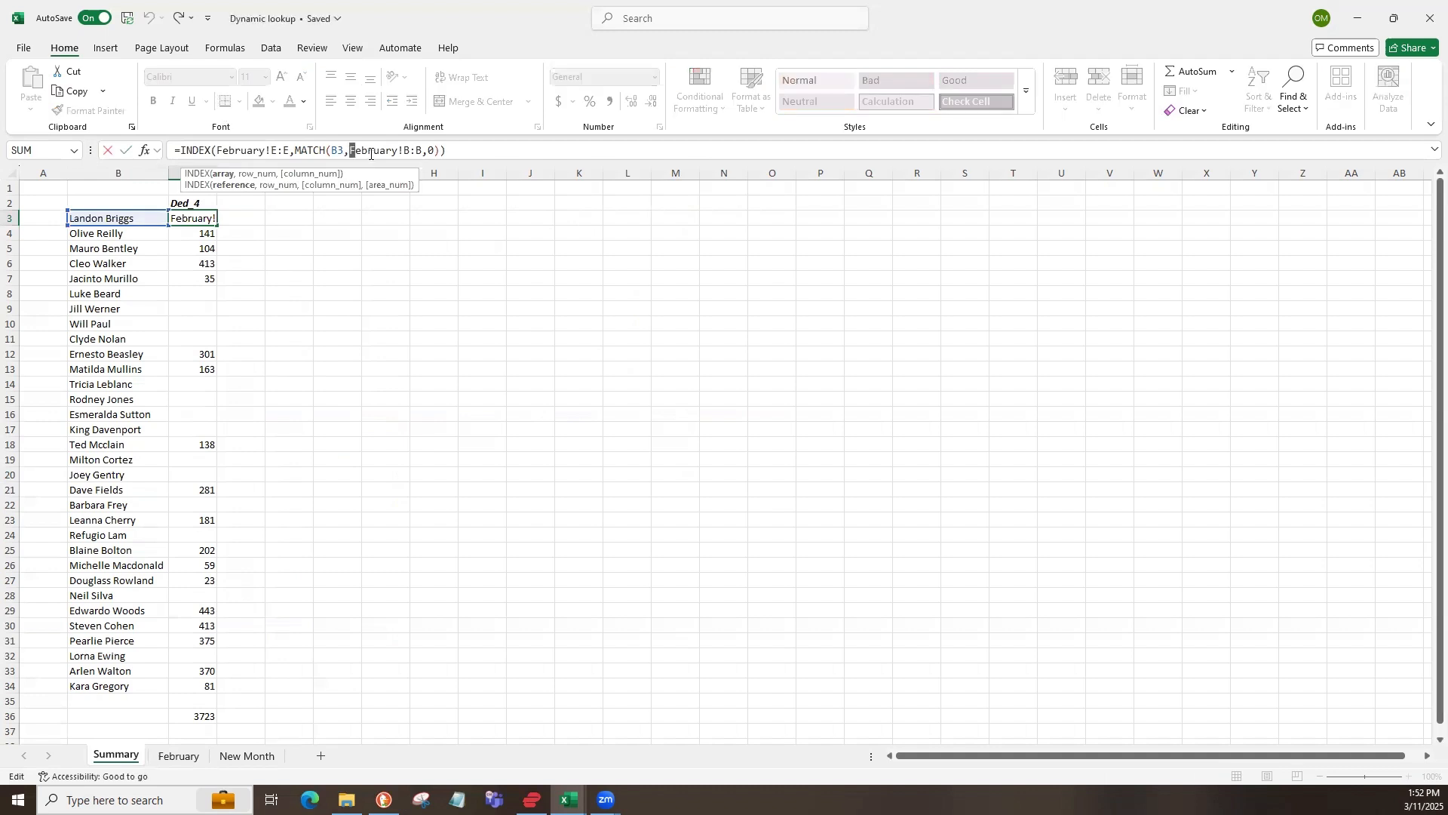
left_click_drag(217, 151, 263, 149)
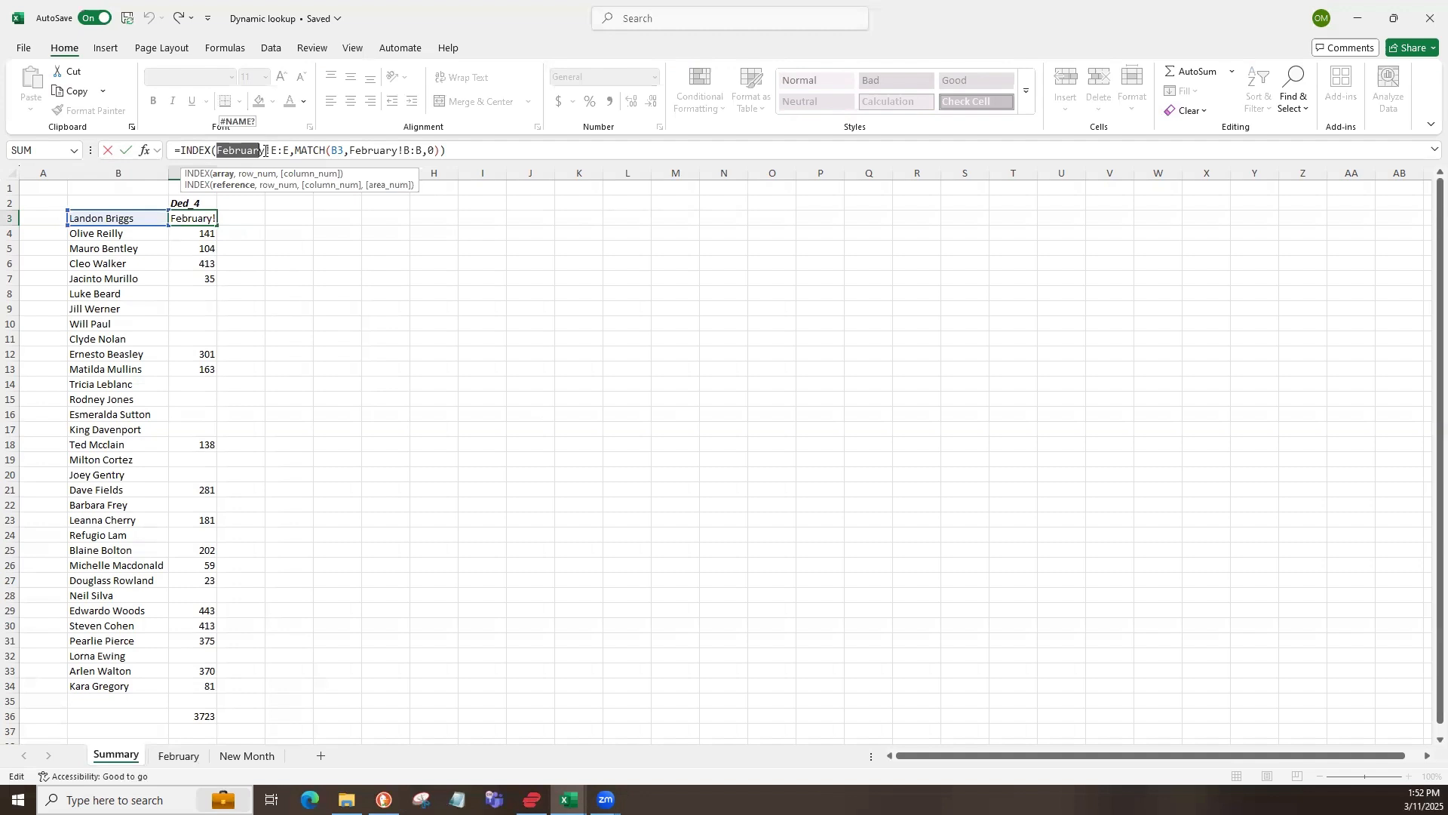
left_click(266, 152)
key("Escape")
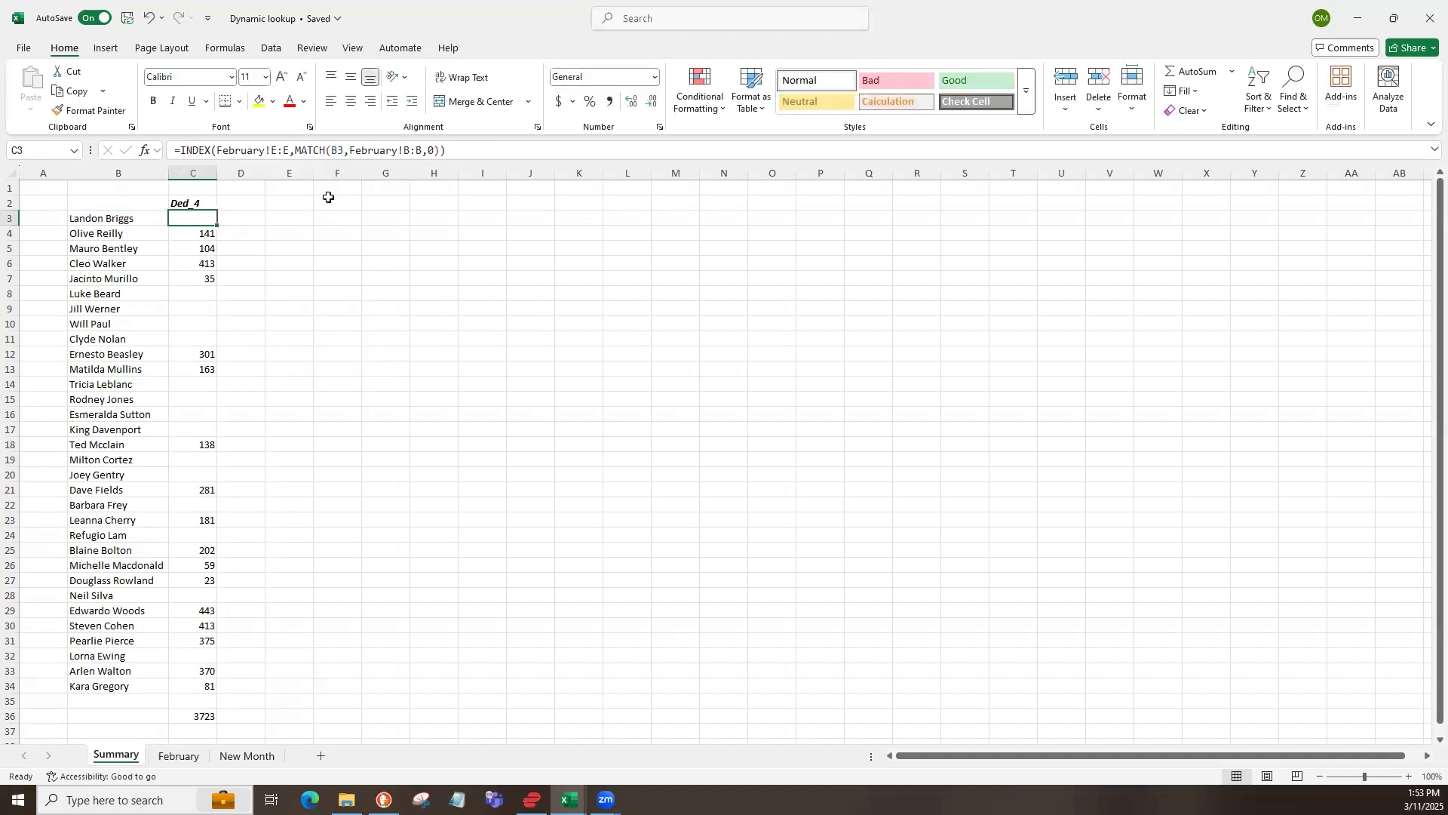
- Enter the sheet name February in cell F1 of the Summary sheet
left_click(328, 187)
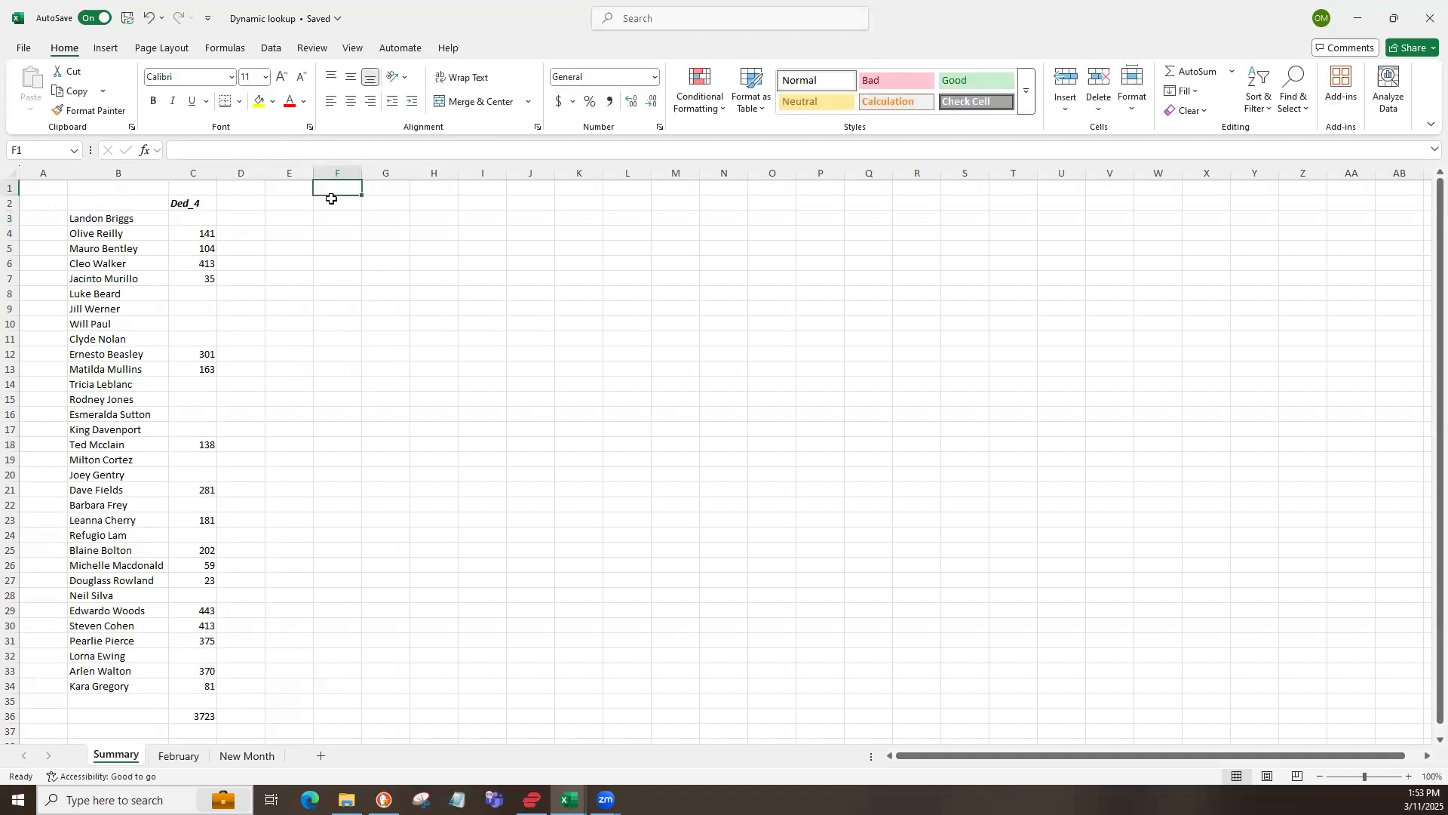
type("F")
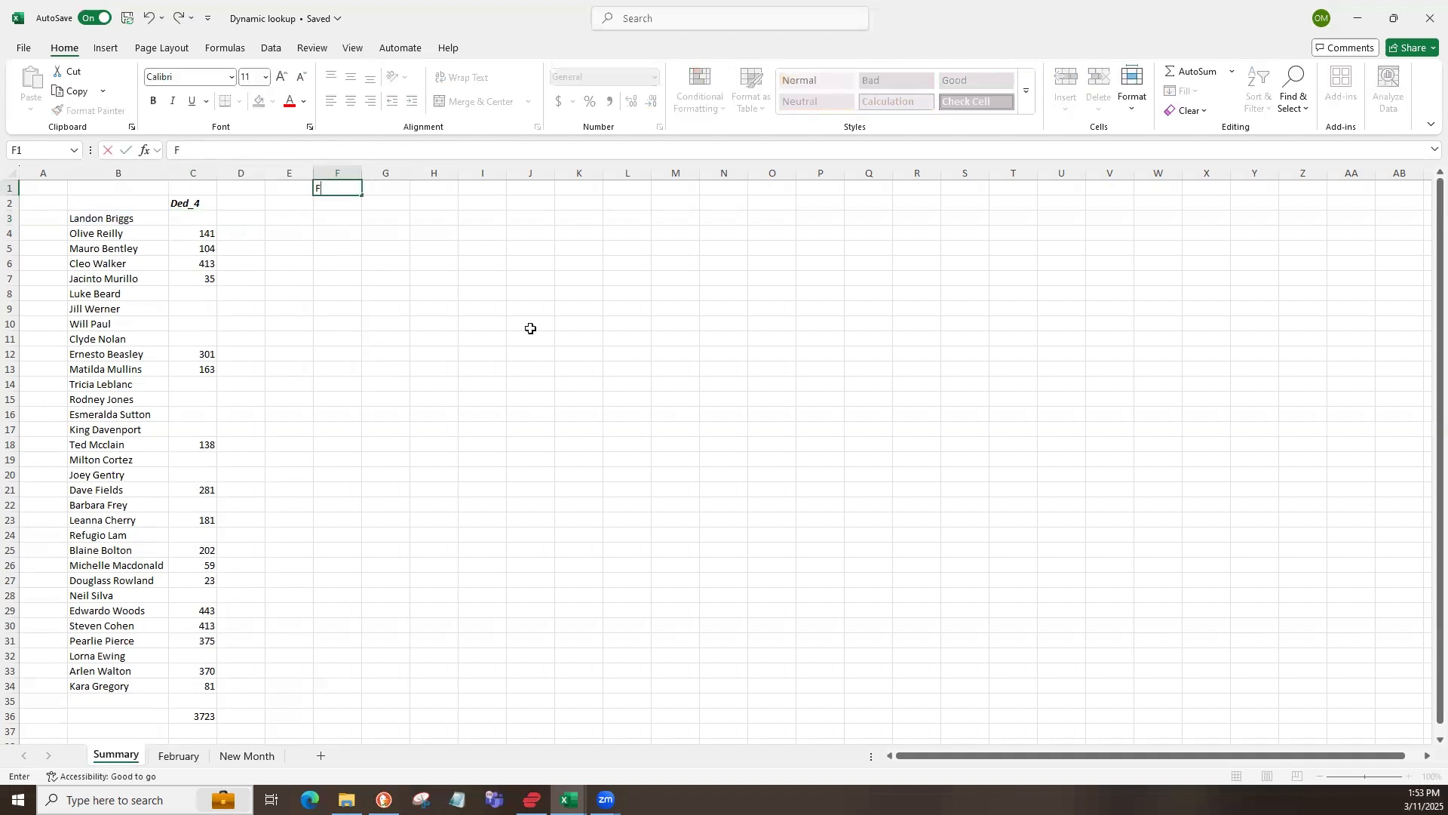
type("ebruary")
key("Return")
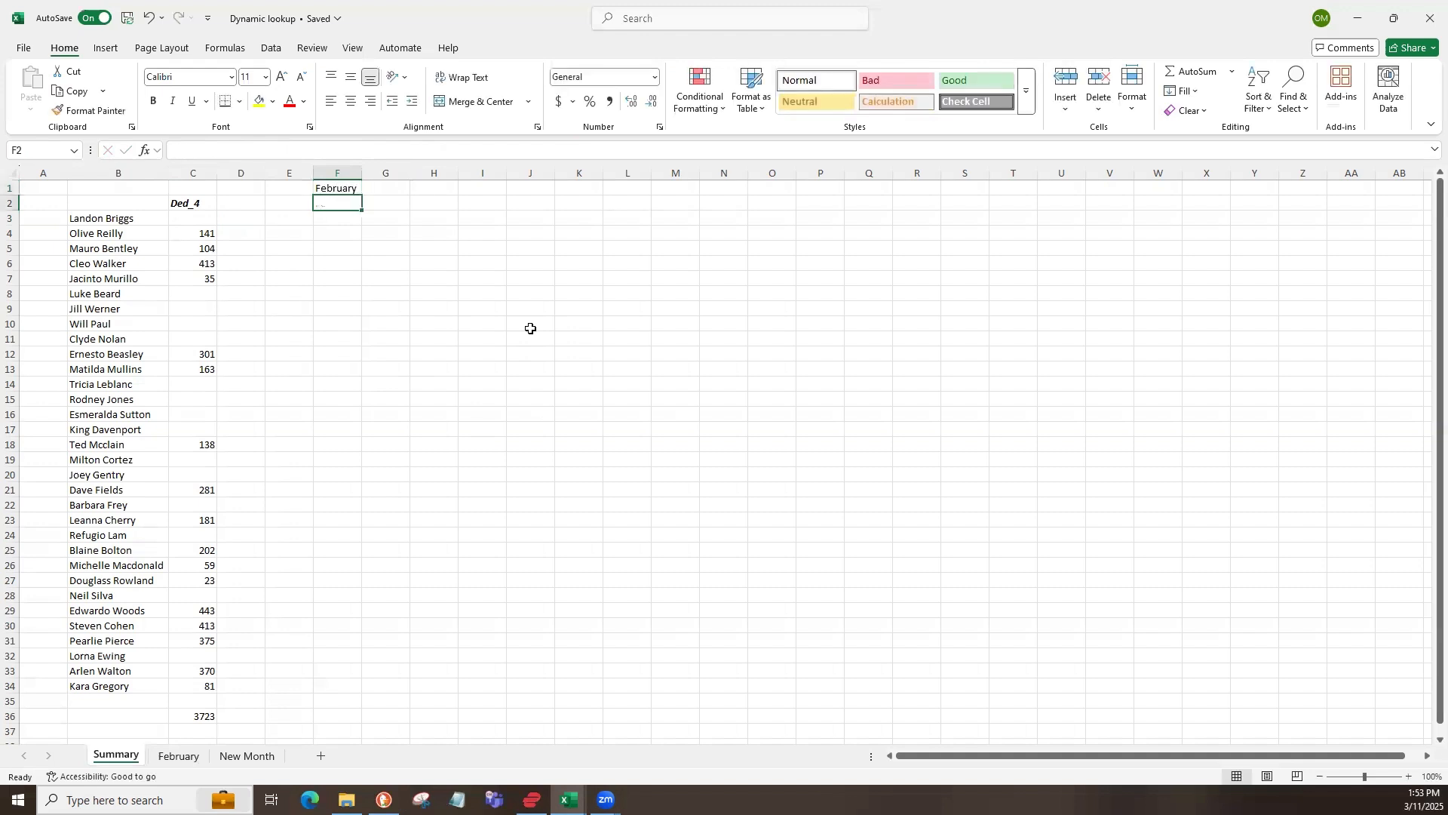
- Return to C3 and review its February!E:E and February!B:B references, leaving them unedited
key("Down")
key("Left")
key("Left")
key("Left")
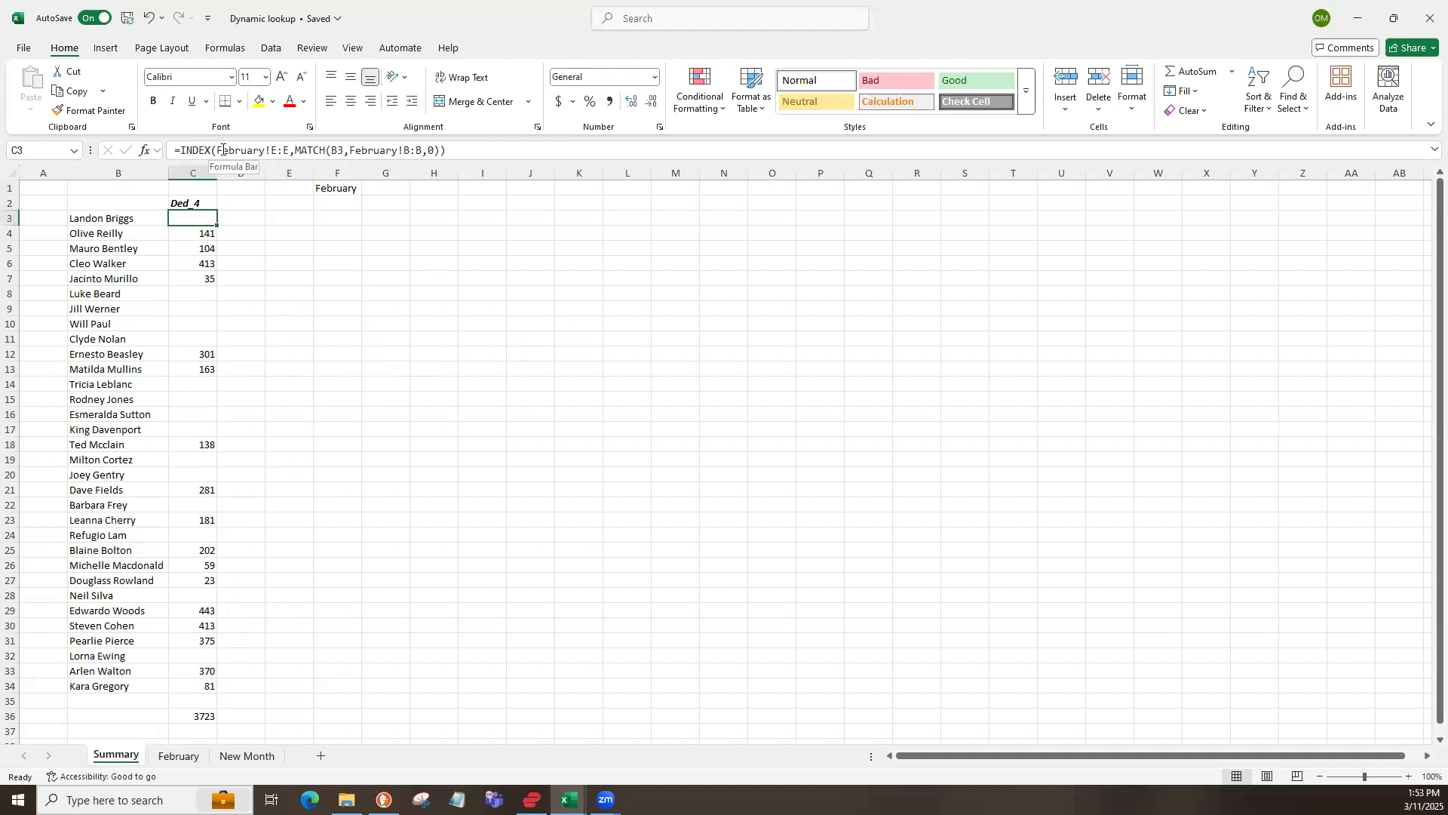
left_click_drag(217, 150, 418, 148)
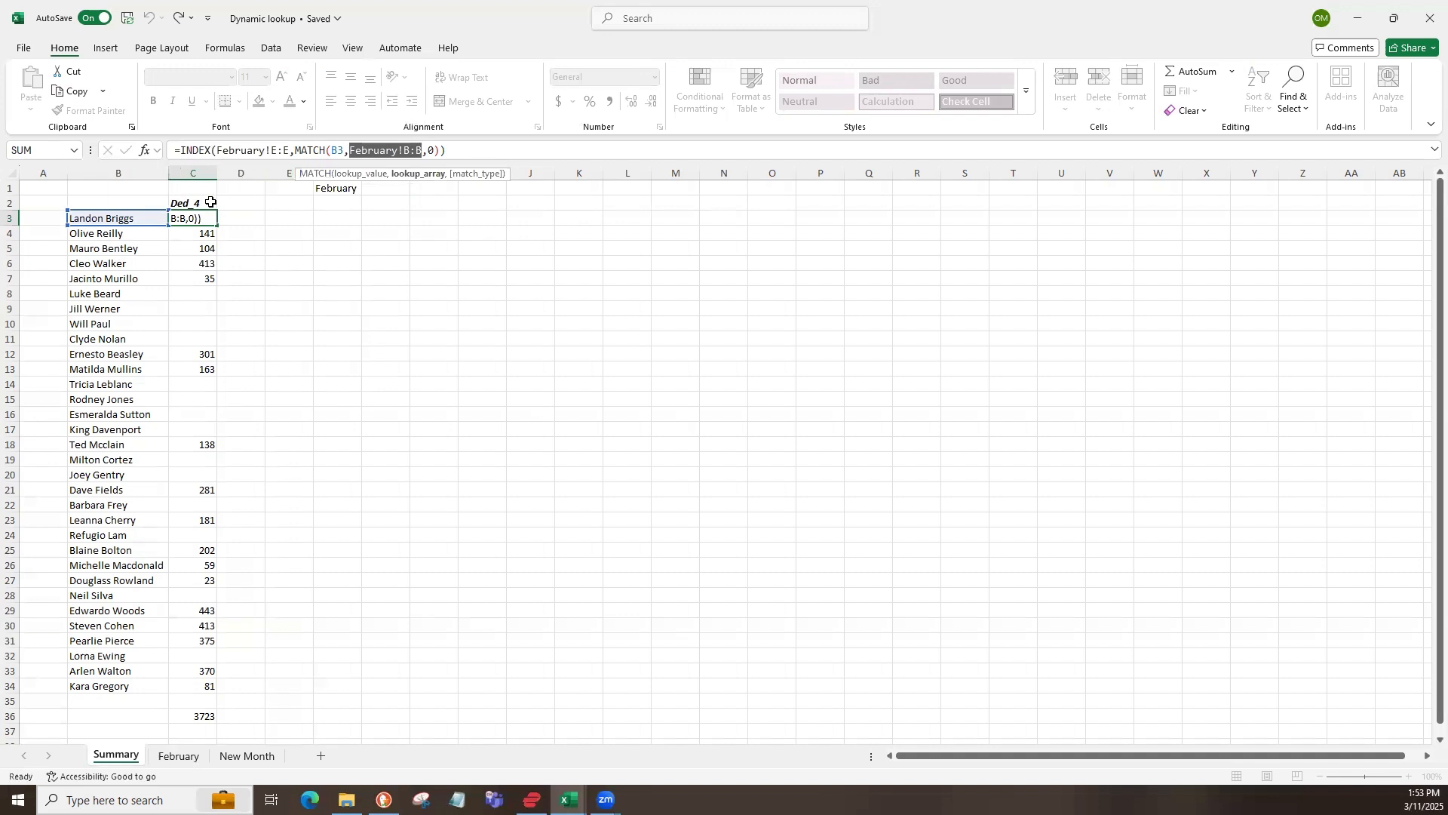
key("Escape")
- Copy the full formula text from C3 and paste it into cell I3 for reference
left_click_drag(453, 151, 172, 147)
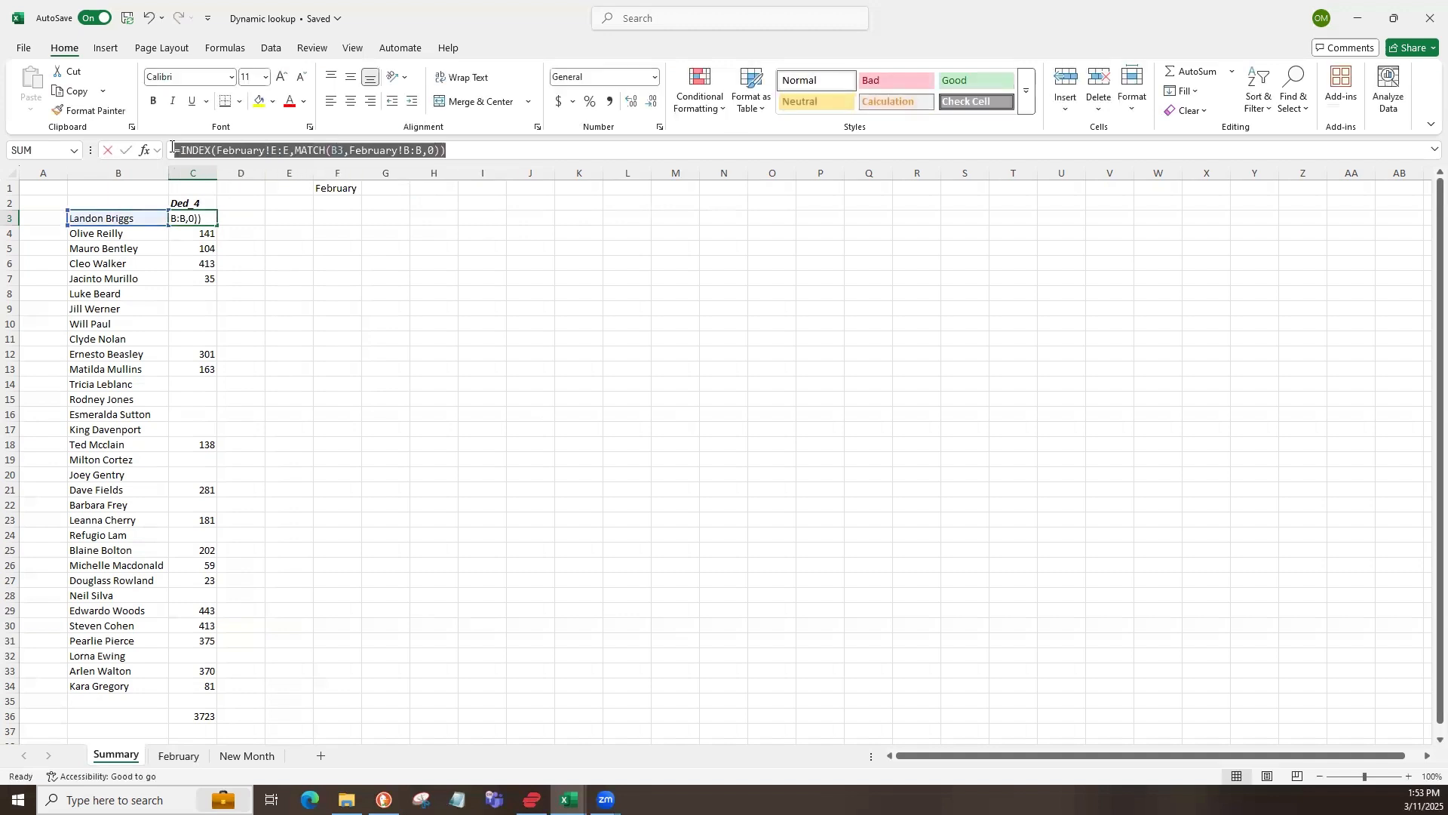
key("ctrl+c")
key("Escape")
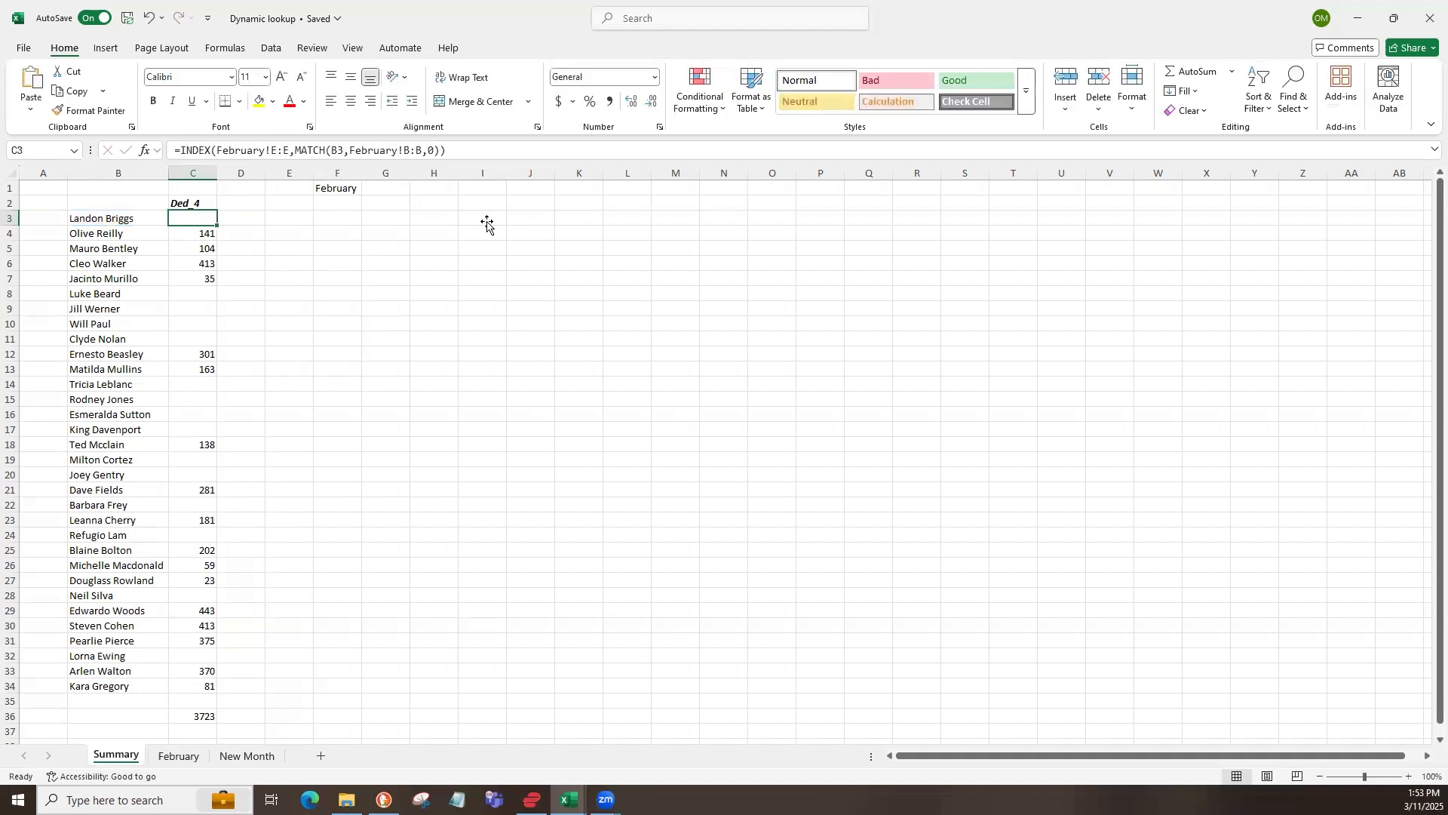
left_click(487, 221)
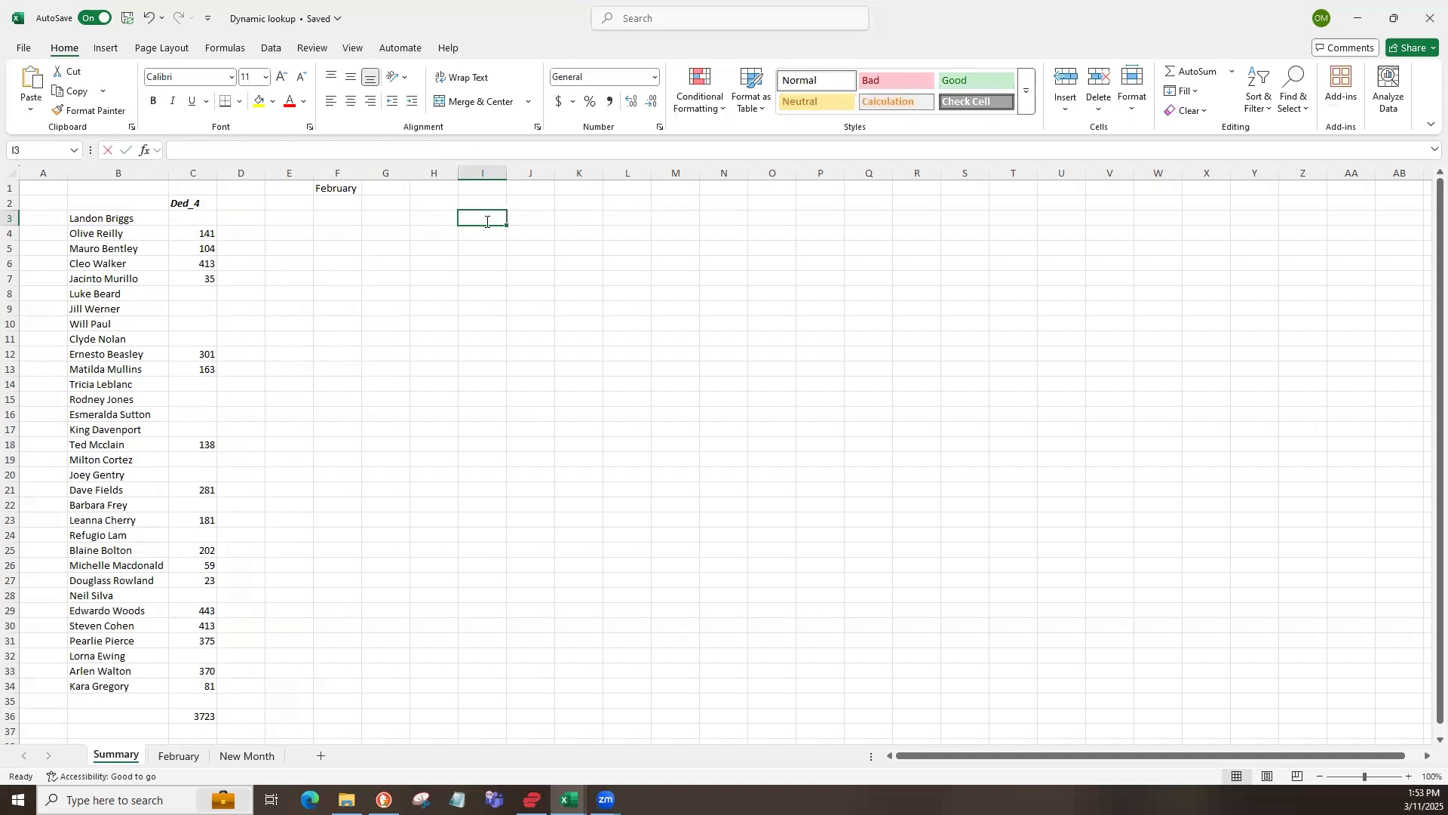
double_click(487, 221)
key("ctrl+v")
key("Return")
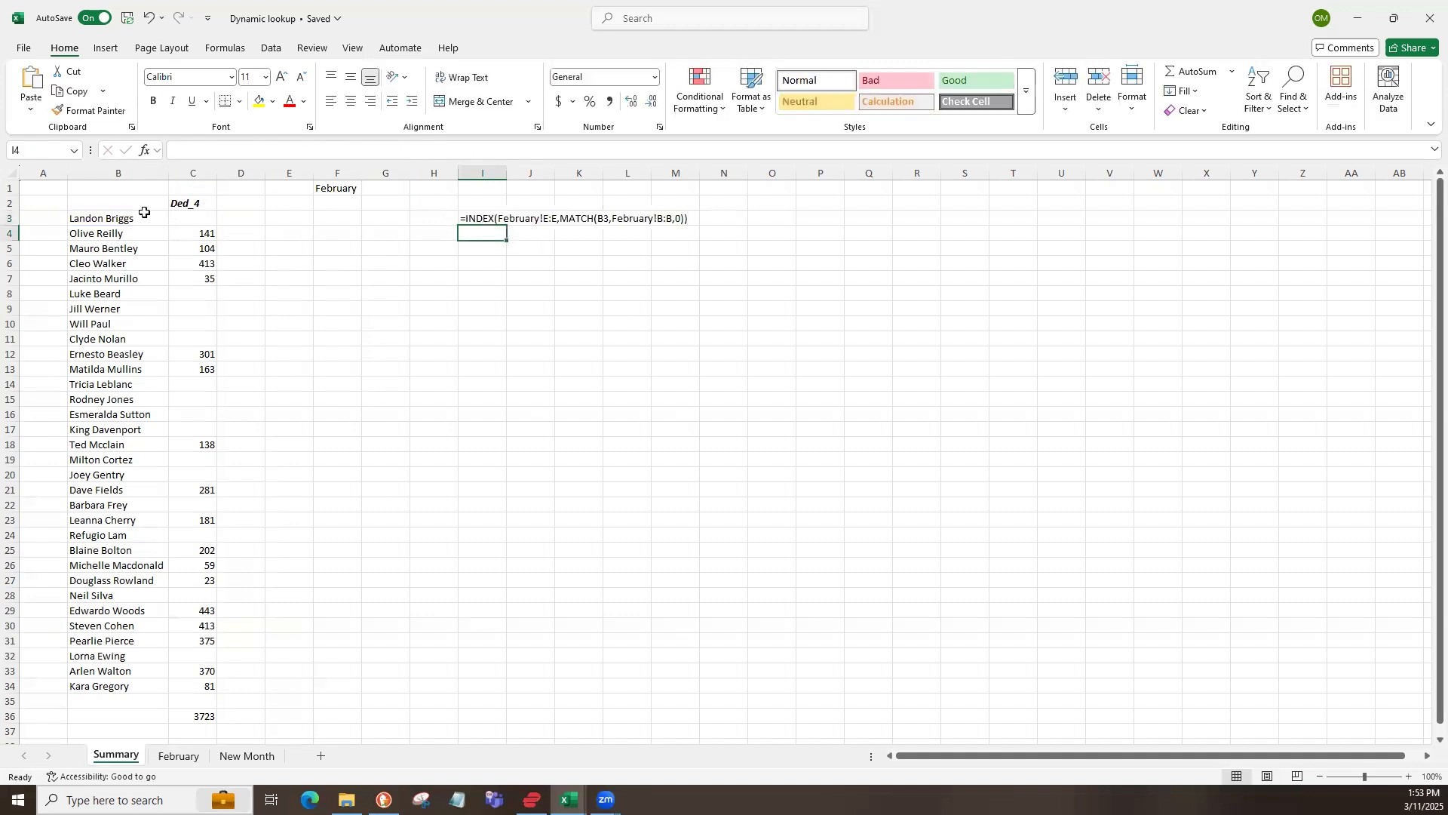
- Replace the February!E:E reference in the C3 formula with INDIRECT(F1&"!E:E"
left_click(175, 221)
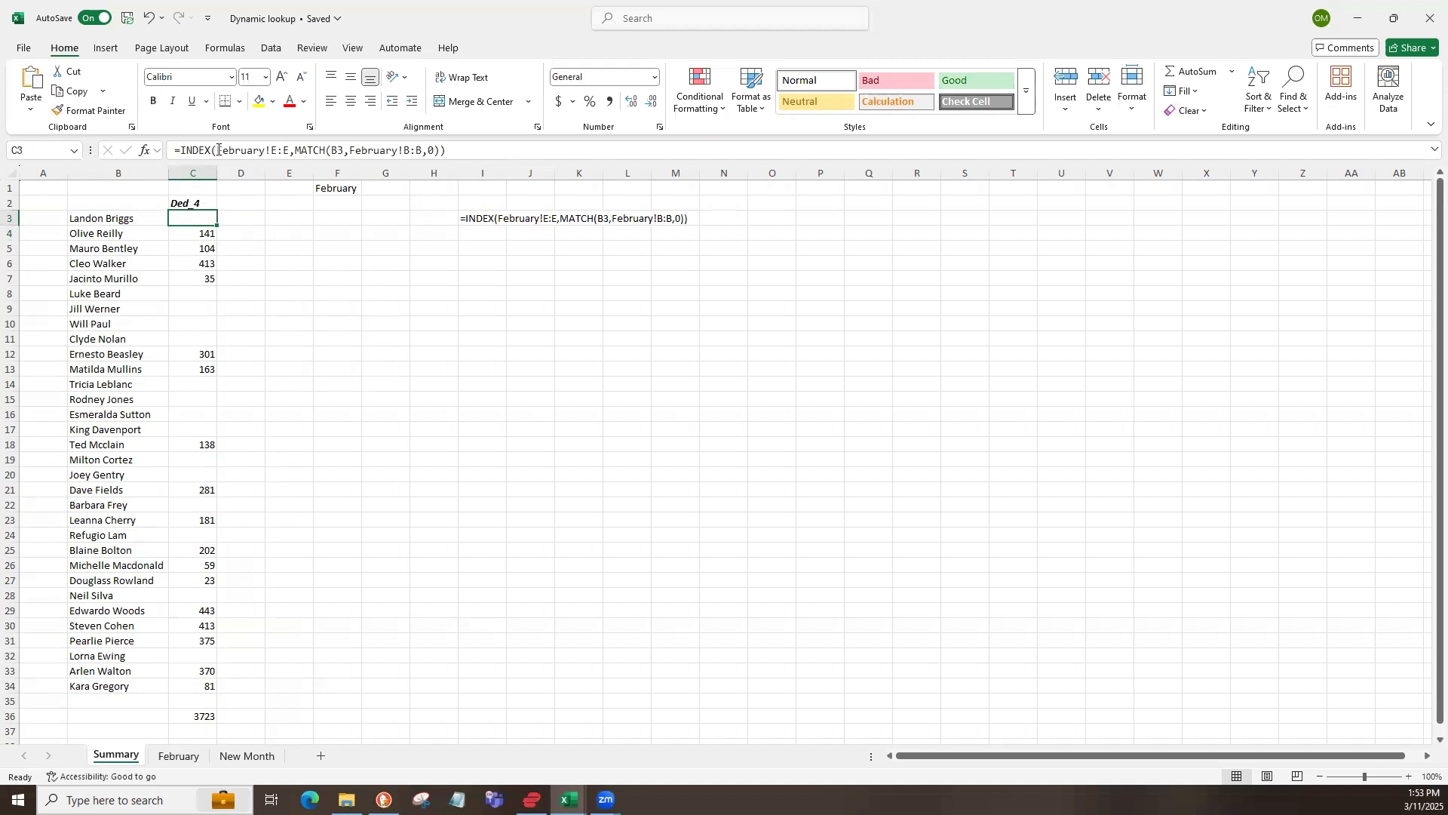
left_click_drag(217, 150, 267, 150)
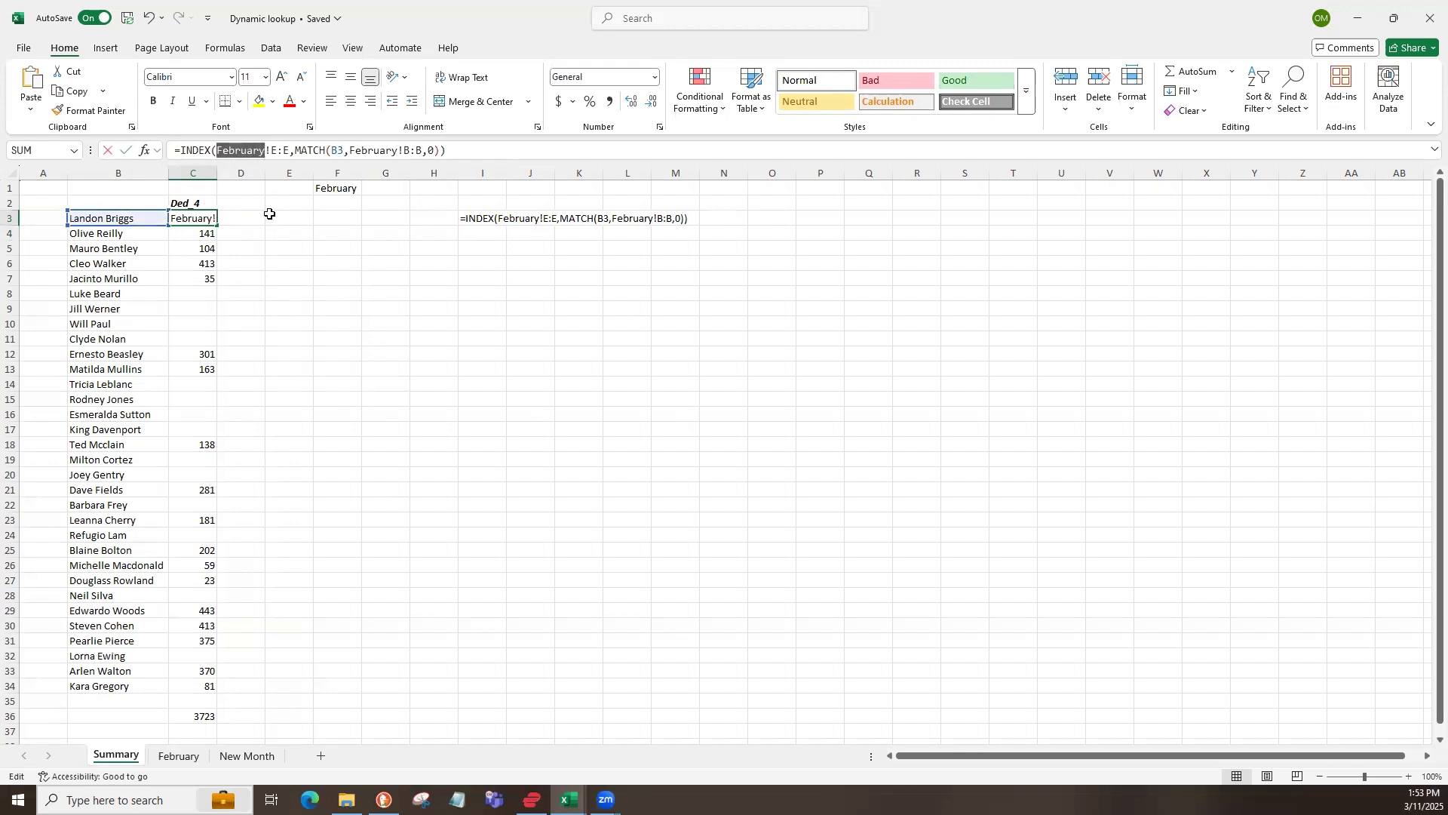
type("ind")
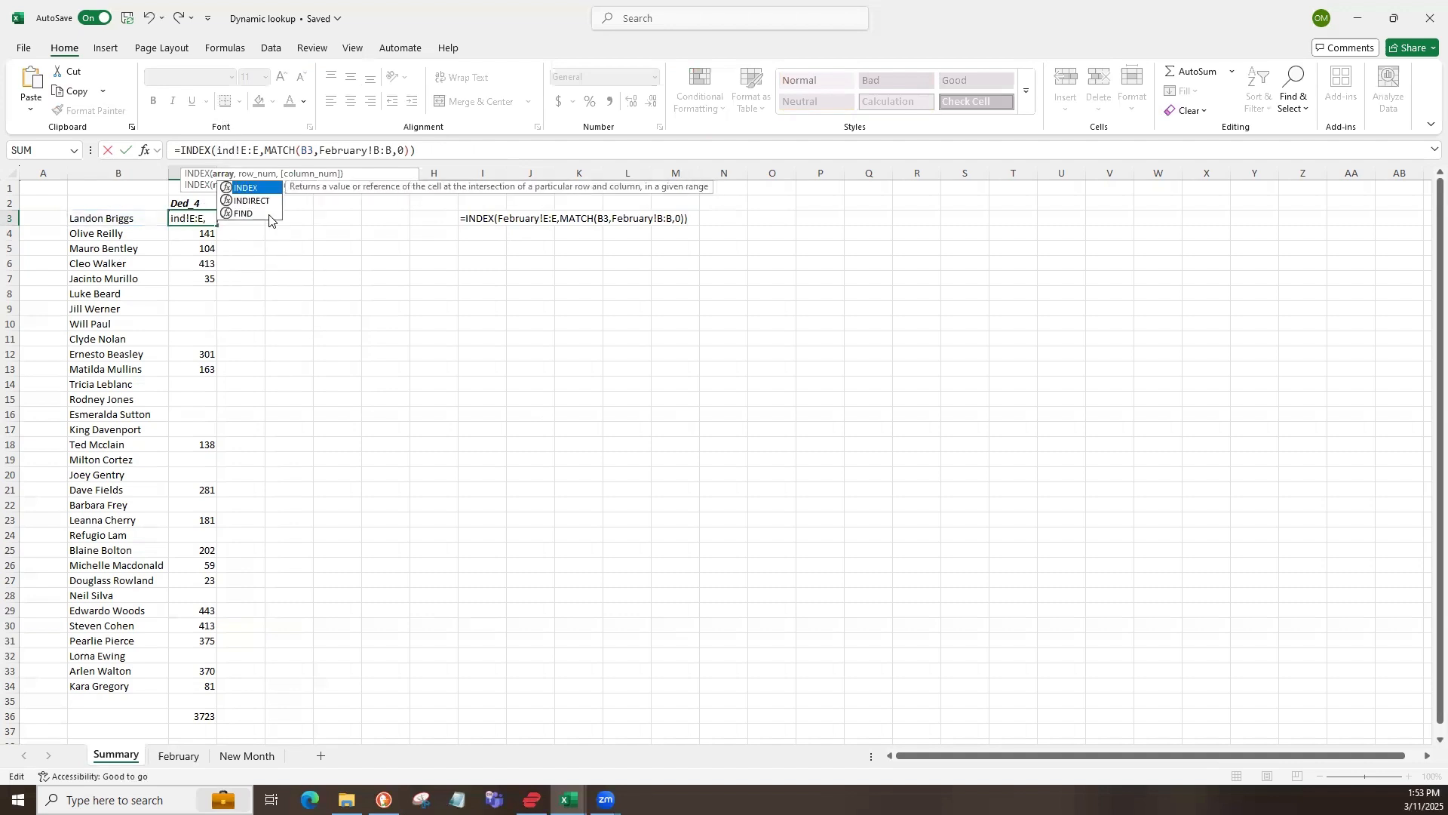
type("i")
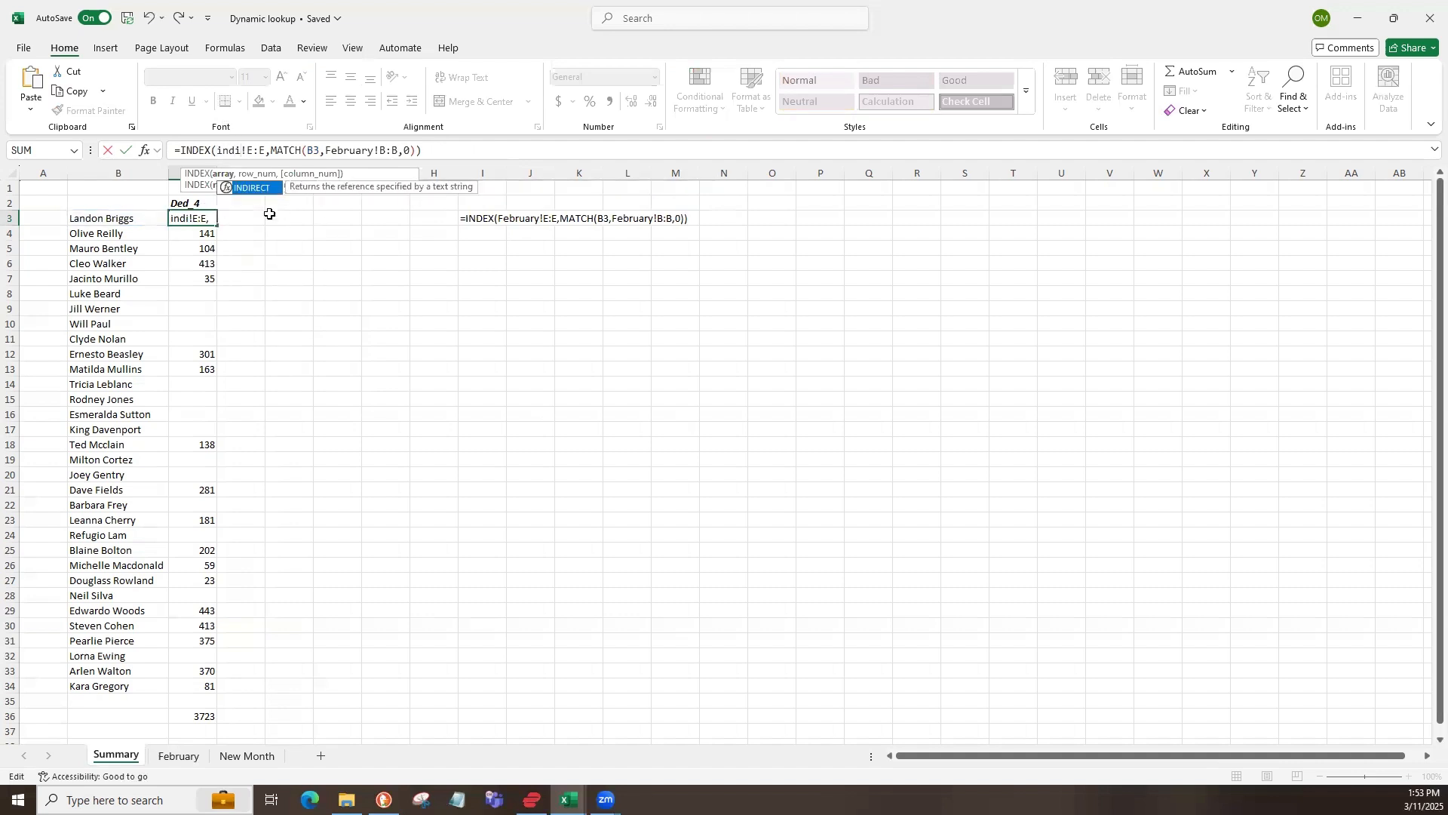
key("Tab")
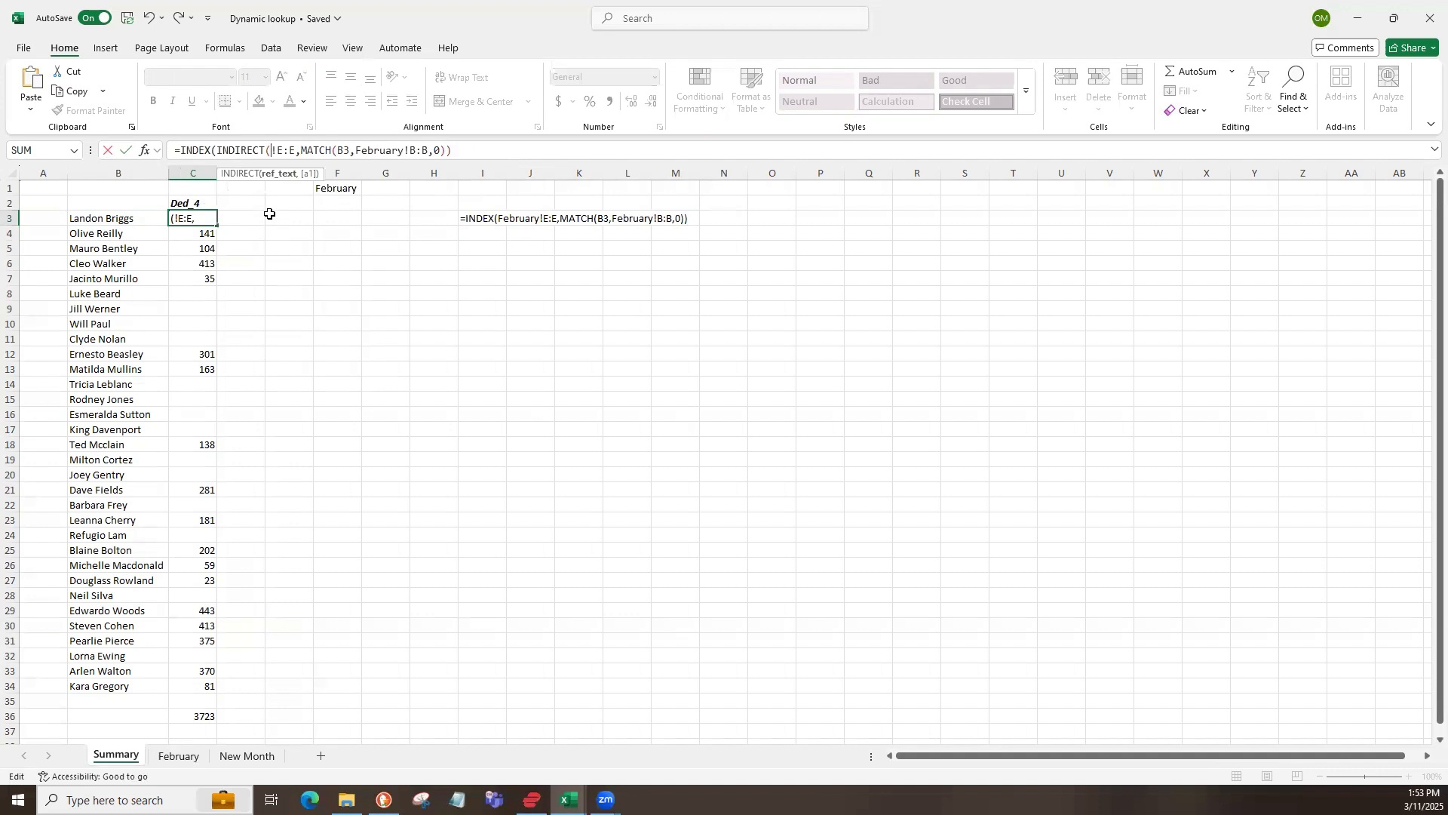
type("f1")
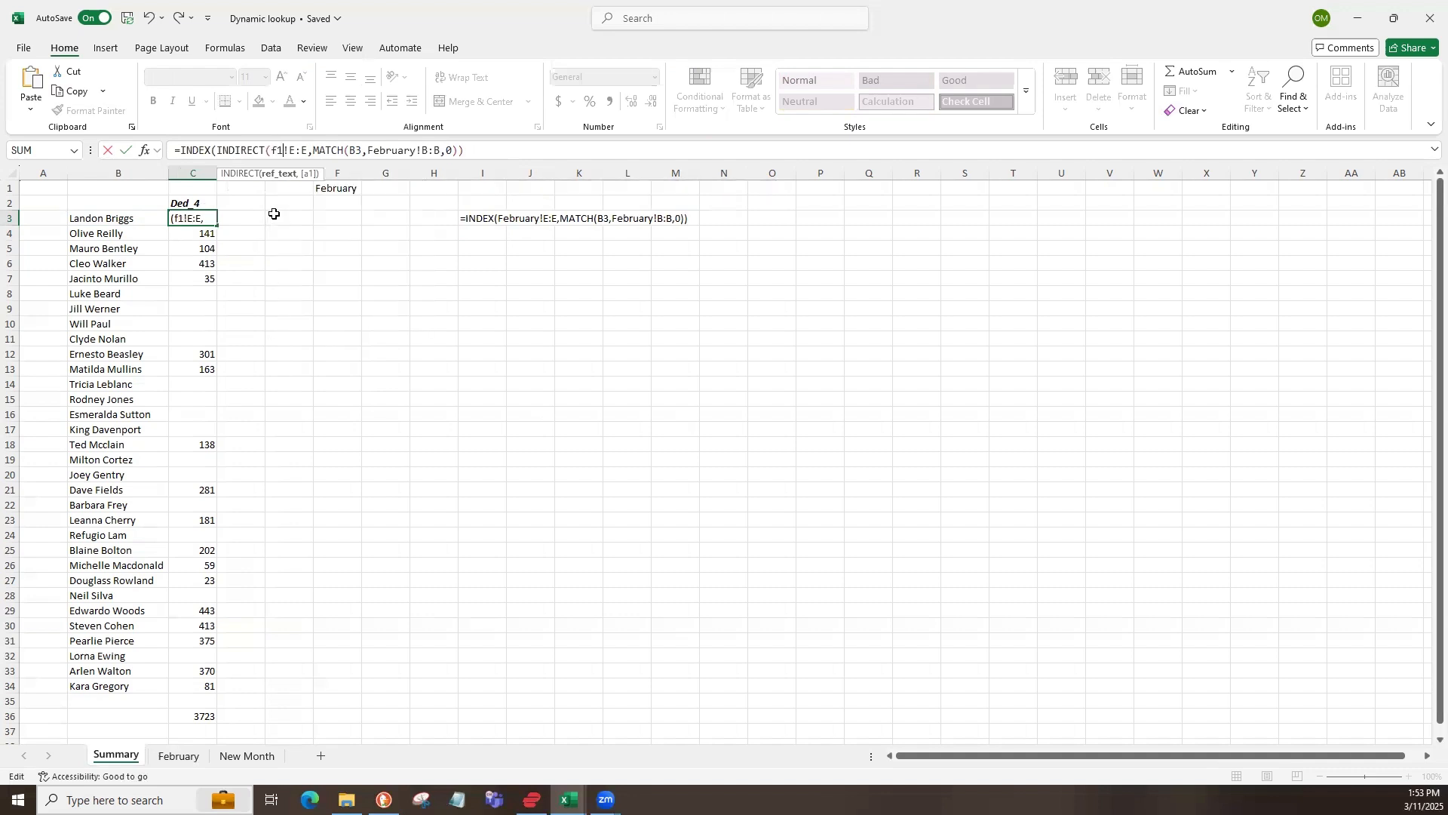
type("&")
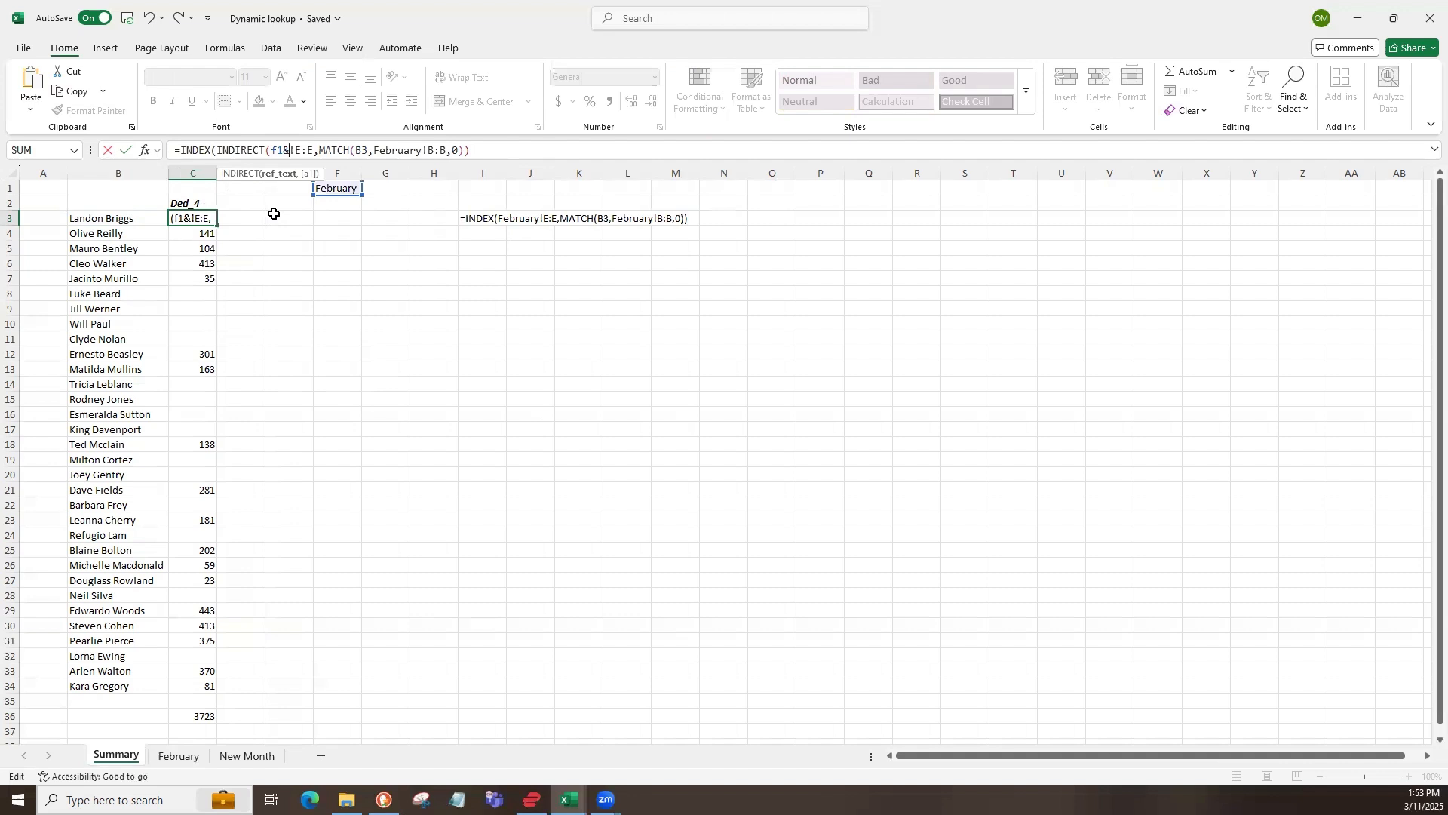
type("\"!E:E")
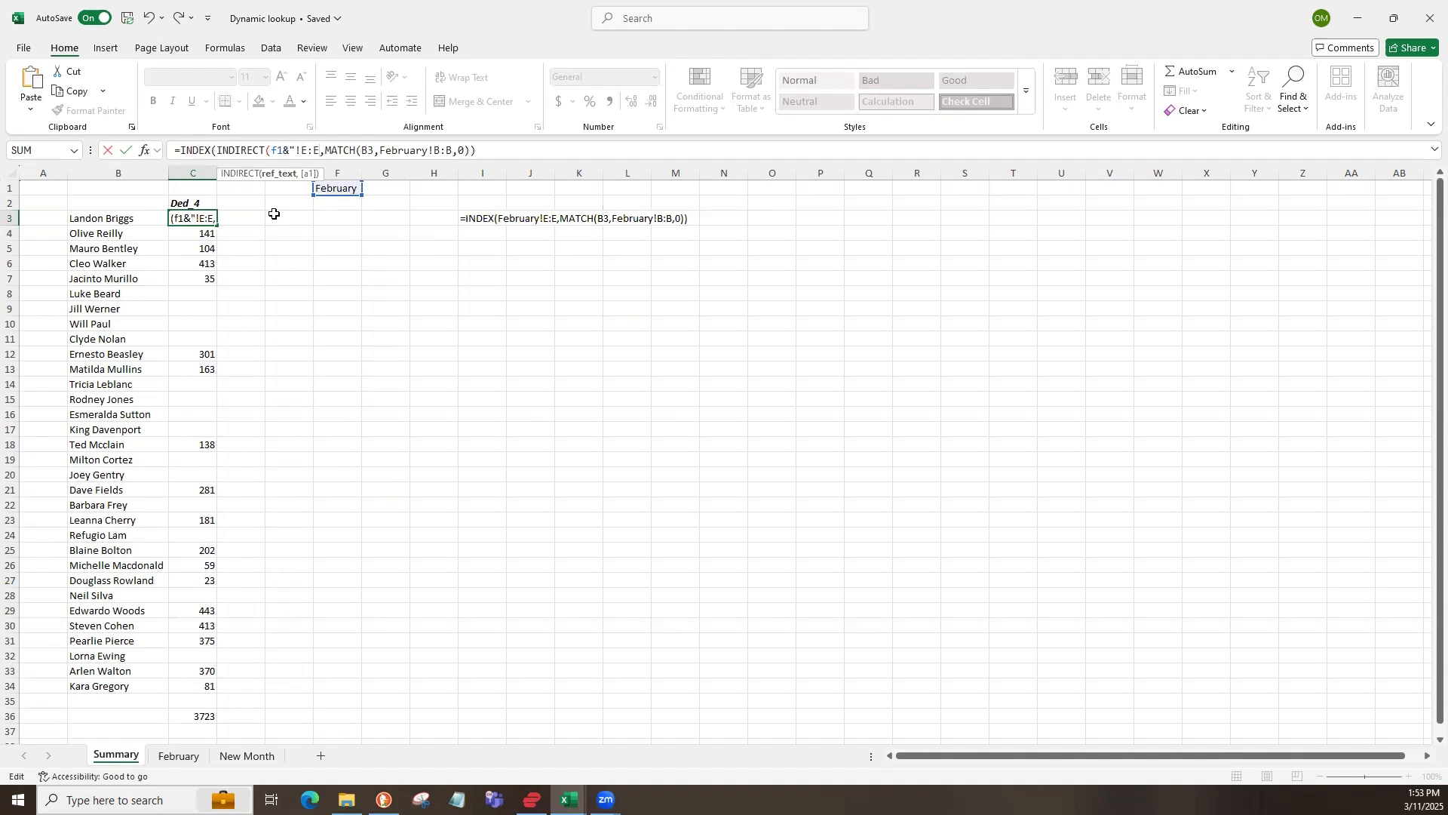
type("\"")
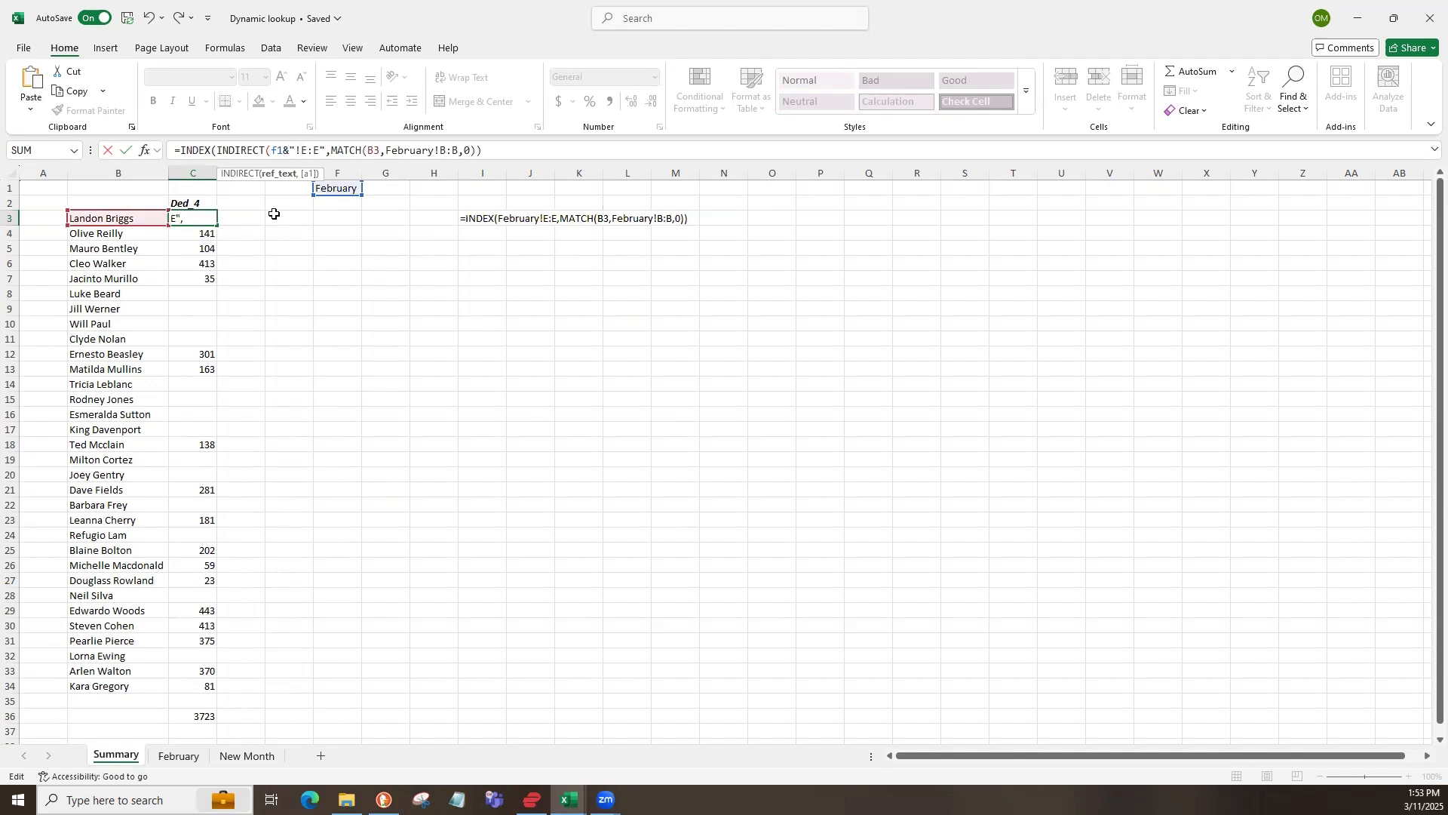
- Overwrite the February sheet name in C3's MATCH range with the start of INDIRECT, and close the first INDIRECT's parenthesis after "!E:E"
key("Right")
key("Right")
key("Right")
key("Right")
key("Right")
key("Right")
key("Right")
key("Right")
key("Right")
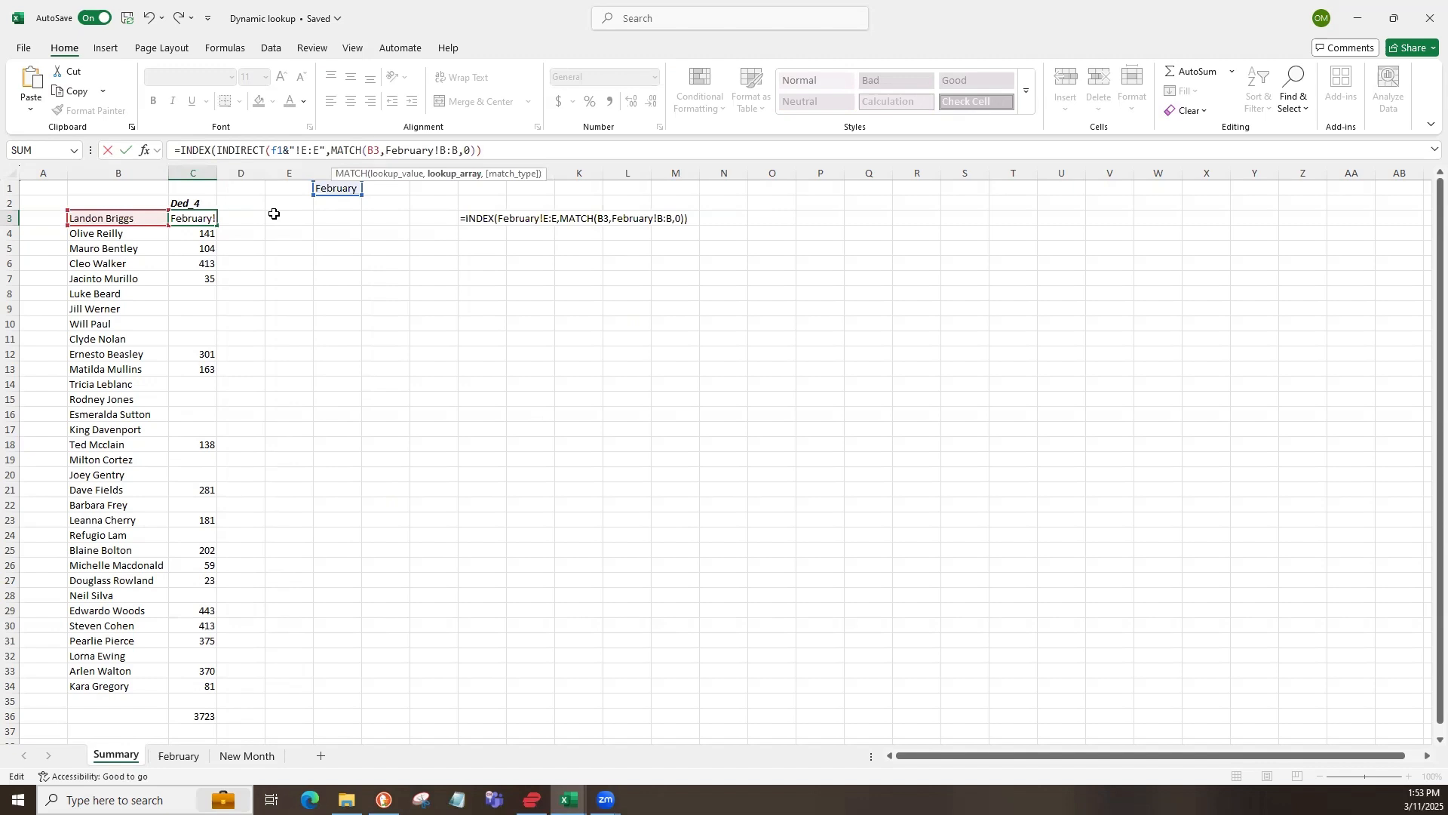
key("shift+Right")
key("shift+Right")
key("shift+Right")
key("shift+Right")
key("shift+Right")
key("shift+Right")
key("shift+Right")
key("shift+Right")
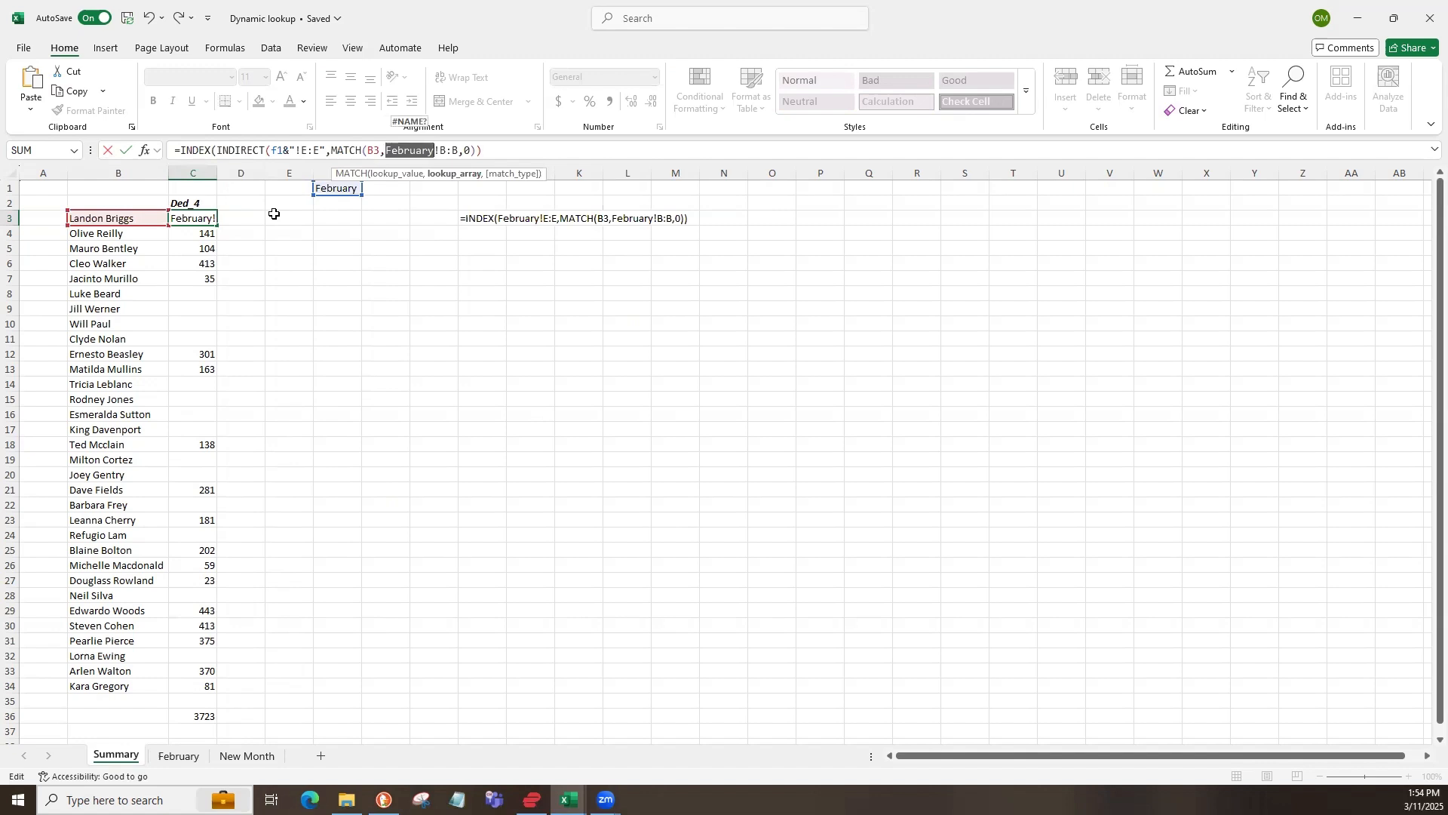
type("inn")
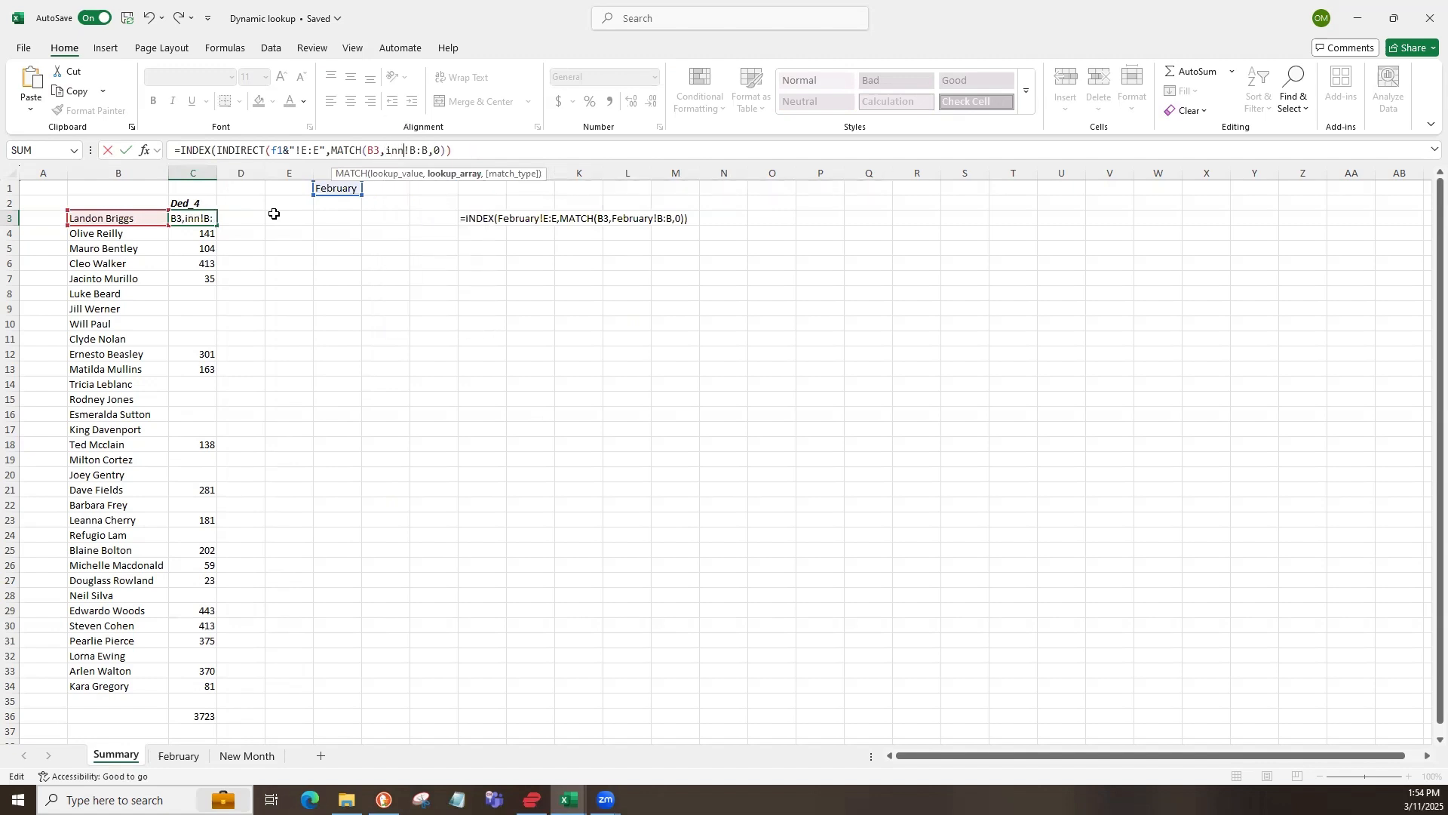
left_click(326, 150)
type(")")
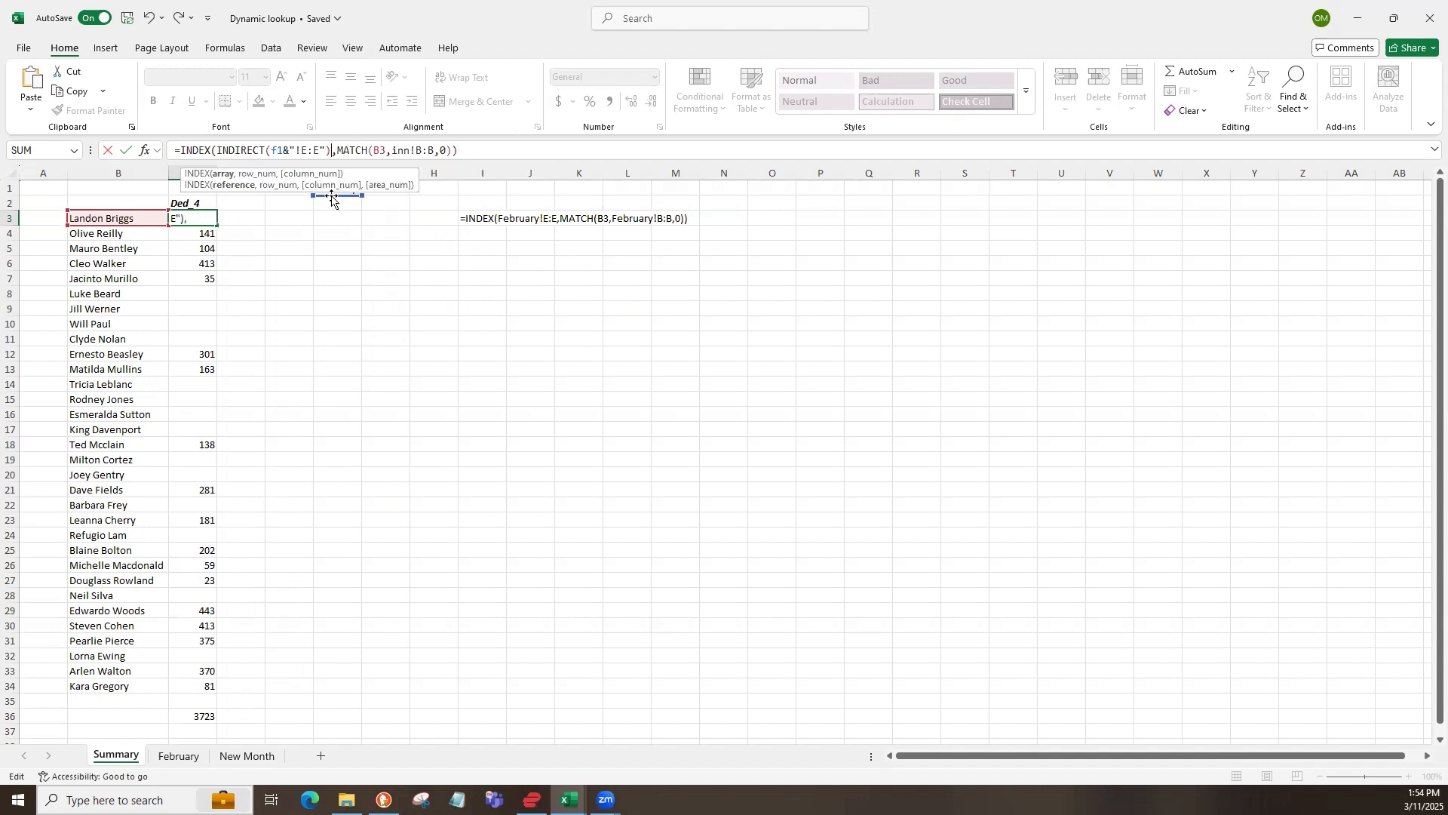
- Complete the MATCH range in C3 as INDIRECT(F1&"!B:B" and enter the formula, accepting the proposed parenthesis correction
left_click(405, 150)
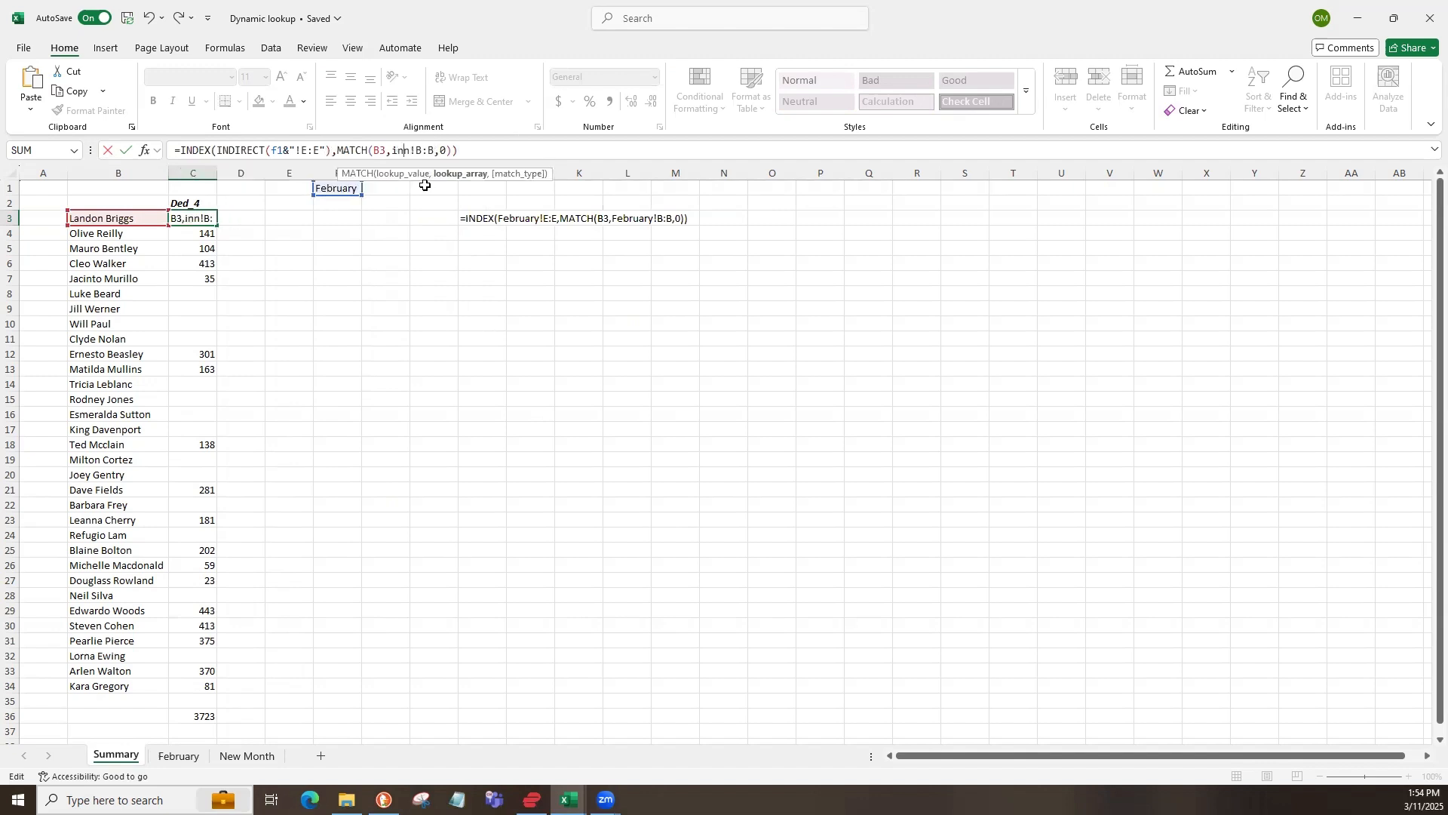
key("BackSpace")
type("di")
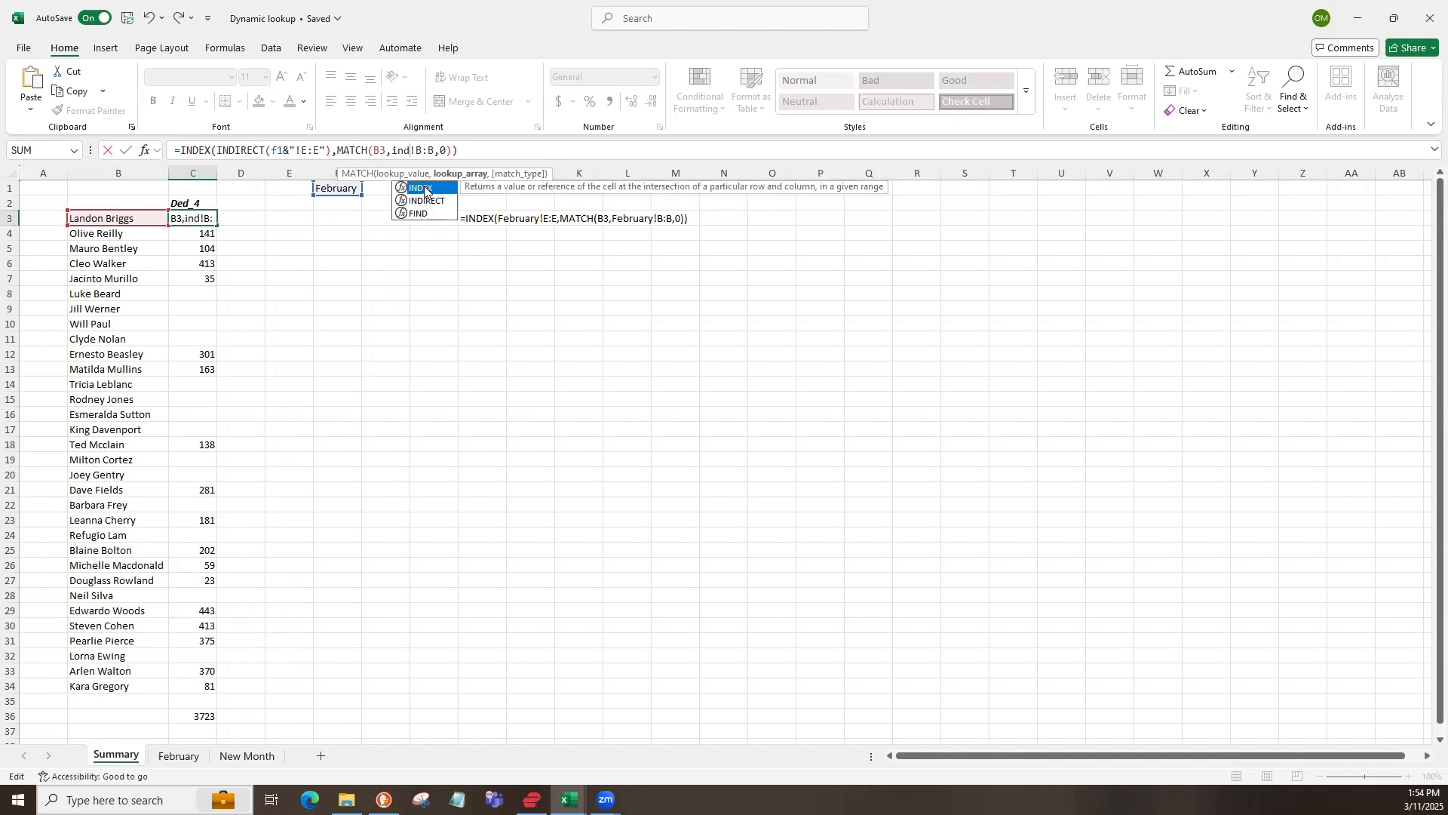
key("Tab")
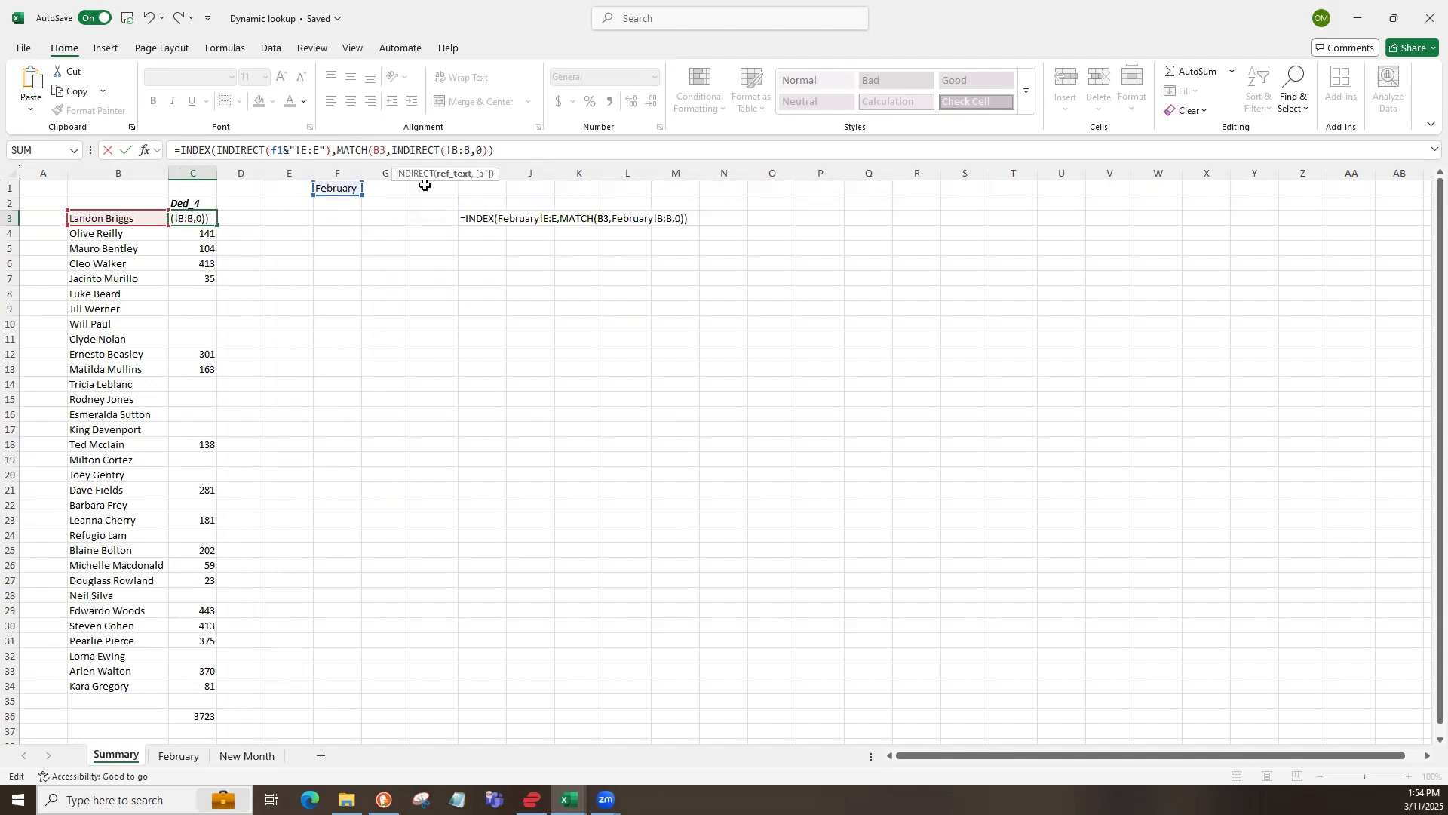
type("f1&\"")
key("Right")
key("Right")
key("Right")
key("Right")
type("\"")
key("Return")
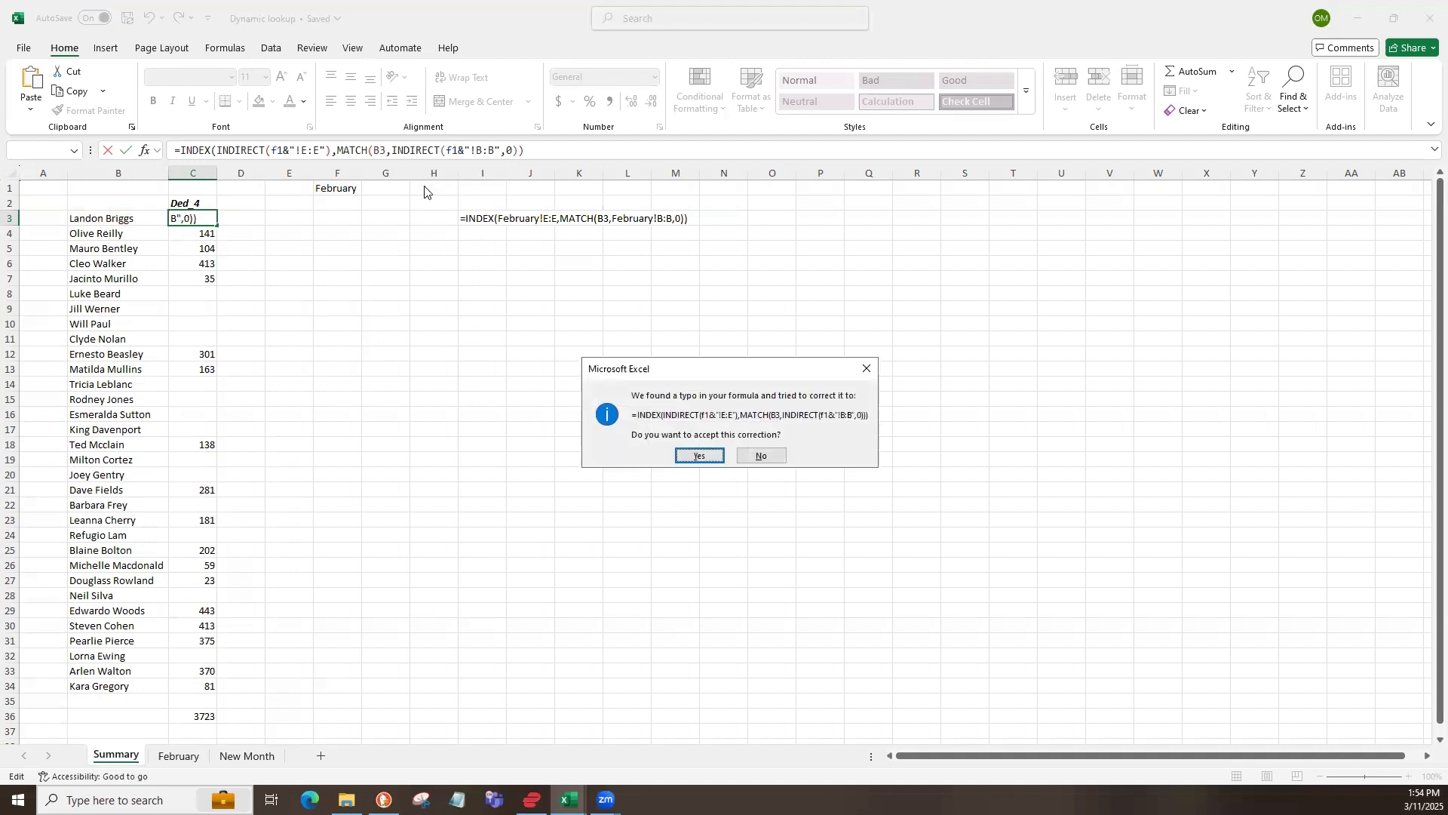
key("Return")
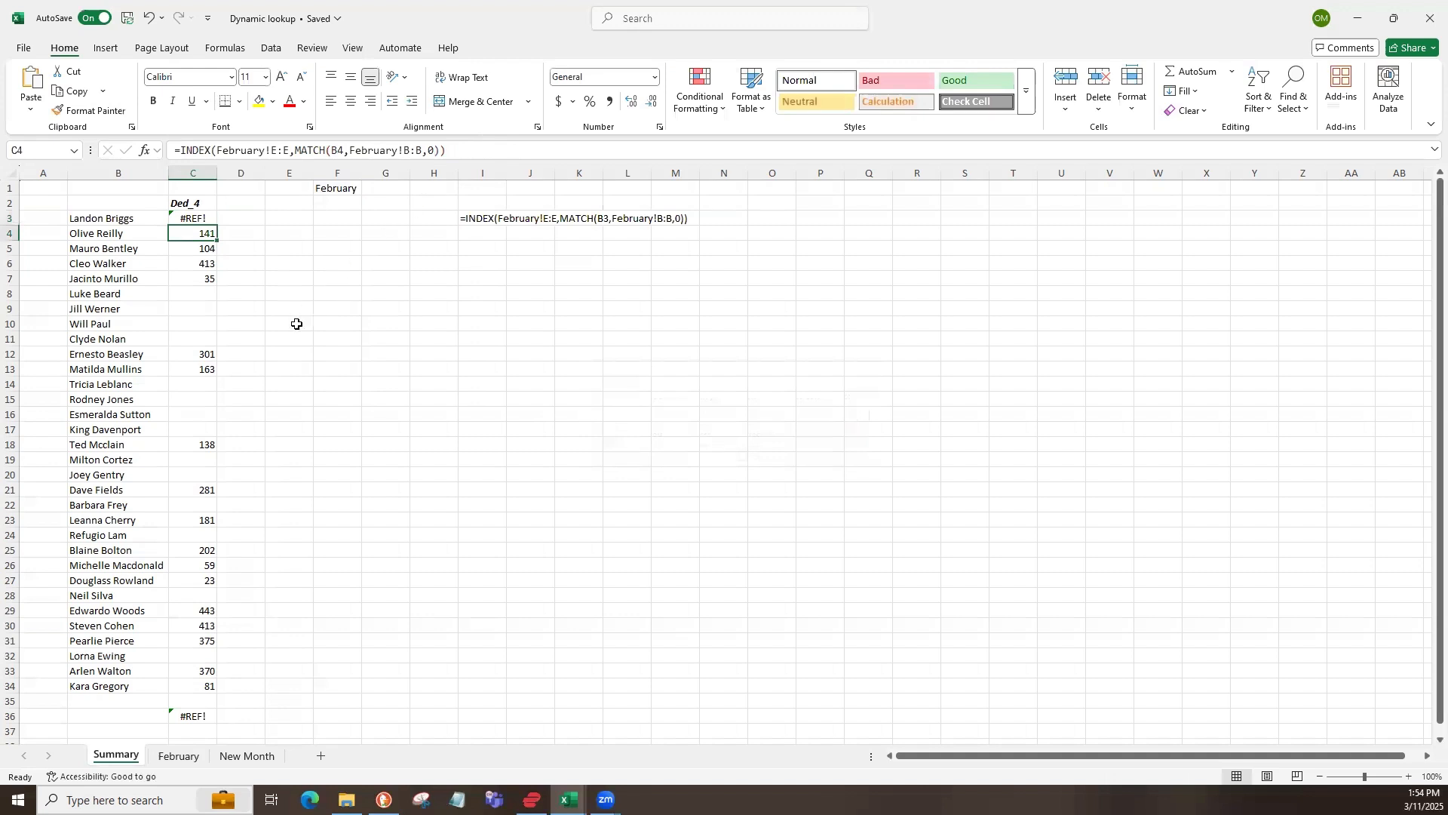
- Try placing the closing quotation mark directly after the exclamation mark in C3's first INDIRECT, and restore it after E:E
left_click(195, 218)
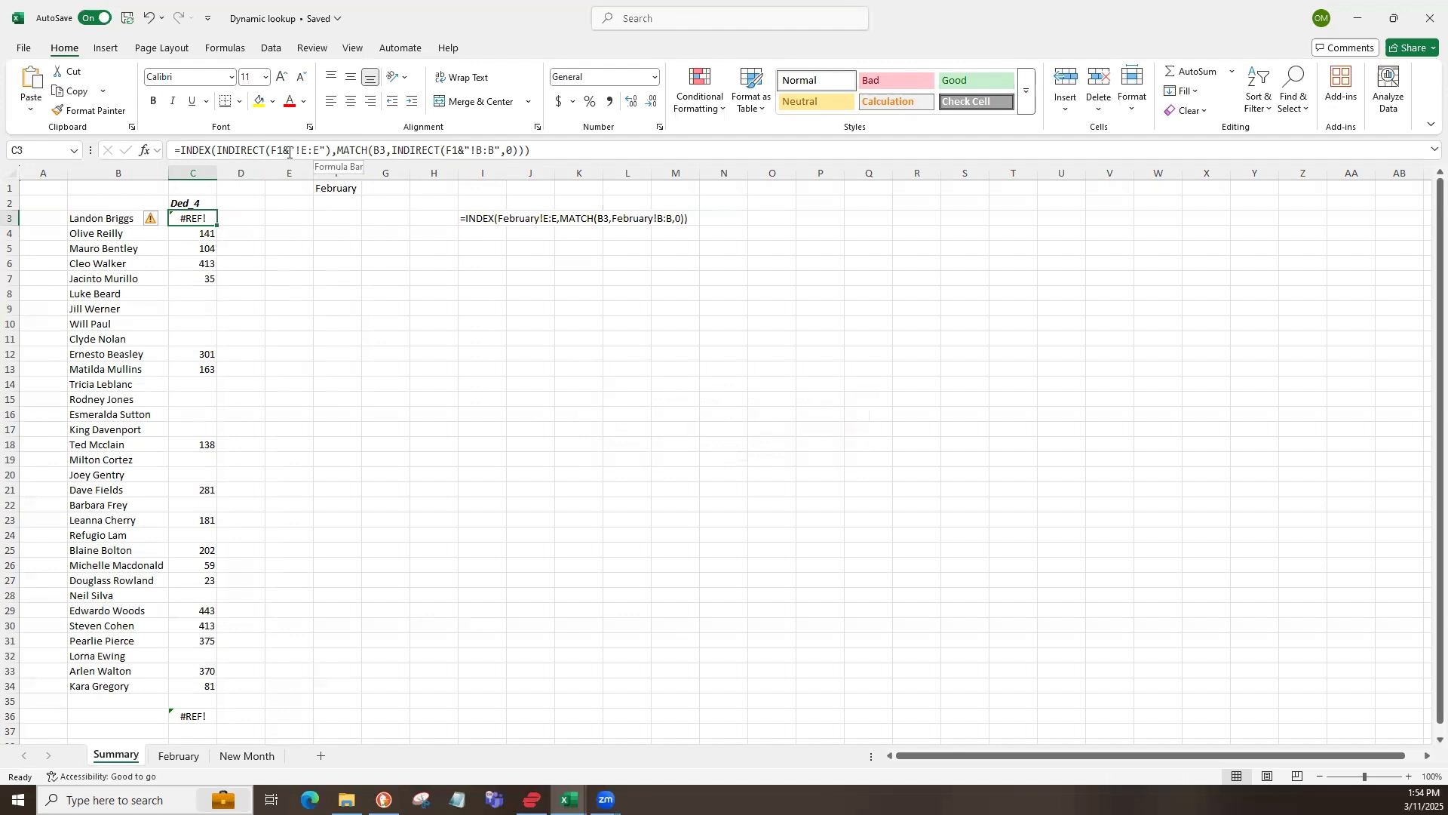
left_click(321, 149)
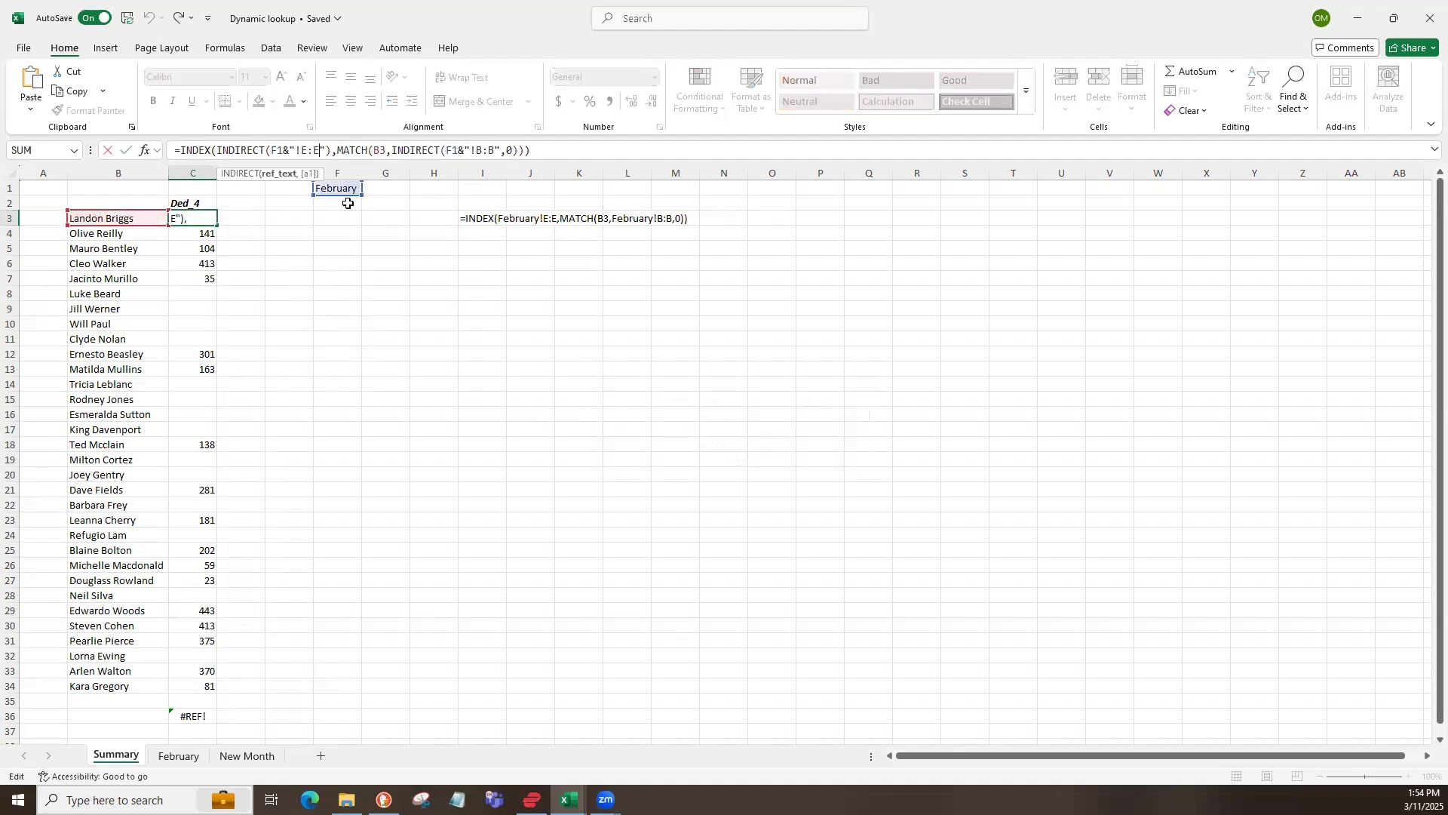
key("BackSpace")
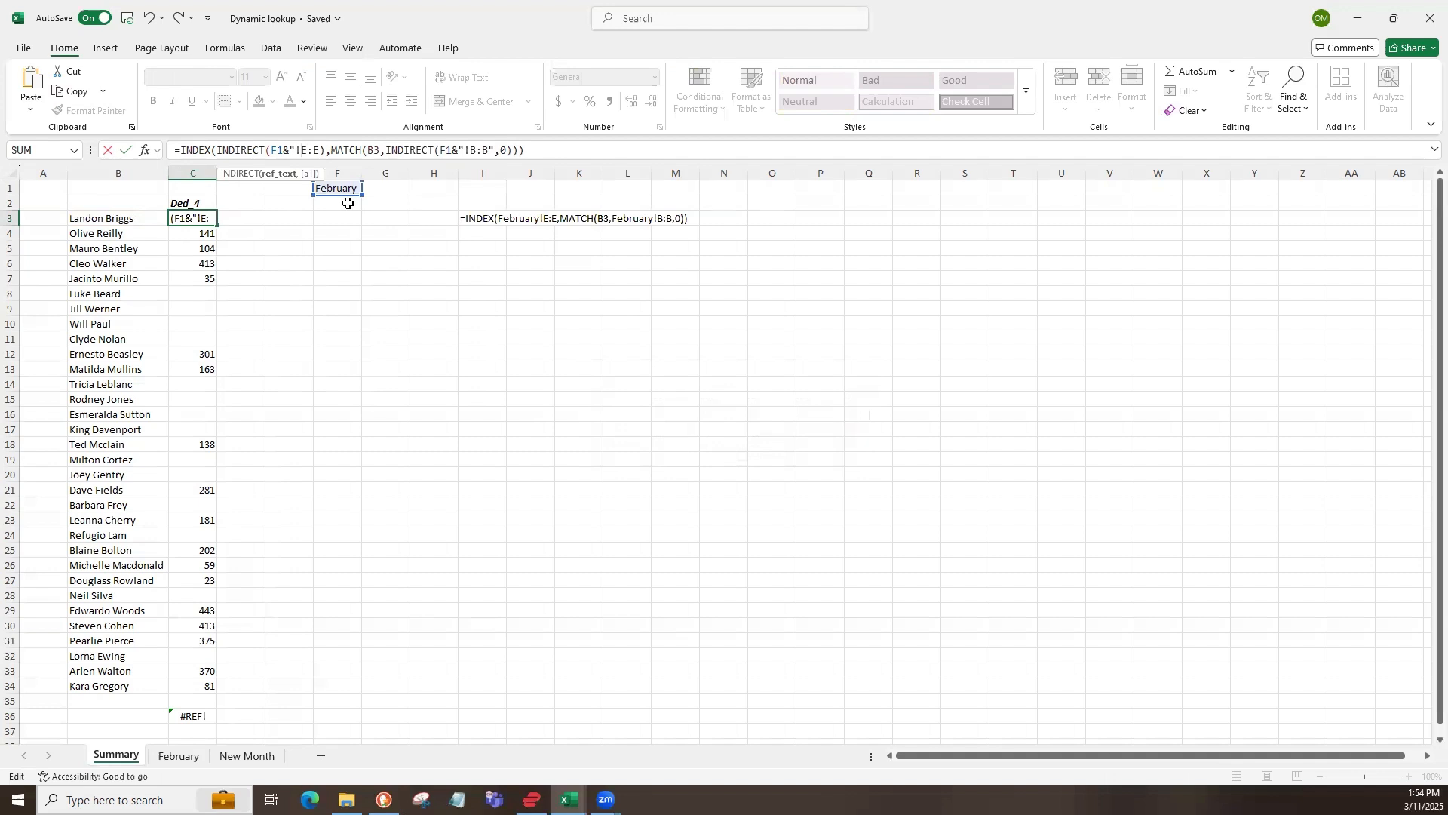
type("\"")
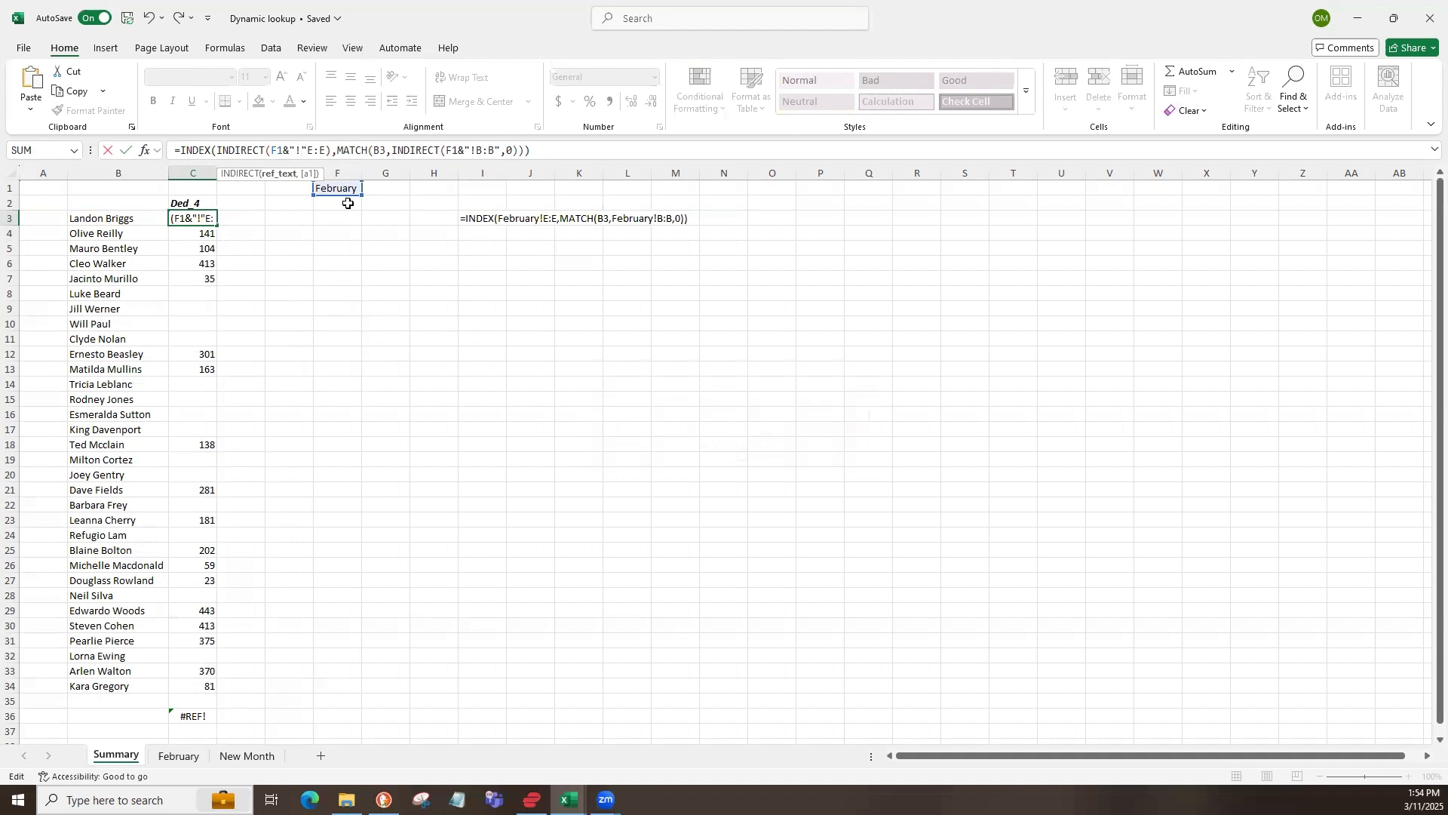
key("Delete")
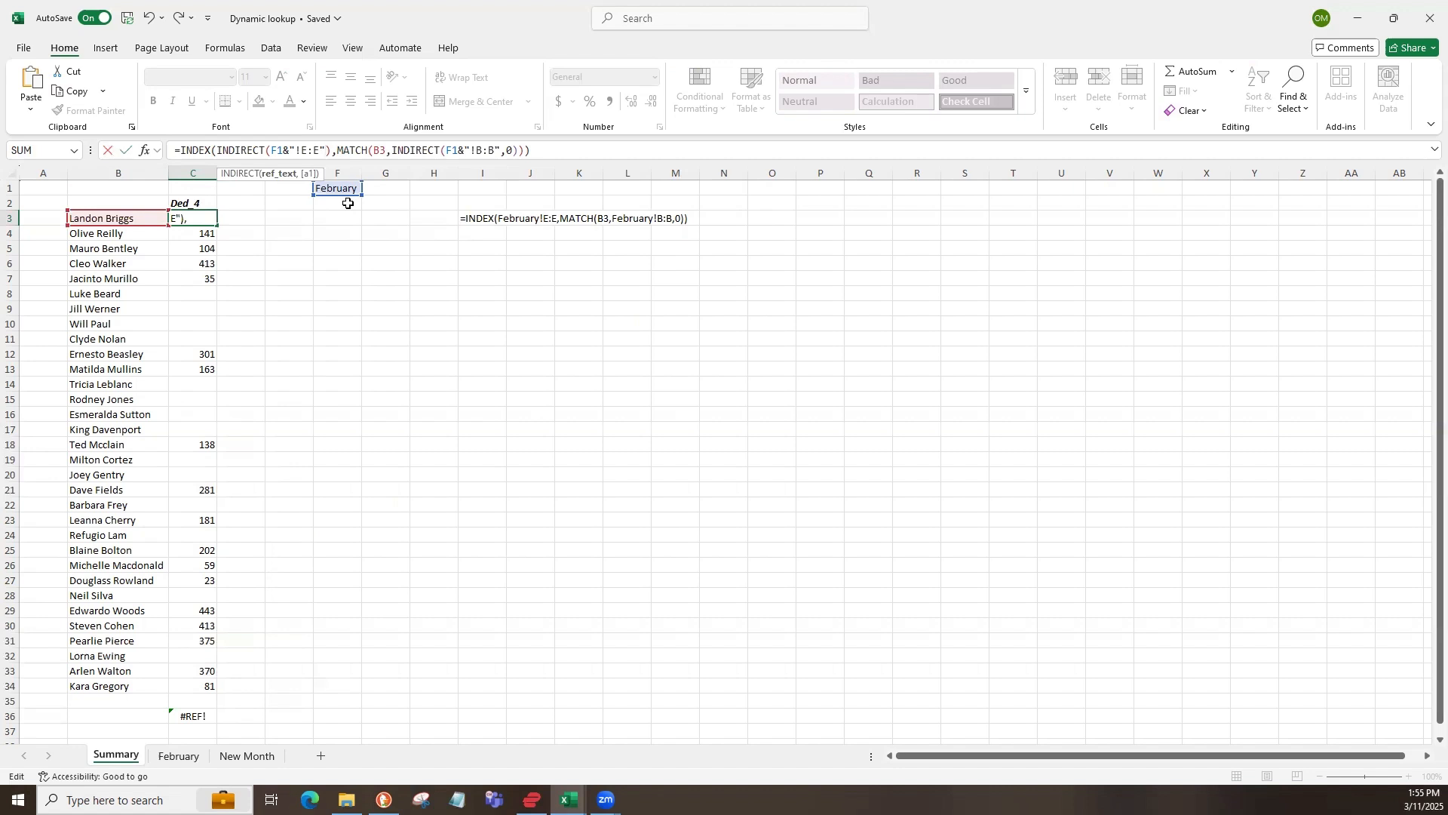
- Correct C3's parentheses so the formula reads =INDEX(INDIRECT(F1&"!E:E"),MATCH(B3,INDIRECT(F1&"!B:B"),0)), and enter it
left_click(502, 150)
type(")")
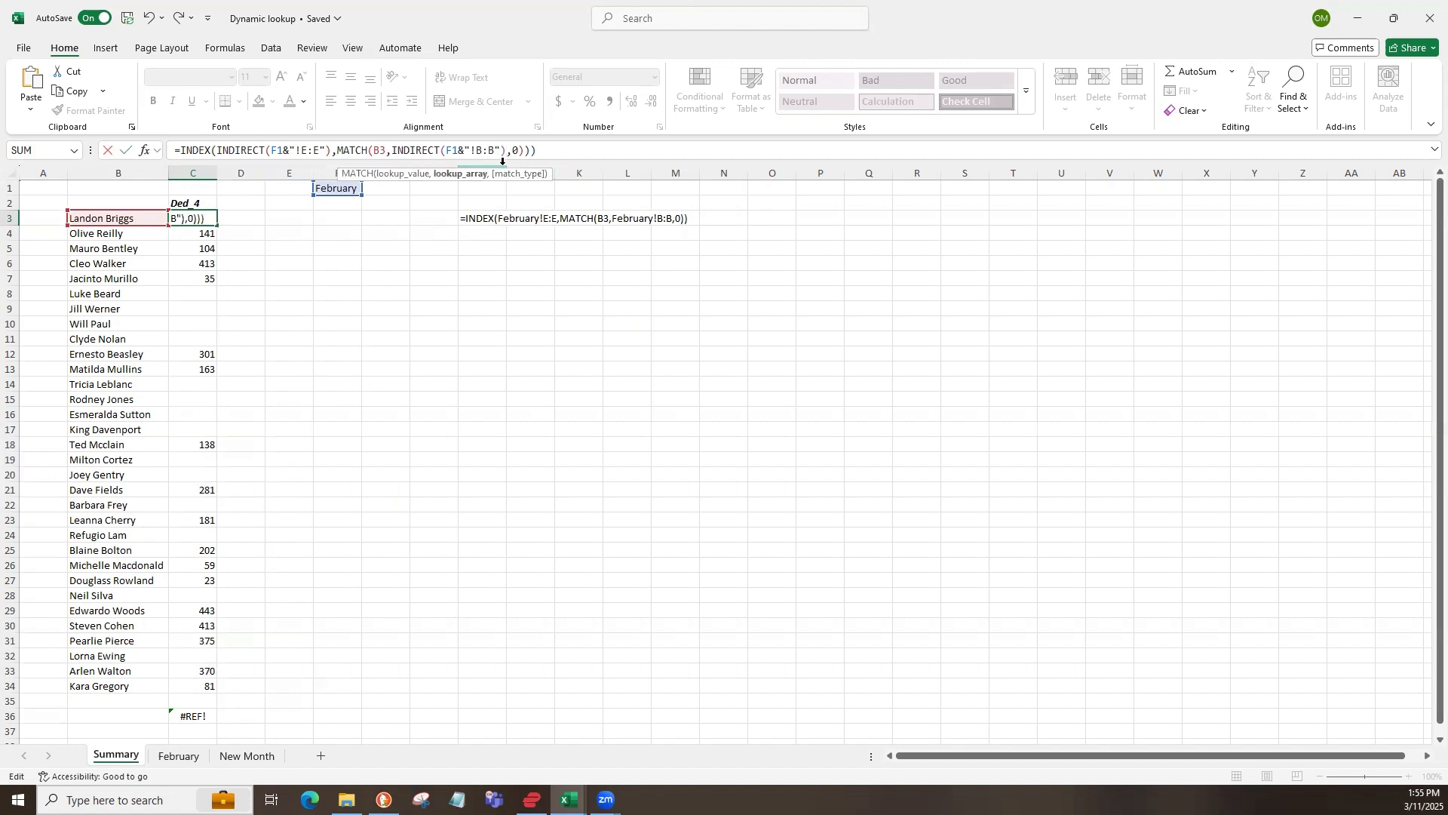
key("Right")
key("Right")
key("Right")
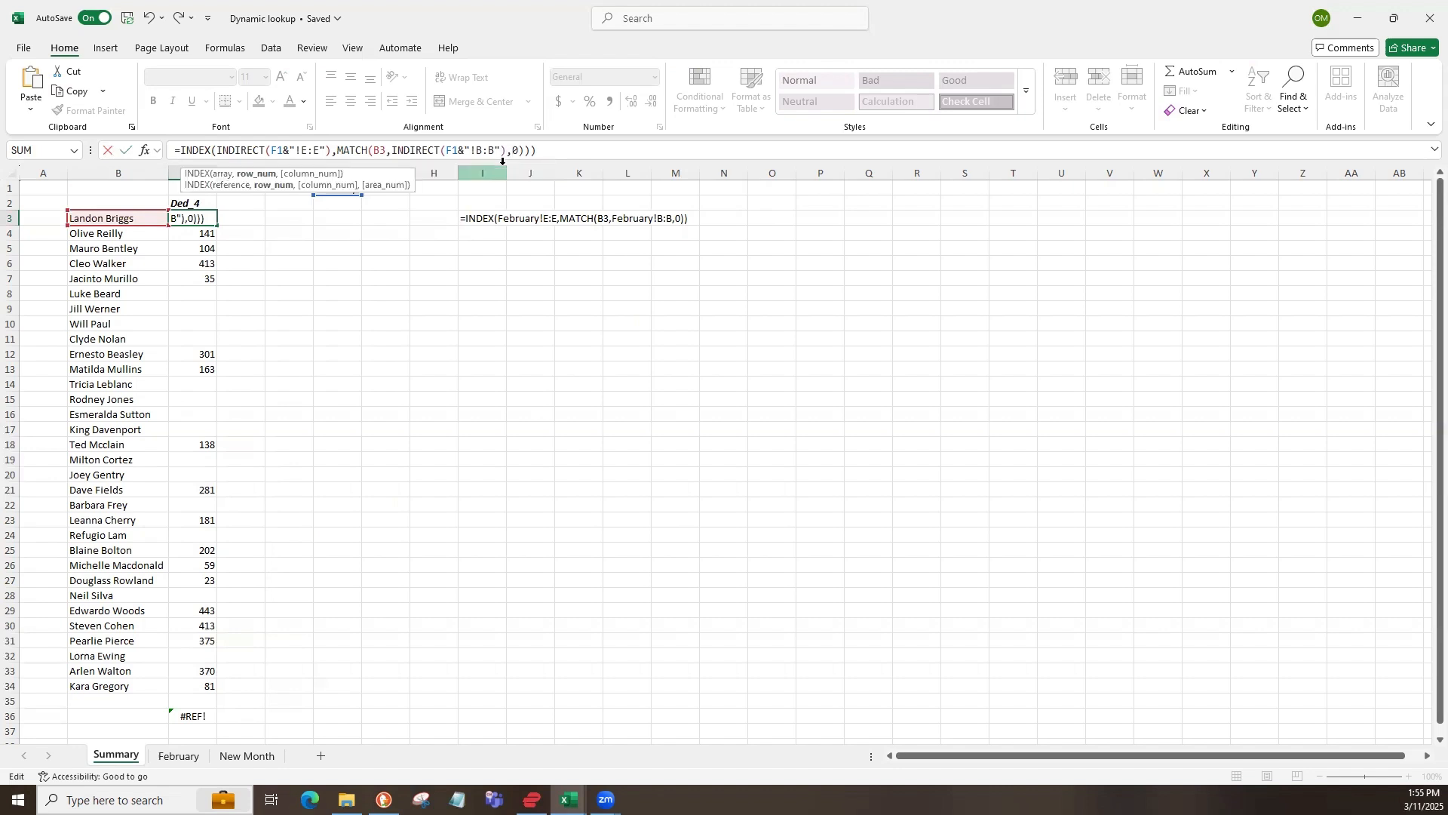
key("Right")
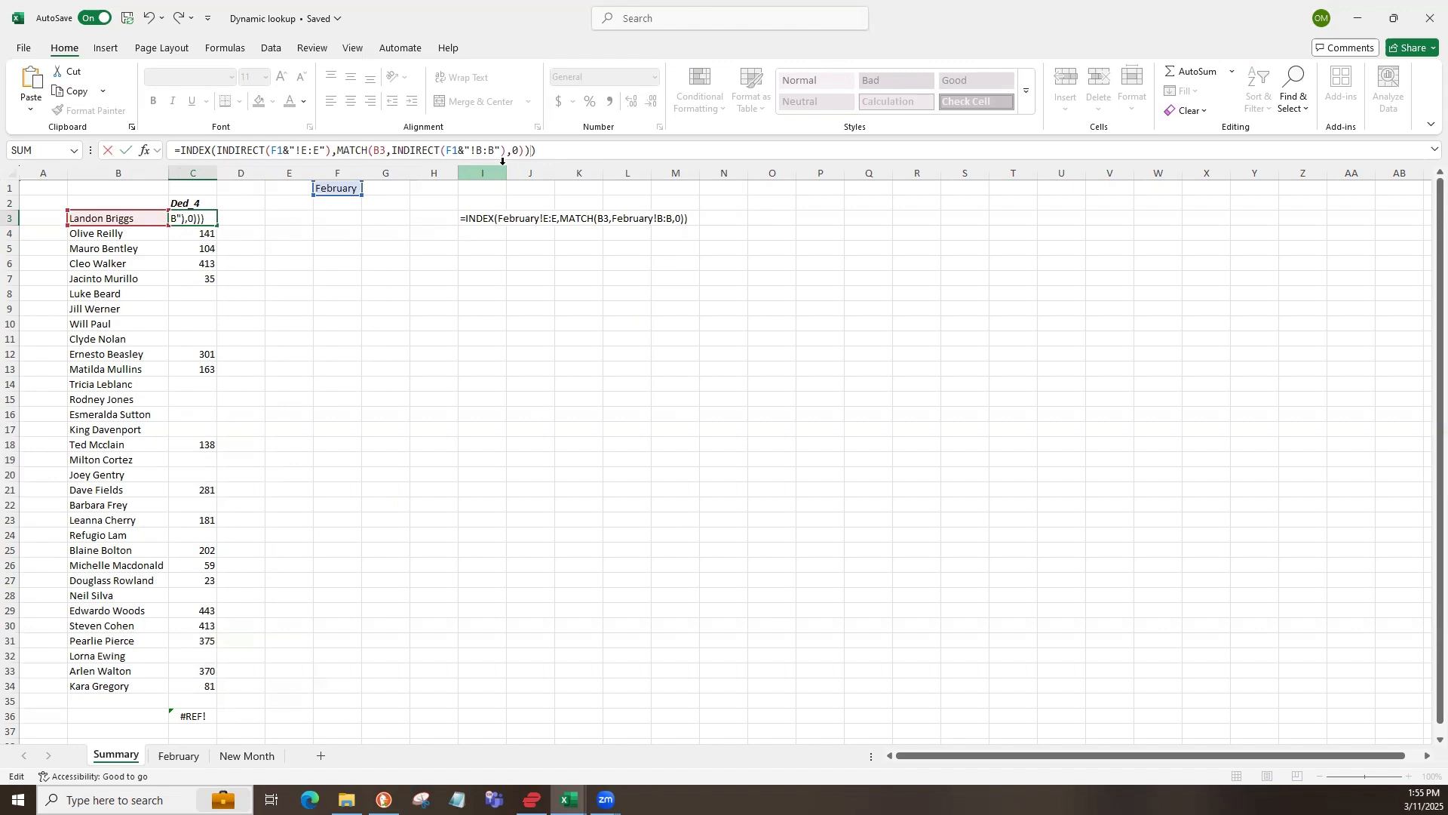
key("Left")
key("Left")
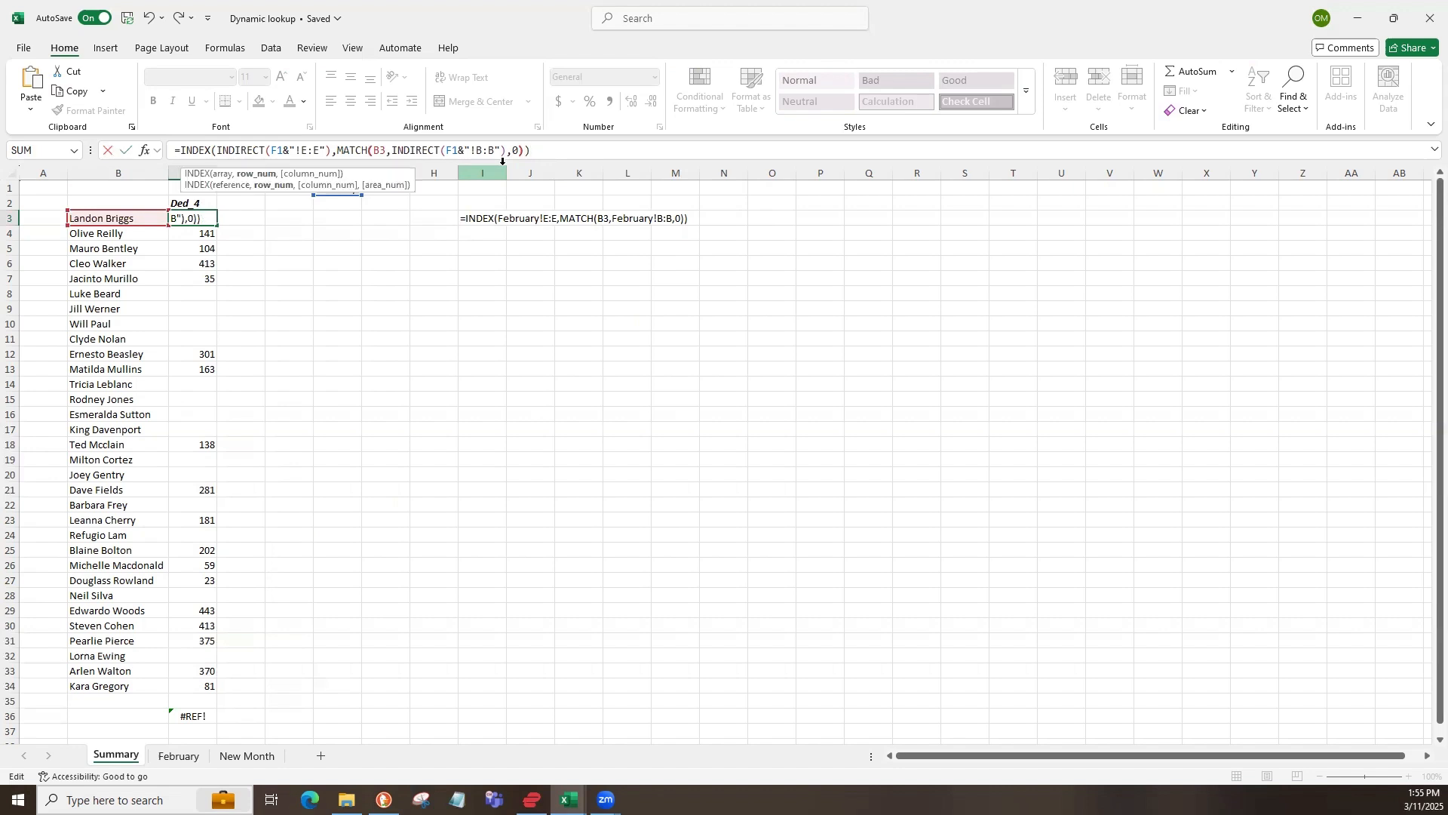
key("Right")
key("Right")
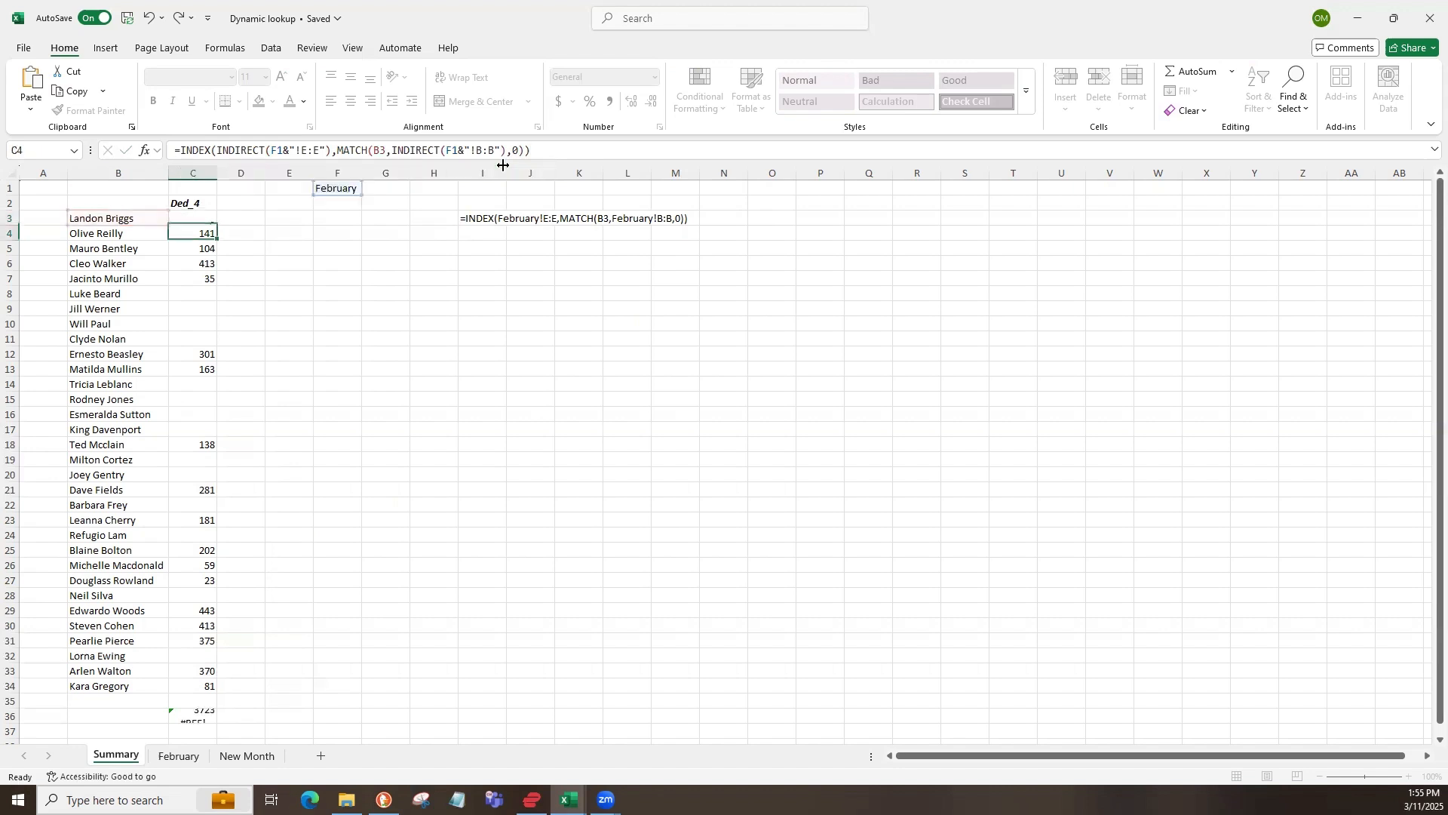
key("ctrl+Return")
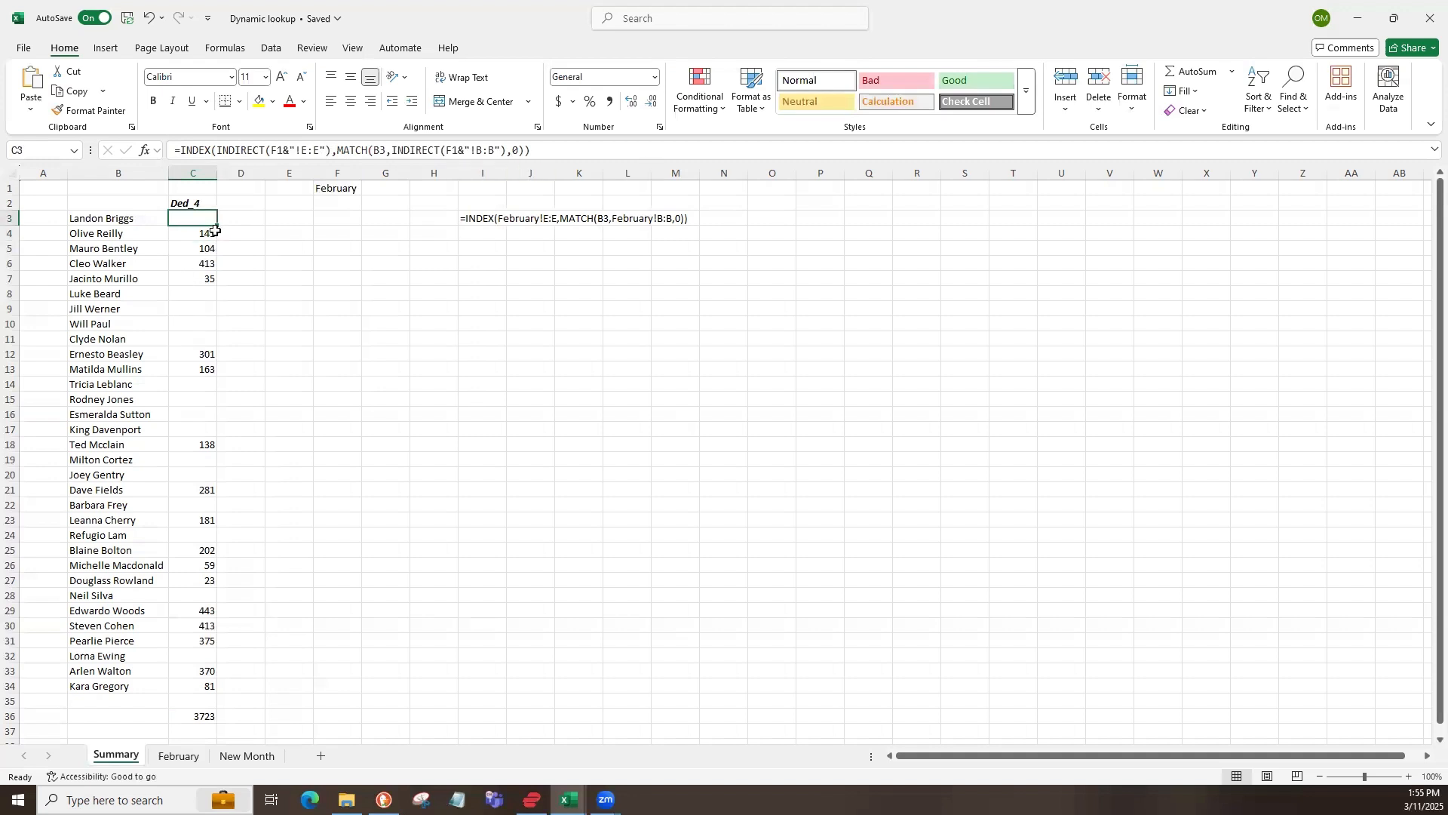
- Fill the C3 formula down through C34 and compare the formulas in C3 and C4
left_click_drag(216, 226, 216, 688)
left_click(195, 220)
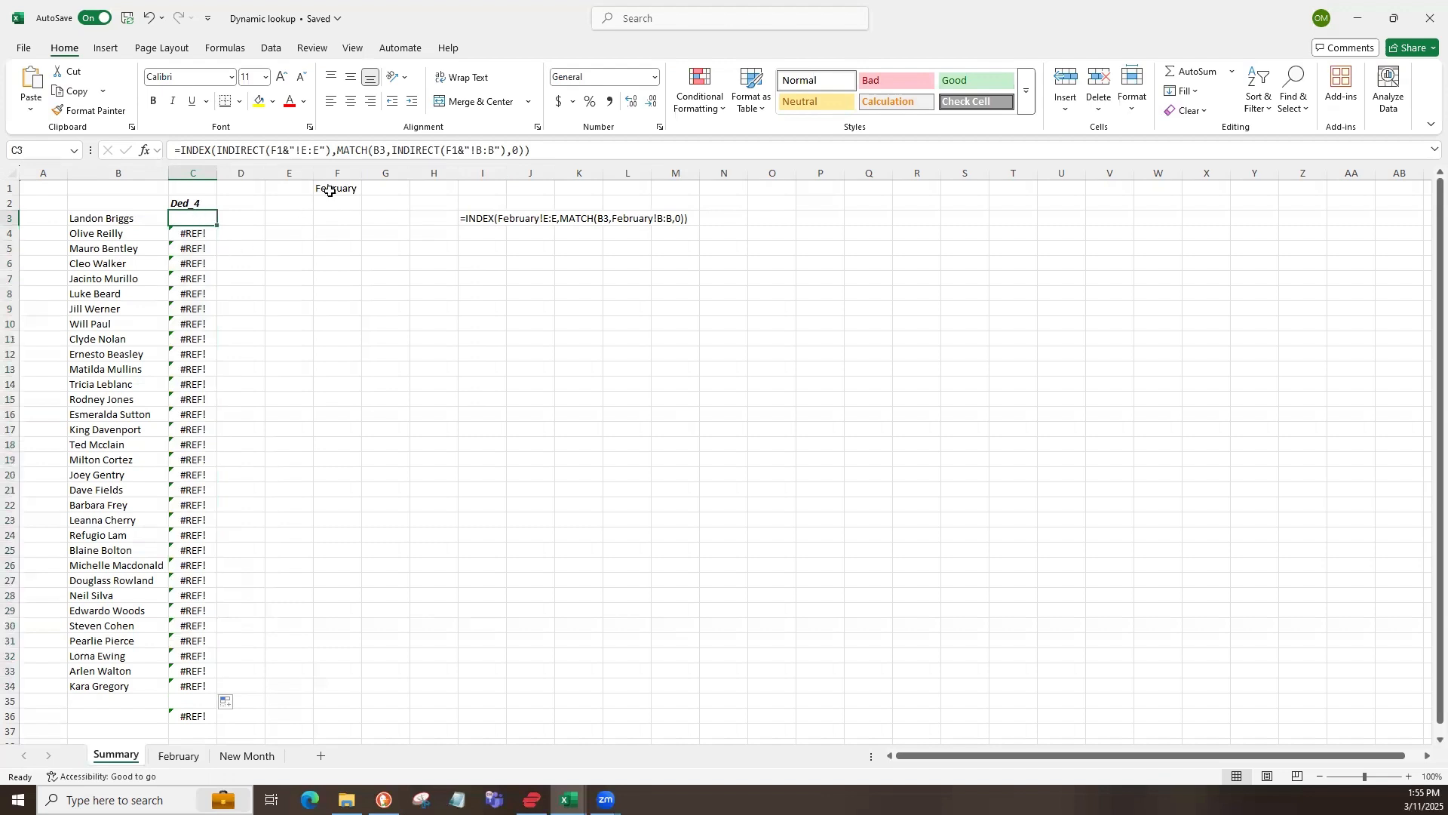
left_click(199, 238)
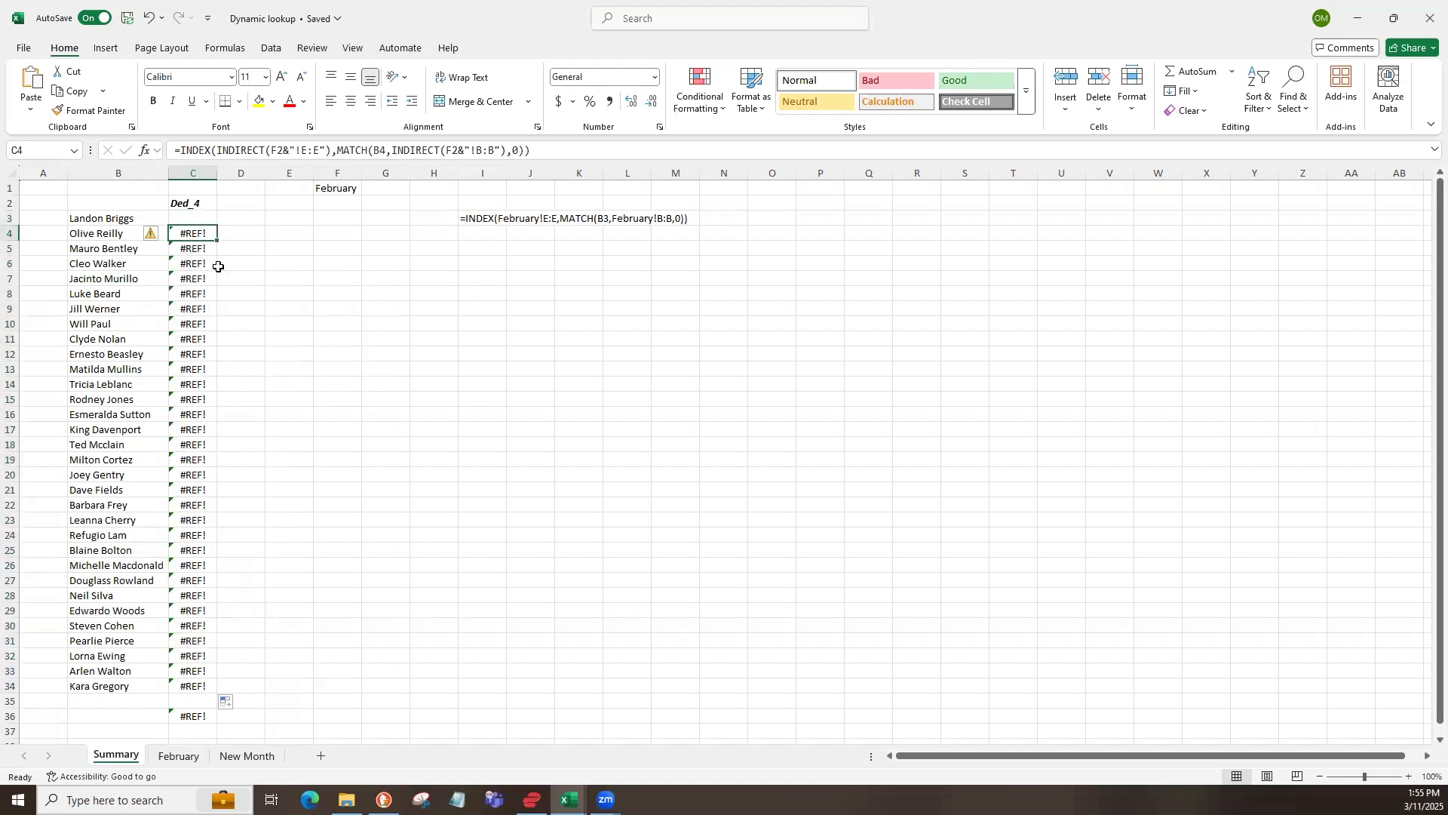
- Check which cell the INDIRECT references in C4's formula point to for the sheet name
left_click(338, 204)
left_click(190, 235)
key("F2")
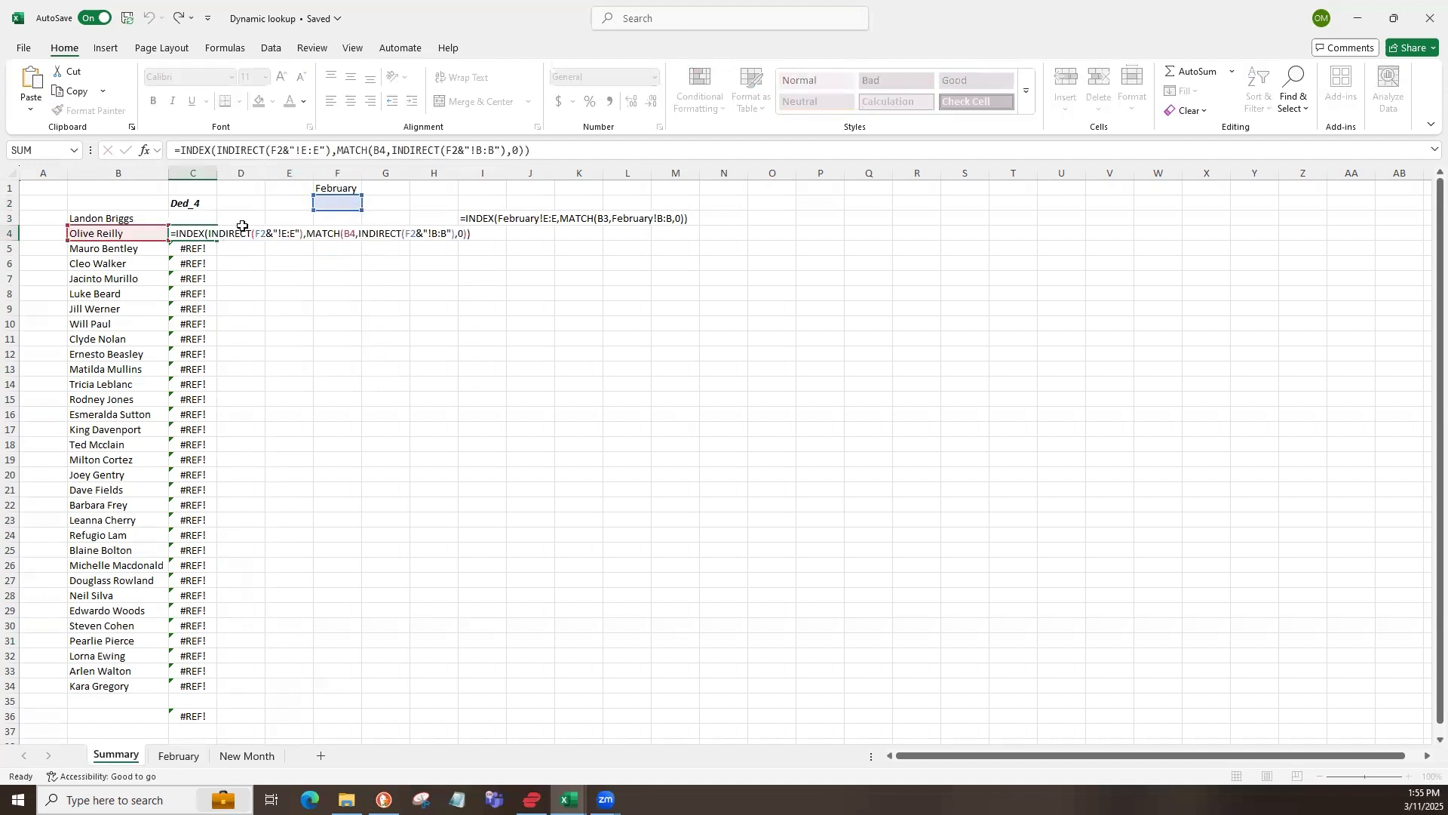
left_click(198, 219)
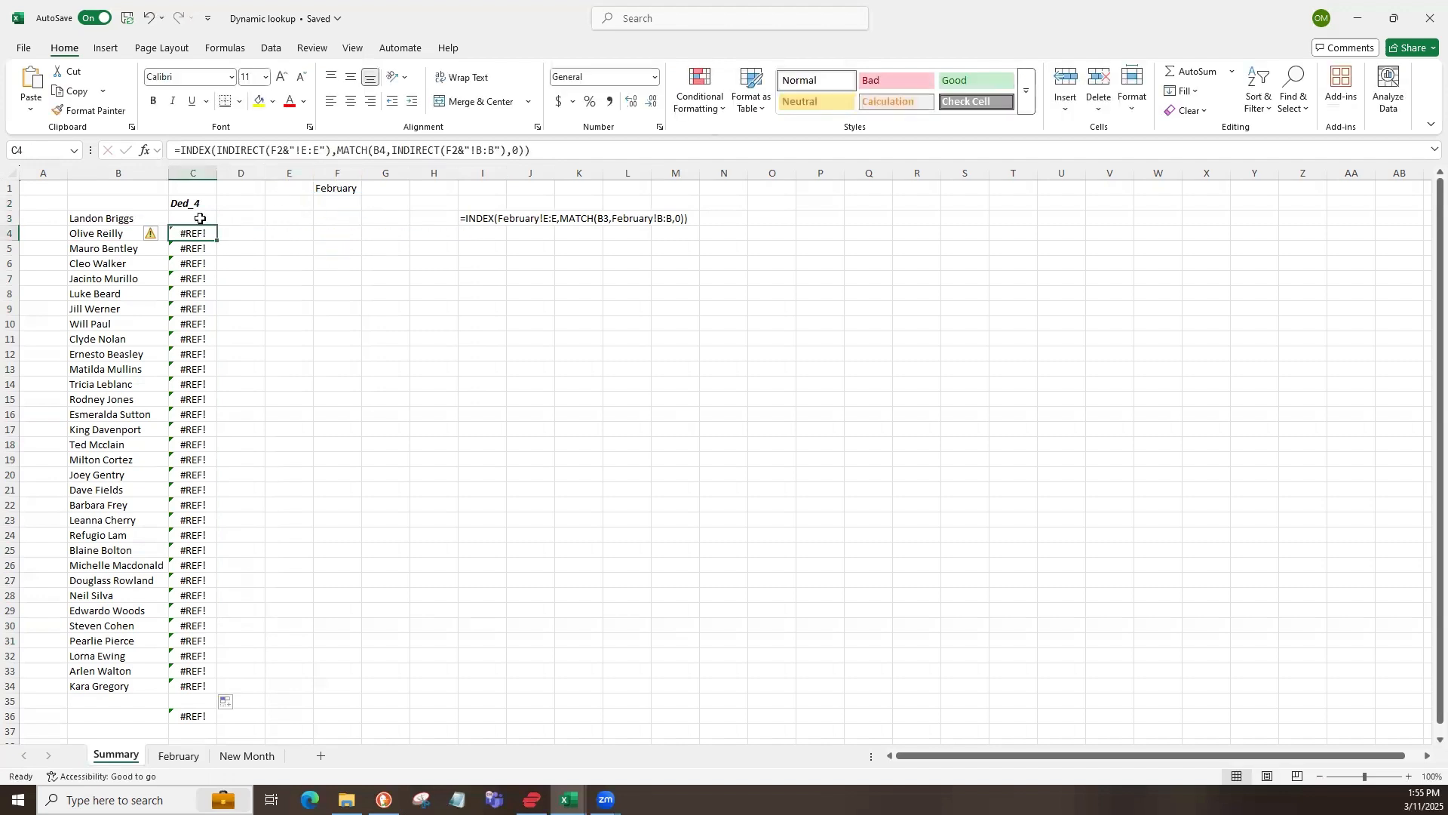
- Try locking only the column of C3's first INDIRECT reference as $F1, and enter the formula
left_click(274, 151)
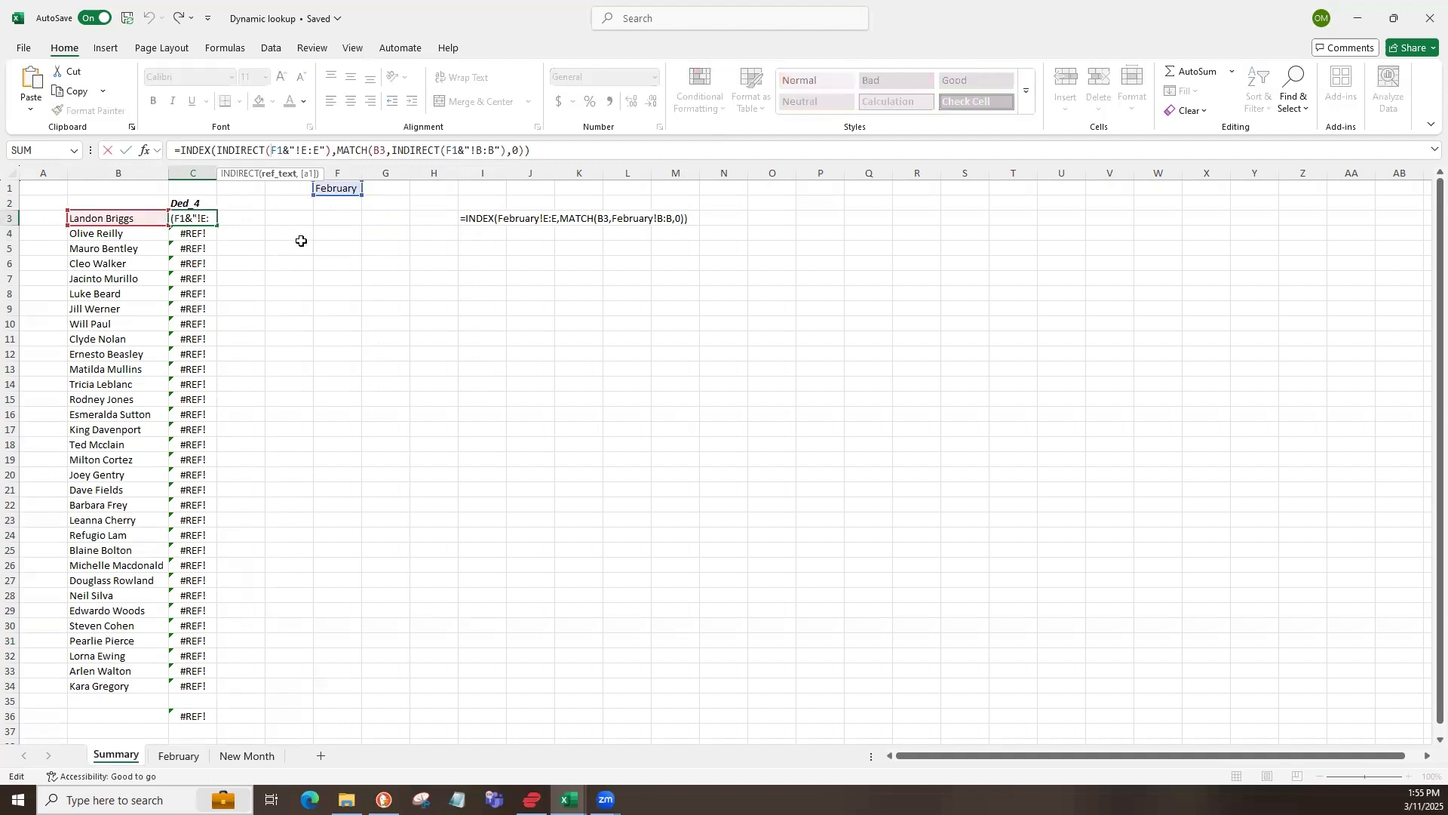
type("$")
key("Return")
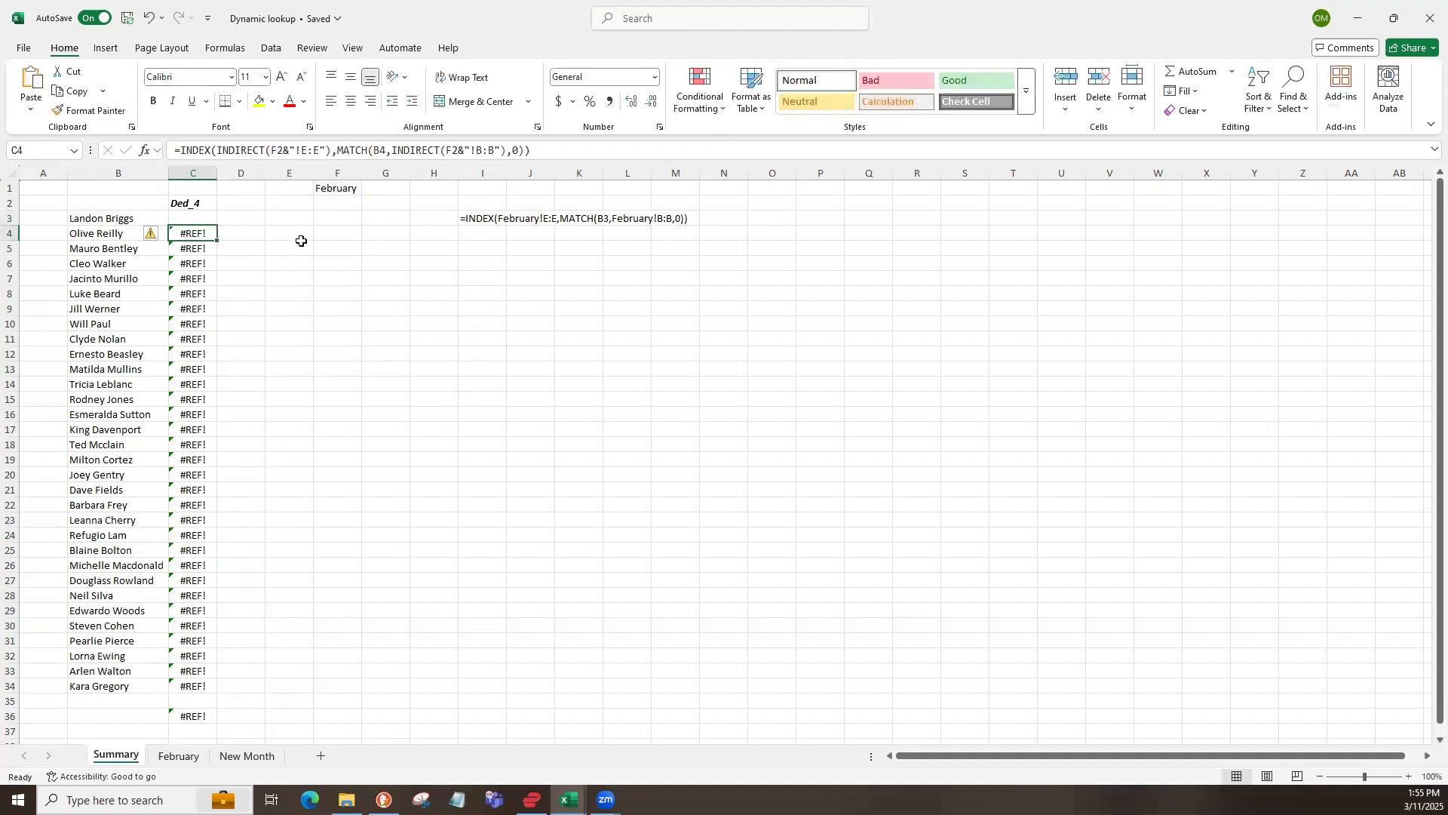
left_click(442, 148)
key("Return")
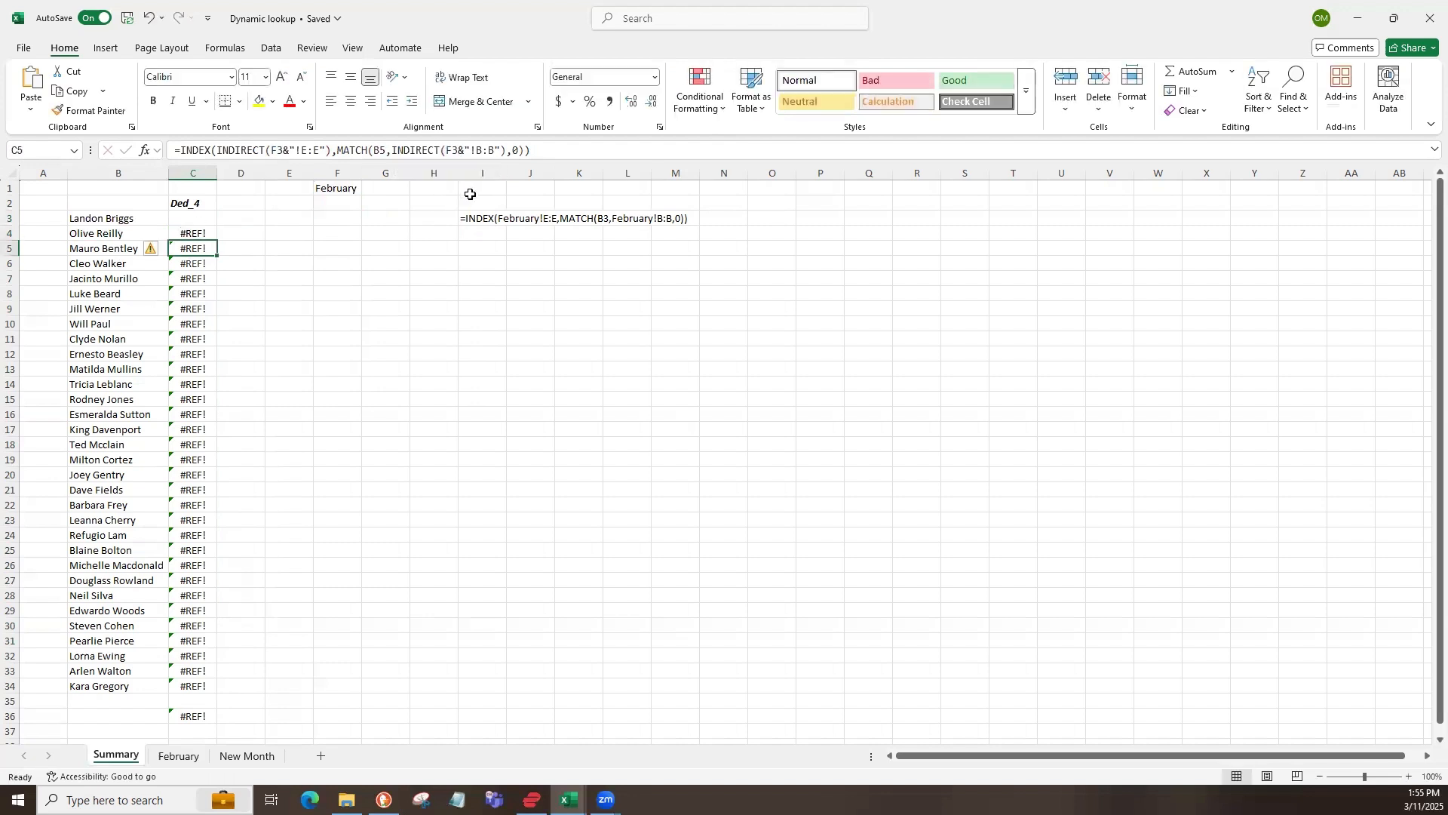
- Fill the partly locked C3 formula down through C34 and undo the fill
left_click(197, 218)
left_click_drag(217, 225, 221, 686)
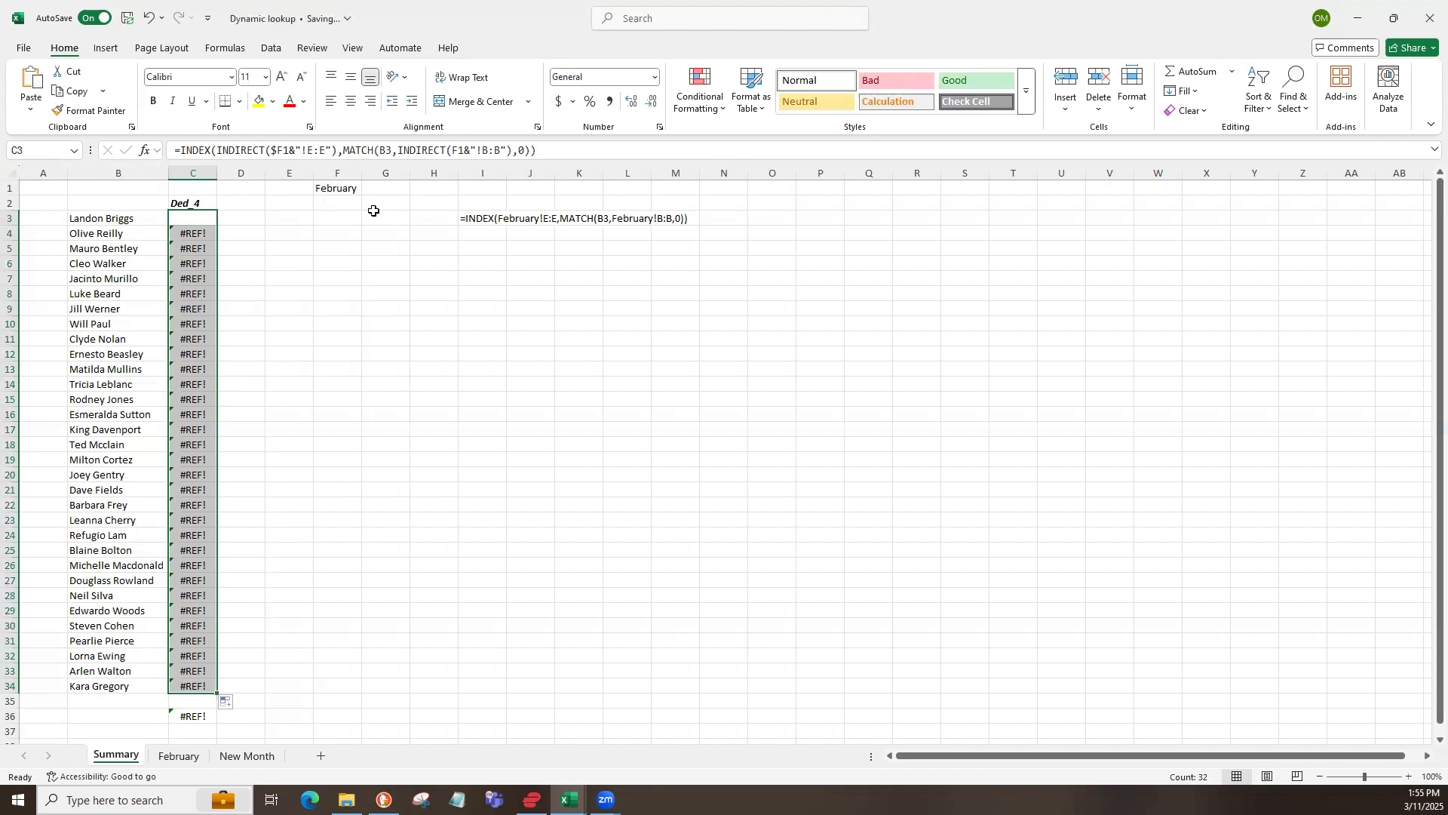
left_click(185, 219)
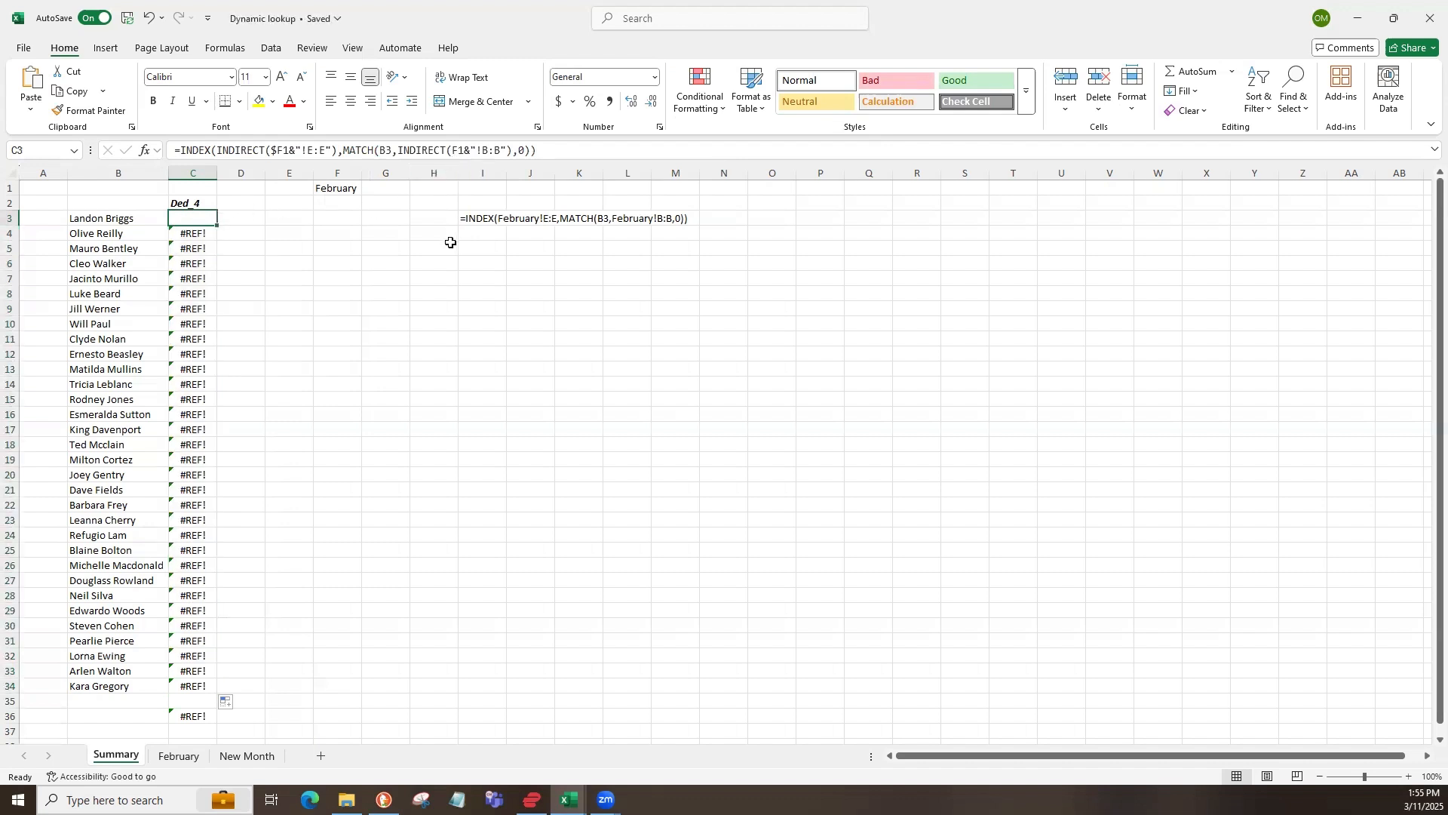
key("ctrl+z")
key("Down")
key("F2")
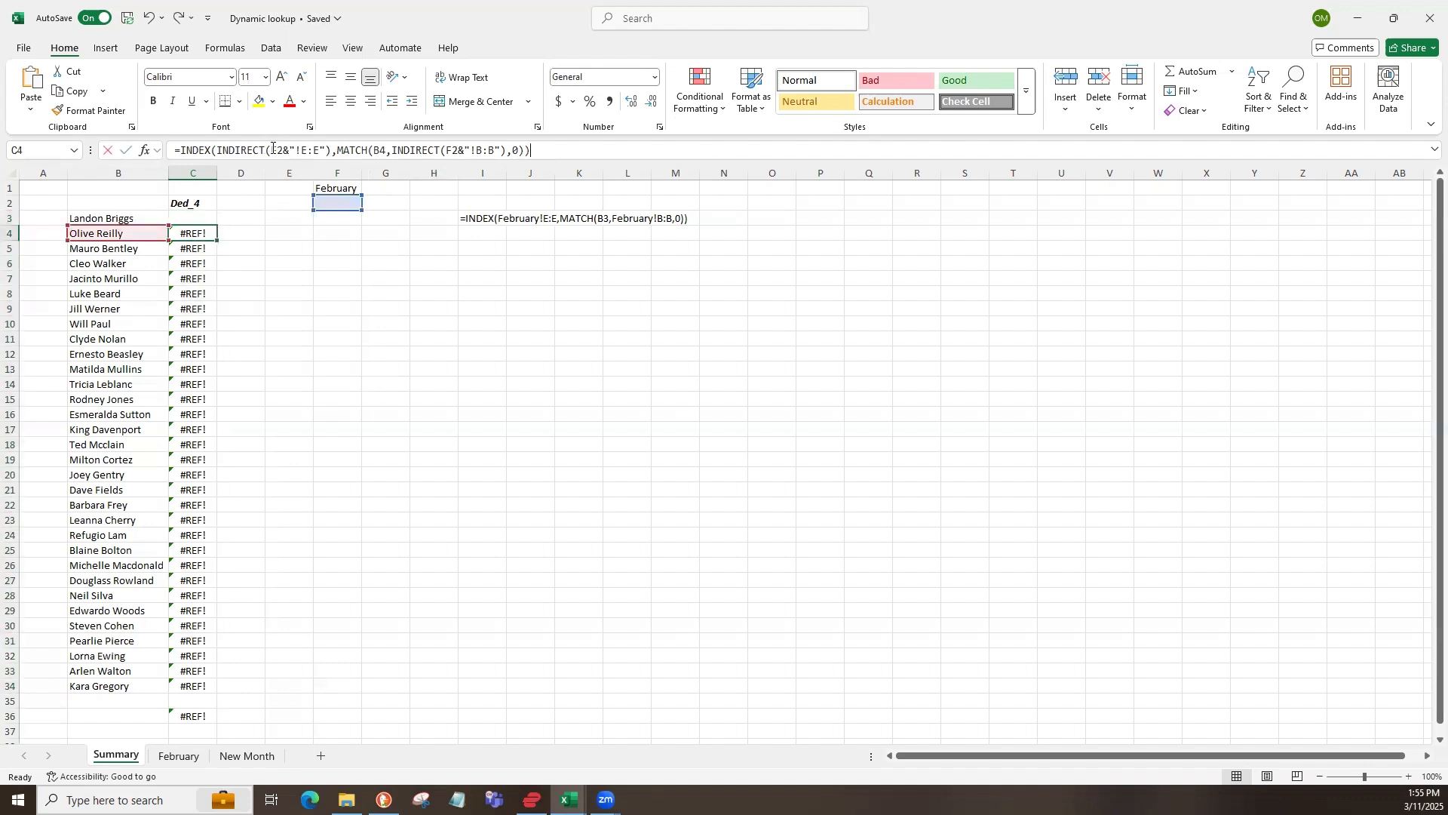
left_click(273, 149)
type("$")
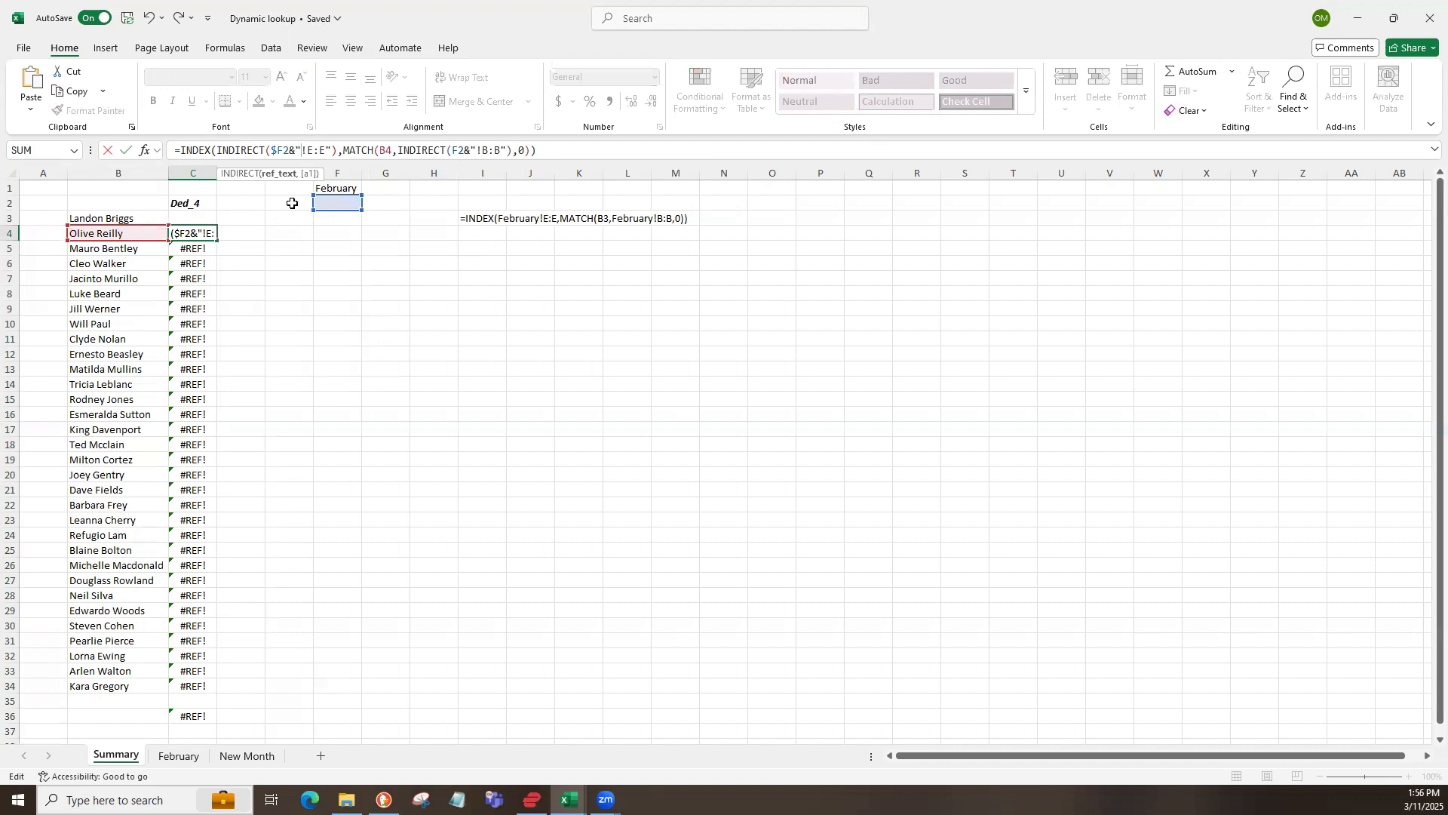
key("Right")
key("Right")
key("Right")
key("Right")
key("Right")
key("Right")
key("Right")
key("Right")
key("Right")
key("Right")
key("Right")
key("Right")
key("Right")
key("Right")
key("Right")
key("Right")
key("Right")
key("Right")
key("Right")
key("Right")
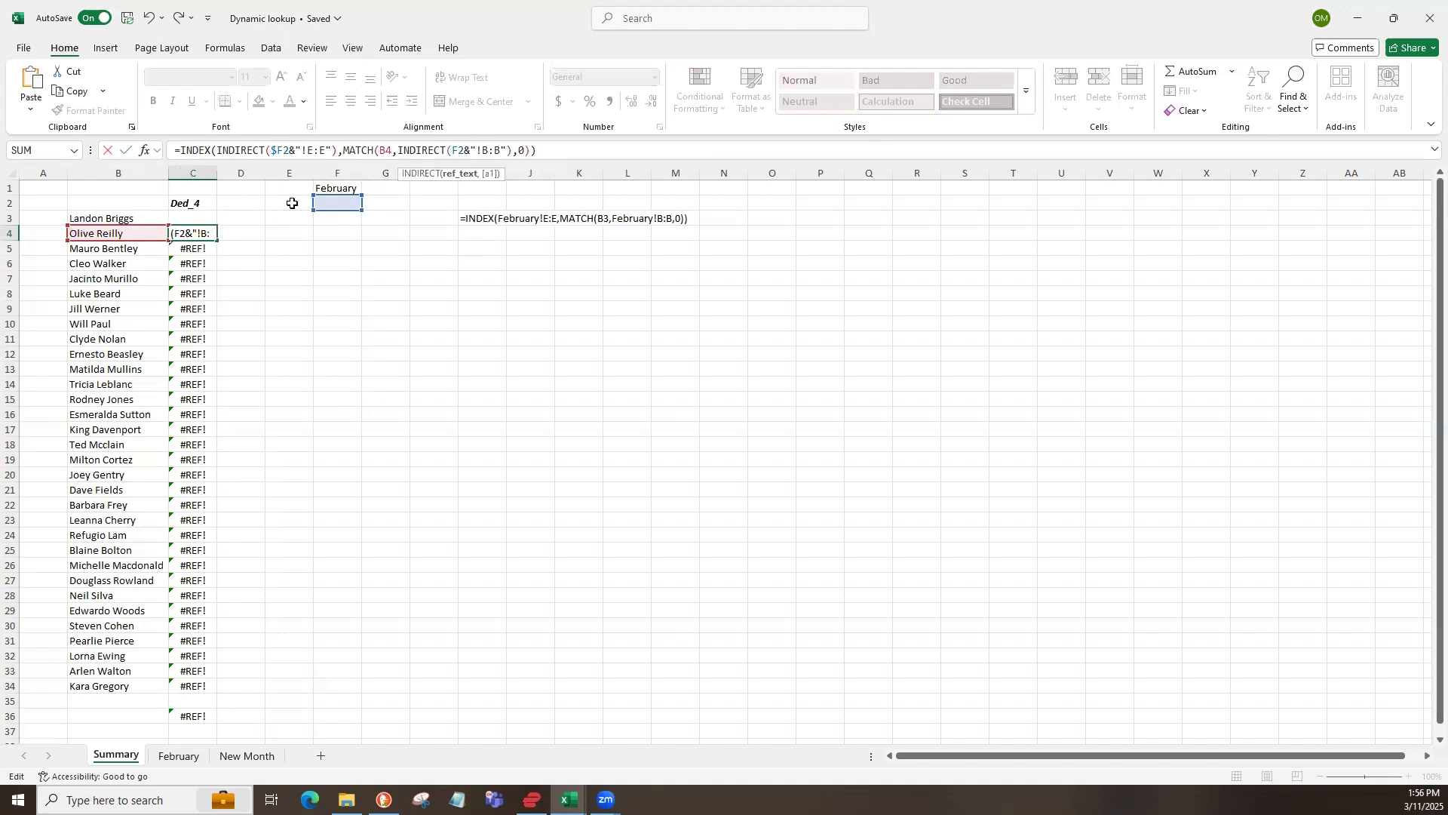
key("Escape")
- Change the reference in C3's second INDIRECT to $F1 and enter the formula
key("Up")
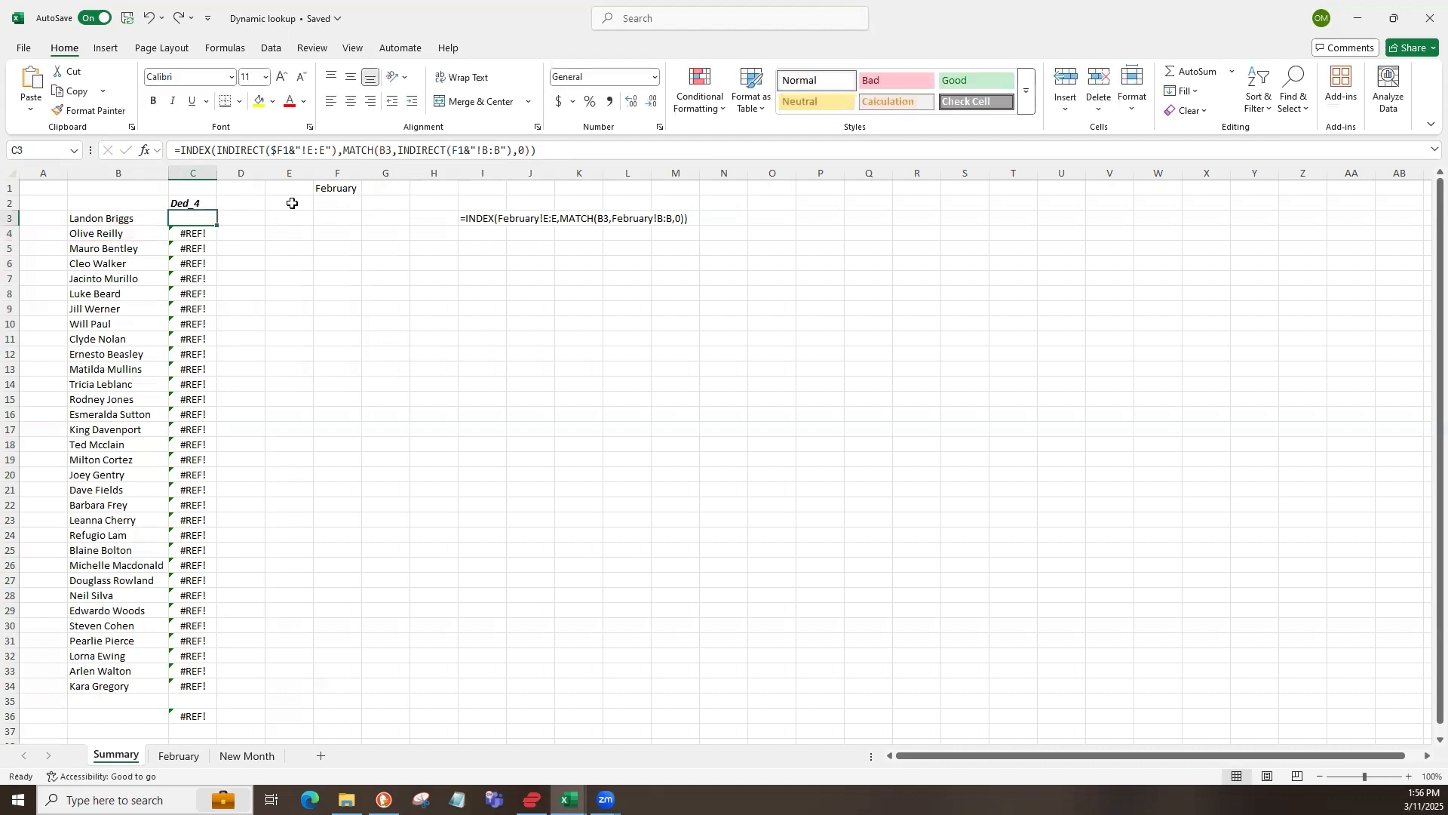
left_click(453, 151)
type("$")
key("Return")
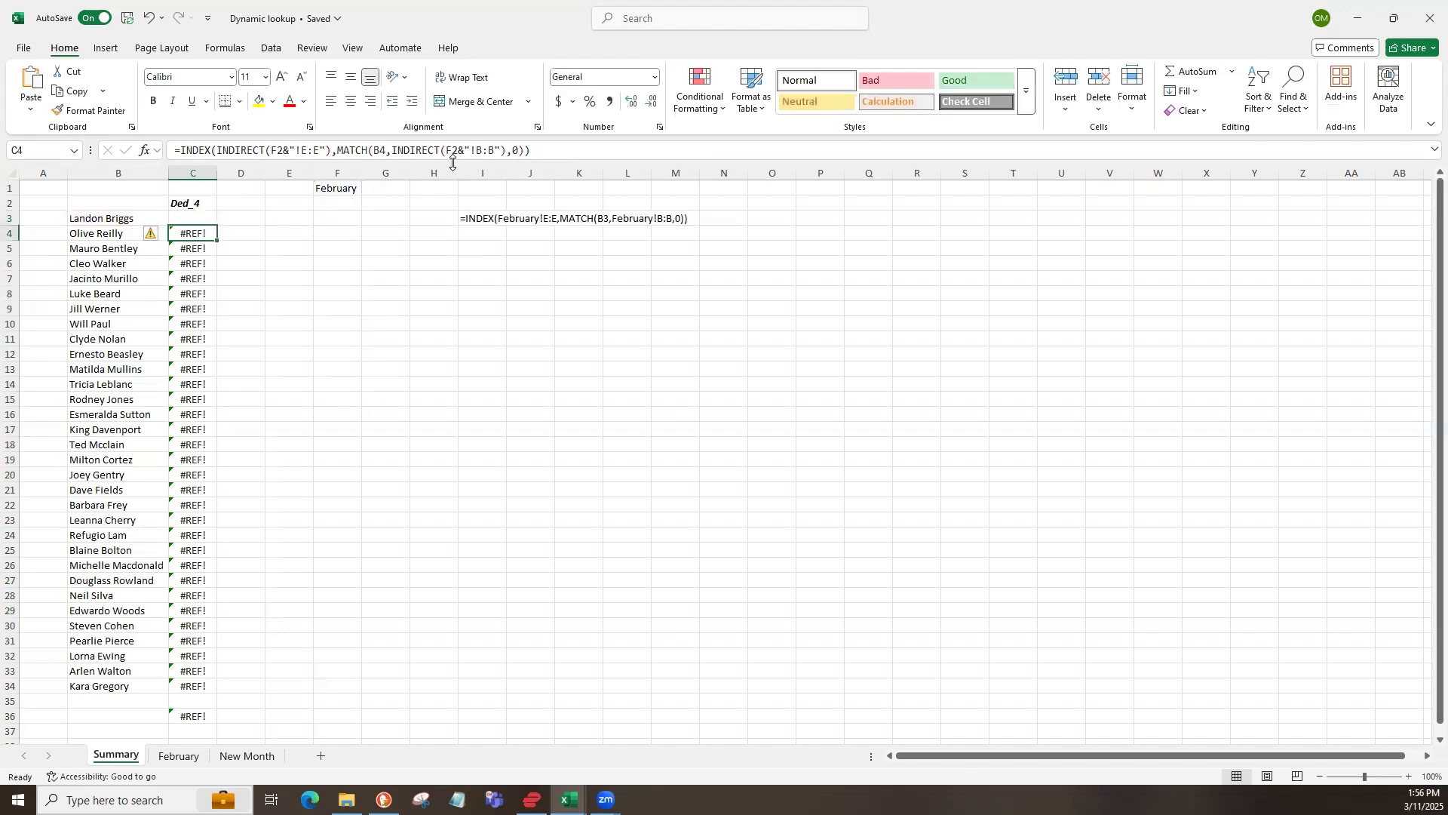
- Fill the C3 formula with both $F1 references down through C34 and inspect the formula in C4
left_click(198, 219)
double_click(217, 226)
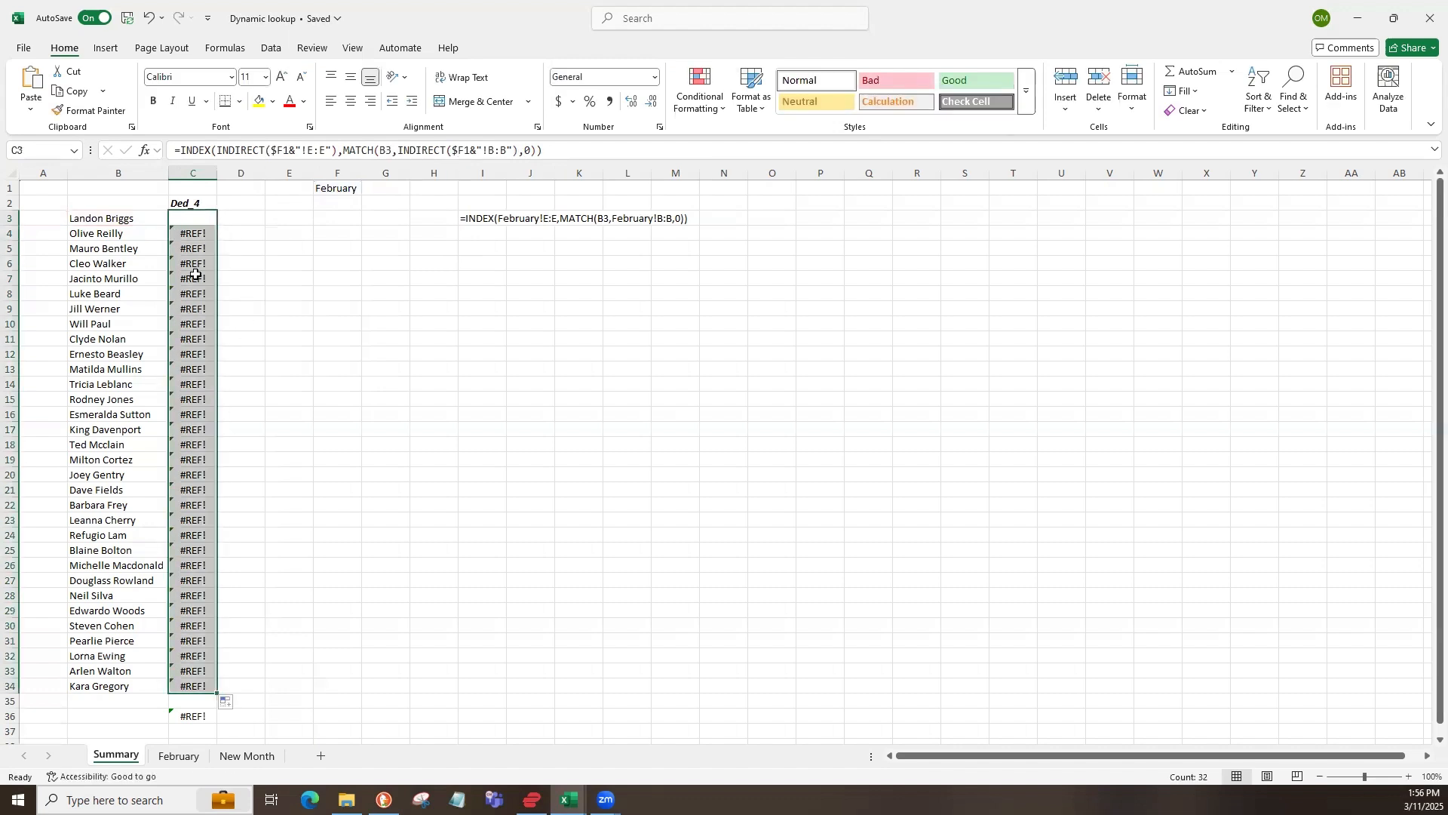
left_click(207, 235)
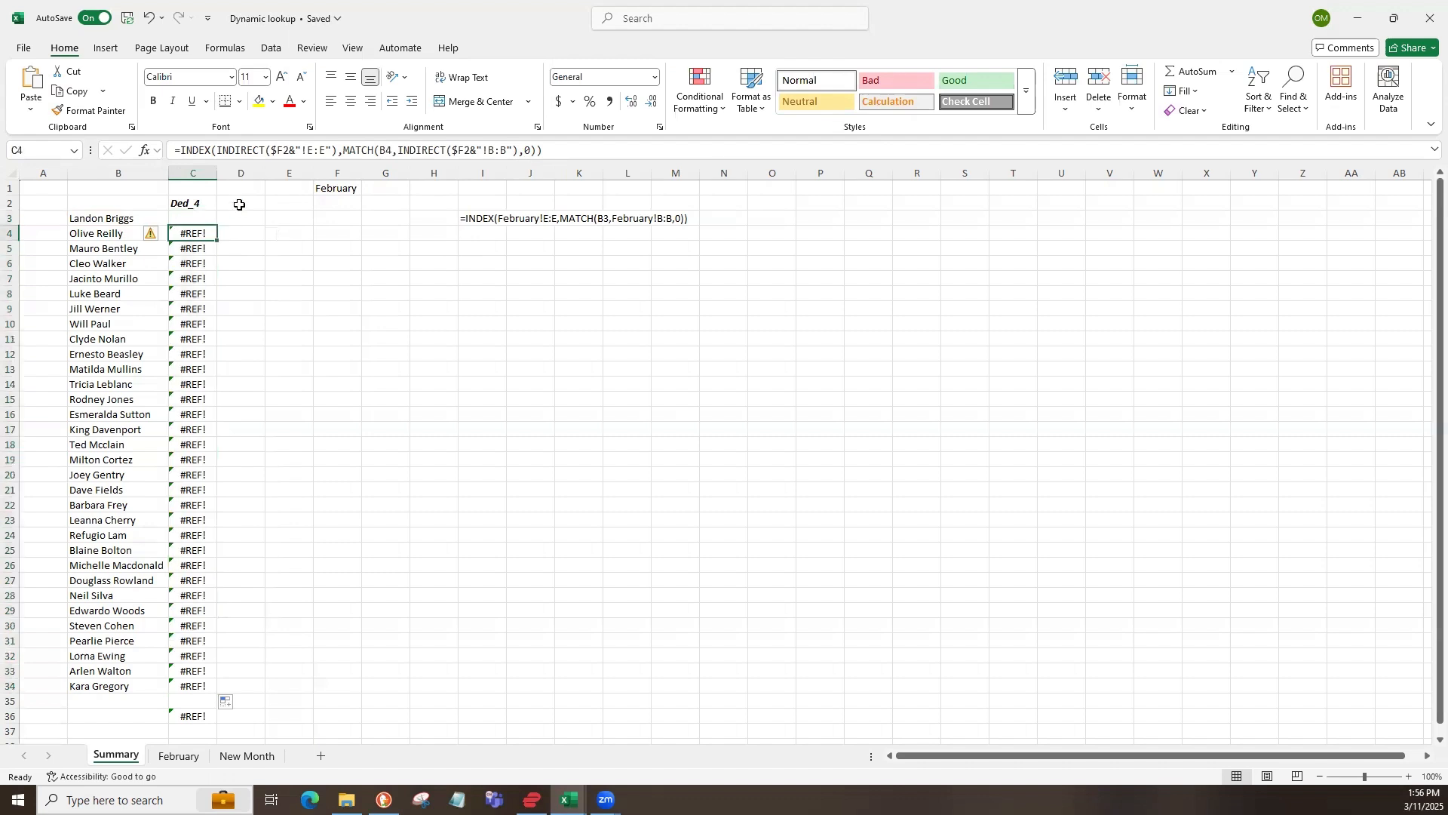
- Remove the dollar signs from both $F1 references in C3 and enter the formula
left_click(202, 217)
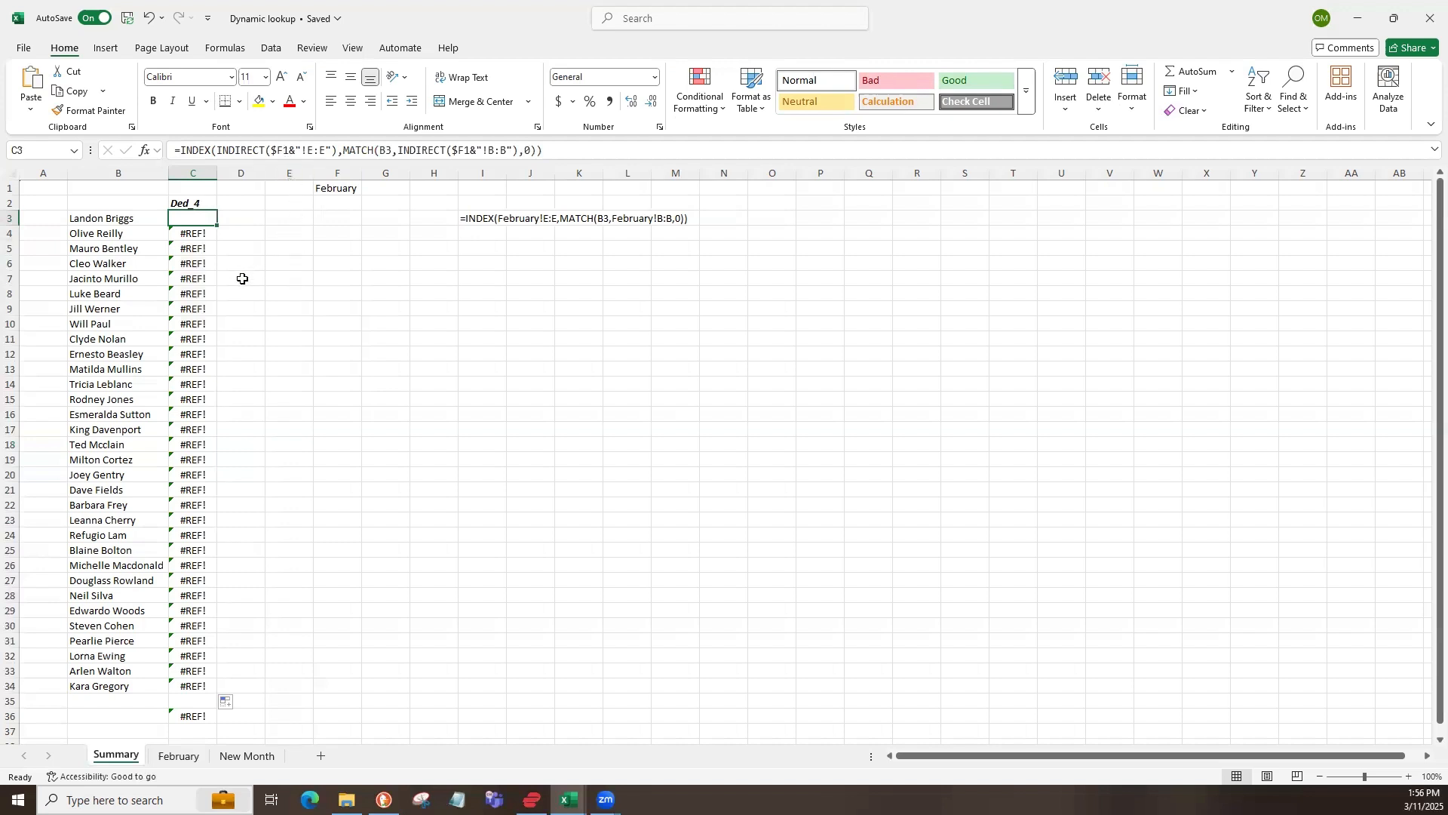
left_click(268, 153)
key("Delete")
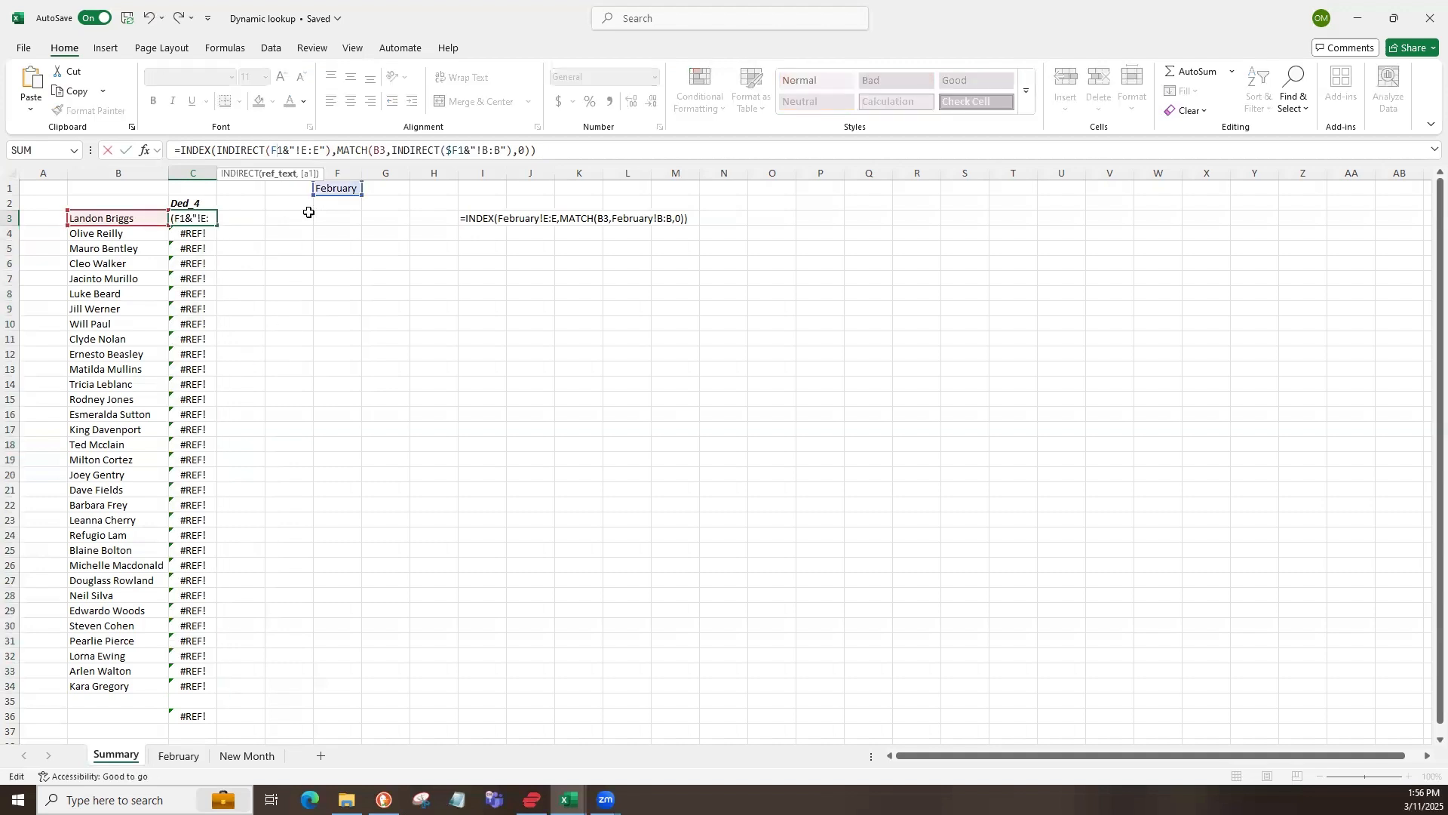
key("Right")
key("Right")
key("Right")
key("Right")
key("Right")
key("Right")
key("Right")
key("Right")
key("Right")
key("Right")
key("Right")
key("Right")
key("Right")
key("Right")
key("Right")
key("Right")
key("Right")
key("Right")
key("Right")
key("Right")
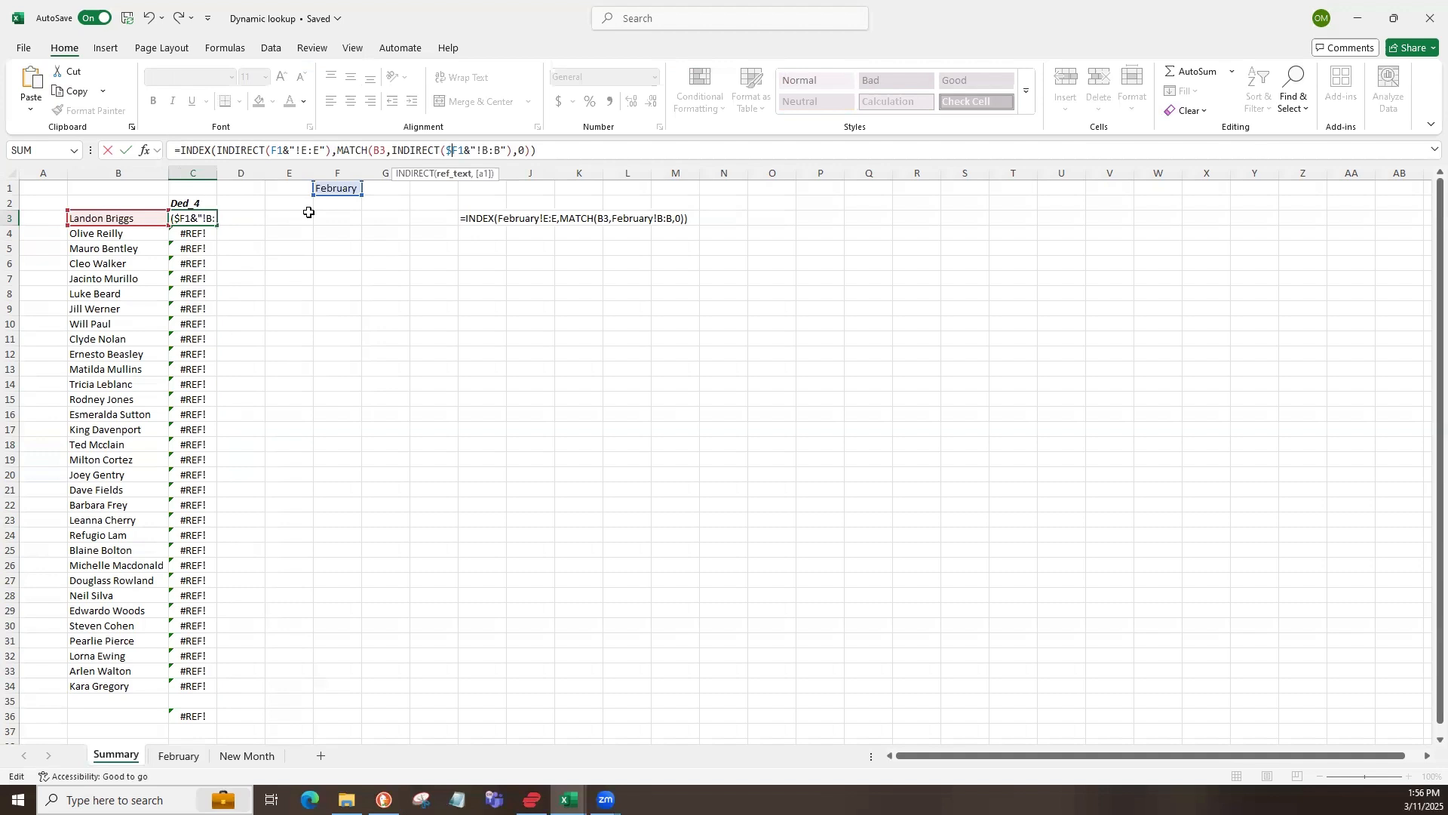
key("BackSpace")
key("Return")
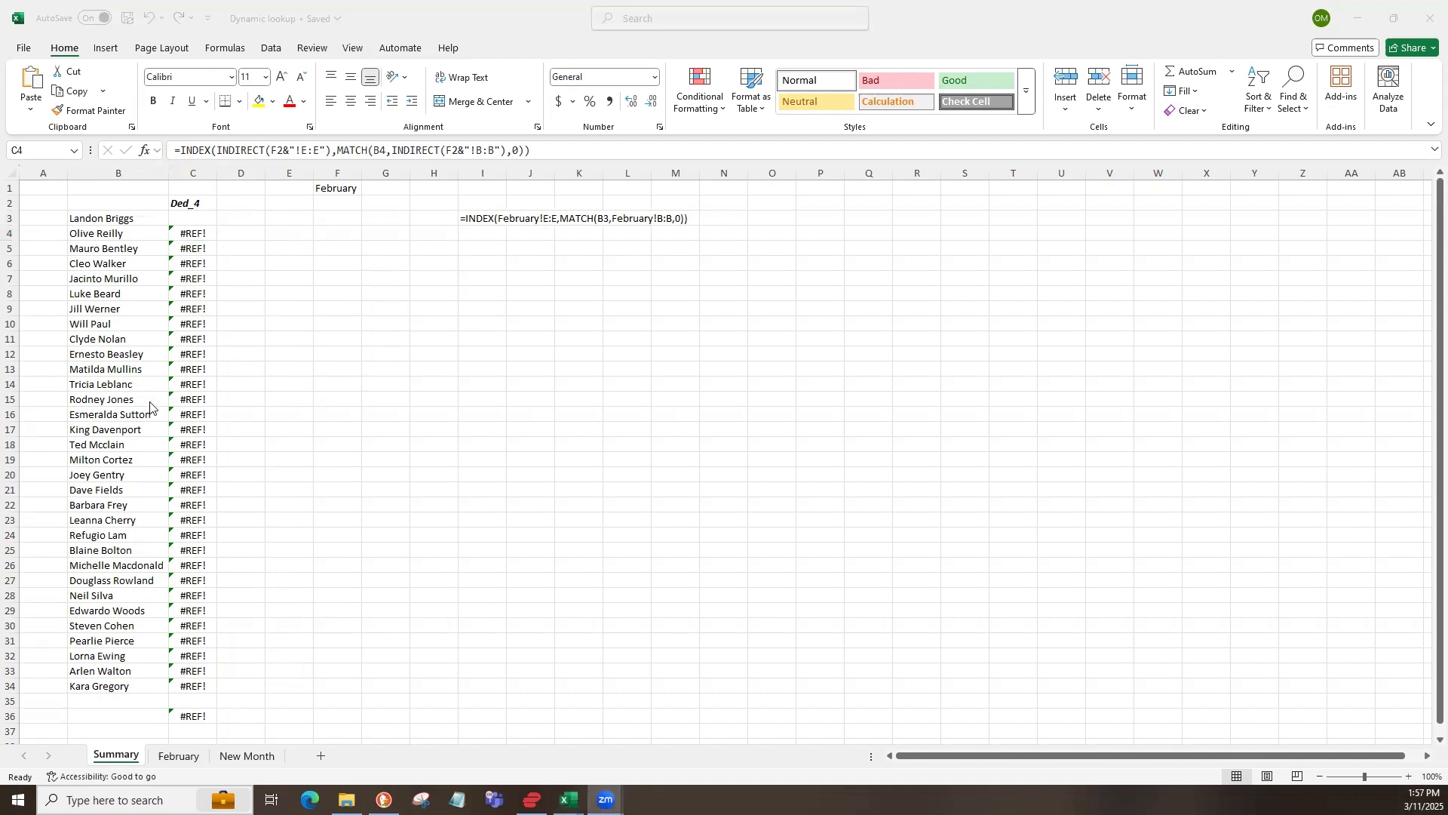
- Clear the formulas from C4 through C34 in the Ded_4 column
left_click(198, 235)
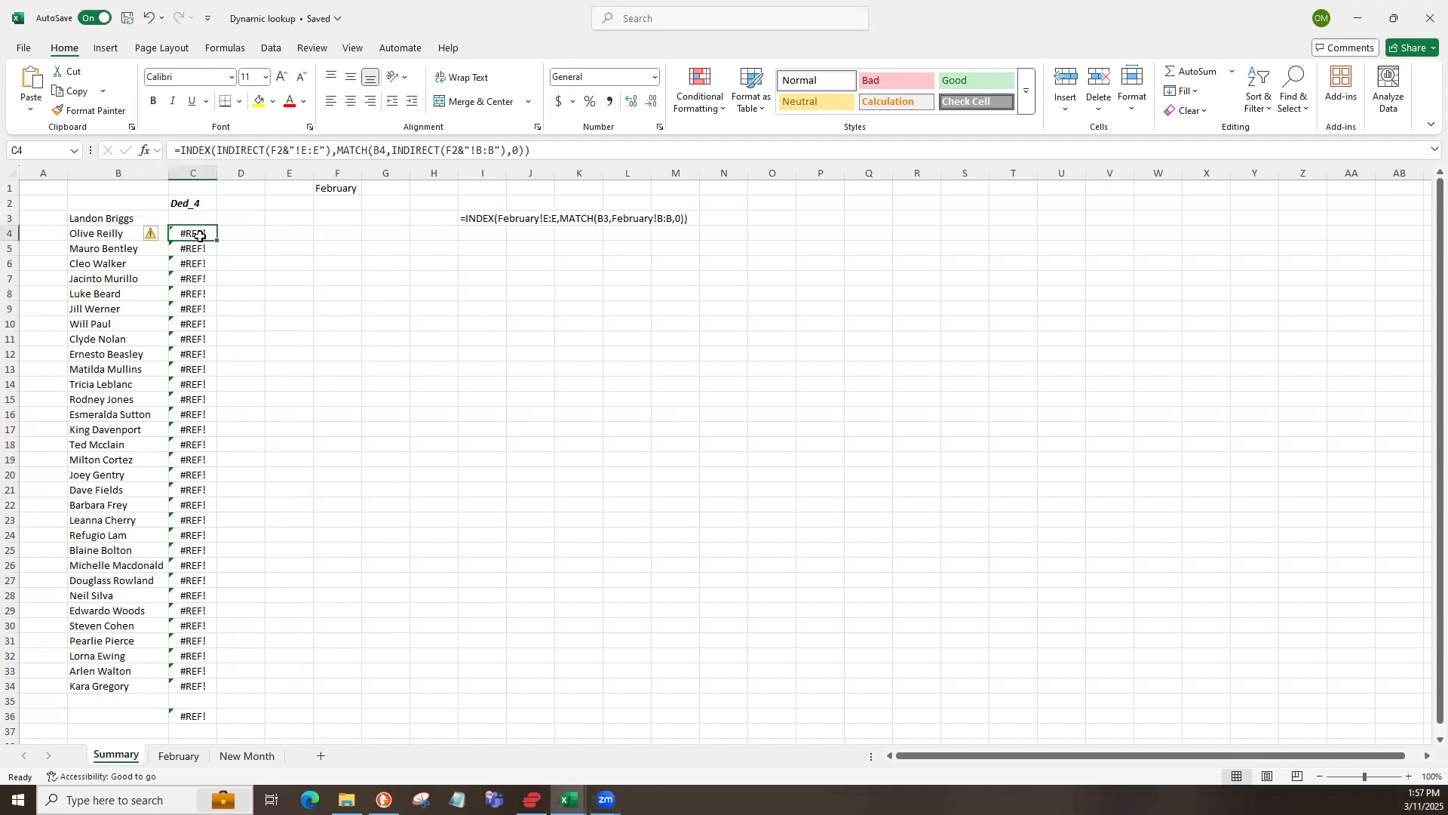
key("ctrl+shift+Down")
key("Delete")
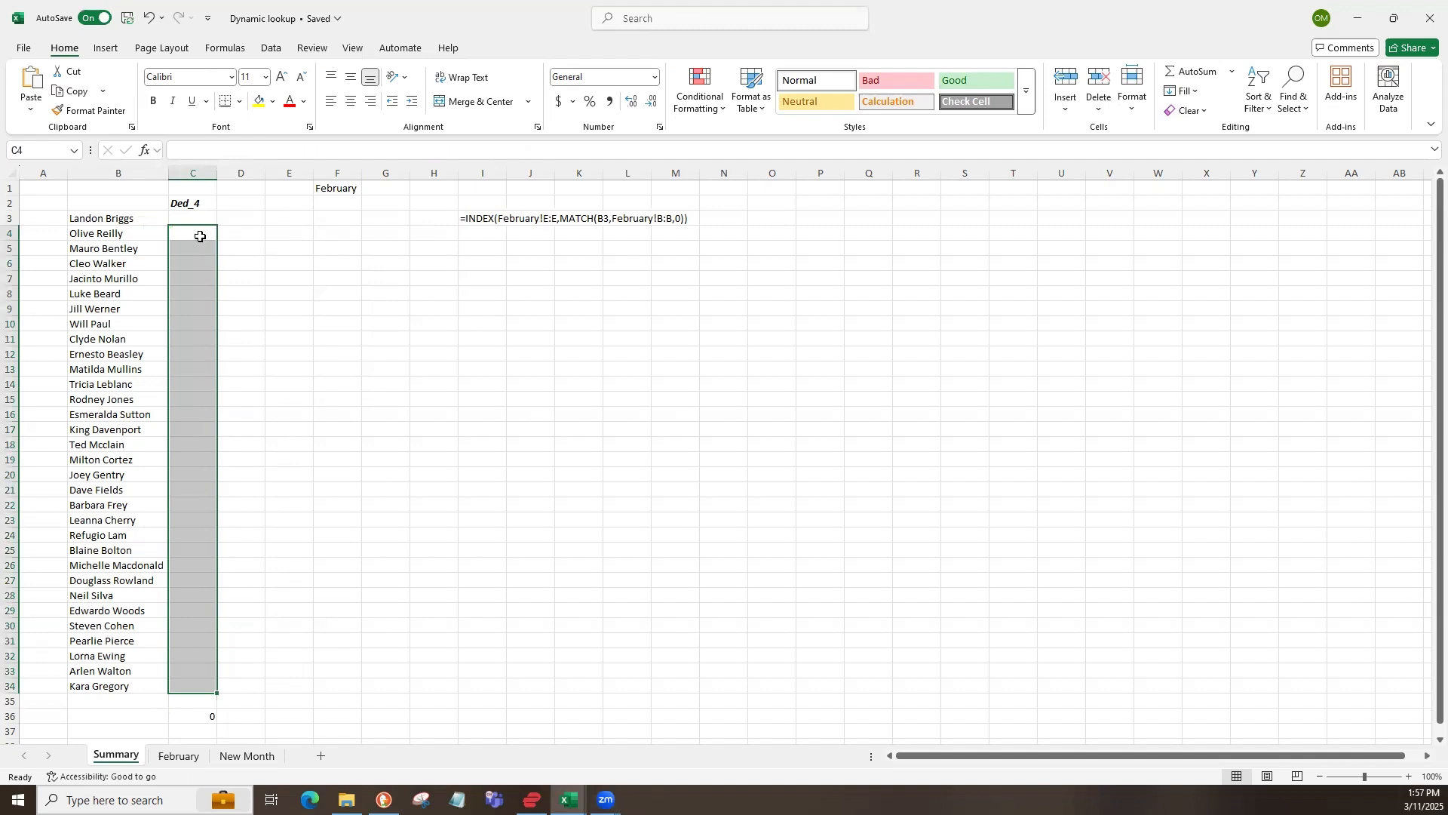
- Review C3's formula with relative F1 references and fill it down through C34 again
left_click(200, 221)
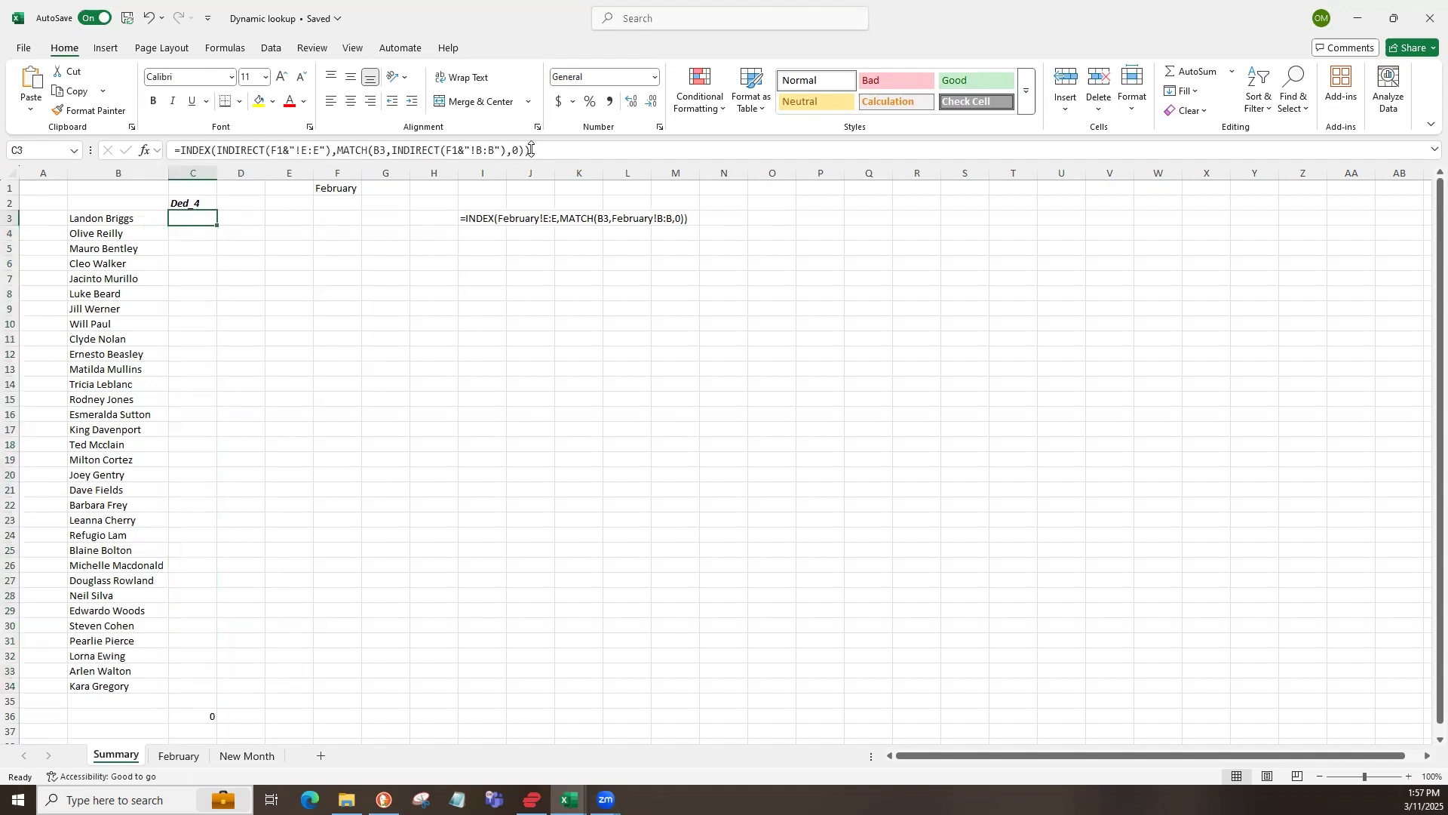
left_click(554, 150)
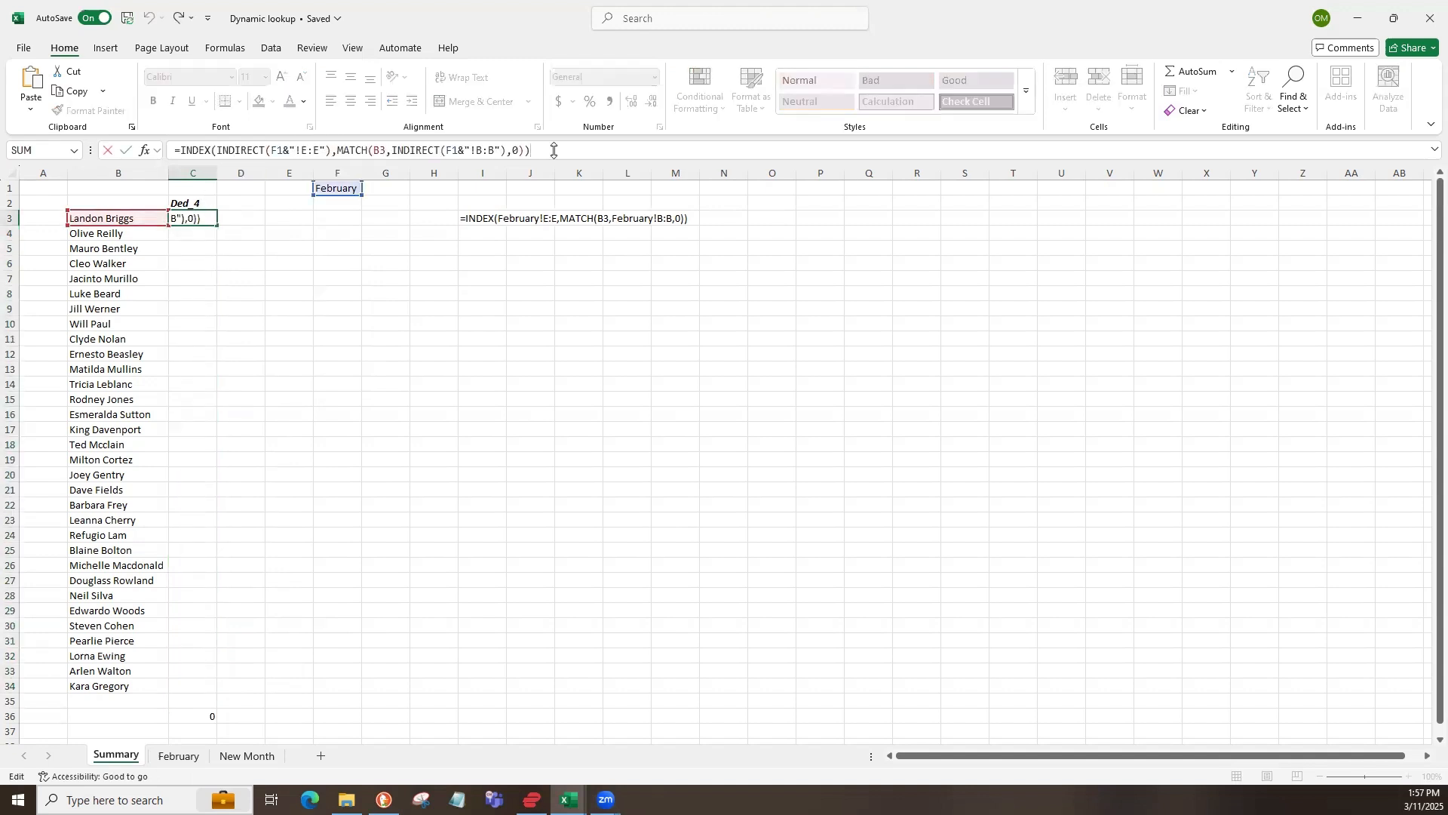
key("Escape")
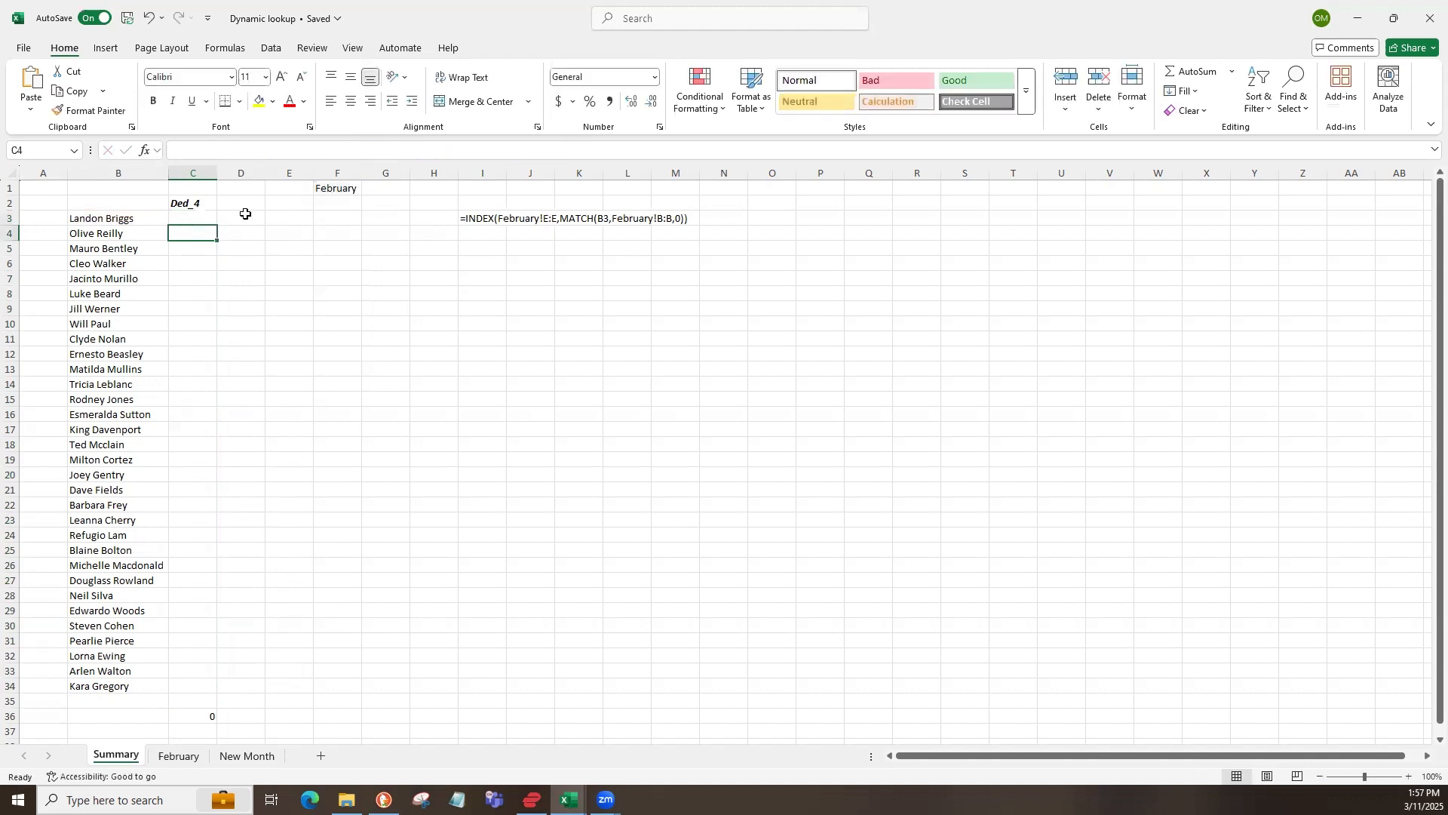
double_click(216, 225)
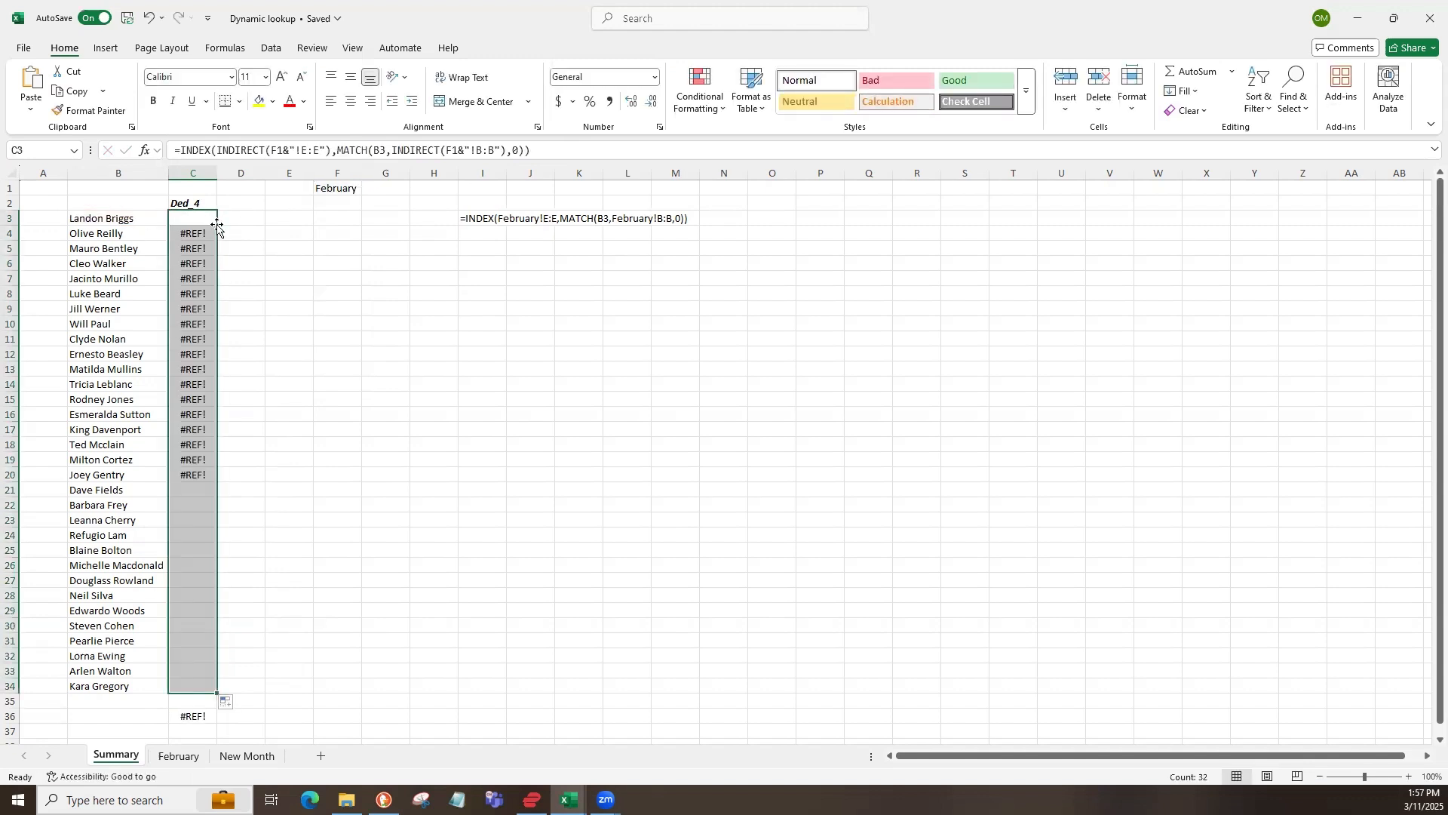
- Make both sheet-name references in C3 absolute so the formula reads =INDEX(INDIRECT($F$1&"!E:E"),MATCH(B3,INDIRECT($F$1&"!B:B"),0)), and enter it
left_click(202, 220)
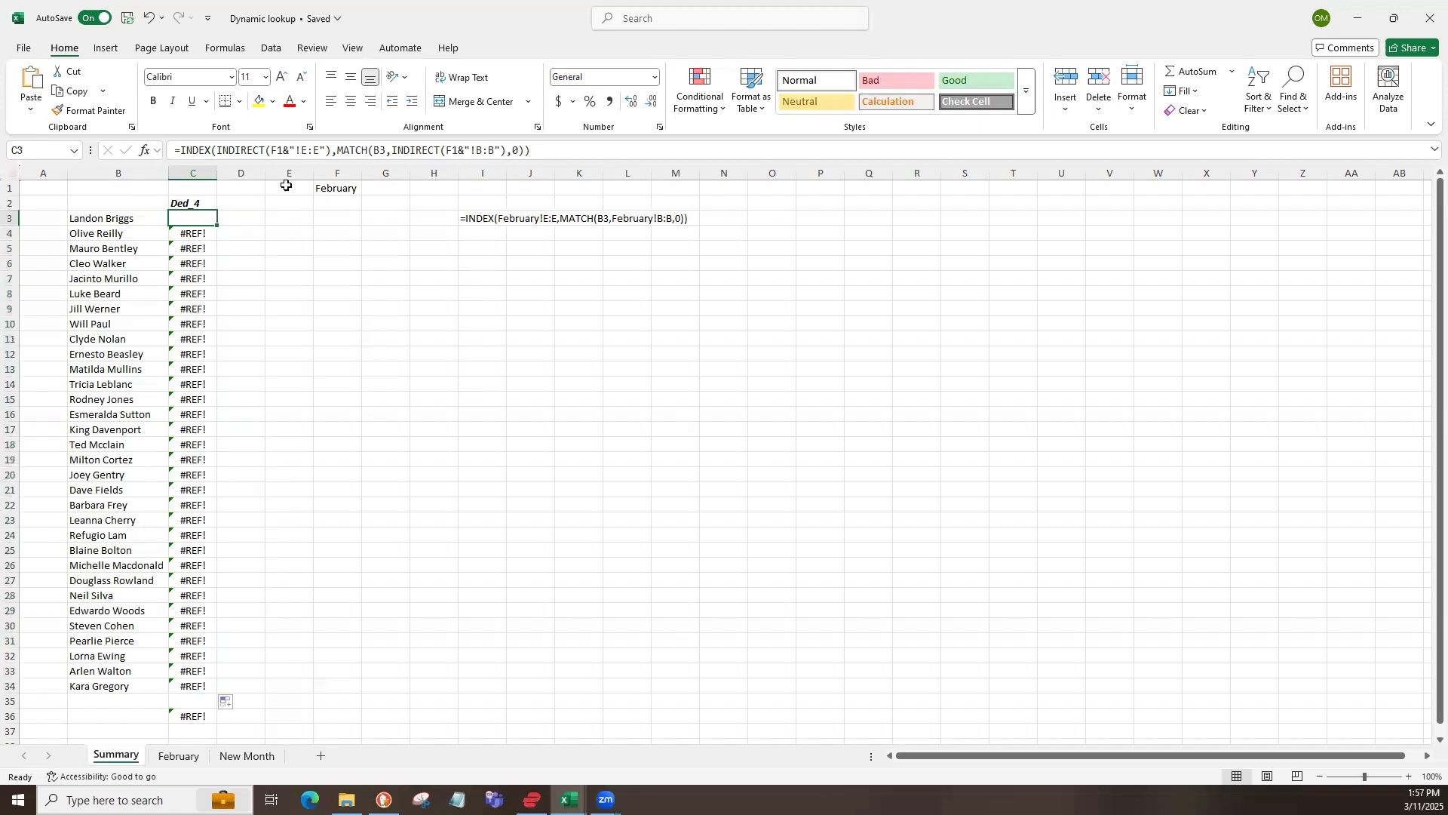
left_click(283, 150)
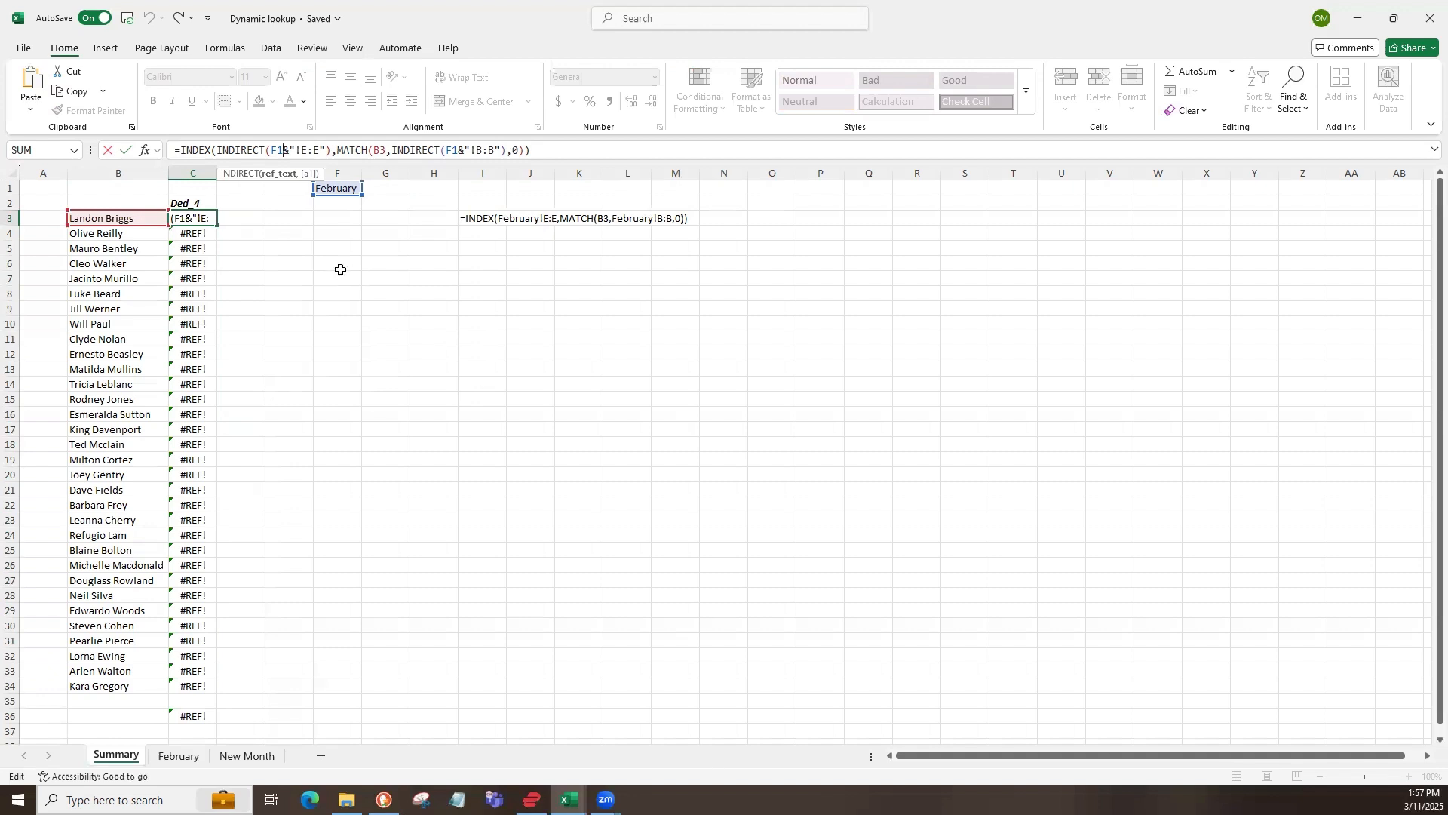
key("F4")
key("Right")
key("Right")
key("Right")
key("Right")
key("Right")
key("Right")
key("Right")
key("Right")
key("Right")
key("Right")
key("Right")
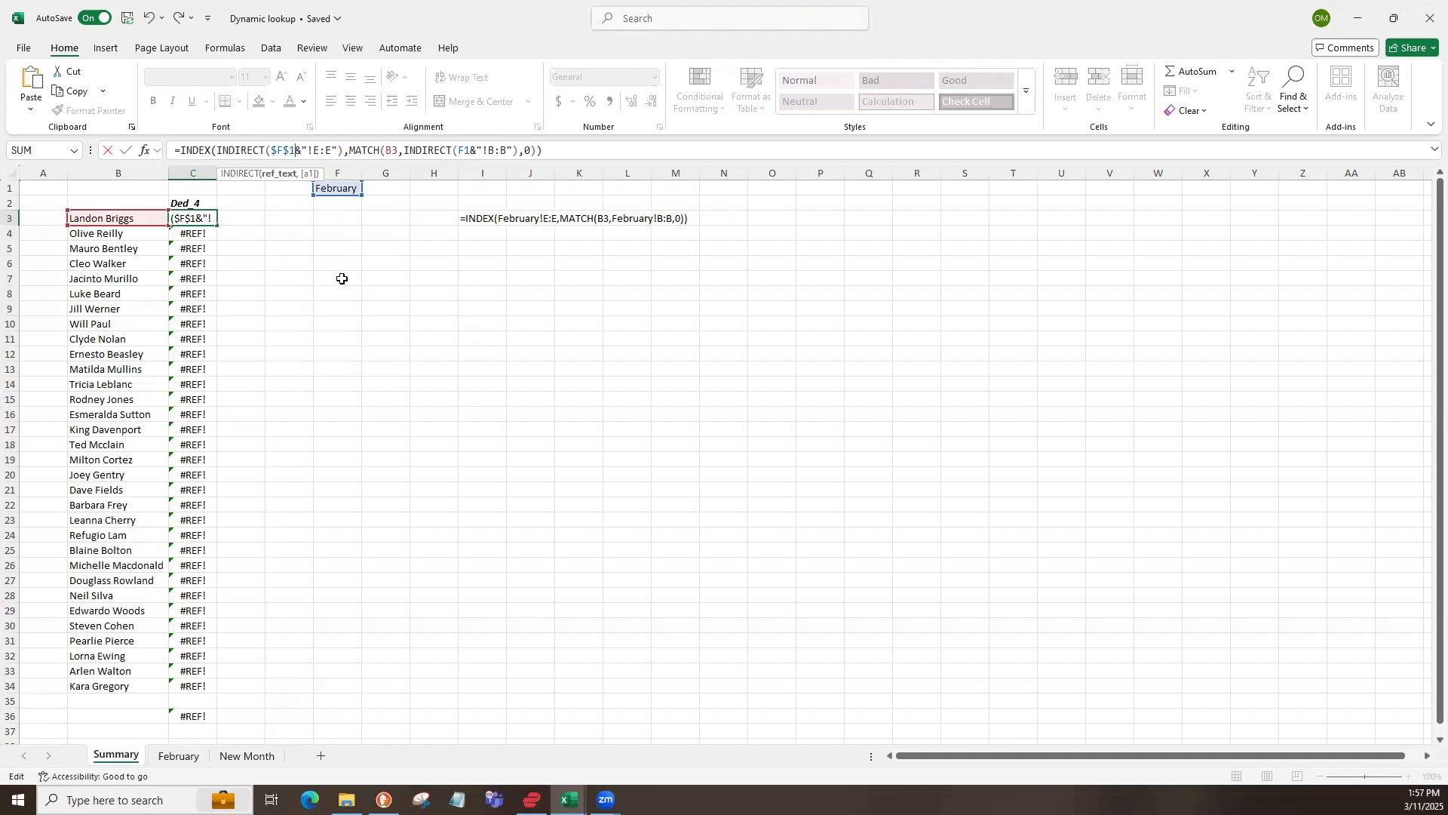
key("Right")
key("Right")
key("Right")
key("Right")
key("Right")
key("Right")
key("Right")
key("Right")
key("Right")
key("Right")
key("Right")
key("Right")
key("Right")
key("Right")
key("Right")
key("Right")
key("Right")
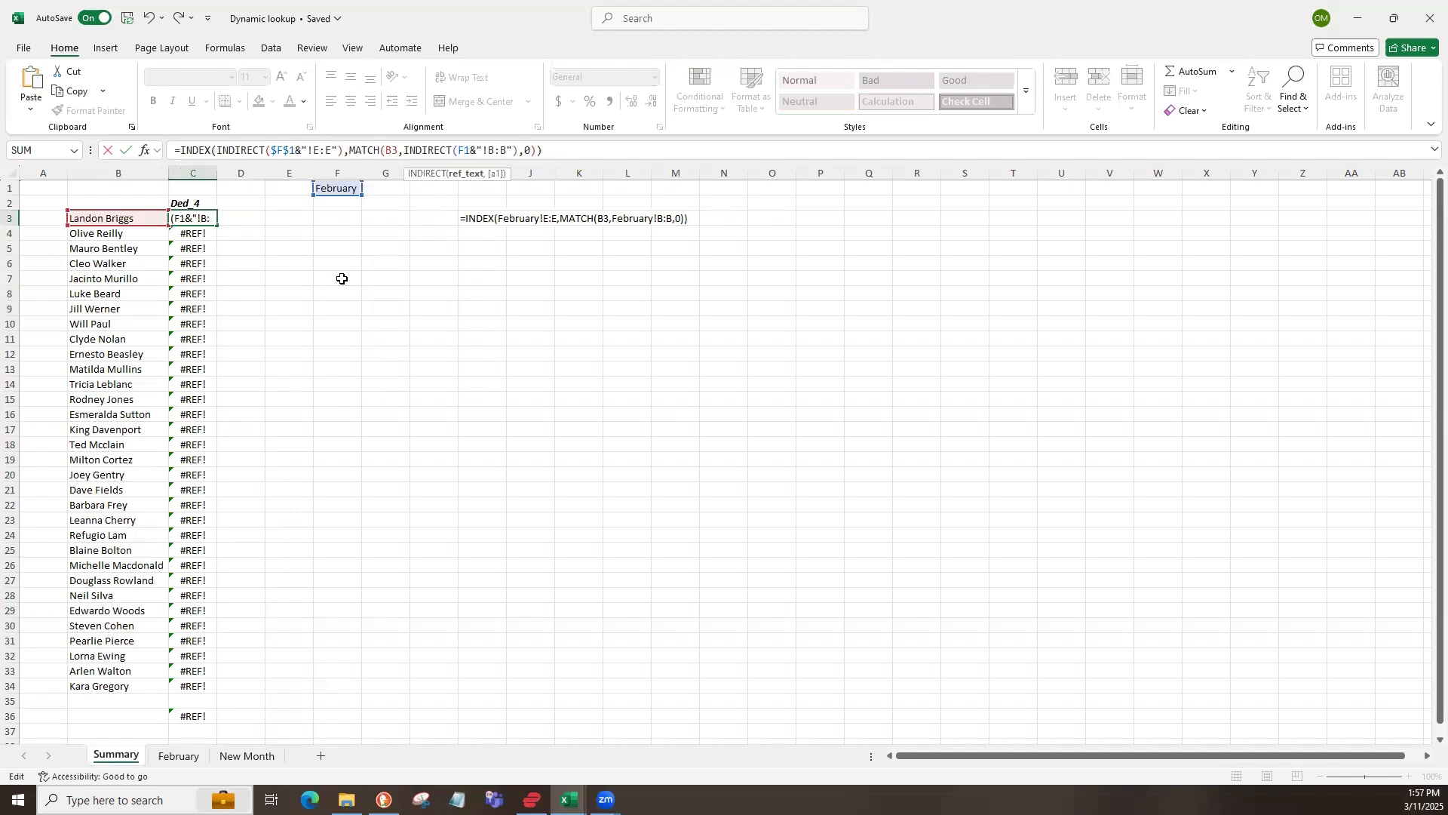
key("F4")
key("Return")
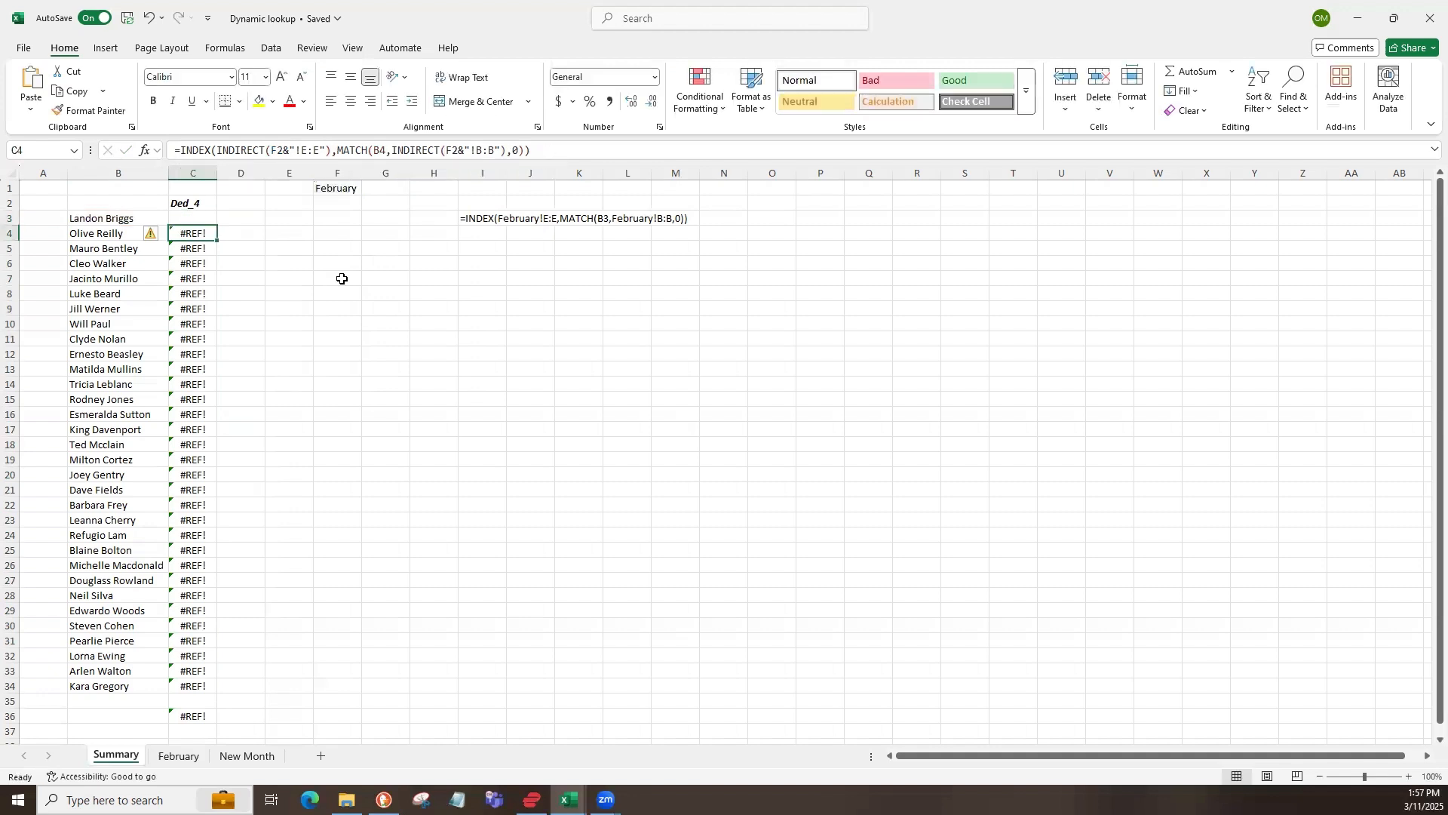
- Fill the absolute-reference formula from C3 down through C34, and check the total in C36 and the sheet name in F1
left_click(204, 219)
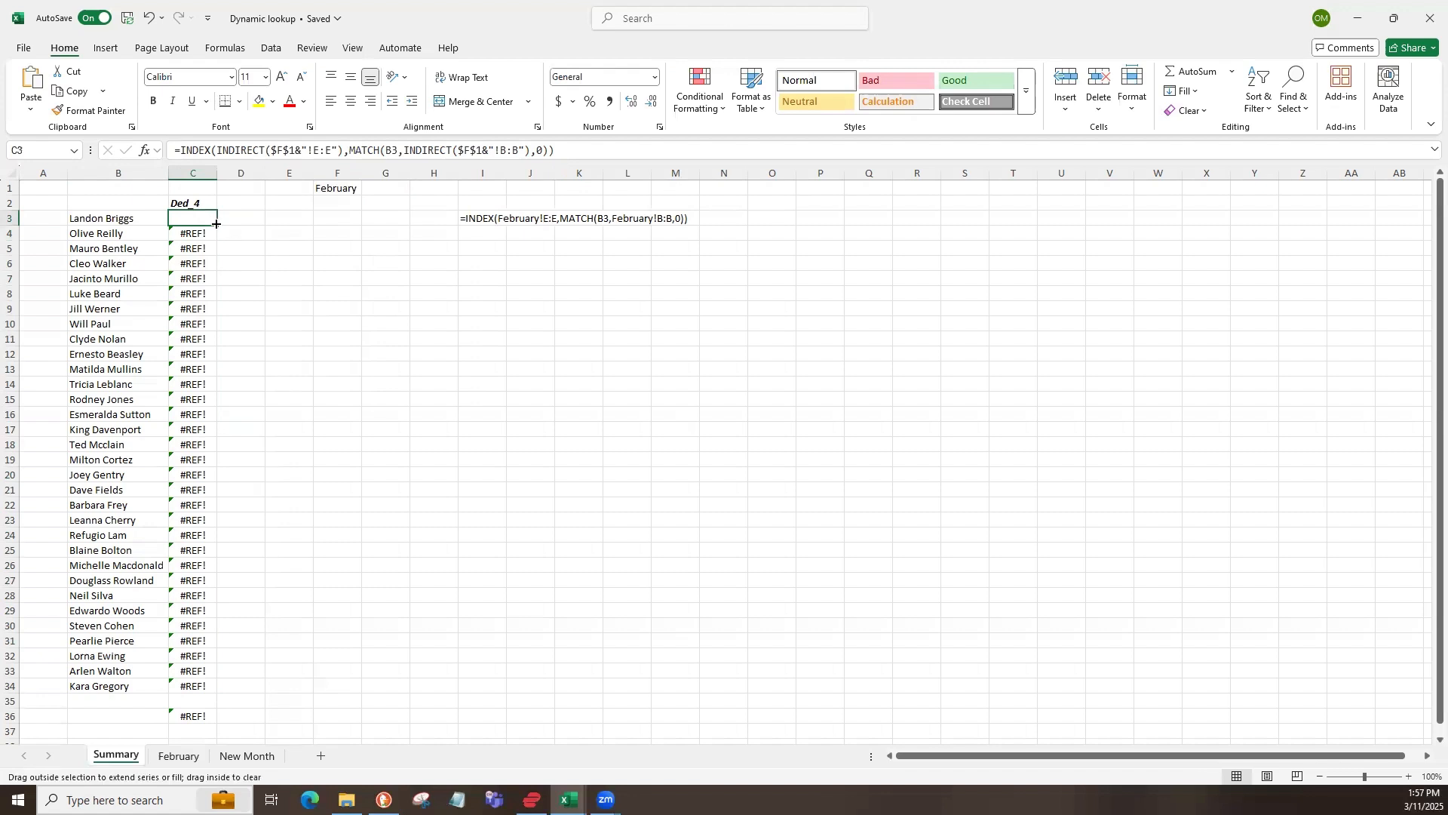
double_click(216, 225)
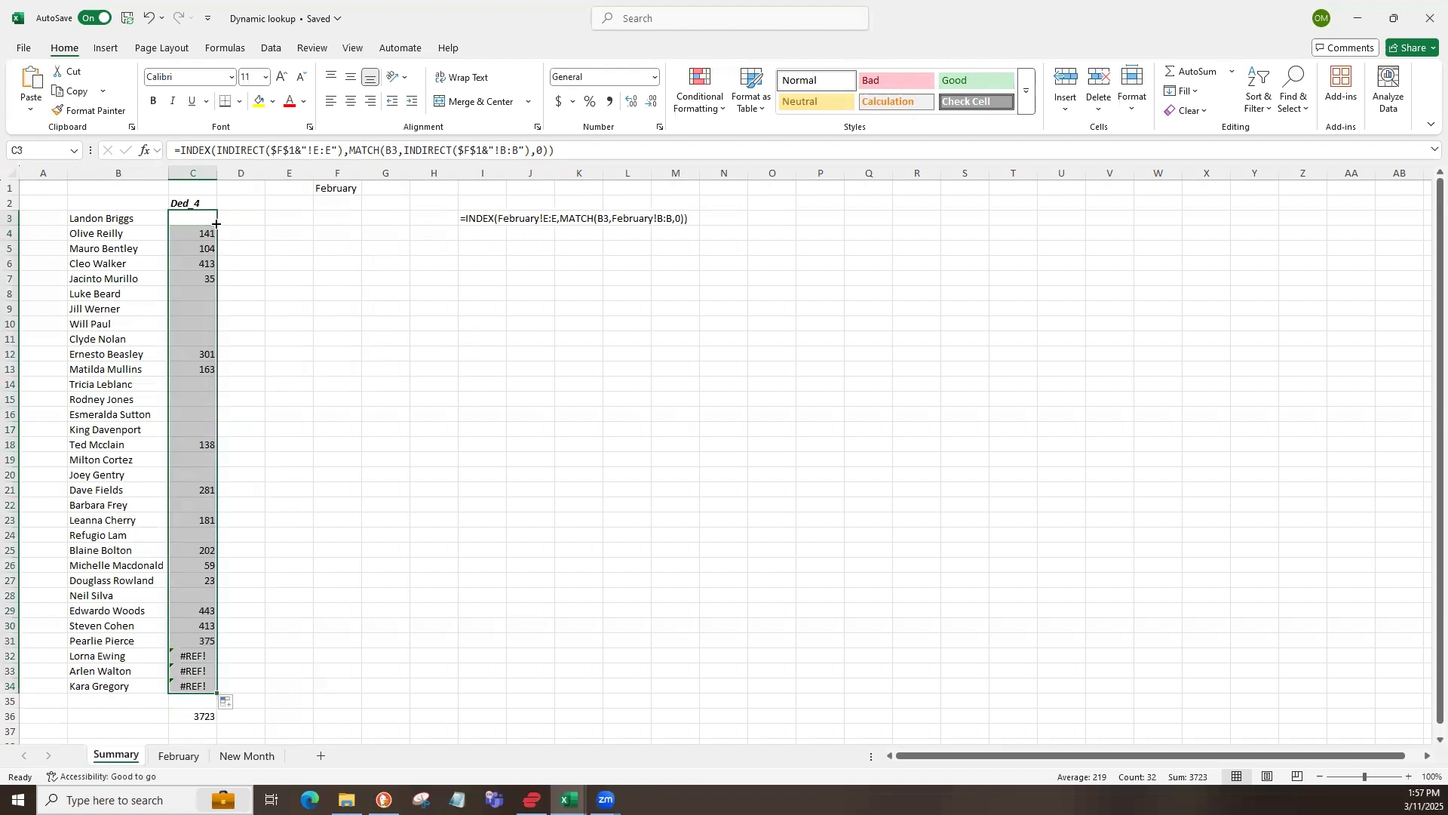
left_click(213, 715)
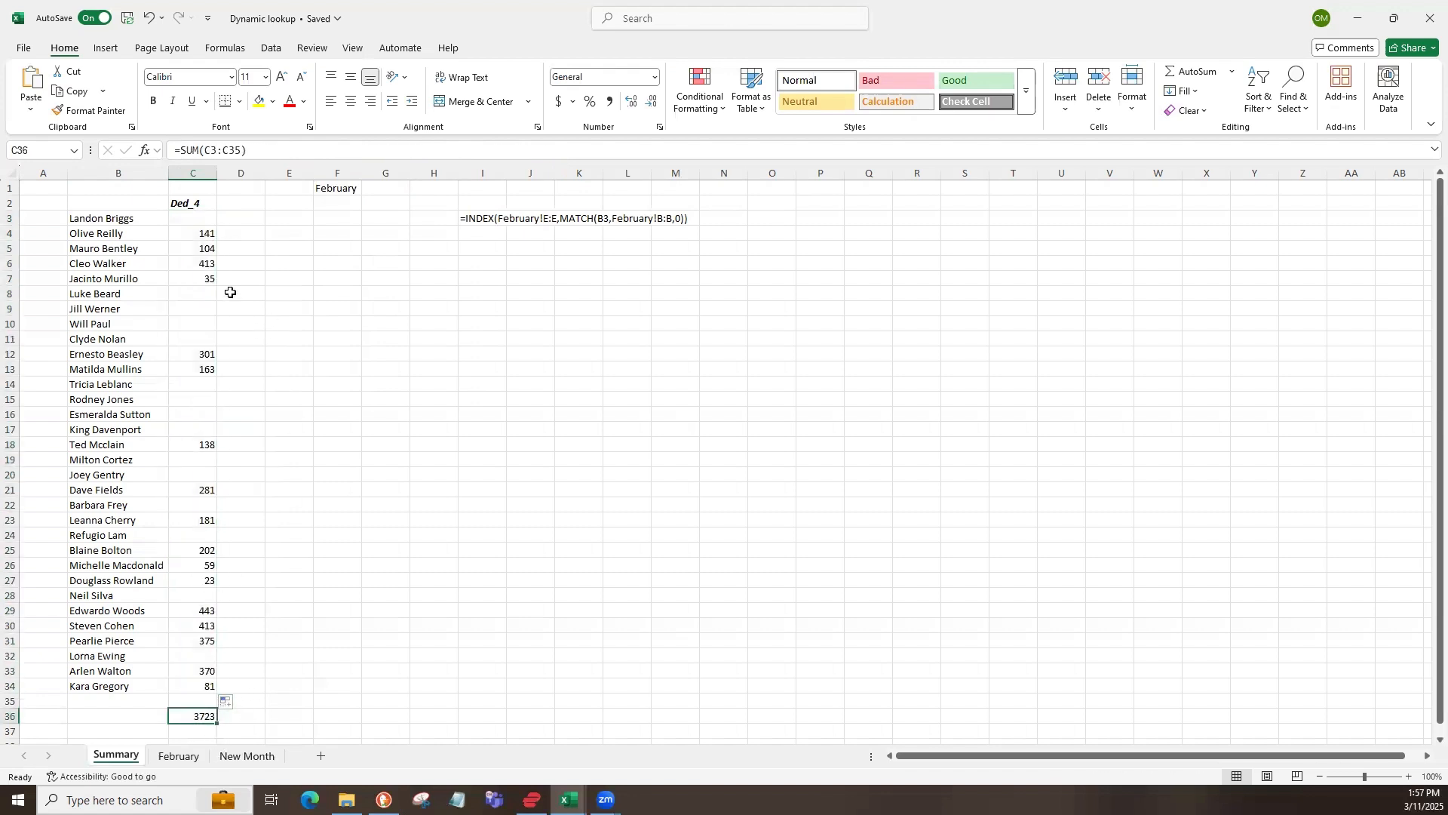
left_click(205, 221)
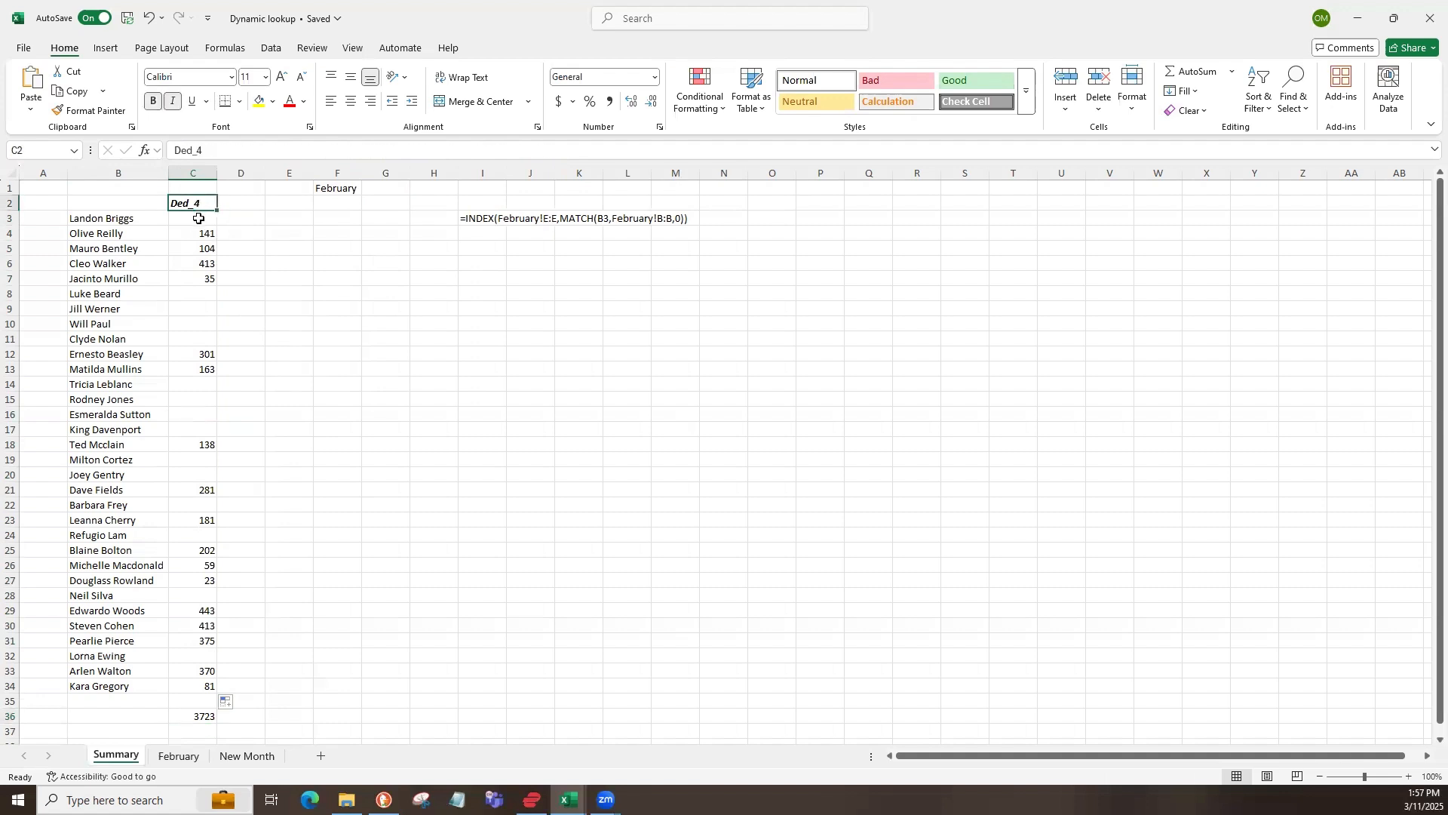
left_click(341, 191)
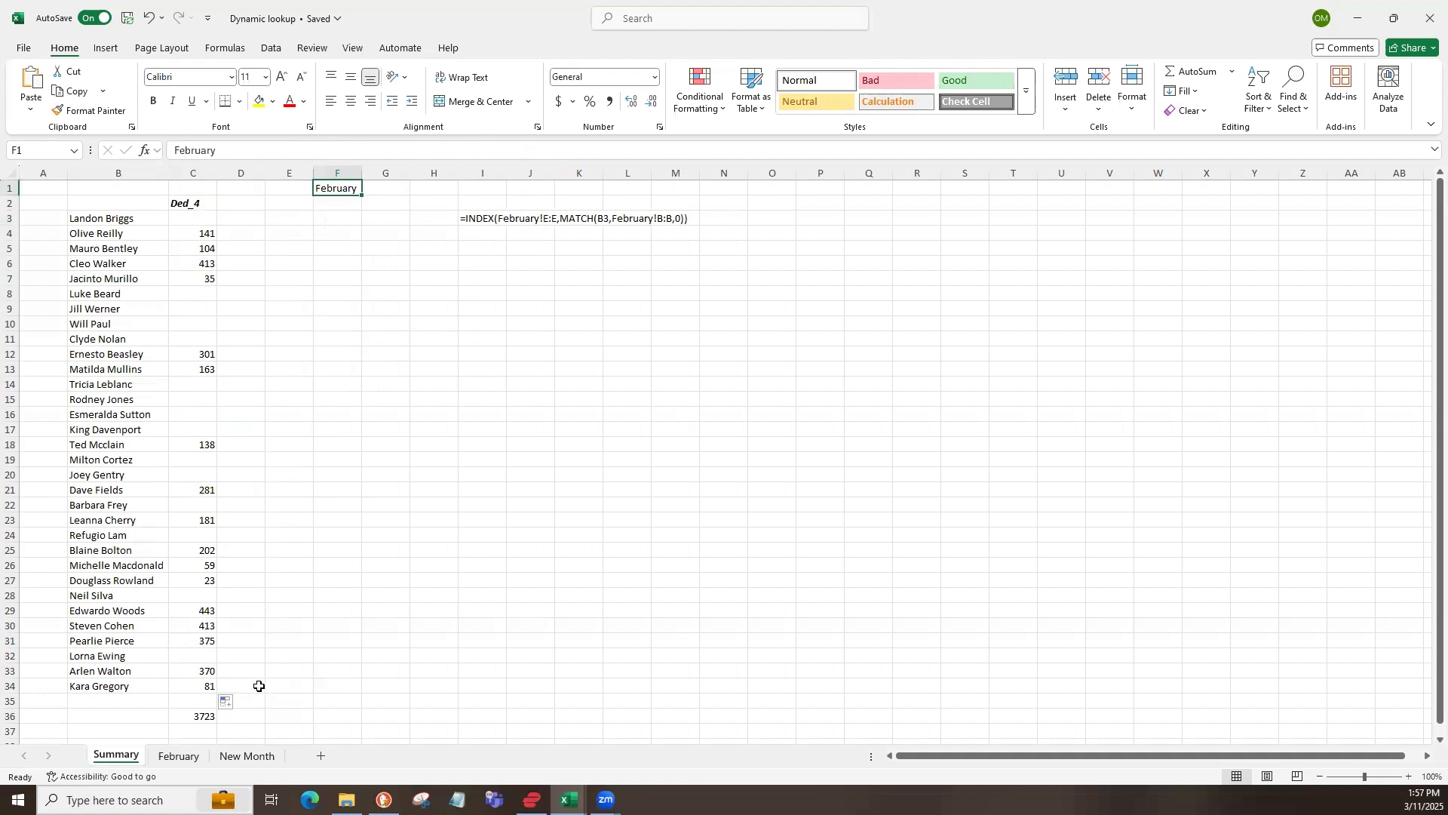
- Create a copy of the New Month sheet within the workbook, placed before New Month
left_click(247, 755)
right_click(249, 755)
left_click(296, 564)
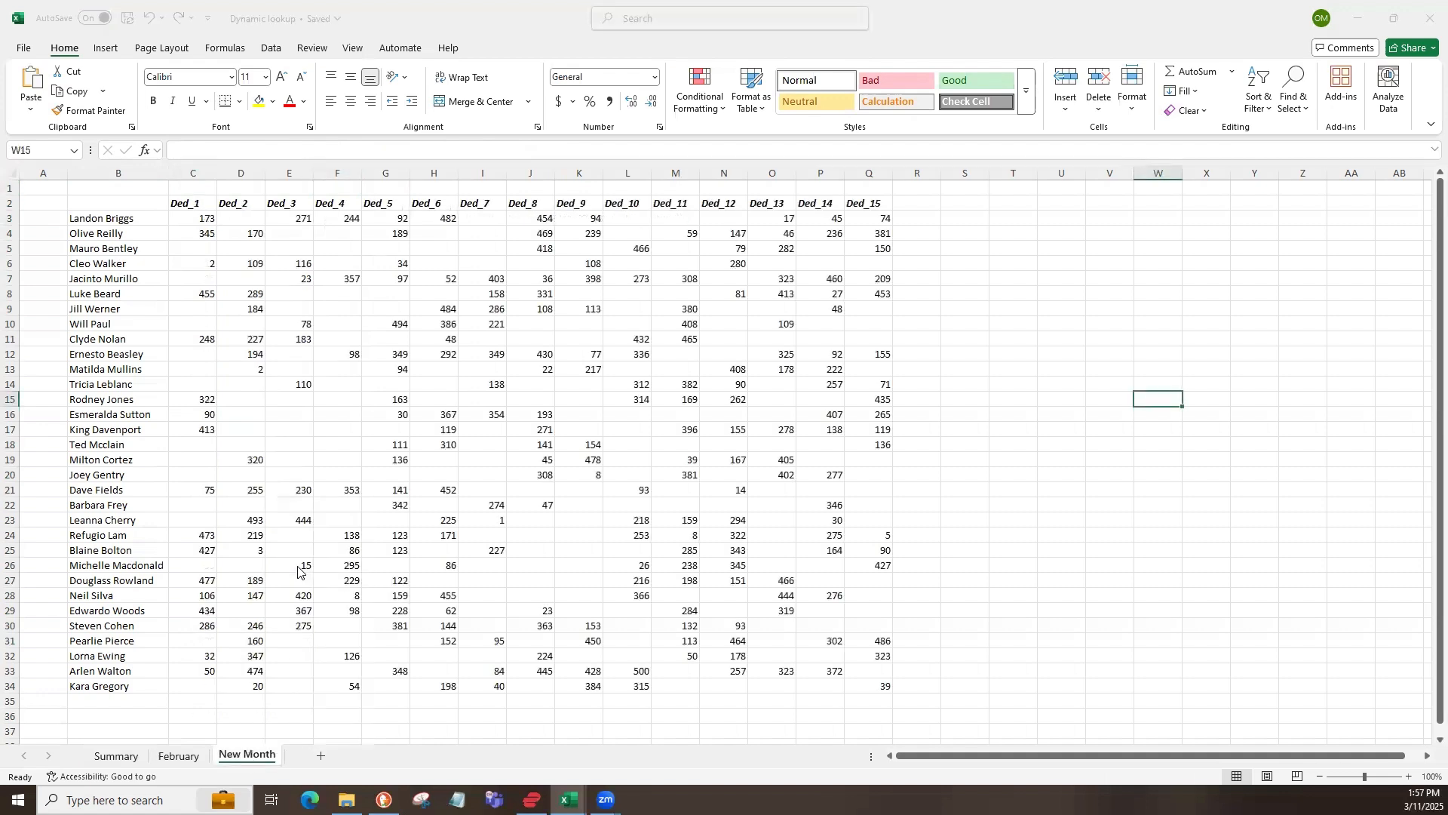
left_click(219, 579)
left_click(206, 646)
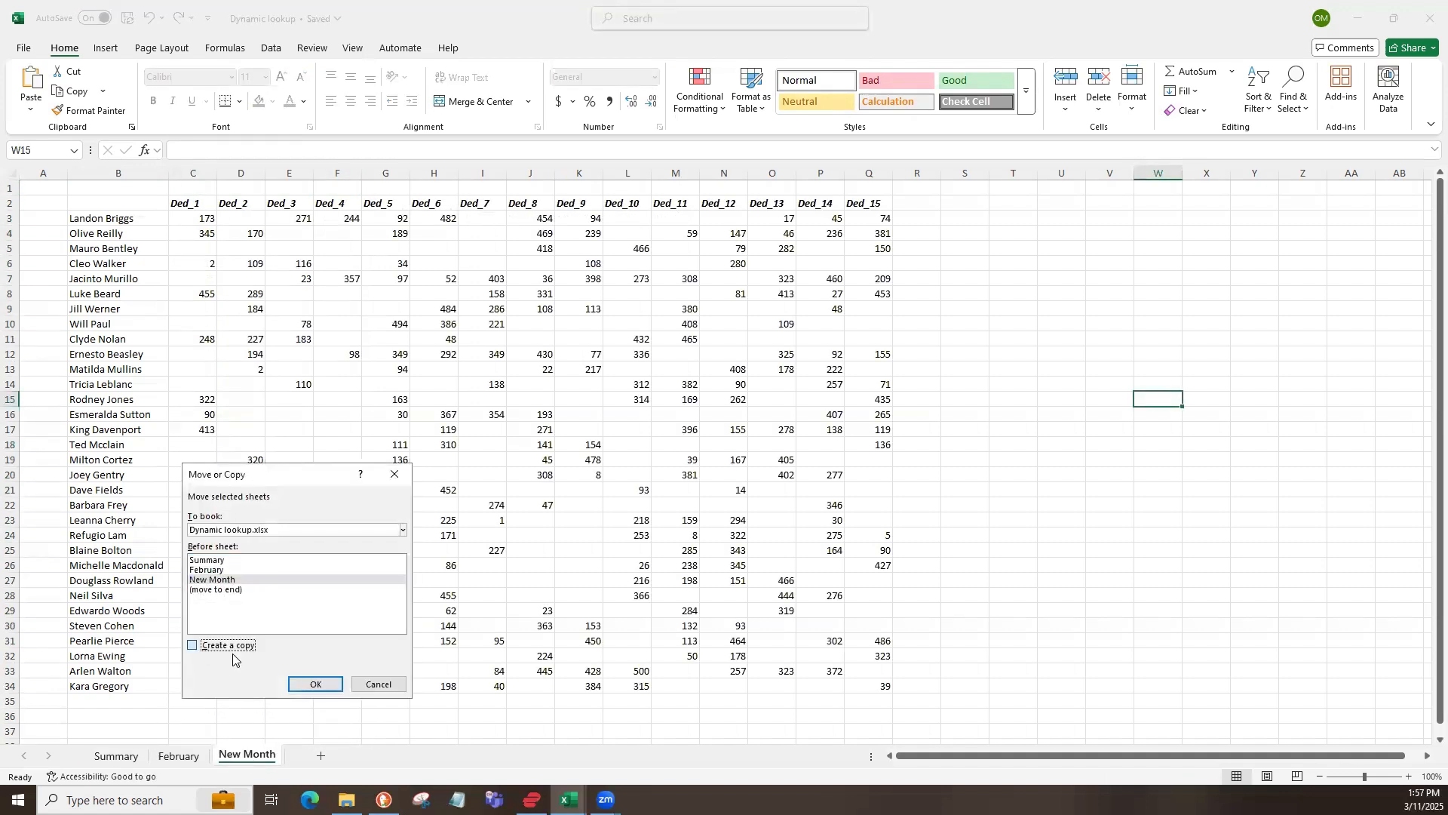
left_click(304, 682)
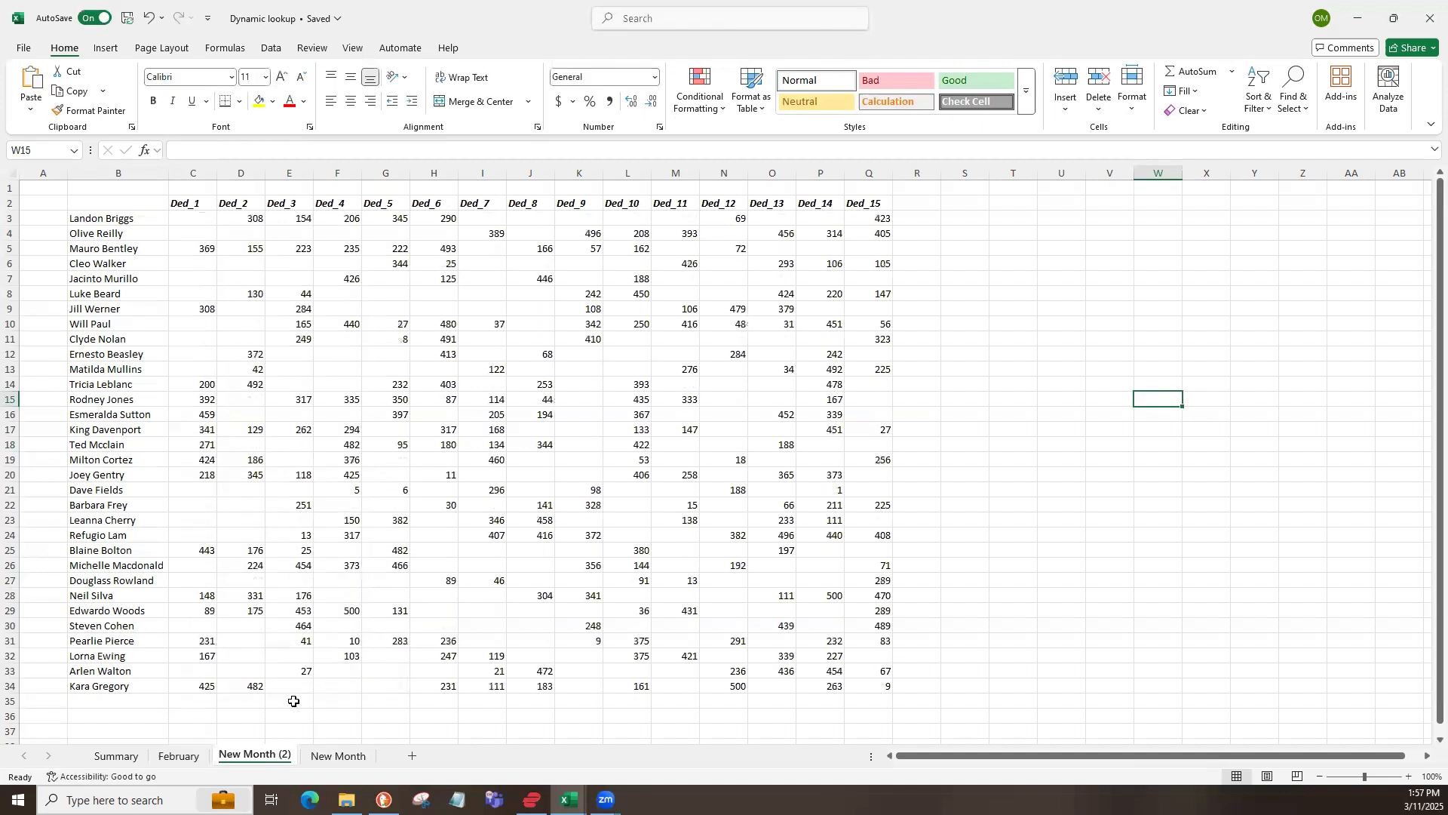
- Rename the copied New Month (2) sheet as March
right_click(277, 756)
left_click(331, 545)
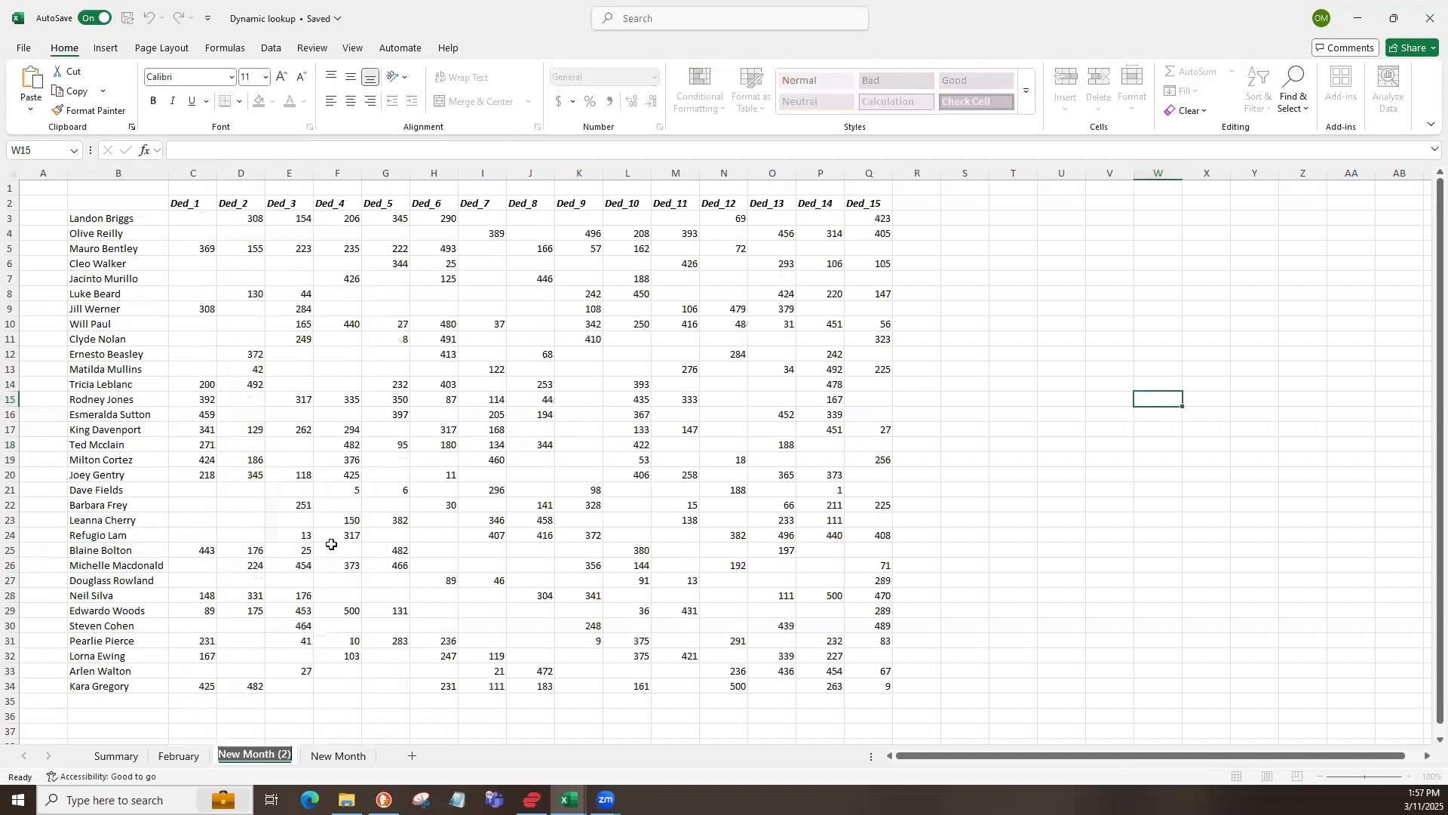
type("March")
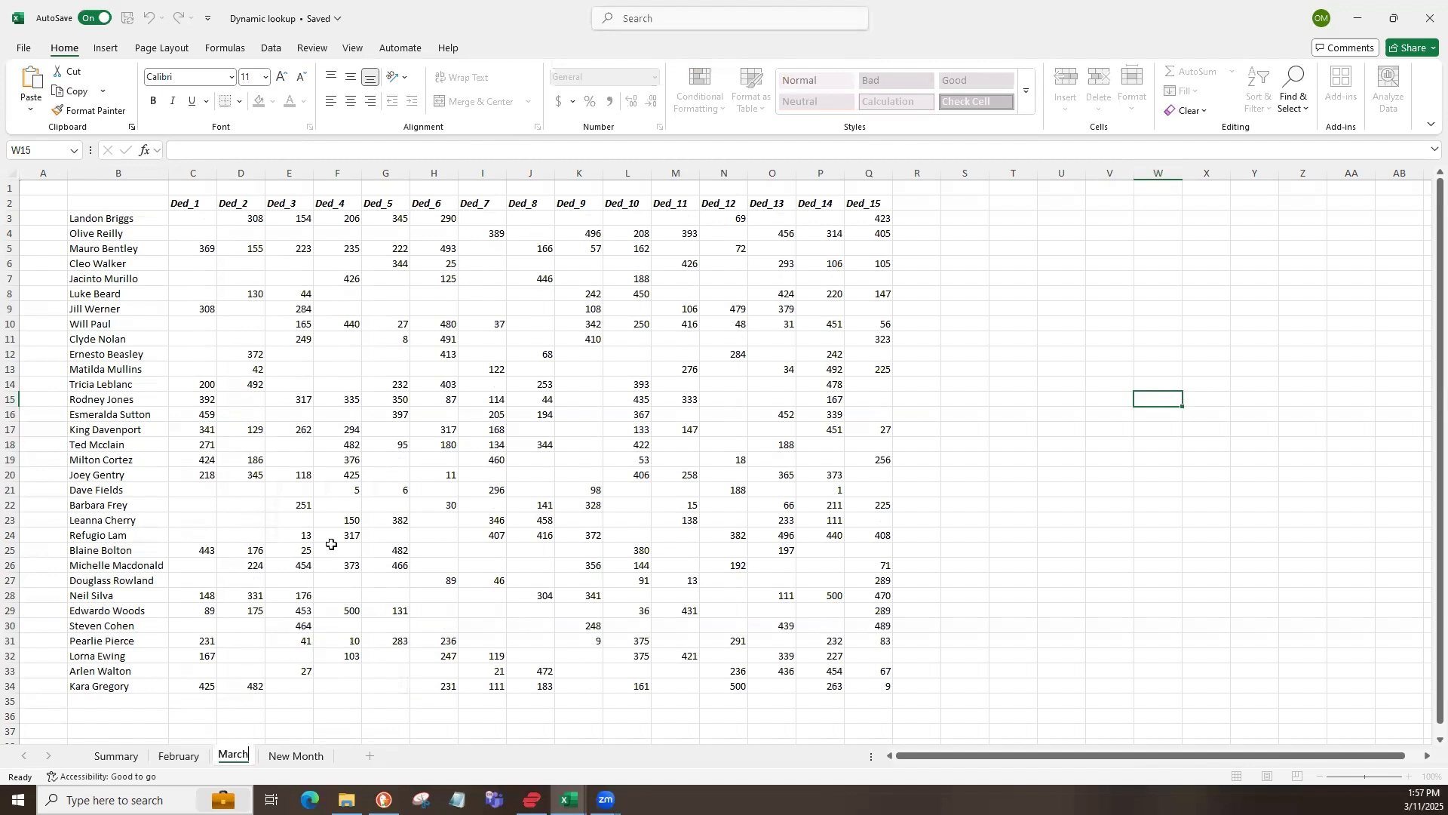
key("Return")
- Replace the random-number formulas in C3:Q34 of the March sheet with their static values
left_click(198, 218)
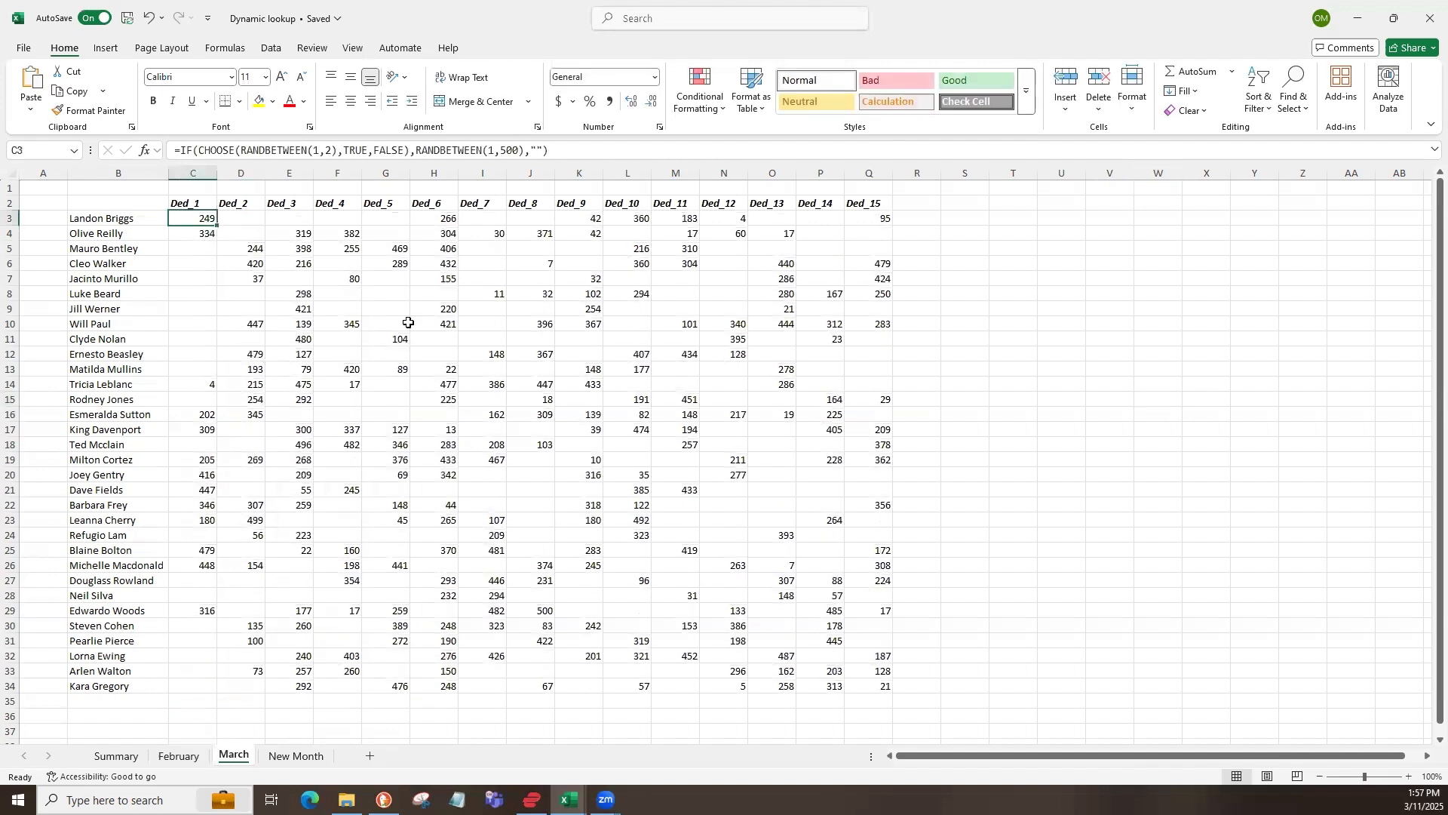
left_click(884, 689, "shift")
key("ctrl+c")
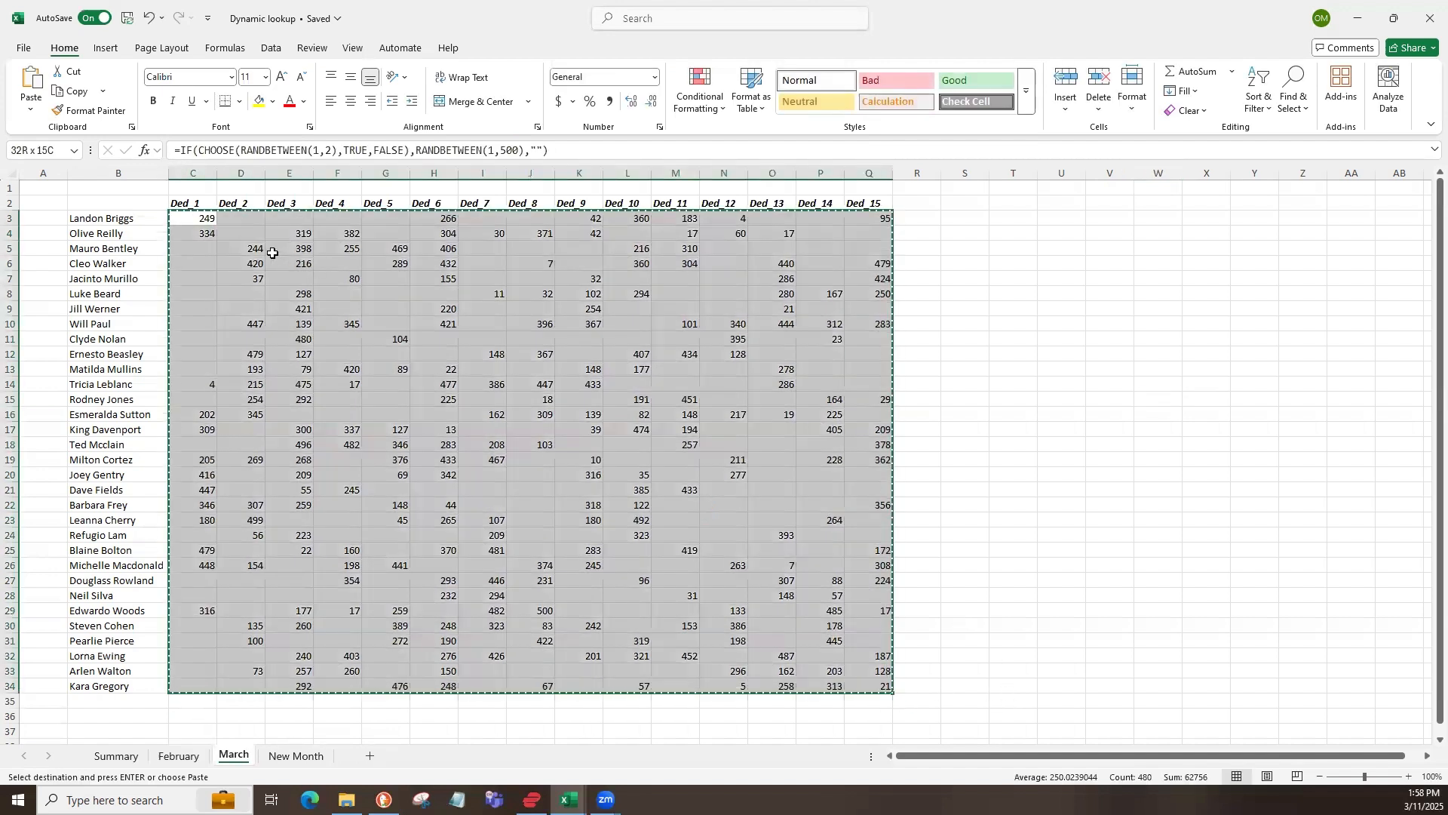
right_click(203, 218)
left_click(263, 318)
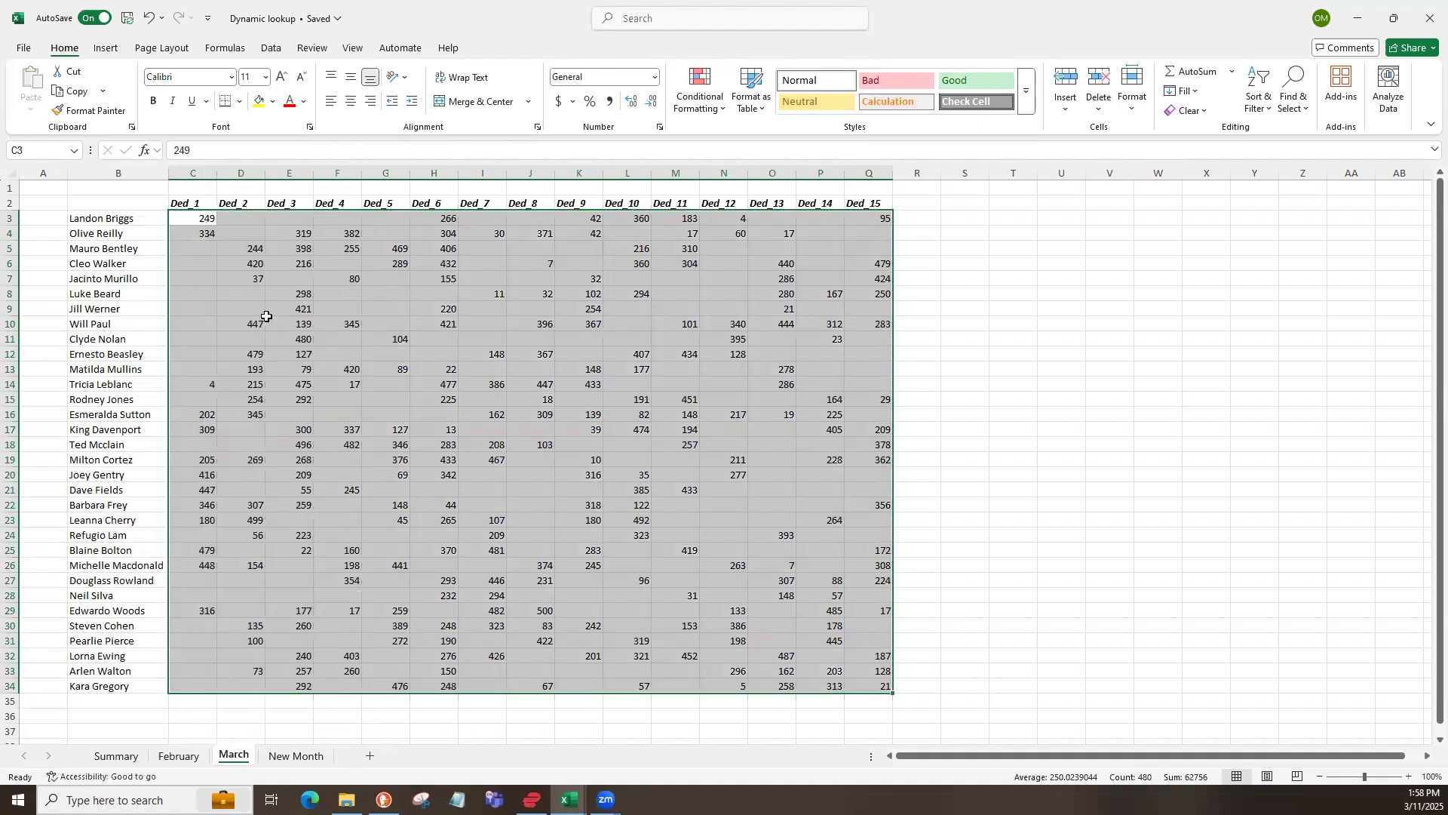
left_click(289, 323)
- Set the sheet name in F1 of the Summary sheet to March
left_click(117, 756)
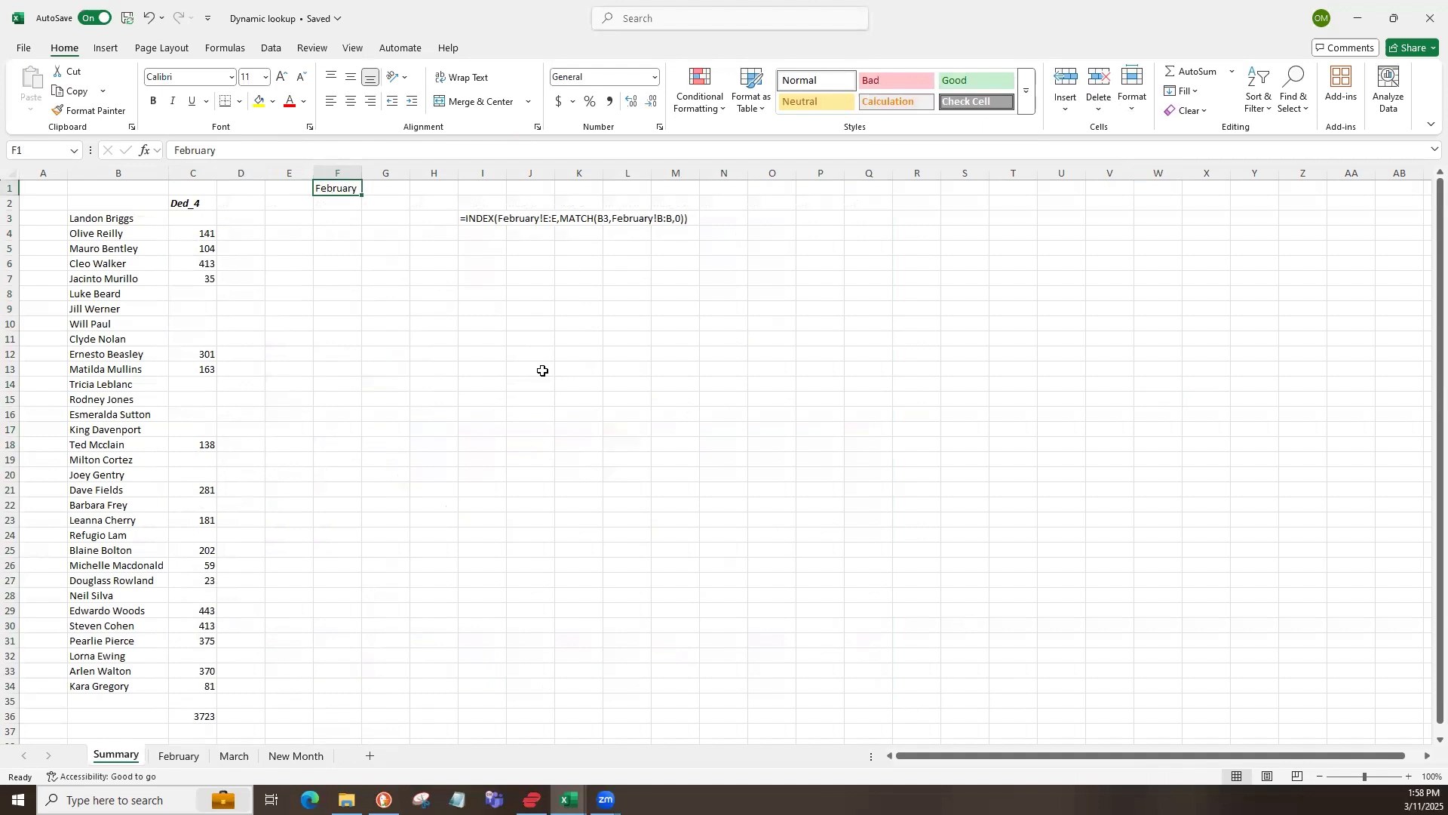
type("March")
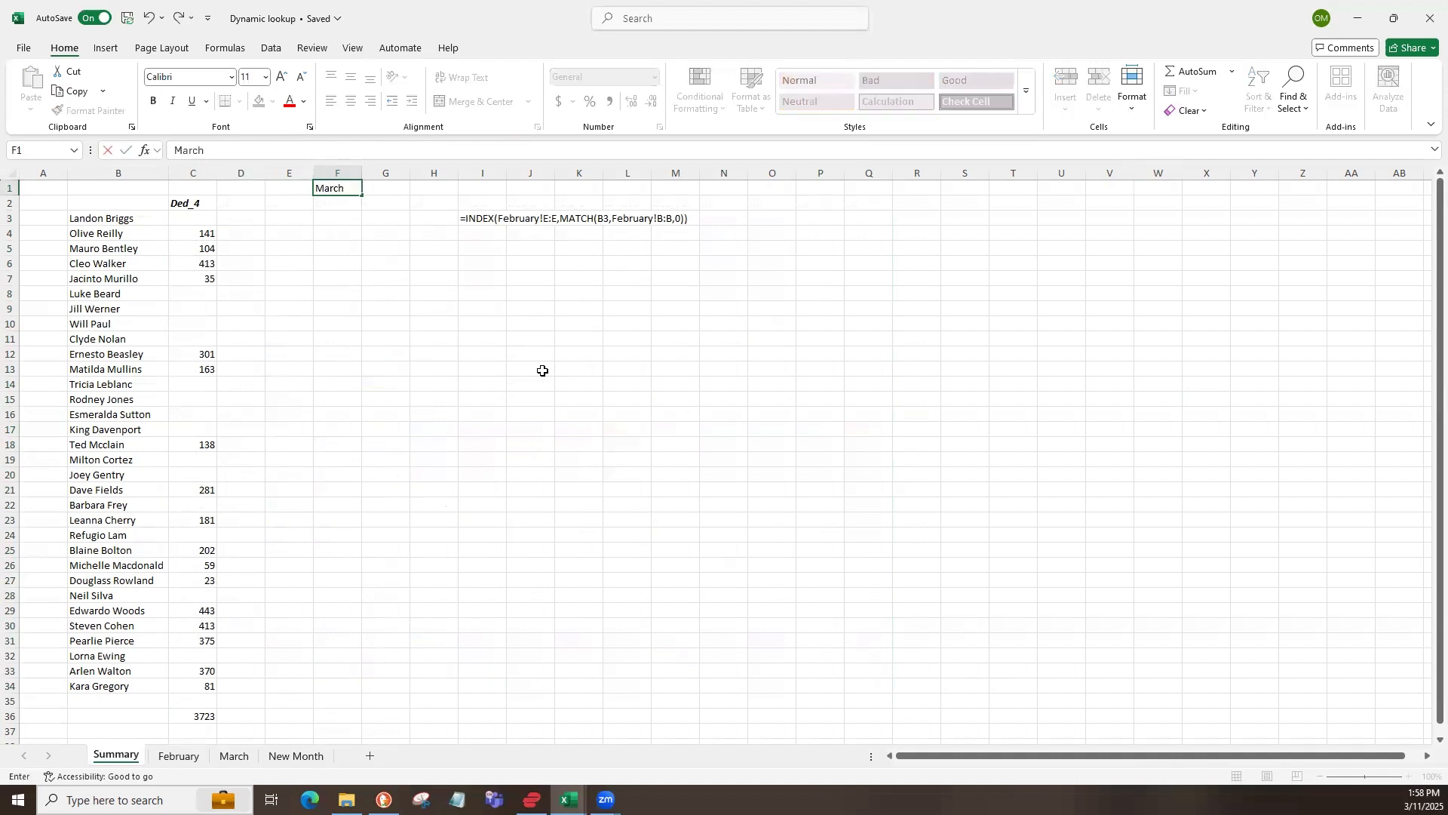
key("Return")
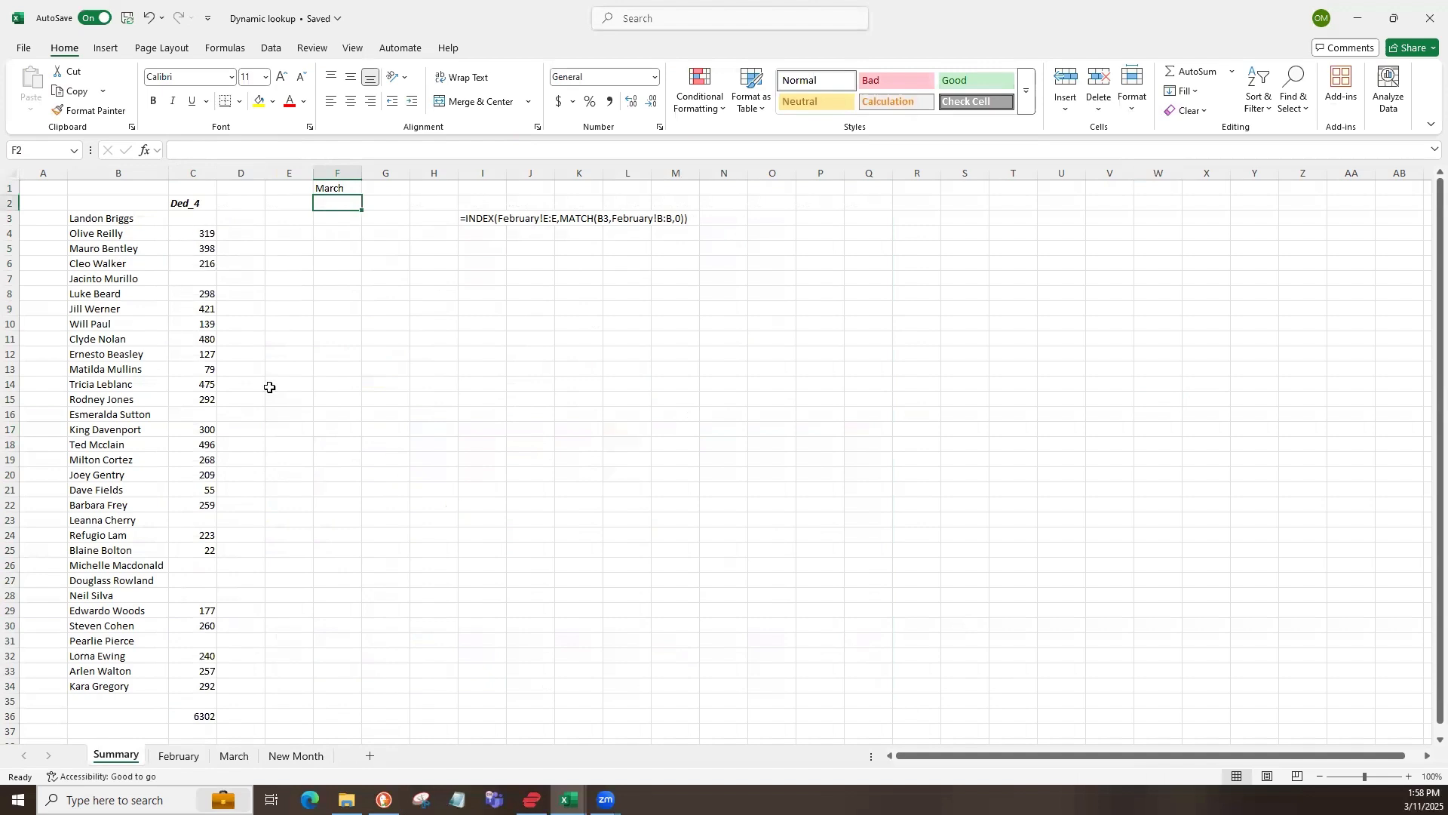
- Compare the sum of the Ded_4 values in F3:F34 of the March sheet with the Summary sheet's total
left_click(234, 755)
left_click(354, 219)
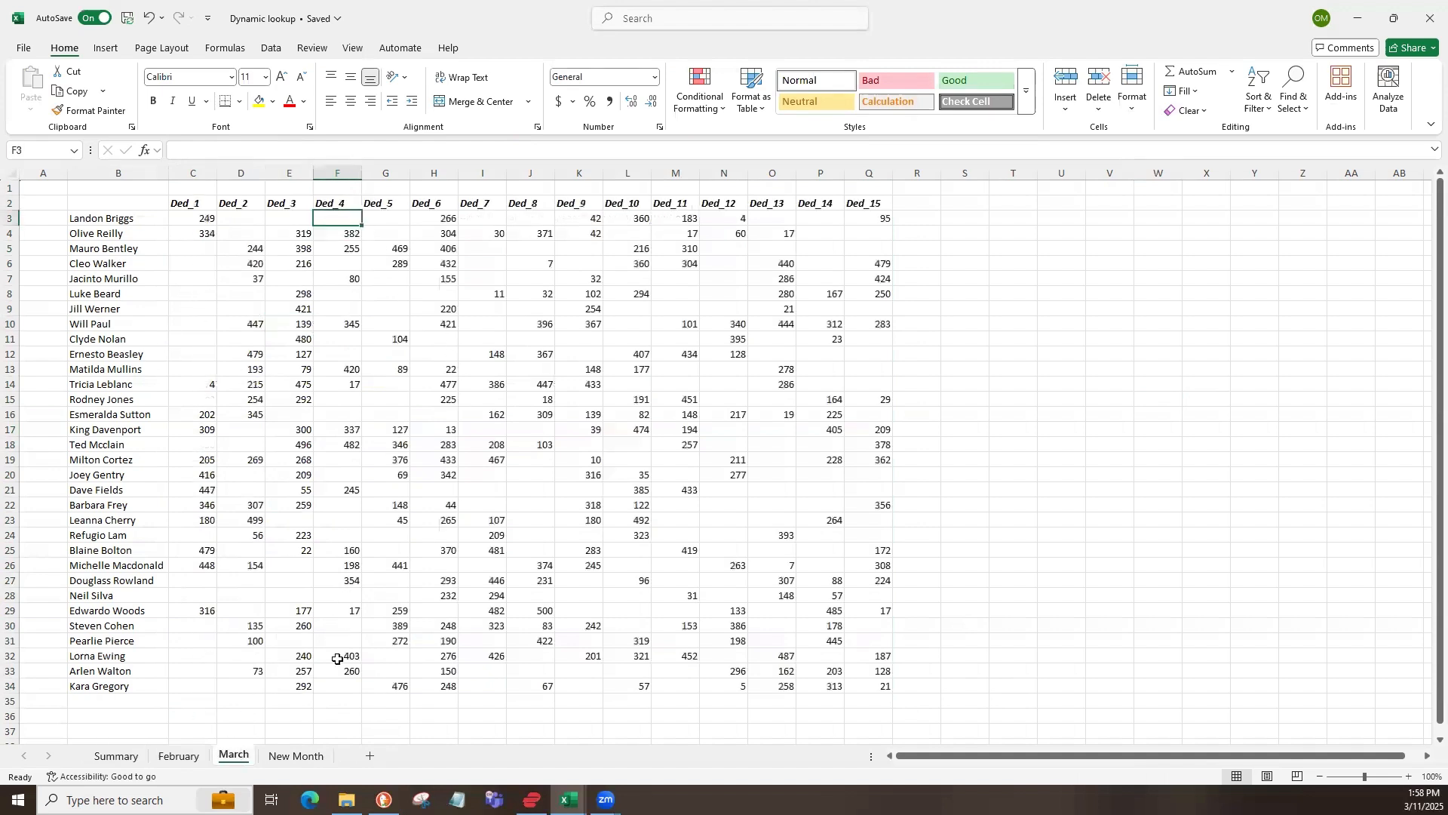
left_click(342, 682, "shift")
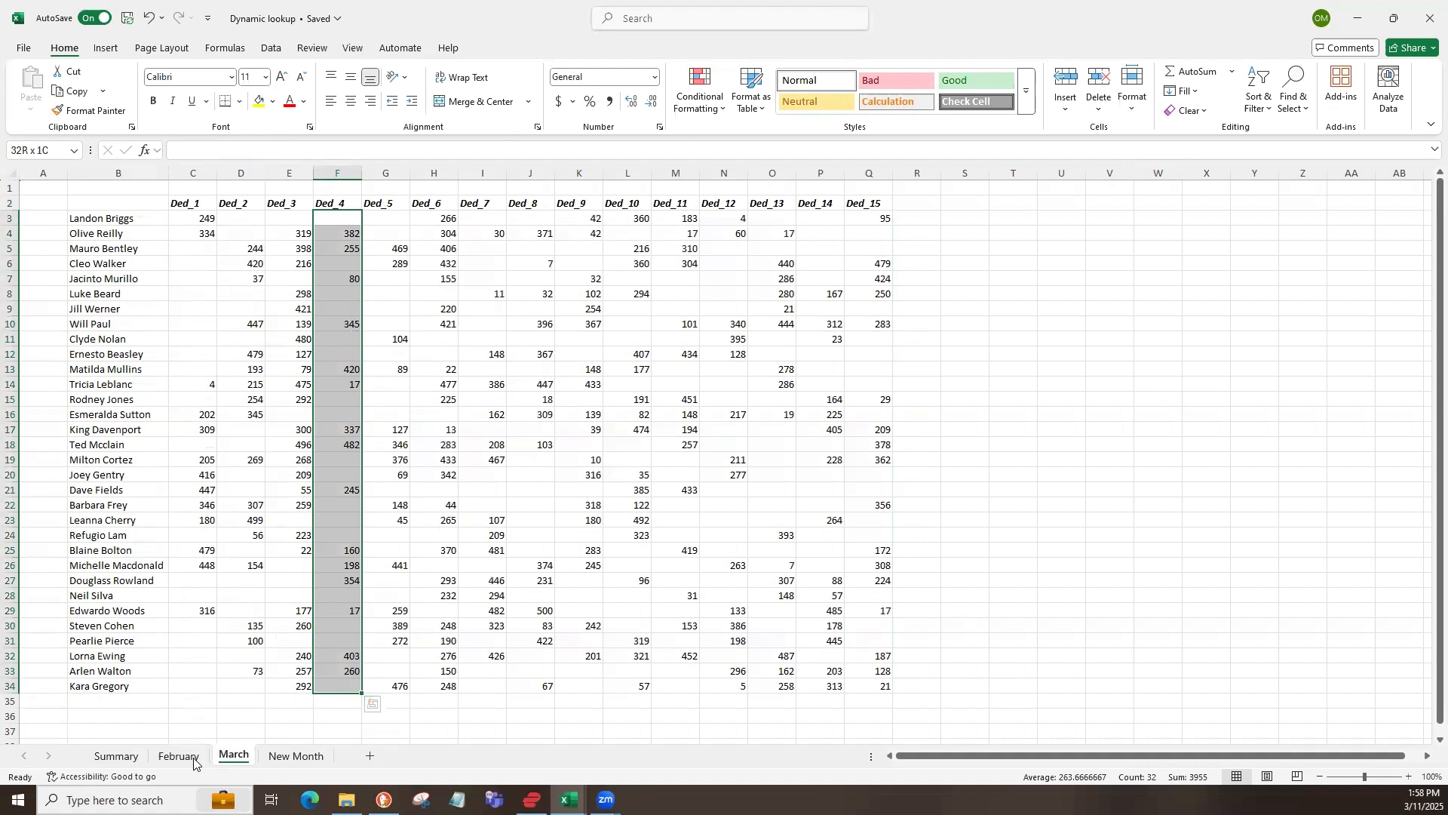
left_click(116, 755)
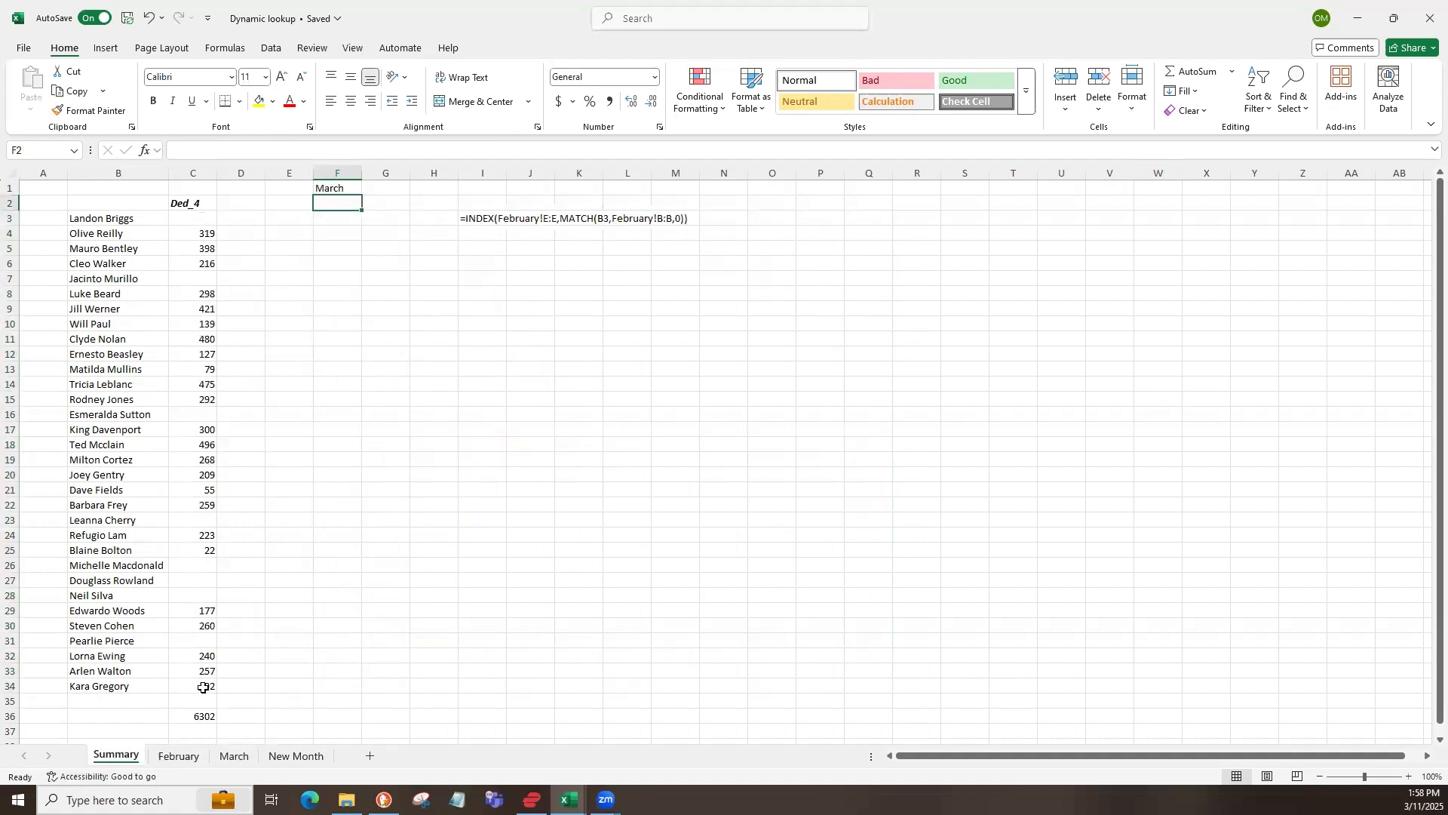
- Examine column E and its header on the March sheet against the column reference in the Summary sheet's C3 formula
left_click(230, 755)
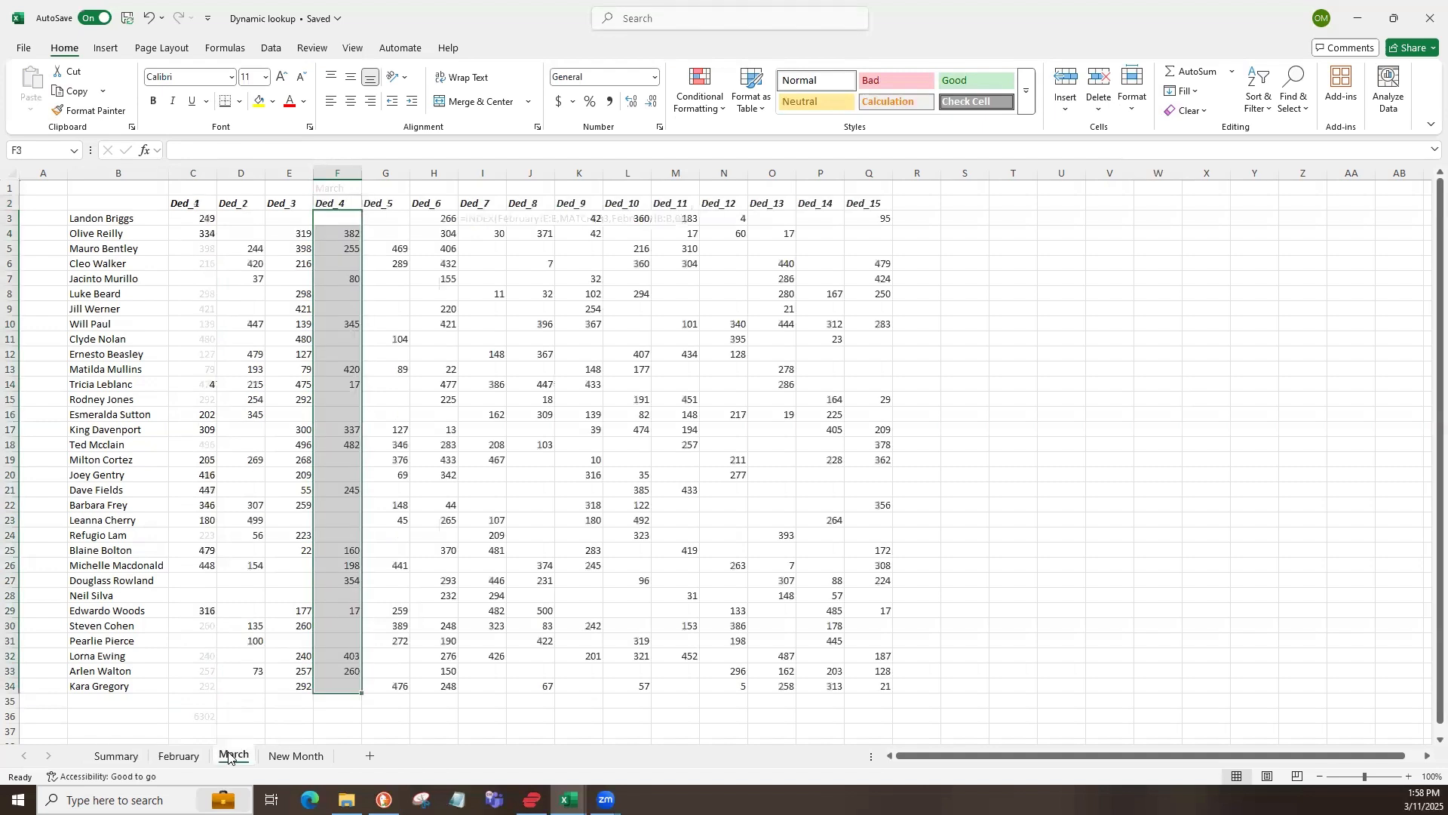
left_click(290, 231)
left_click(298, 218)
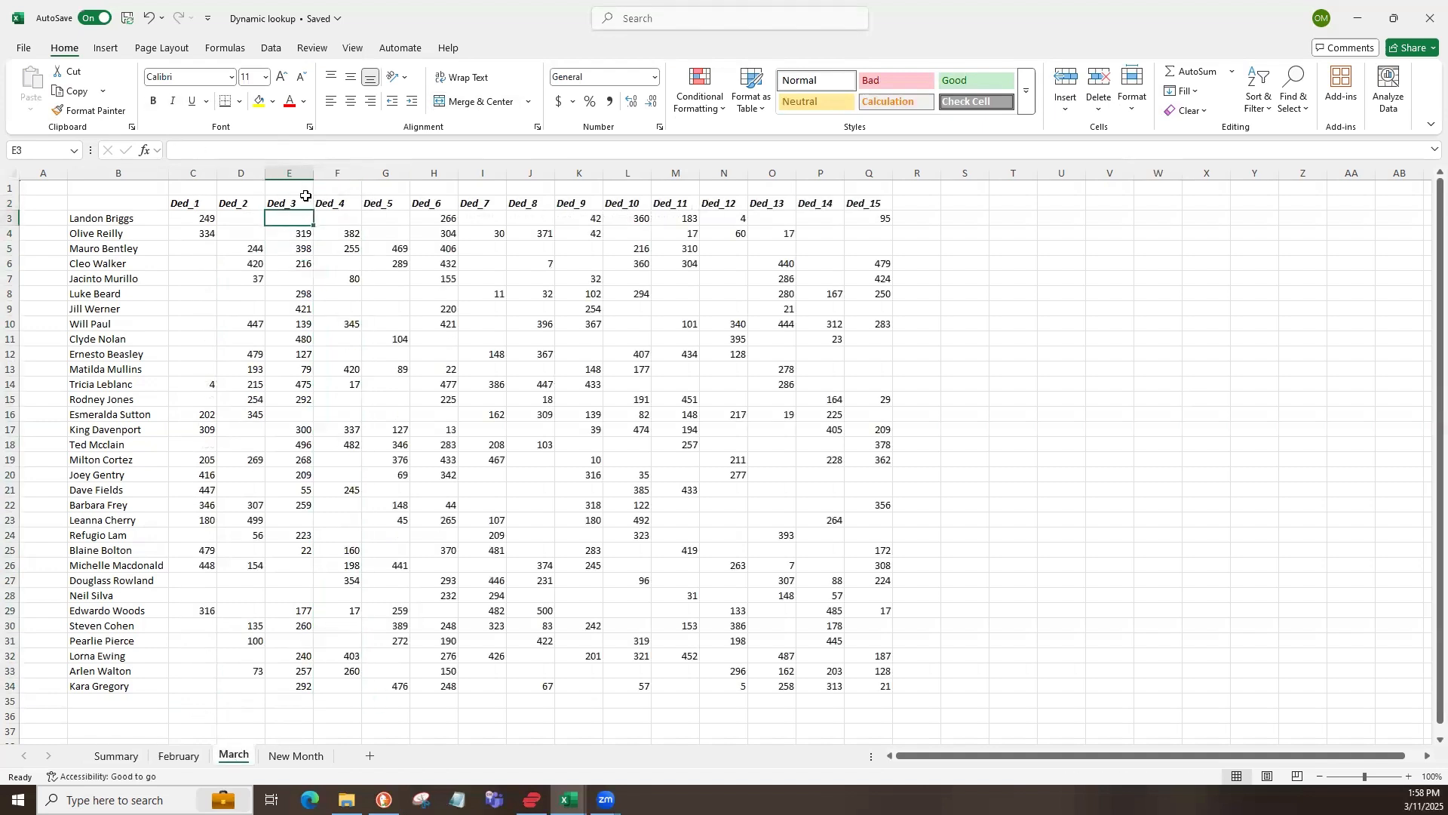
left_click(301, 202)
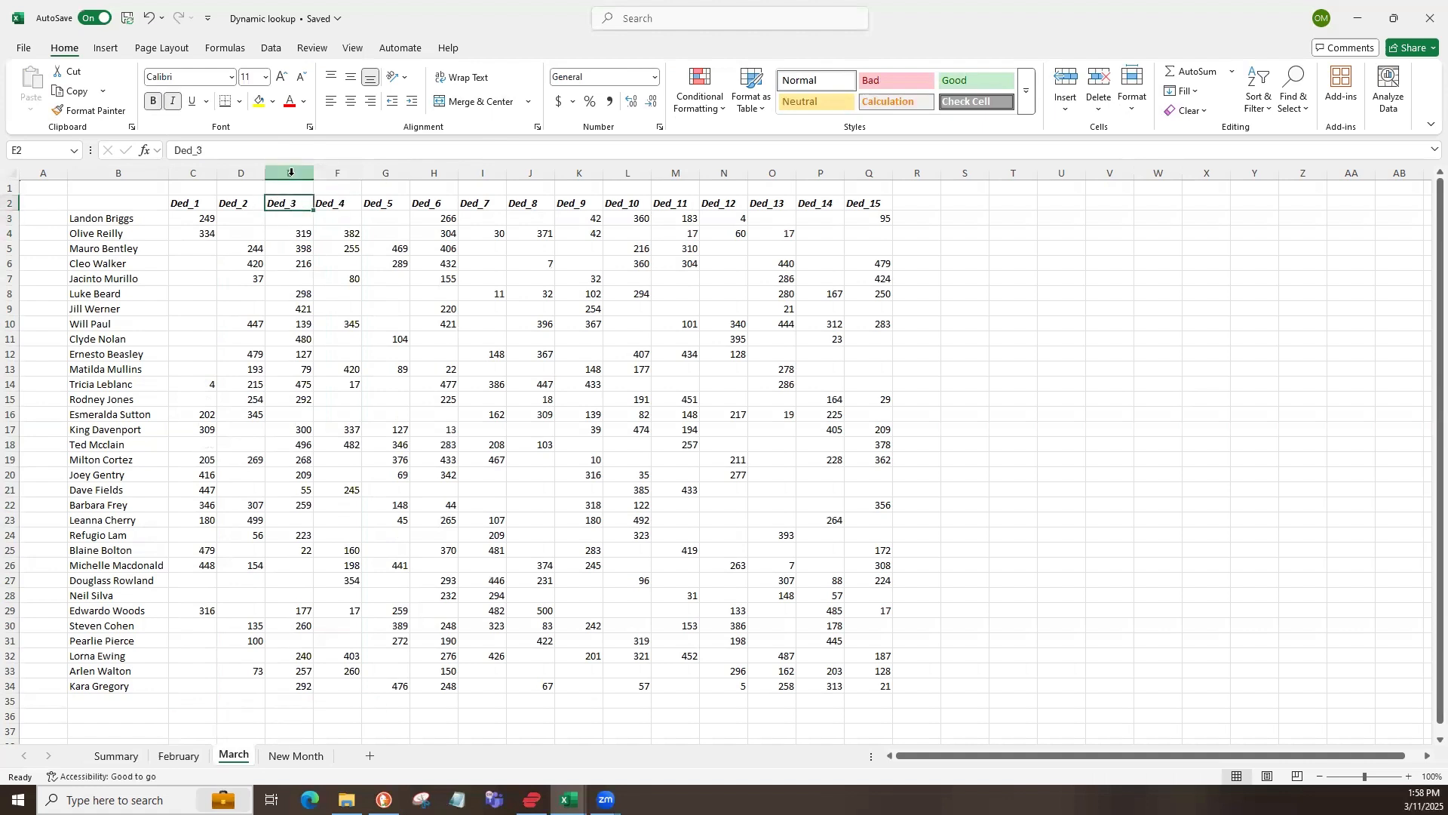
left_click(289, 174)
left_click(121, 756)
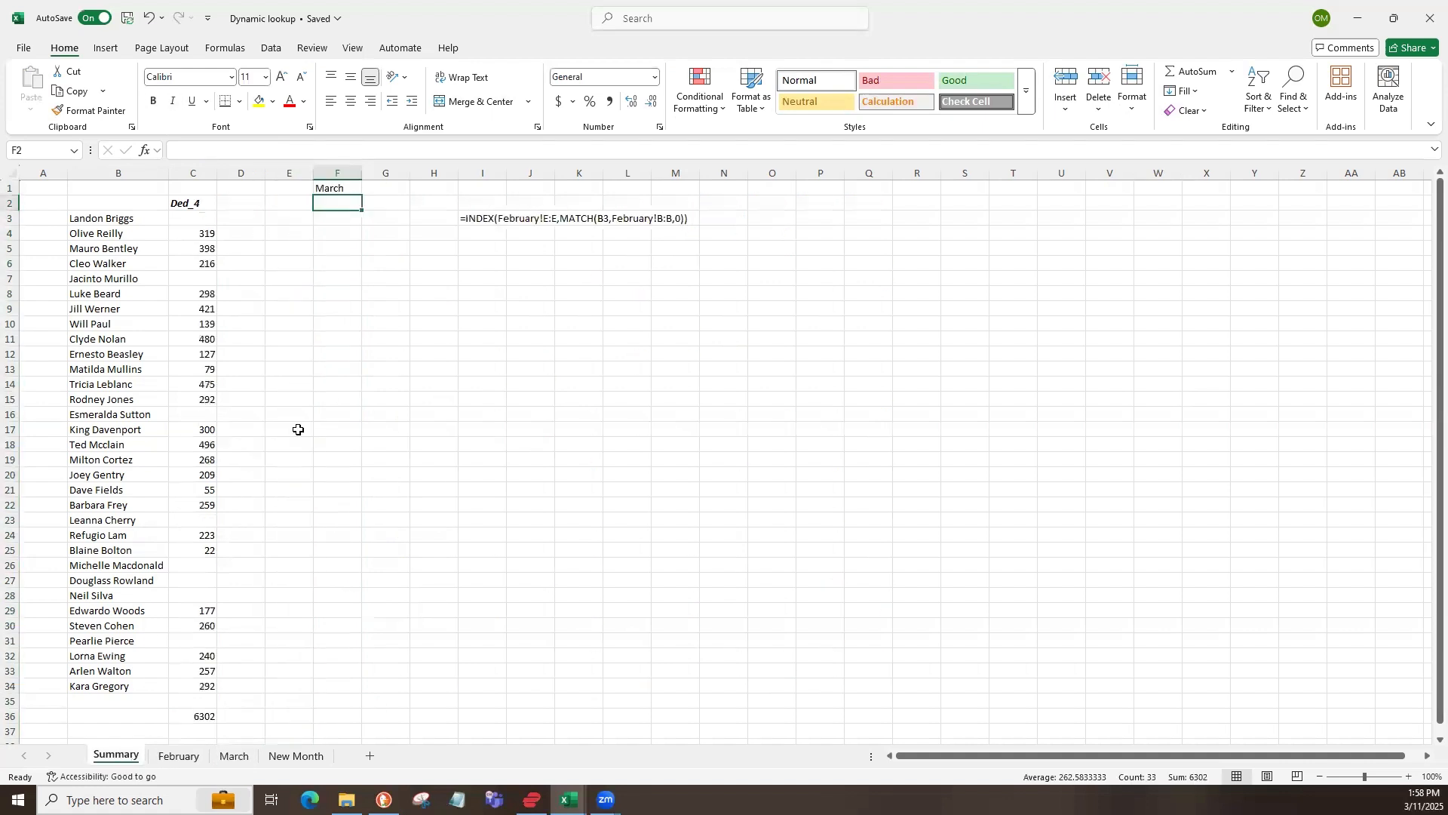
left_click(204, 218)
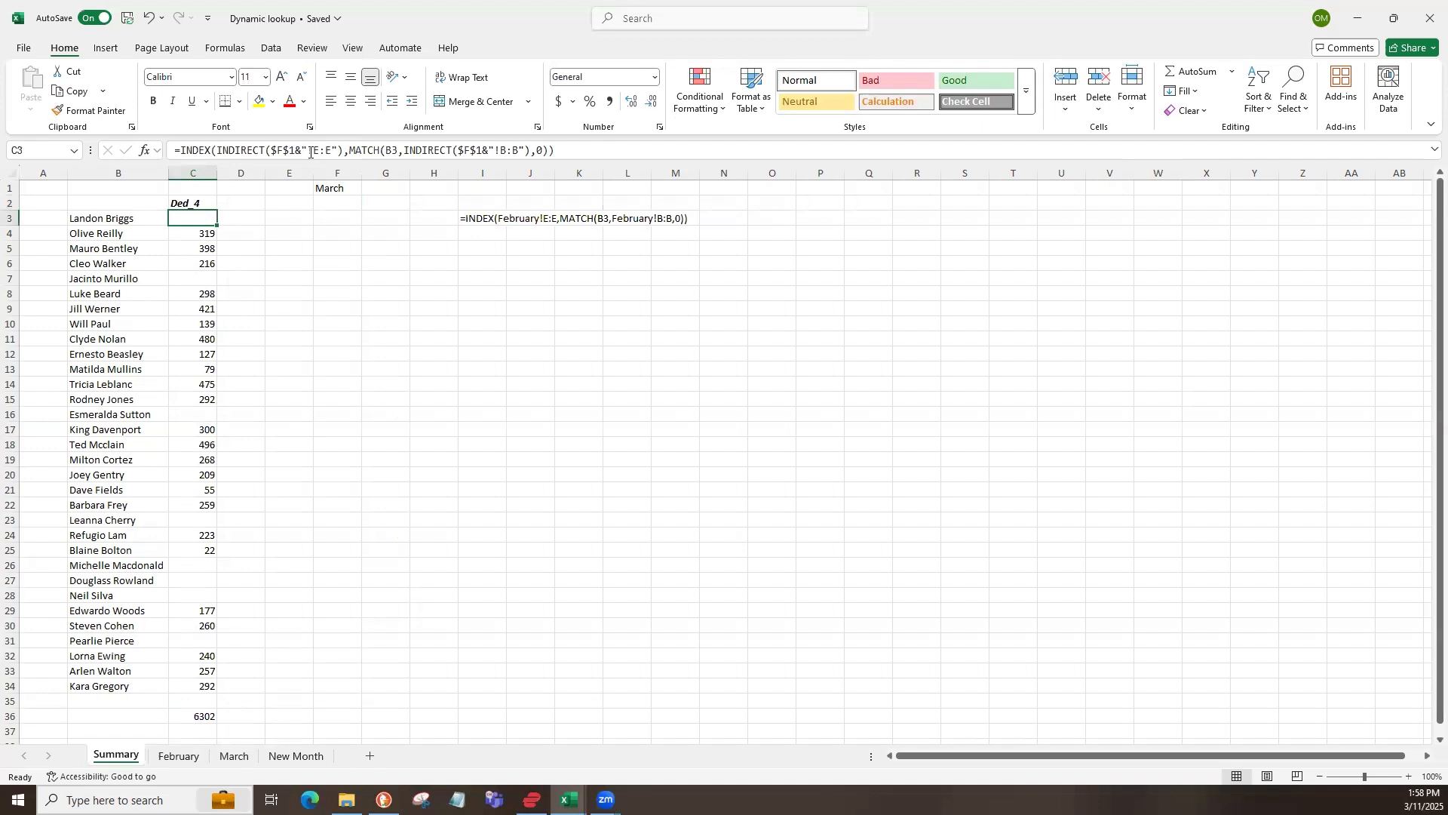
- Check the column E values in E3:E34 on the February and March sheets
left_click(179, 756)
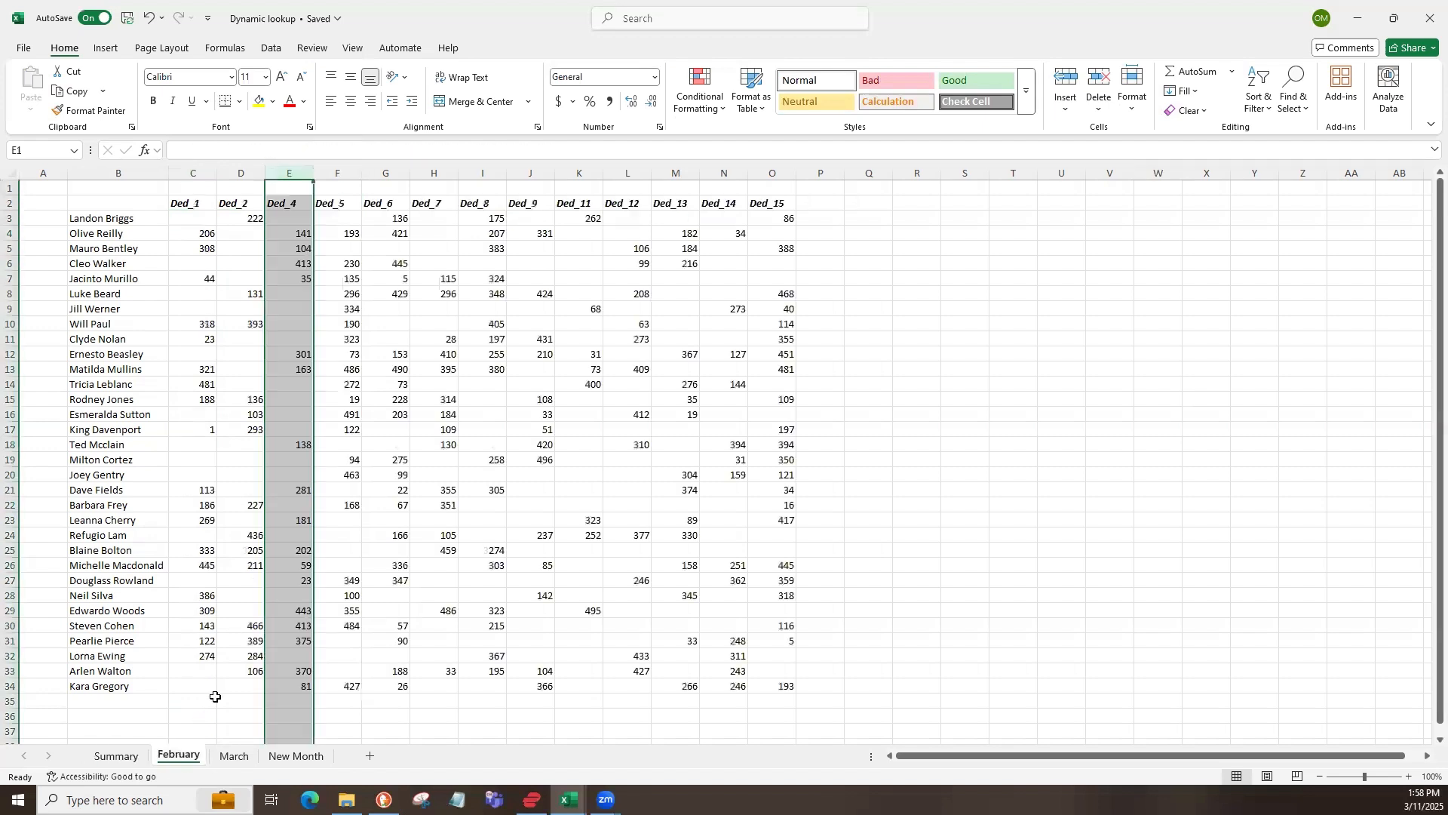
left_click_drag(293, 218, 304, 695)
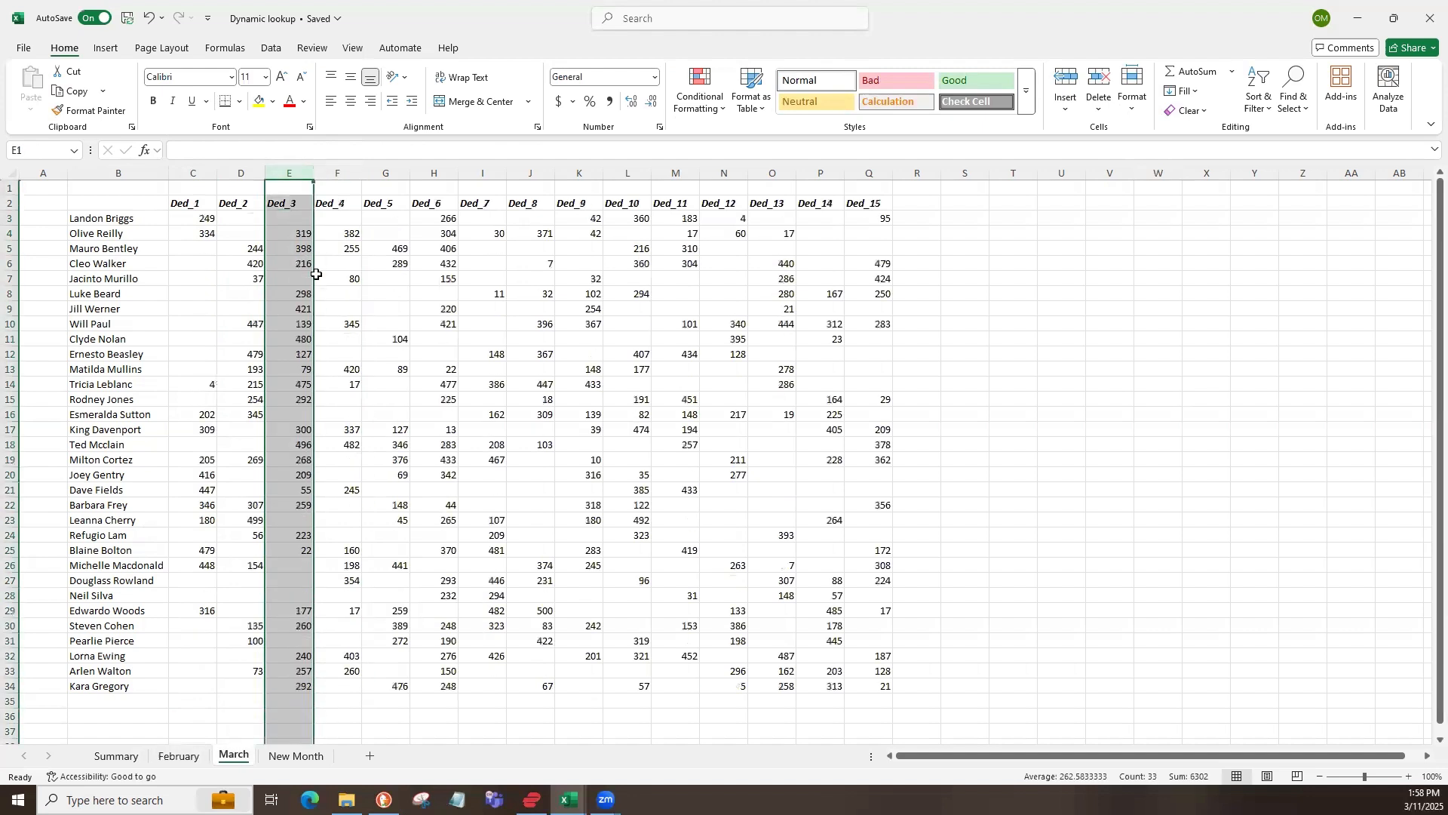
left_click(305, 219)
left_click_drag(304, 252, 302, 687)
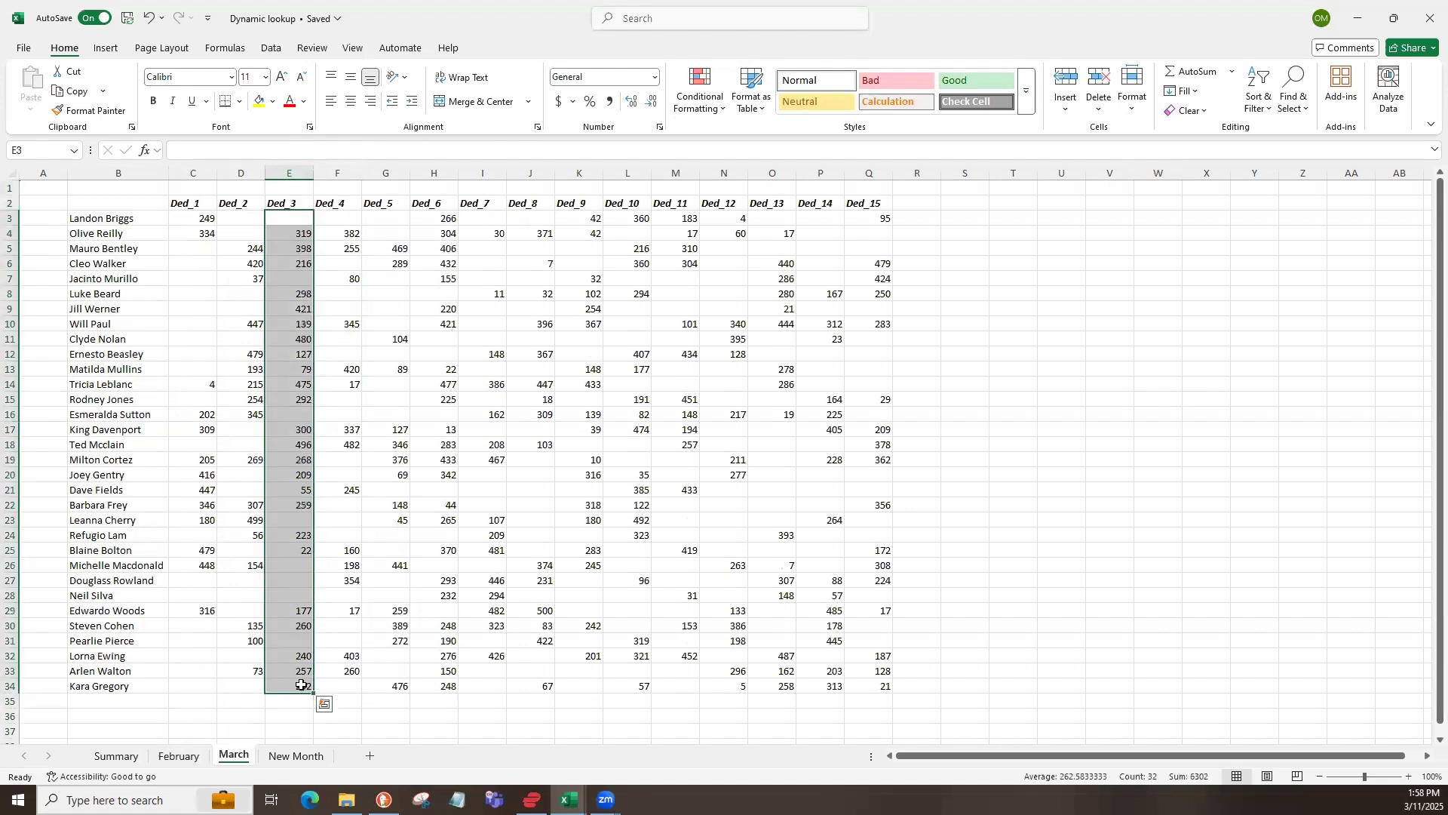
- Delete the reference formula text from I3 on the Summary sheet
left_click(115, 755)
left_click(242, 263)
left_click(474, 215)
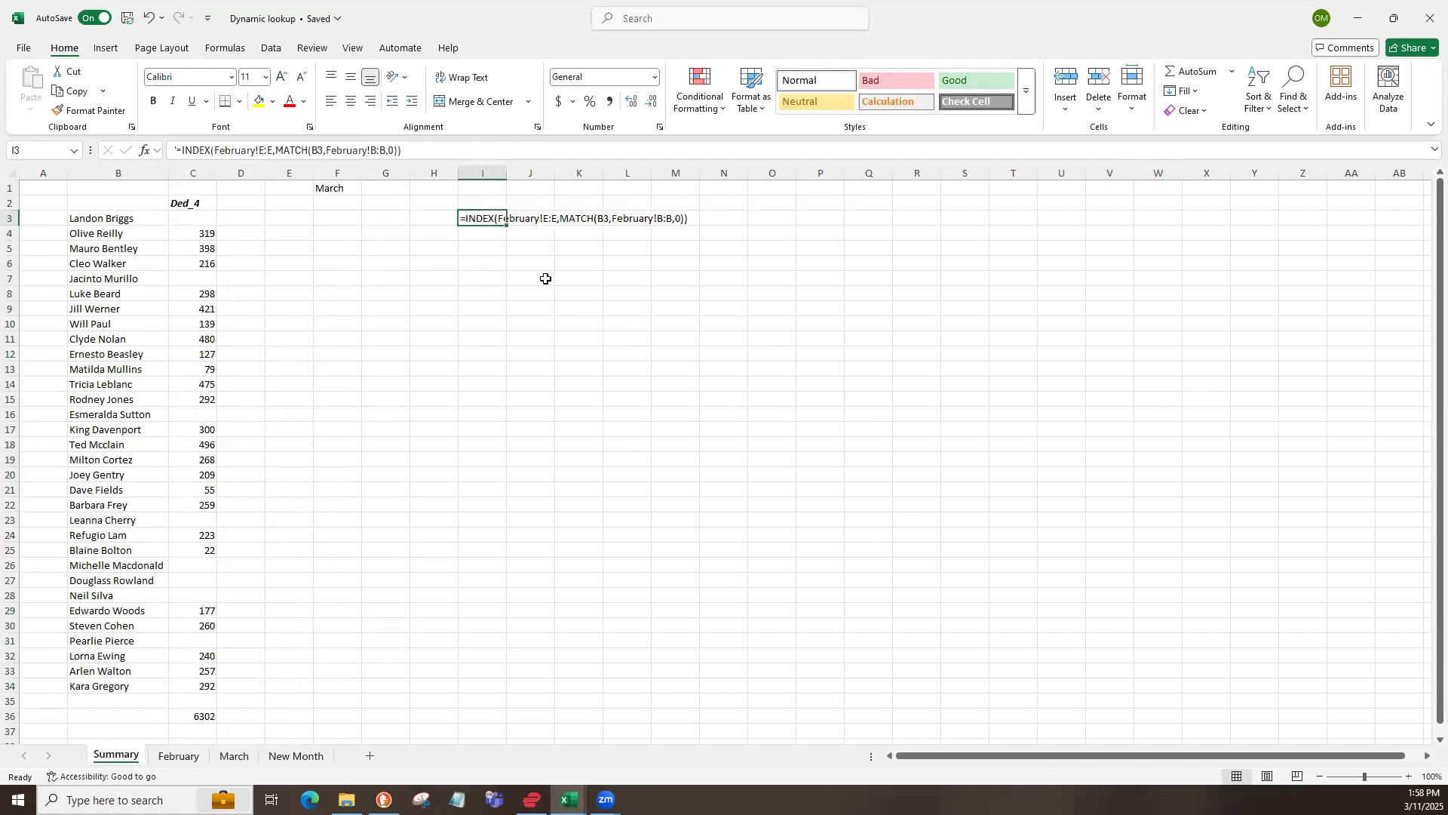
key("Delete")
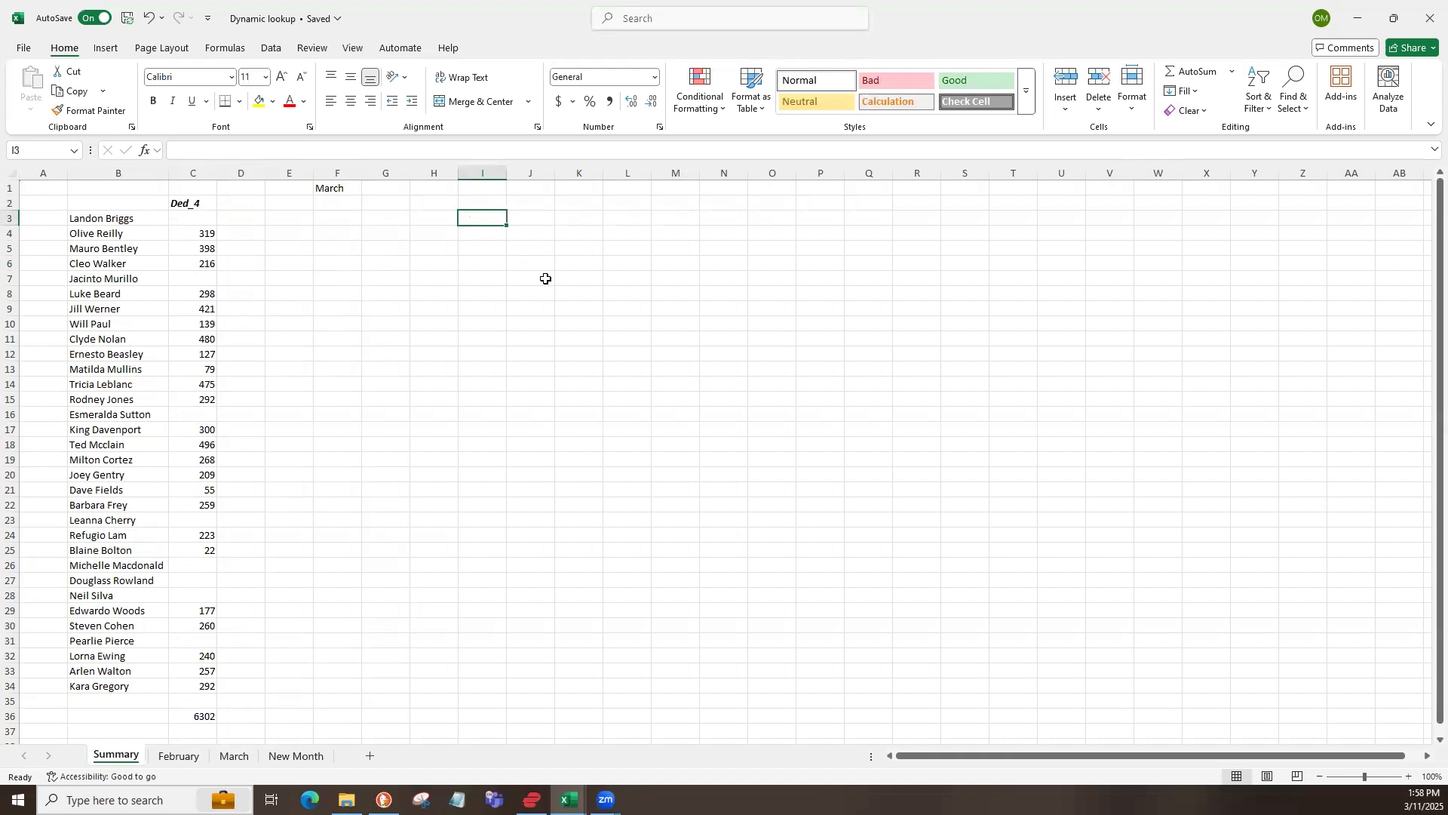
- Review how C3's formula refers to F1, and set the sheet name in F1 to February
left_click(319, 190)
left_click(194, 218)
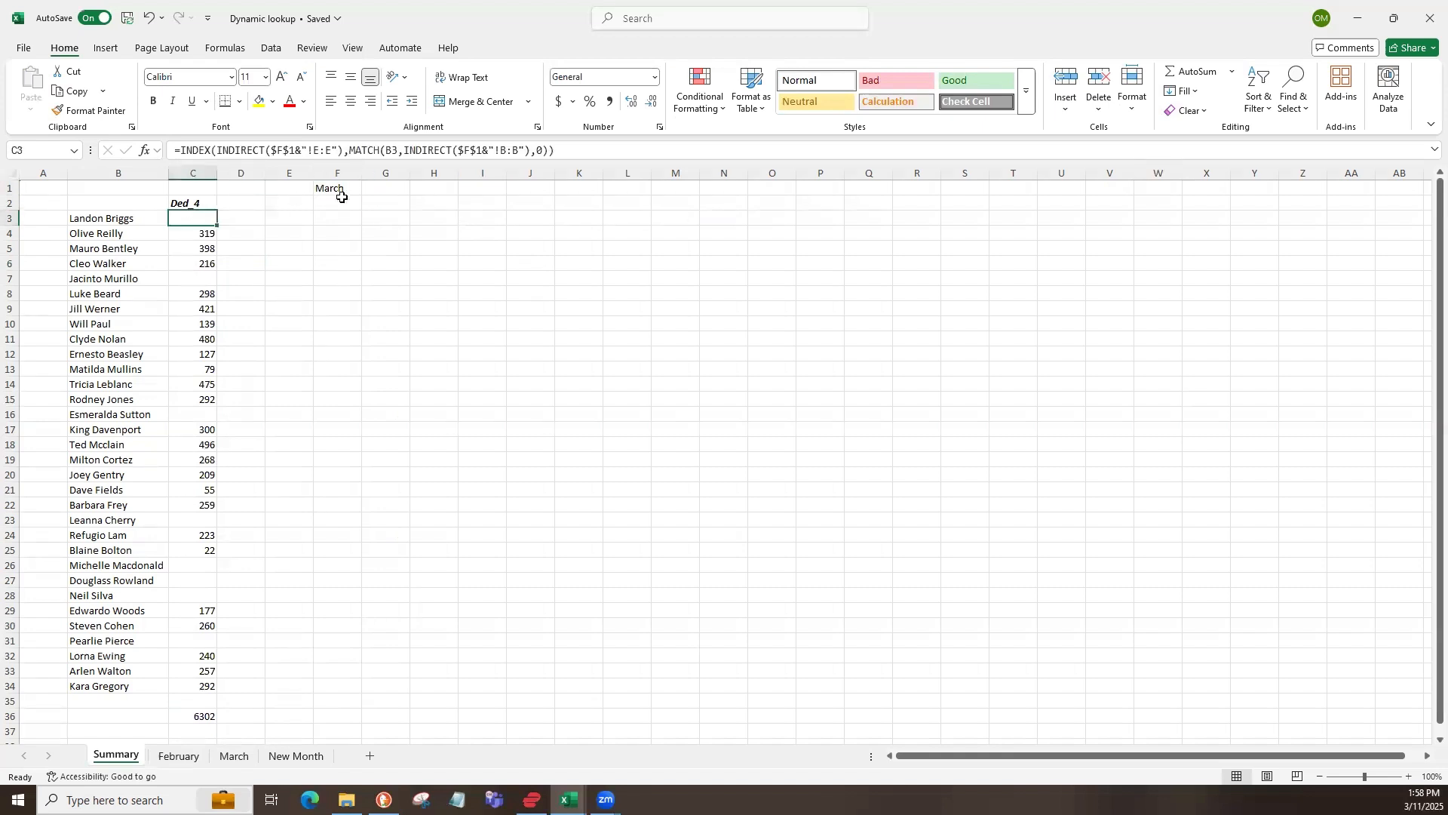
left_click(353, 190)
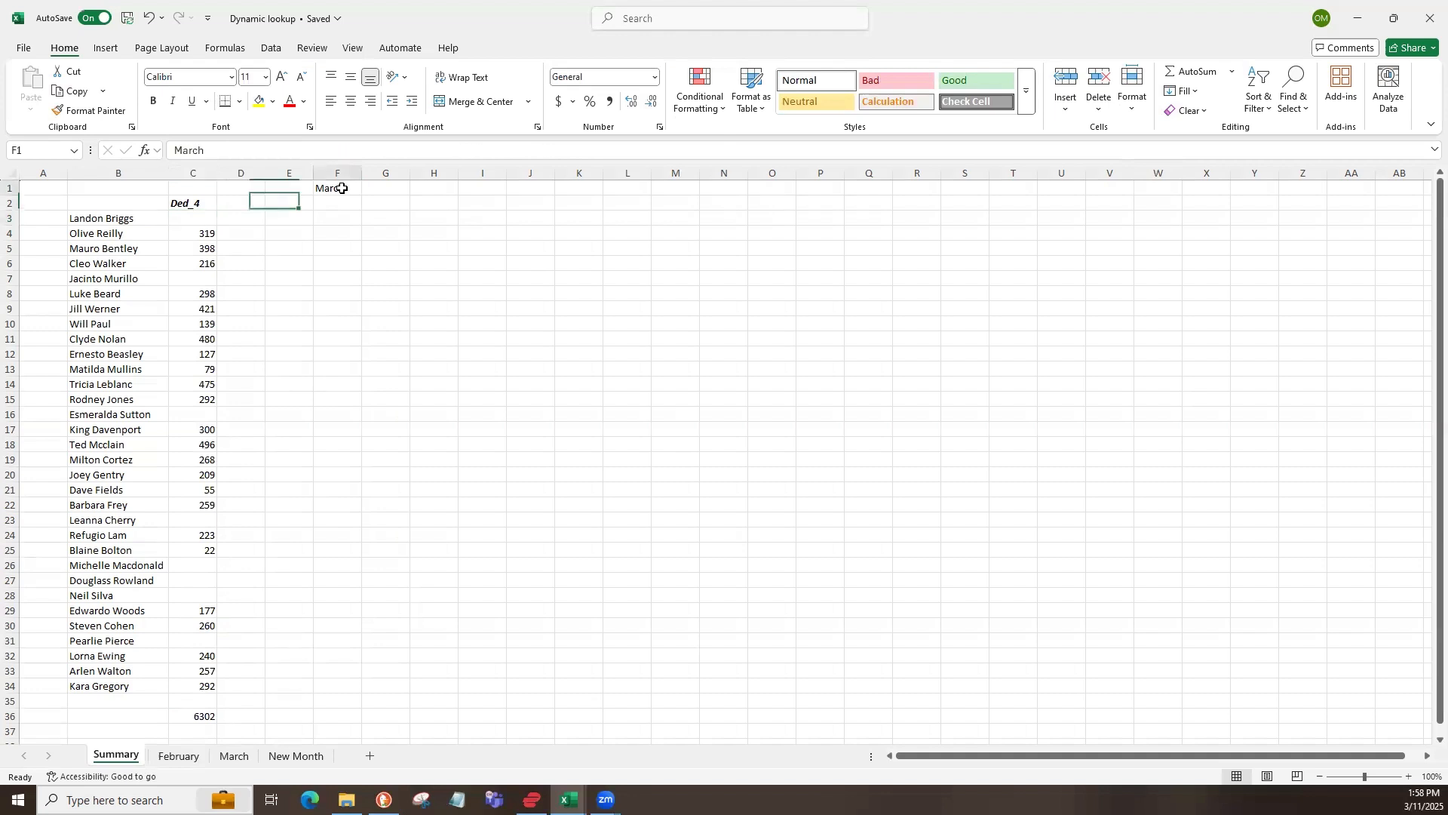
left_click(218, 219)
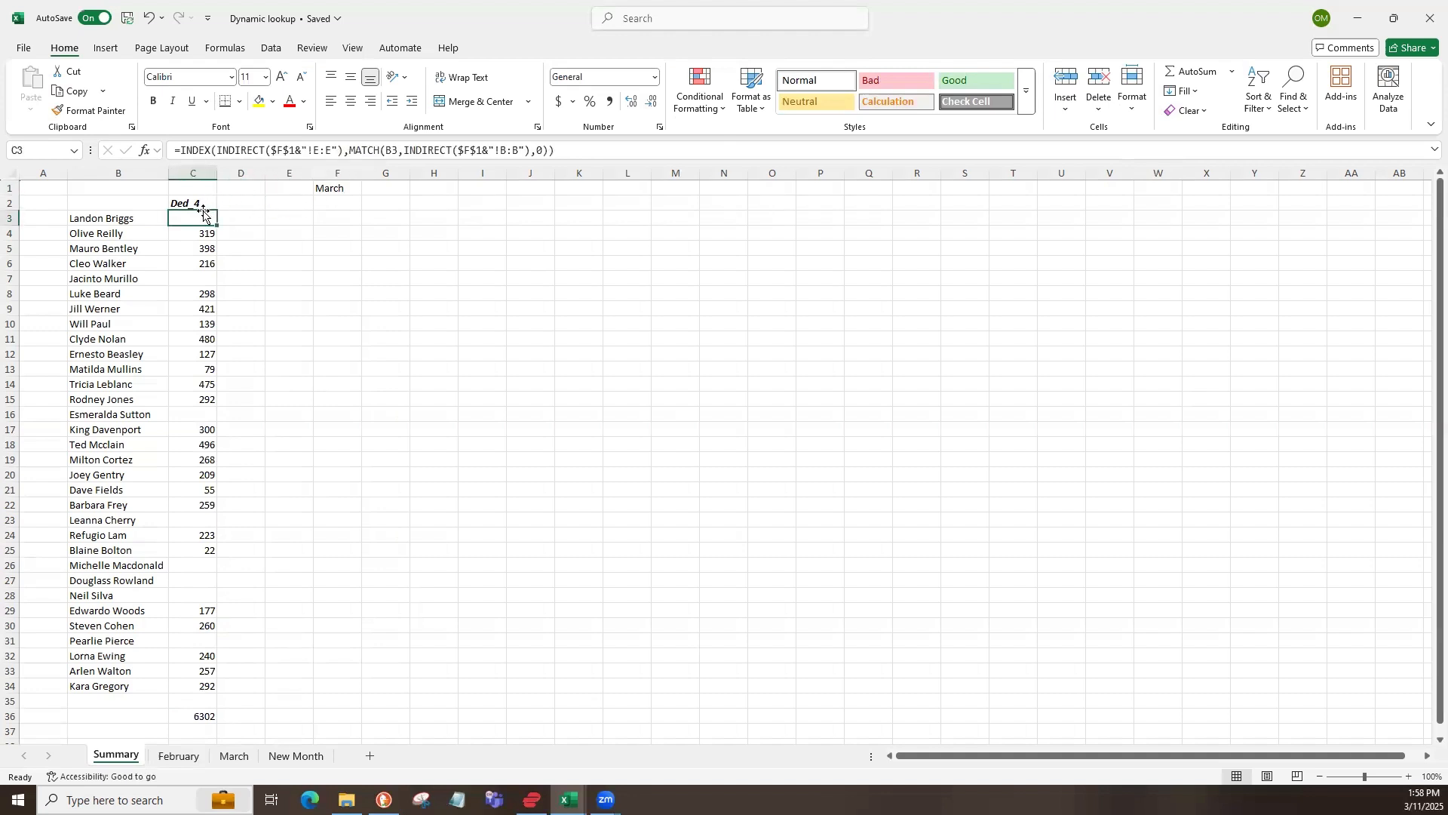
left_click(354, 190)
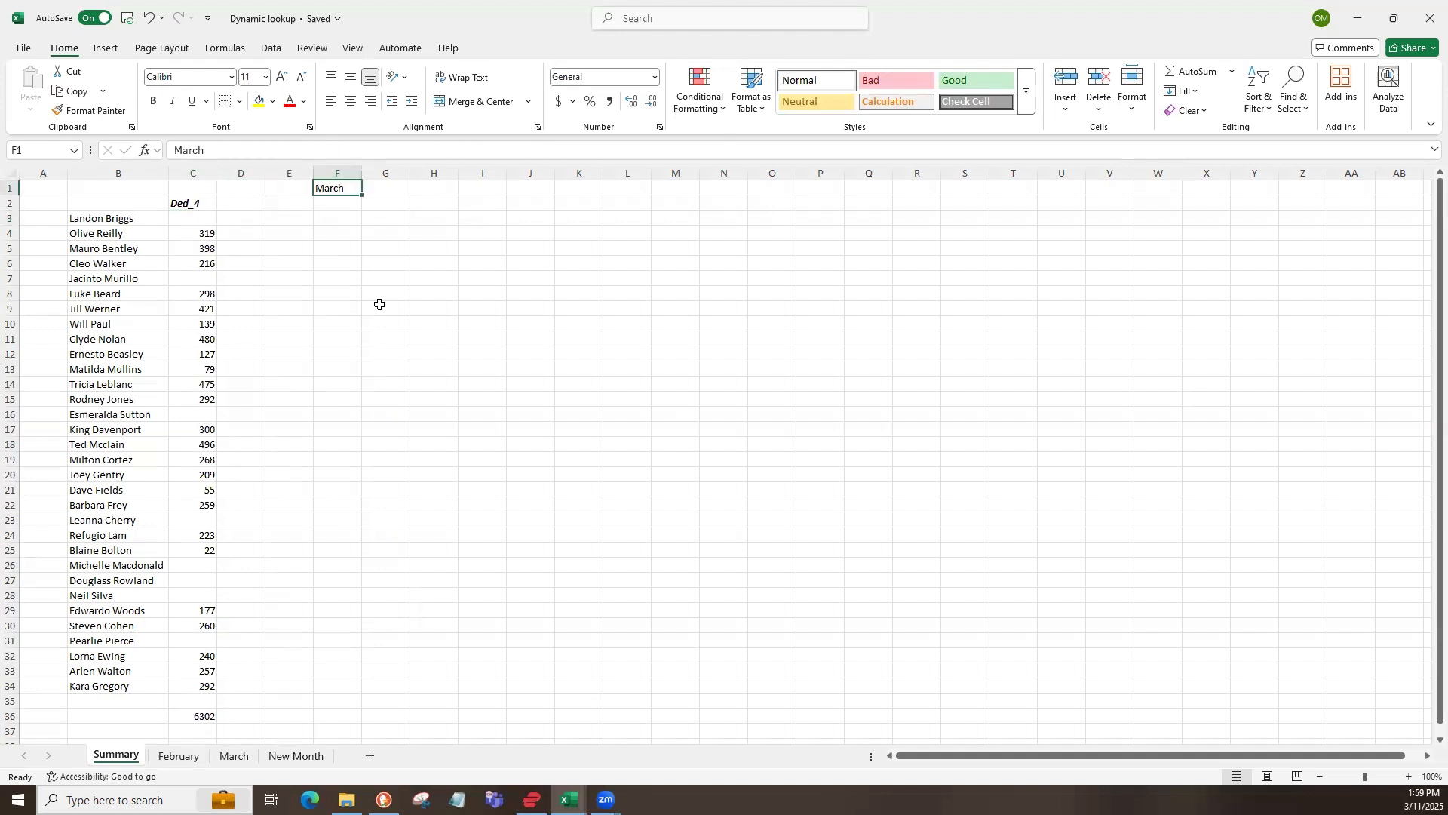
type("February")
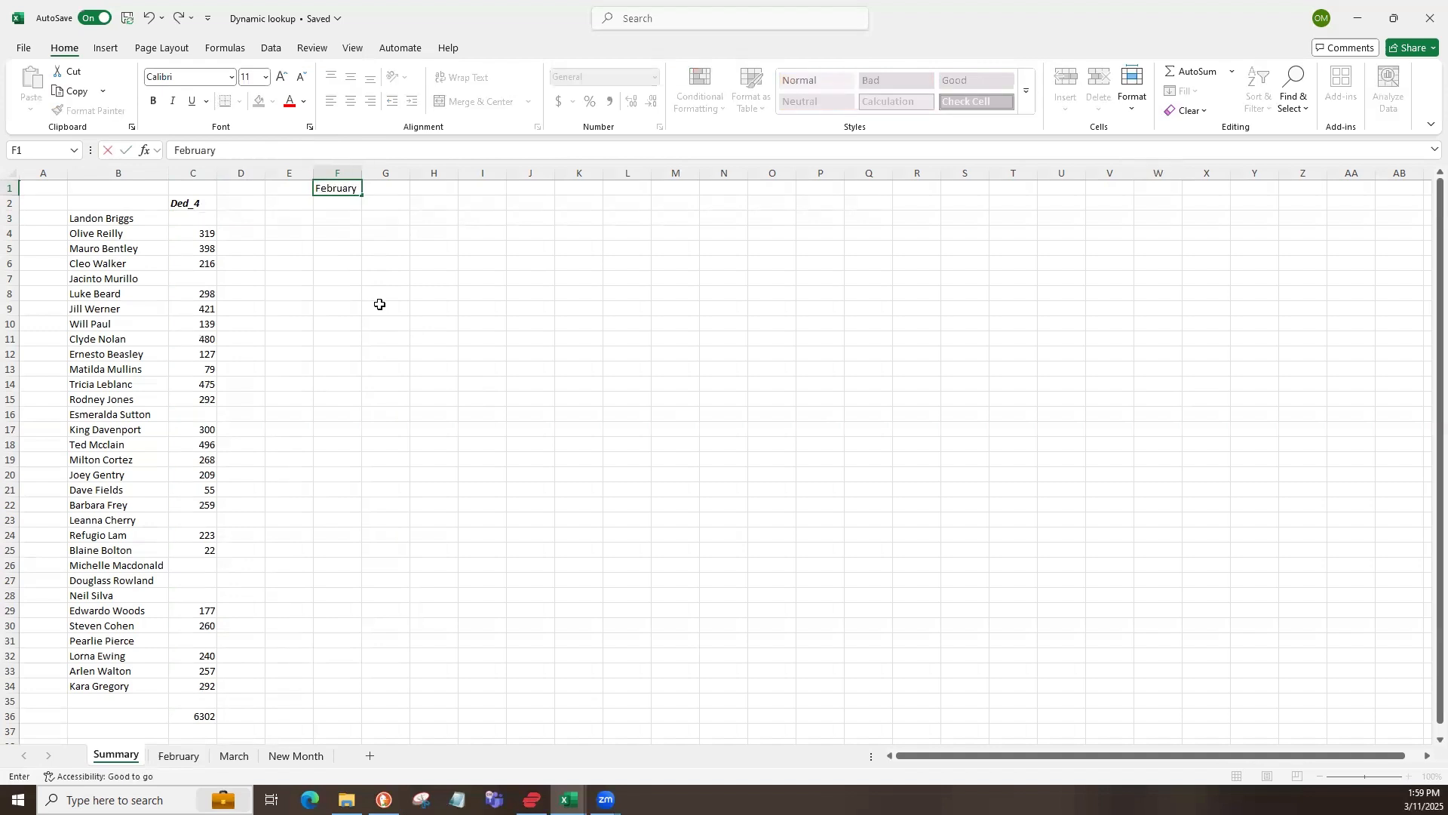
key("Return")
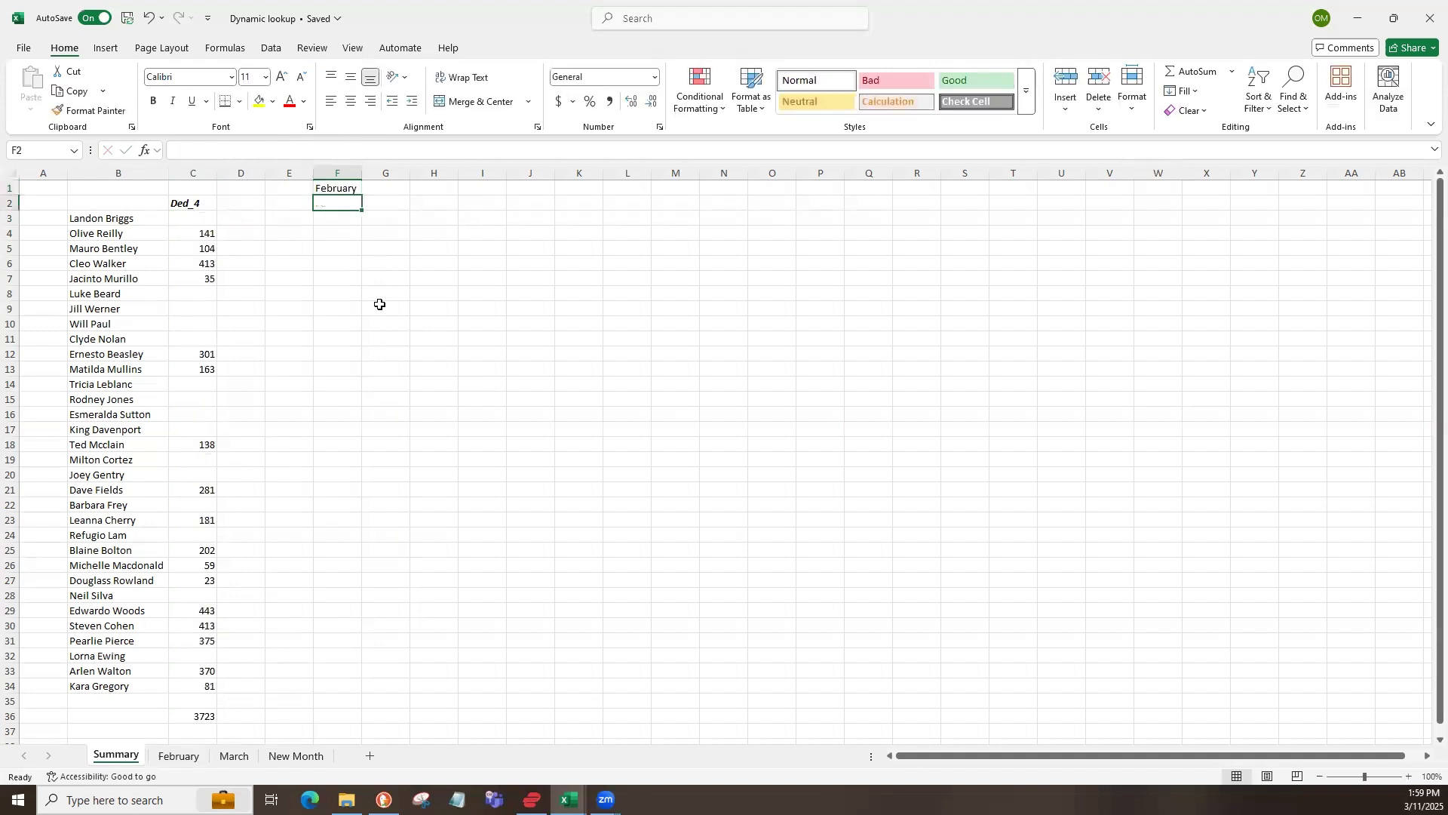
- Examine C3's INDIRECT formula alongside the sheet name in F1
left_click(197, 221)
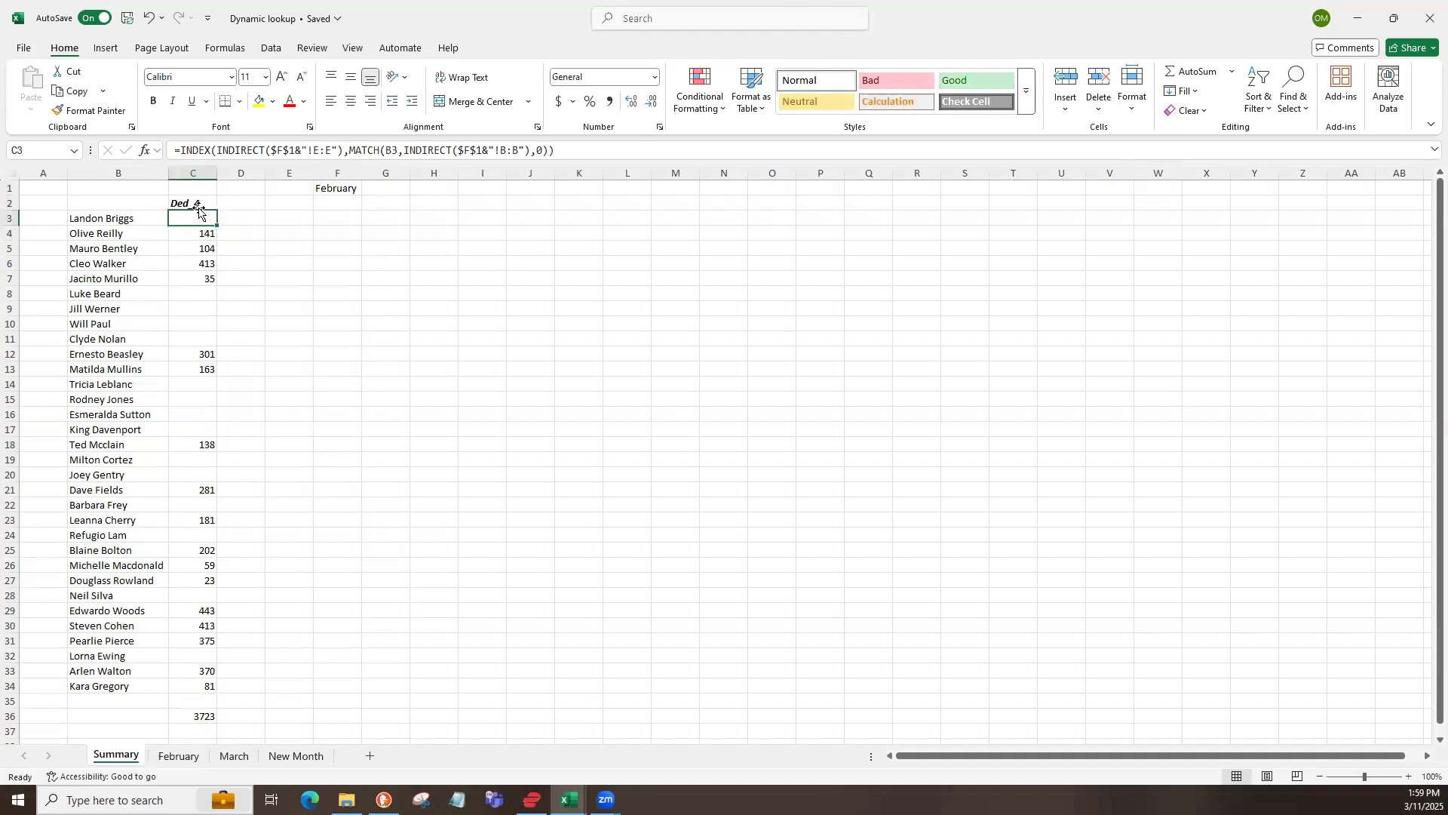
left_click(342, 189)
left_click(206, 217)
left_click(338, 191)
left_click(200, 218)
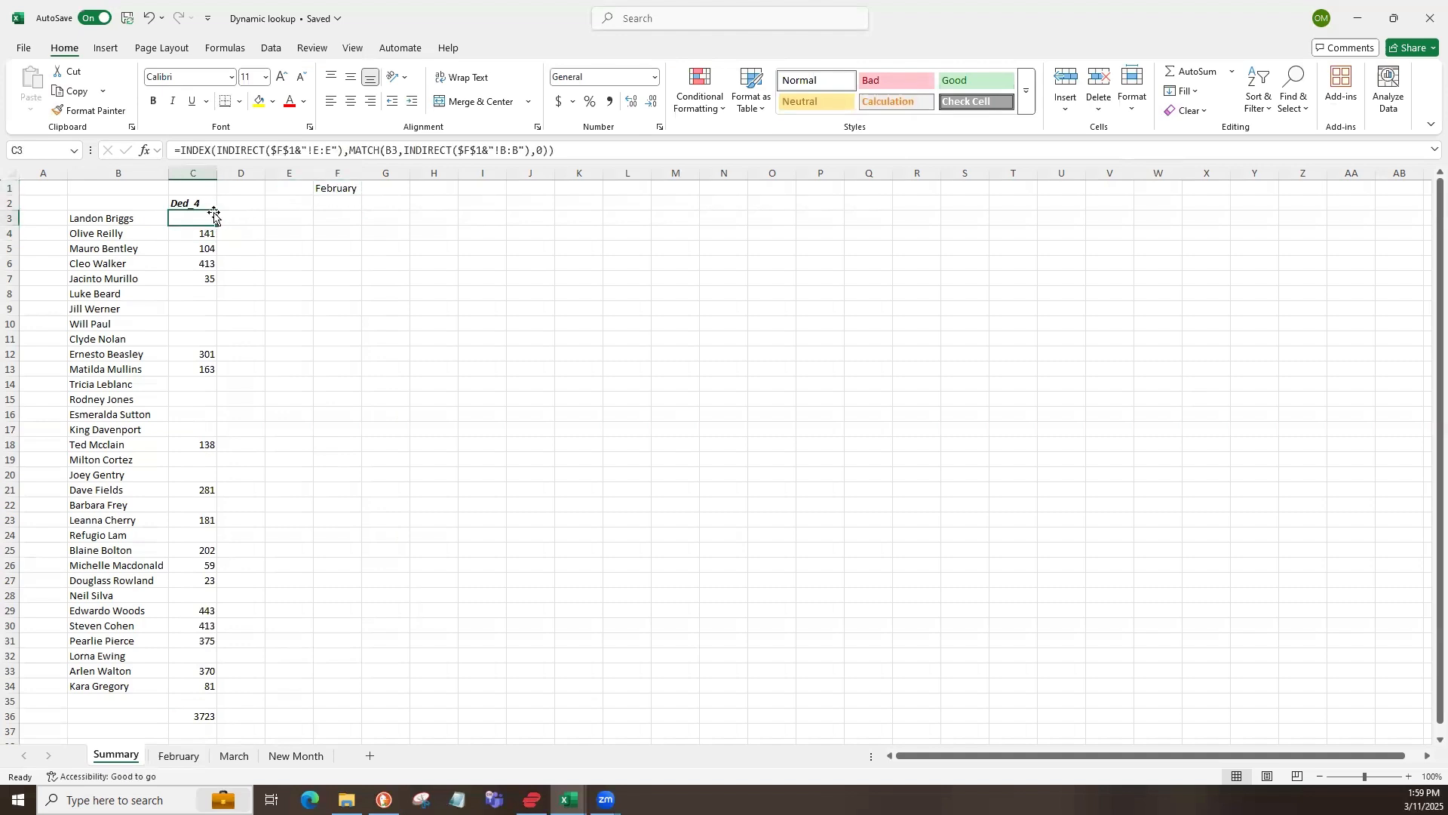
left_click(326, 191)
left_click(197, 215)
- Set the sheet name in F1 to March and check it against C3's formula
left_click(338, 189)
type("March")
left_click(194, 218)
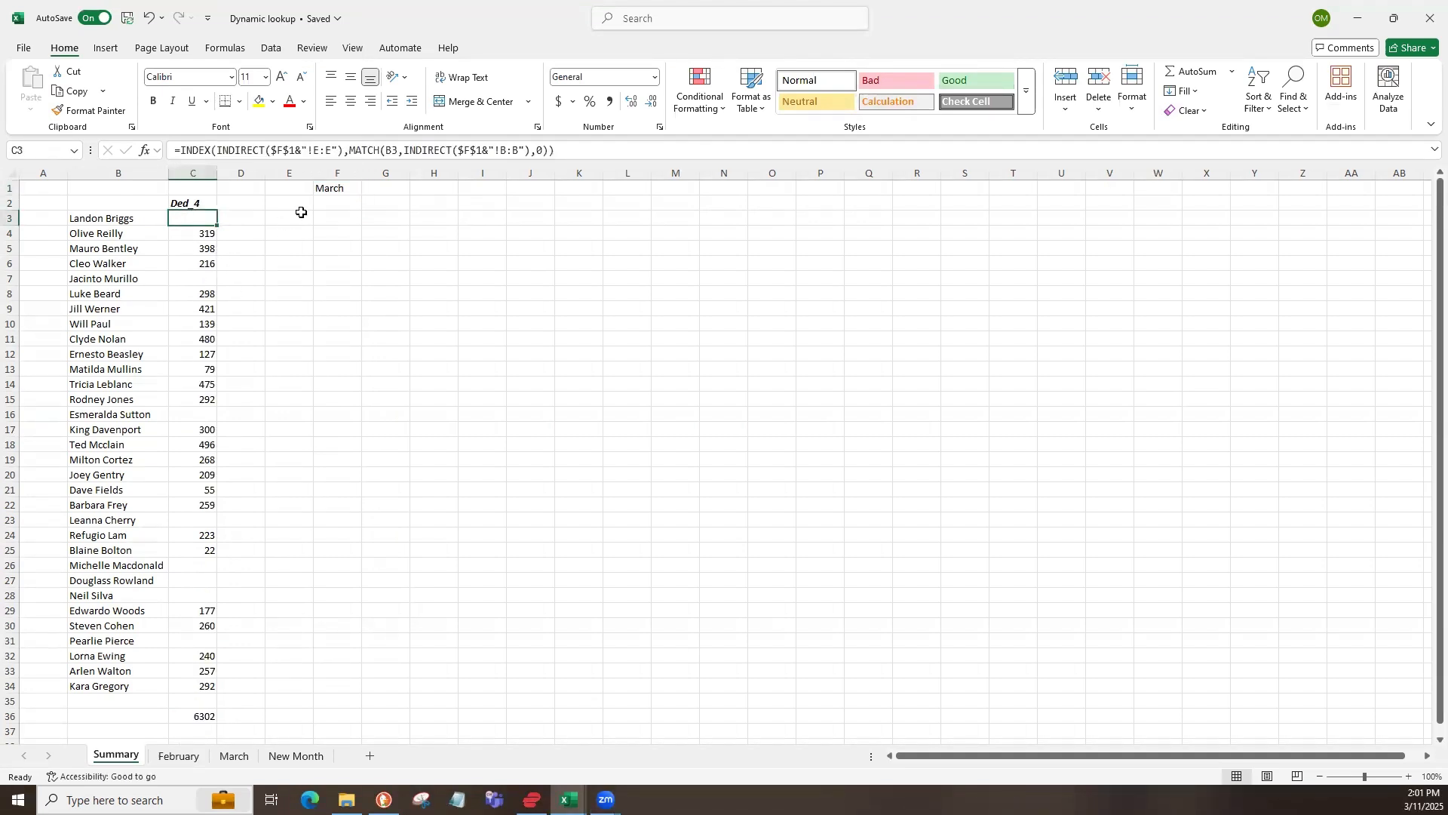
left_click(337, 191)
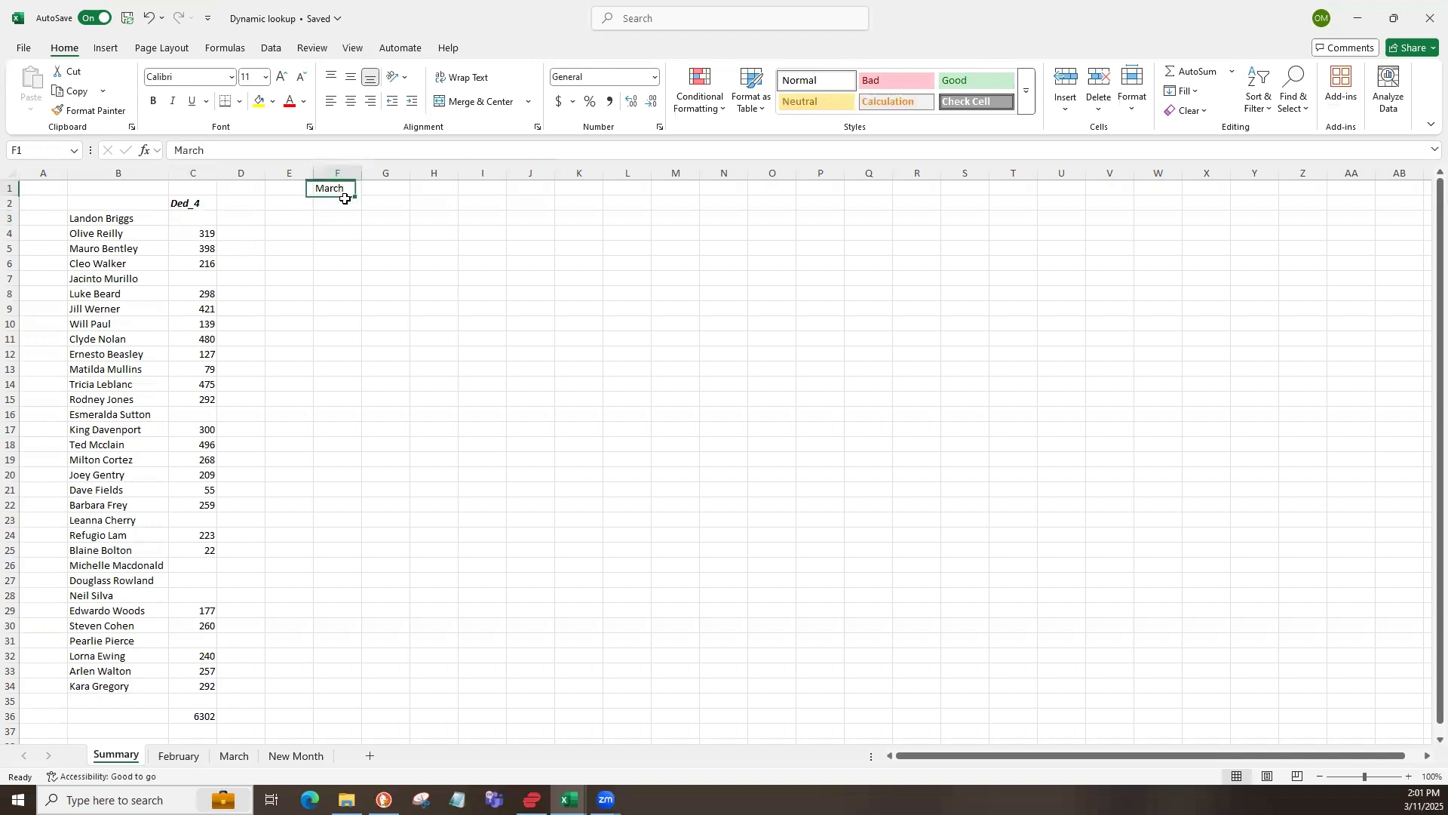
left_click(213, 221)
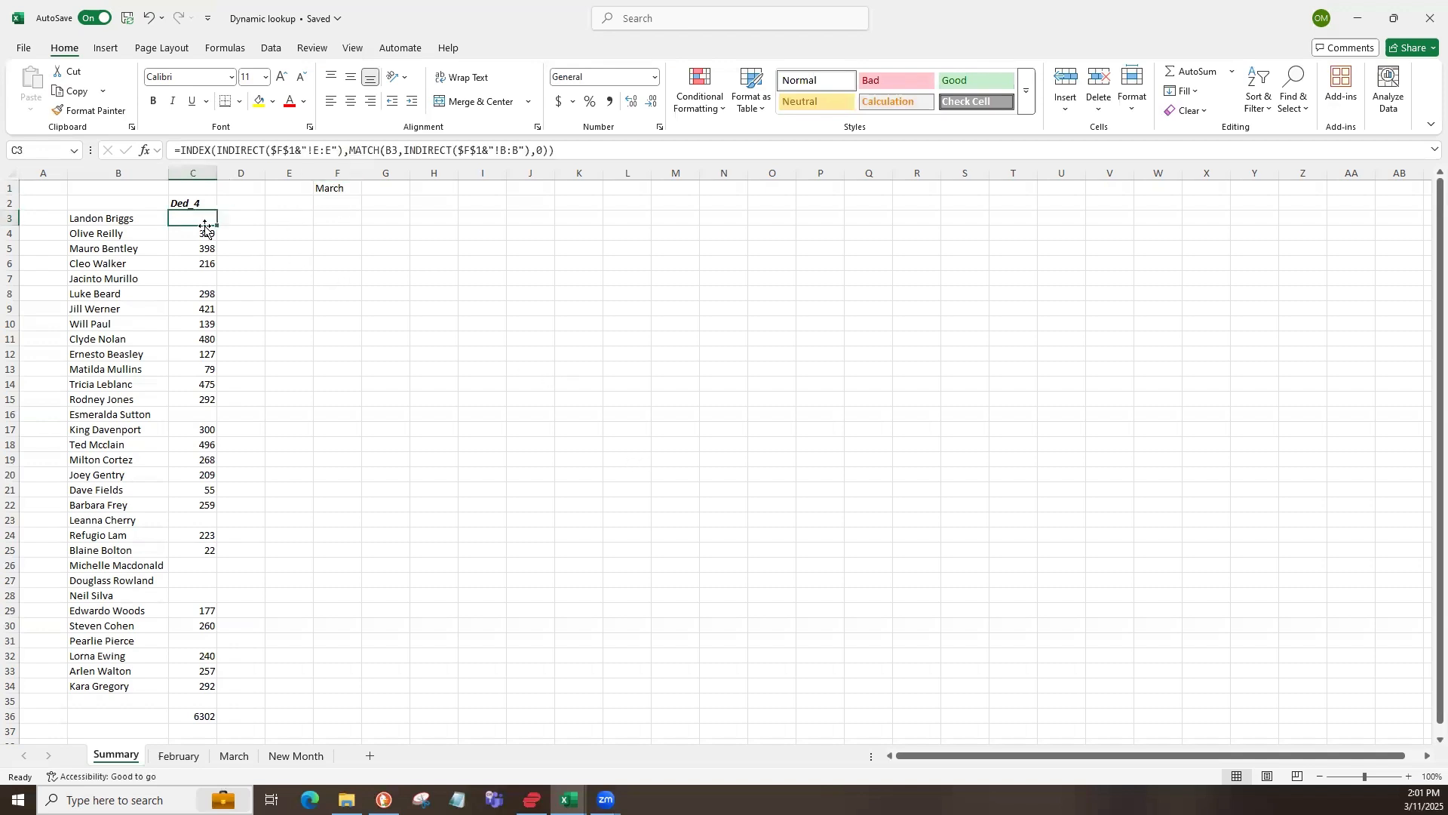
- Set the sheet name in F1 to February and review the lookup results in C3:C34
left_click(329, 187)
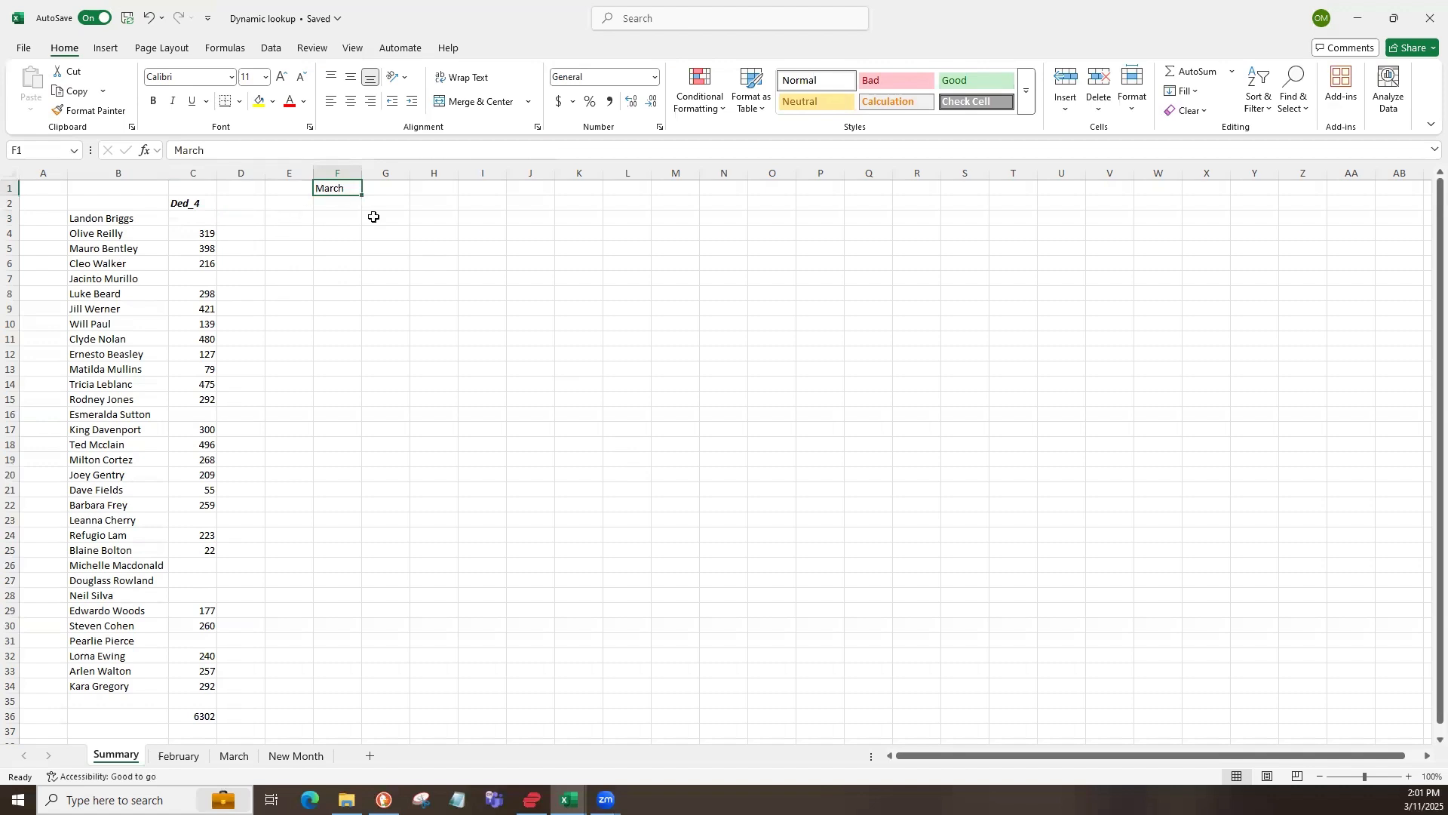
type("Fe")
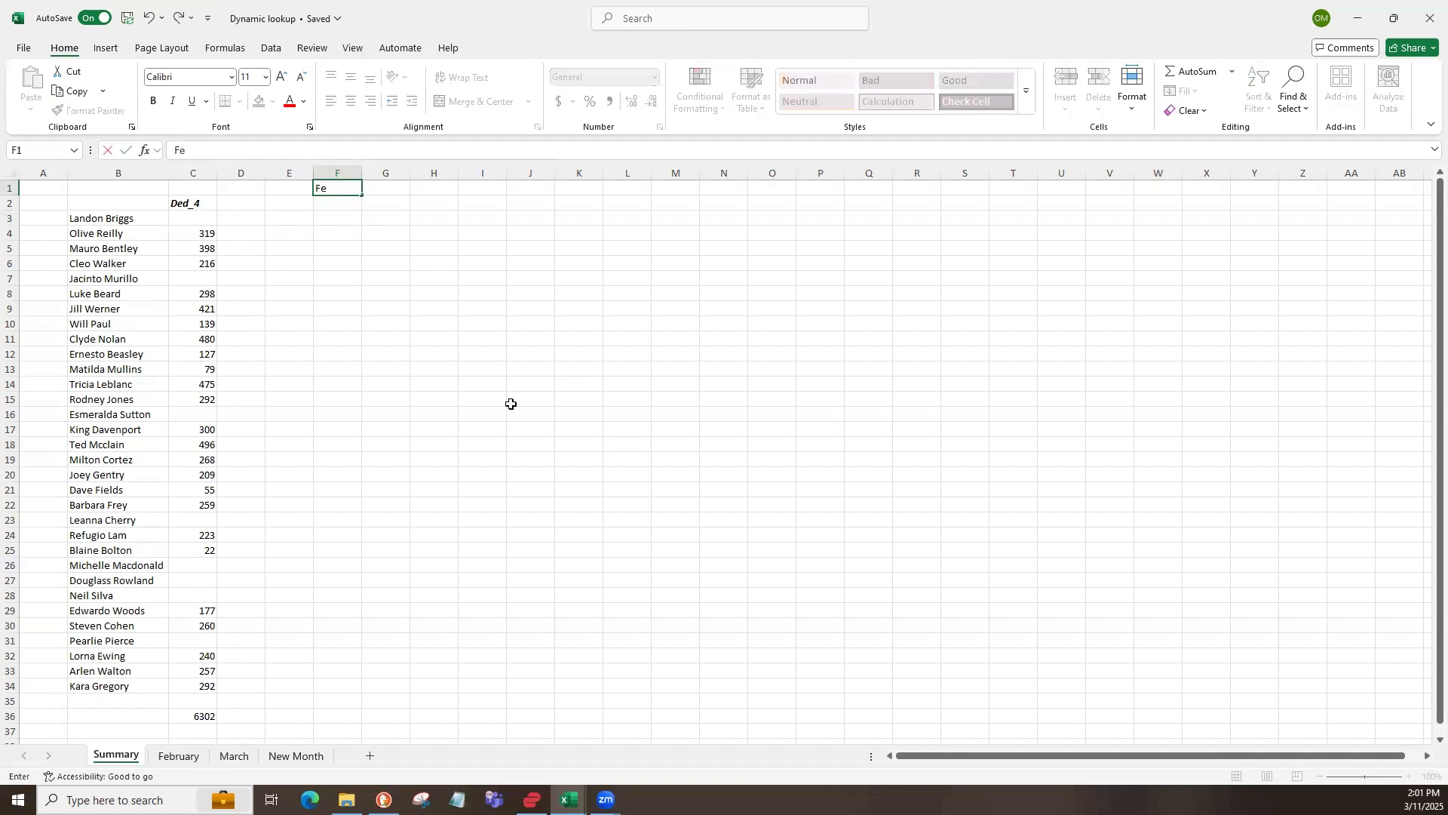
type("bruary")
key("Return")
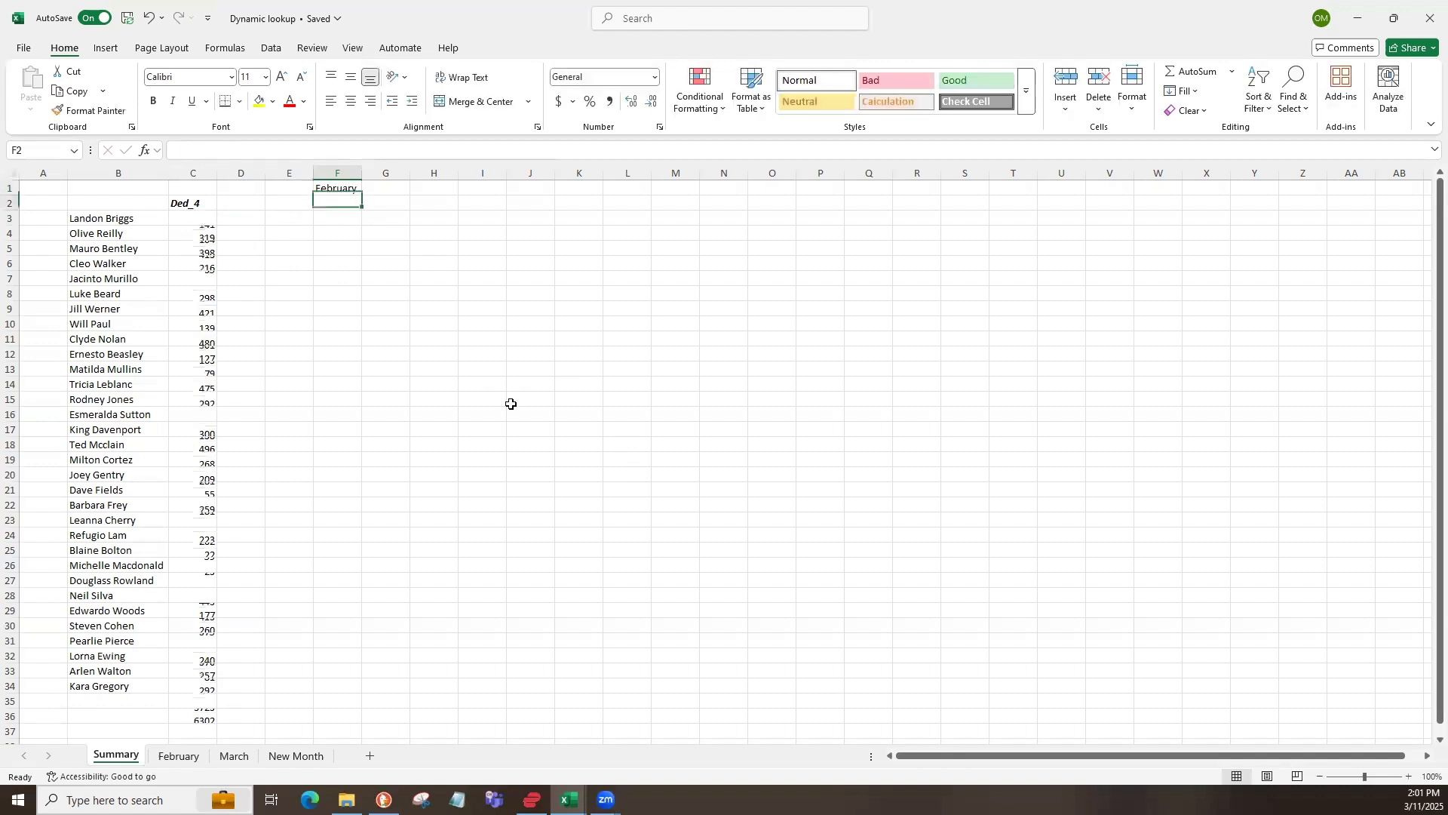
left_click(203, 219)
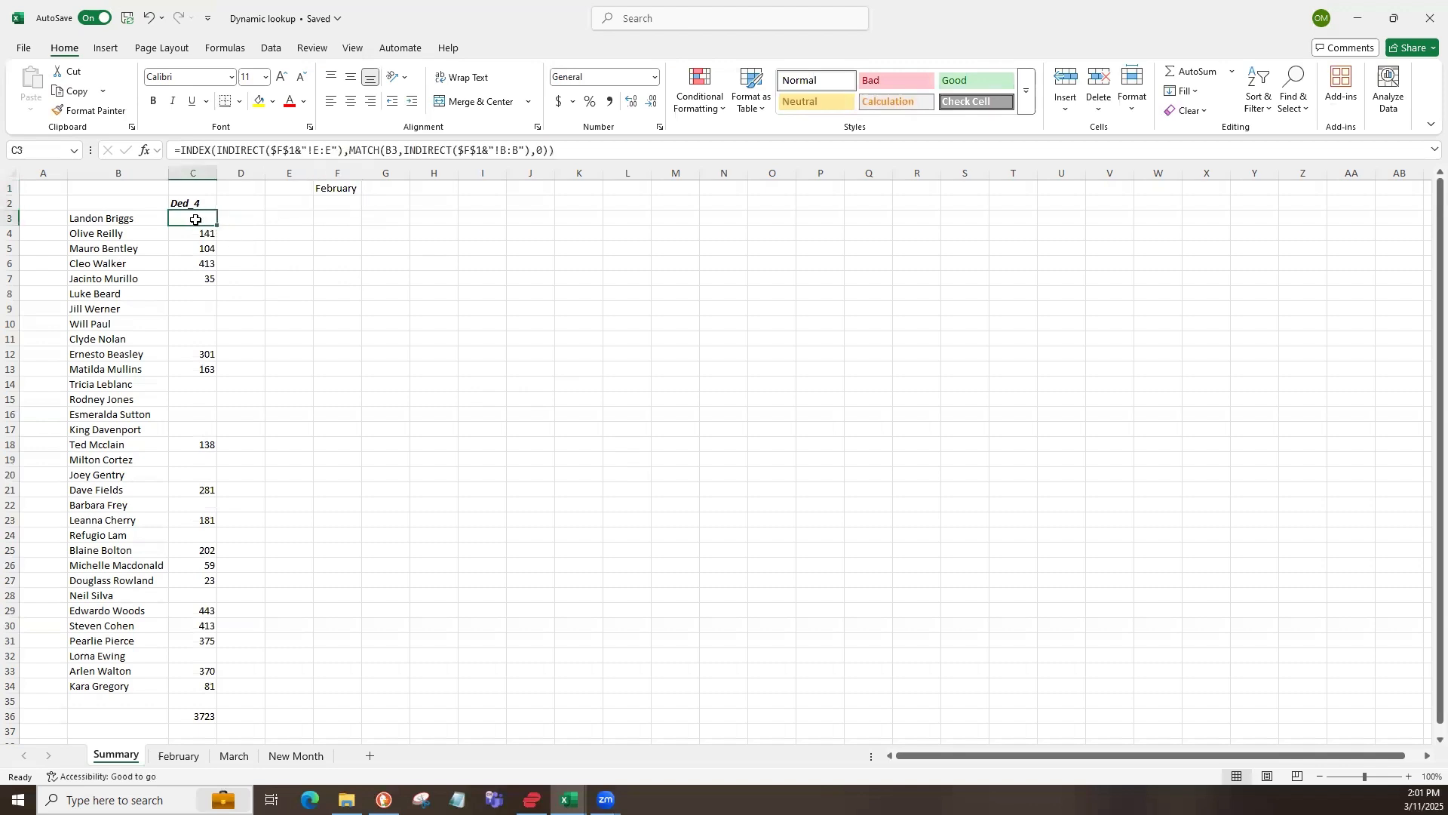
left_click_drag(203, 219, 198, 686)
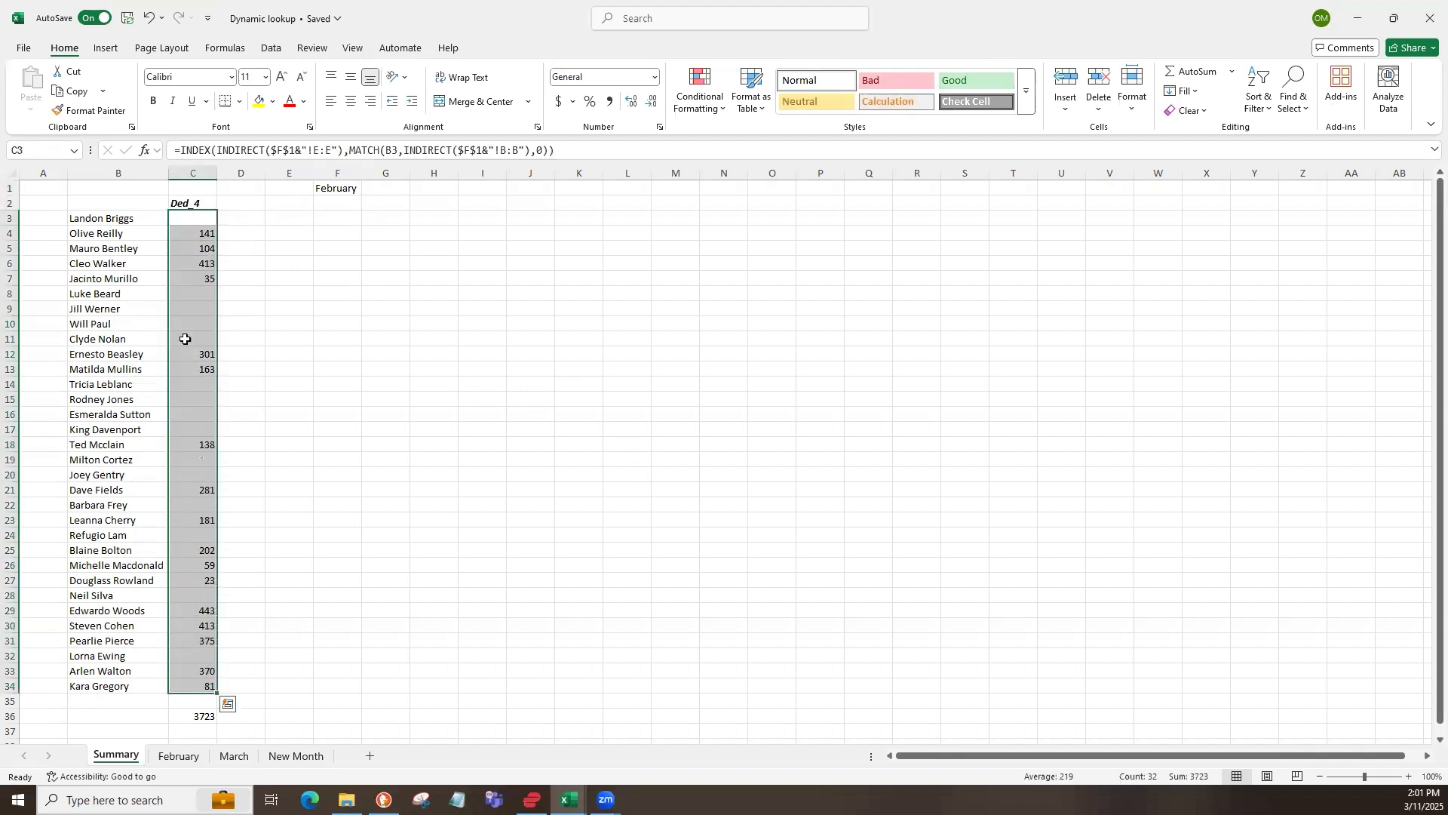
left_click(199, 217)
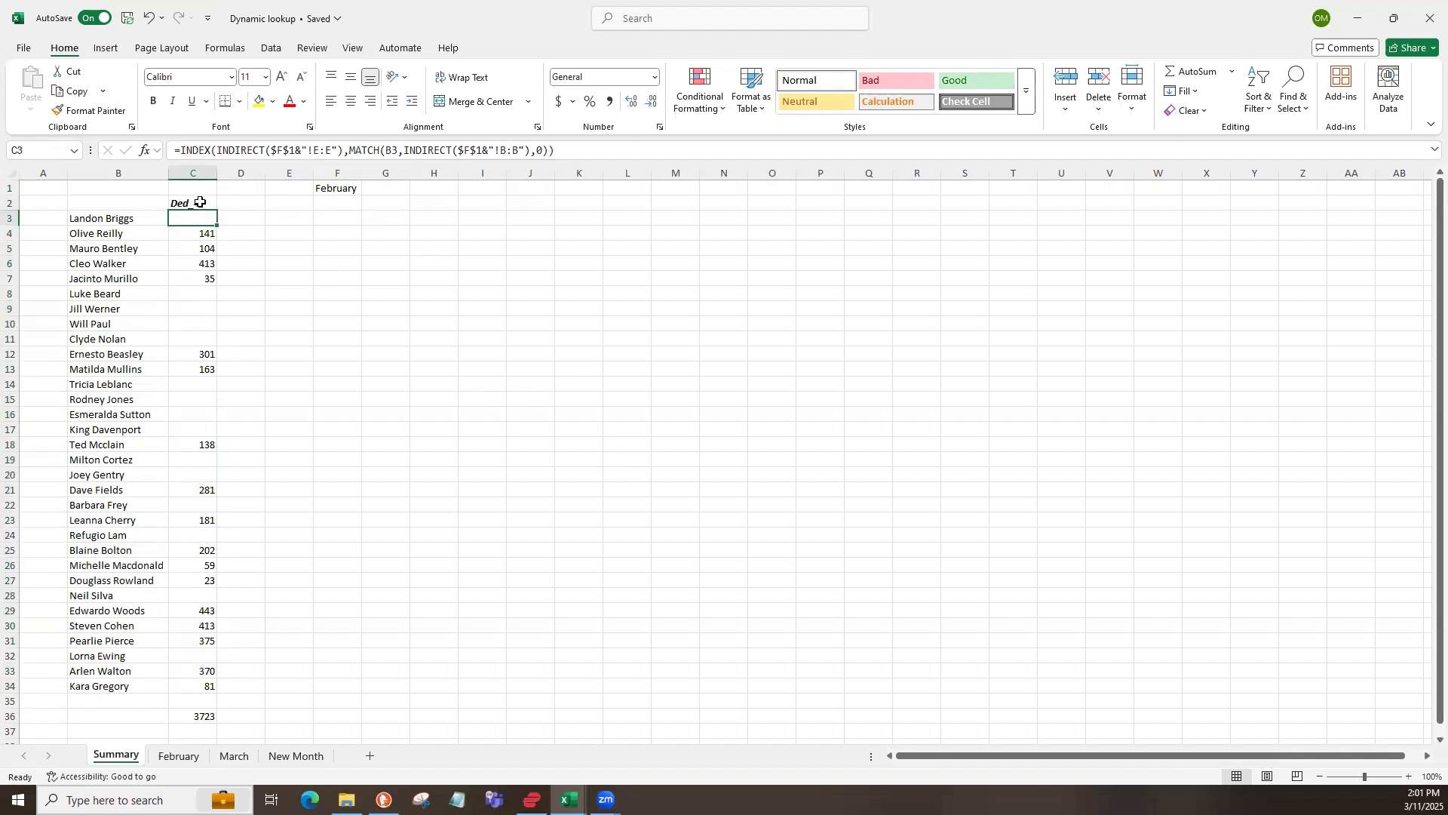
- Compare column E on the February sheet with column E and its header on the March sheet
left_click(182, 757)
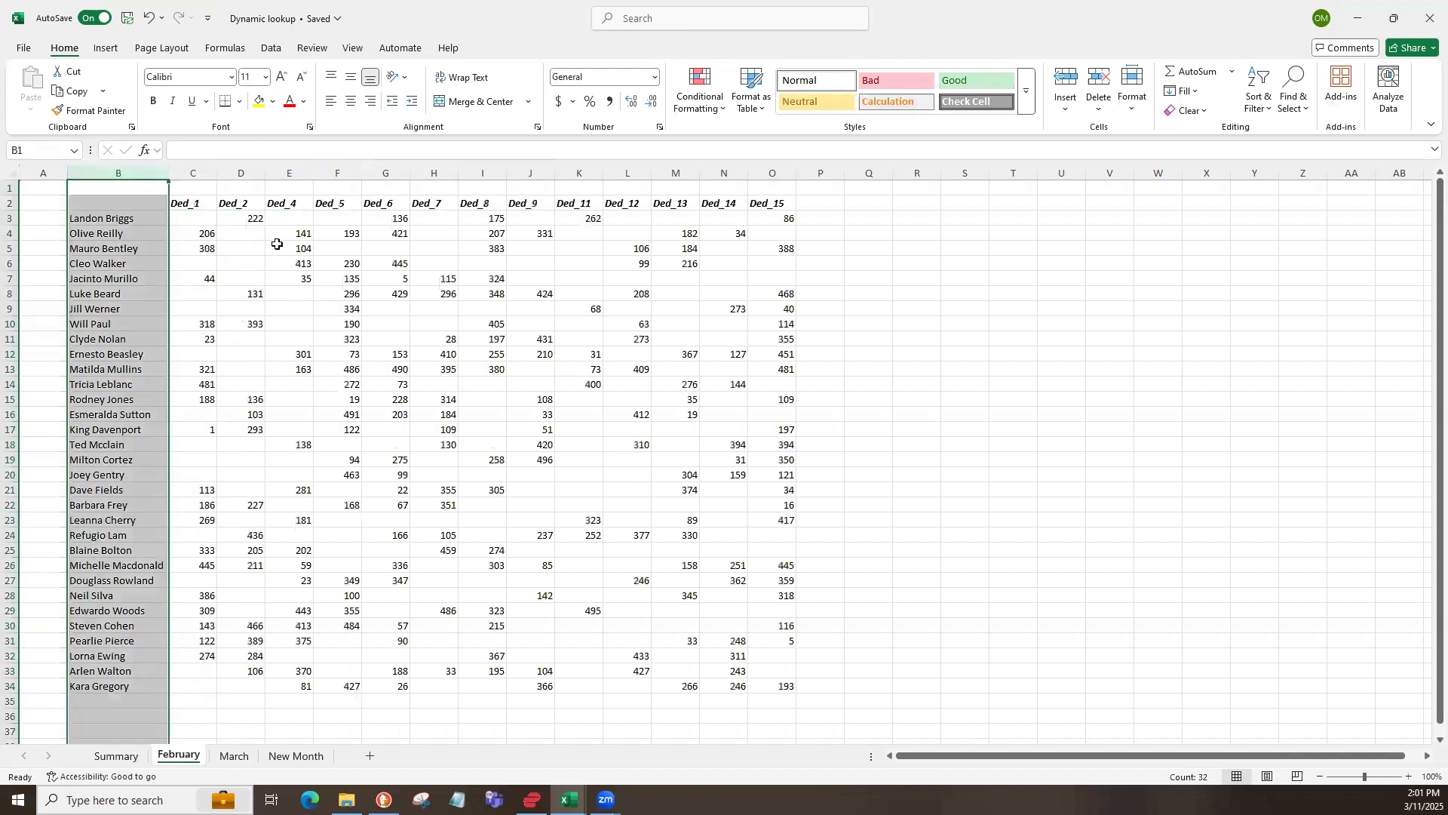
left_click(294, 174)
left_click(115, 755)
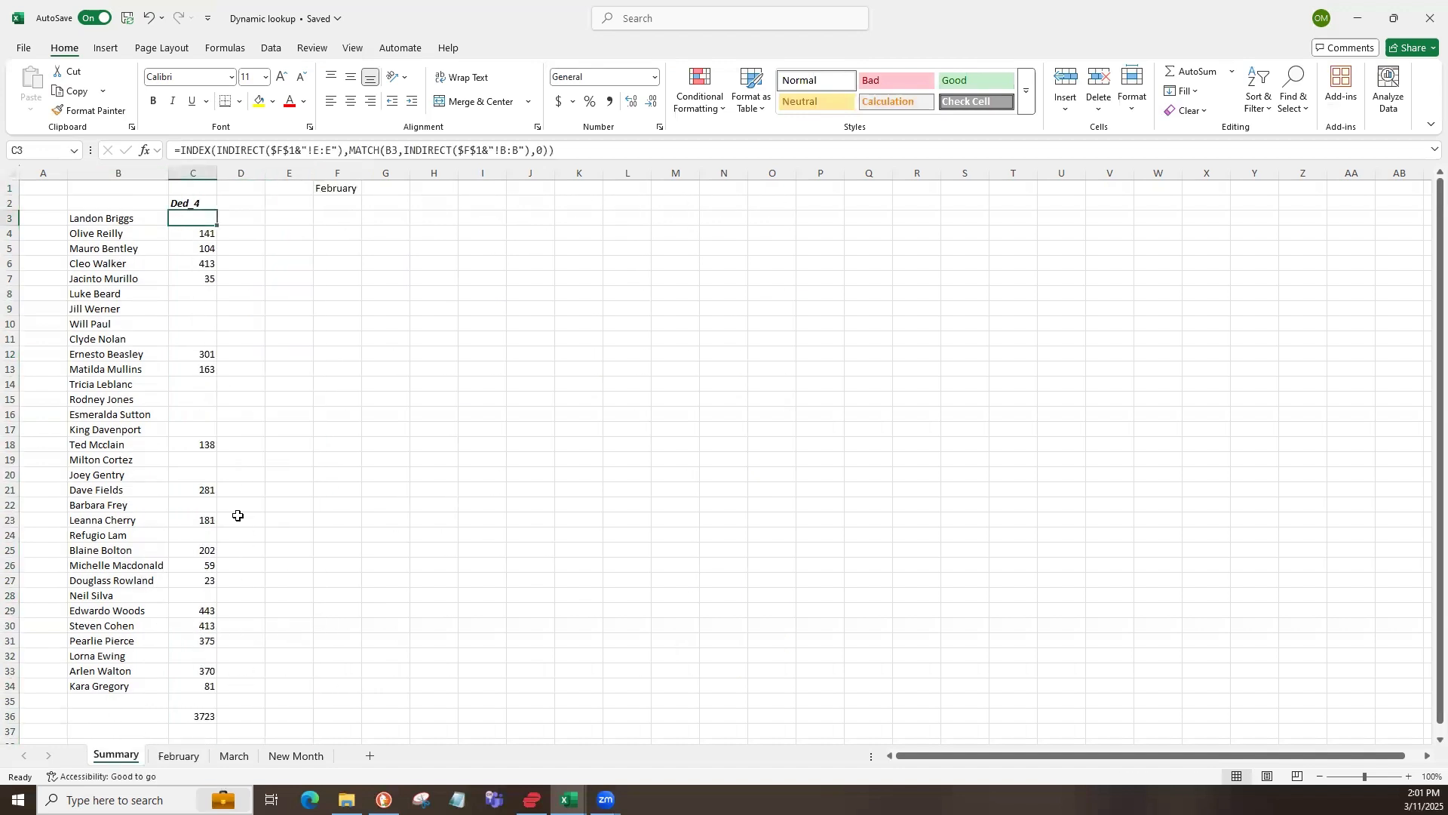
left_click(234, 757)
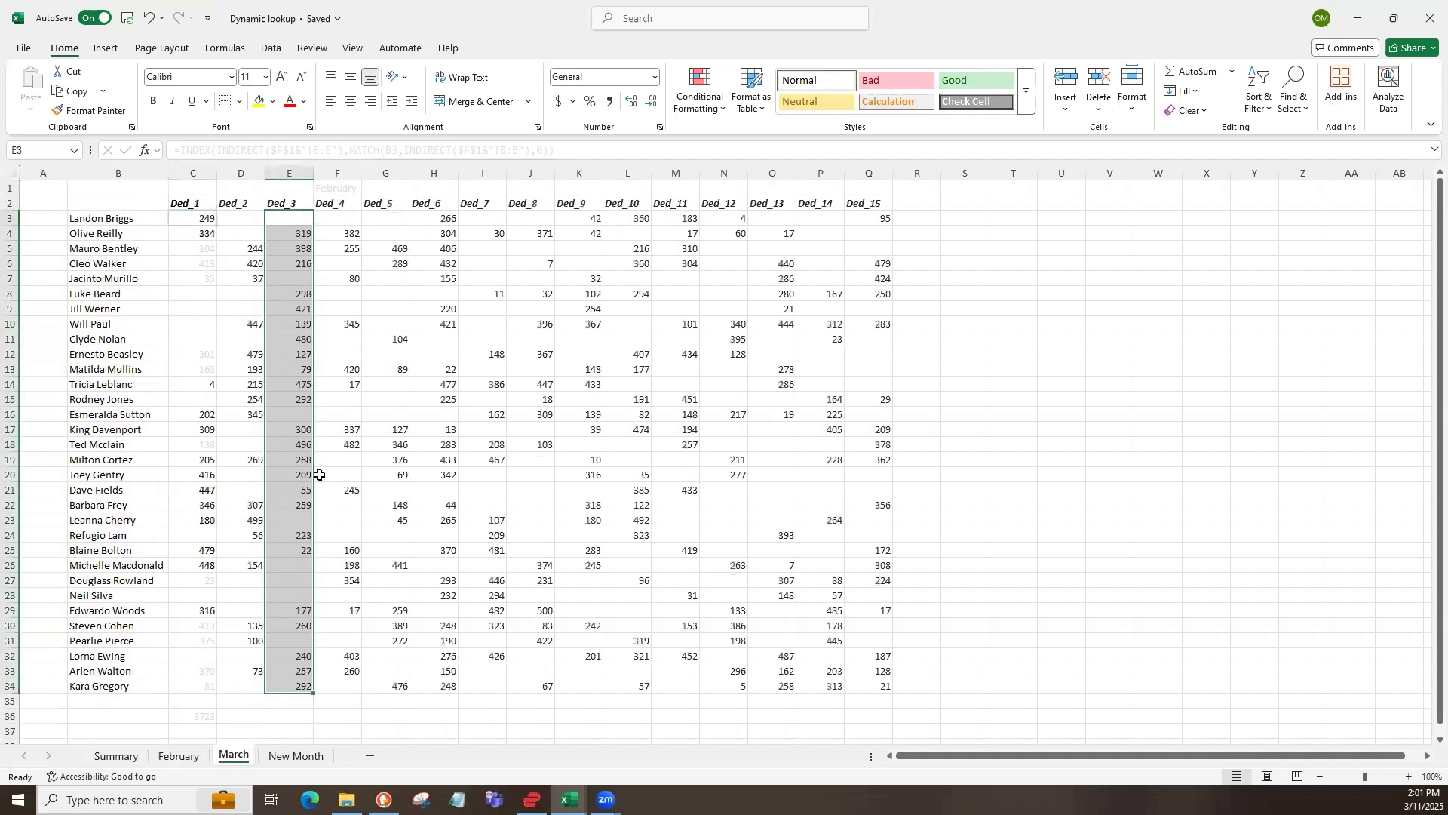
left_click(293, 175)
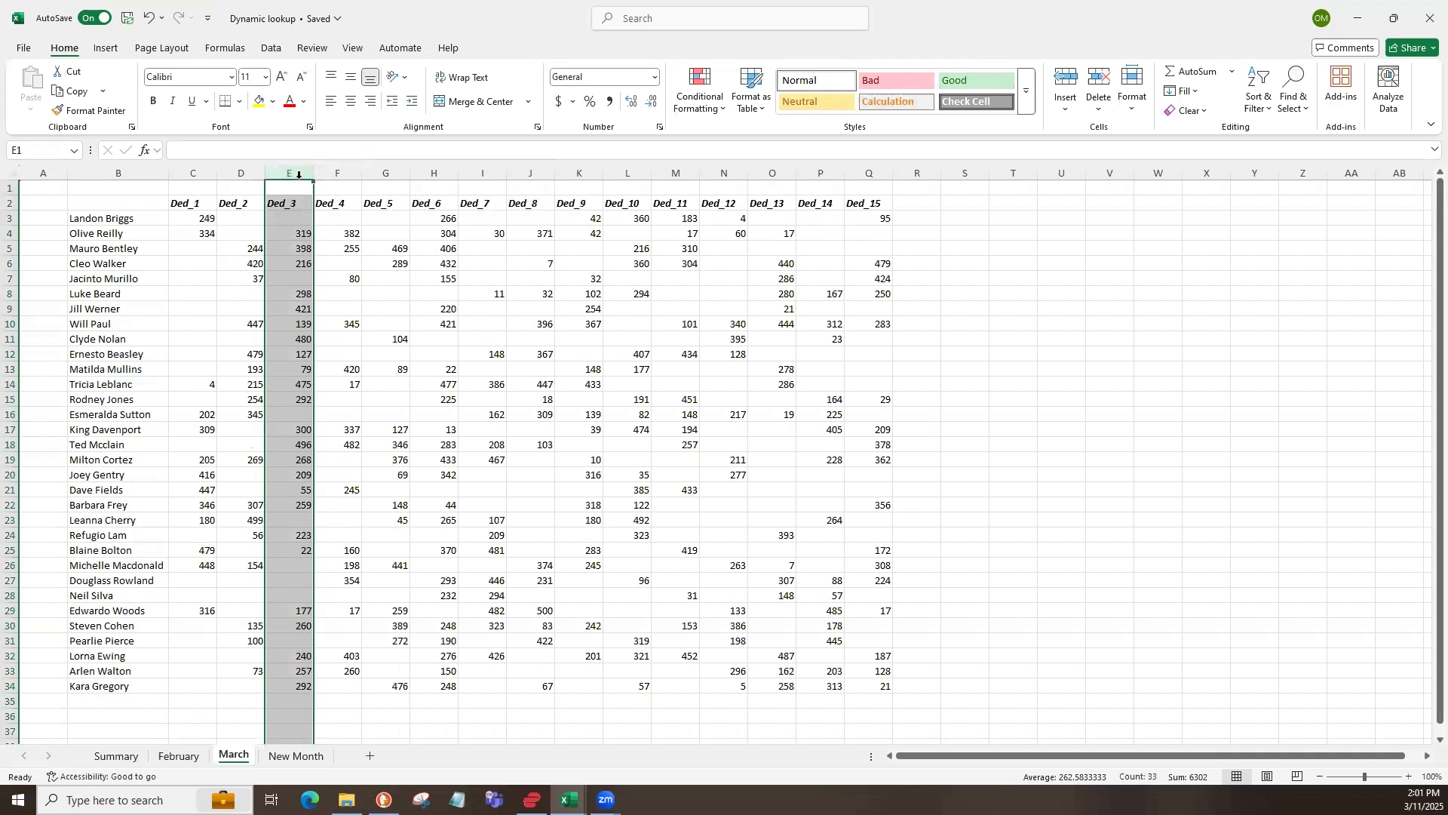
left_click(295, 233)
left_click(292, 204)
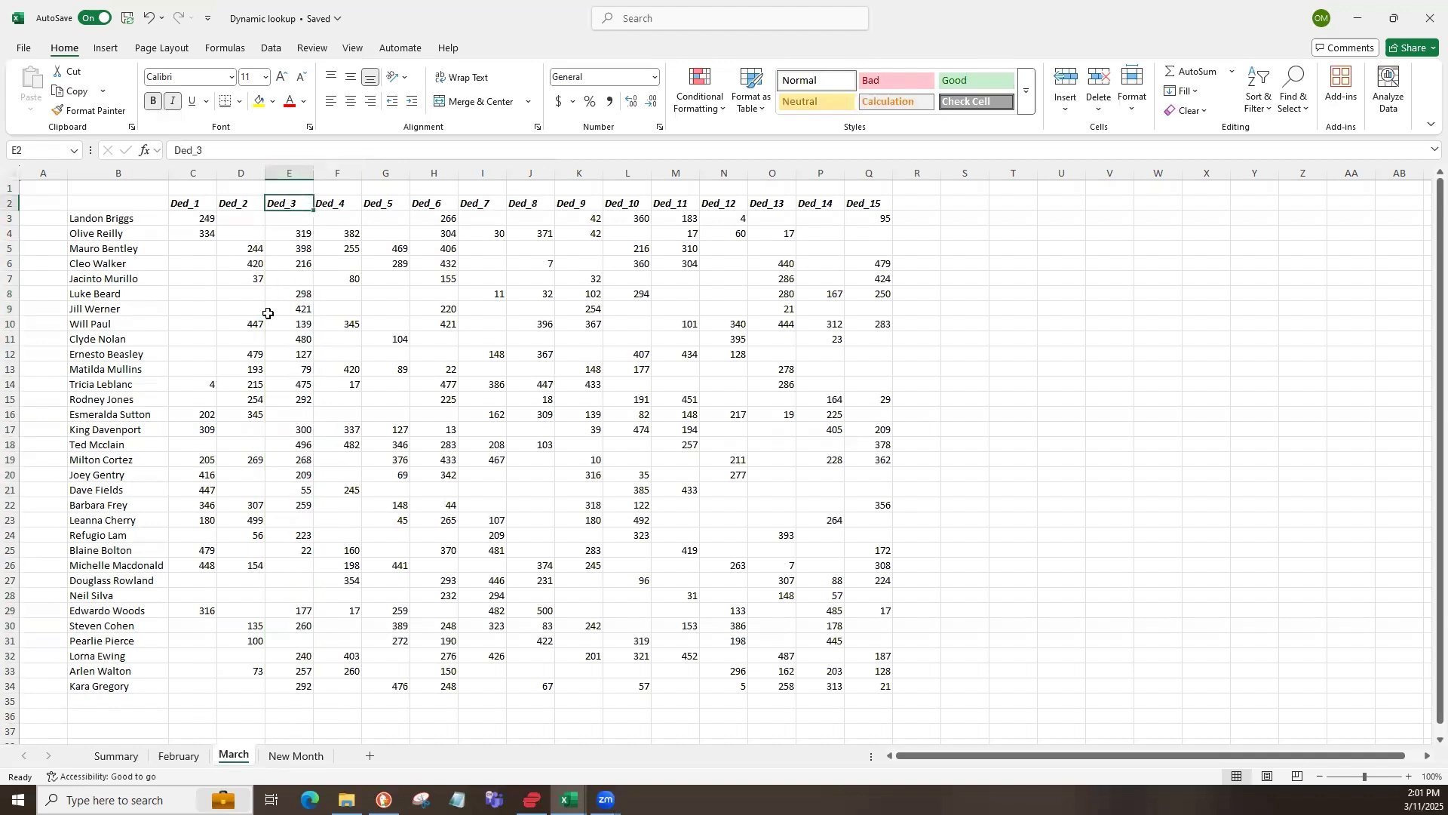
- Check the Ded_4 header in C2 of the Summary sheet against column E and its header on the February sheet
left_click(116, 756)
left_click(204, 247)
left_click(201, 216)
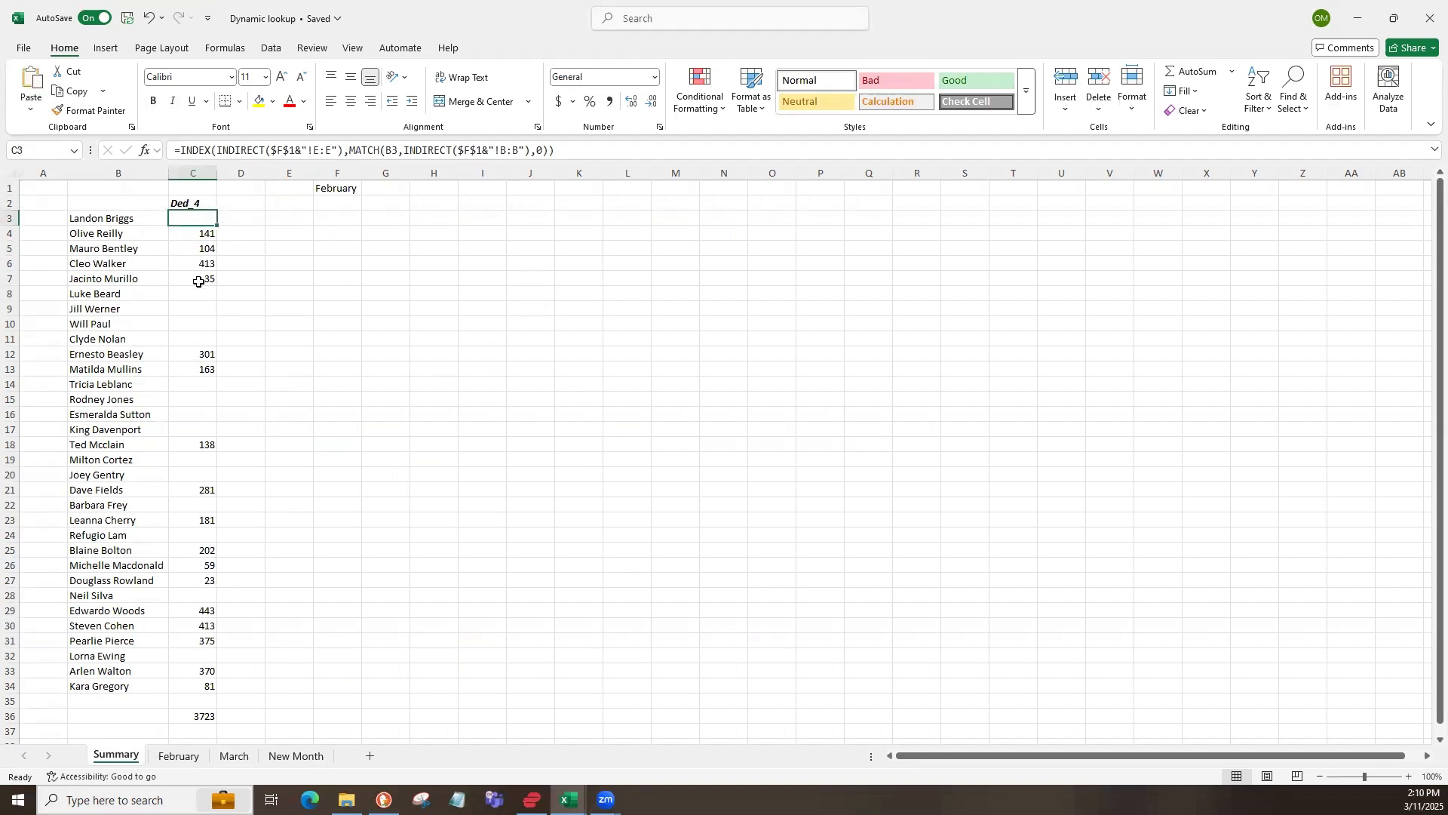
left_click(194, 202)
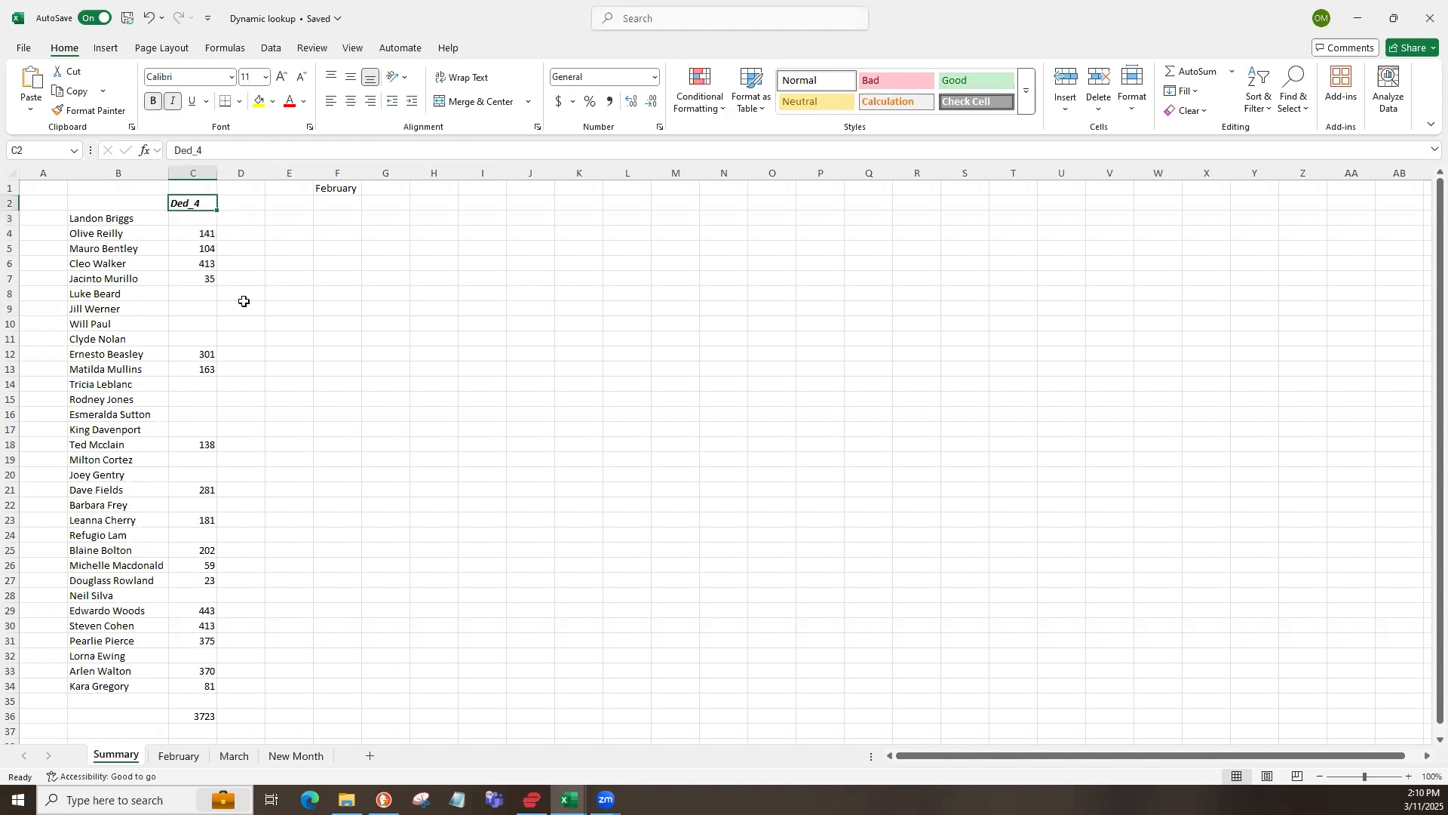
left_click(184, 755)
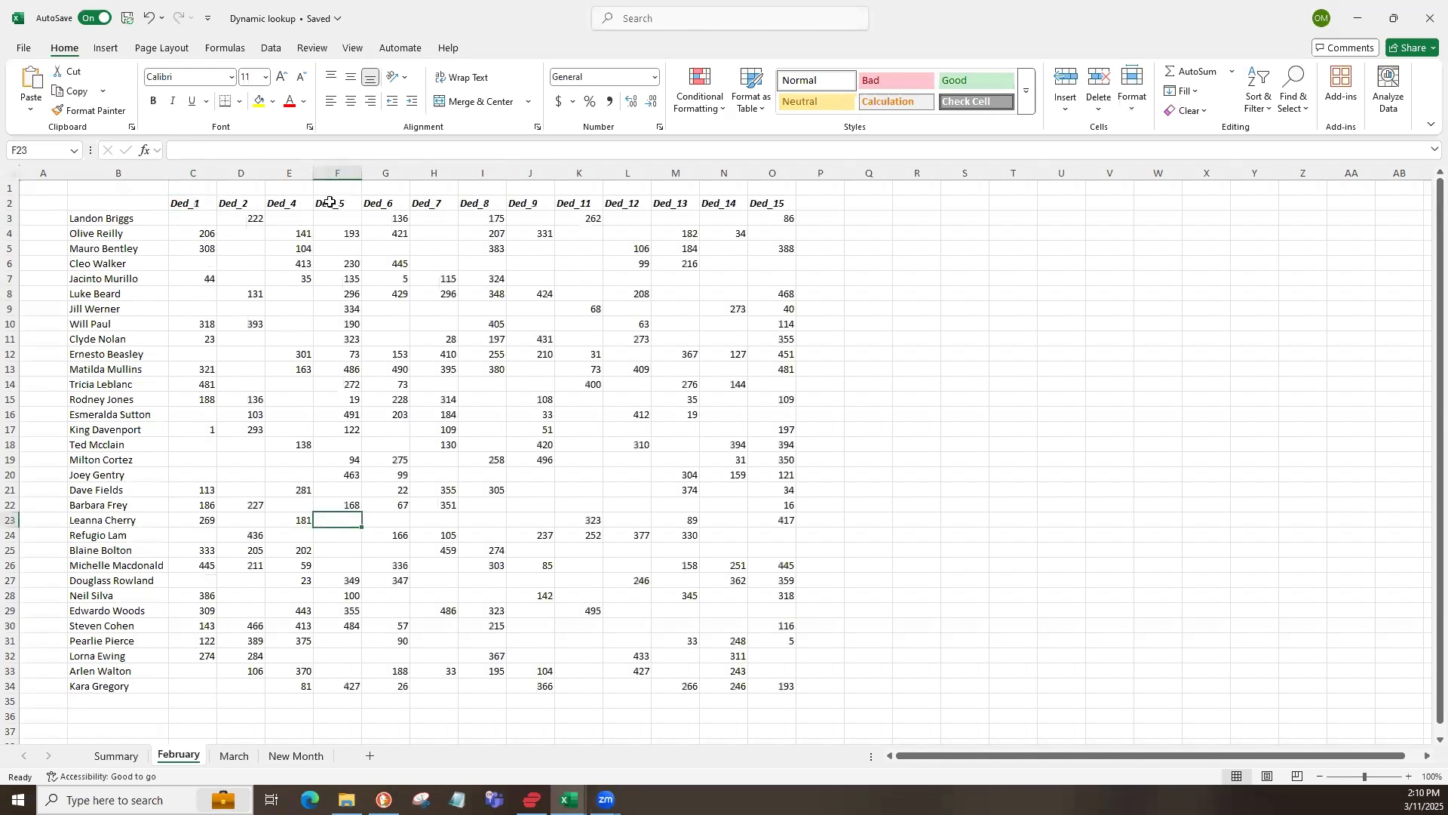
left_click(290, 204)
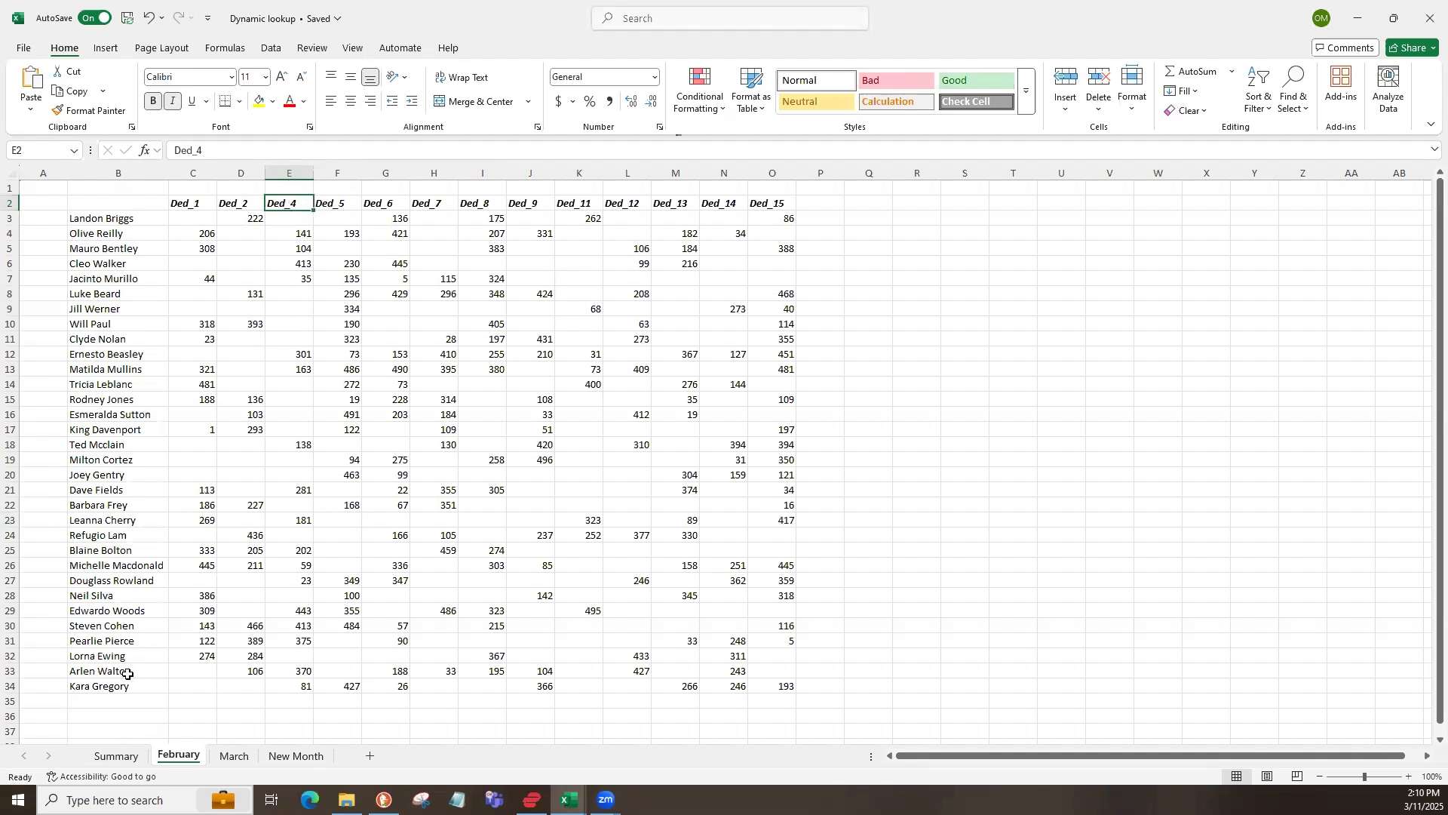
left_click(290, 174)
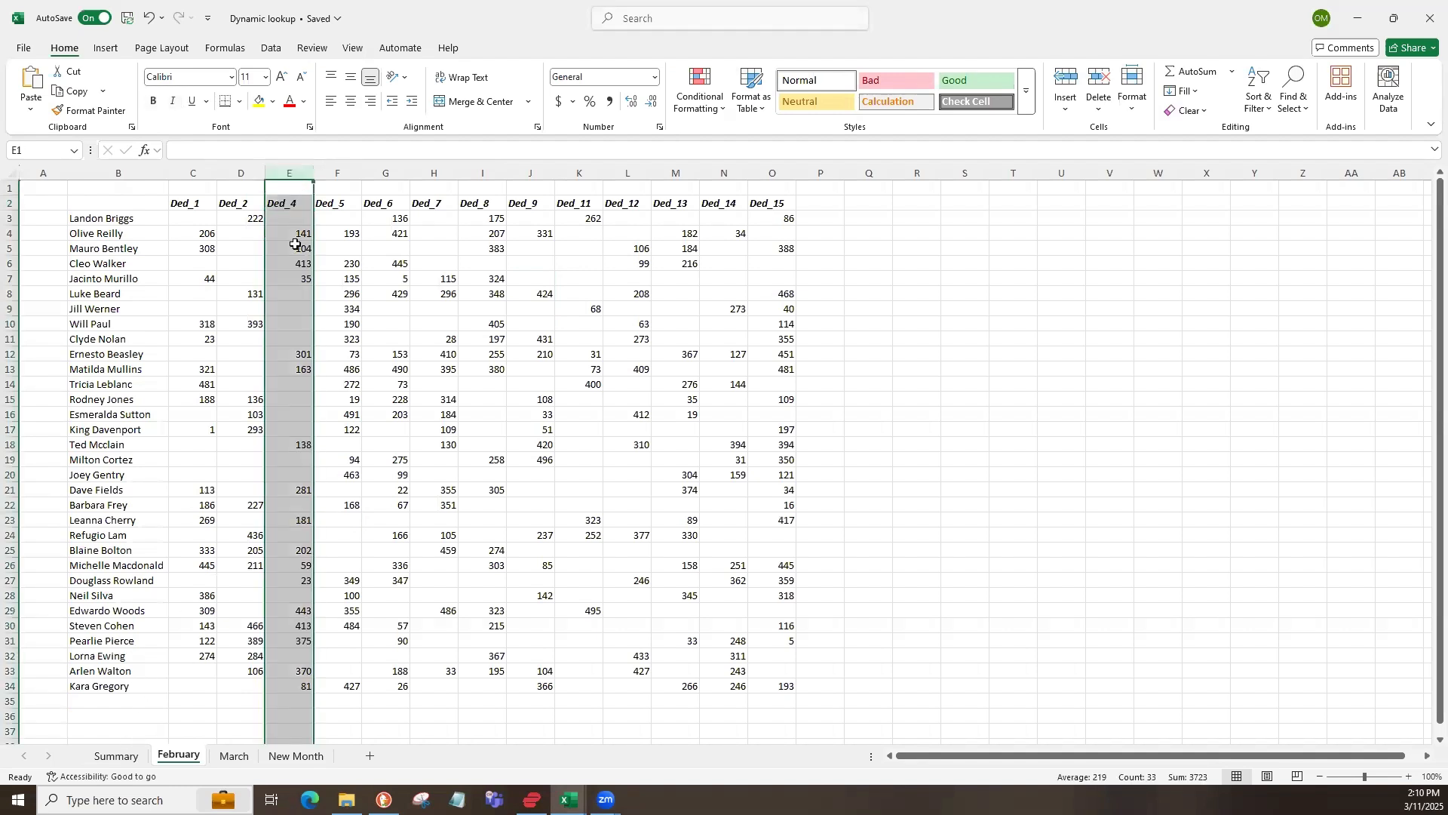
left_click(295, 200)
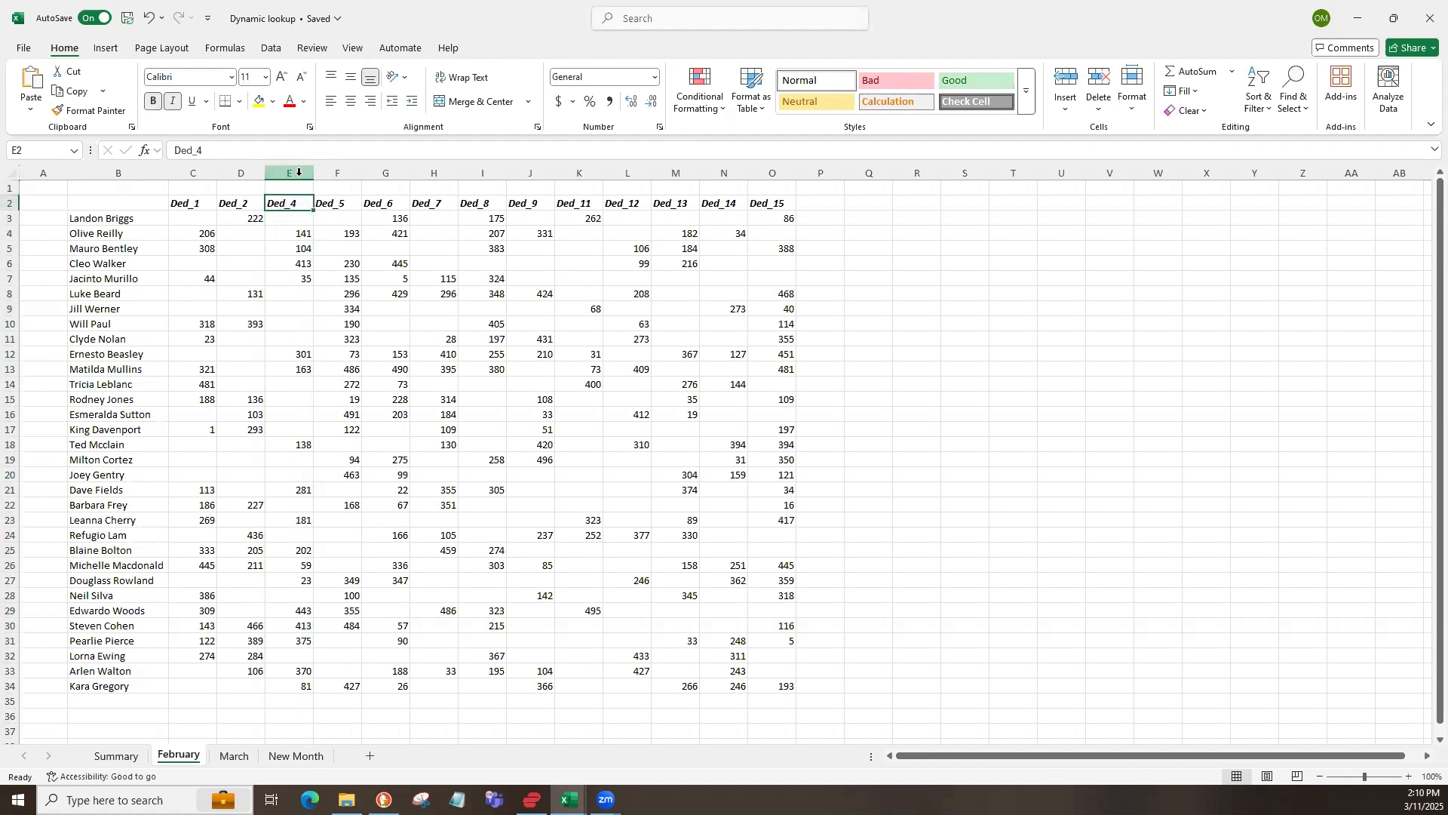
left_click(116, 755)
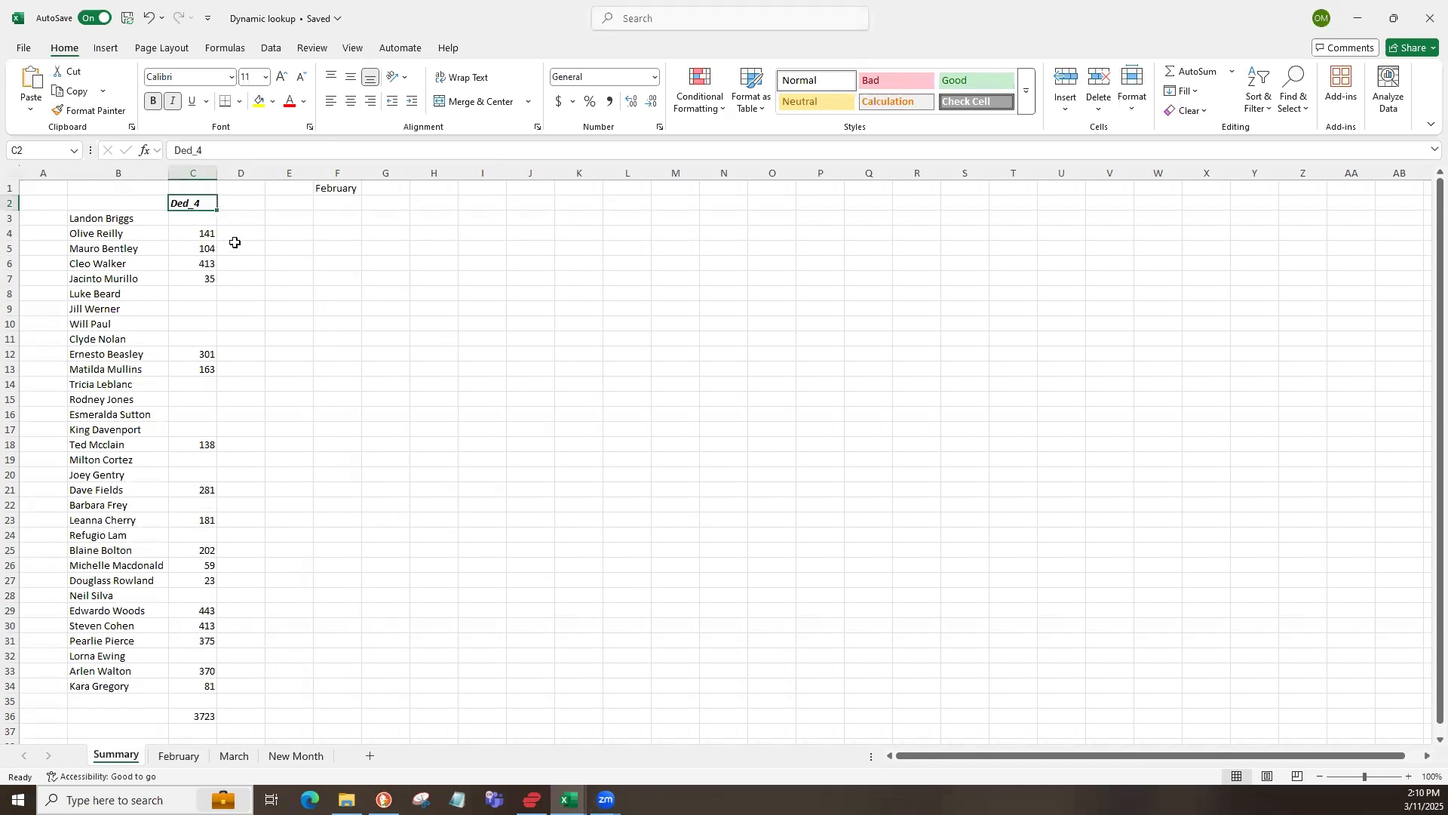
- Enter the template formula =SUBSTITUTE(ADDRESS(1, MATCH(lookup_value, lookup_range, 0), 4), "1", "") in J3 of the Summary sheet
left_click(533, 217)
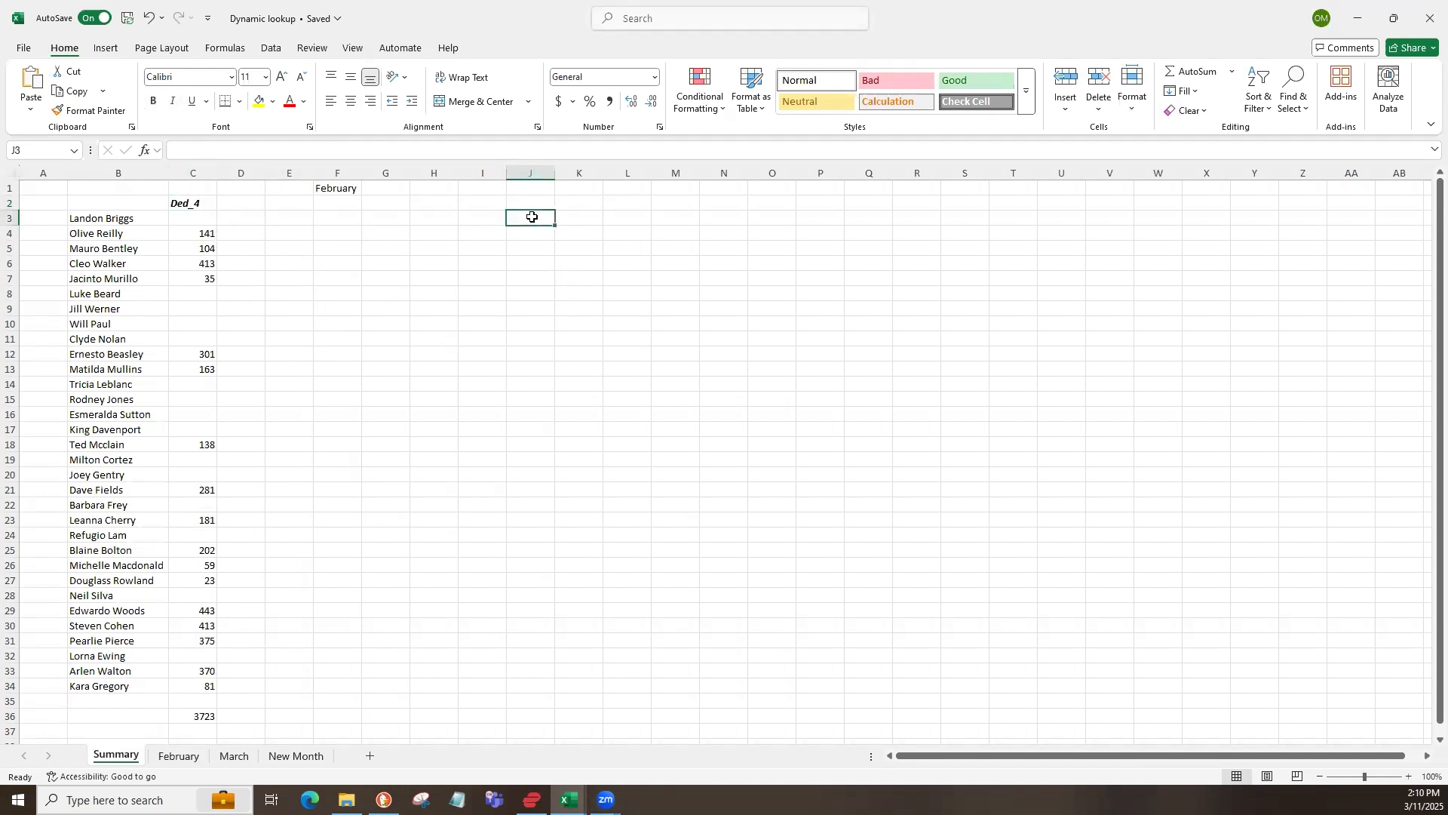
key("alt+Tab")
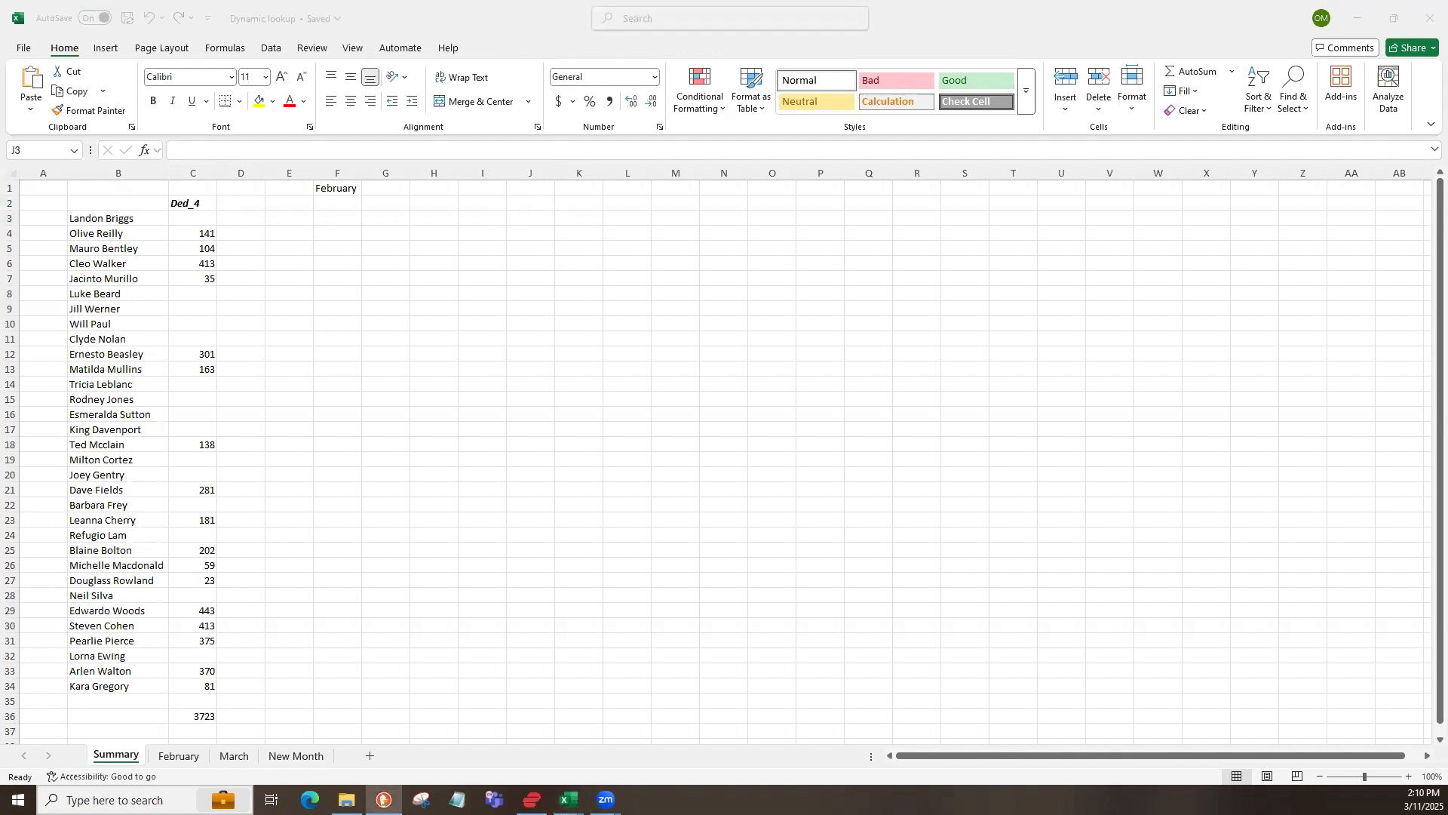
key("alt+Tab")
left_click(477, 148)
type("=SUBSTITUTE(ADDRESS(1, MATCH(lookup_value, lookup_range, 0), 4), \"1\", \"\")")
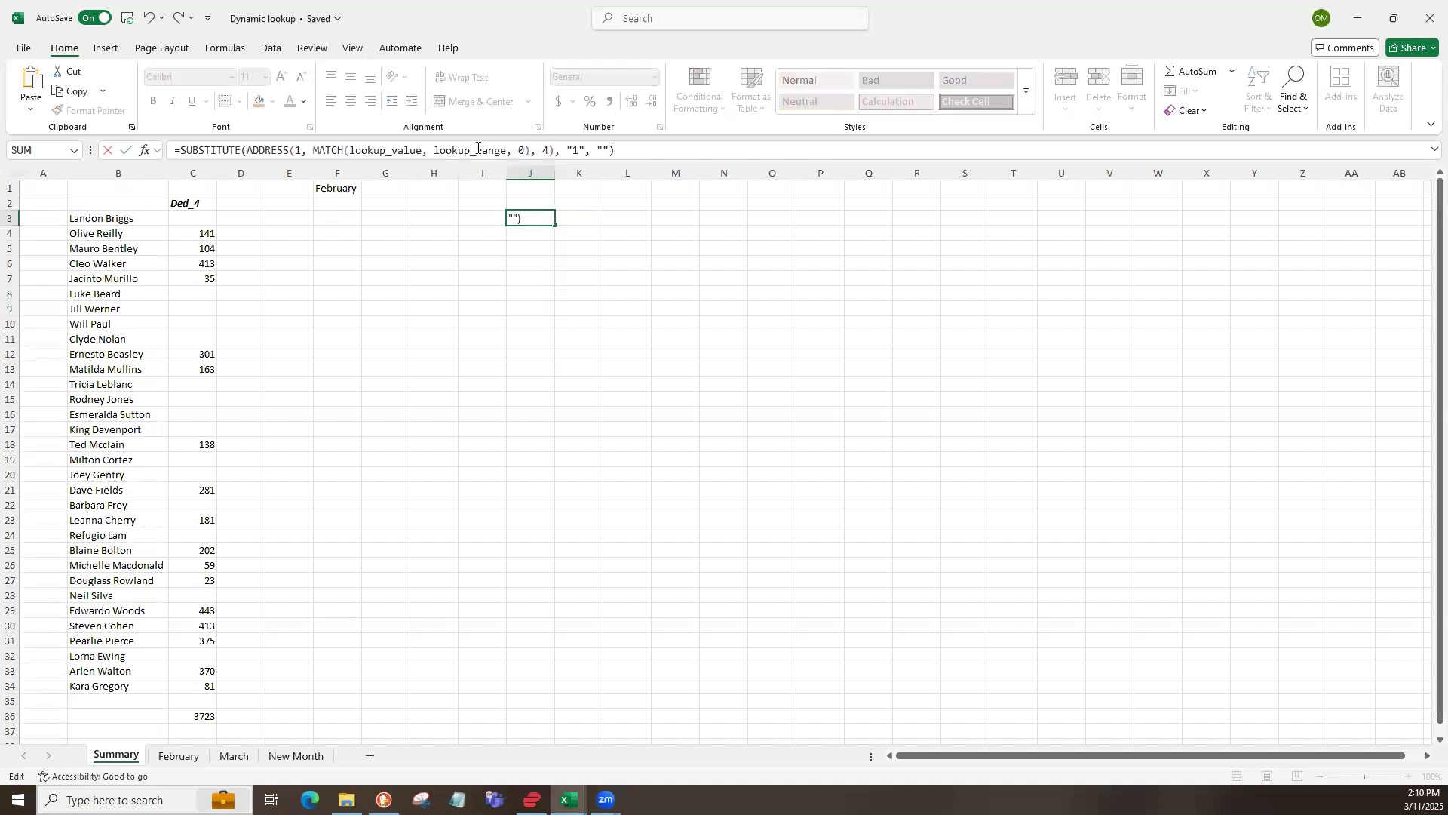
key("Return")
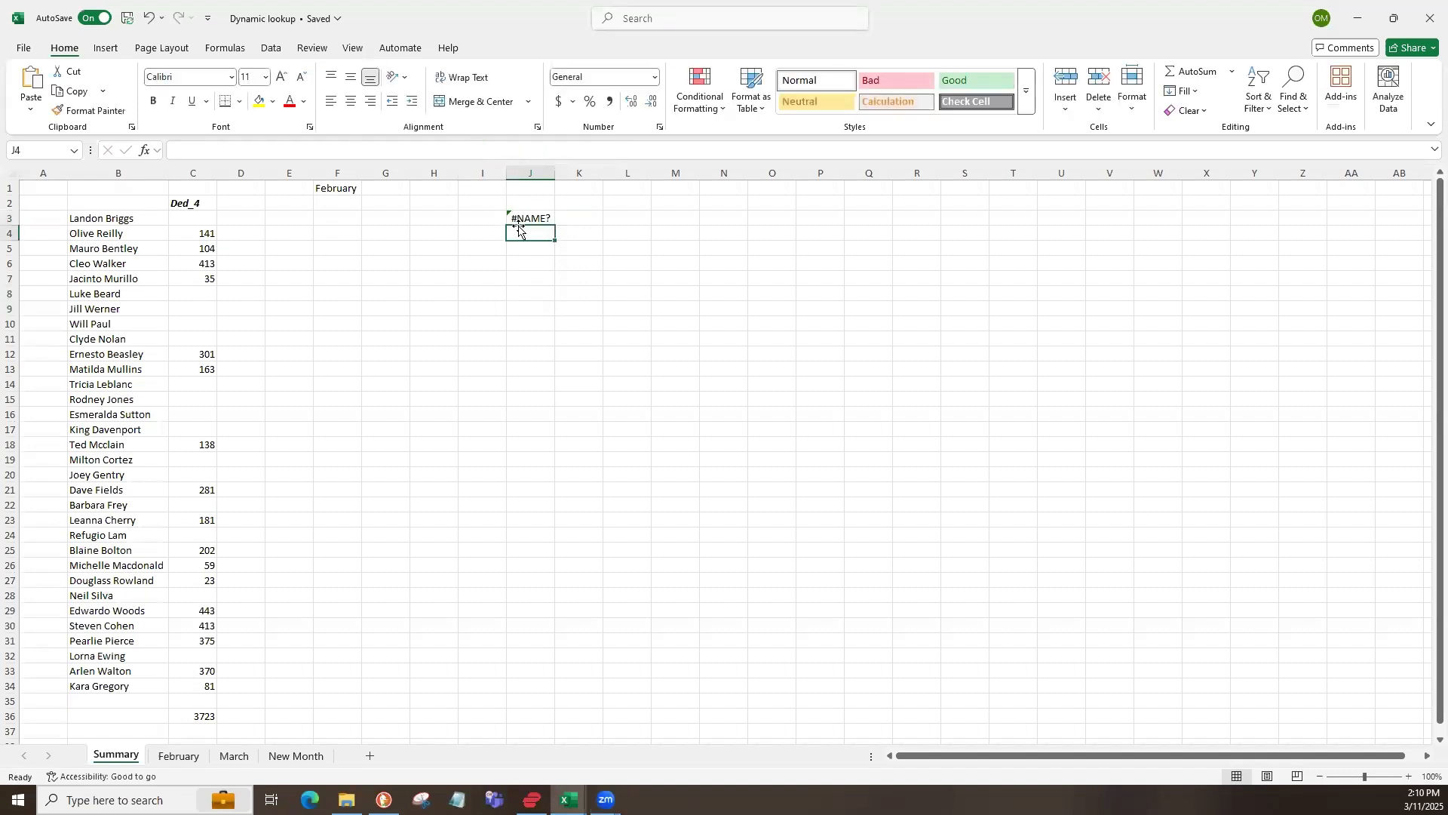
- Turn the SUBSTITUTE formula in J3 into plain reference text by removing its leading equals sign
left_click(518, 222)
left_click(179, 148)
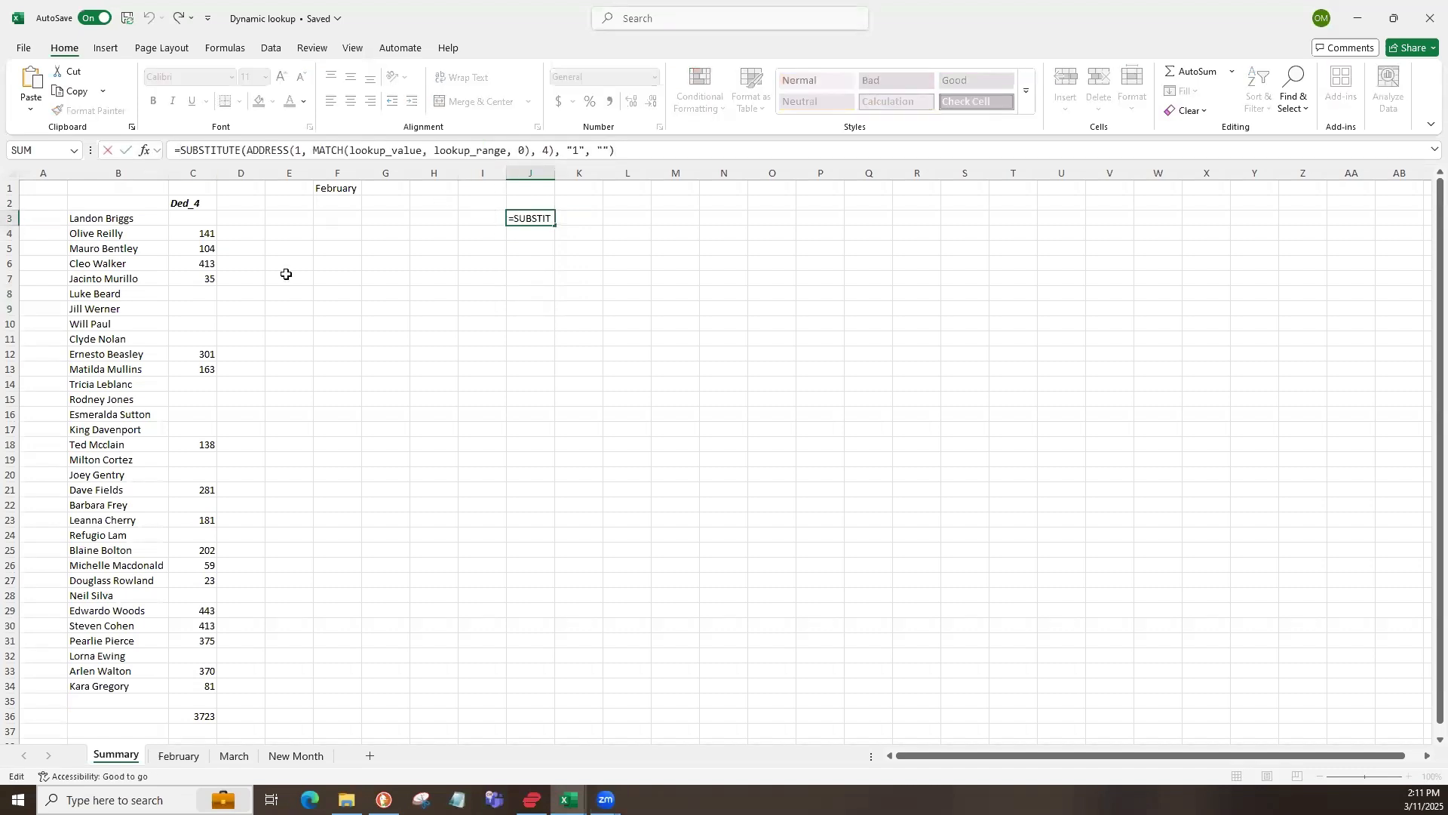
key("BackSpace")
key("Return")
key("Up")
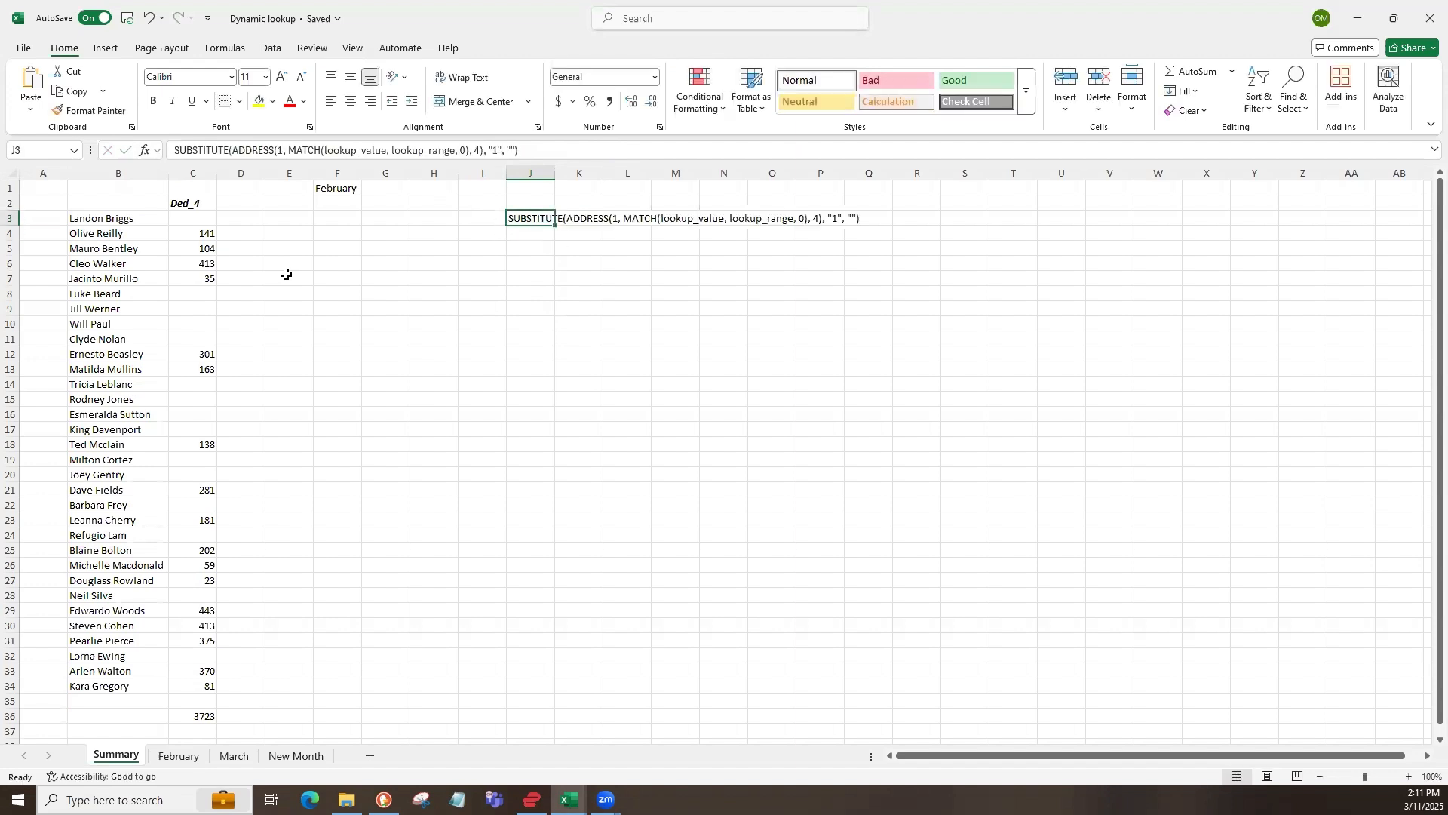
left_click(636, 340)
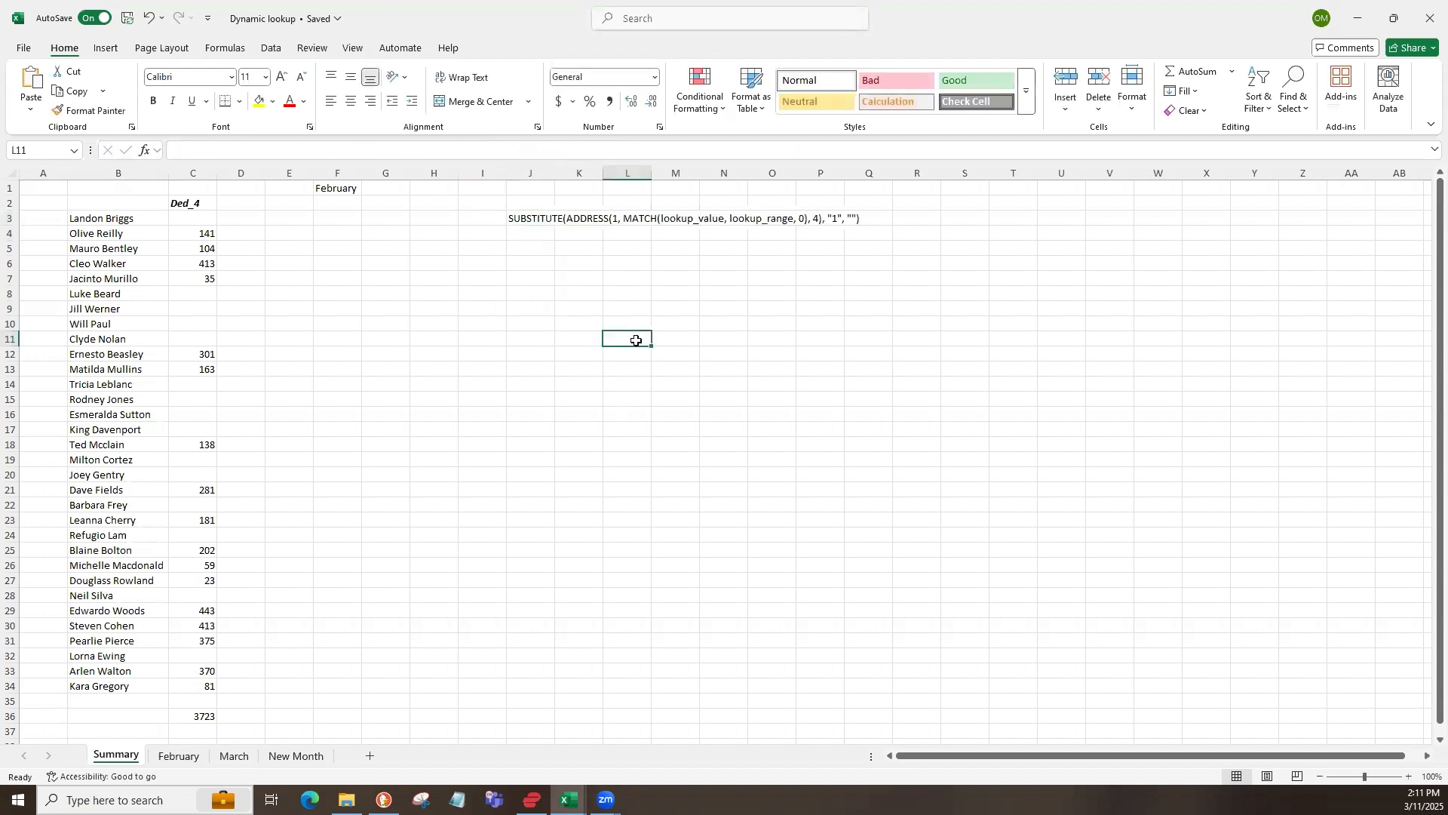
left_click(529, 223)
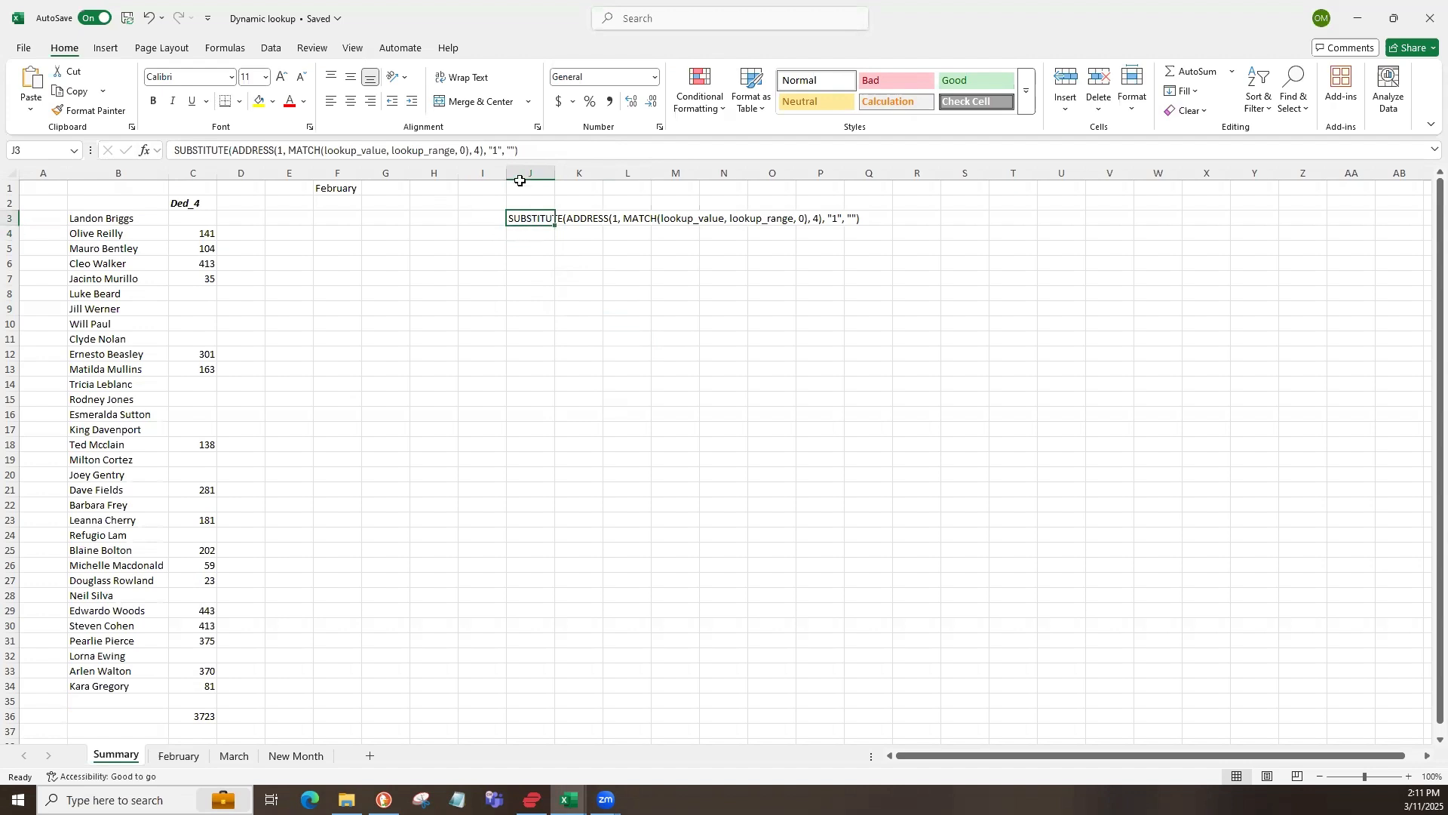
- Copy the reference text from J3 into C1 as a formula starting with an equals sign
left_click(198, 189)
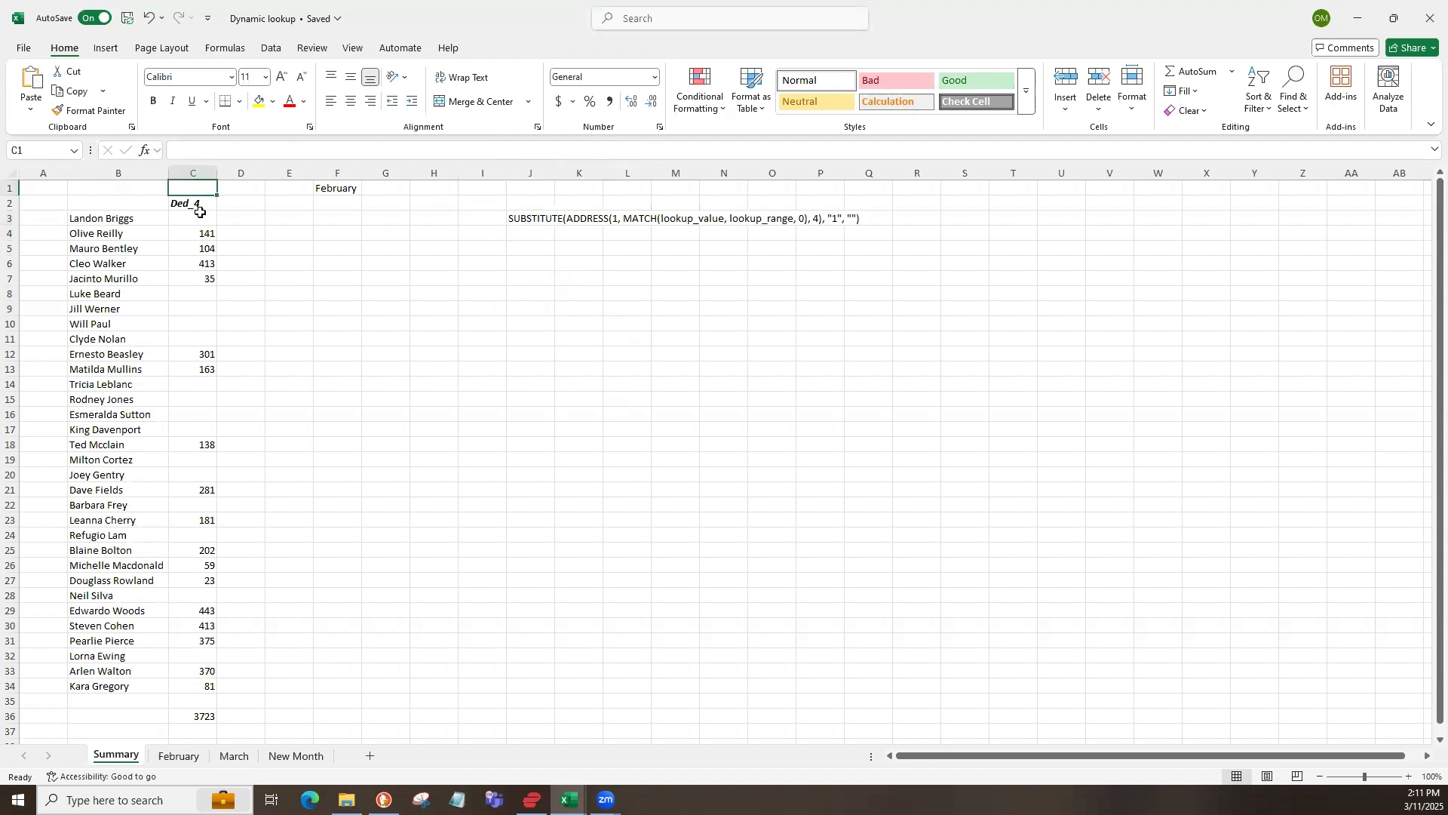
left_click(521, 220)
left_click_drag(533, 151, 172, 154)
key("ctrl+c")
left_click(192, 187)
type("=")
key("ctrl+v")
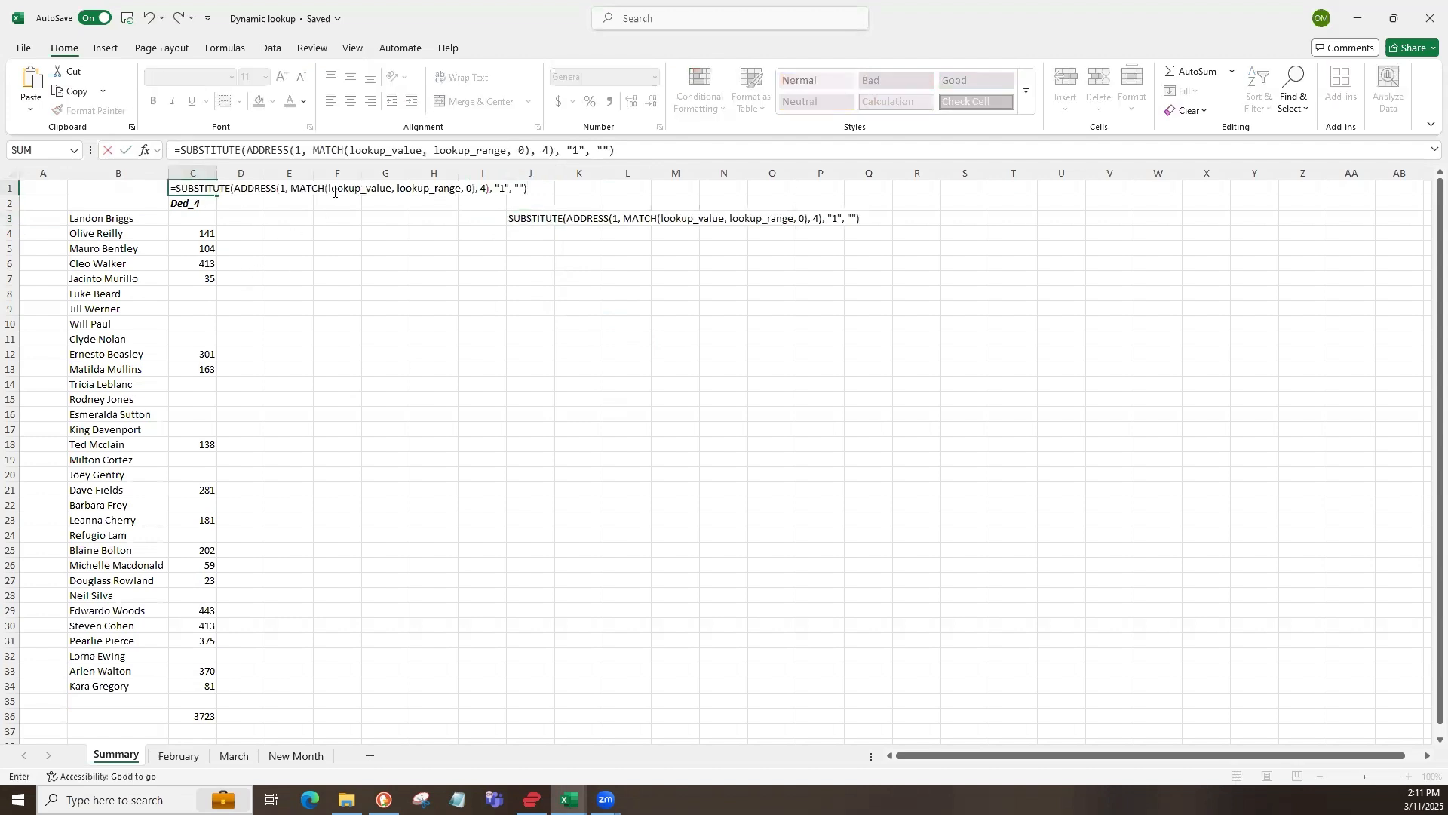
- Replace the lookup_value placeholder in C1's MATCH function with the header cell C2
left_click_drag(329, 188, 387, 189)
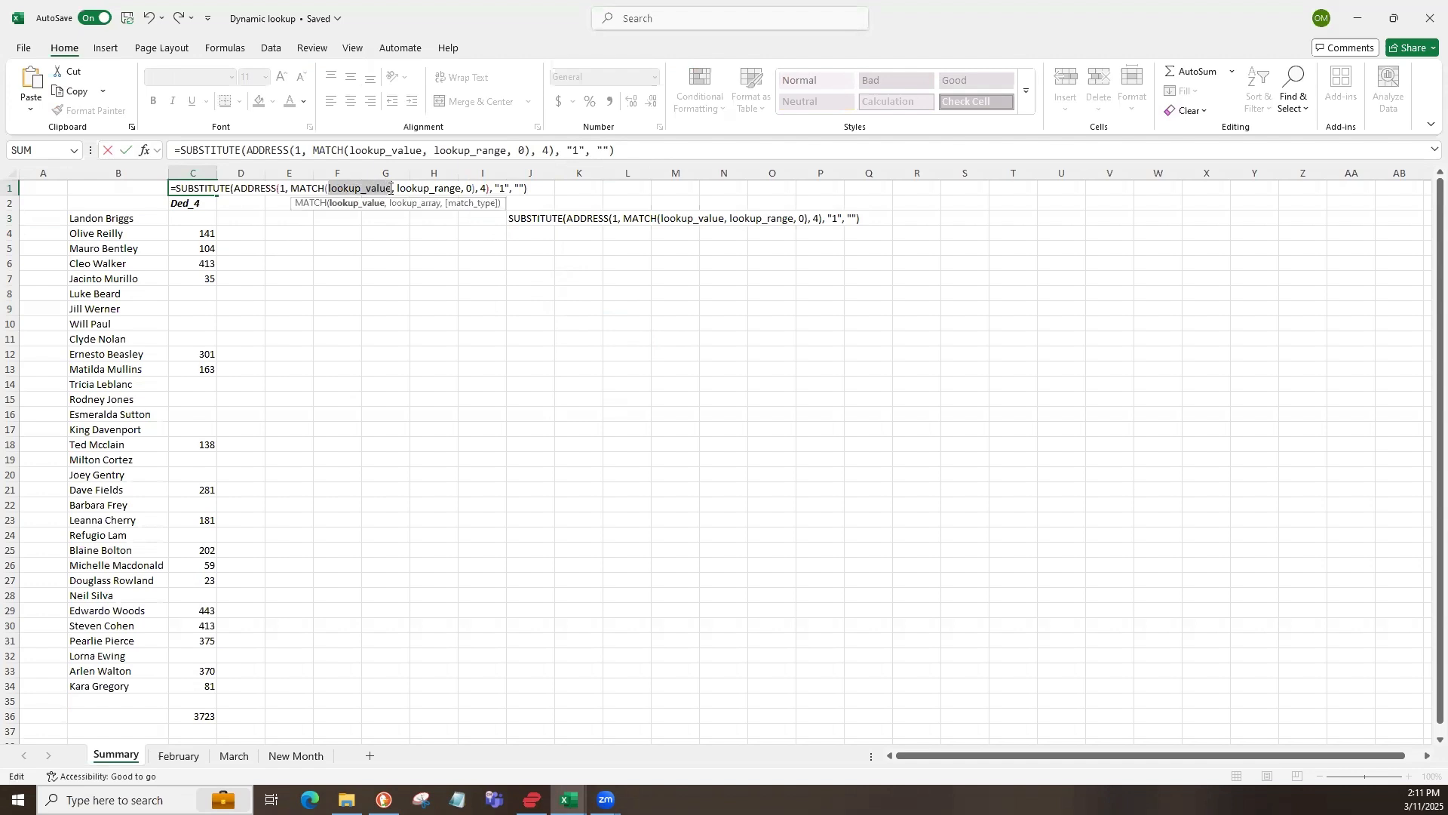
key("Delete")
left_click(211, 207)
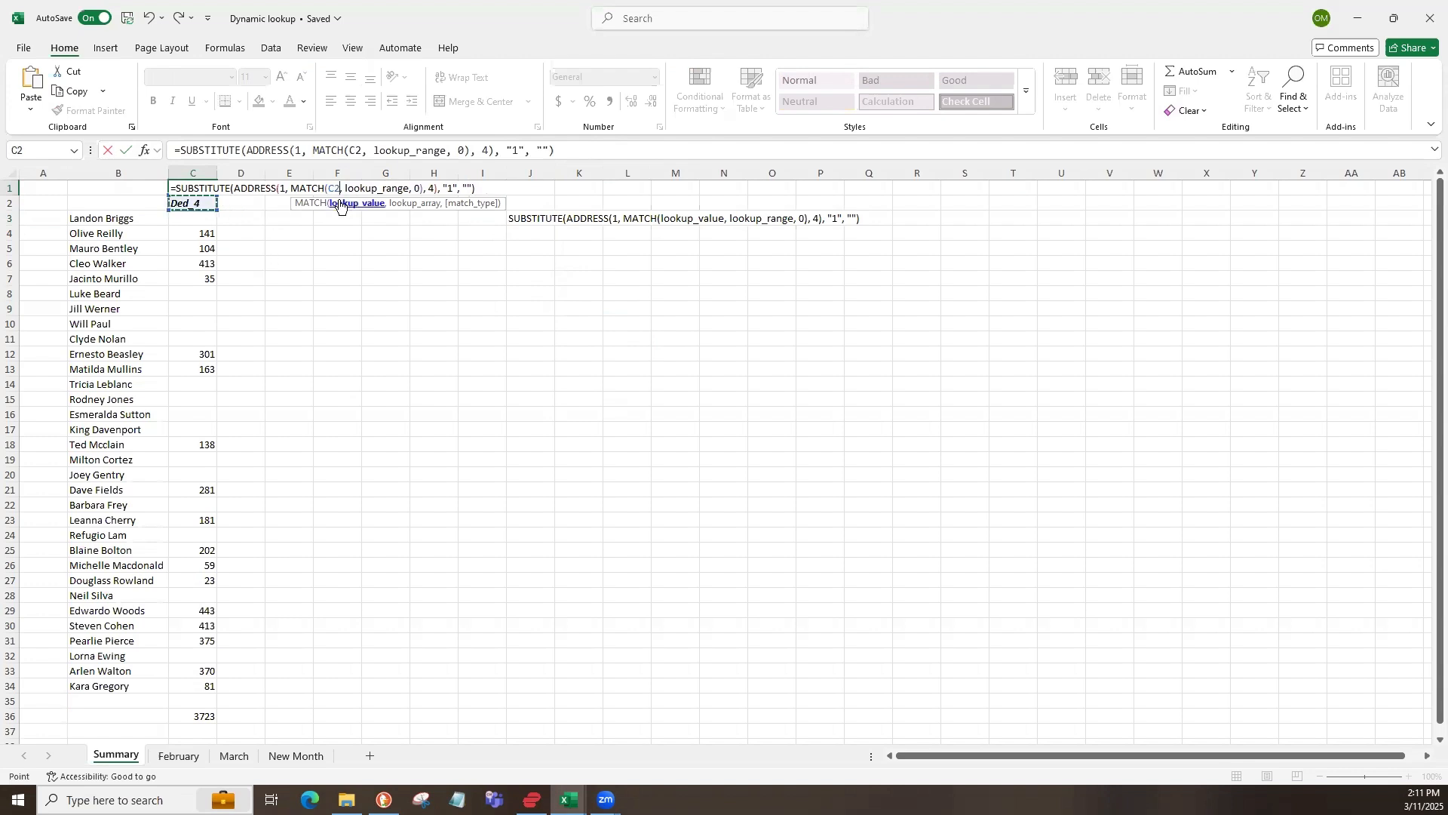
- Replace the lookup_range placeholder in C1's formula with row 2 of the February sheet (February!2:2) and complete the formula
left_click_drag(345, 188, 408, 190)
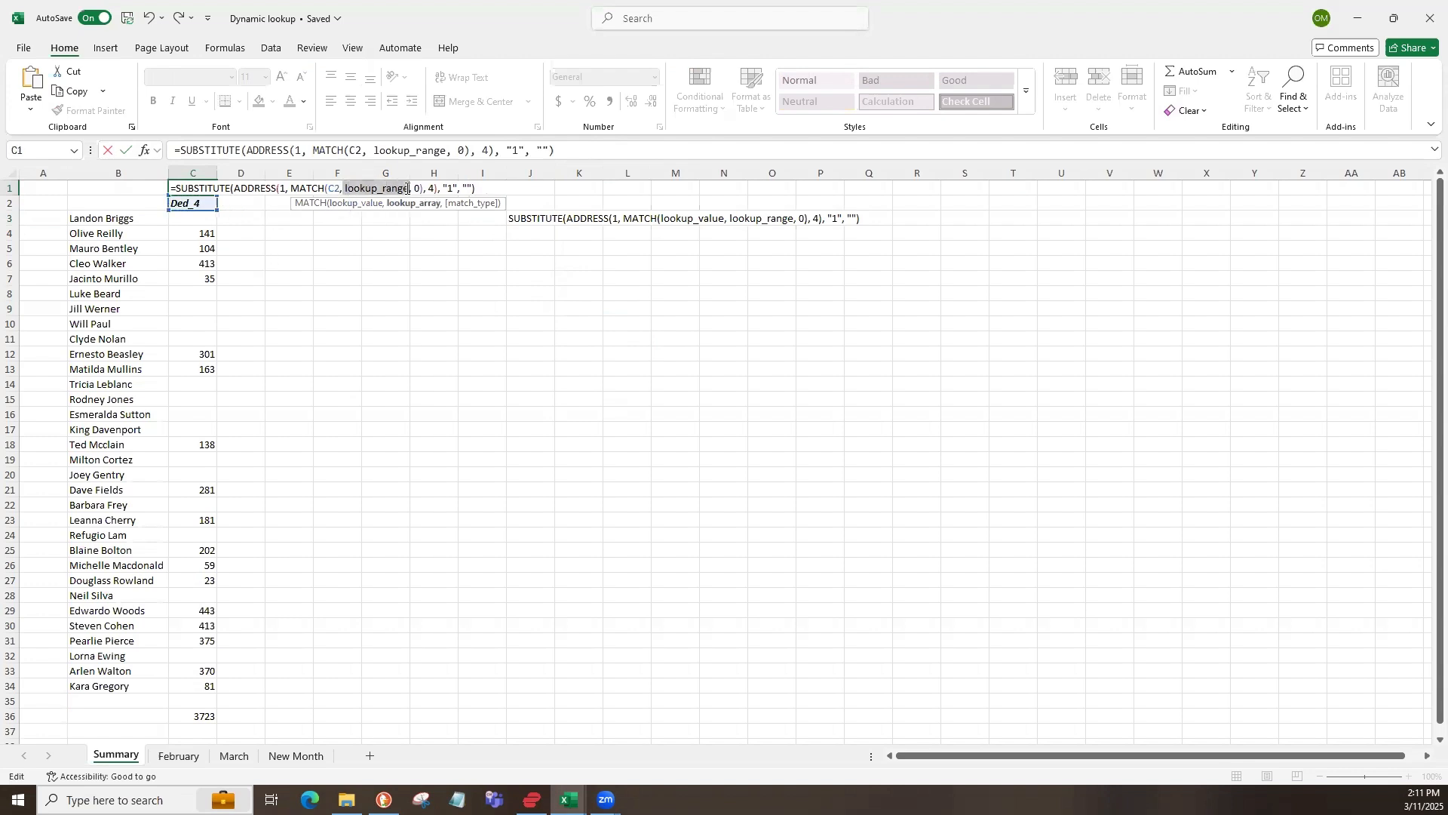
key("BackSpace")
left_click(179, 754)
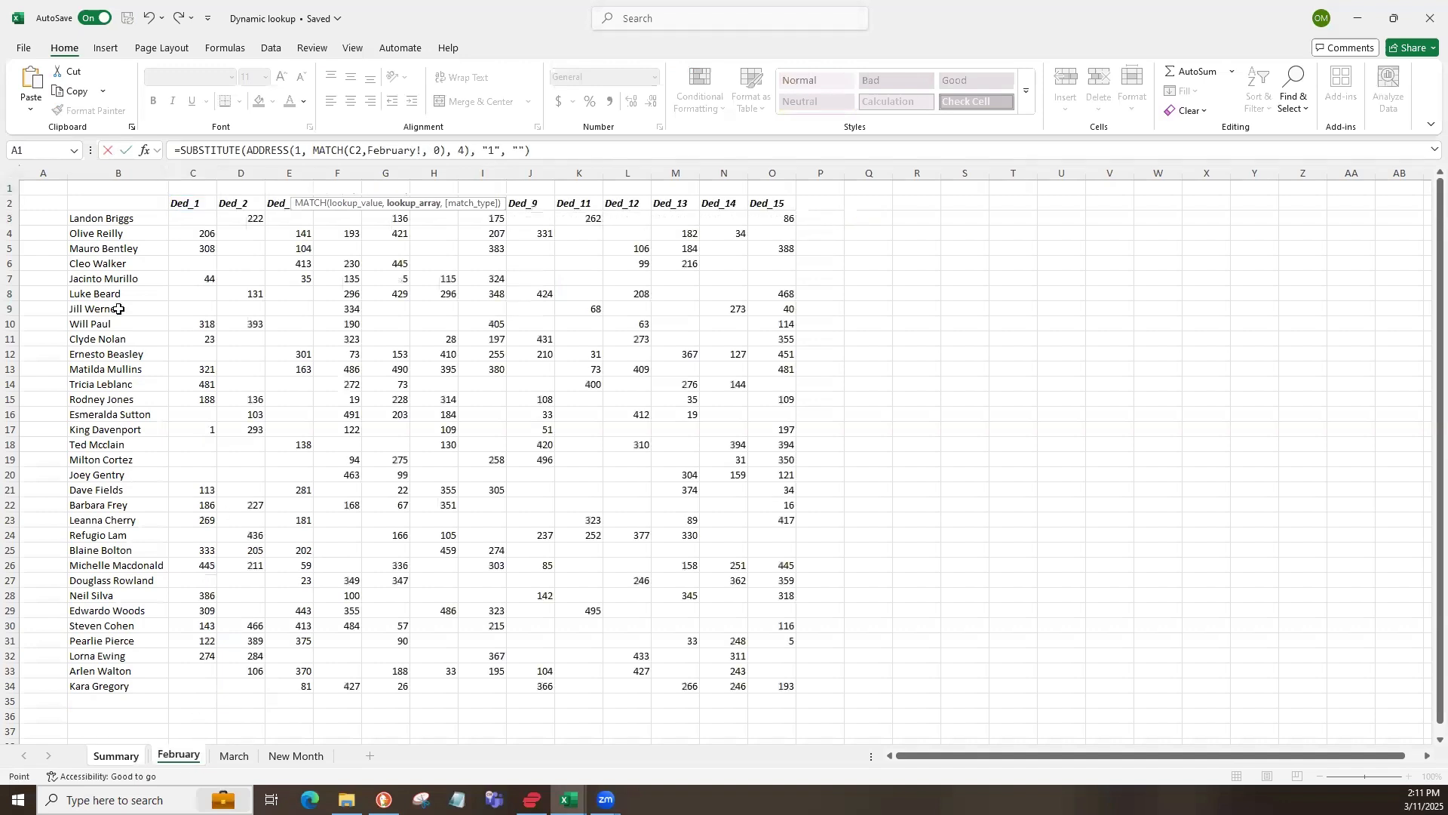
left_click(11, 202)
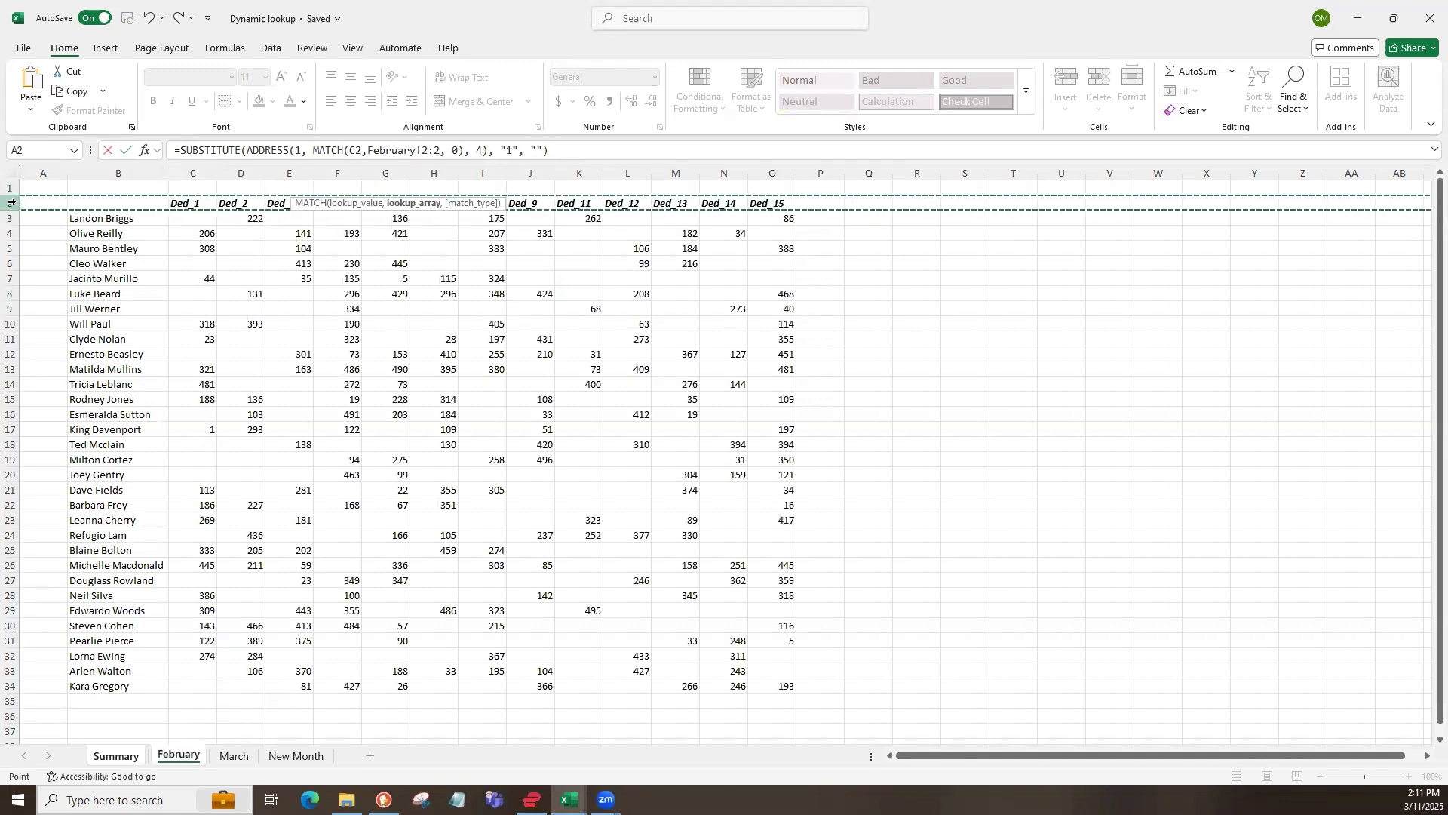
key("Return")
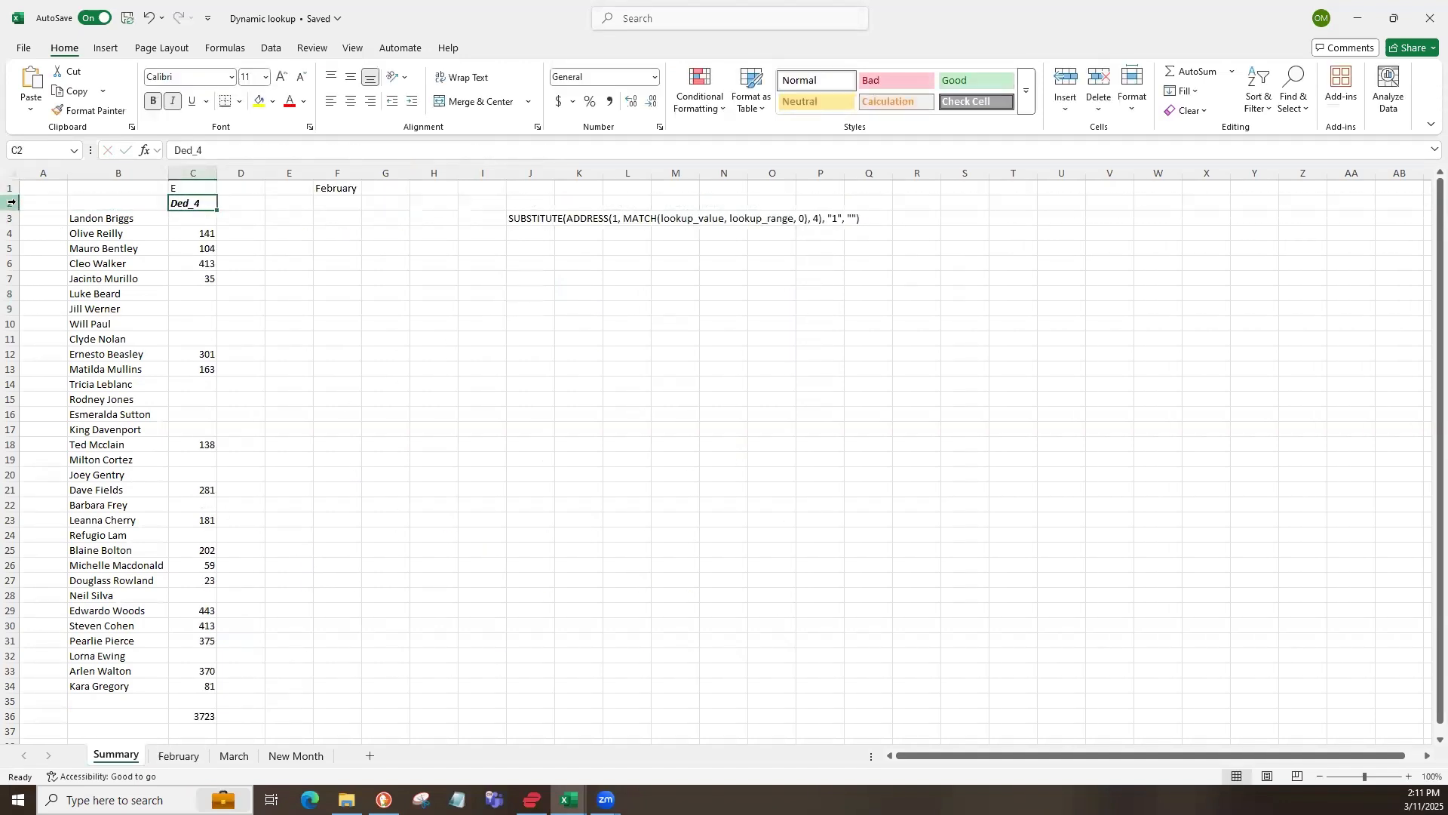
key("Up")
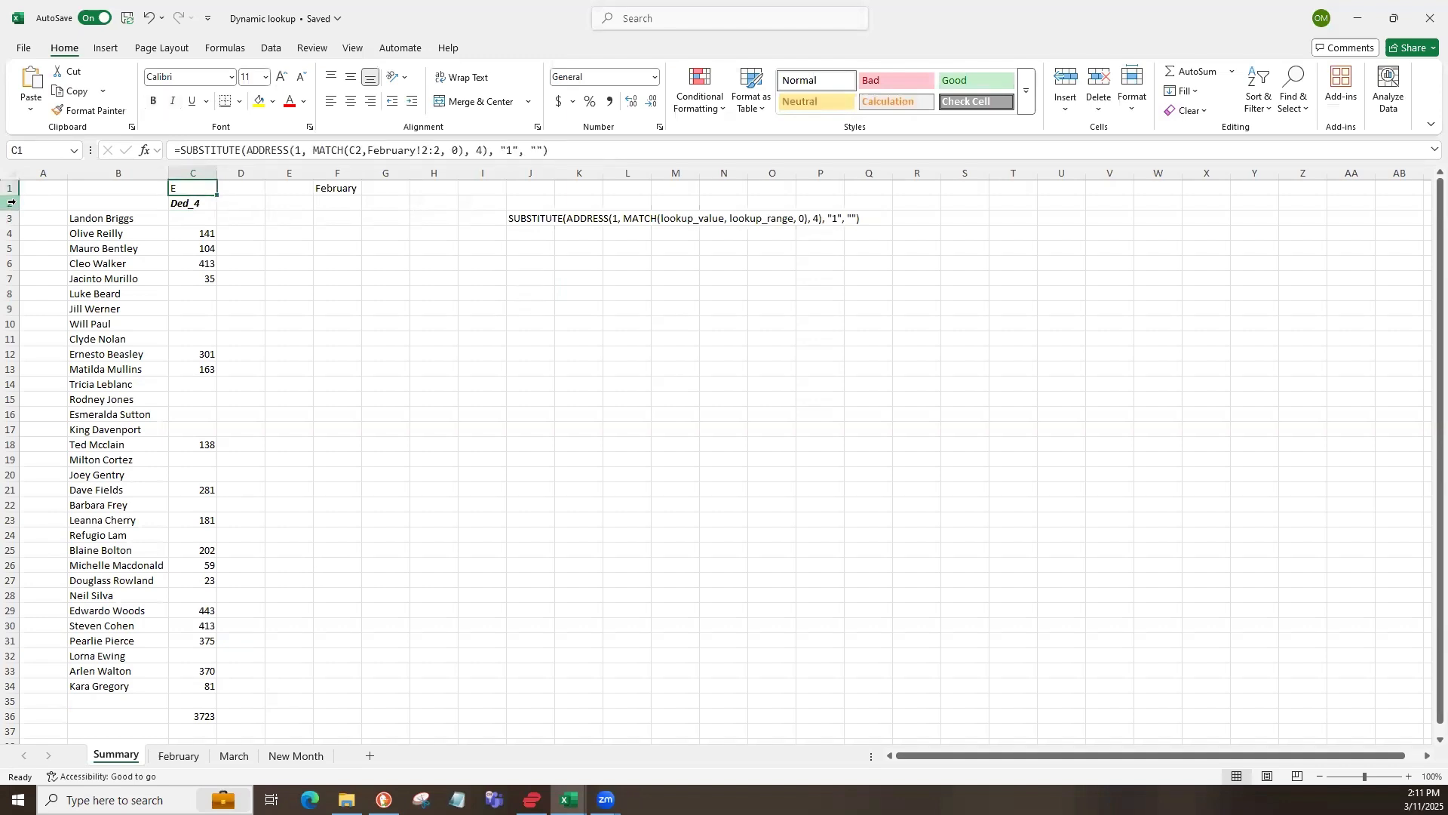
- Clear the contents of column J to remove the reference formula text
left_click(534, 175)
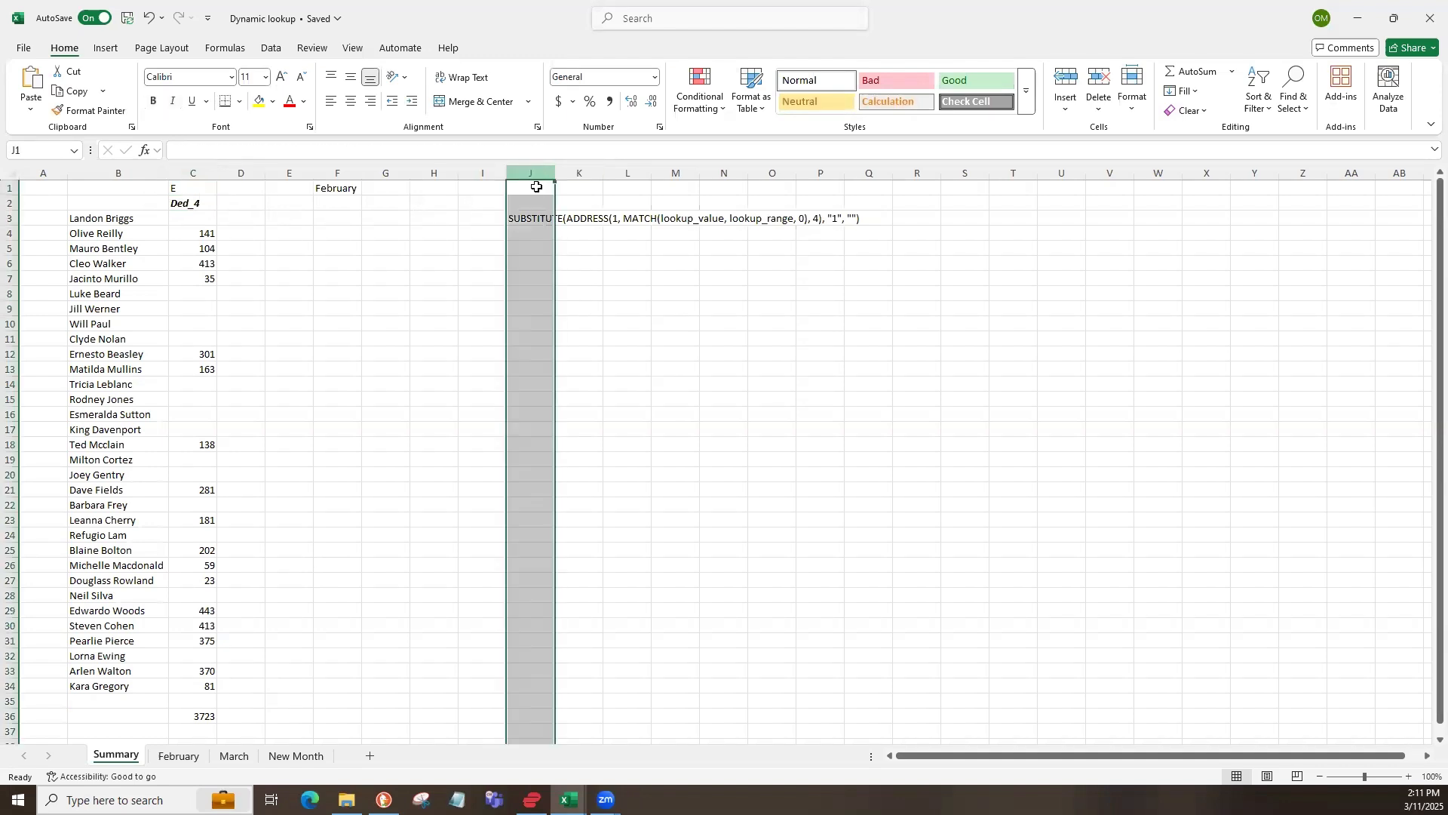
left_click(529, 217)
left_click(530, 174)
right_click(530, 175)
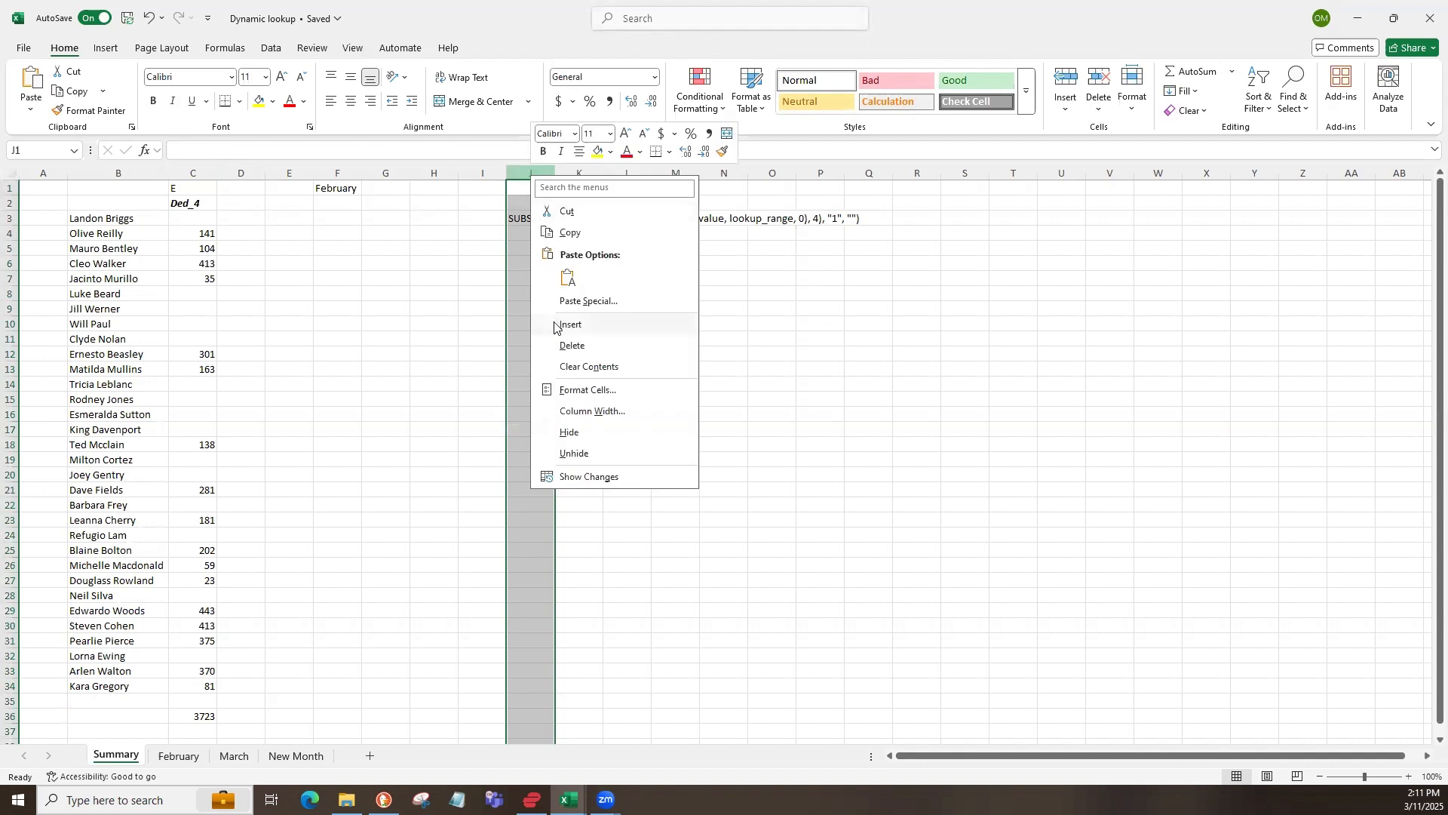
key("Escape")
key("Delete")
left_click(199, 186)
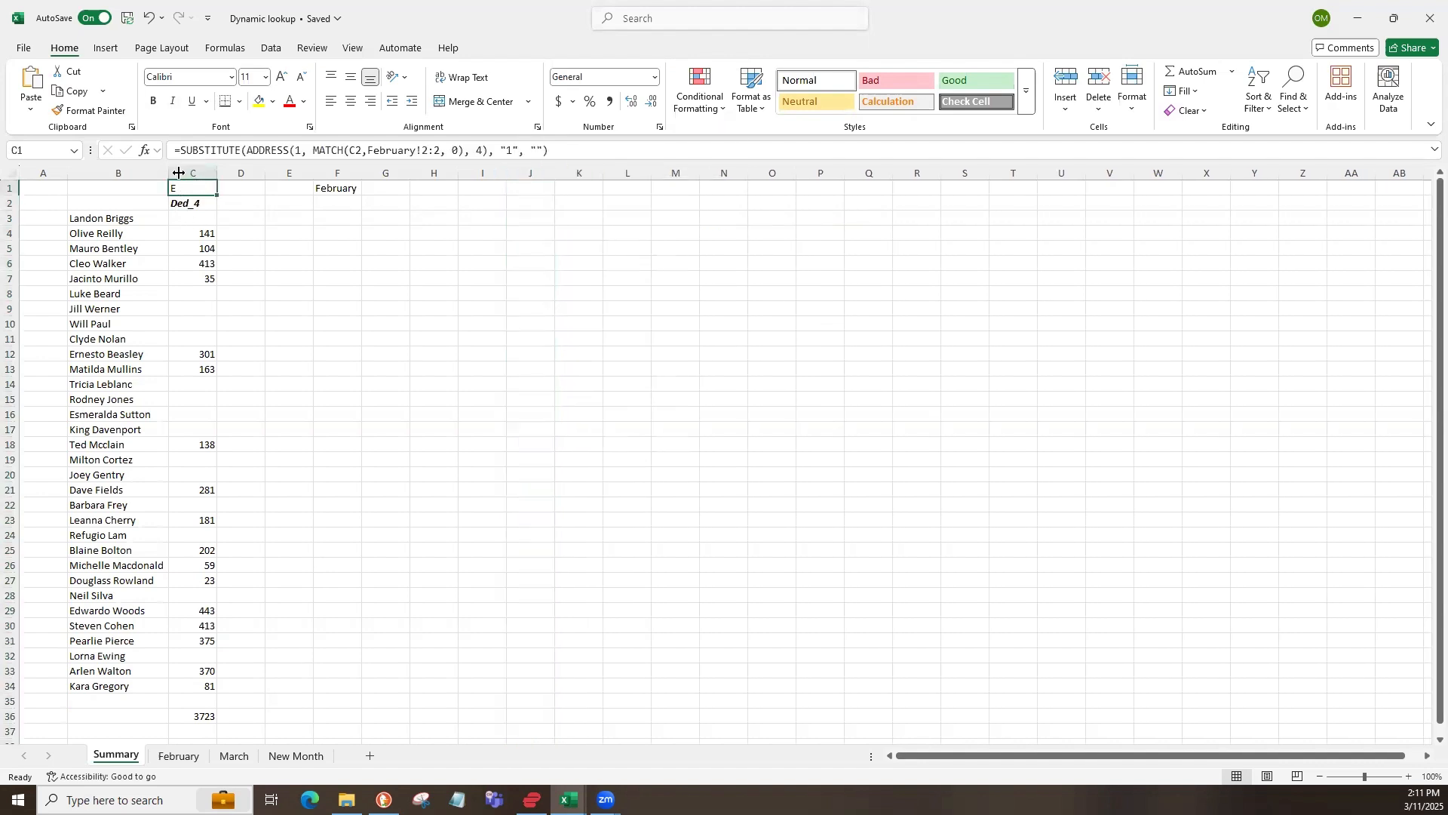
left_click(193, 222)
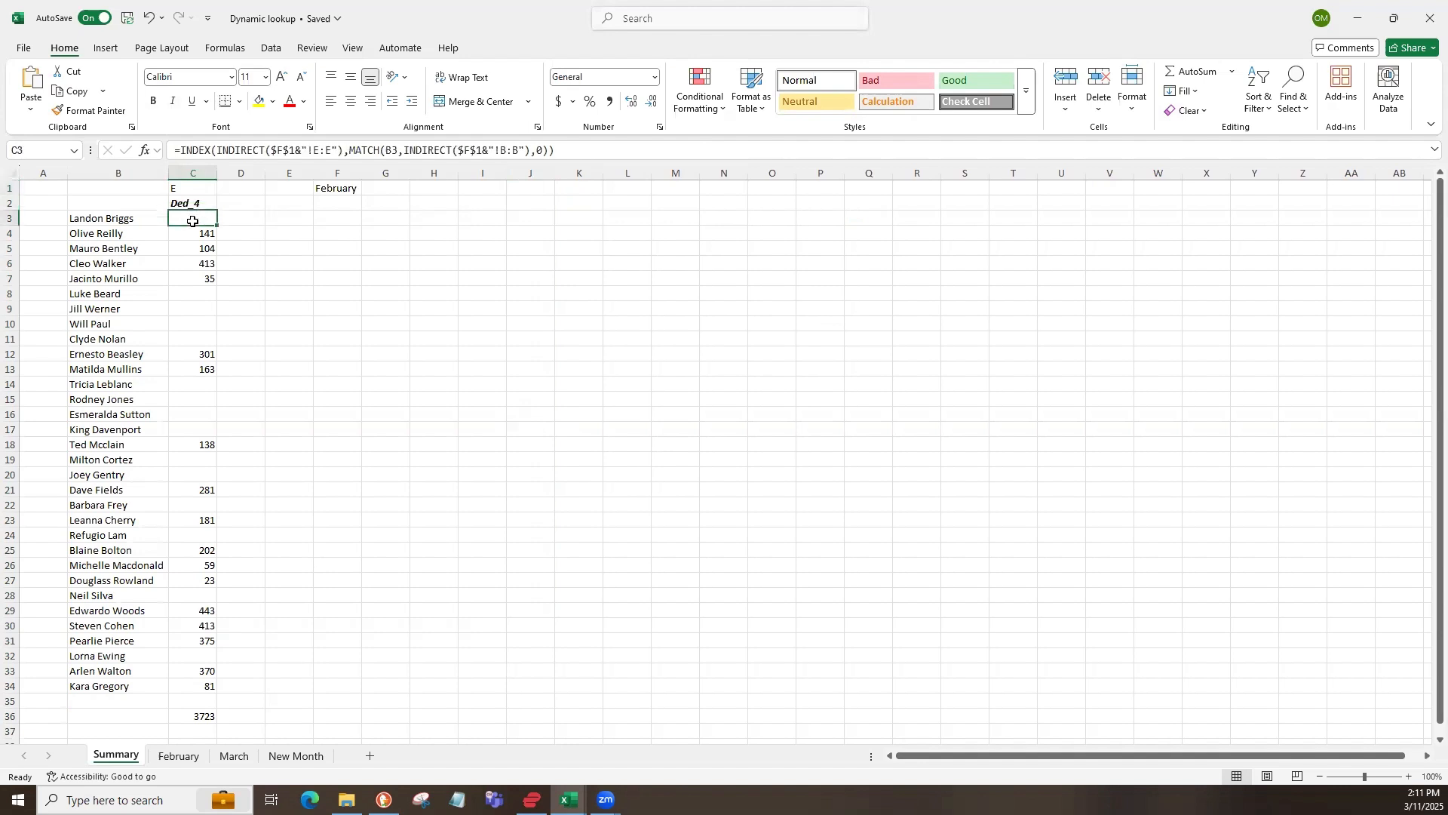
left_click(339, 148)
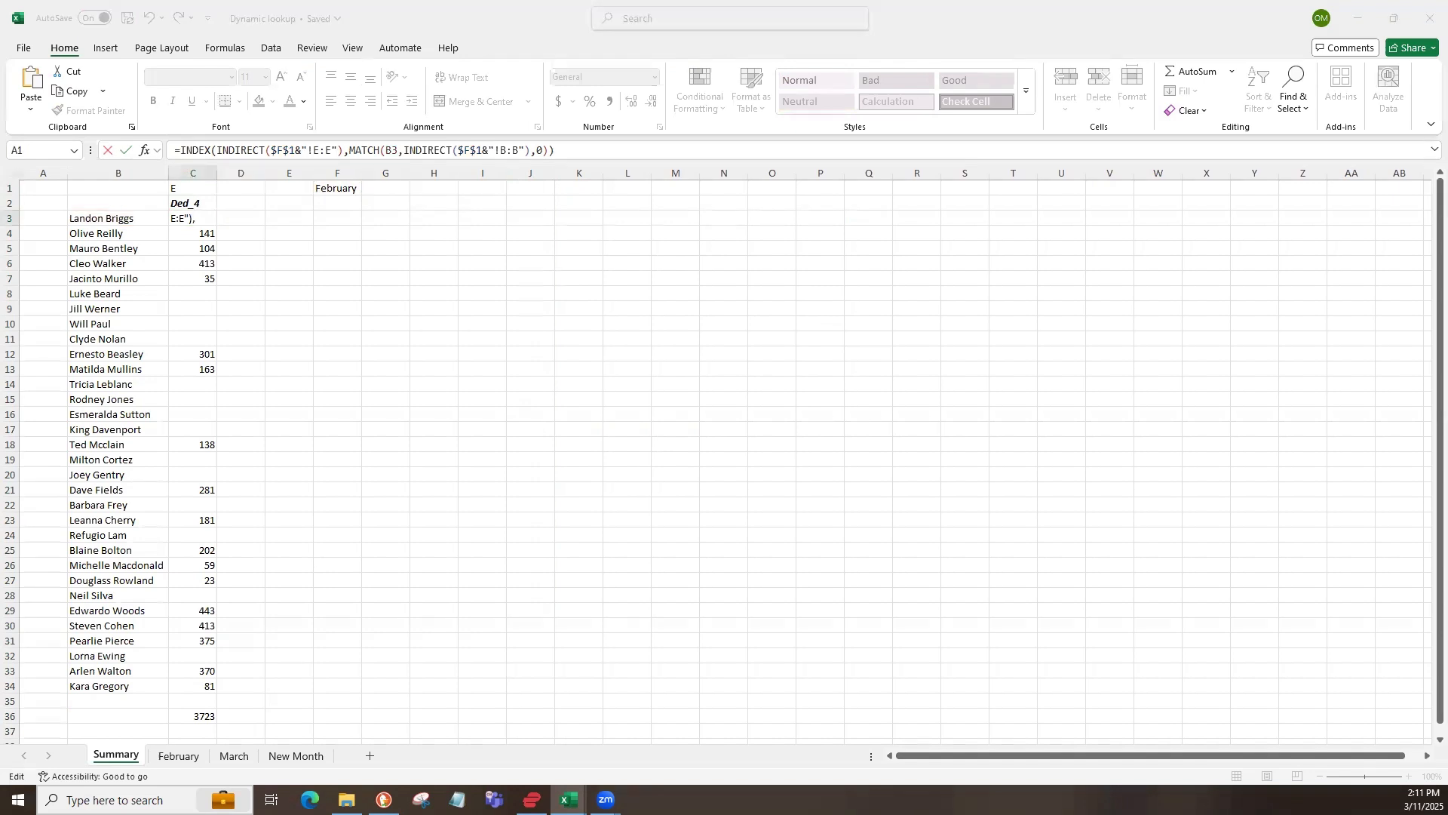
key("Escape")
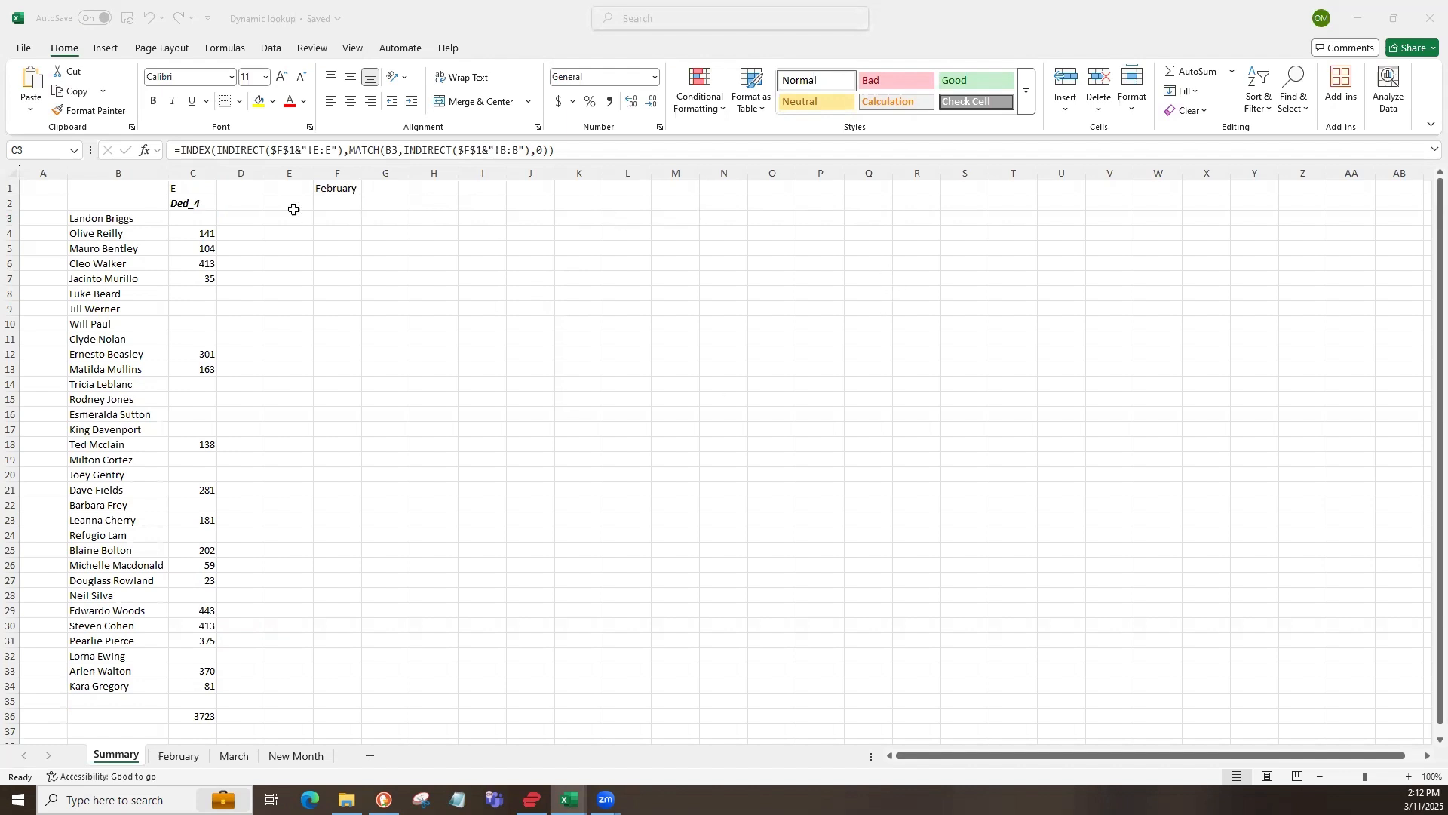
- In C3's first INDIRECT, close the quoted text after the exclamation mark, add an ampersand and remove the fixed E:E reference
left_click(177, 220)
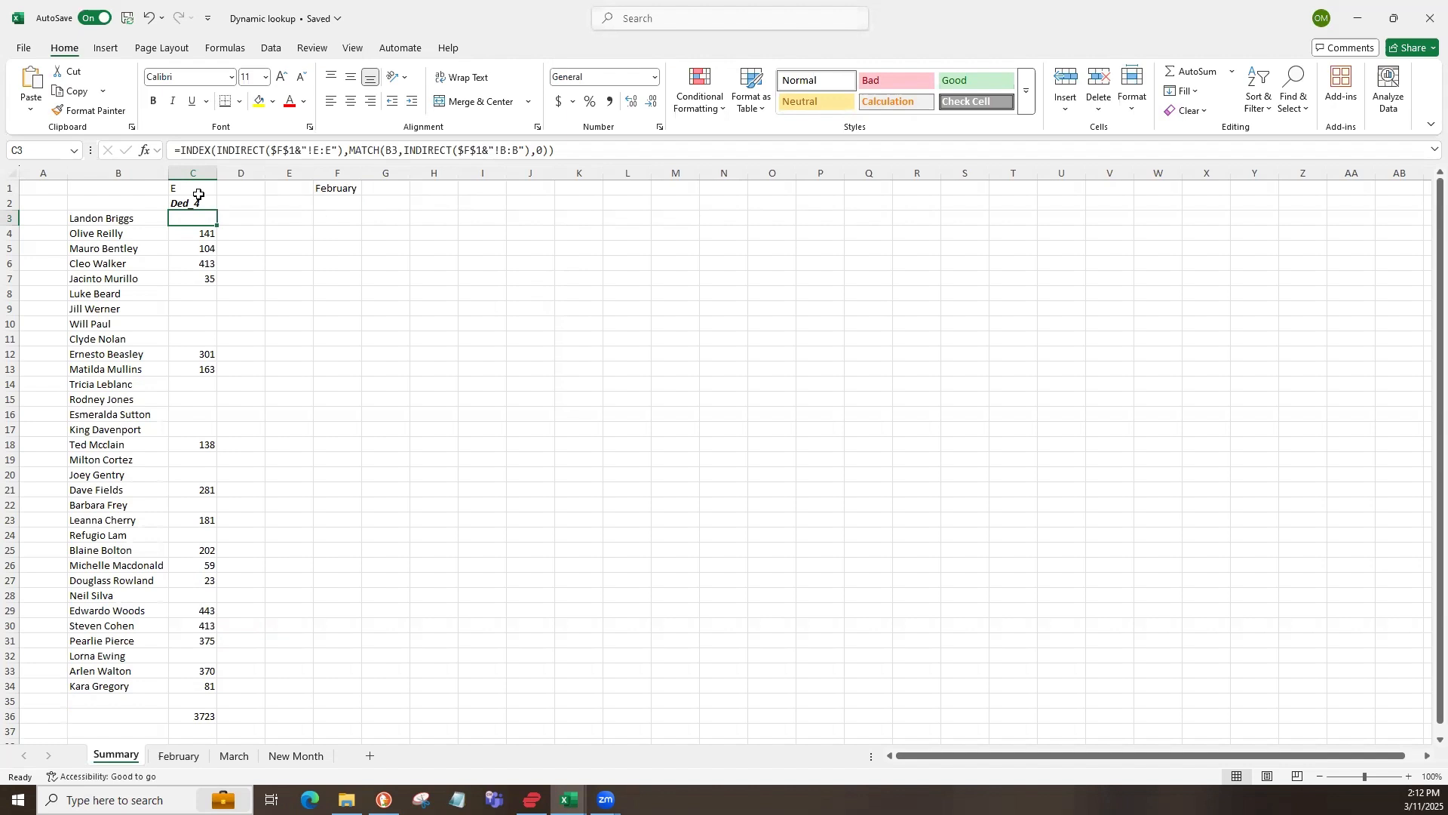
key("F2")
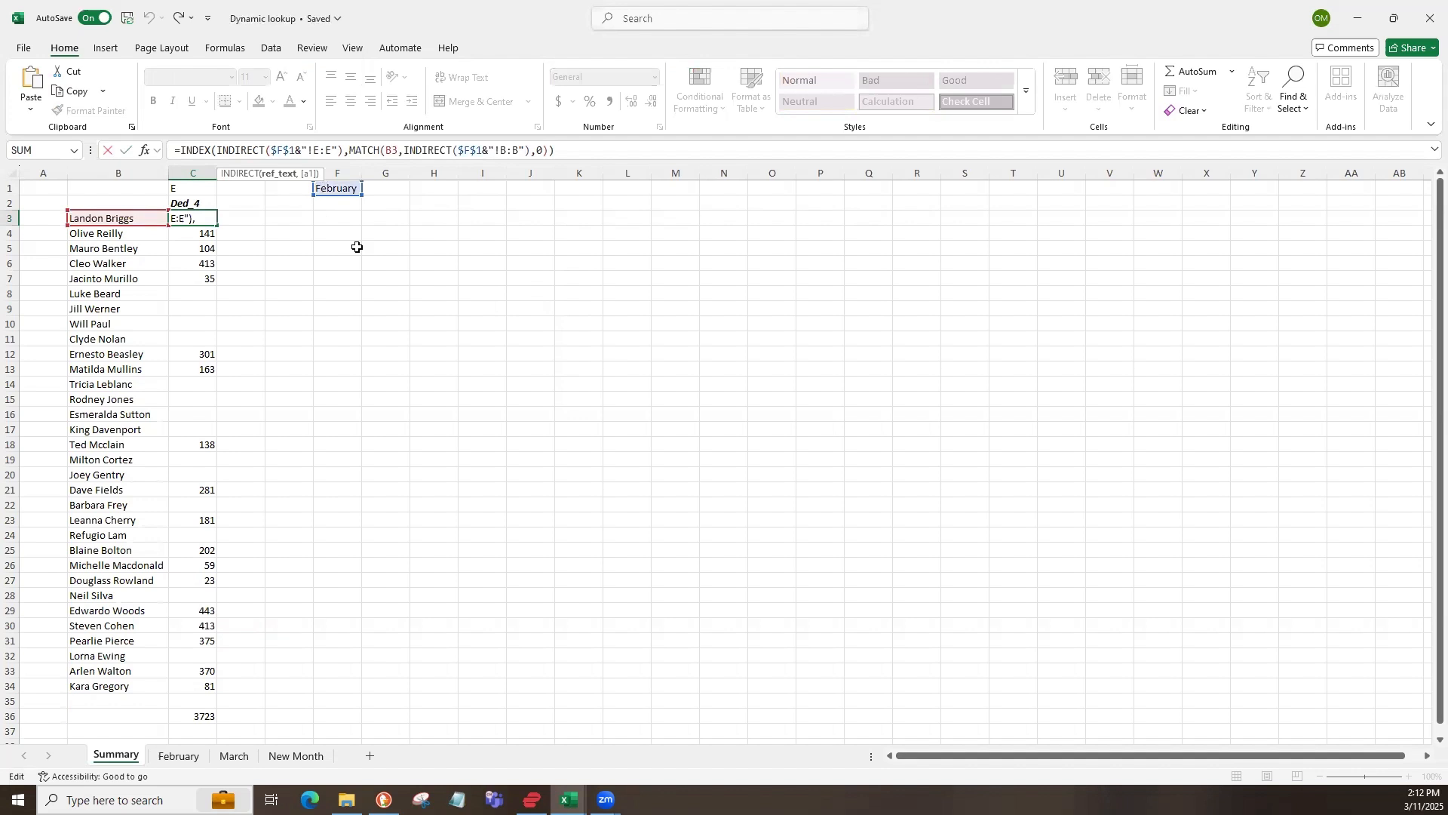
type("\"")
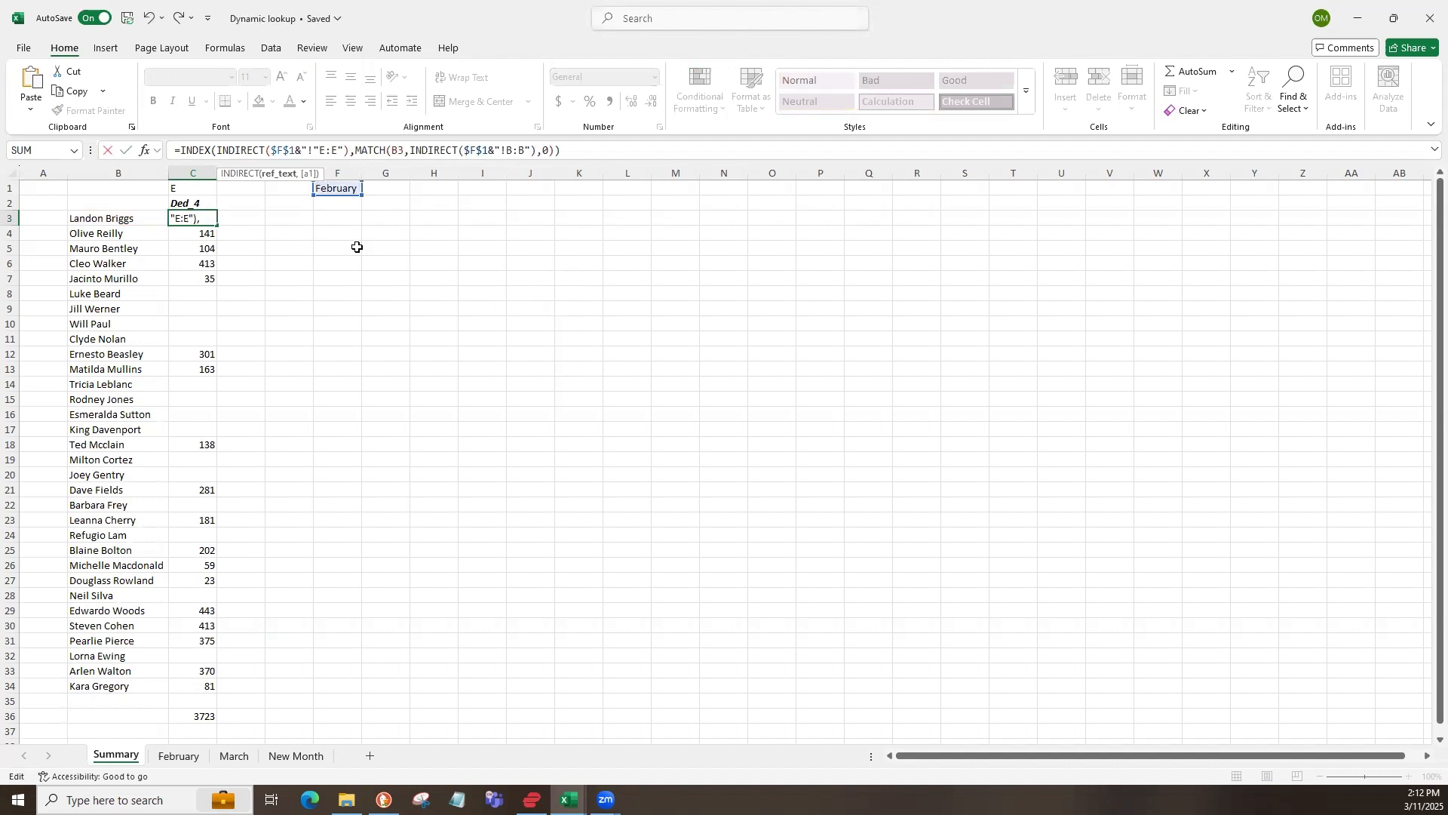
type("&")
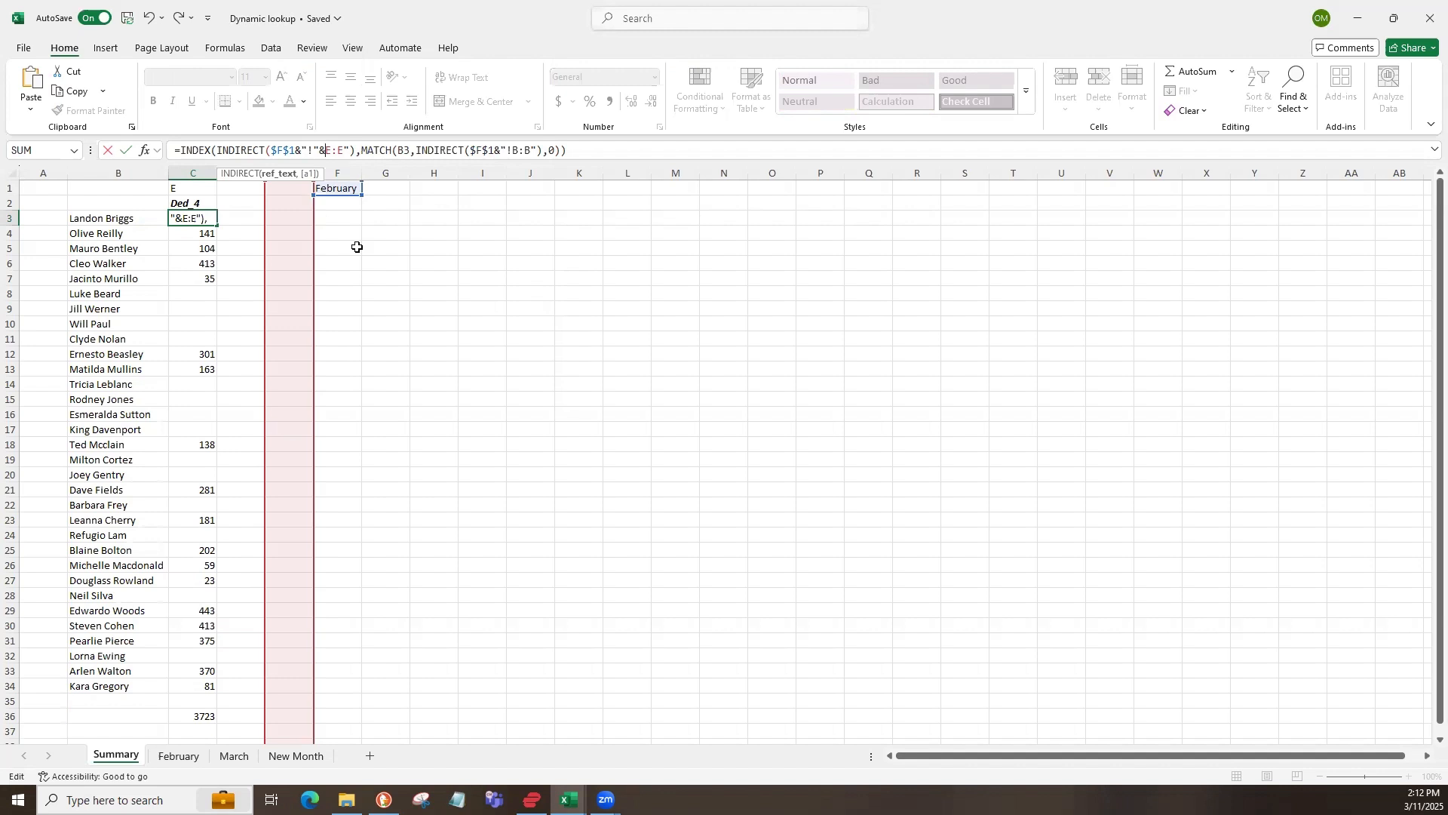
key("Delete")
key("Delete")
key("Delete")
key("Delete")
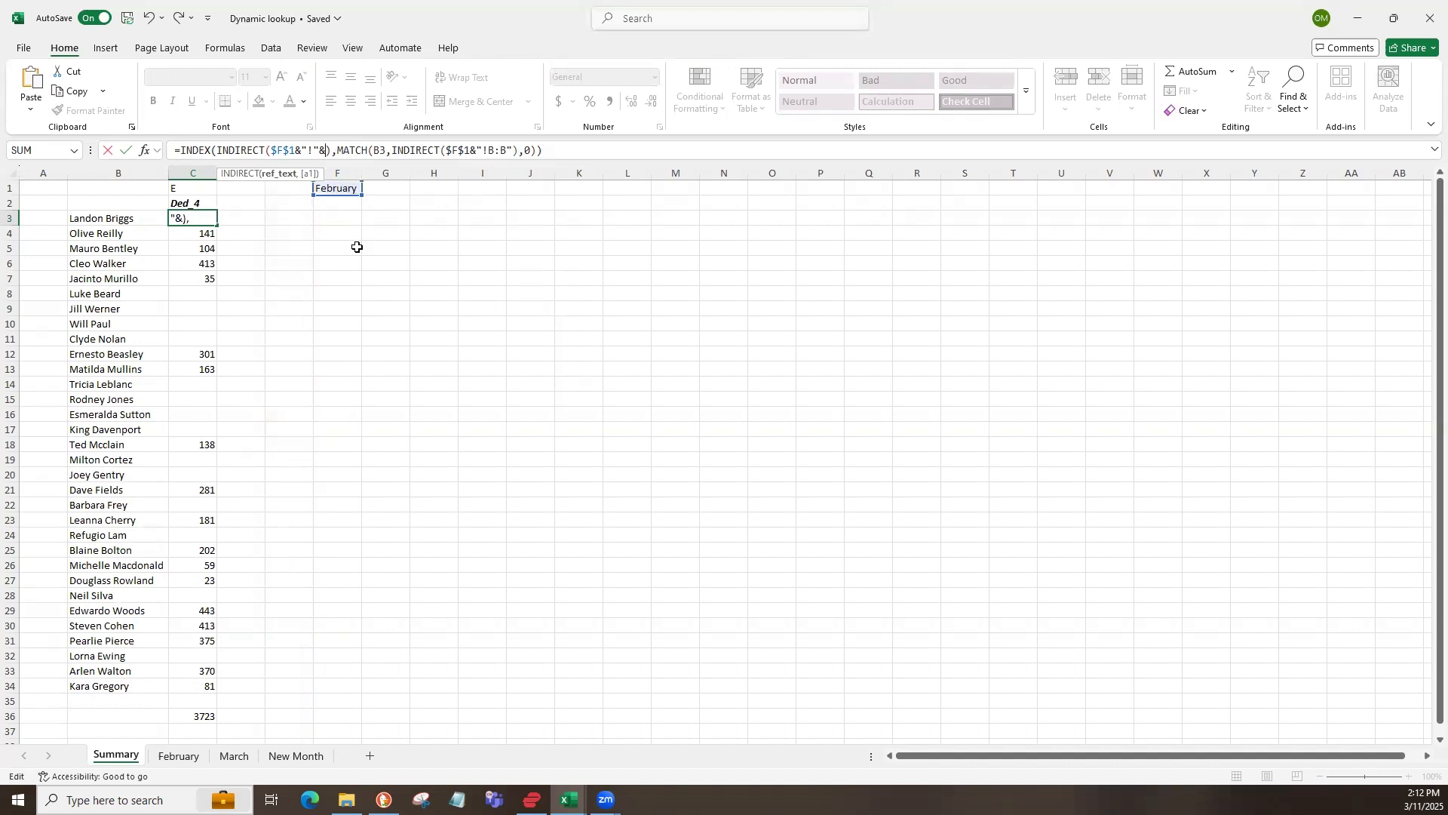
- Complete the column reference in C3's first INDIRECT with C1&":"&C1 and commit the formula
type("c")
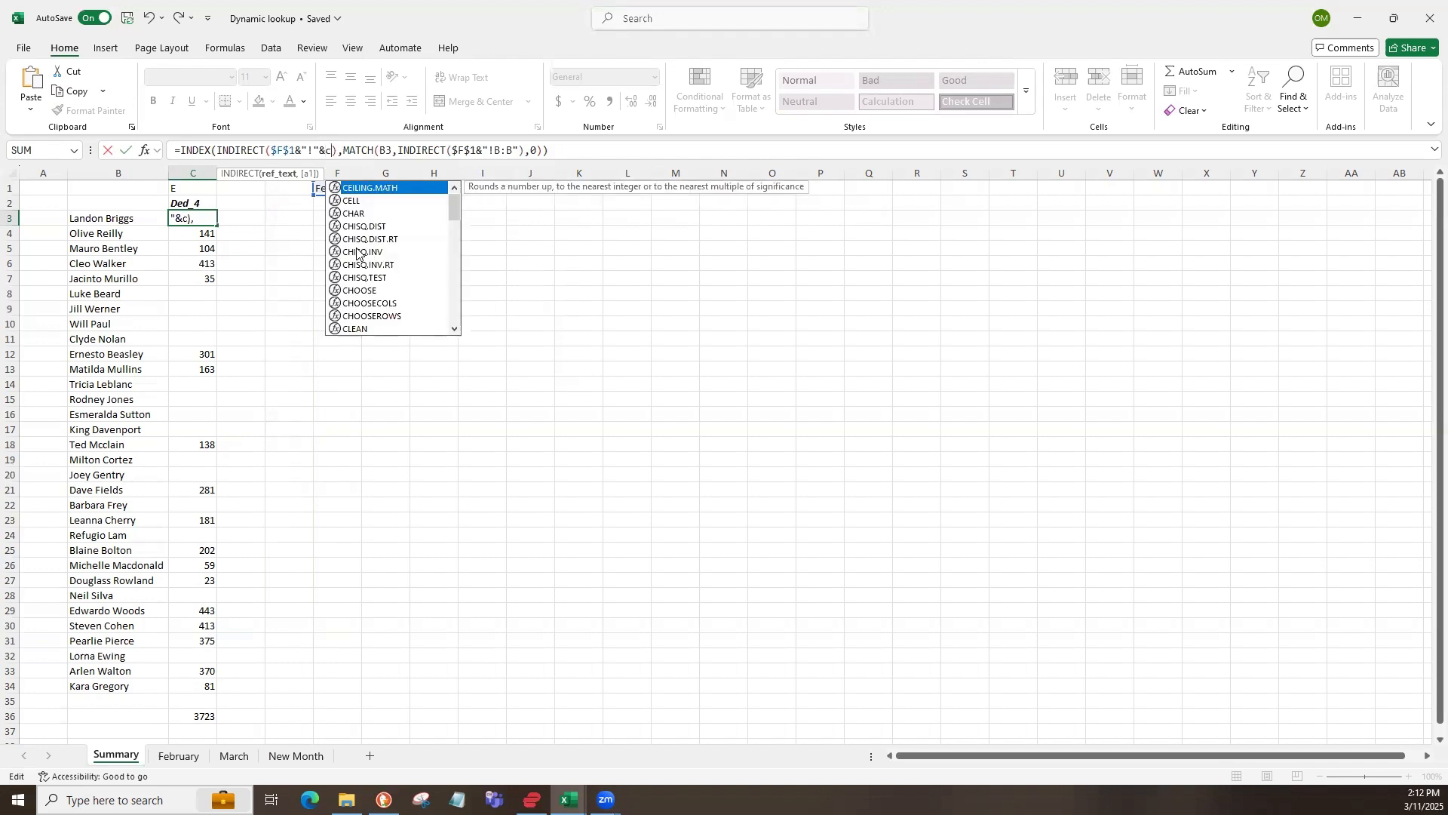
type("1")
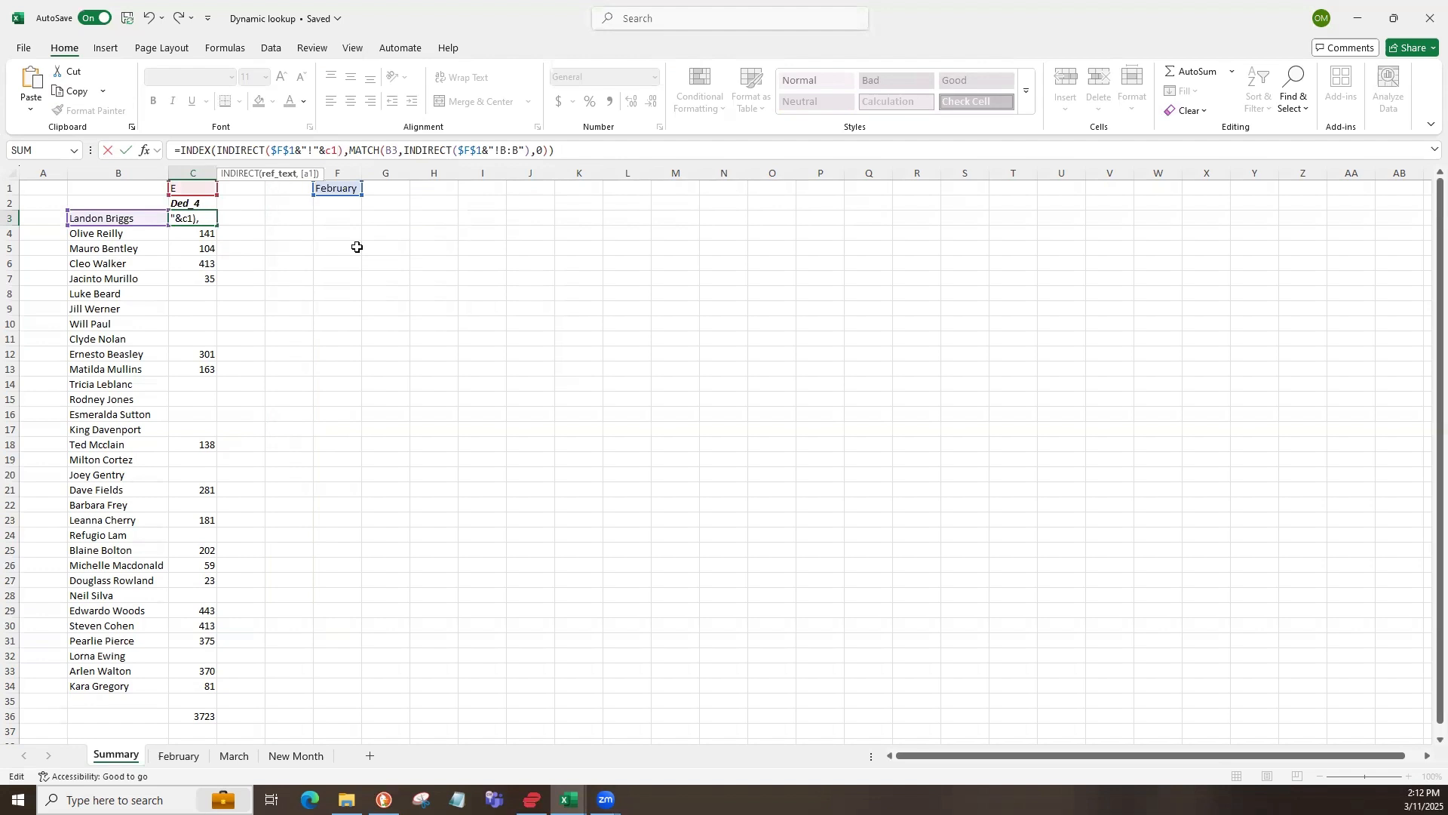
type("&\":\"")
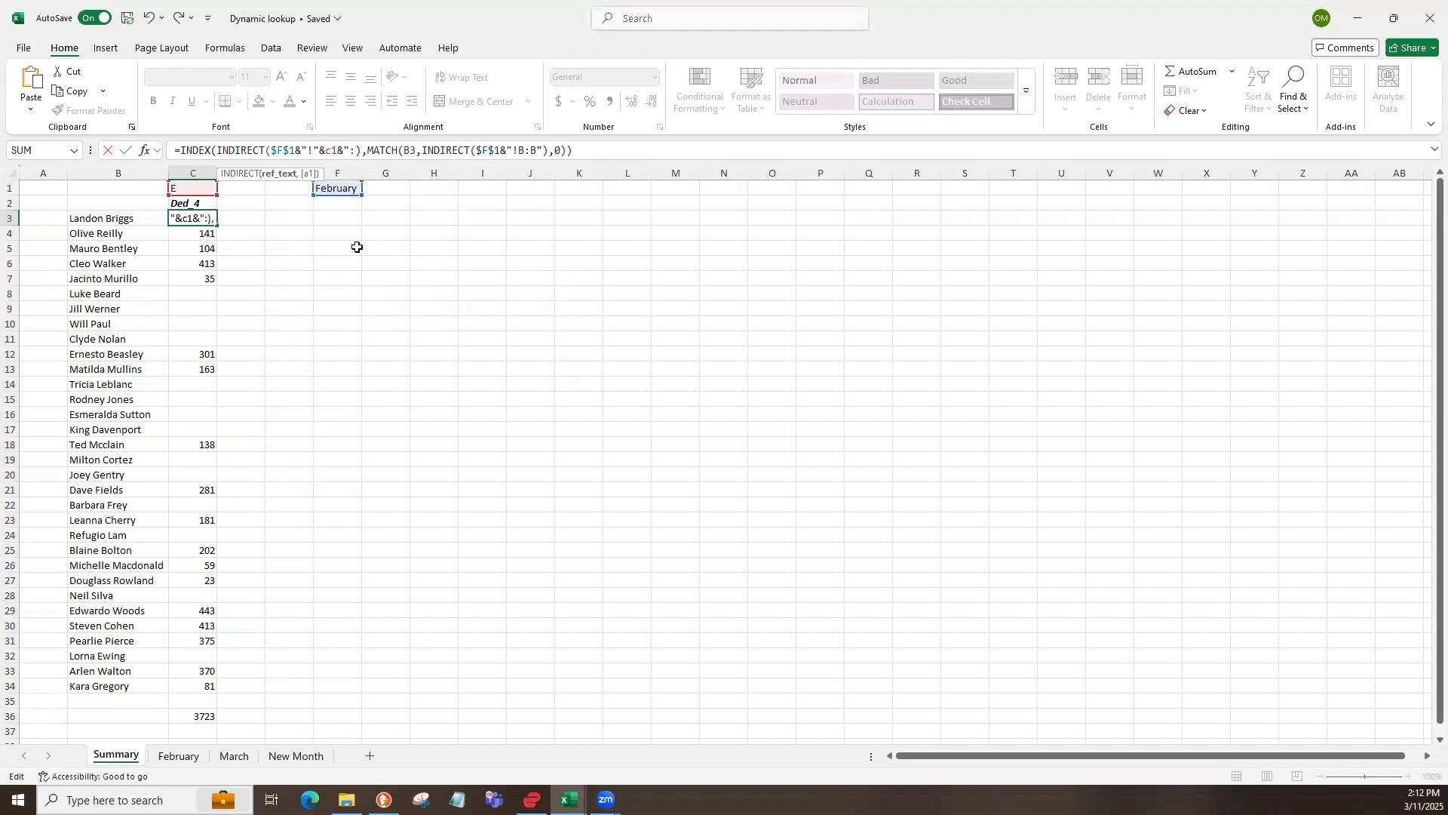
type("&")
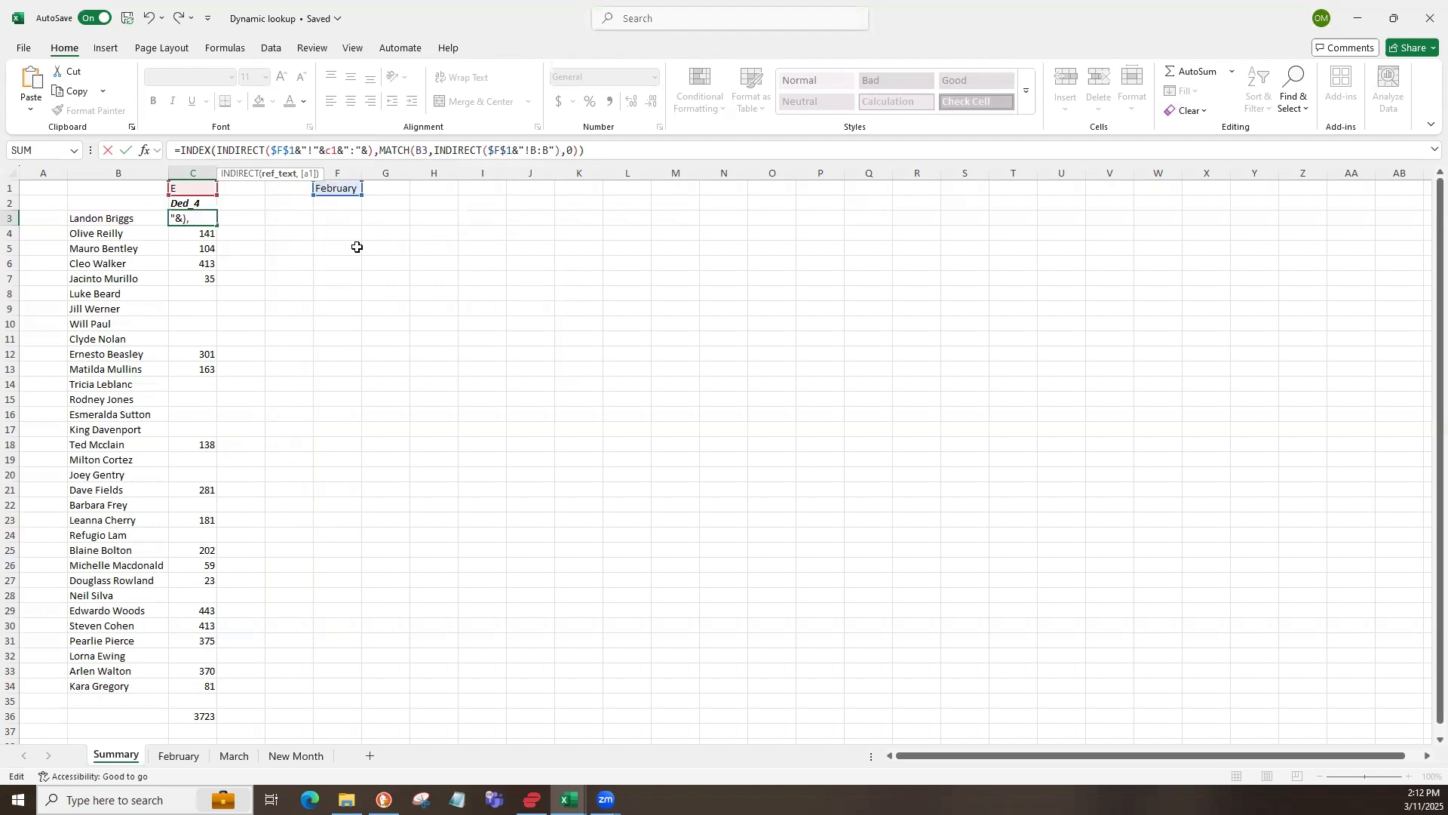
left_click(197, 188)
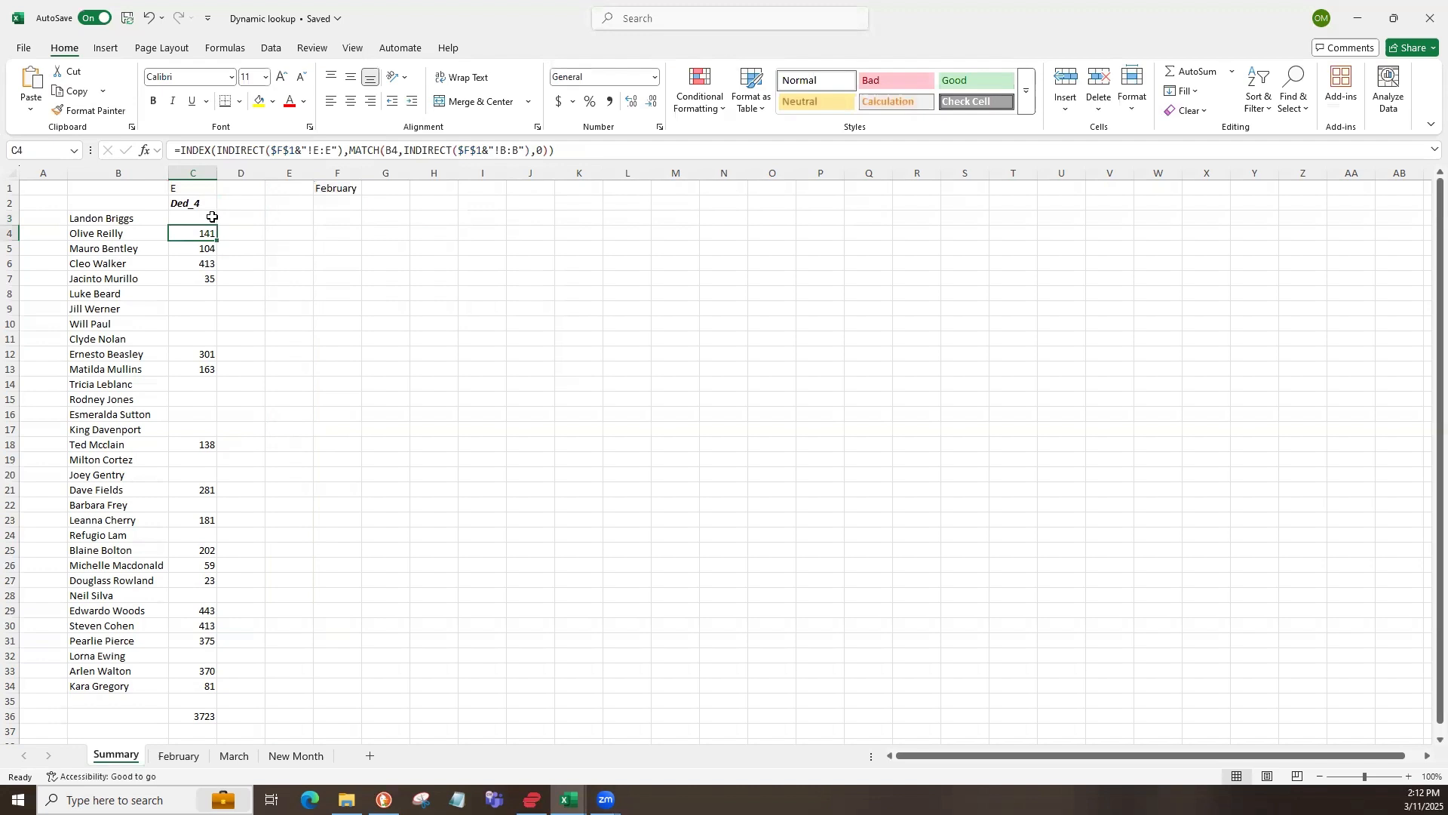
left_click(210, 218)
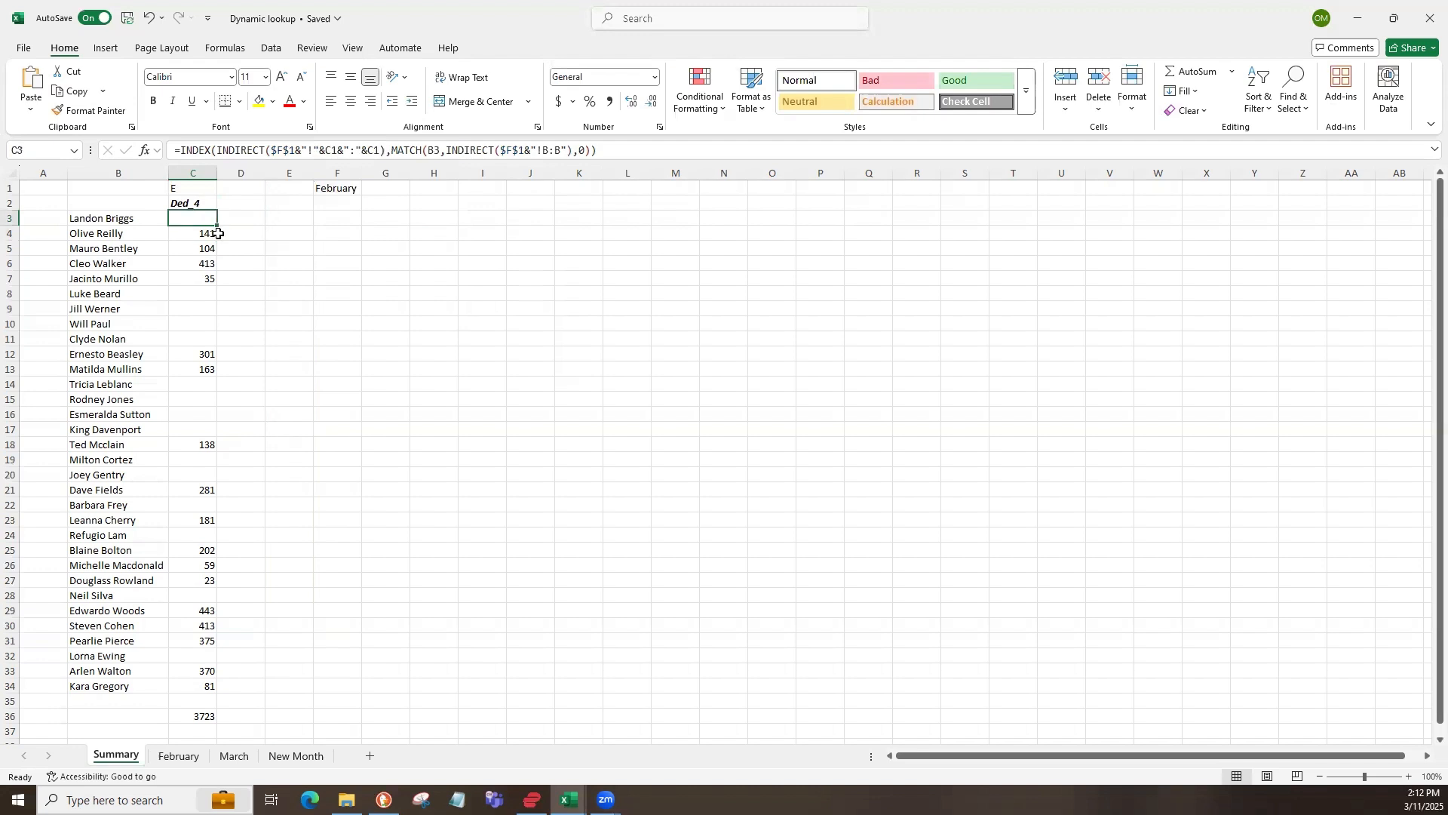
- Lock the row of both C1 references in C3's formula as C$1
left_click(374, 150)
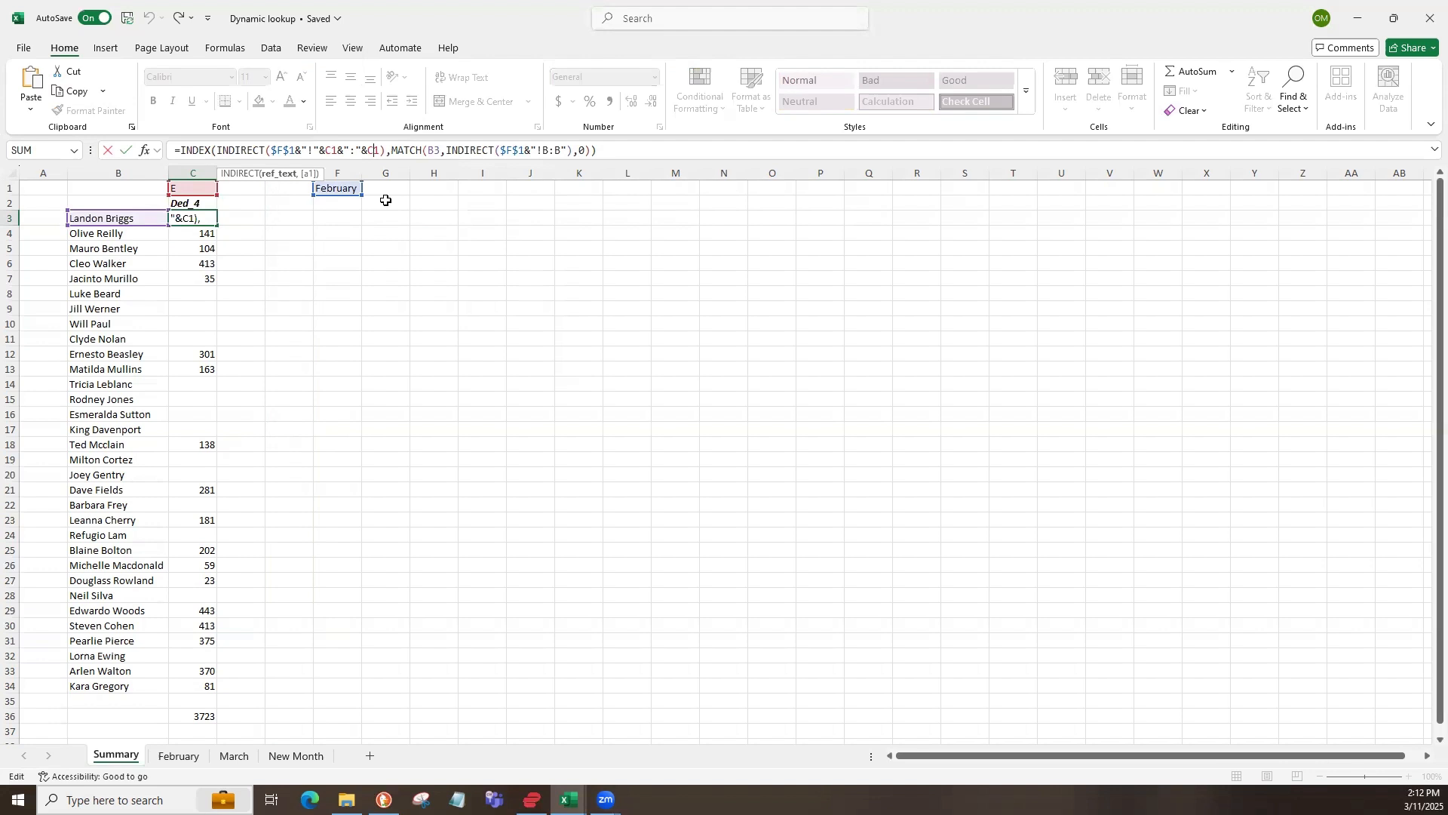
type("$")
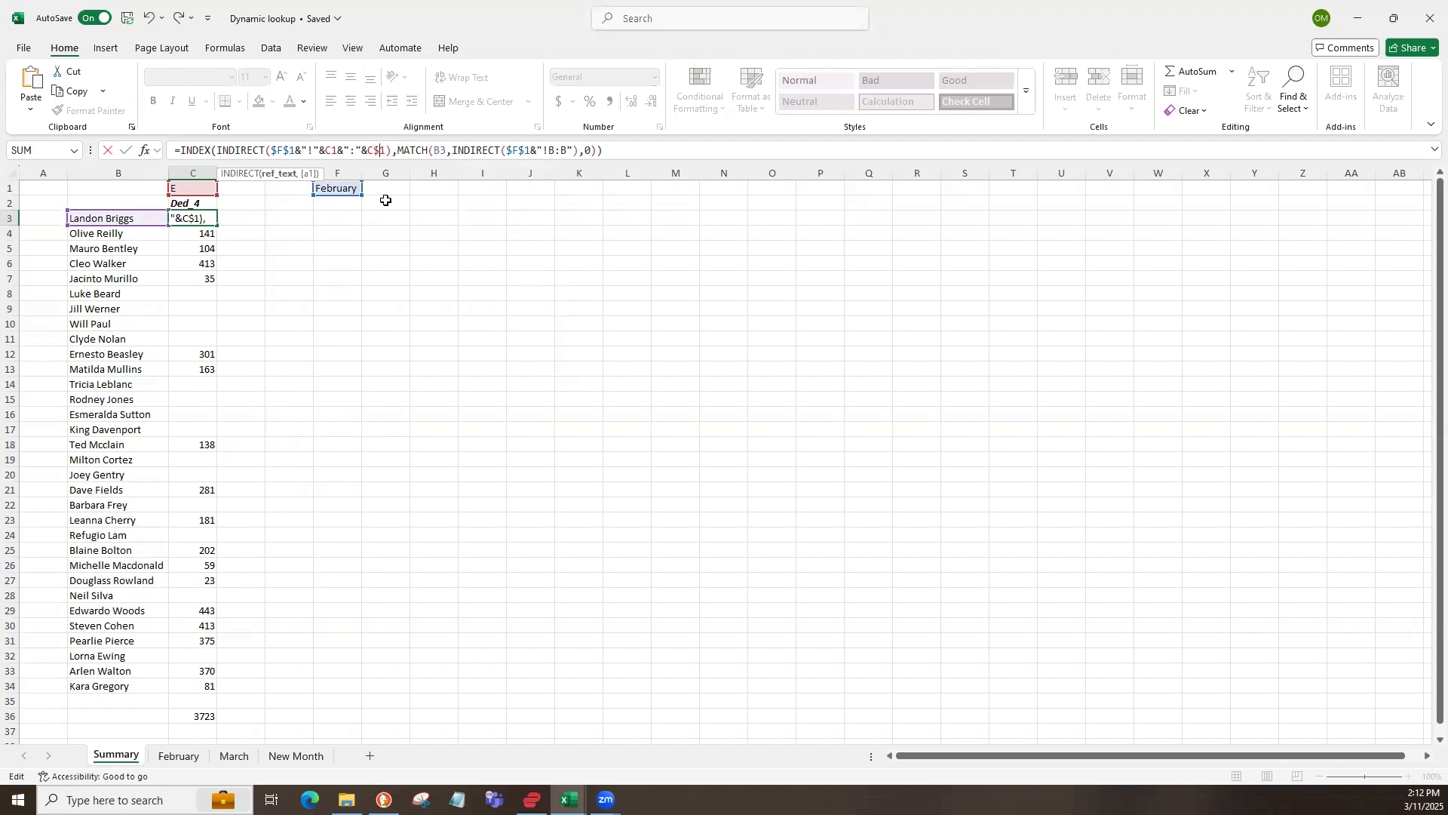
key("Left")
key("Left")
key("Left")
key("Left")
key("Left")
key("Left")
key("Left")
type("$")
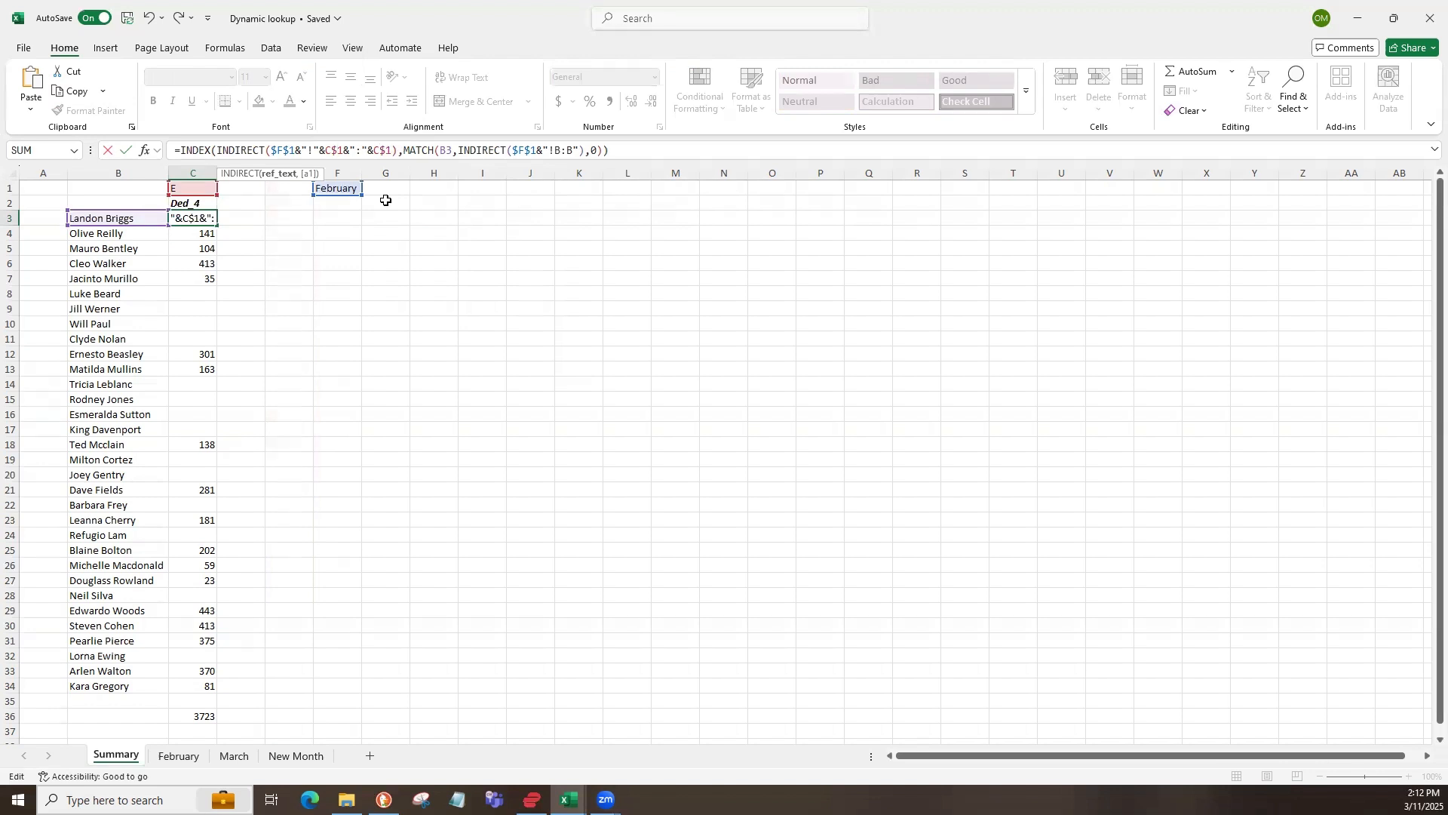
key("Return")
- Fill the updated C3 formula down column C through C34
key("Up")
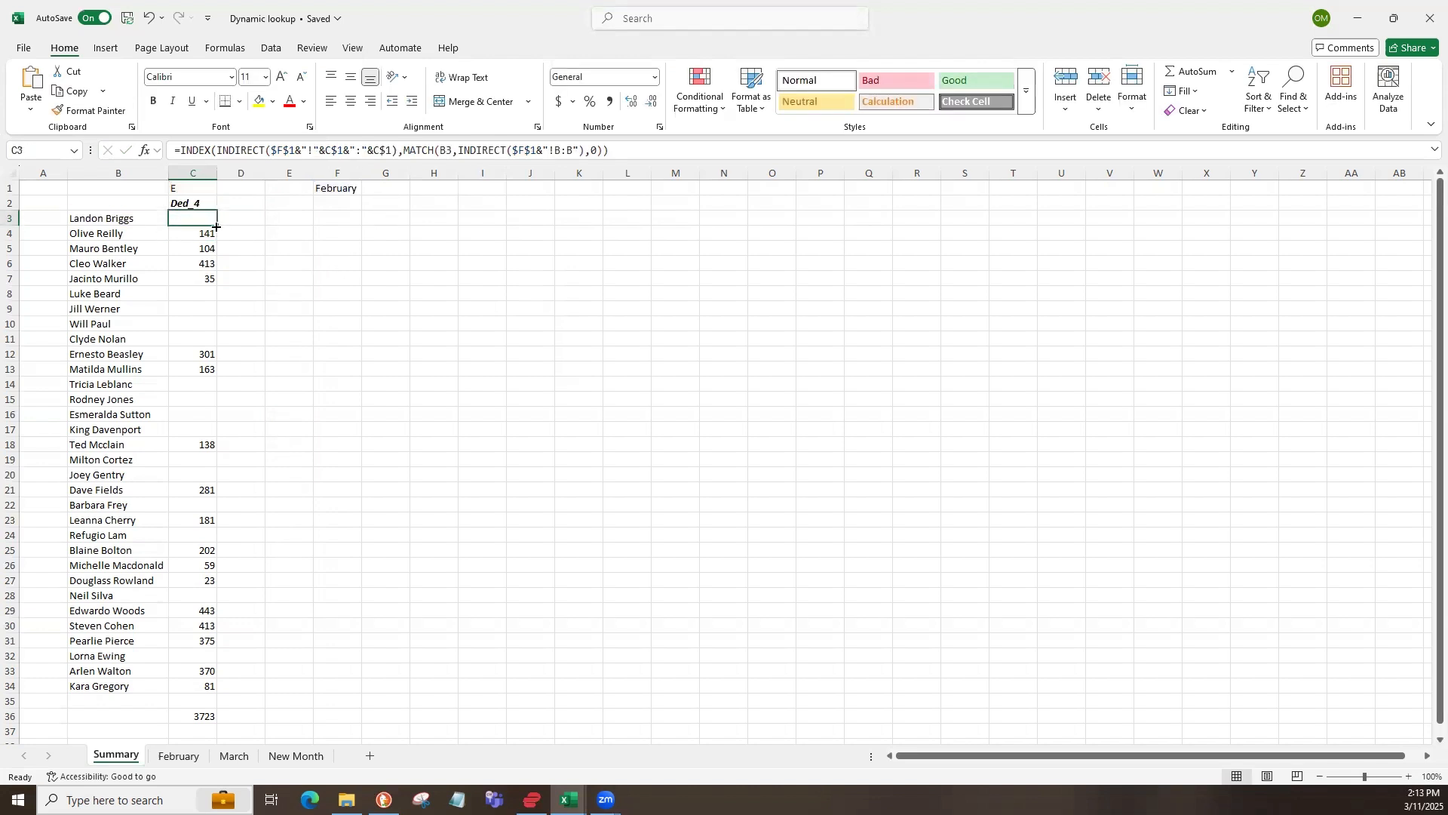
left_click_drag(217, 225, 213, 694)
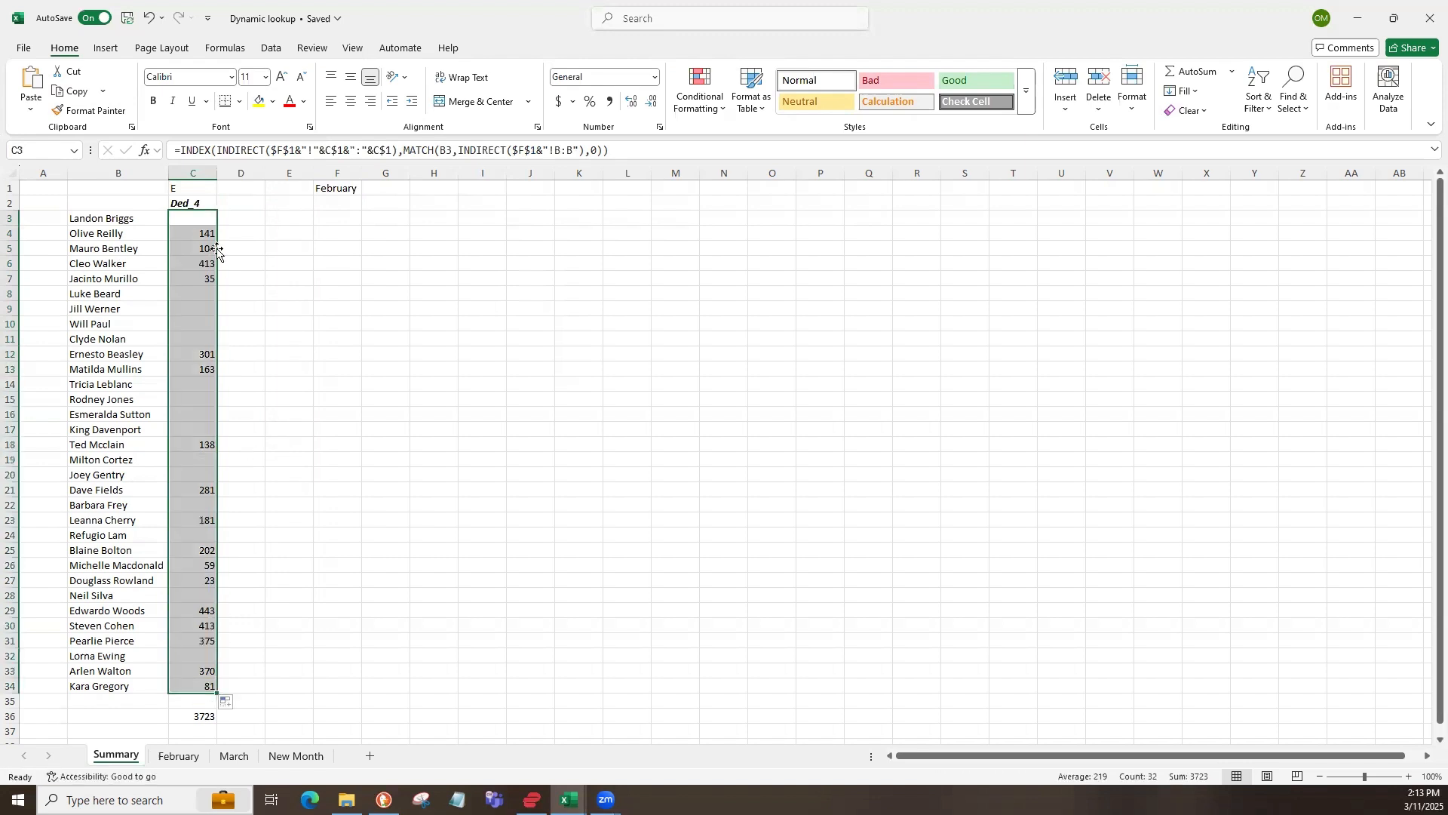
left_click(206, 218)
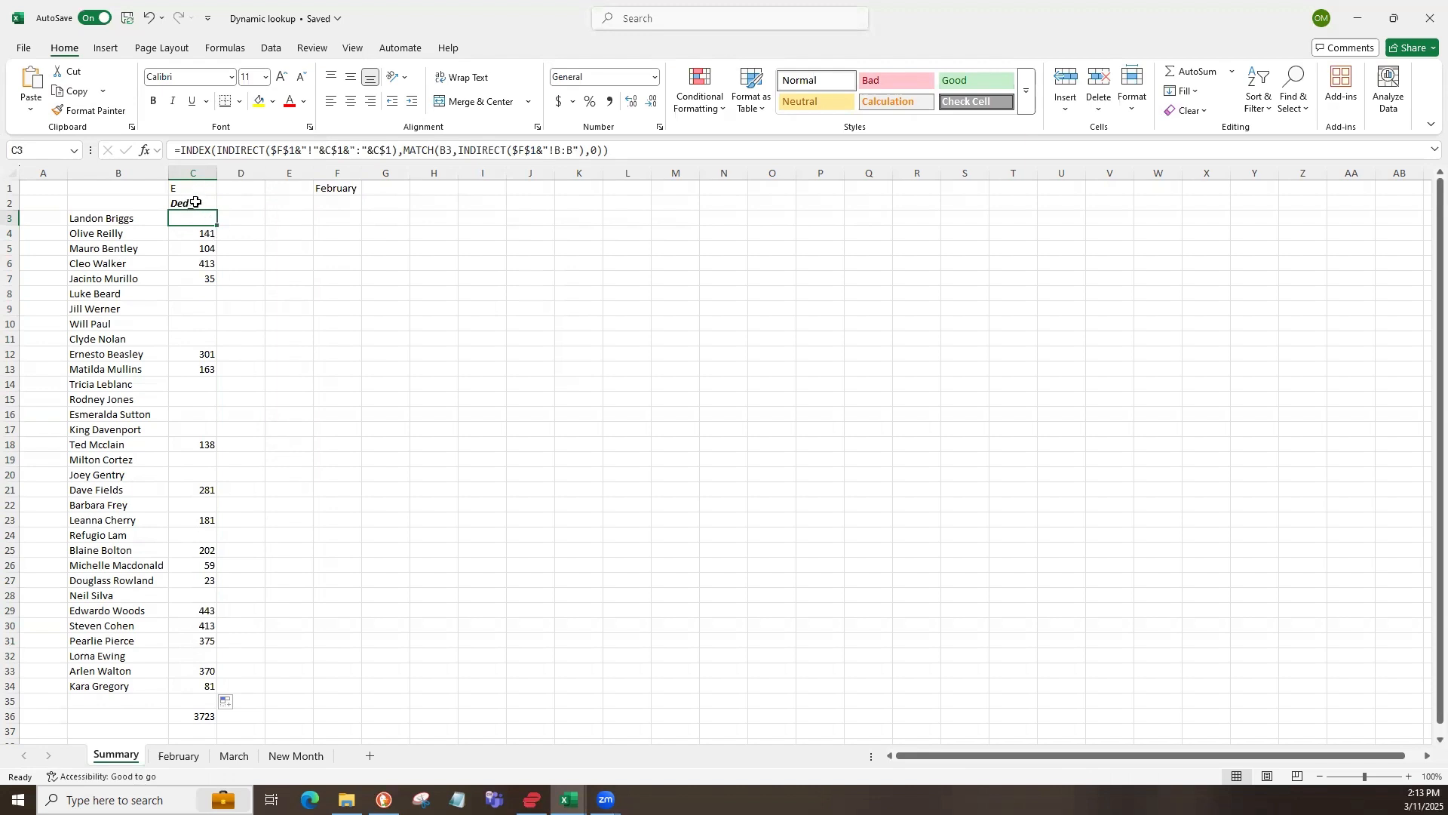
left_click(200, 204)
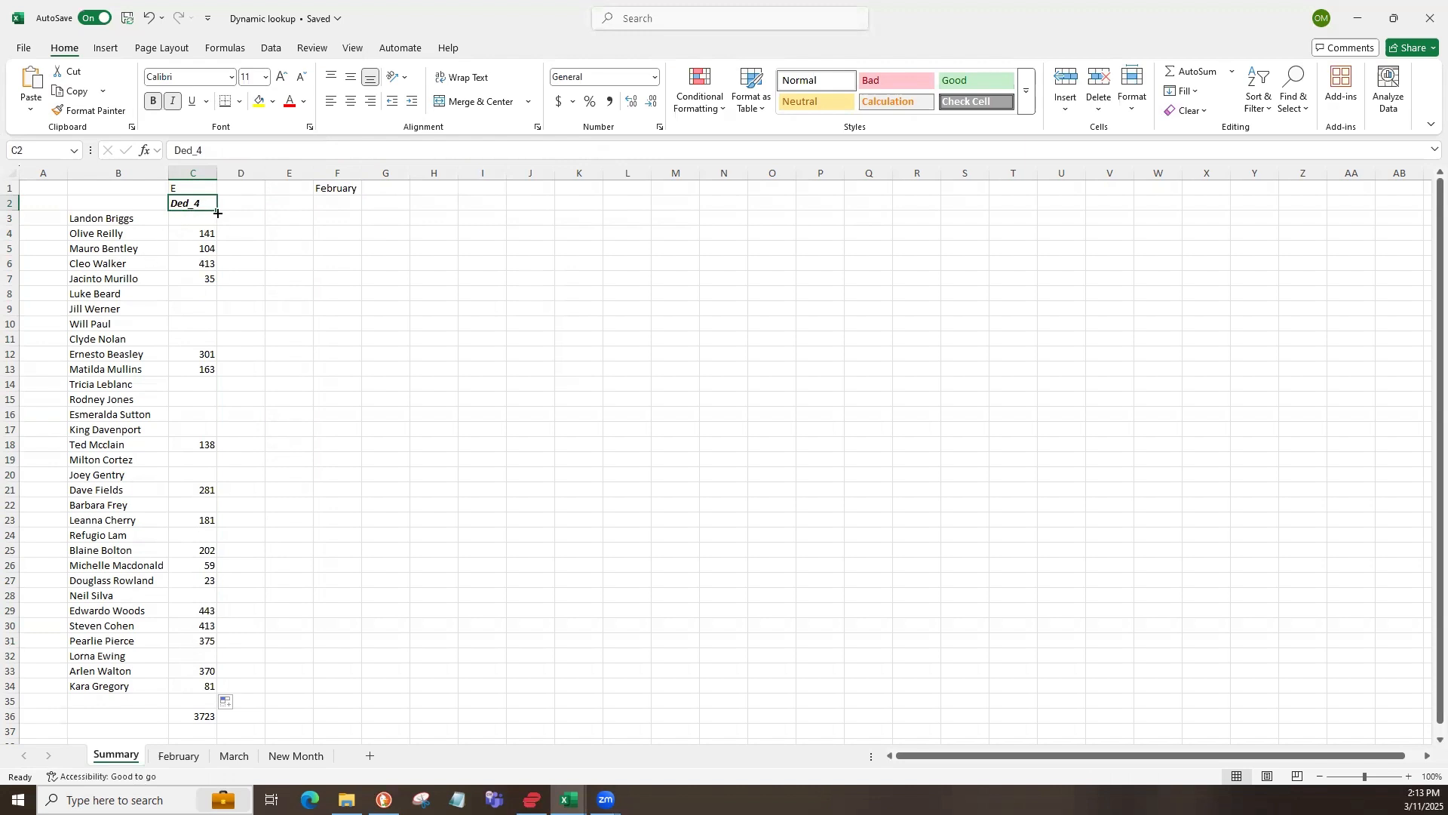
key("Up")
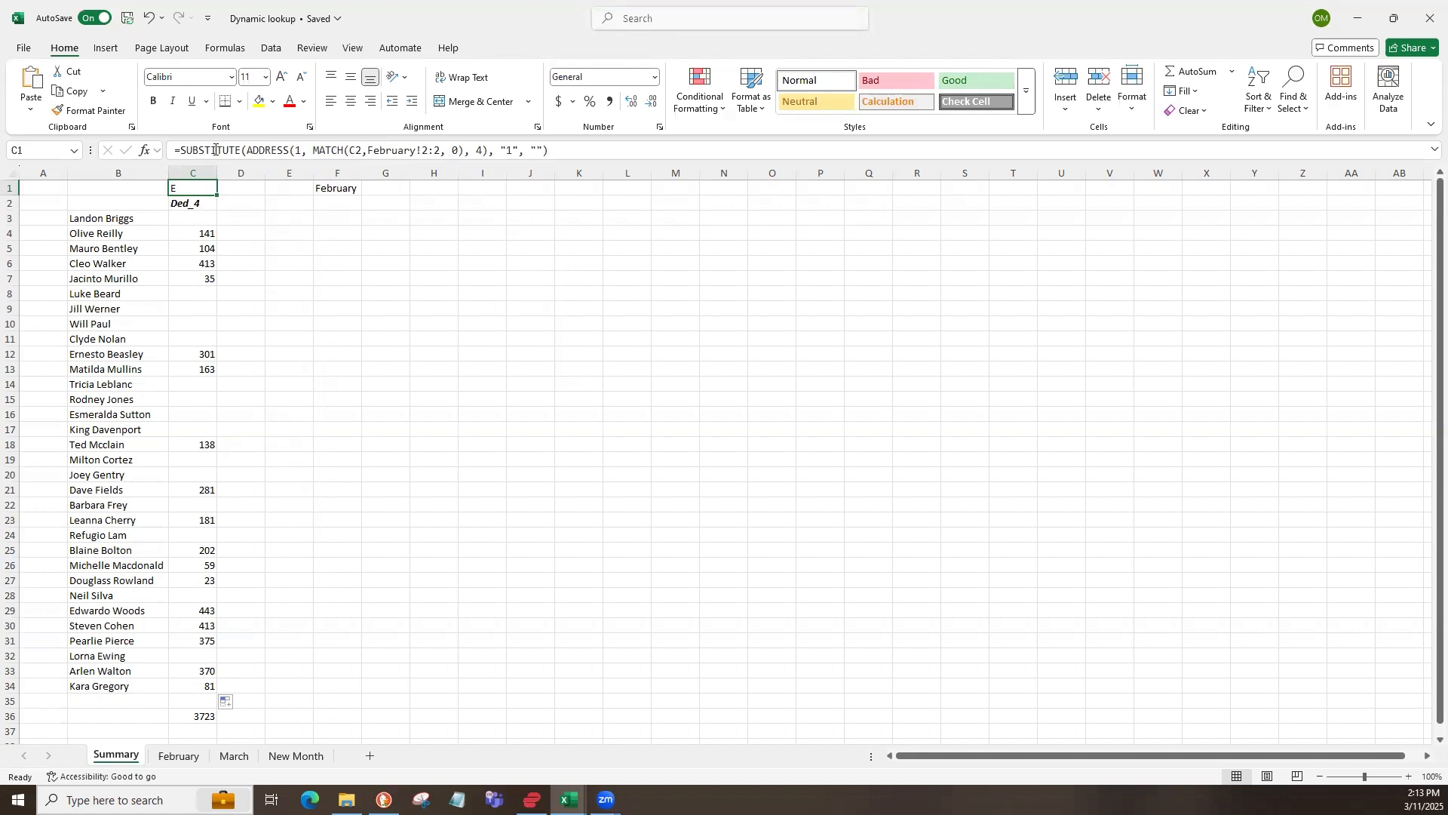
left_click(194, 204)
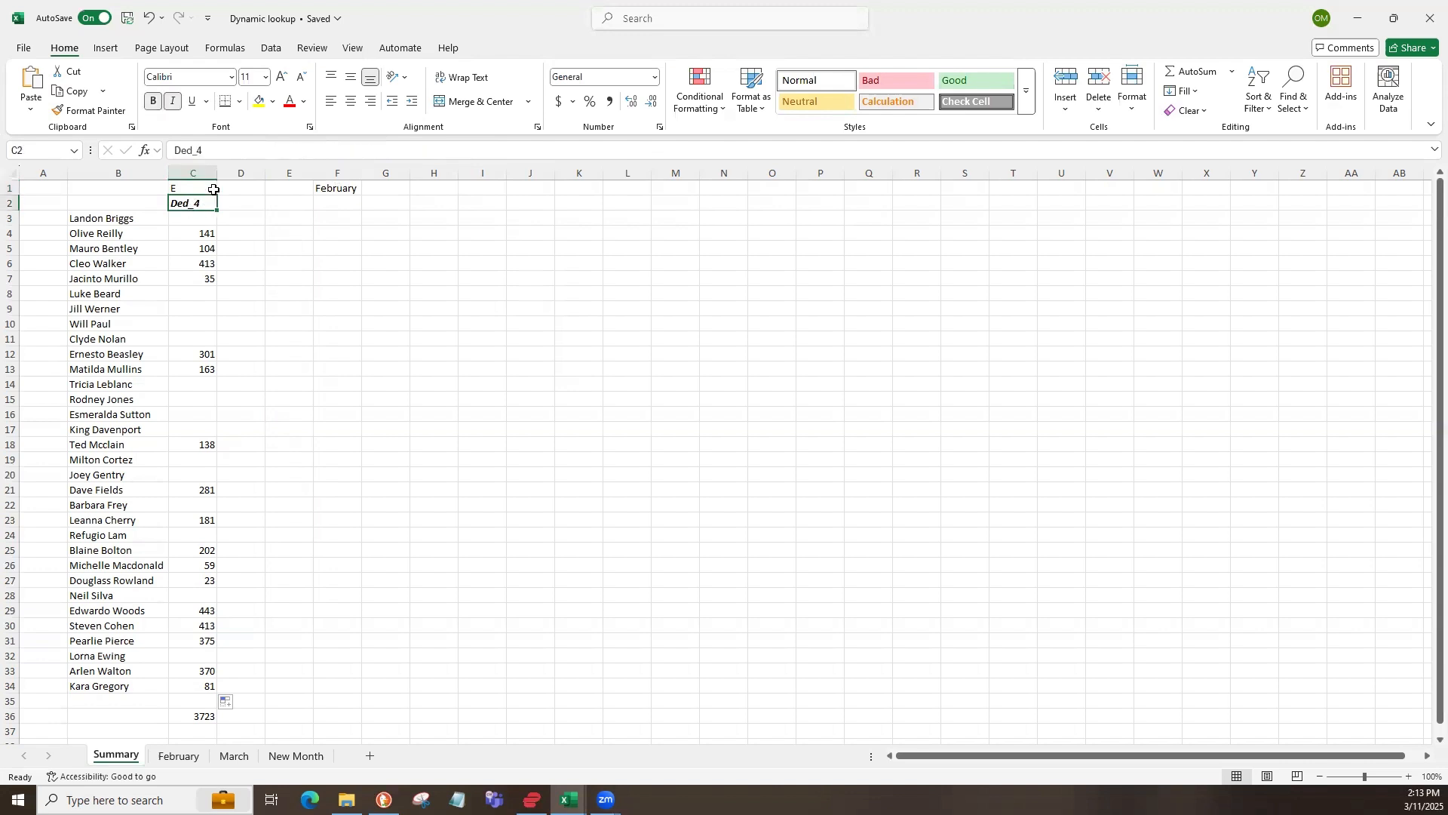
- Copy C1's SUBSTITUTE formula without its equals sign into J2 as plain reference text
left_click(213, 190)
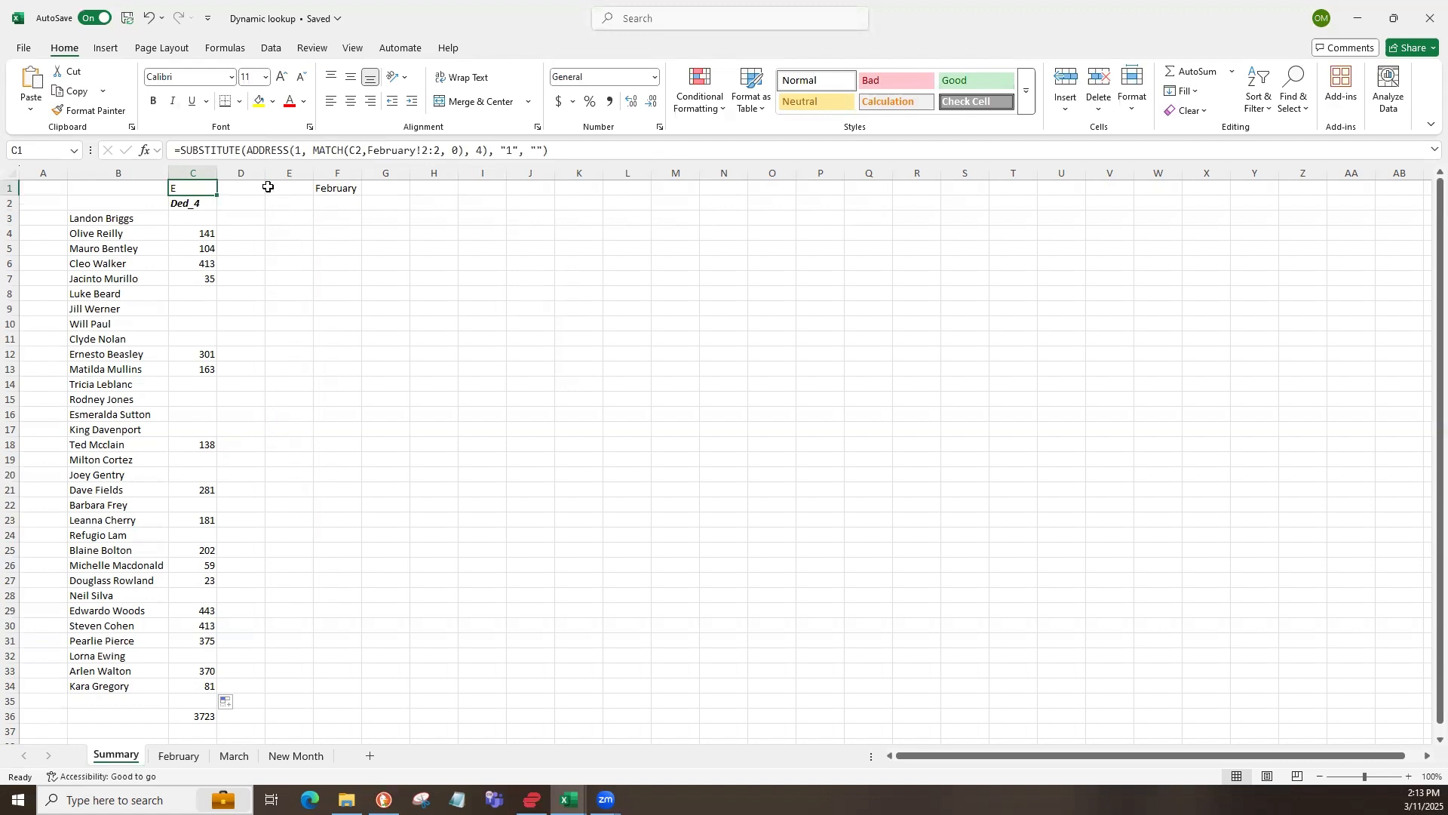
left_click(369, 151)
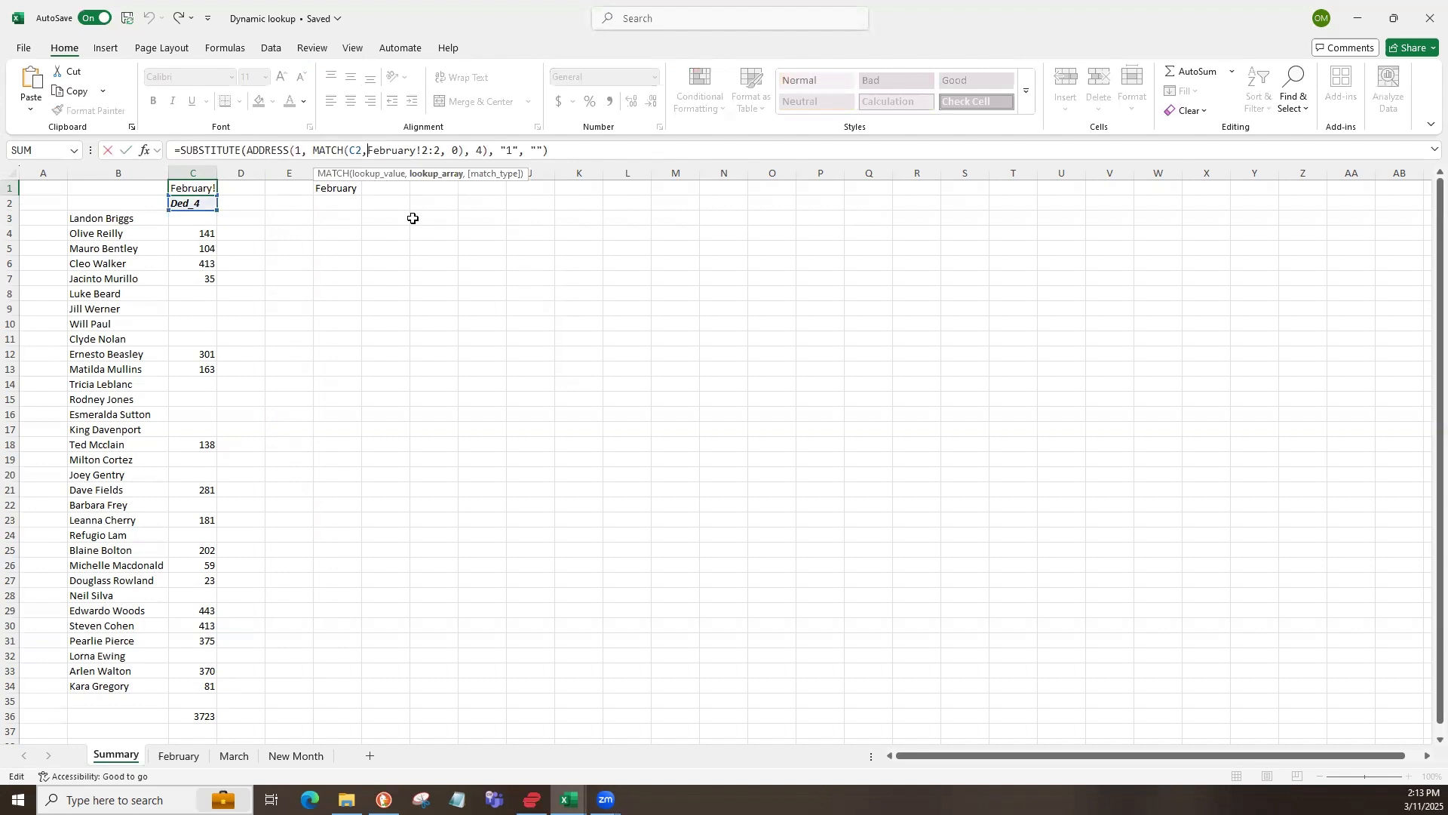
left_click_drag(177, 151, 554, 151)
key("ctrl+c")
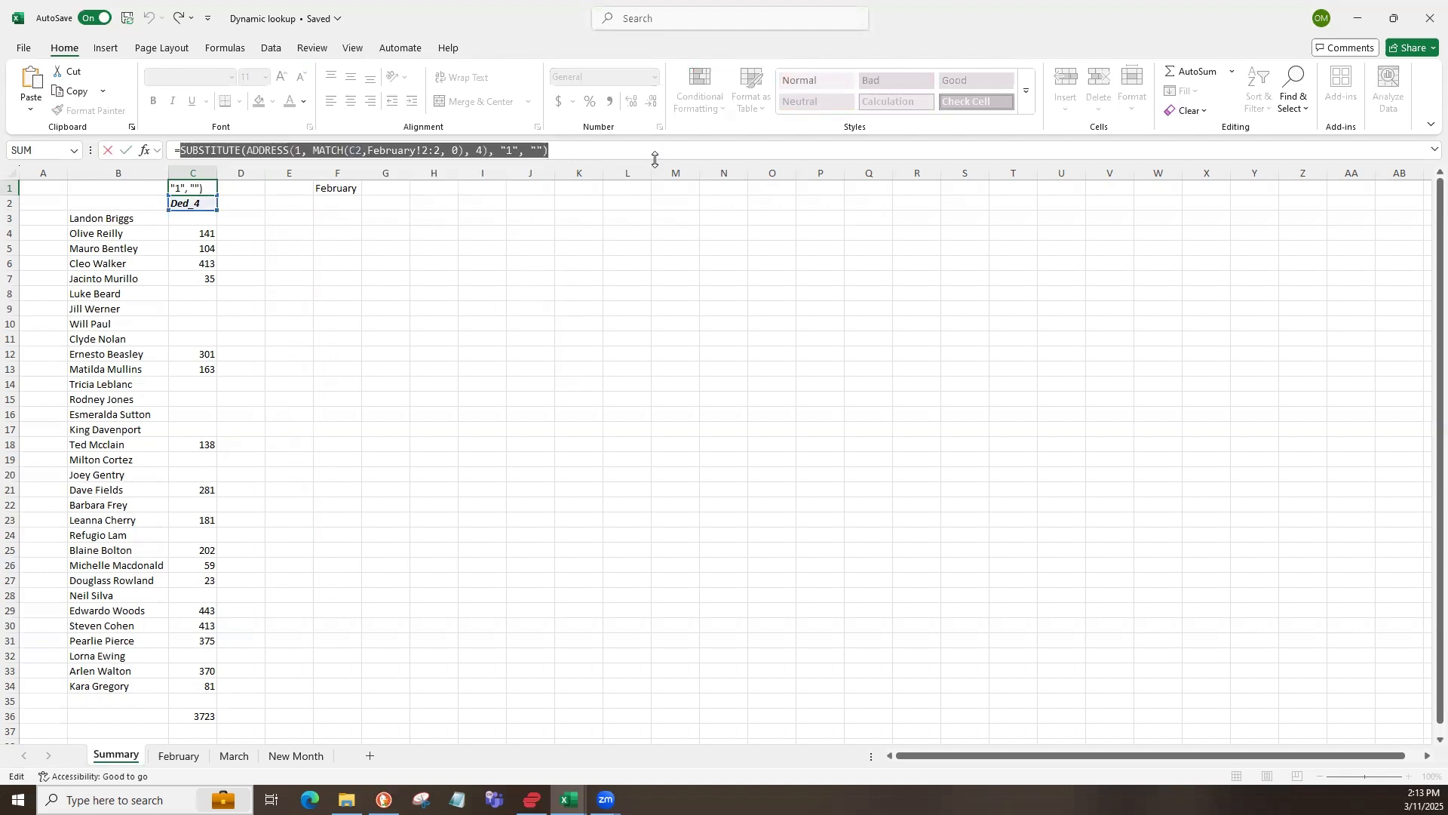
key("Escape")
left_click(537, 203)
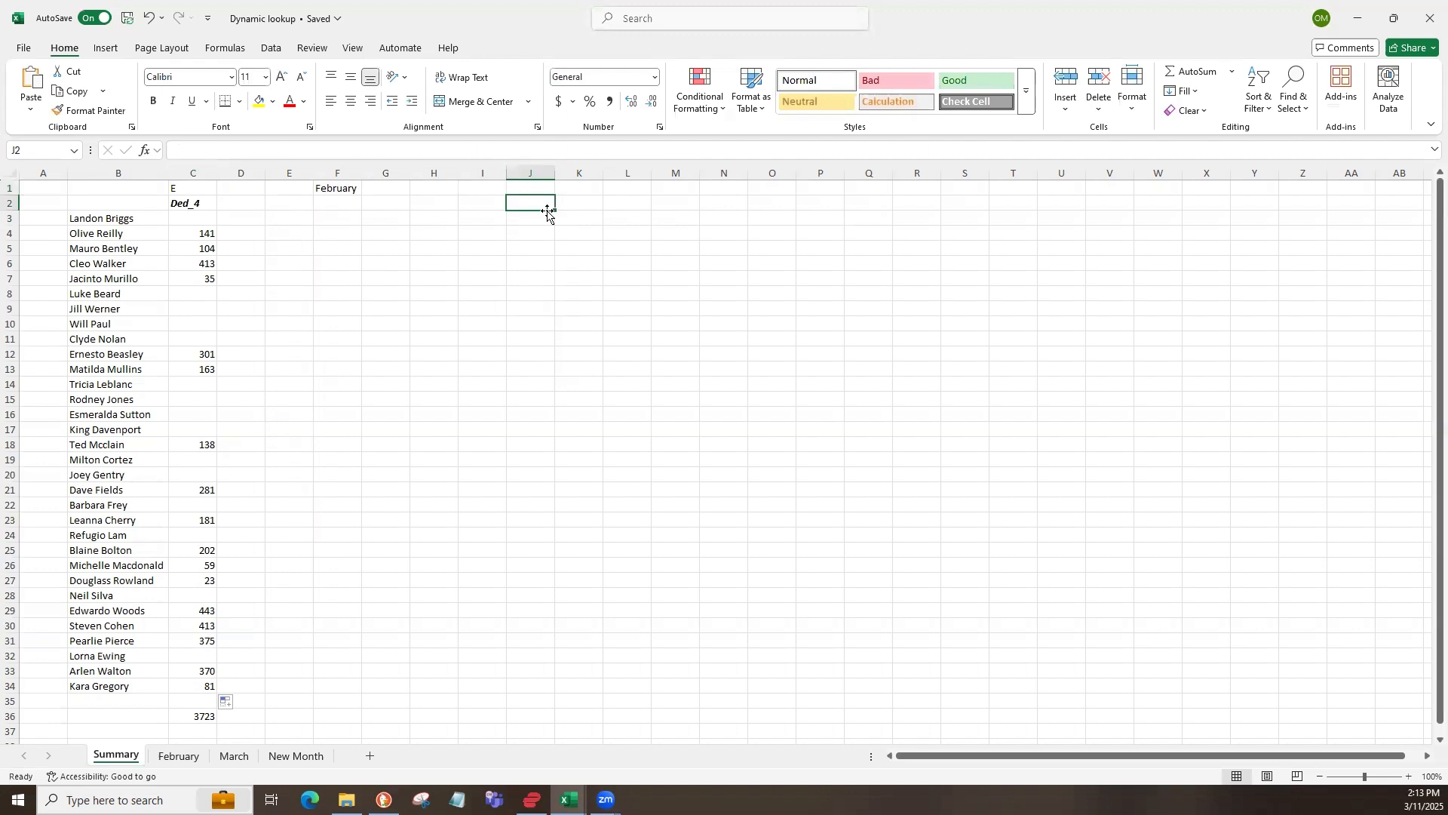
key("ctrl+v")
key("Return")
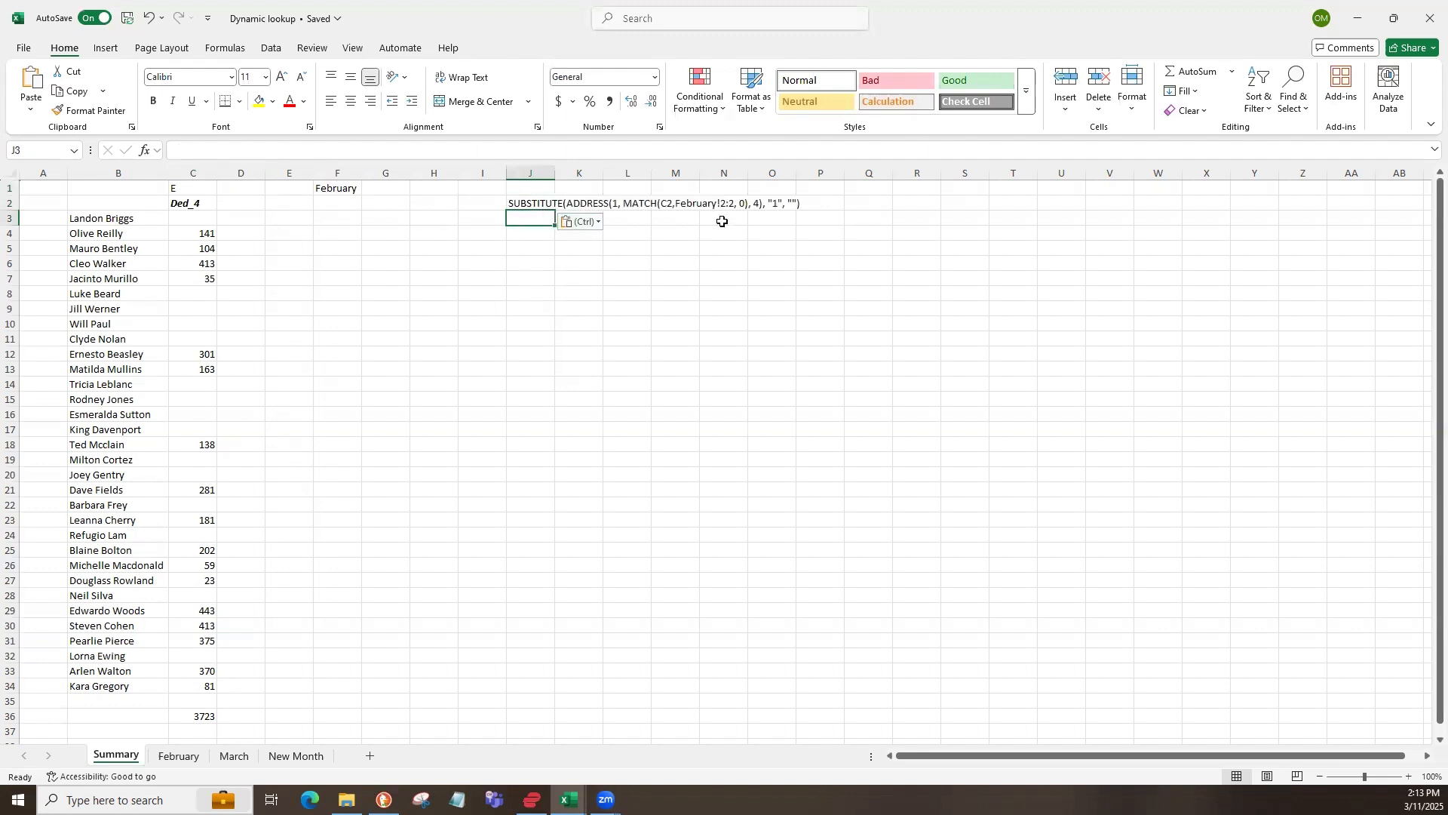
- Insert an opening INDIRECT( before the February!2:2 reference in C1's MATCH function
left_click(189, 185)
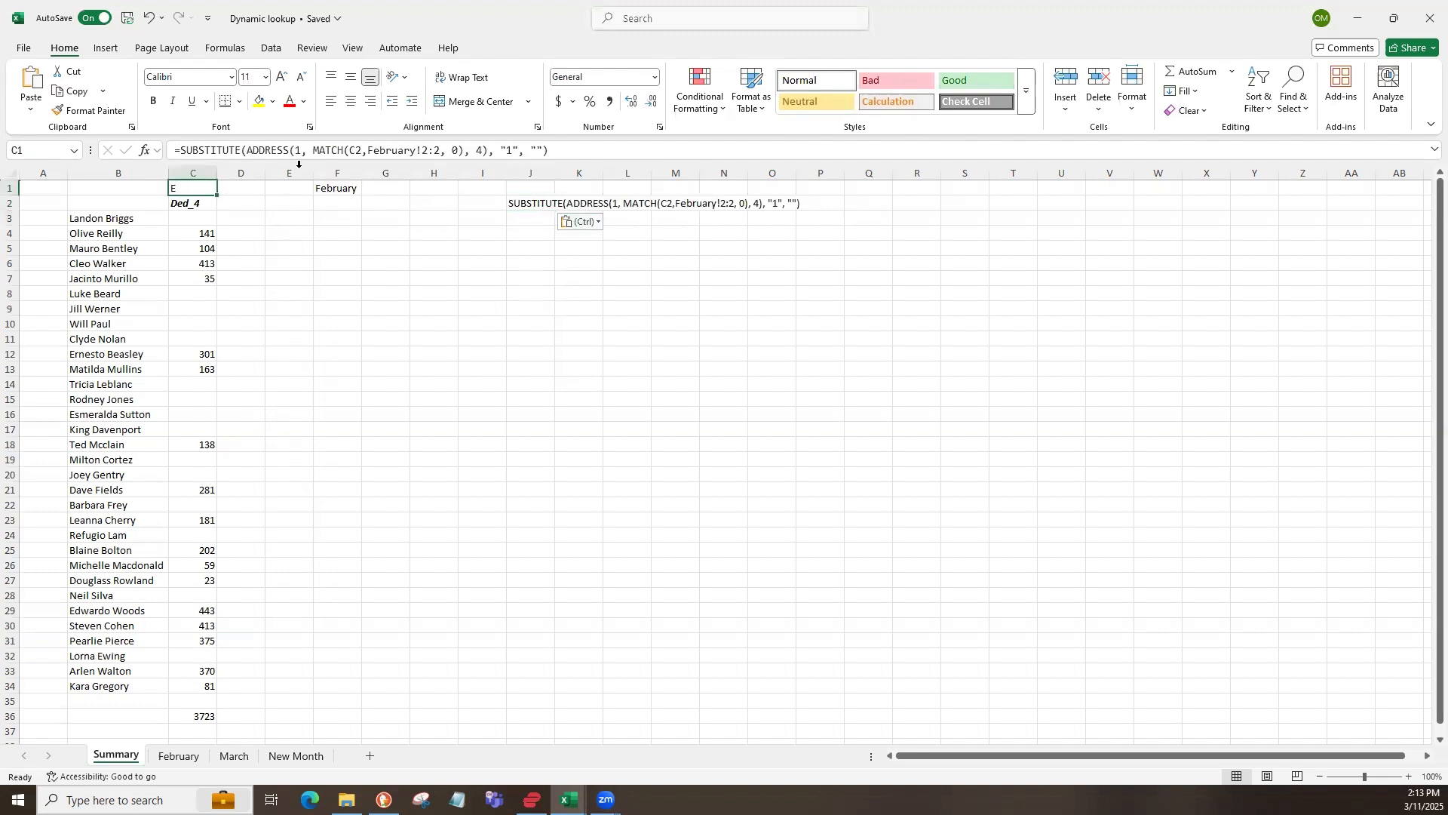
left_click(366, 150)
type("in")
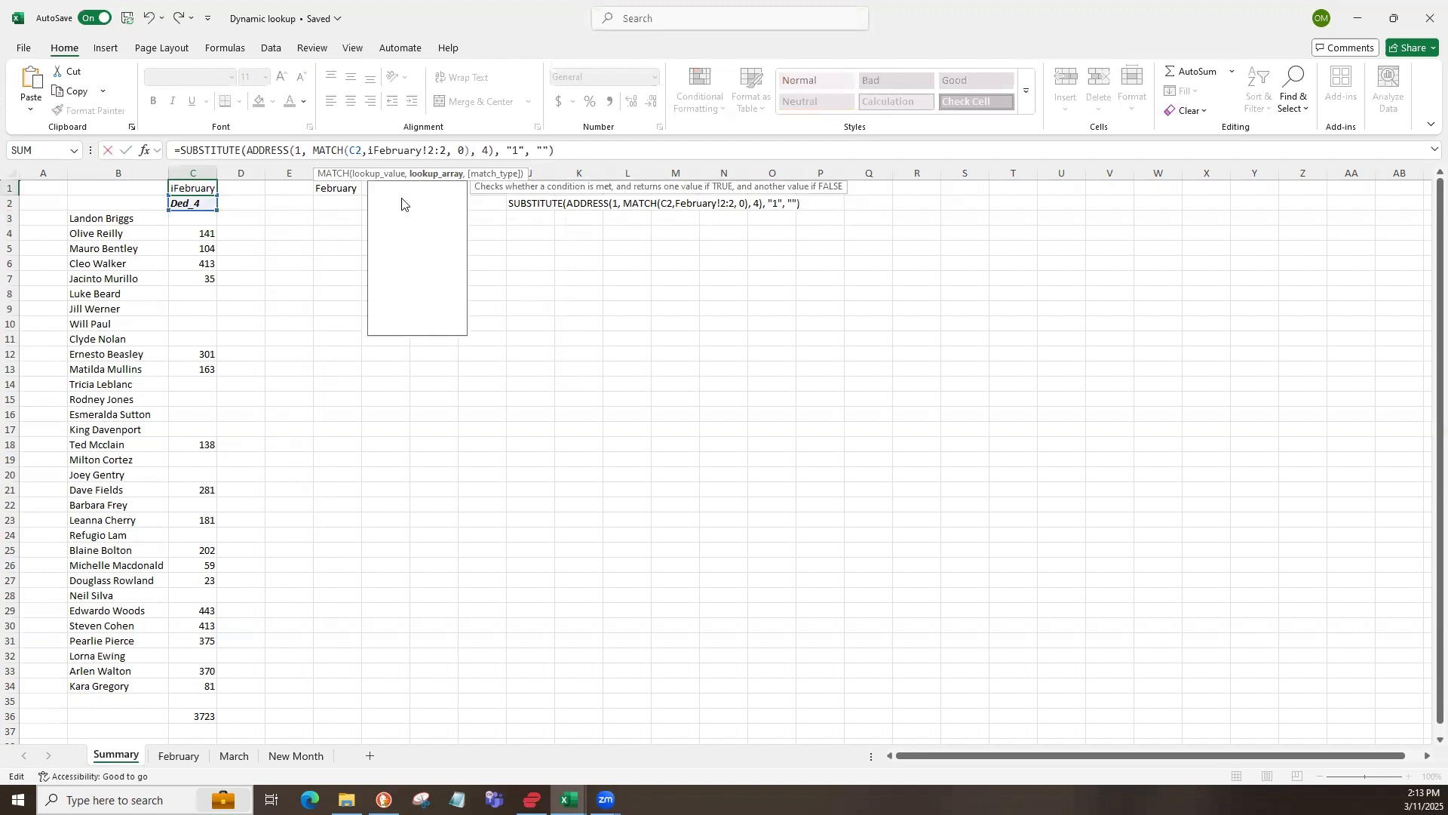
type("dirc")
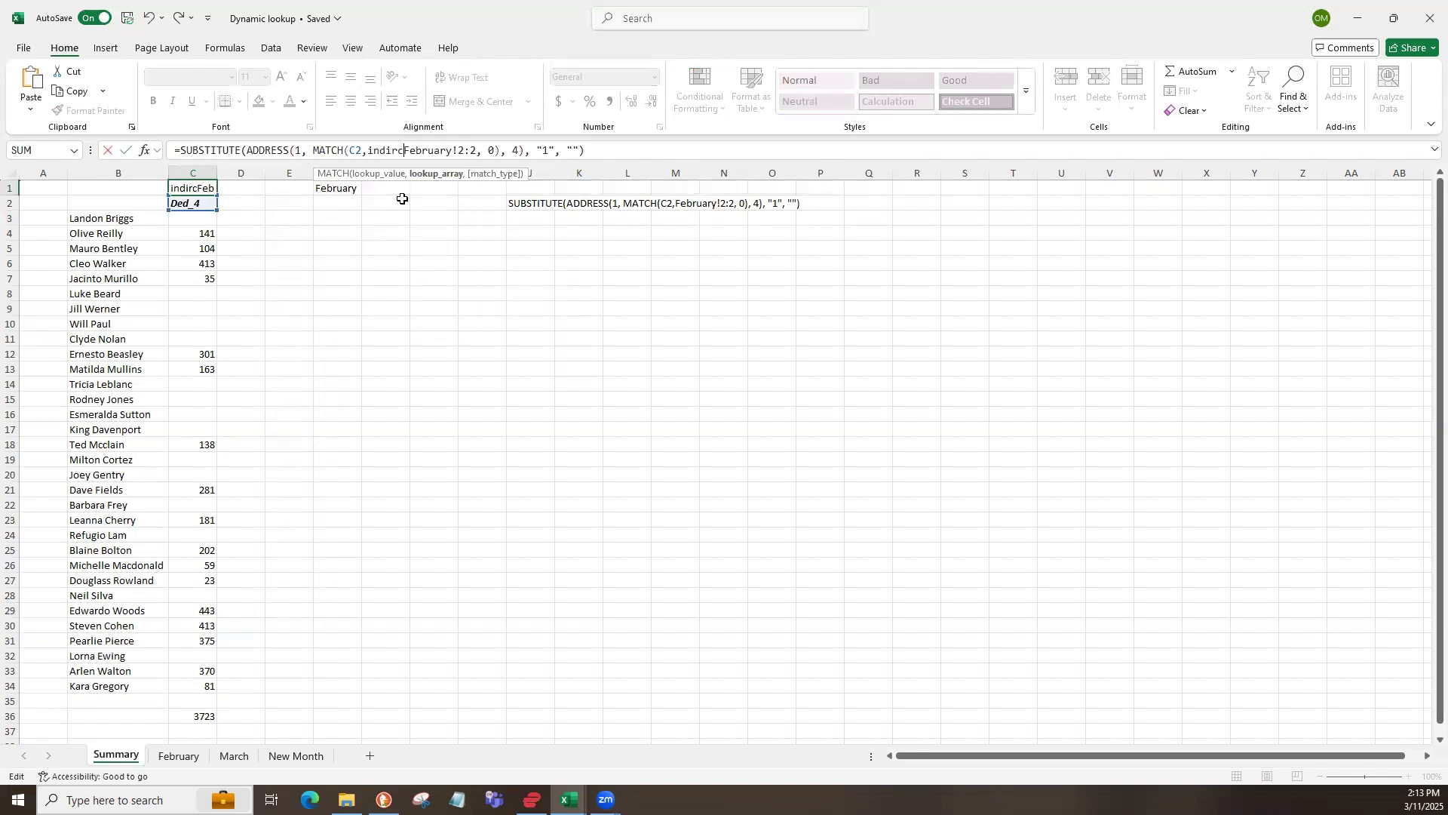
key("BackSpace")
key("BackSpace")
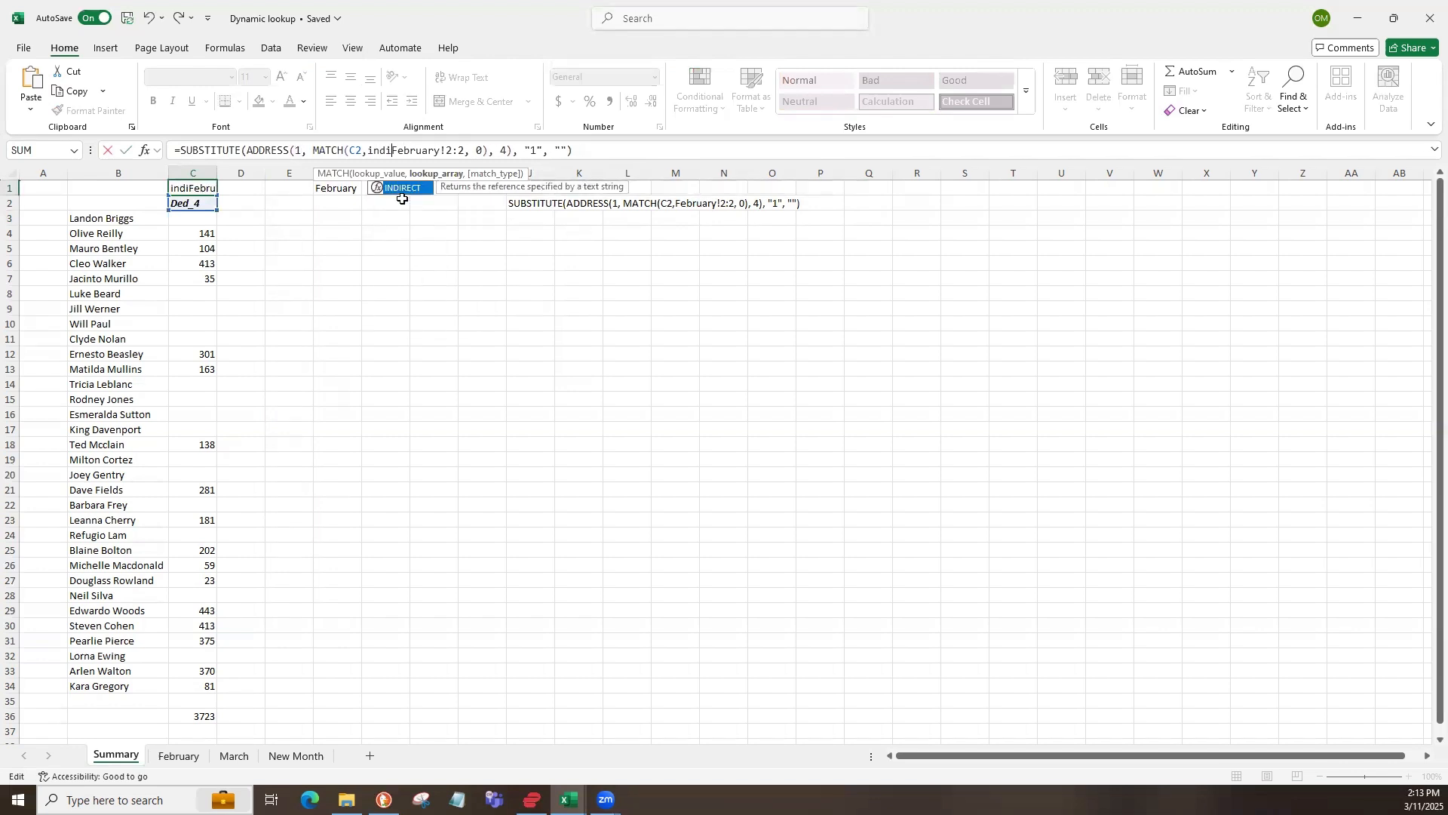
key("Tab")
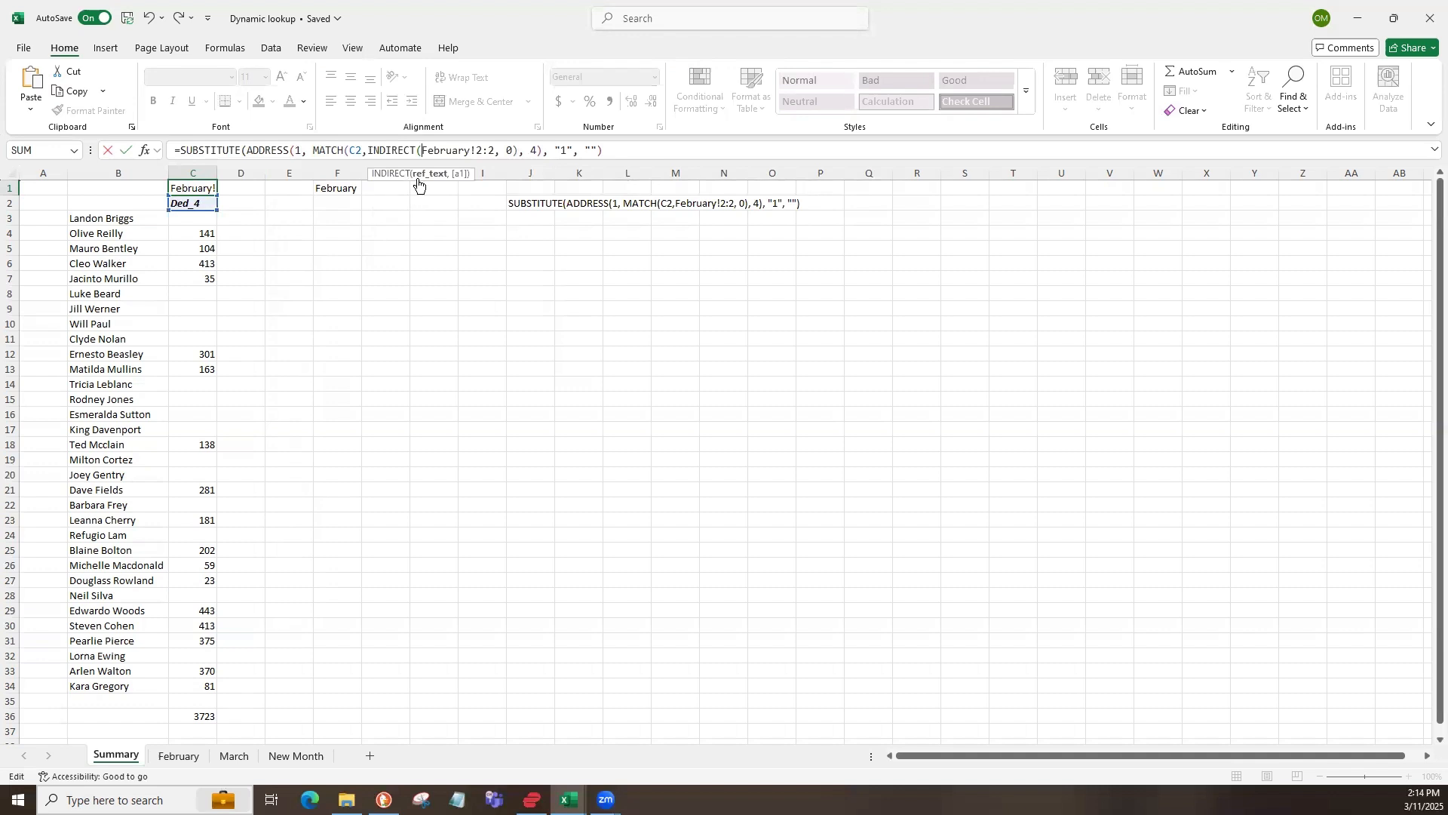
left_click_drag(458, 176, 483, 343)
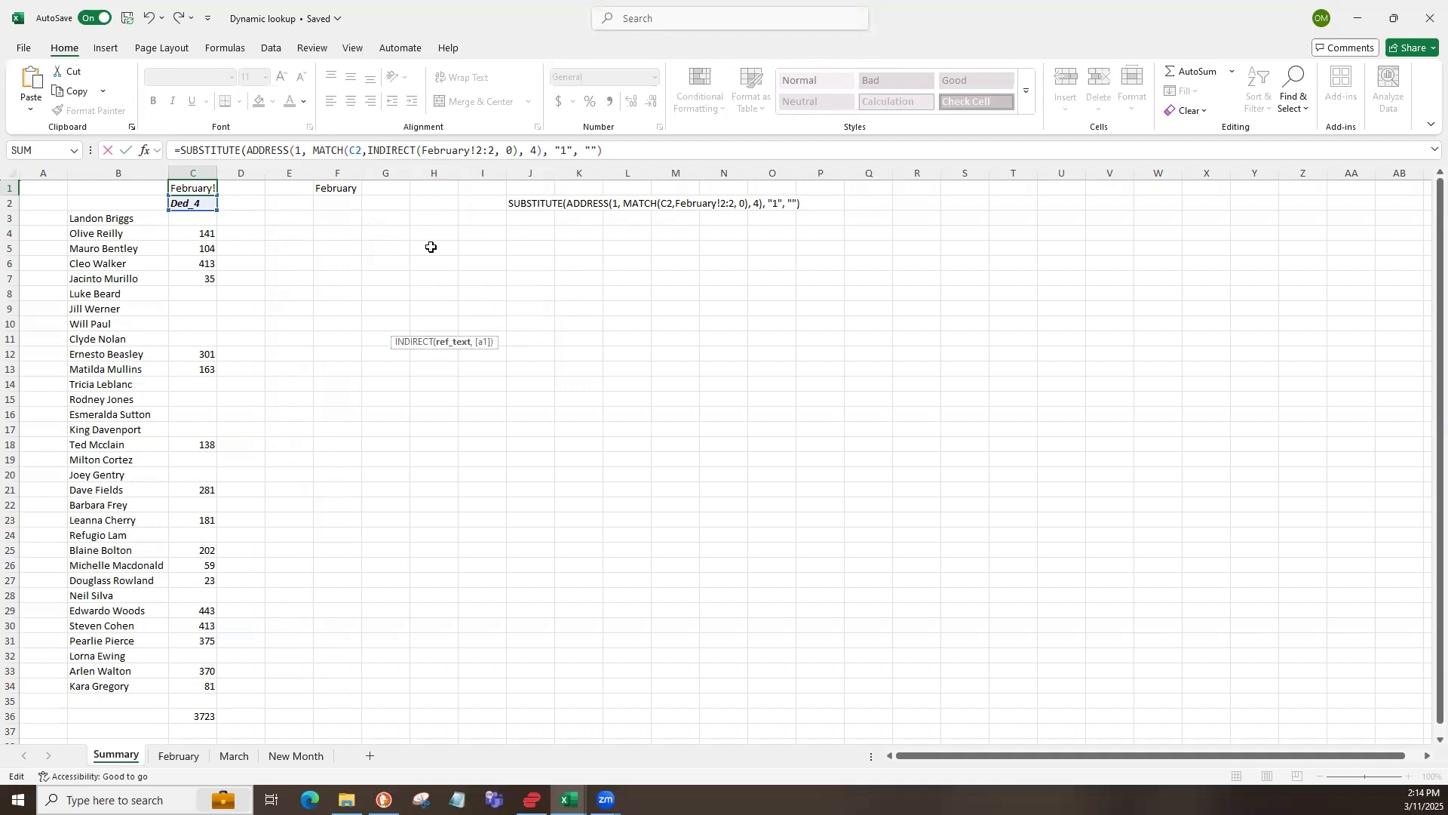
- Replace the hardcoded sheet name February inside C1's INDIRECT with the absolute reference $F$1
type("f")
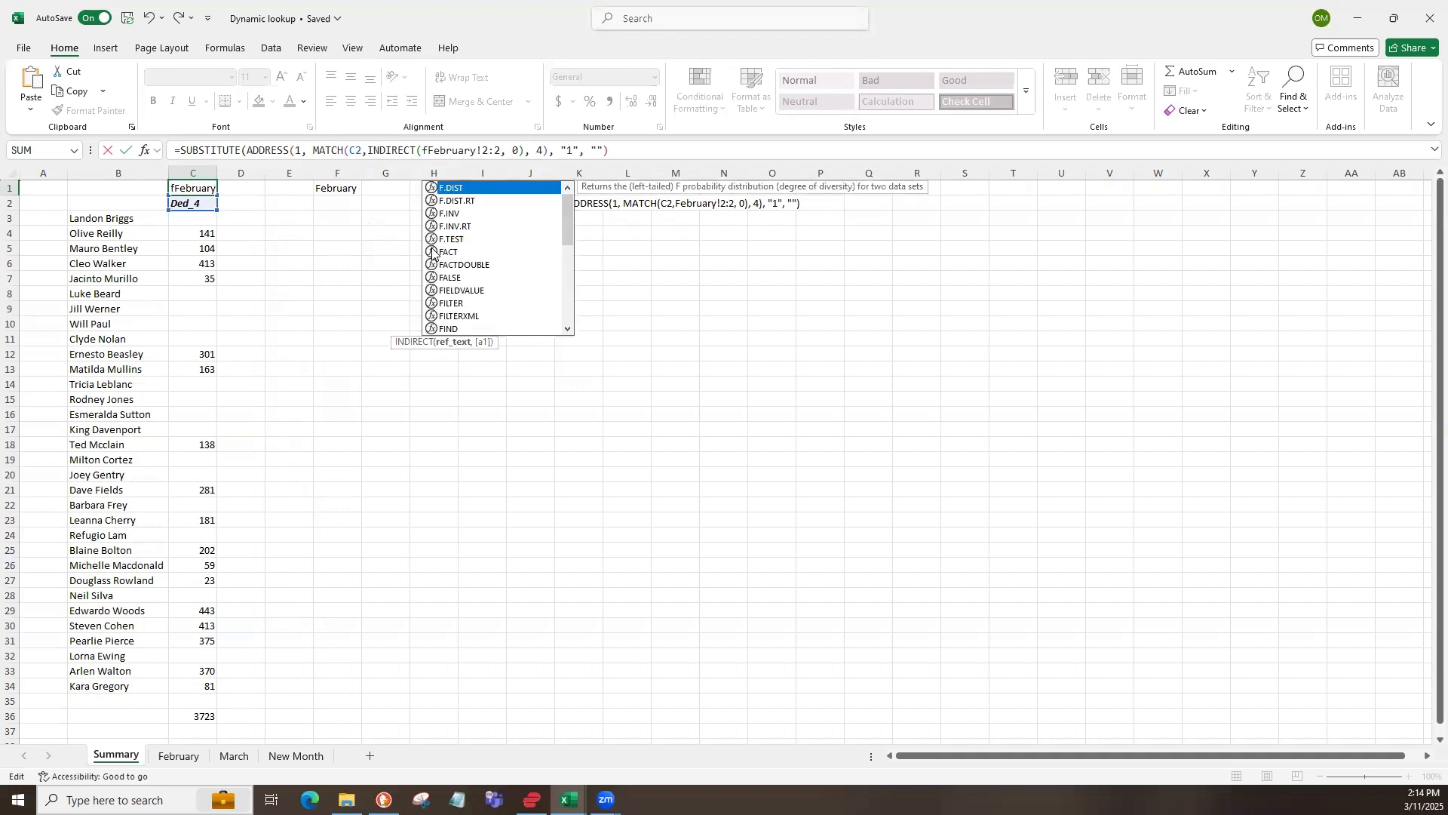
type("1")
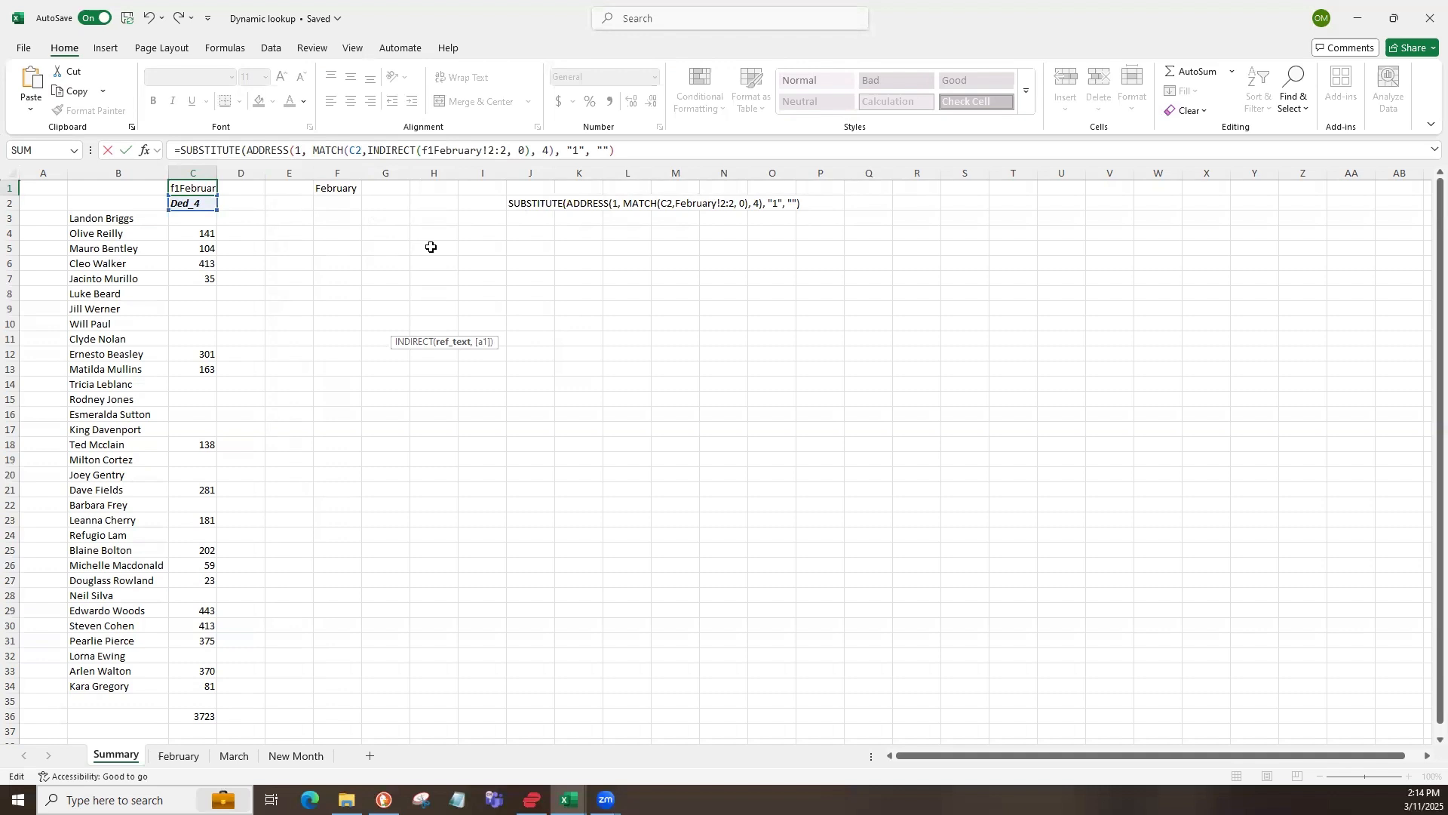
type("$")
key("Right")
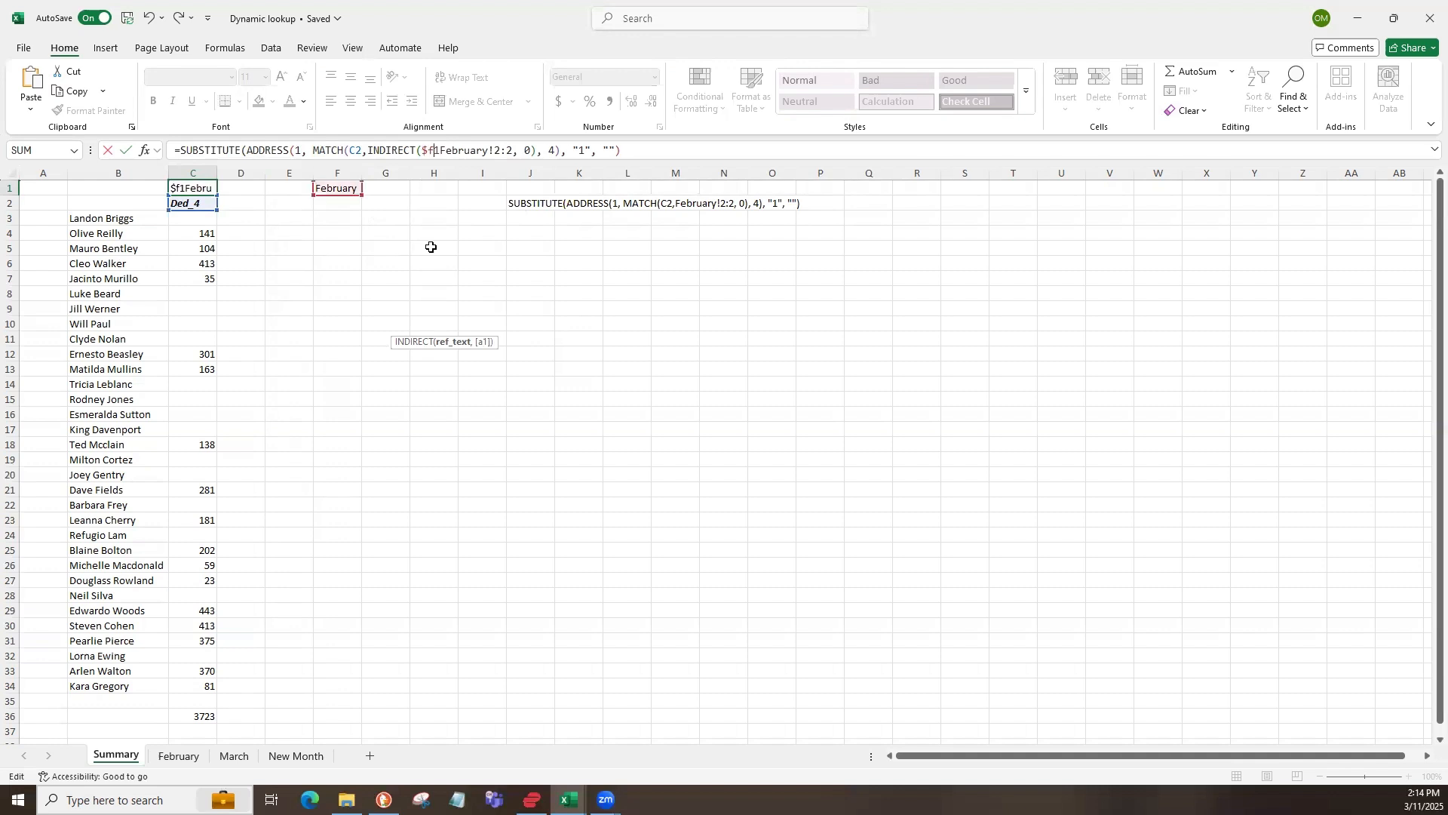
type("$")
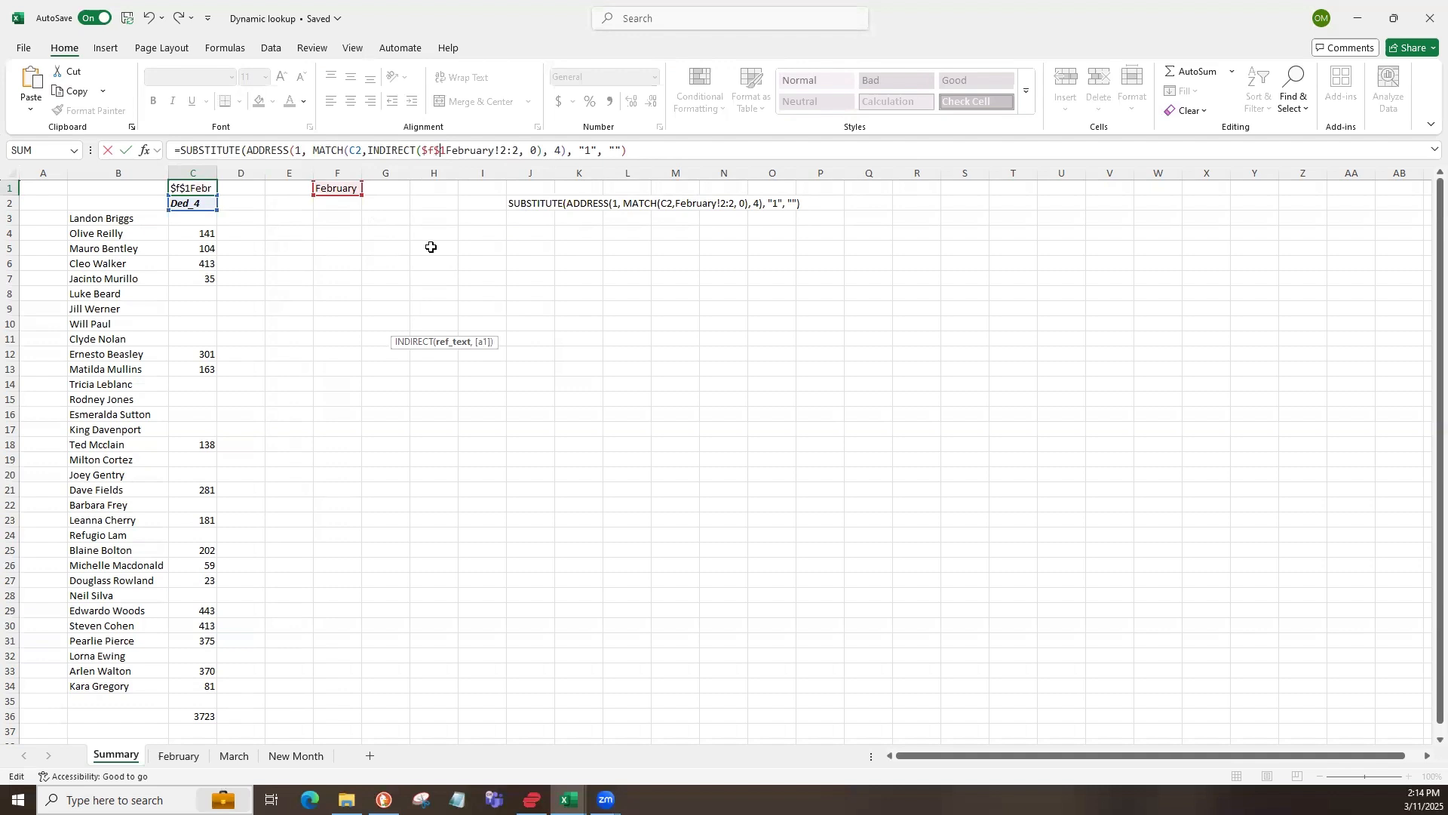
key("Delete")
key("Delete")
key("Delete")
key("Delete")
key("Delete")
key("Delete")
key("Delete")
key("Delete")
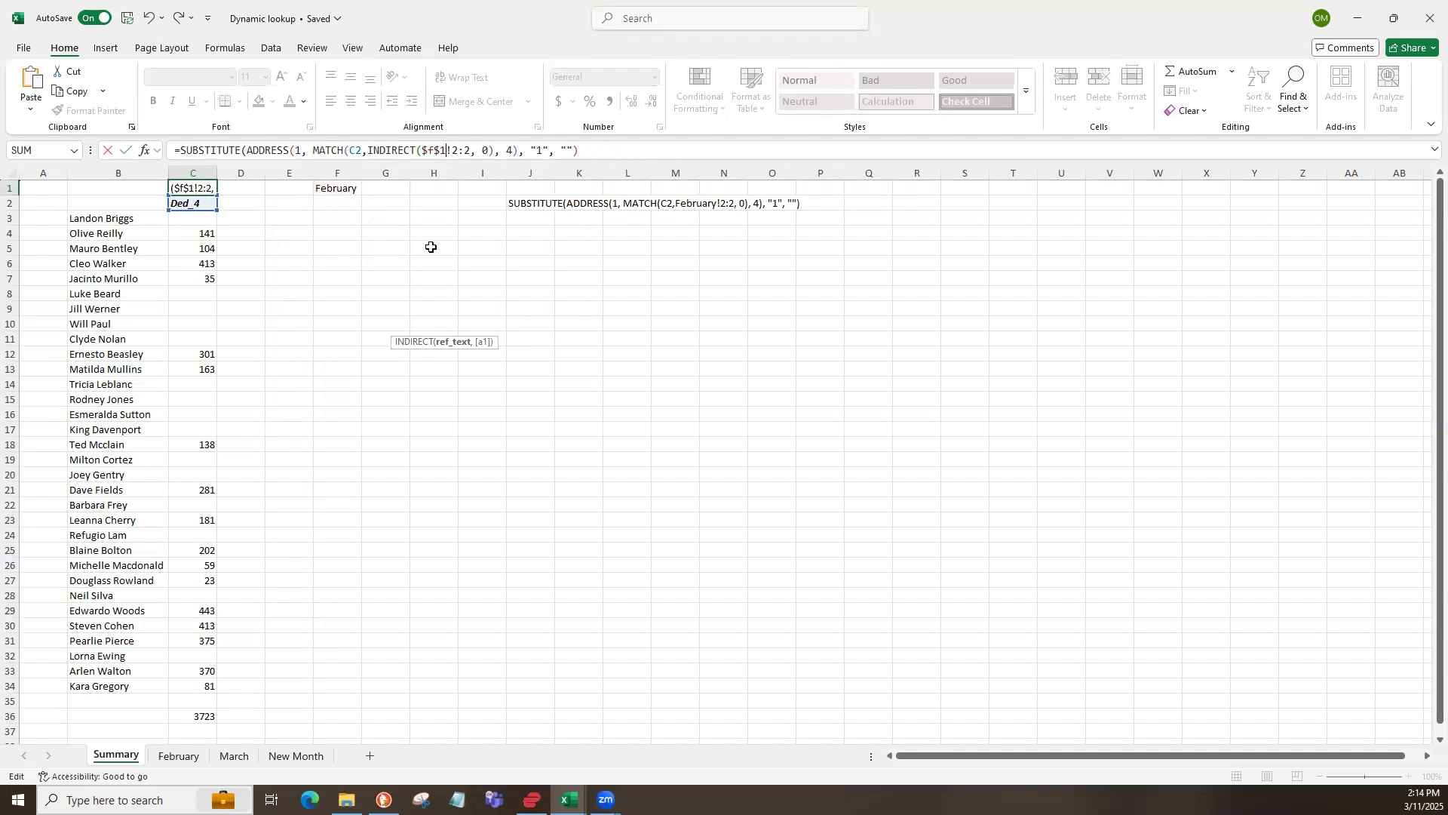
- Join $F$1 to the row reference as quoted text, &"!2:2", inside C1's INDIRECT
type("&\"")
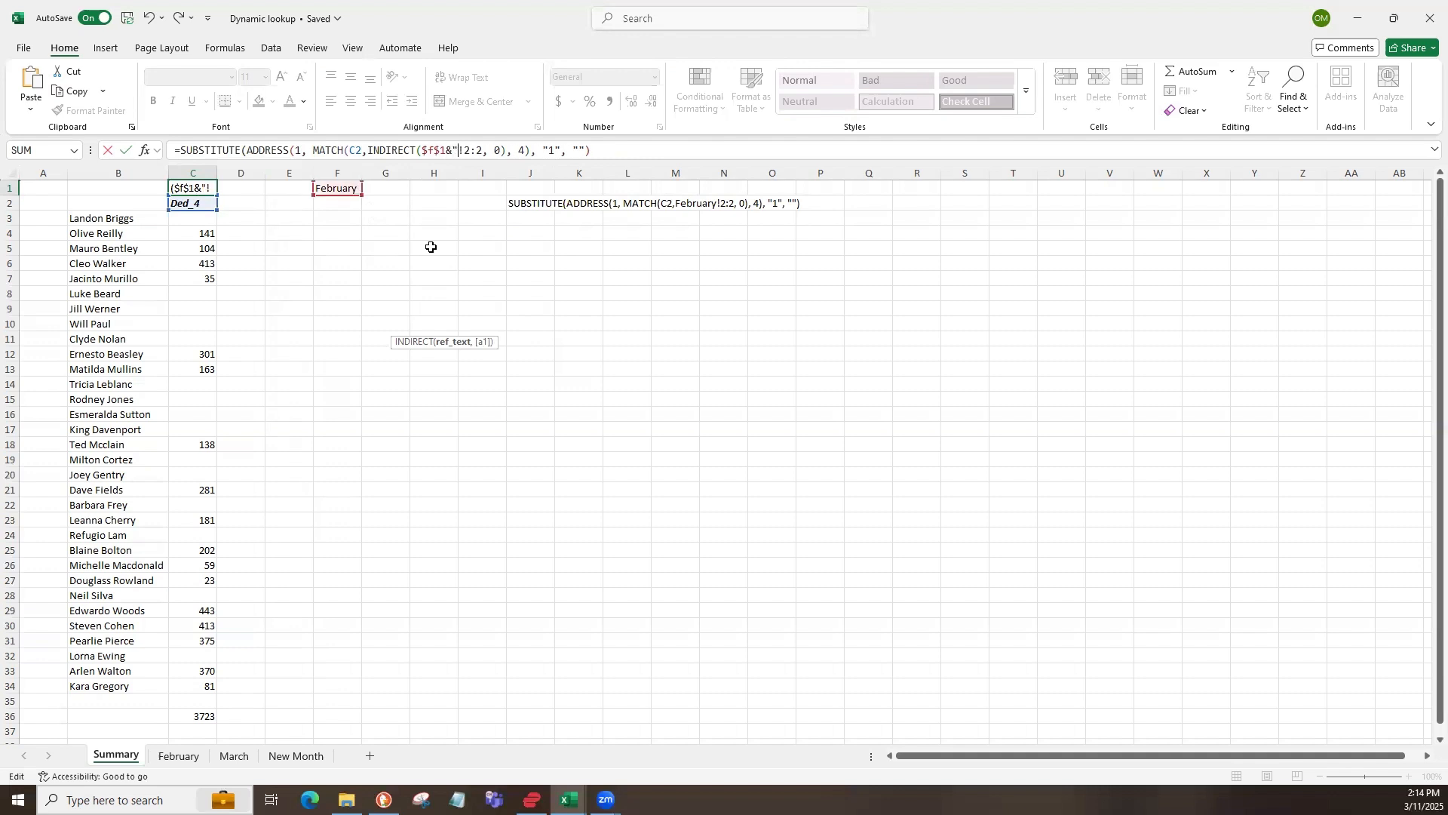
key("Right")
key("Right")
key("Right")
type("\"")
- Add the closing parenthesis after "!2:2" to complete INDIRECT and commit C1's formula
left_click(613, 152)
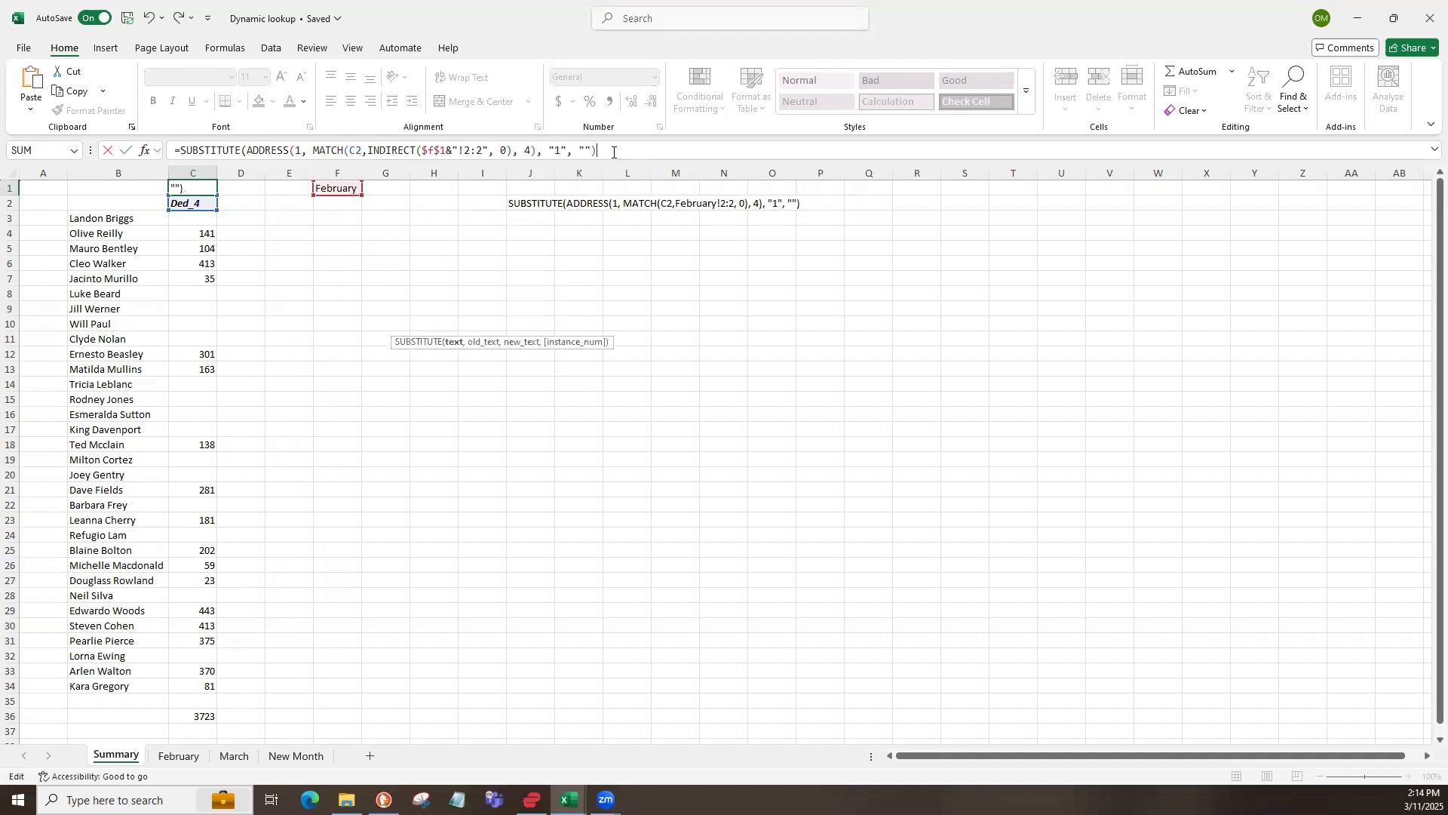
key("Return")
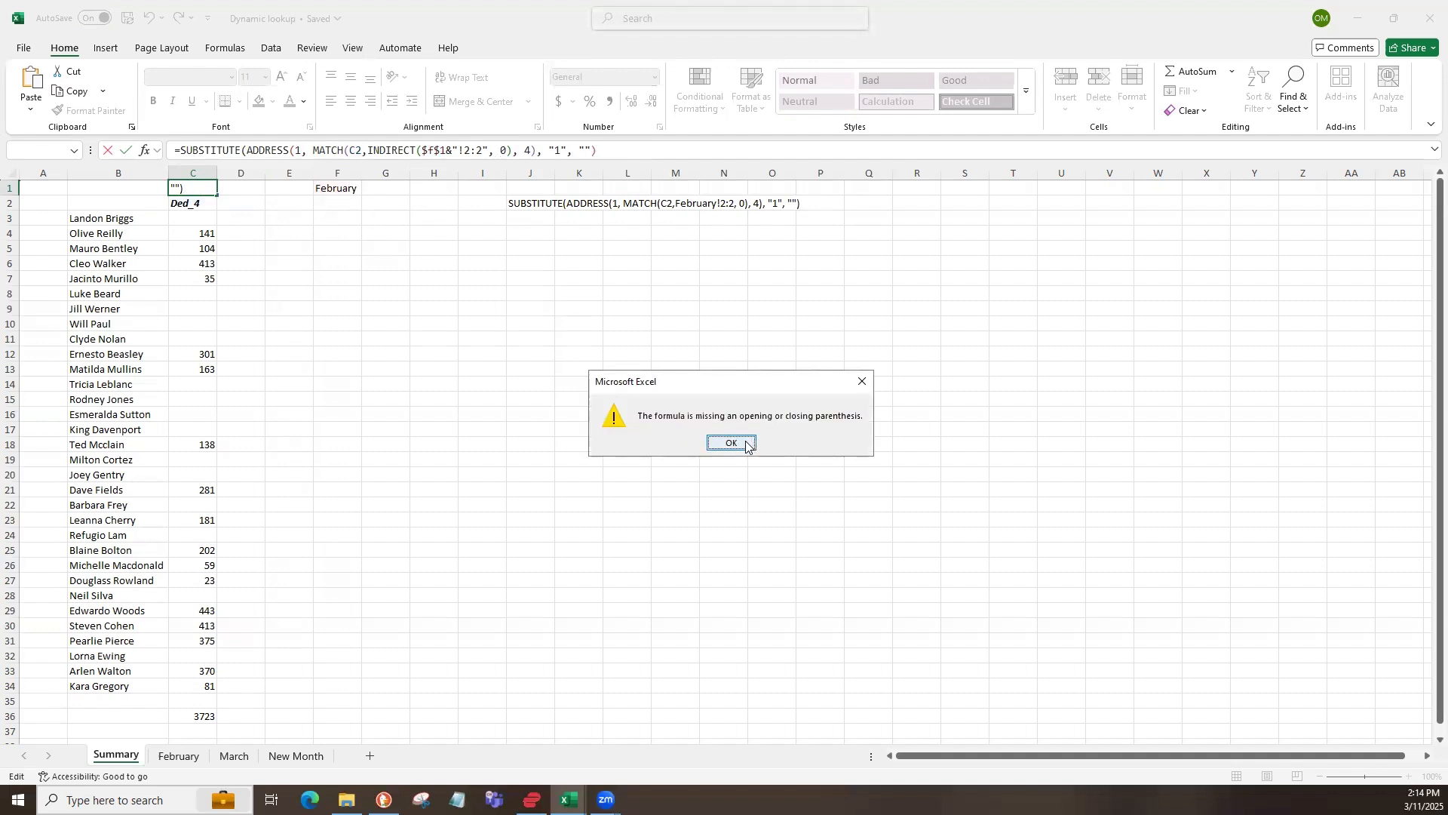
key("Return")
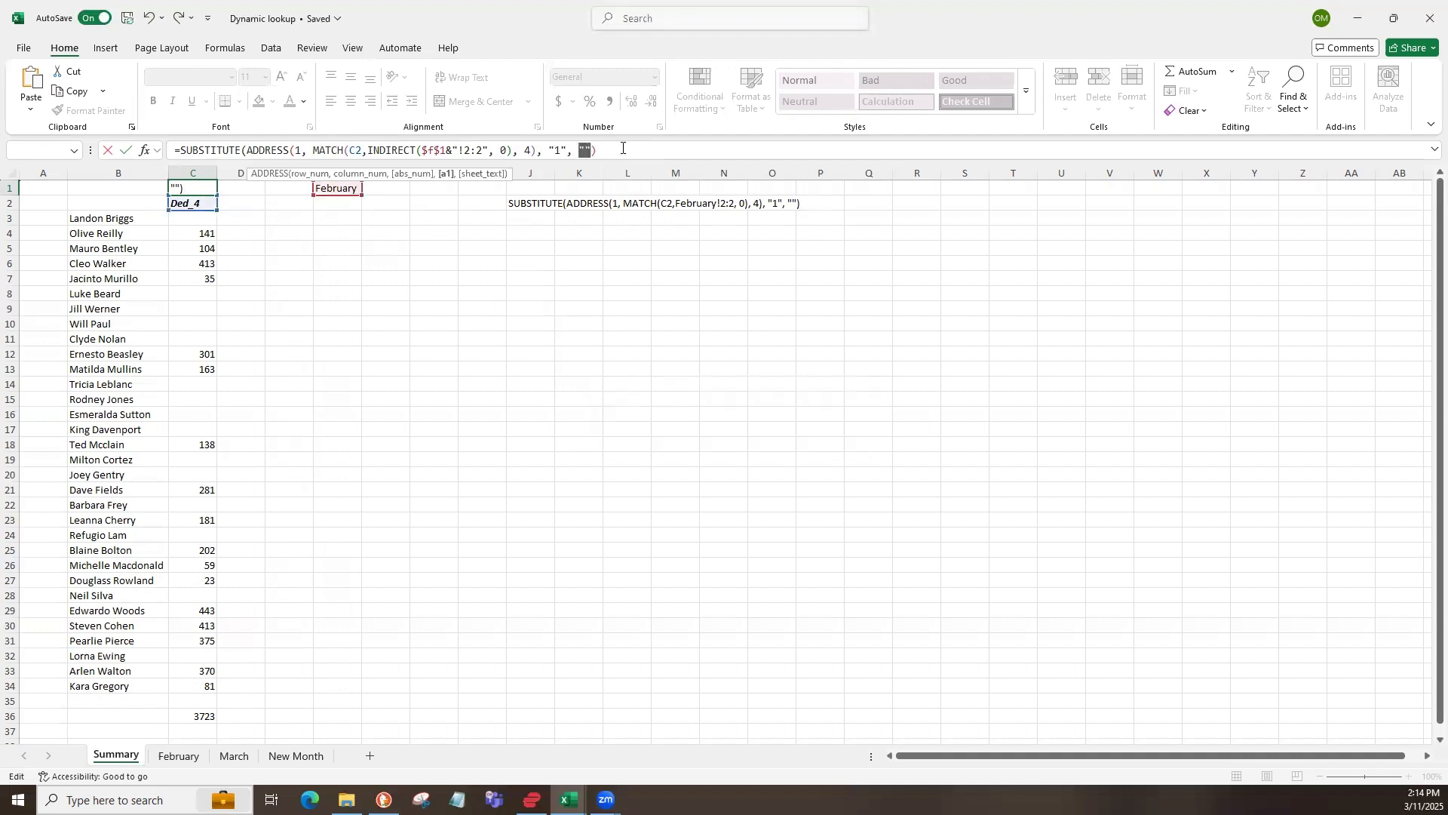
left_click(622, 149)
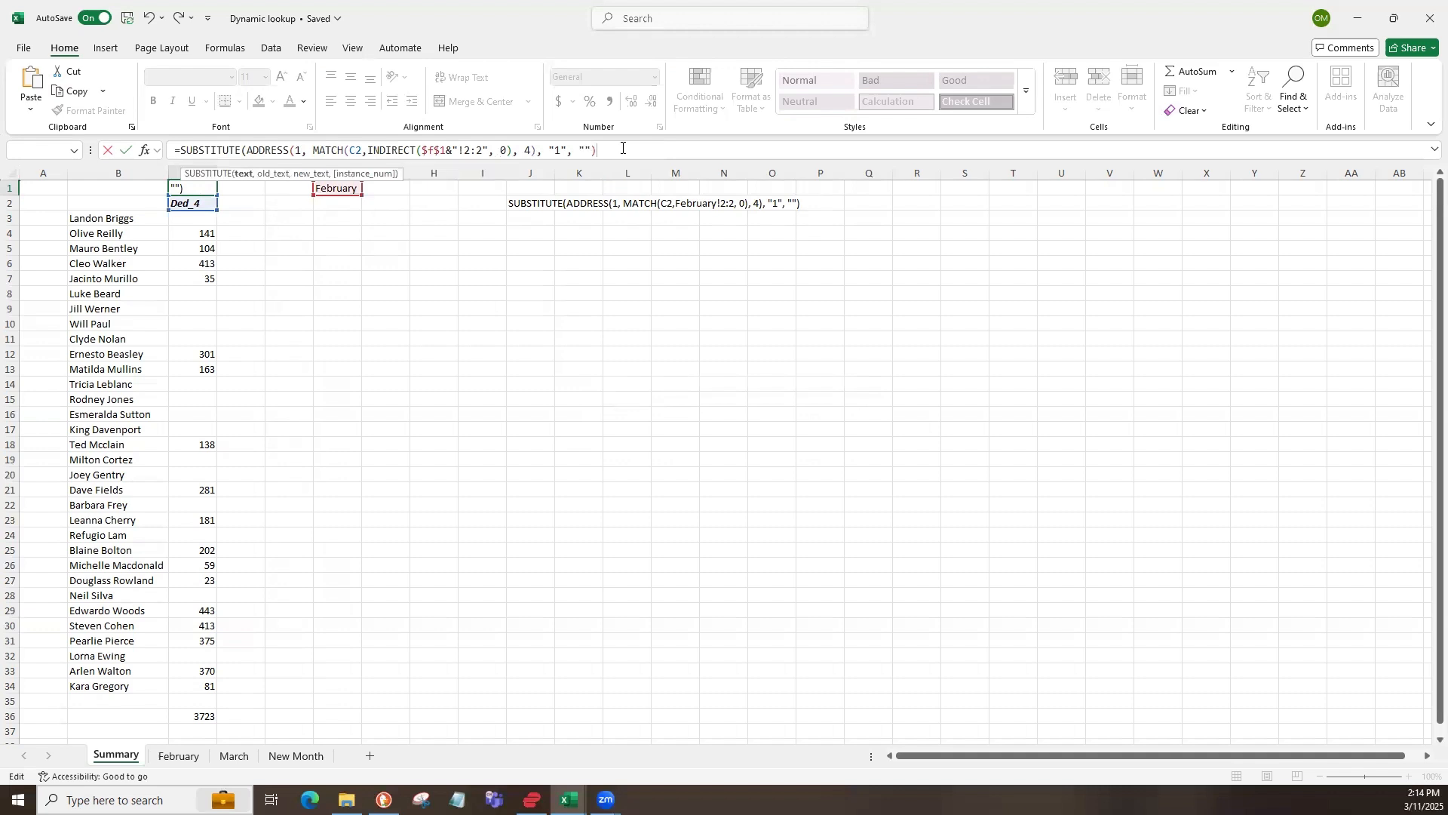
left_click(490, 150)
type(")")
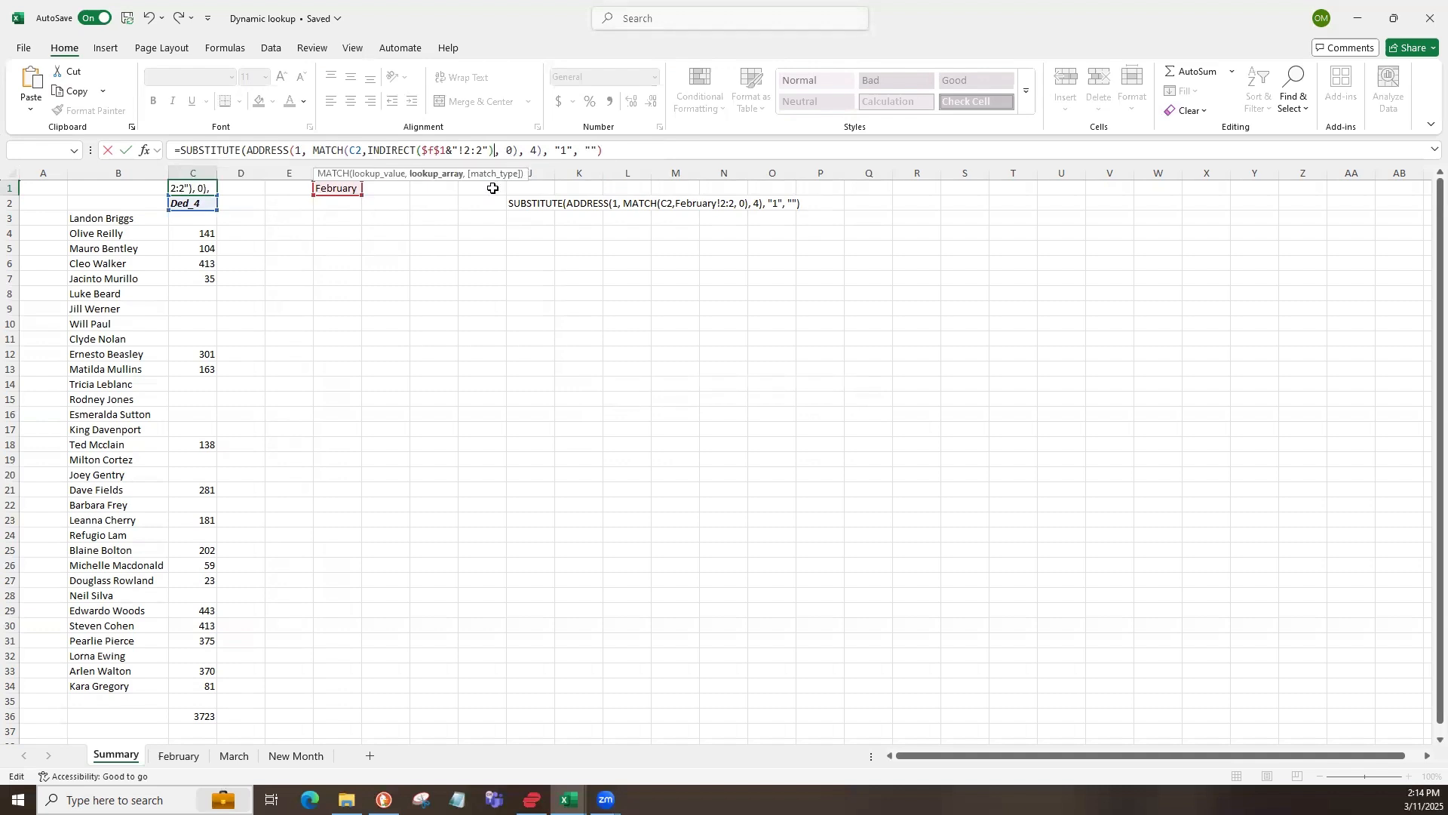
key("Return")
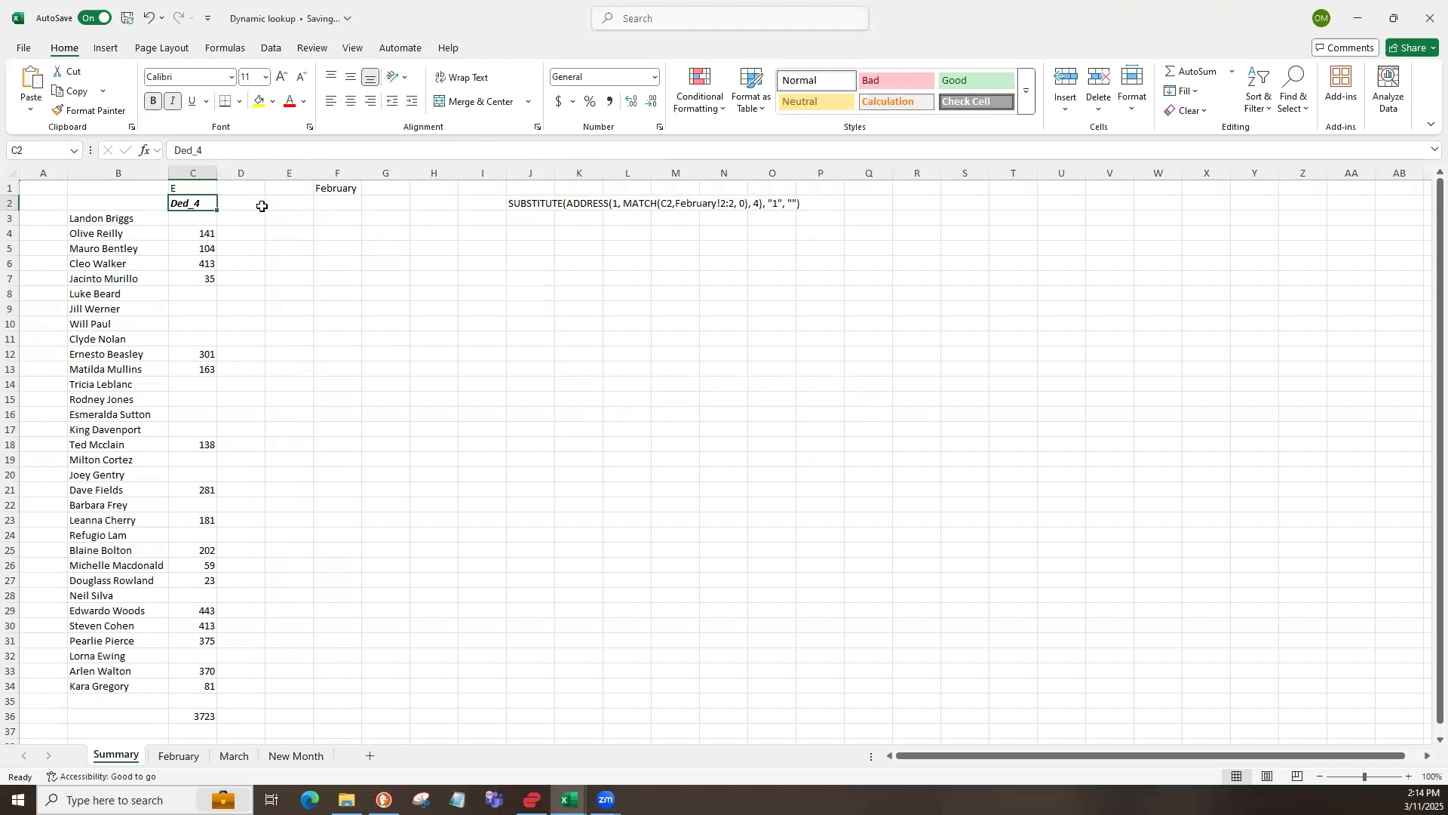
- Set the month name in F1 to March
left_click(203, 231)
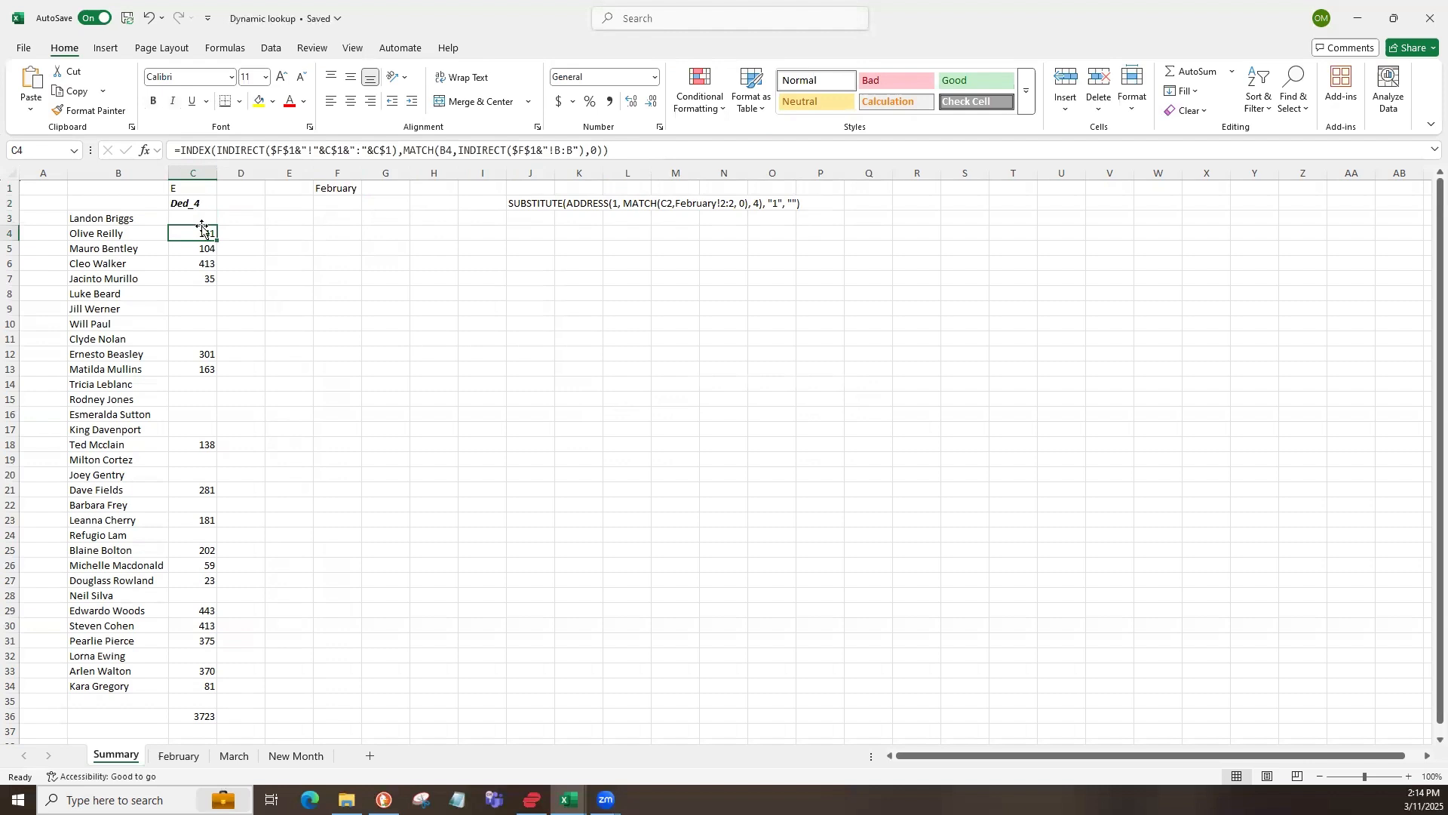
left_click(202, 248)
left_click(202, 287)
left_click(197, 218)
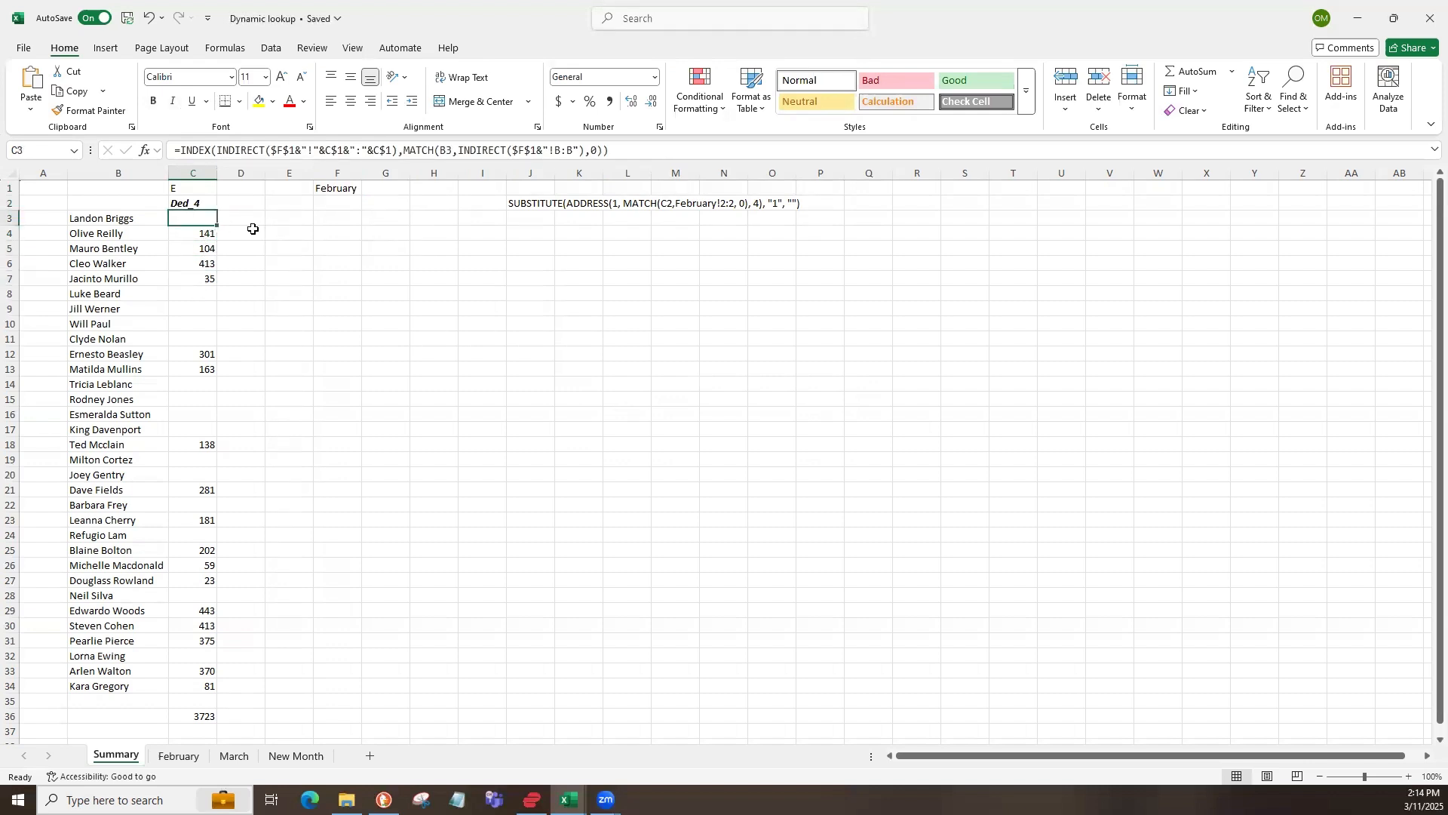
left_click(324, 189)
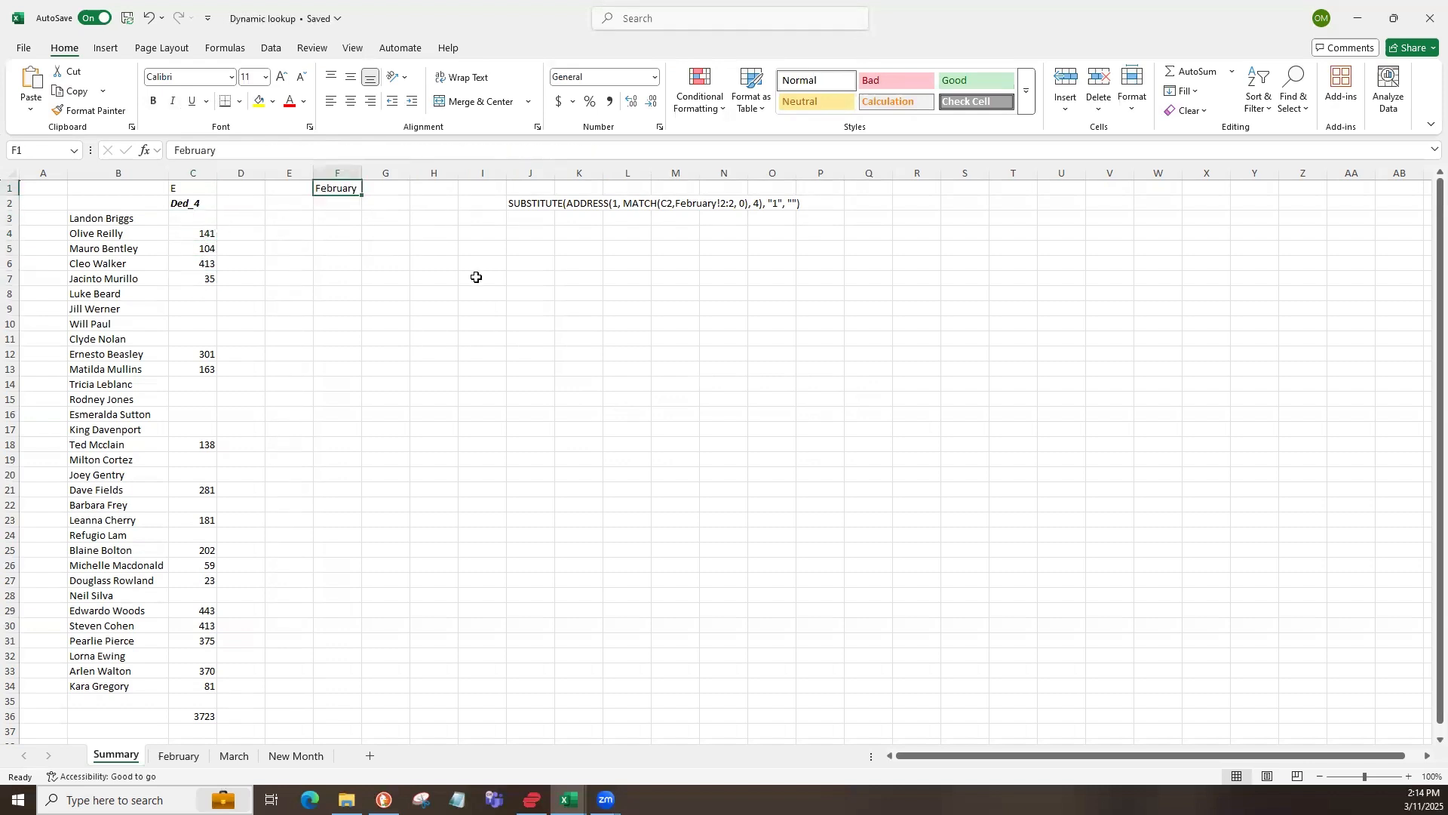
type("Mar")
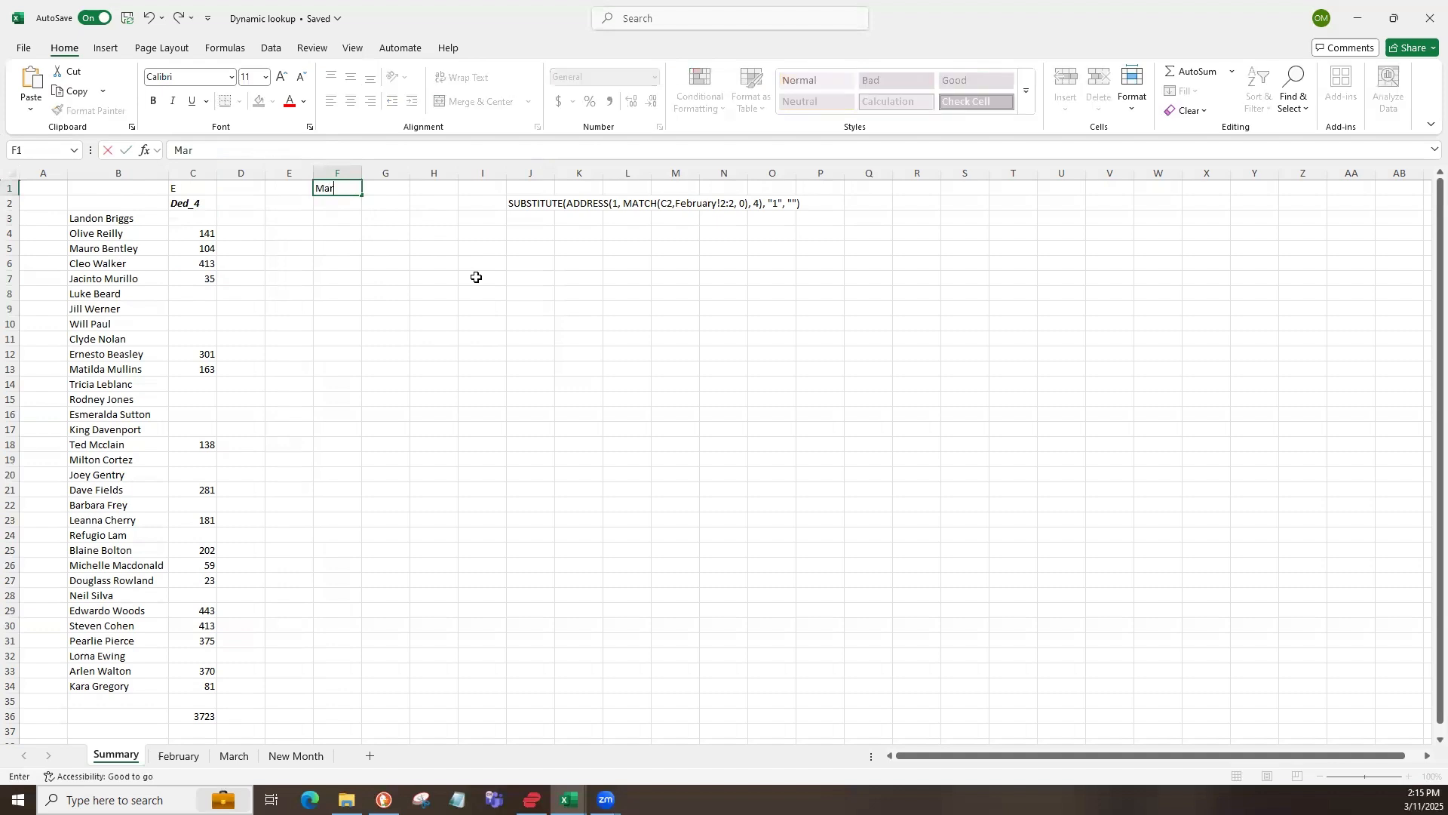
type("ch")
key("Return")
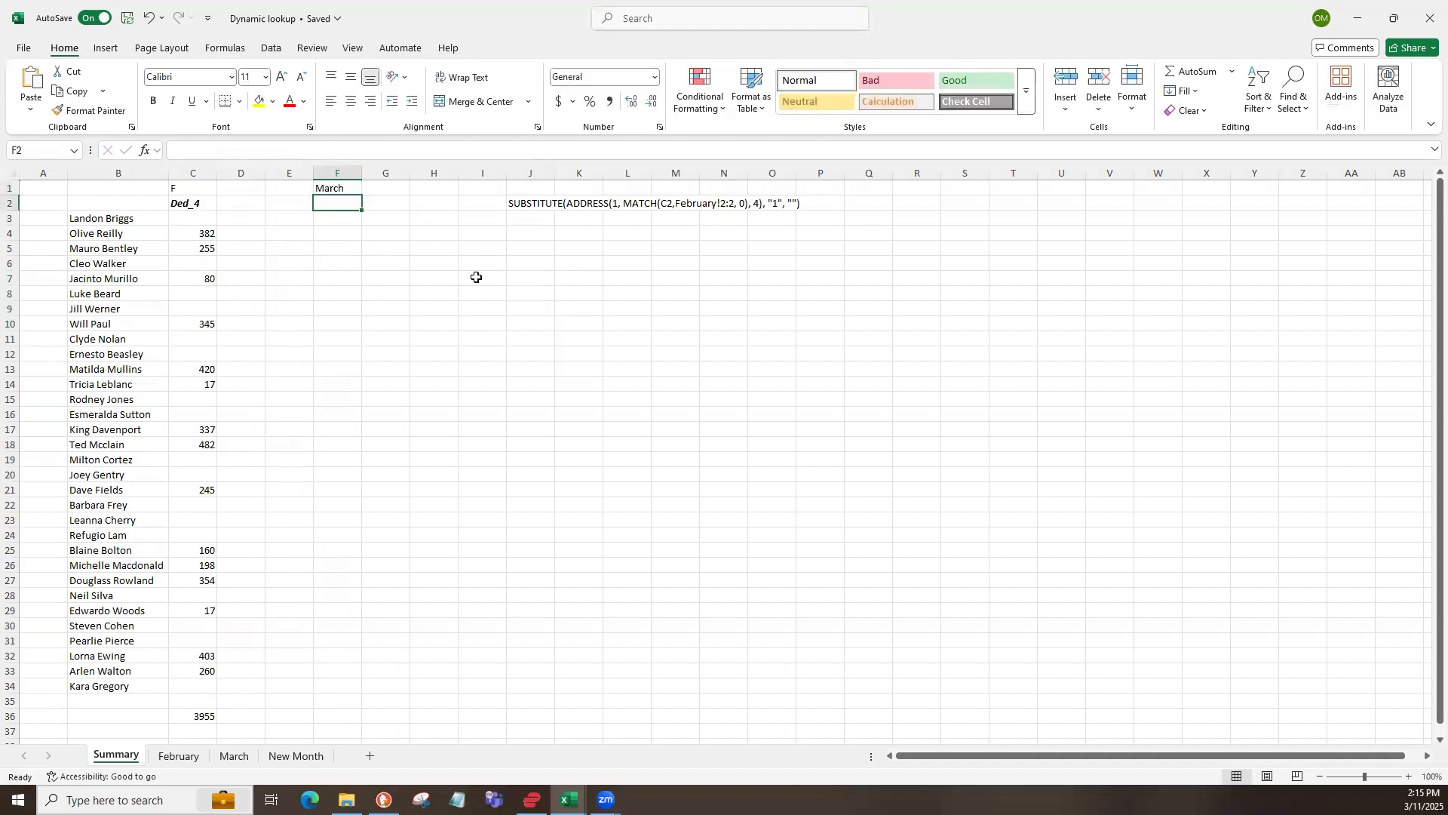
- Review the formulas in C1 and C3, and check them against the Ded_4 column on the March sheet
left_click(194, 191)
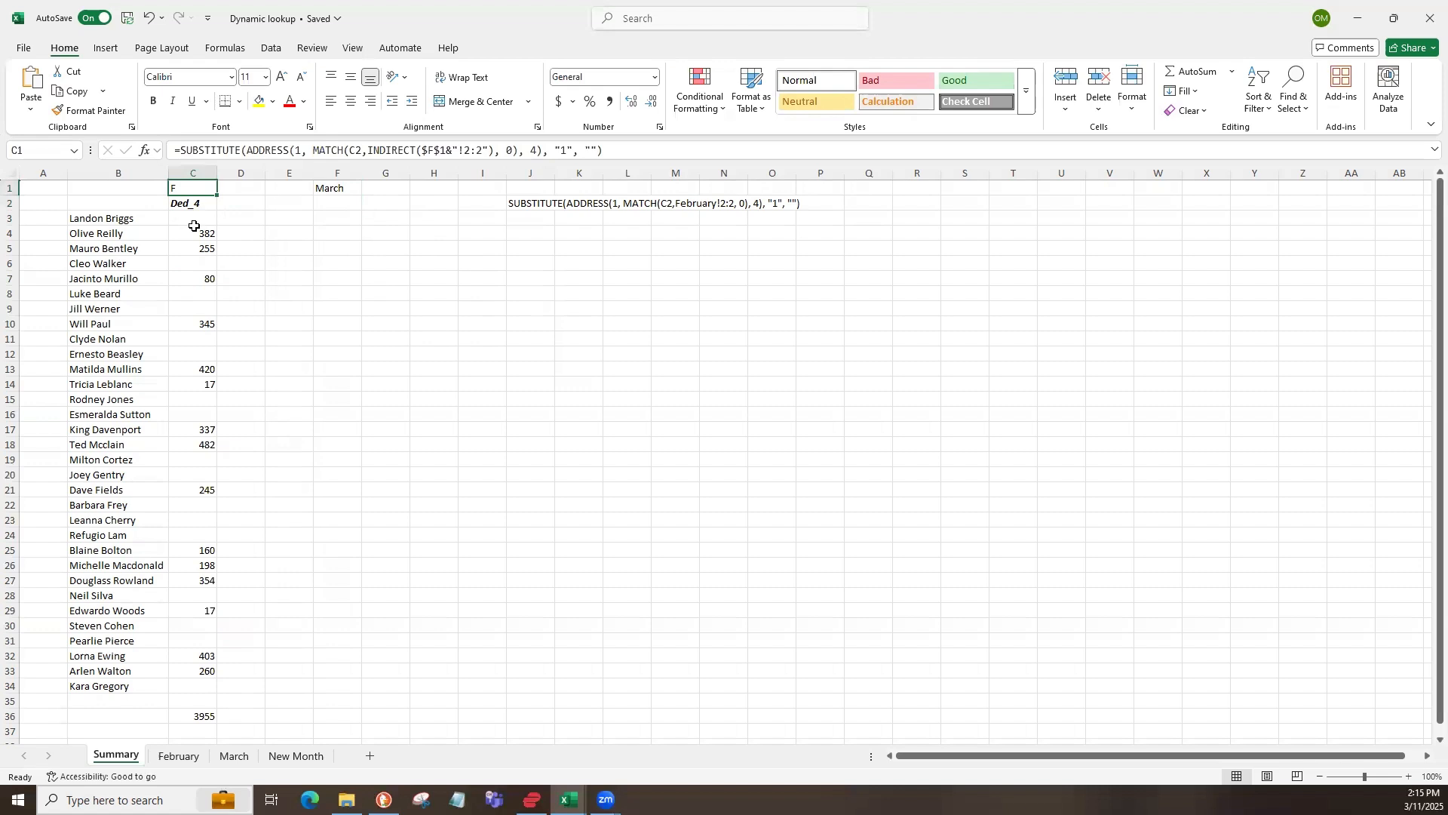
left_click(194, 217)
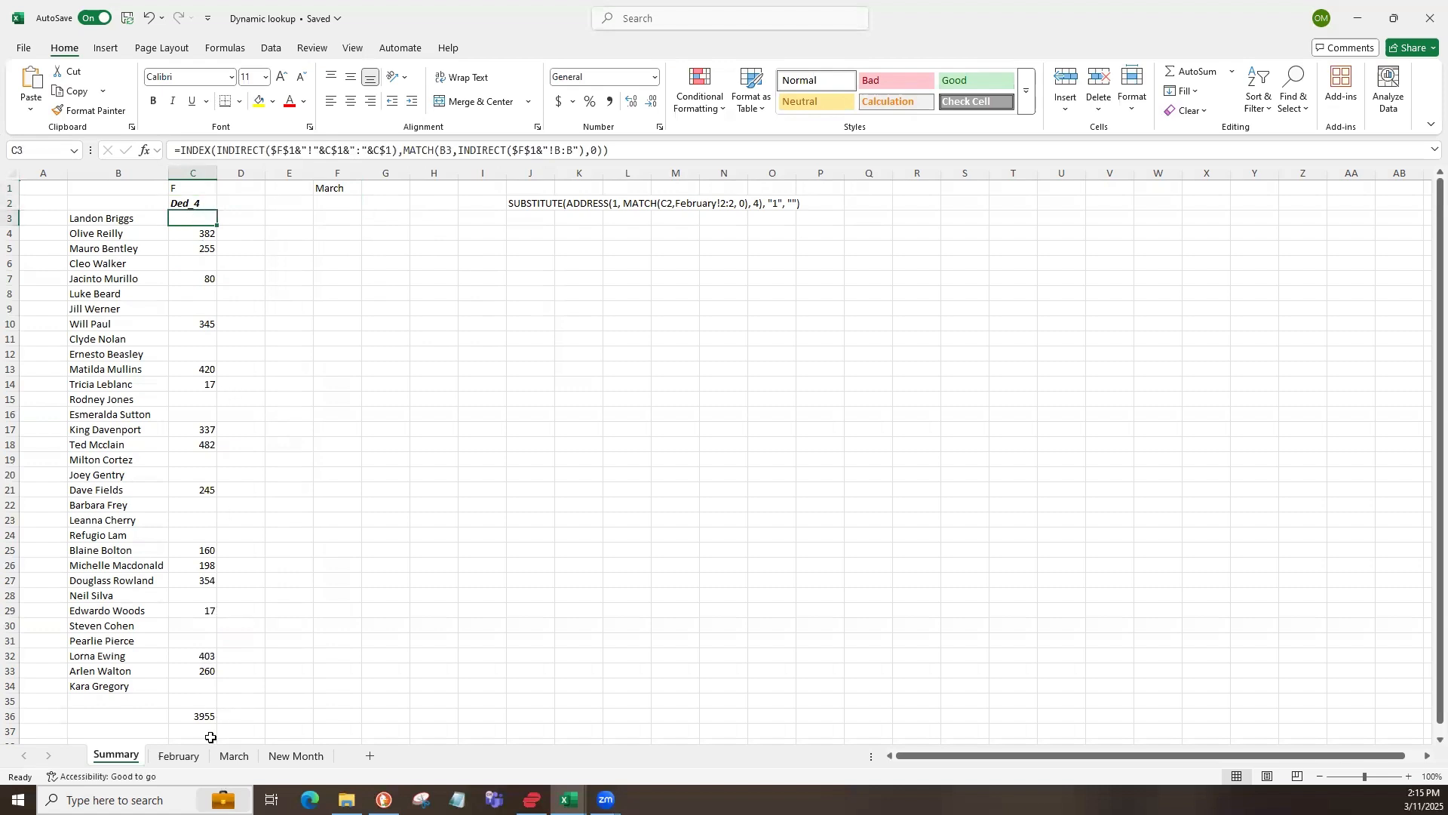
left_click(233, 755)
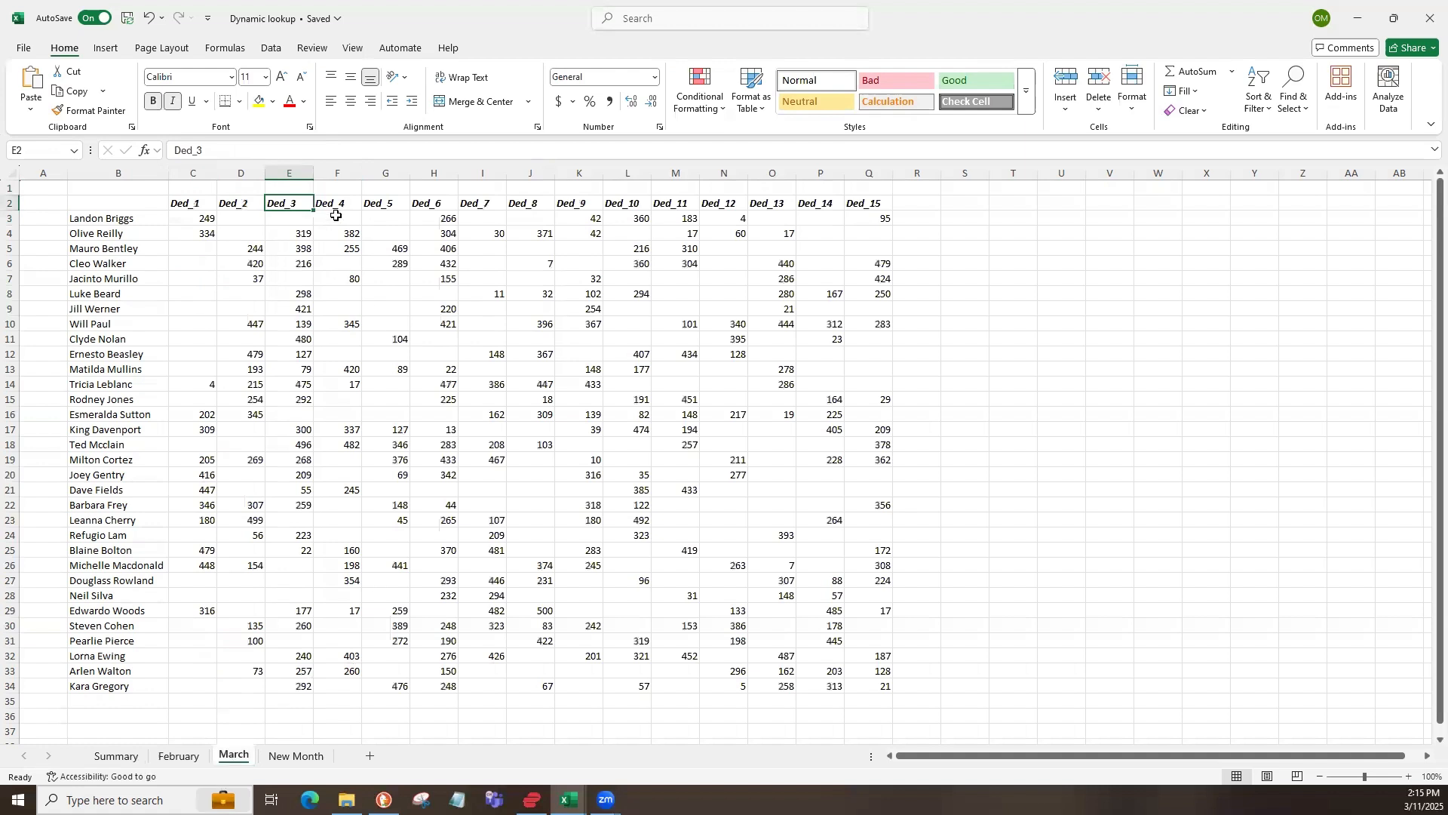
left_click_drag(338, 218, 347, 682)
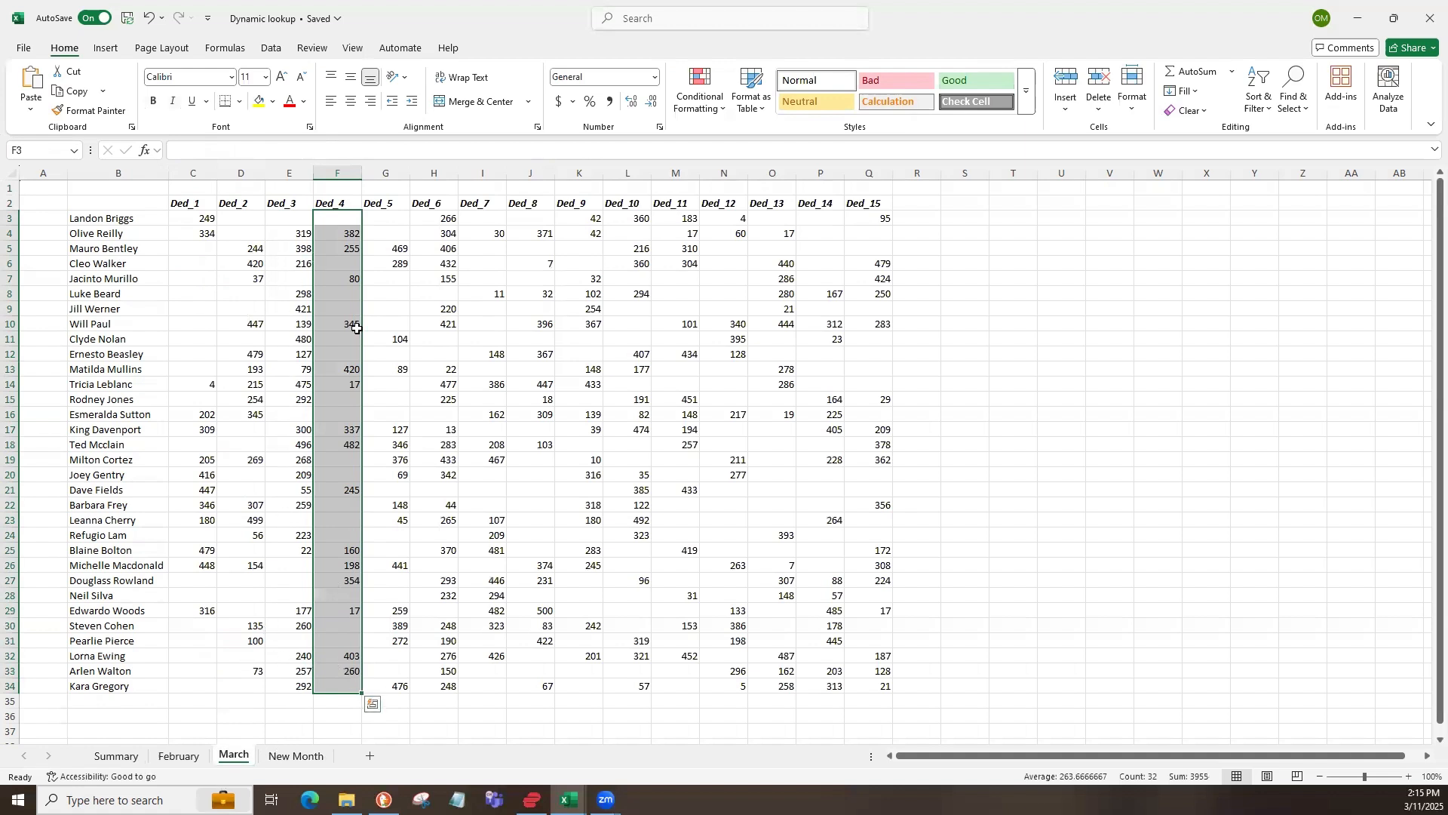
left_click(338, 175)
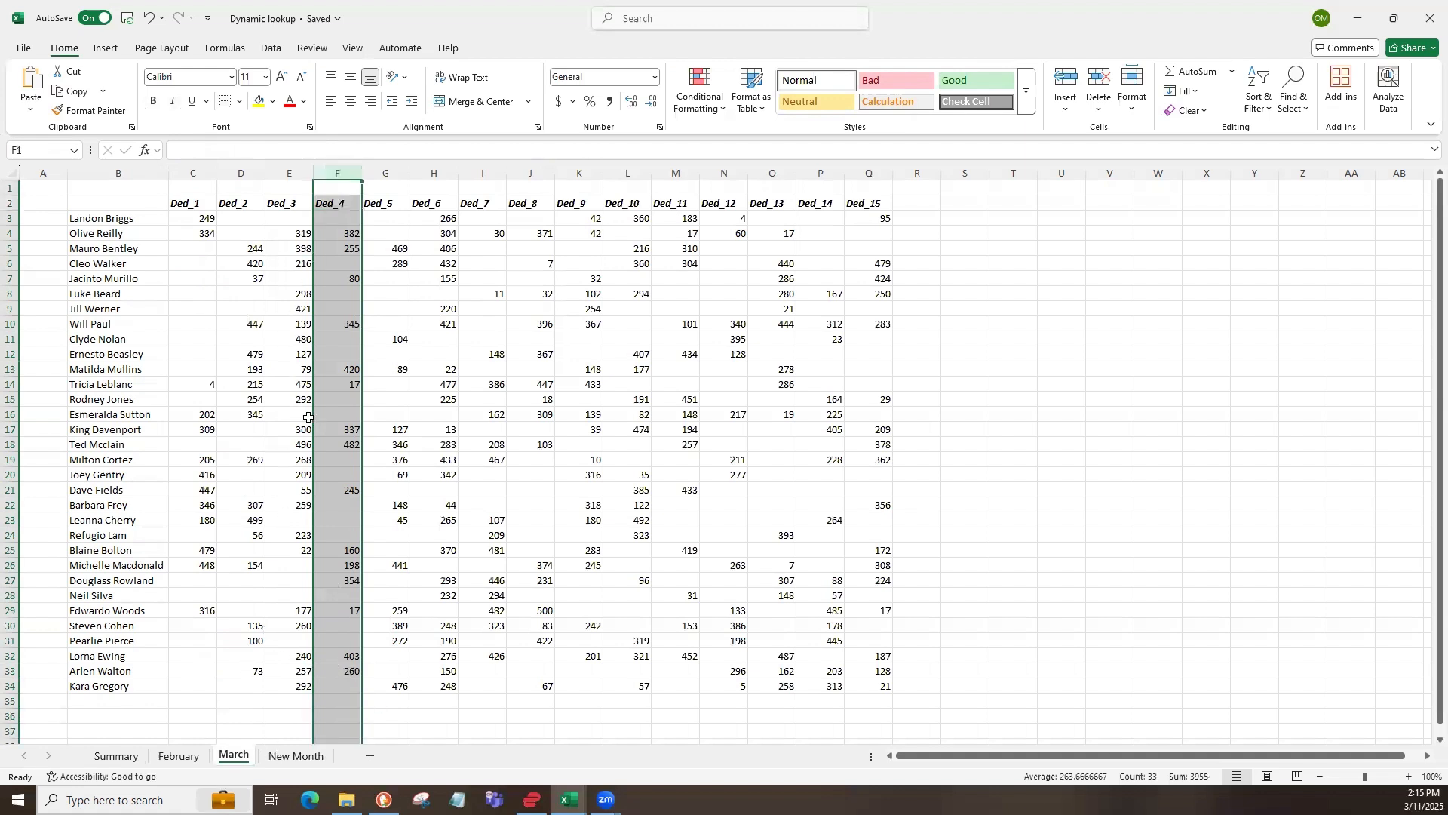
- Compare the Ded_4 column's location on the February and March sheets and return to the Summary sheet
left_click(173, 755)
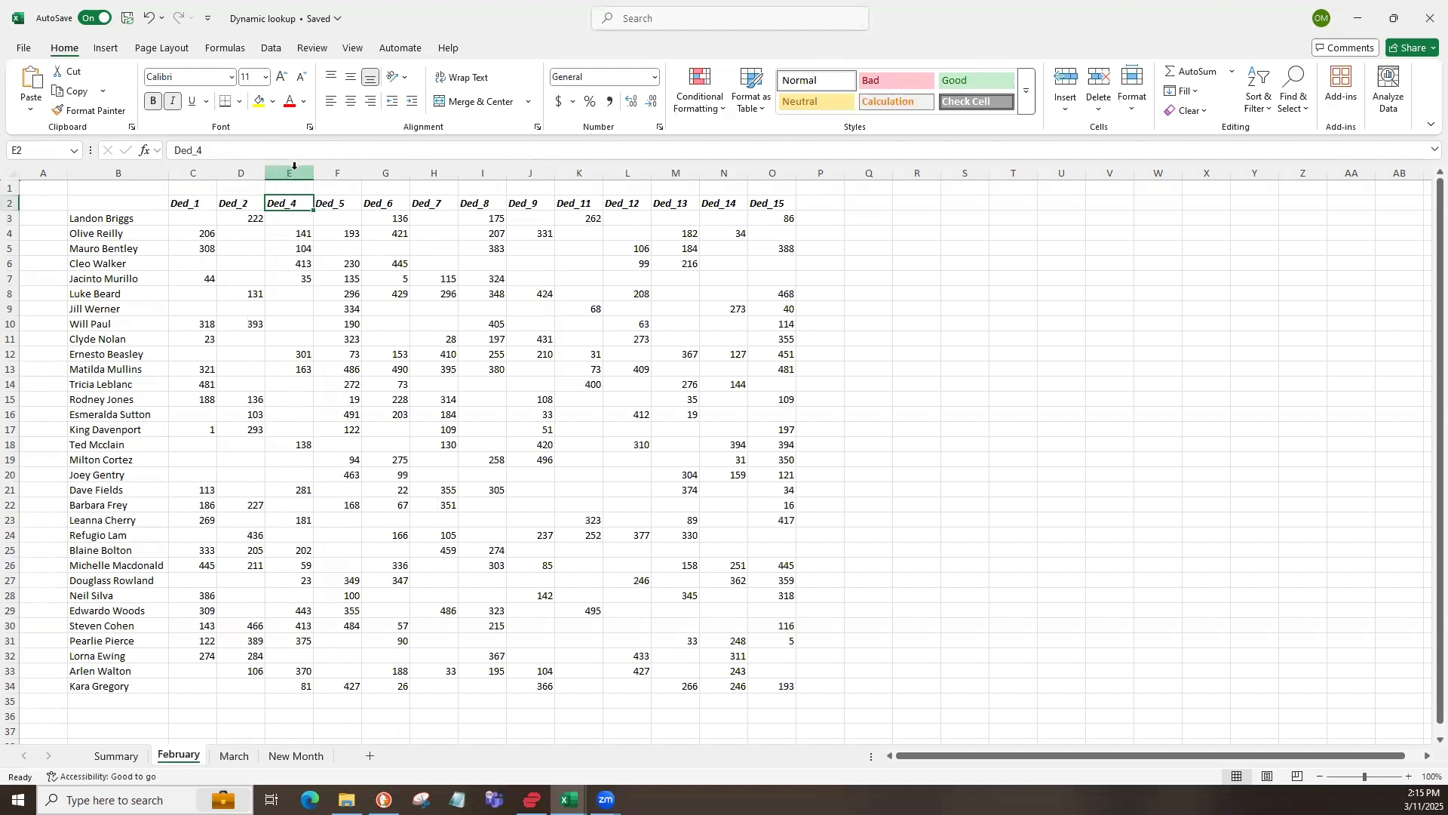
left_click(231, 755)
left_click(346, 218)
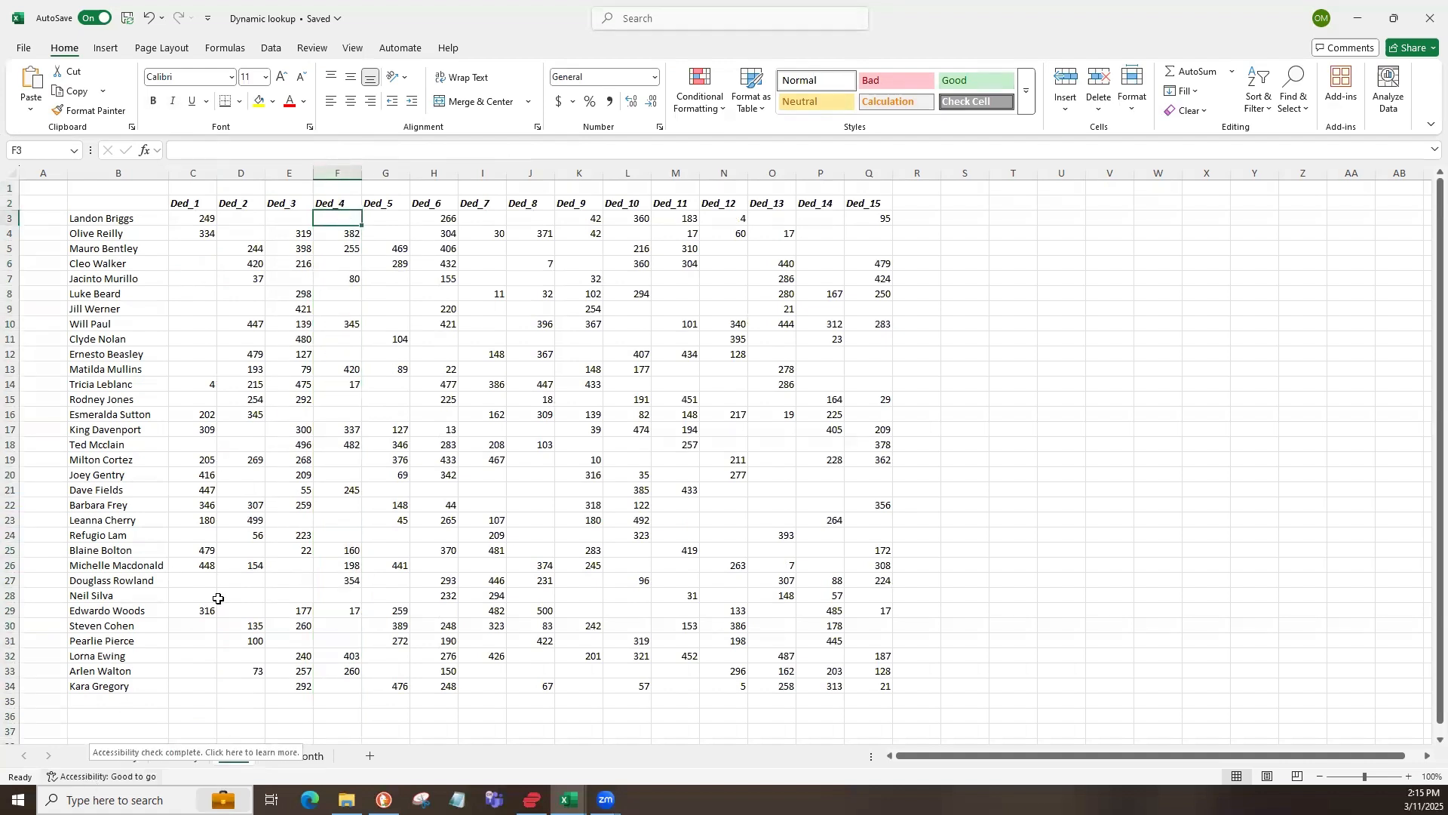
left_click_drag(343, 218, 342, 682)
left_click(179, 756)
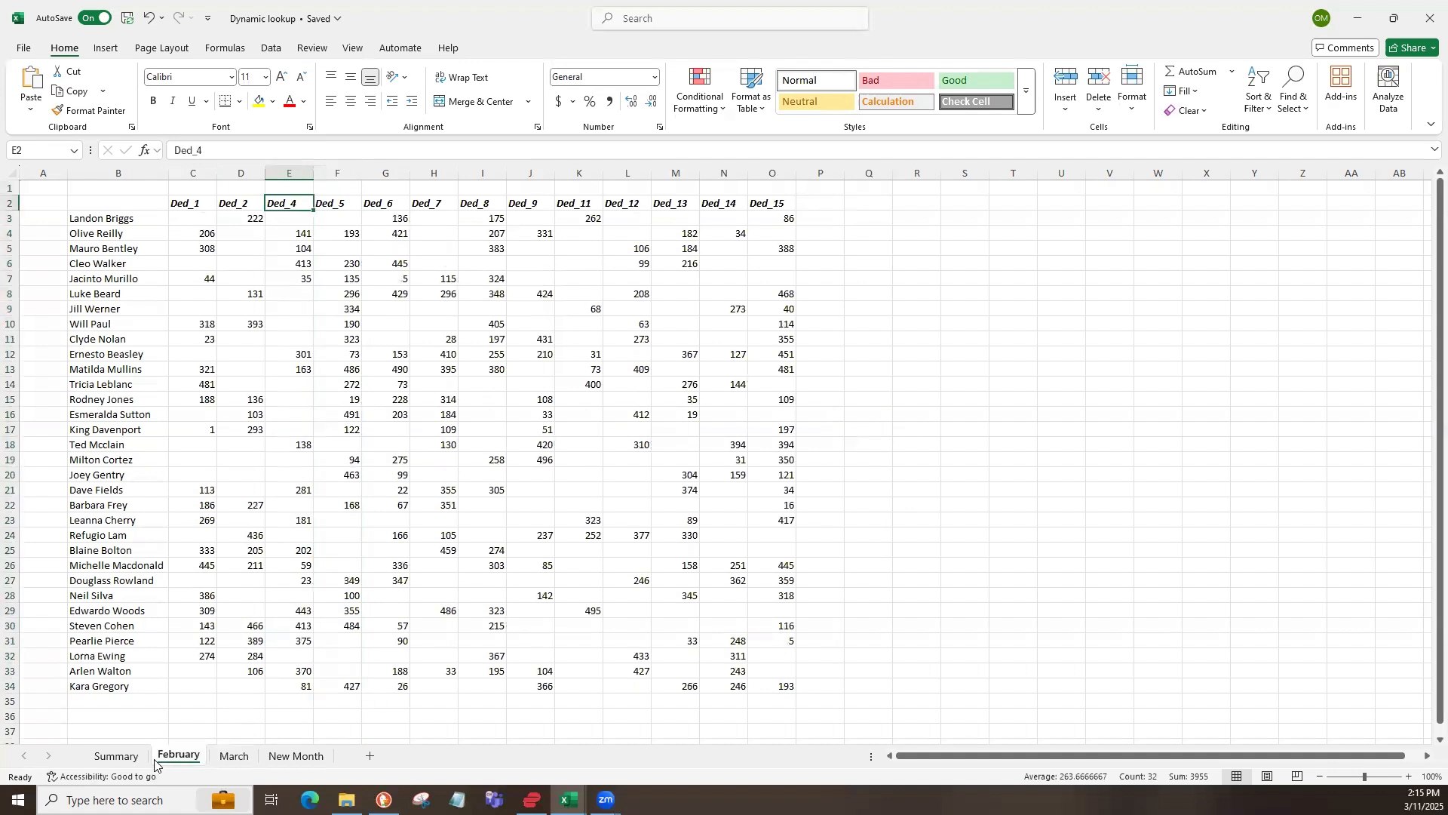
left_click(121, 756)
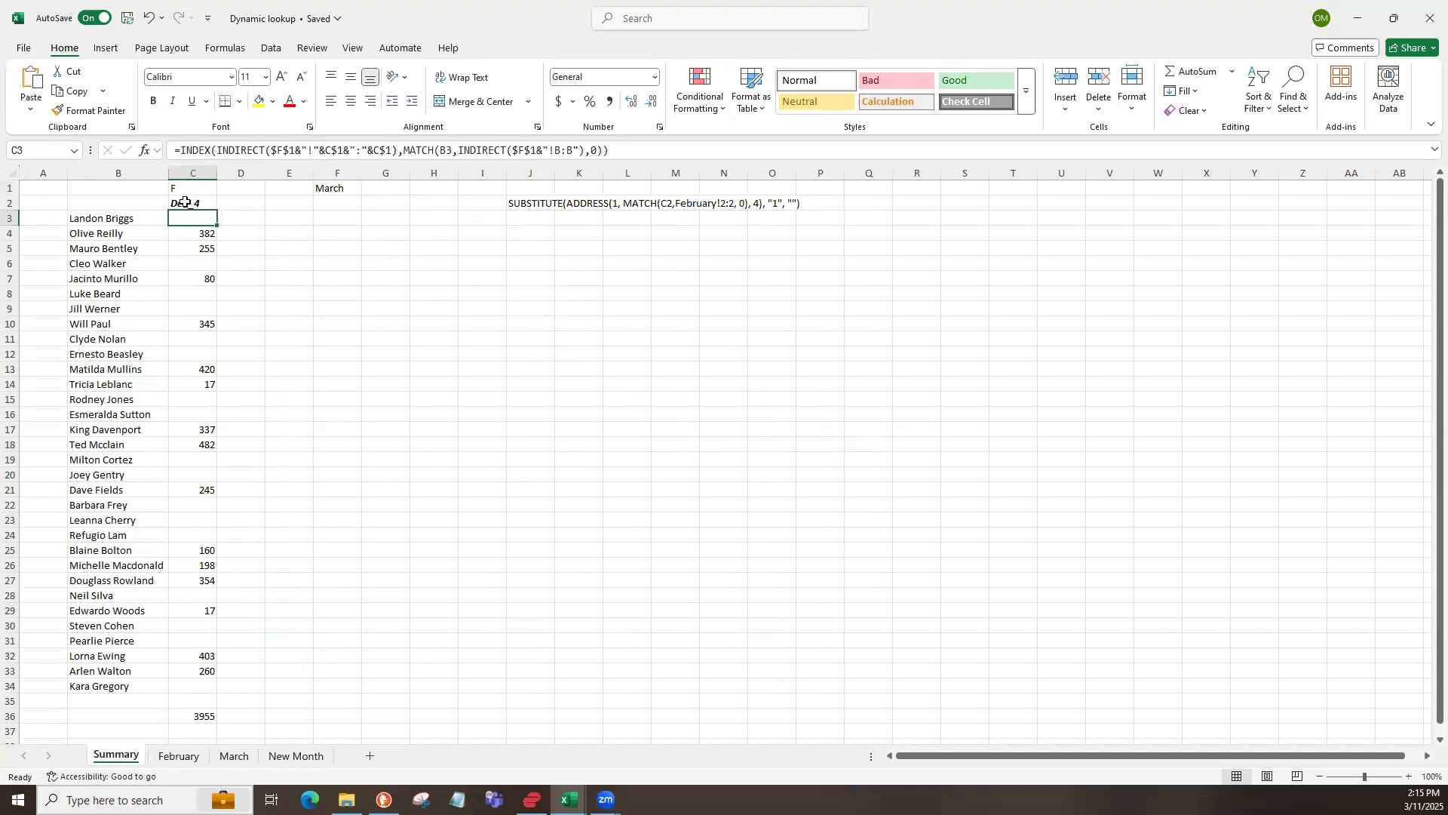
- Add a second deduction header, Ded_7, in D2 of the Summary sheet
left_click(187, 205)
left_click(243, 205)
type("Ded_7")
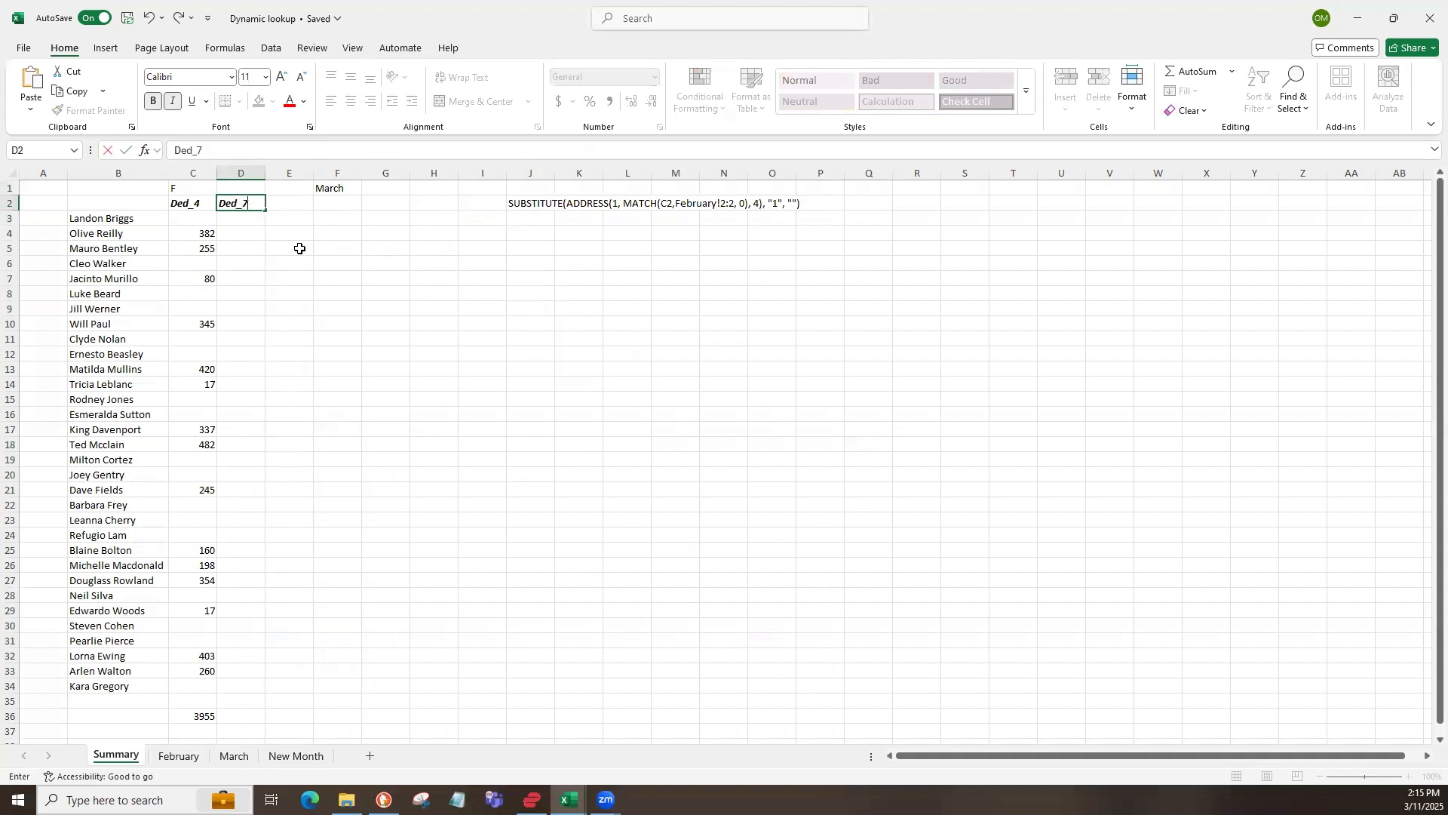
key("Return")
- Copy the column-letter formula from C1 to D1 and check that it refers to the Ded_7 header
key("Up")
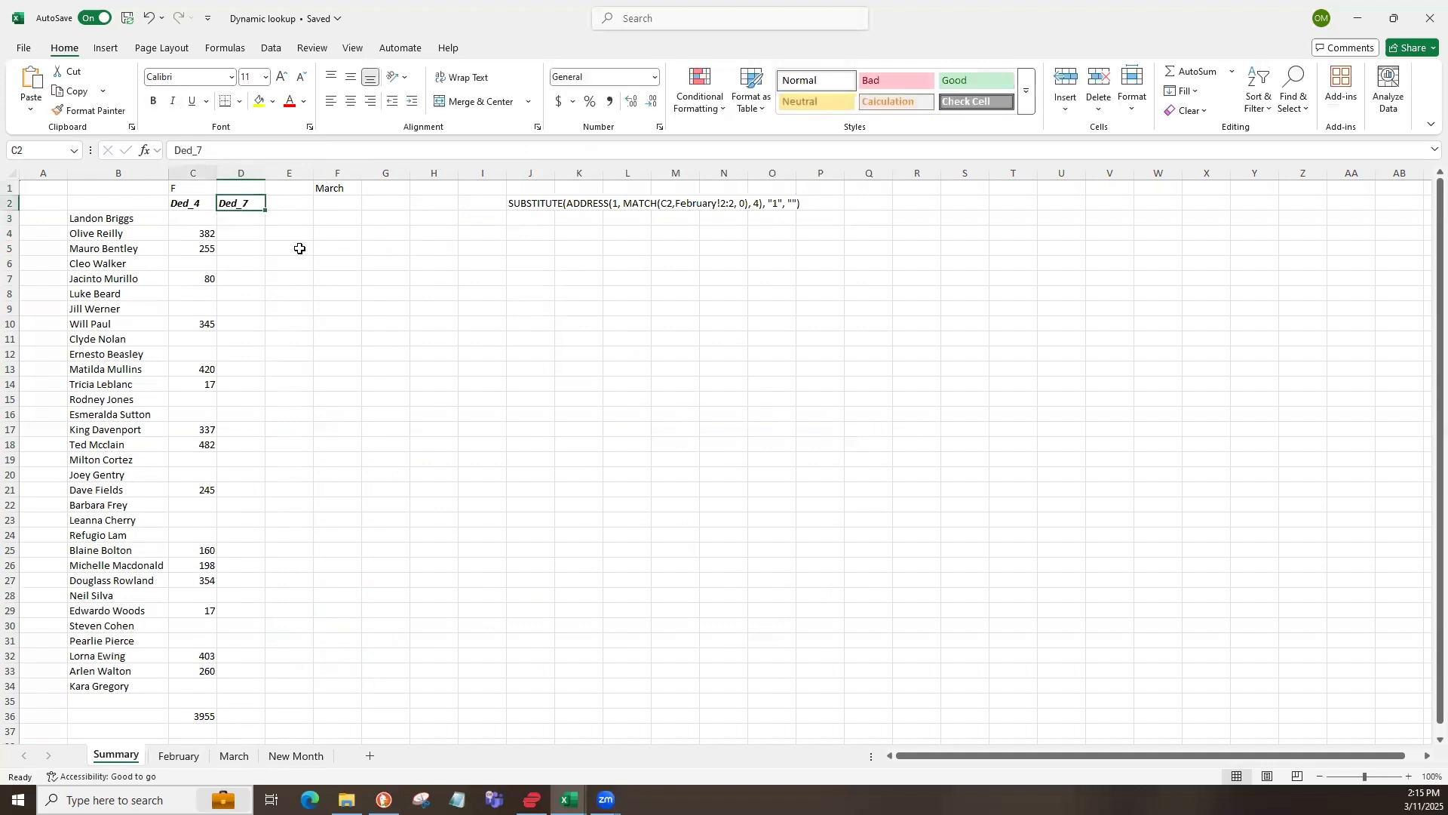
key("Left")
key("Up")
key("ctrl+c")
key("Right")
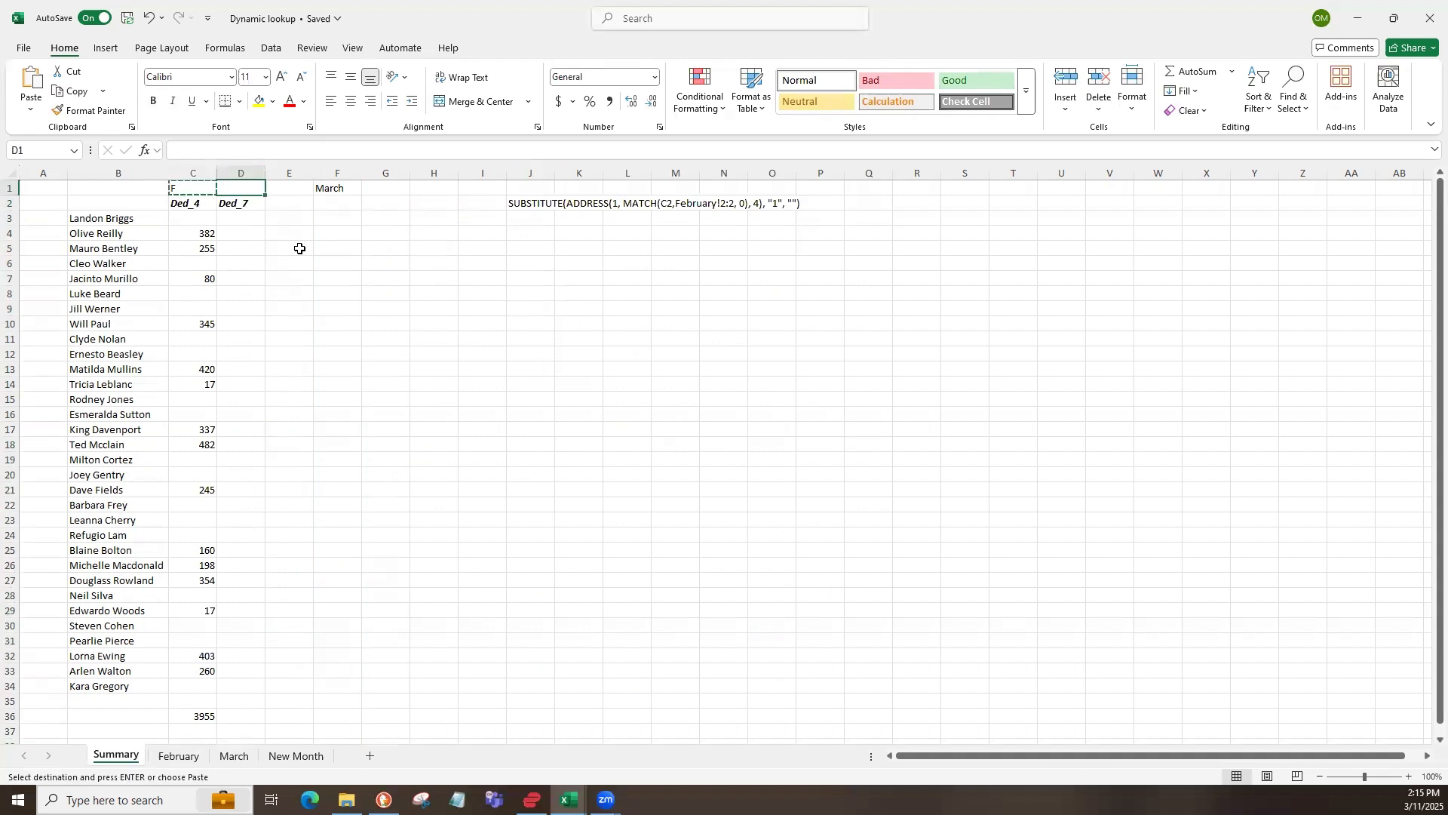
key("ctrl+v")
key("F2")
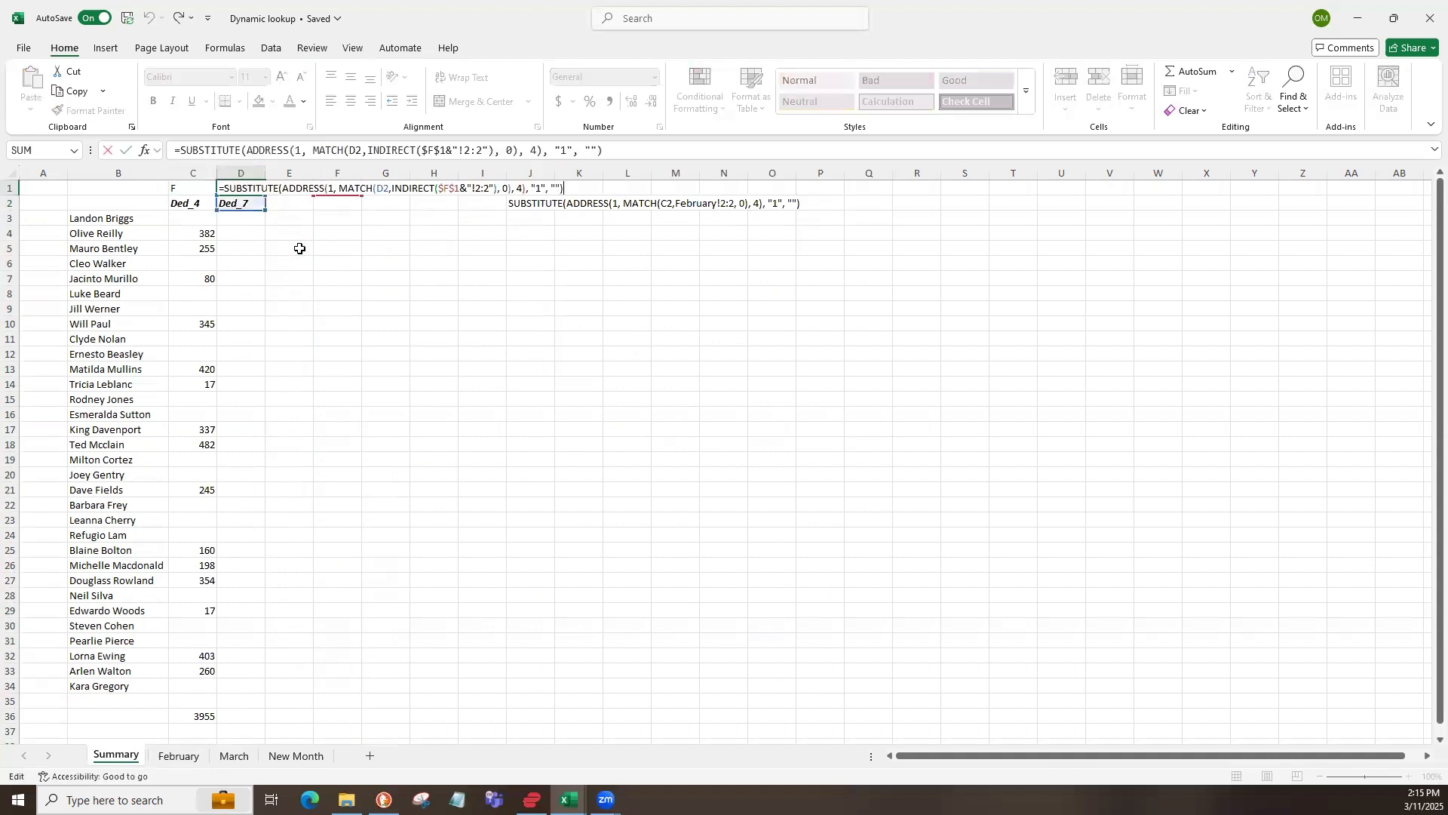
key("Escape")
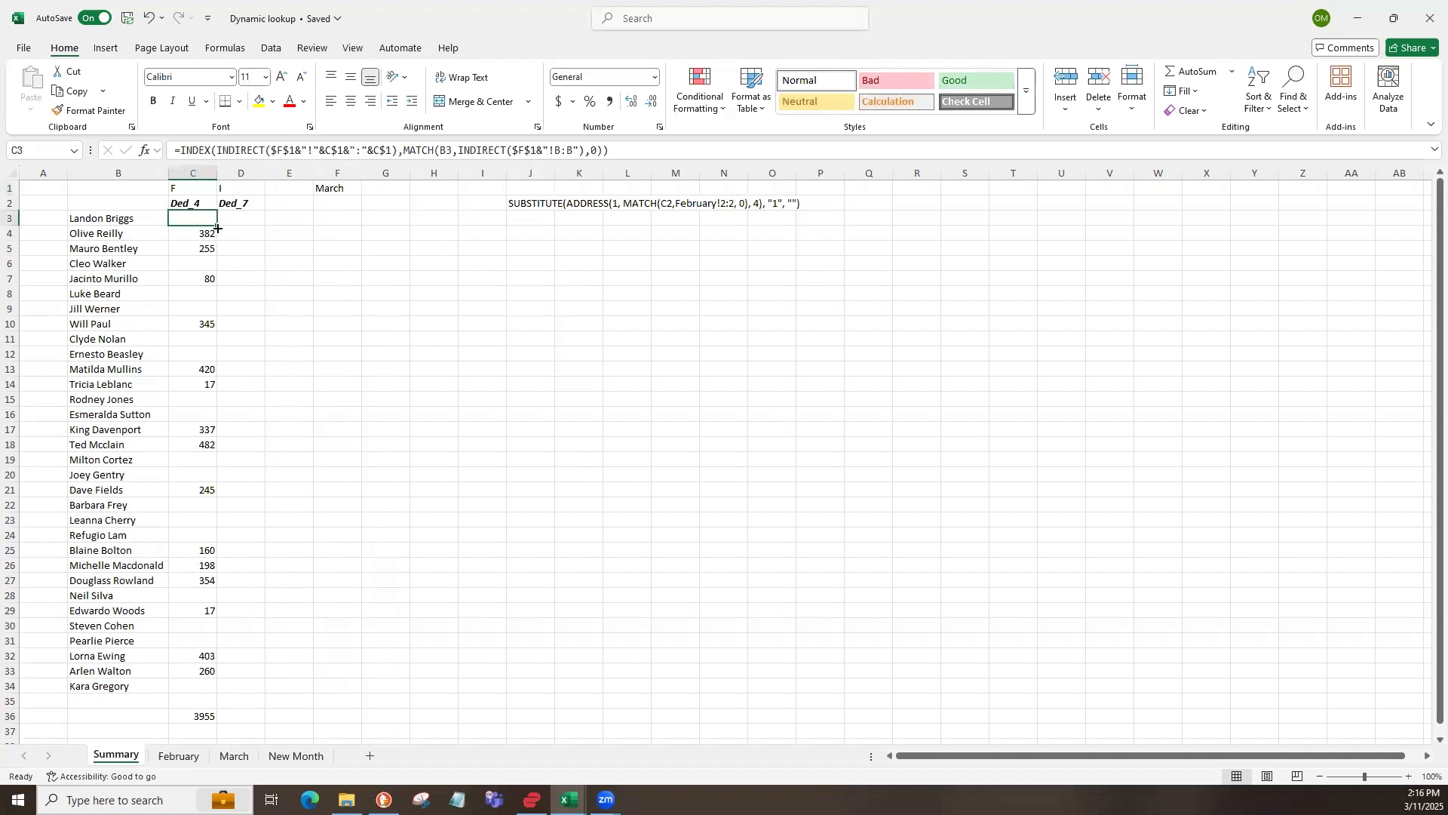
- Try to extend the lookup formula from C3 to D3 and inspect the cells it references
left_click_drag(217, 228, 260, 228)
left_click(256, 218)
double_click(256, 218)
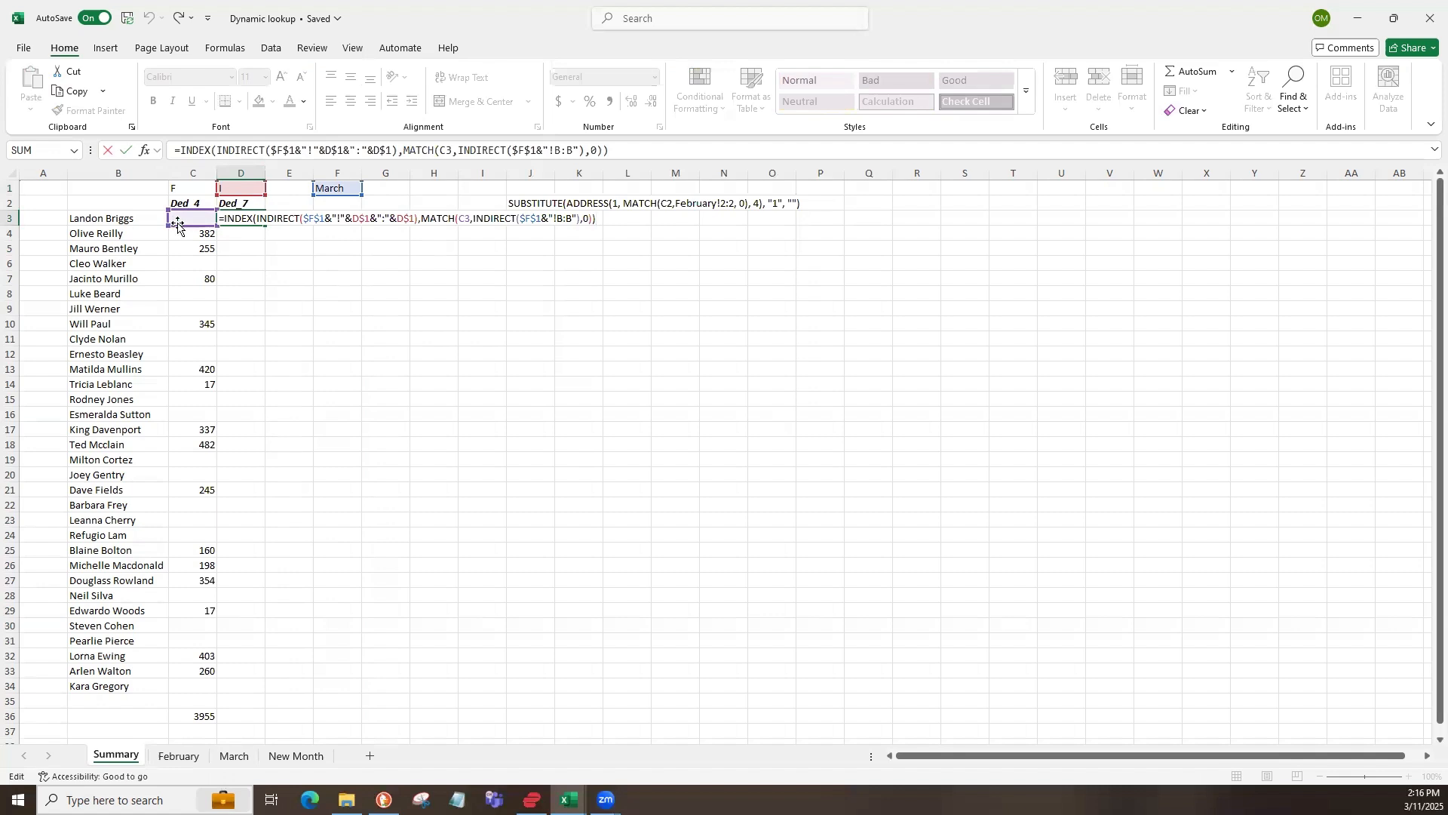
key("Escape")
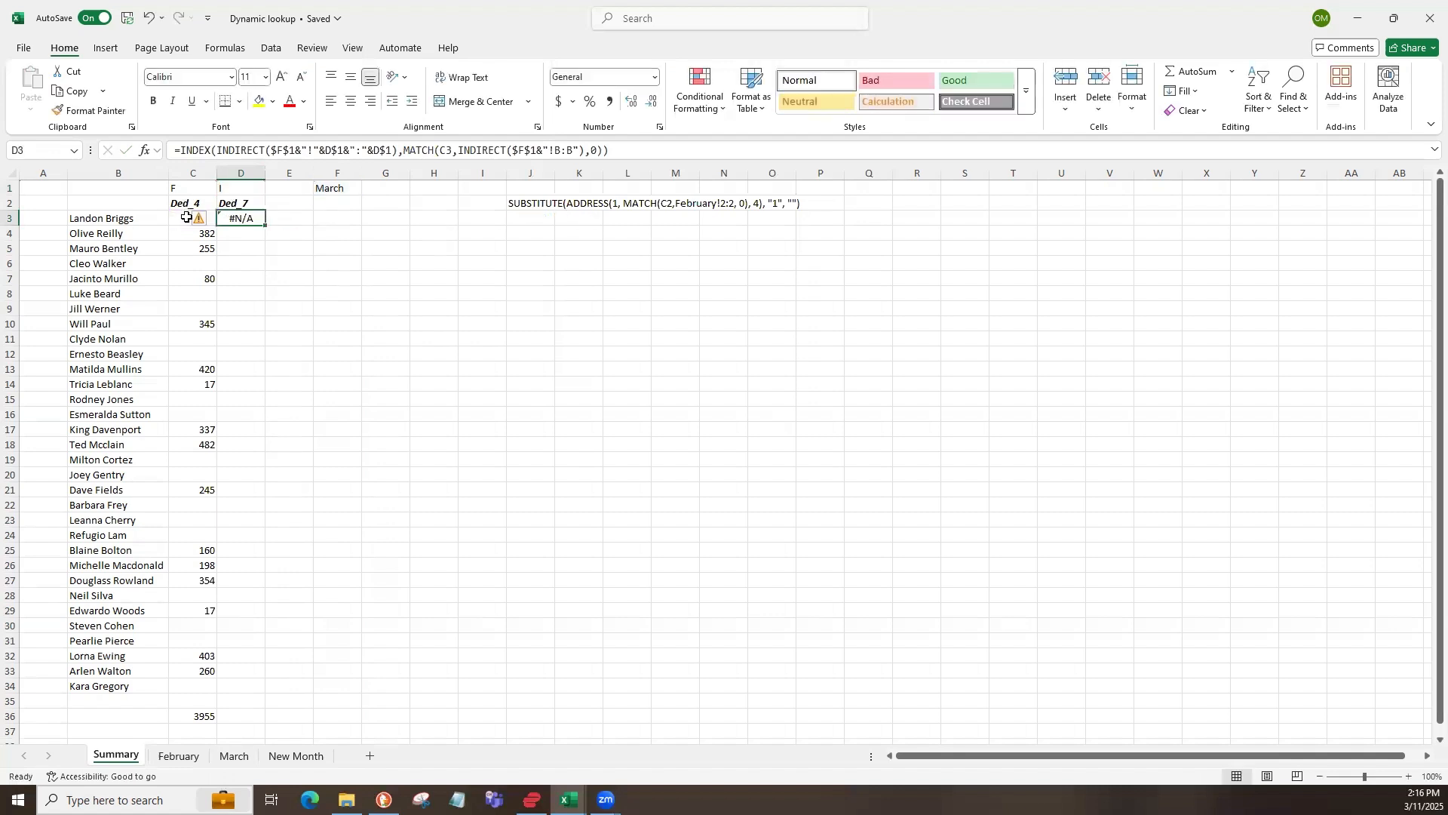
- Compare the lookup formulas in C3 and D3, checking the lookup value inside MATCH
left_click(186, 217)
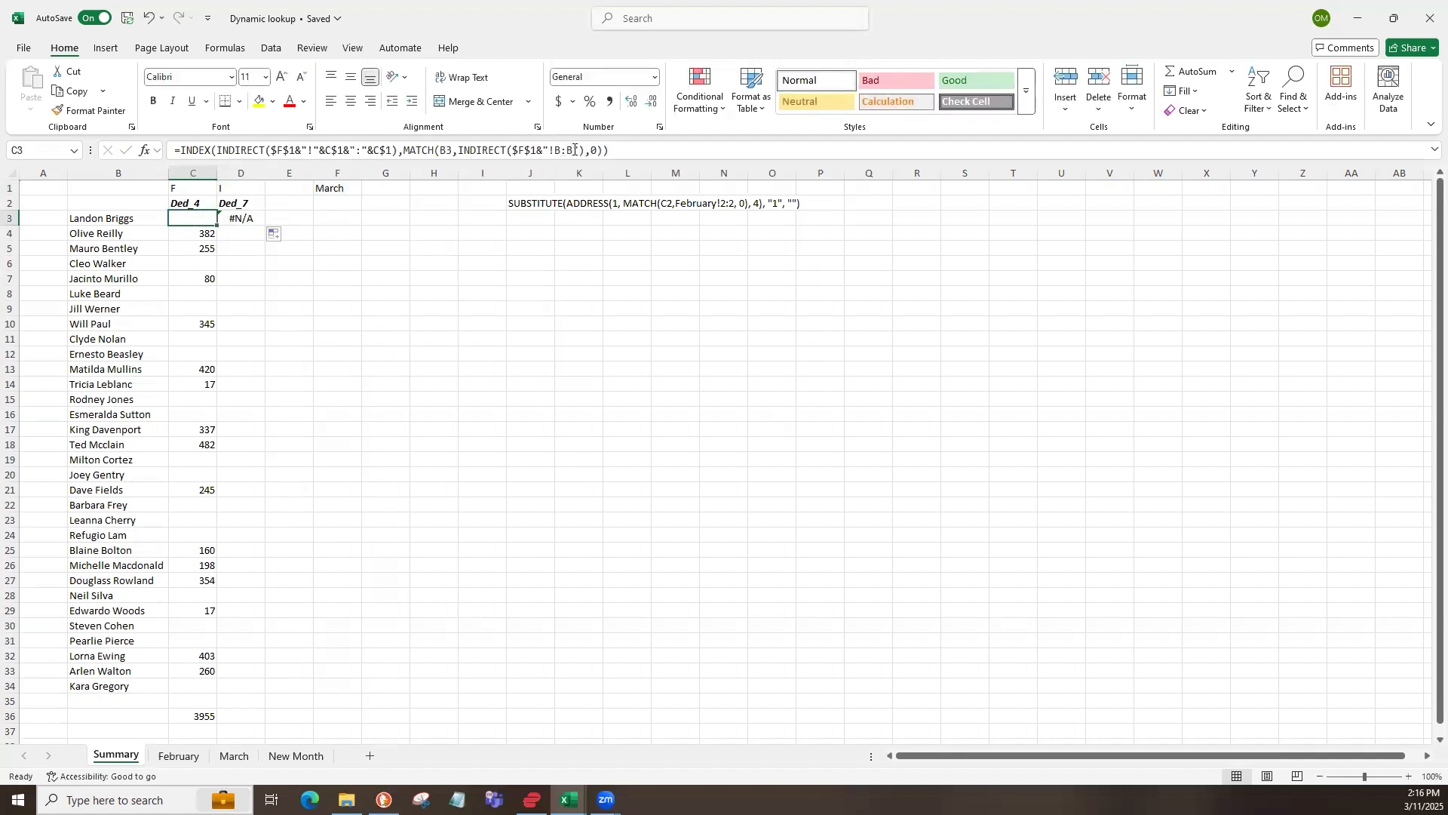
left_click(251, 221)
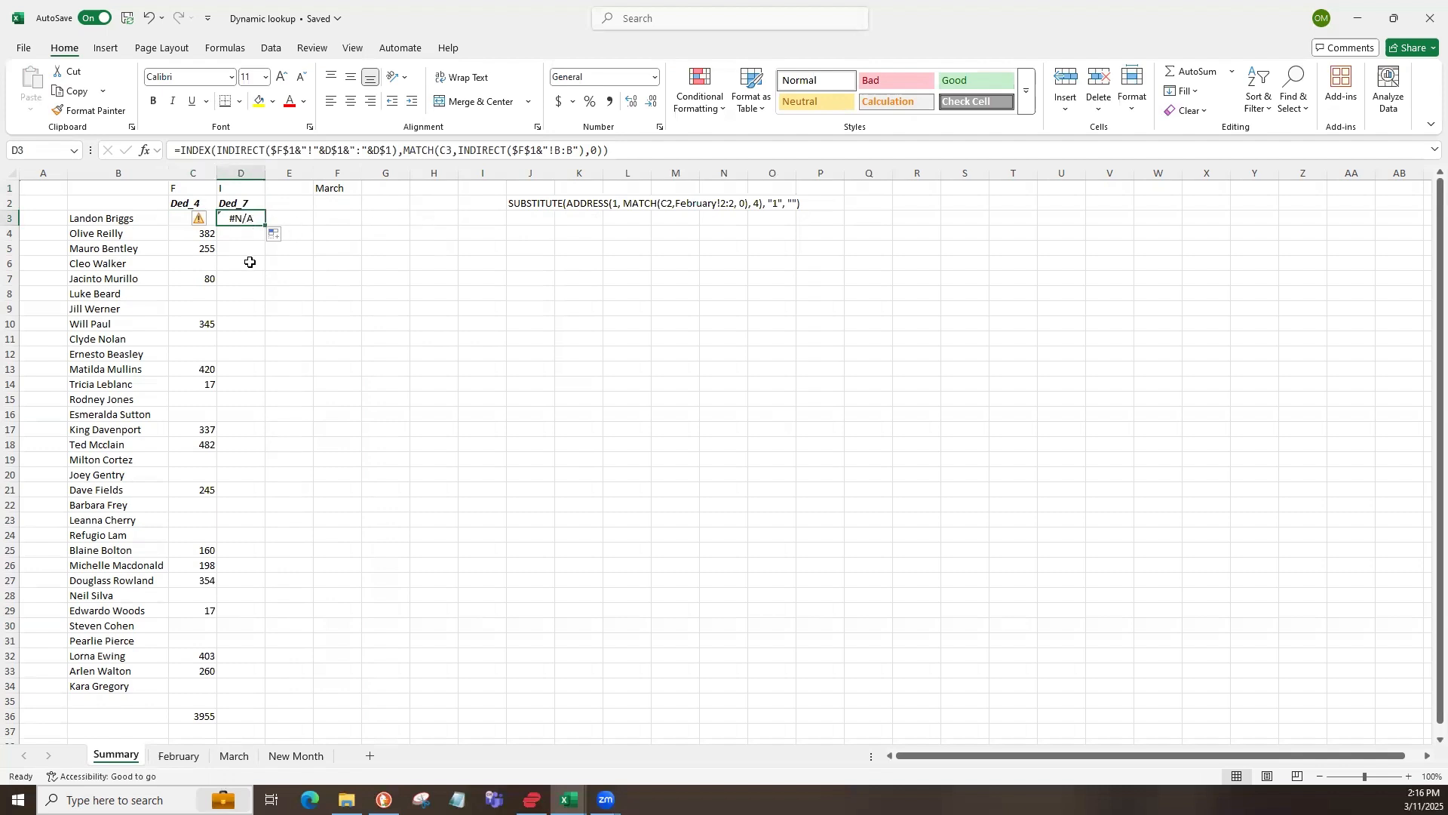
left_click(186, 220)
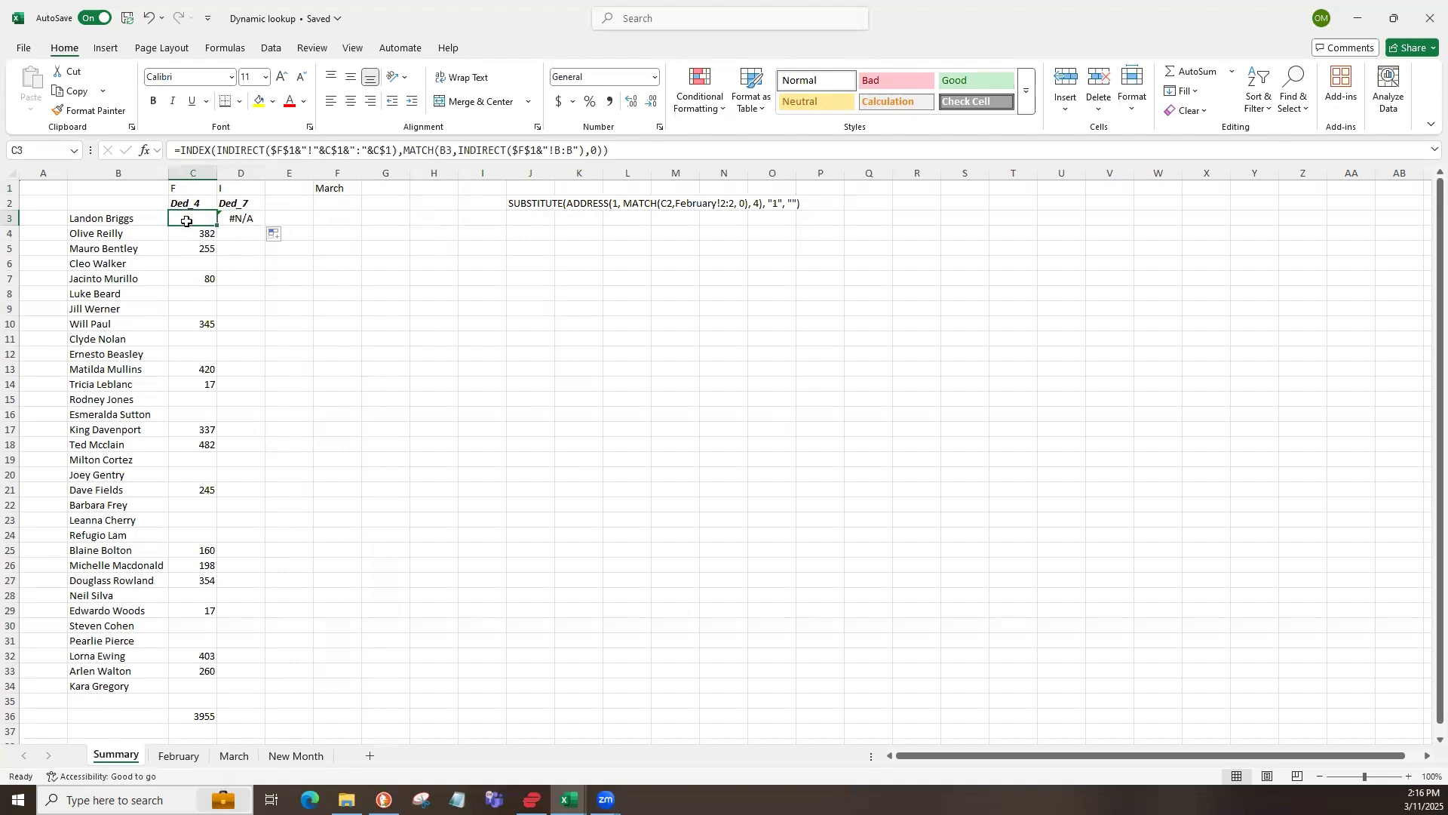
double_click(186, 221)
key("Return")
key("Tab")
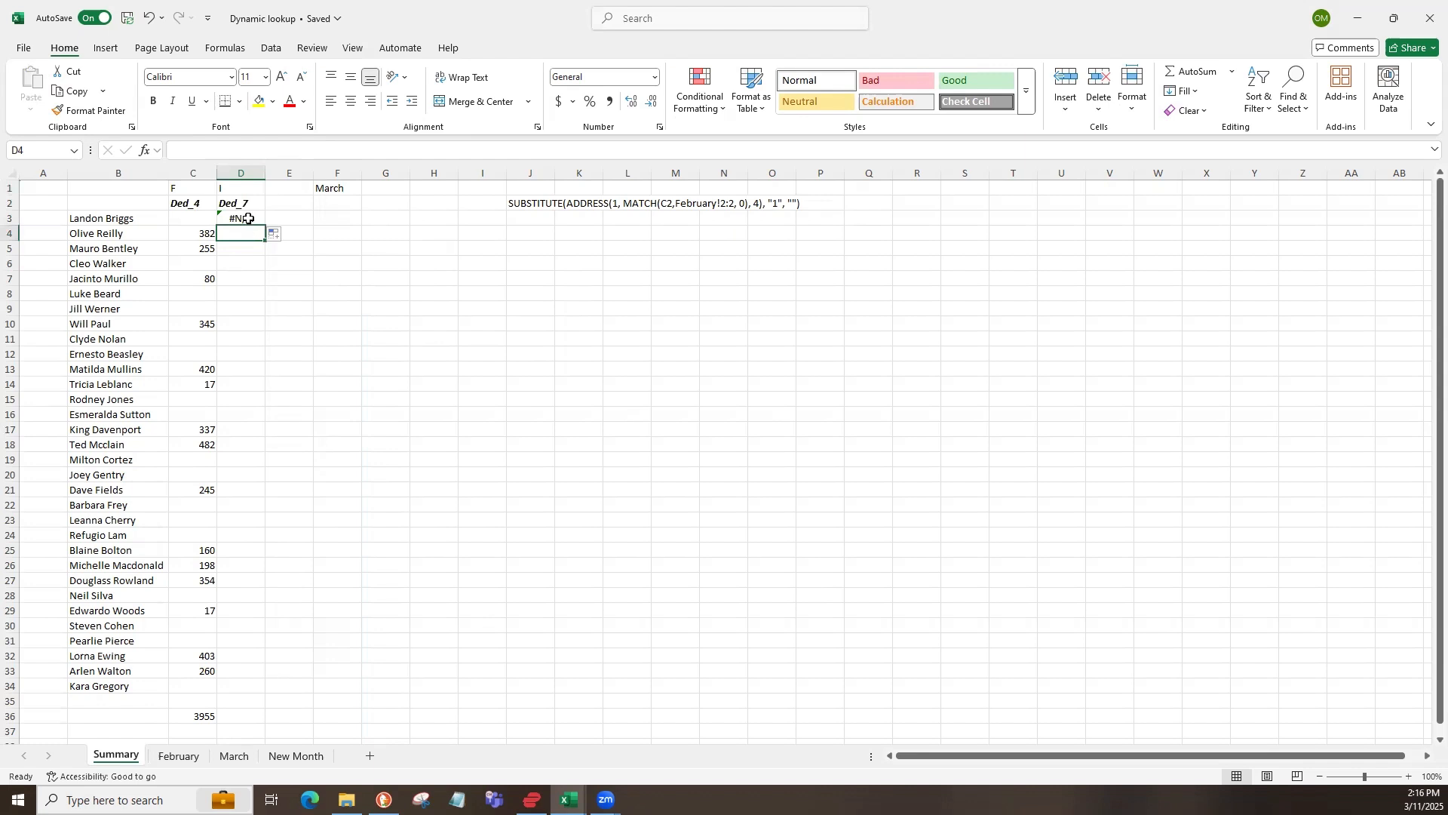
double_click(248, 219)
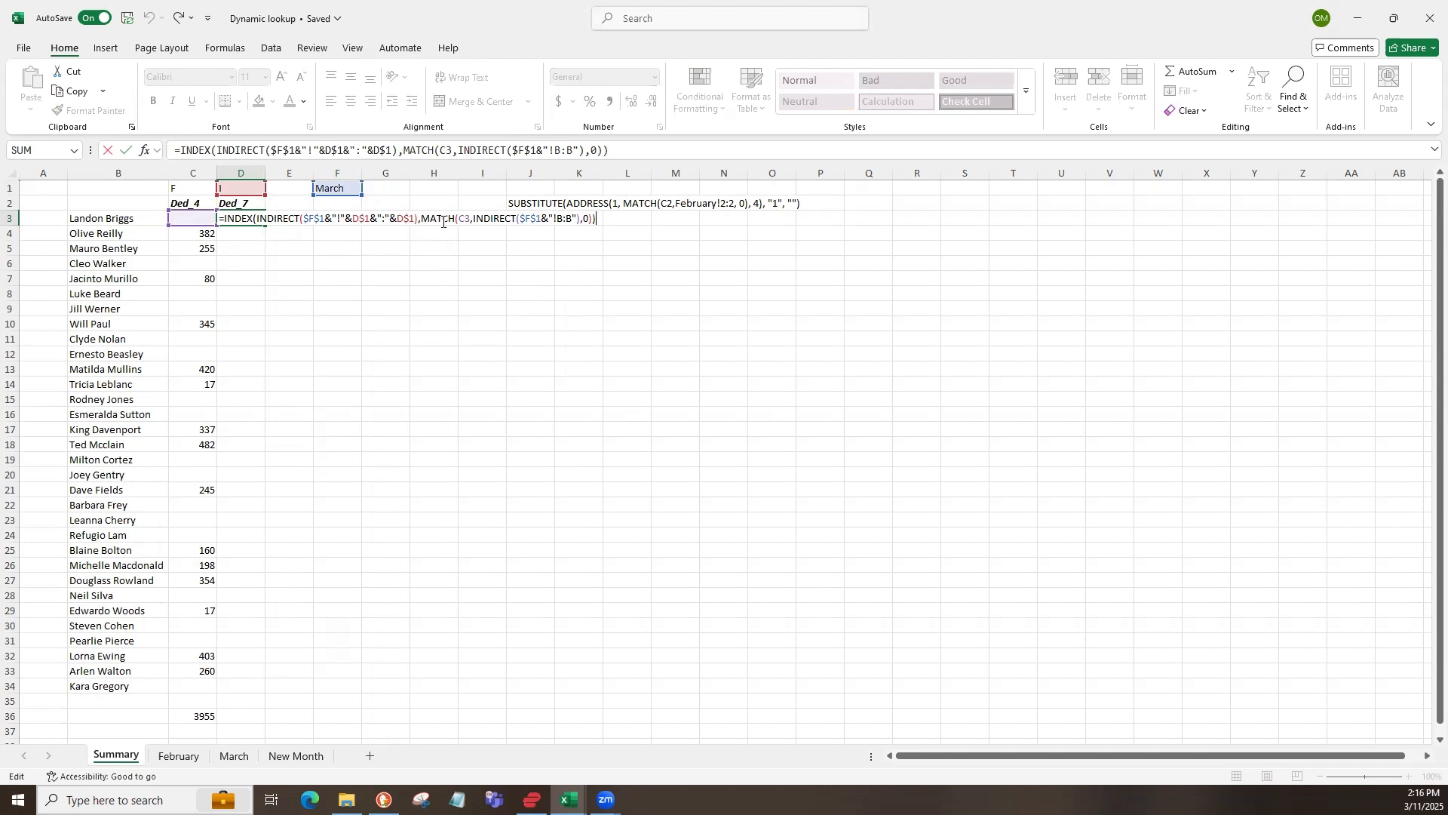
key("Return")
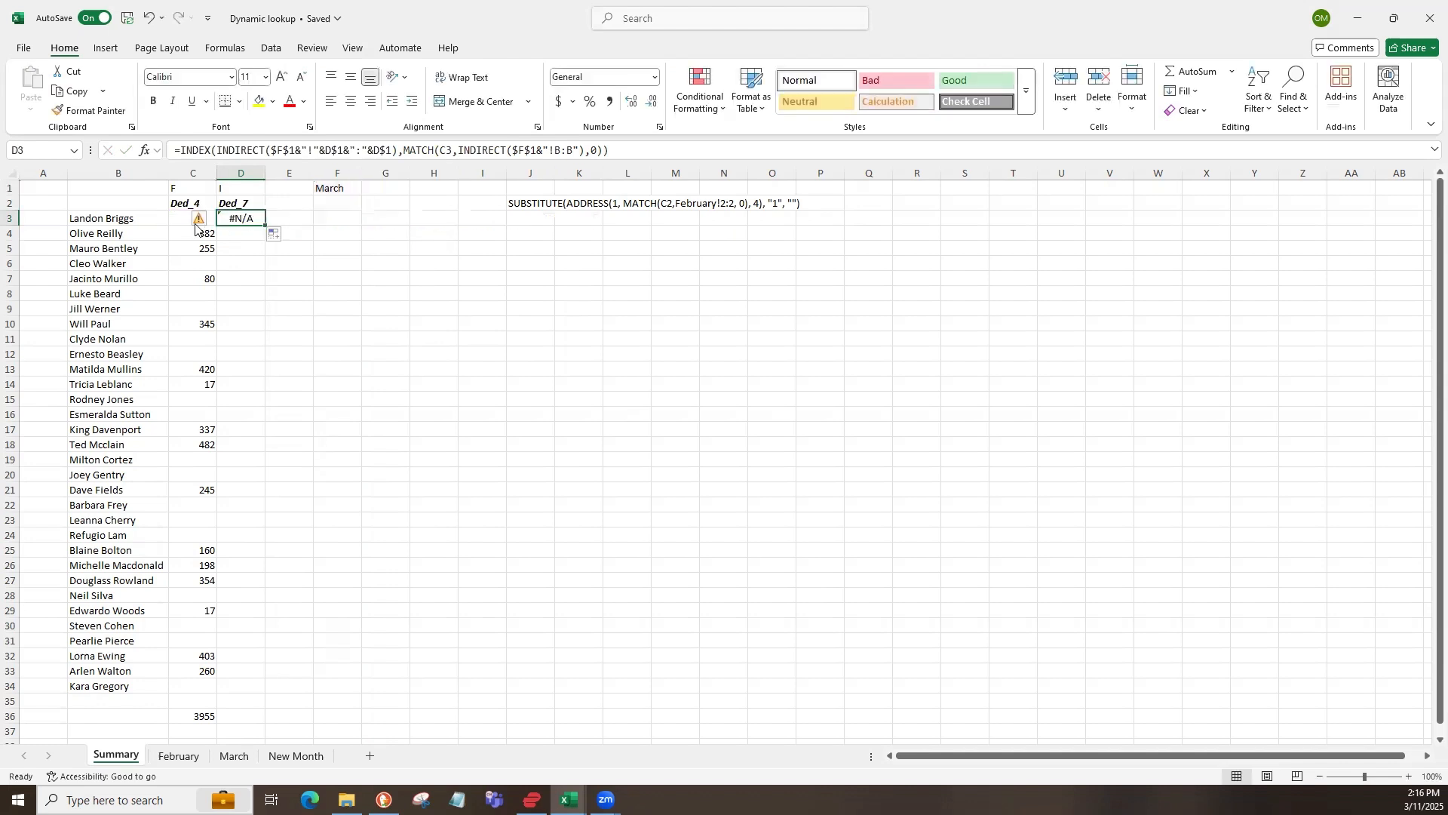
- Anchor the column of the MATCH lookup value in C3's formula so it reads $B3
left_click(194, 221)
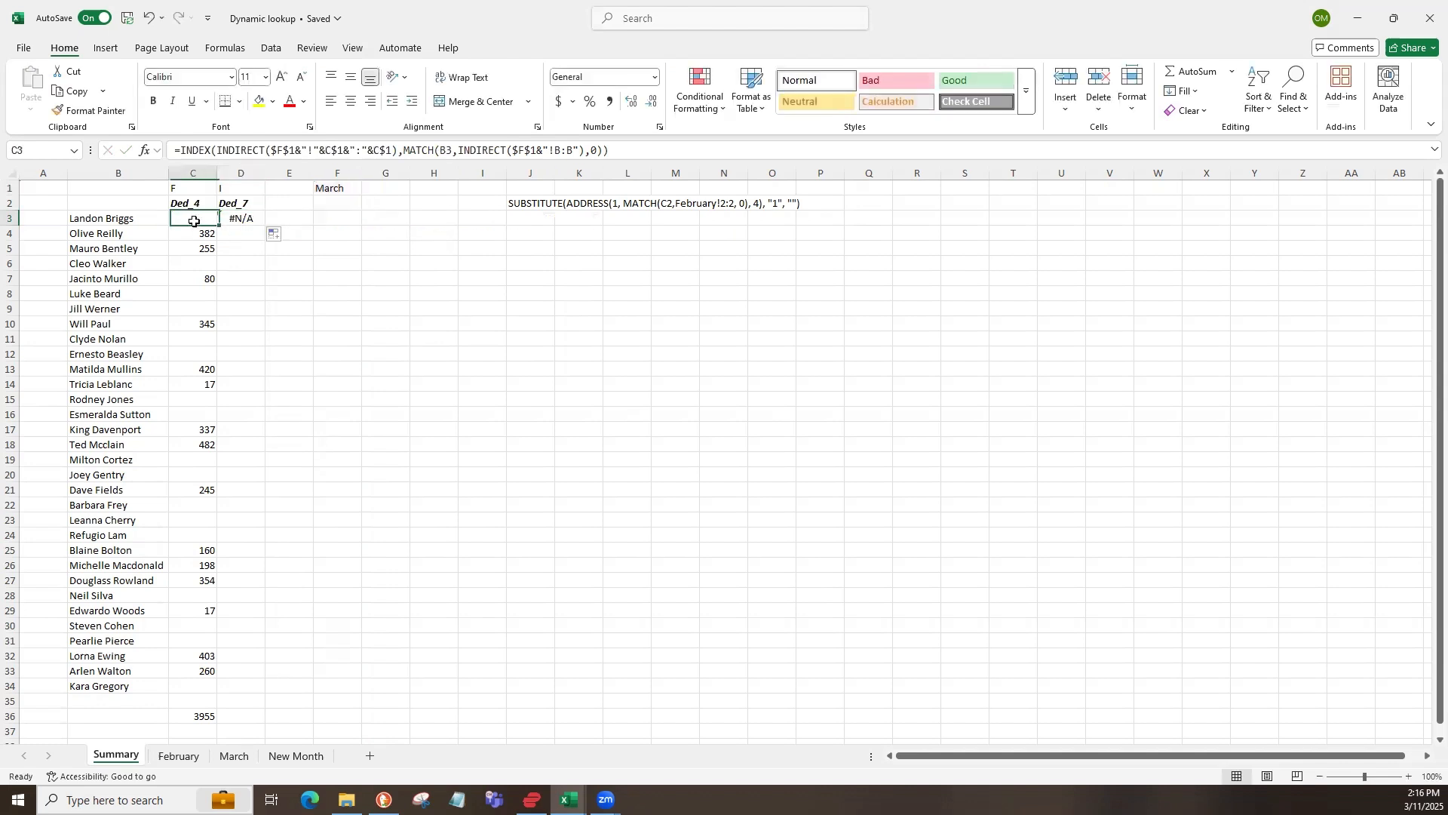
left_click(441, 150)
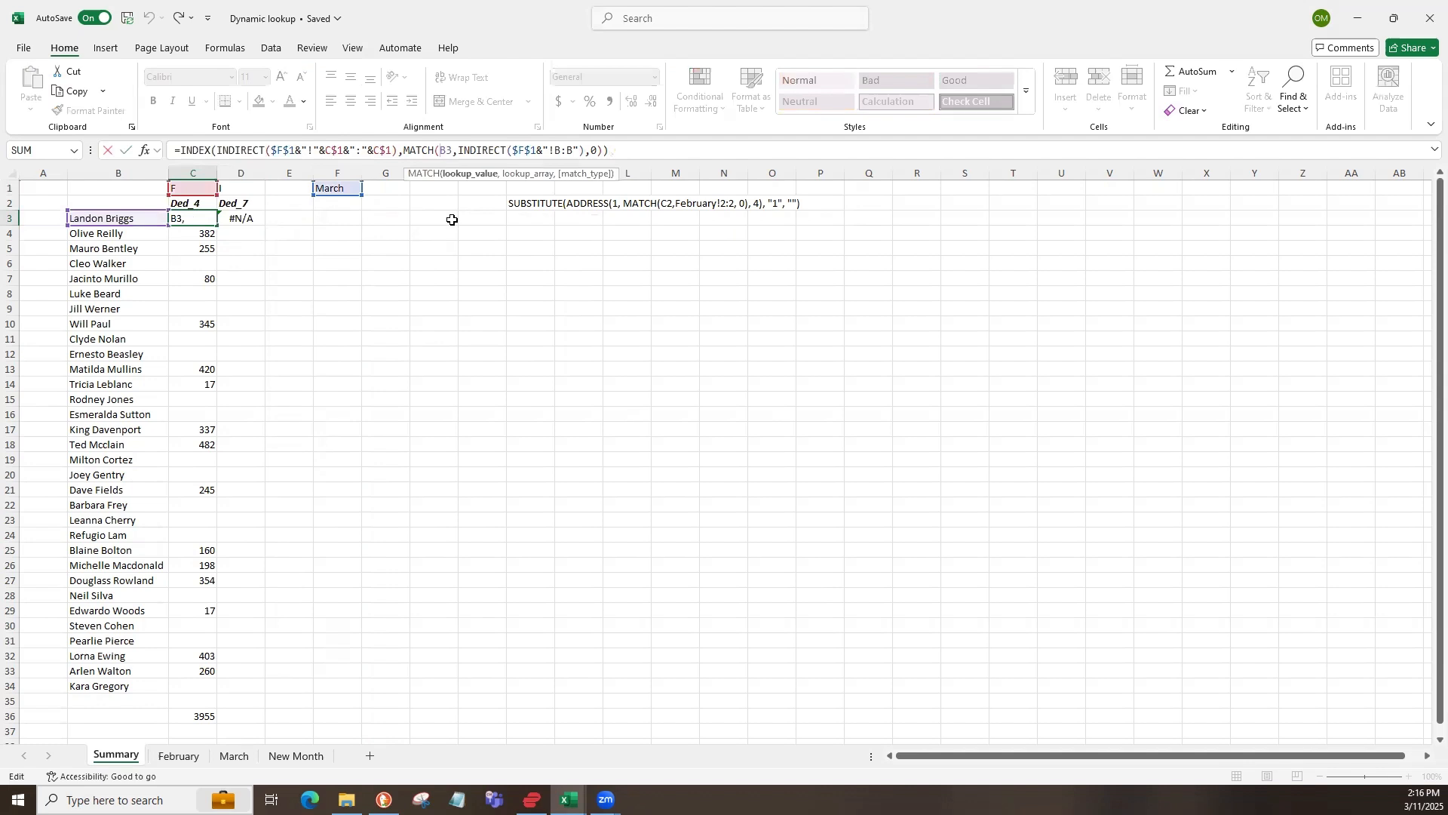
type("$")
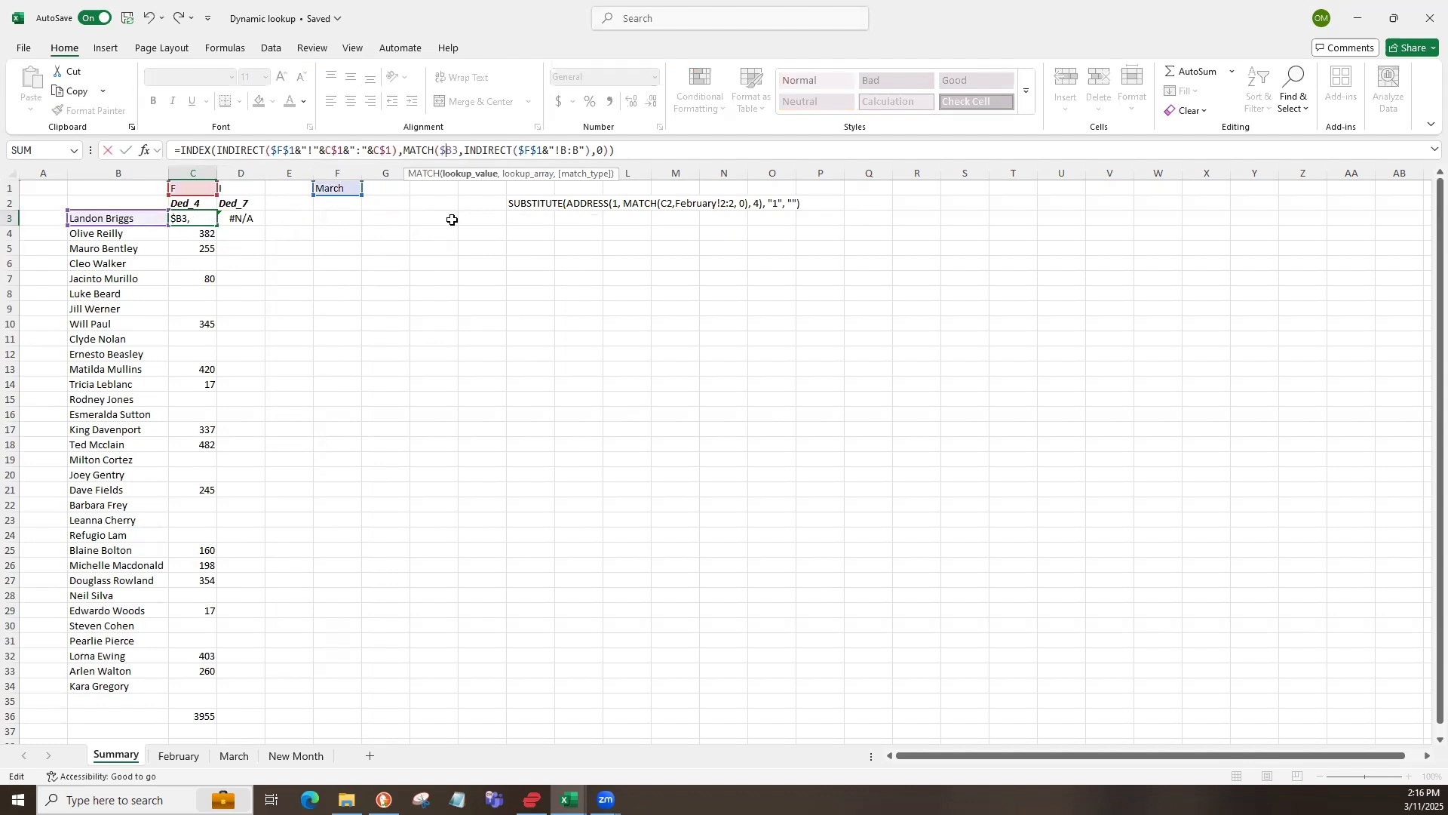
key("Return")
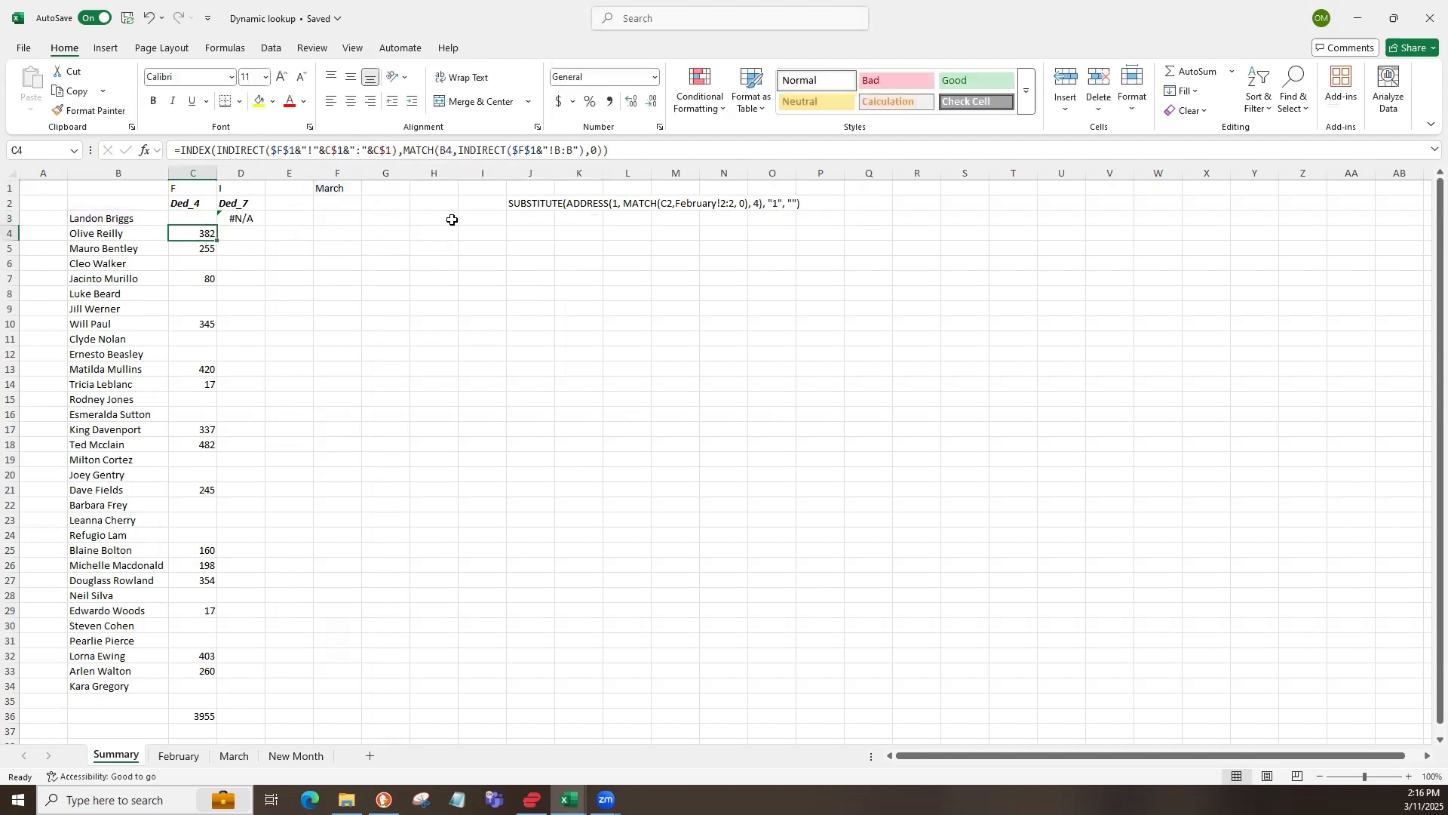
- Fill the corrected lookup formula from C3 across to D3 and down the Ded_7 column to D34
left_click(207, 220)
left_click_drag(218, 225, 261, 690)
left_click(243, 219)
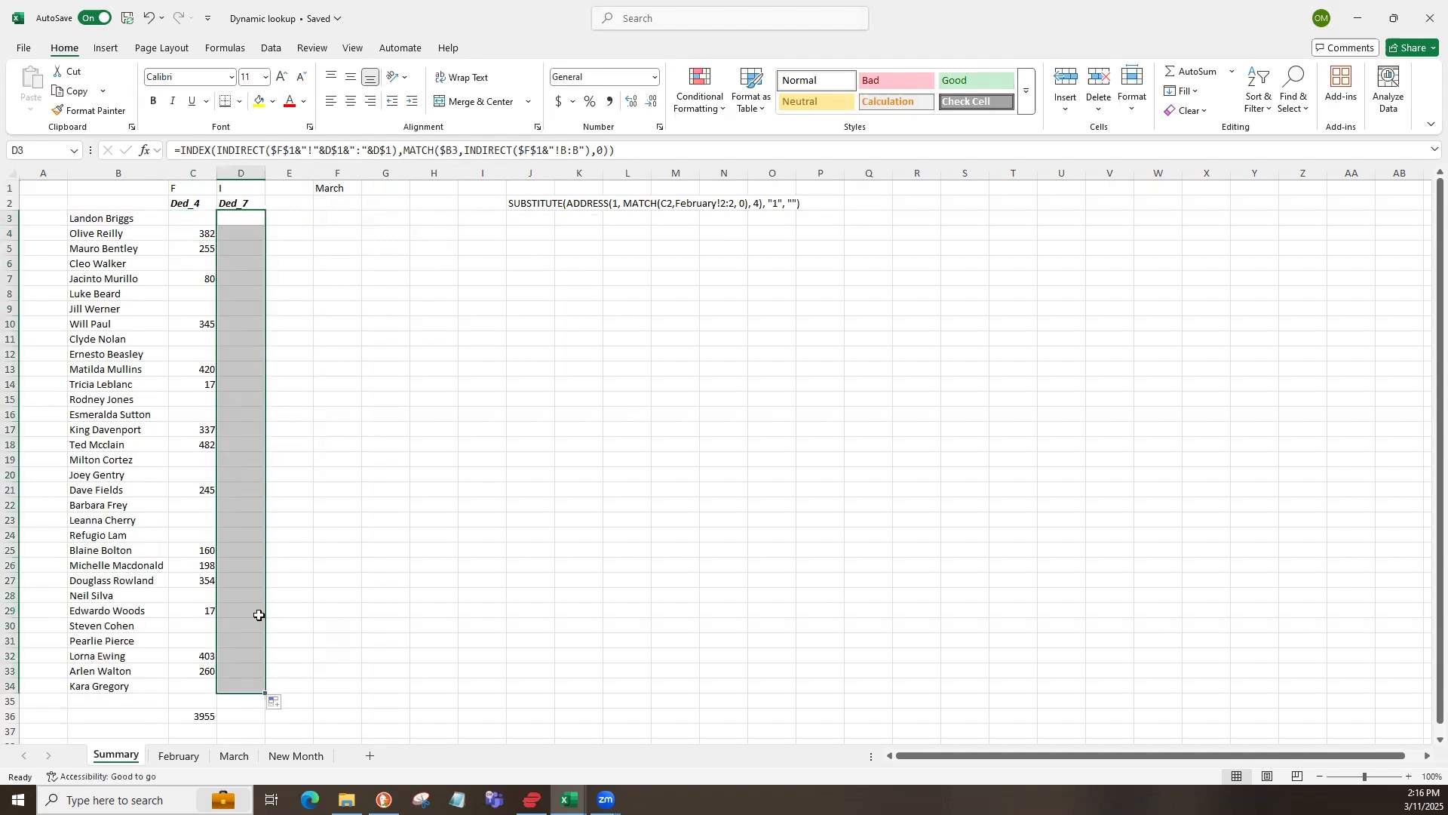
left_click(249, 203)
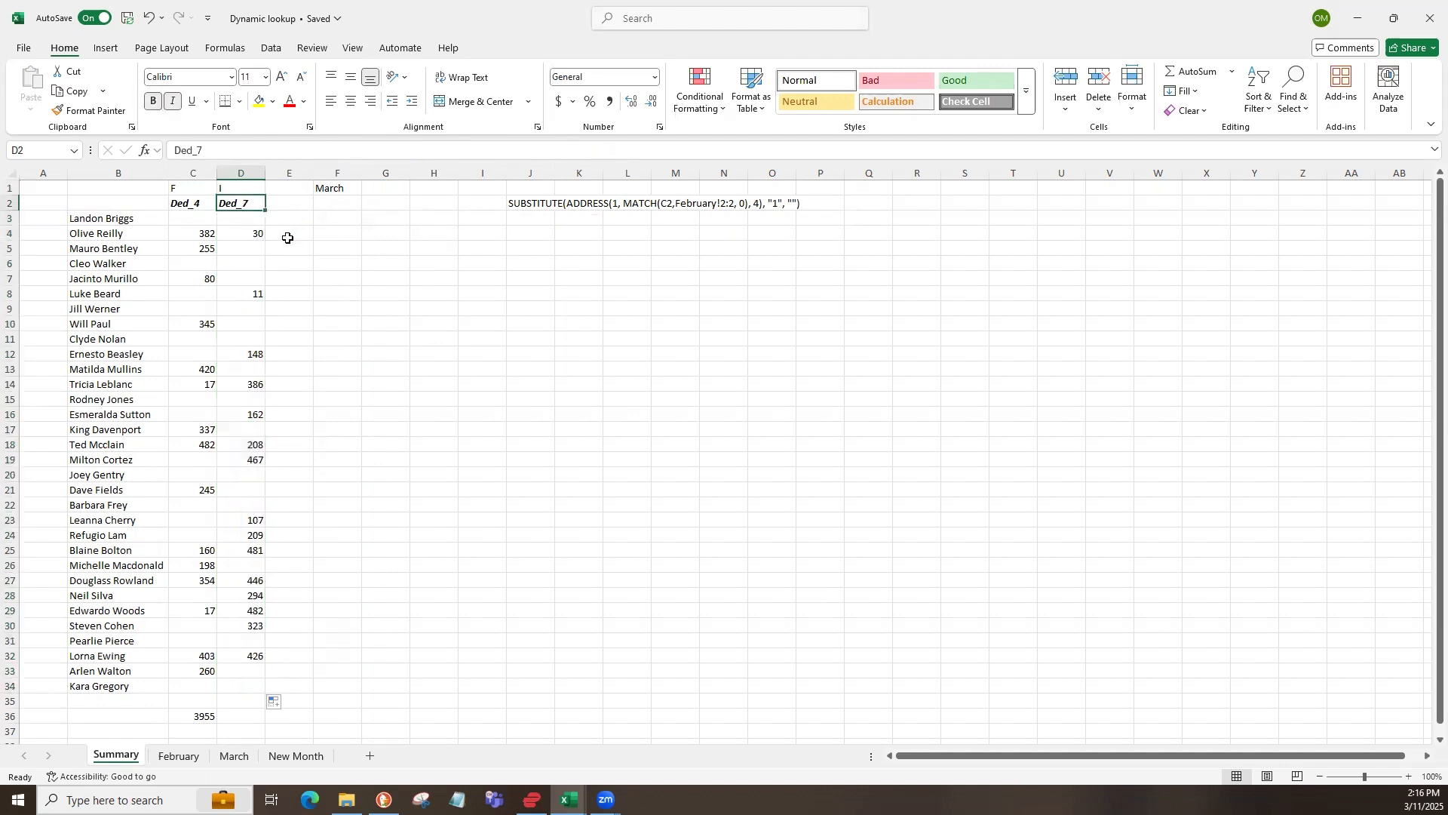
left_click(322, 187)
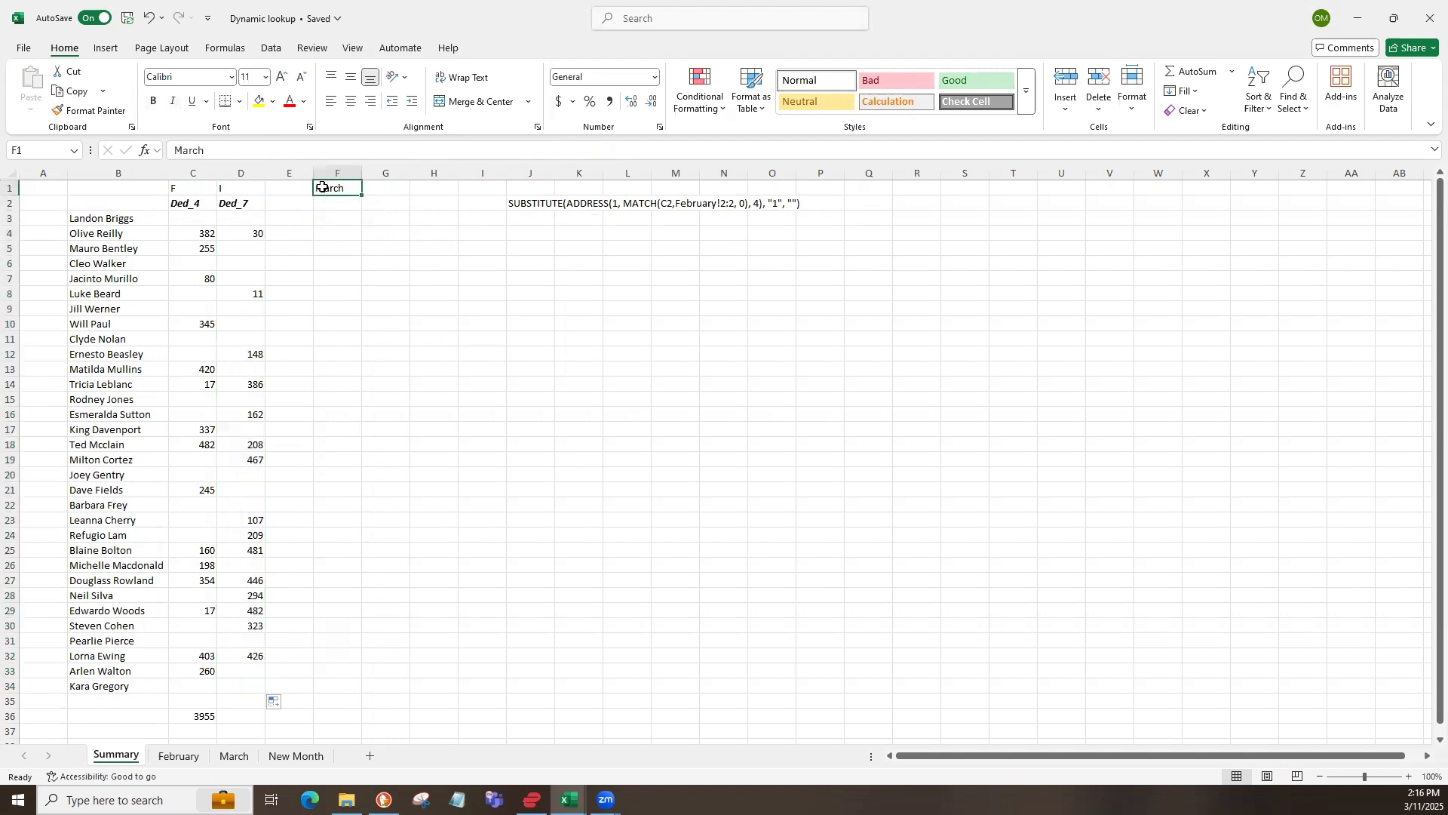
left_click(242, 219)
- Extend the column total formula from C36 to D36 to sum the Ded_7 column
left_click(216, 720)
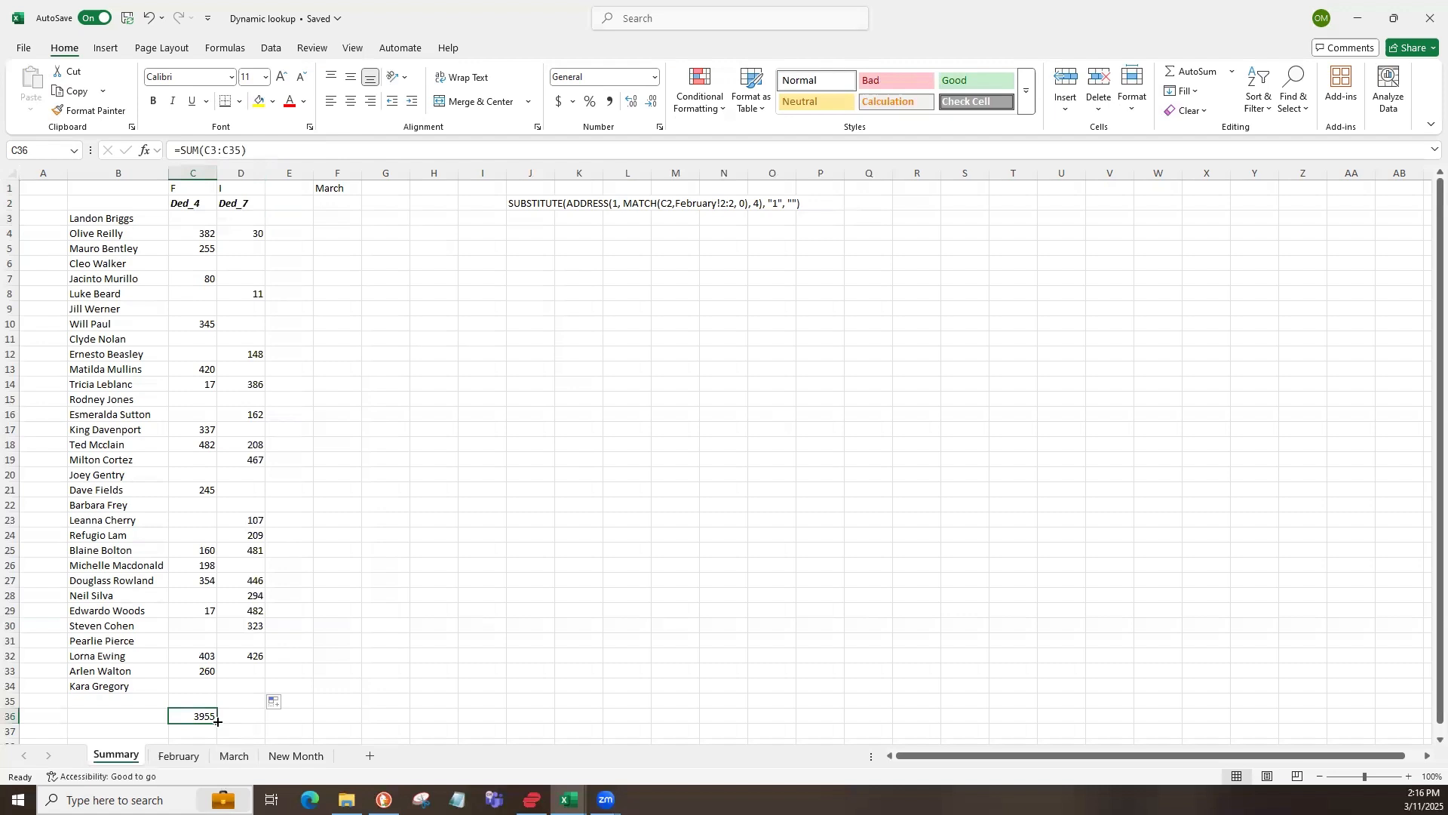
left_click_drag(217, 721, 241, 718)
left_click(242, 717)
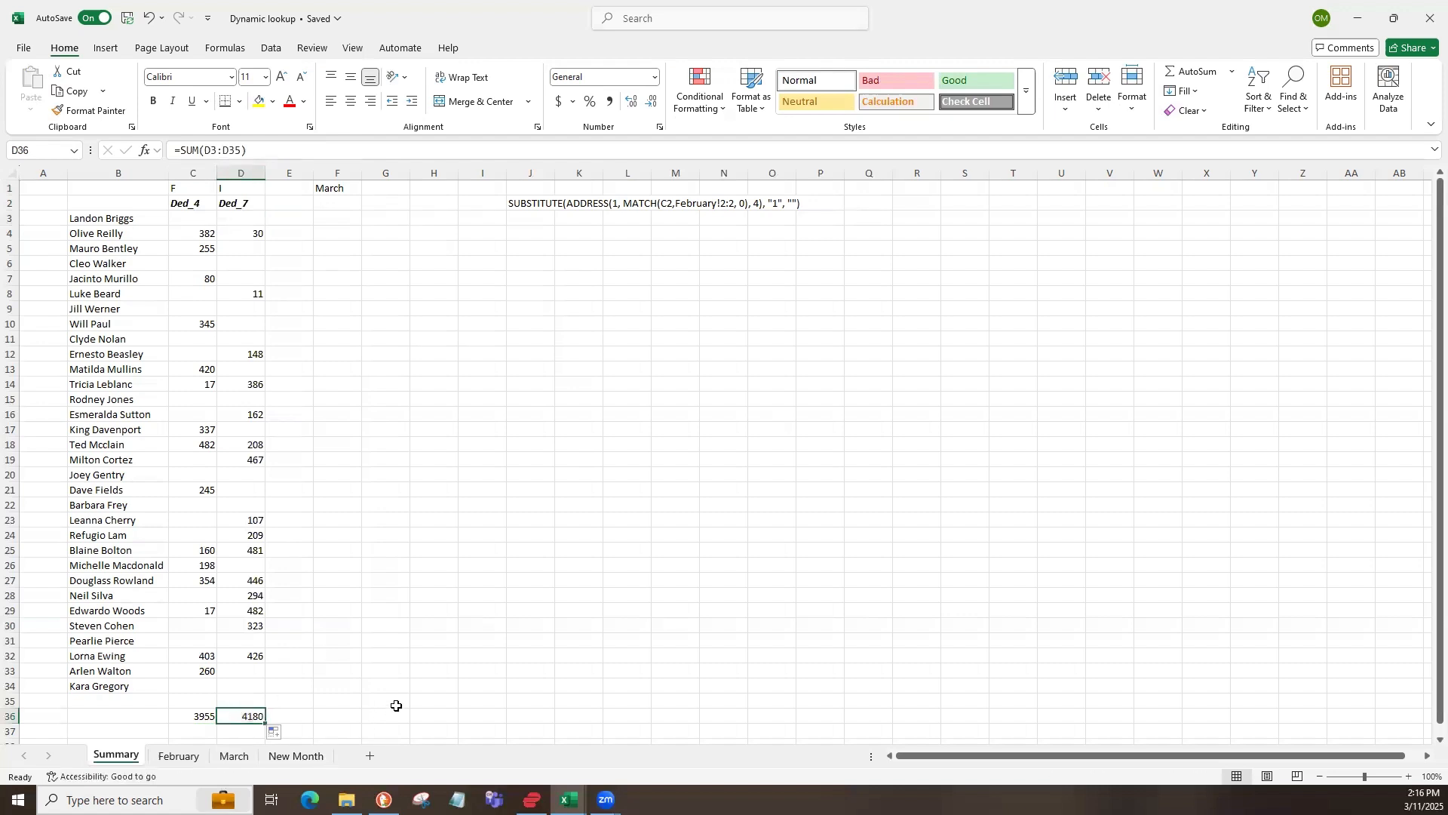
- Check the sum of the Ded_7 values in I3:I34 on the March sheet and return to the Summary sheet
left_click(239, 763)
left_click(492, 218)
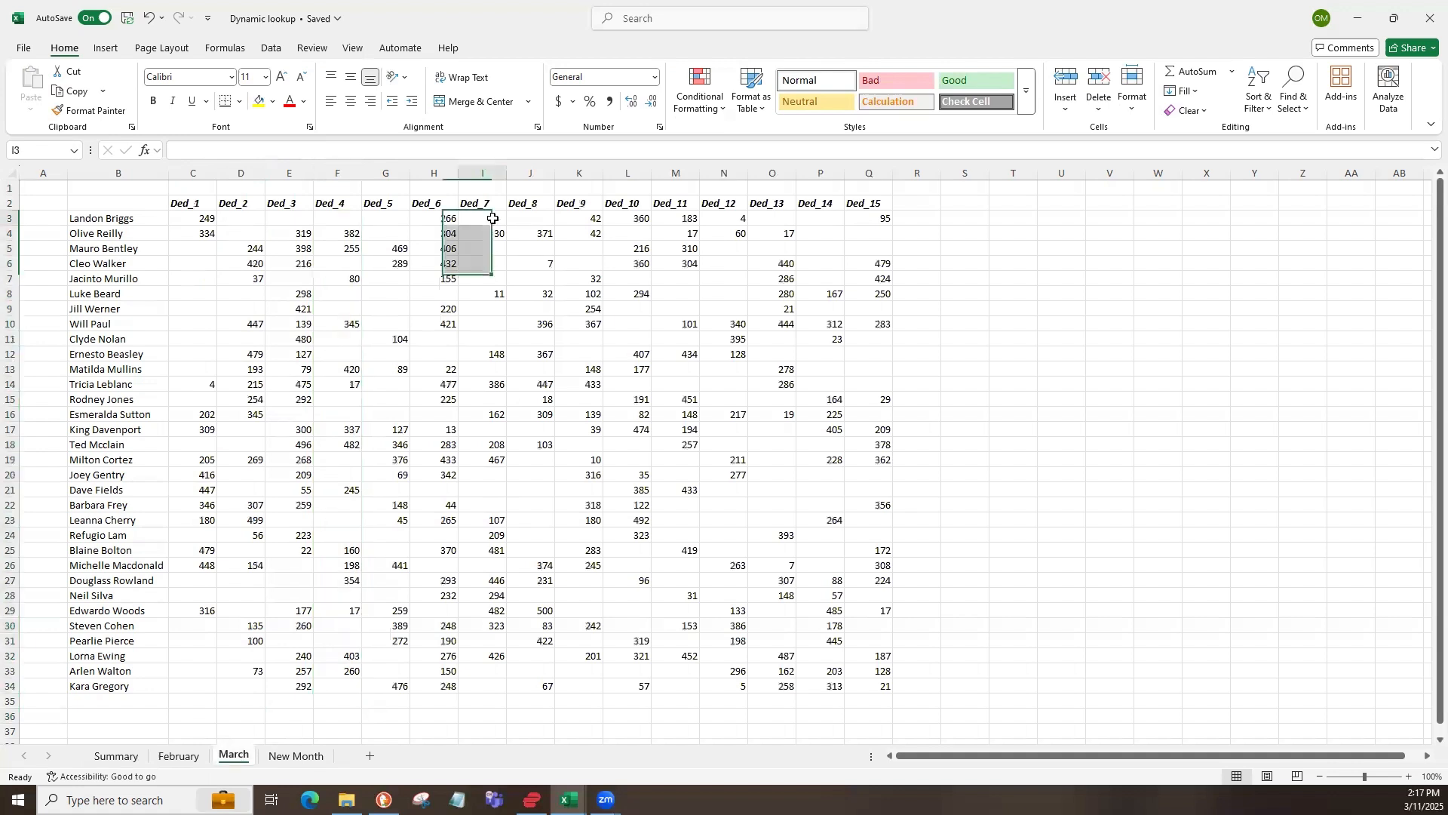
left_click(482, 687, "shift")
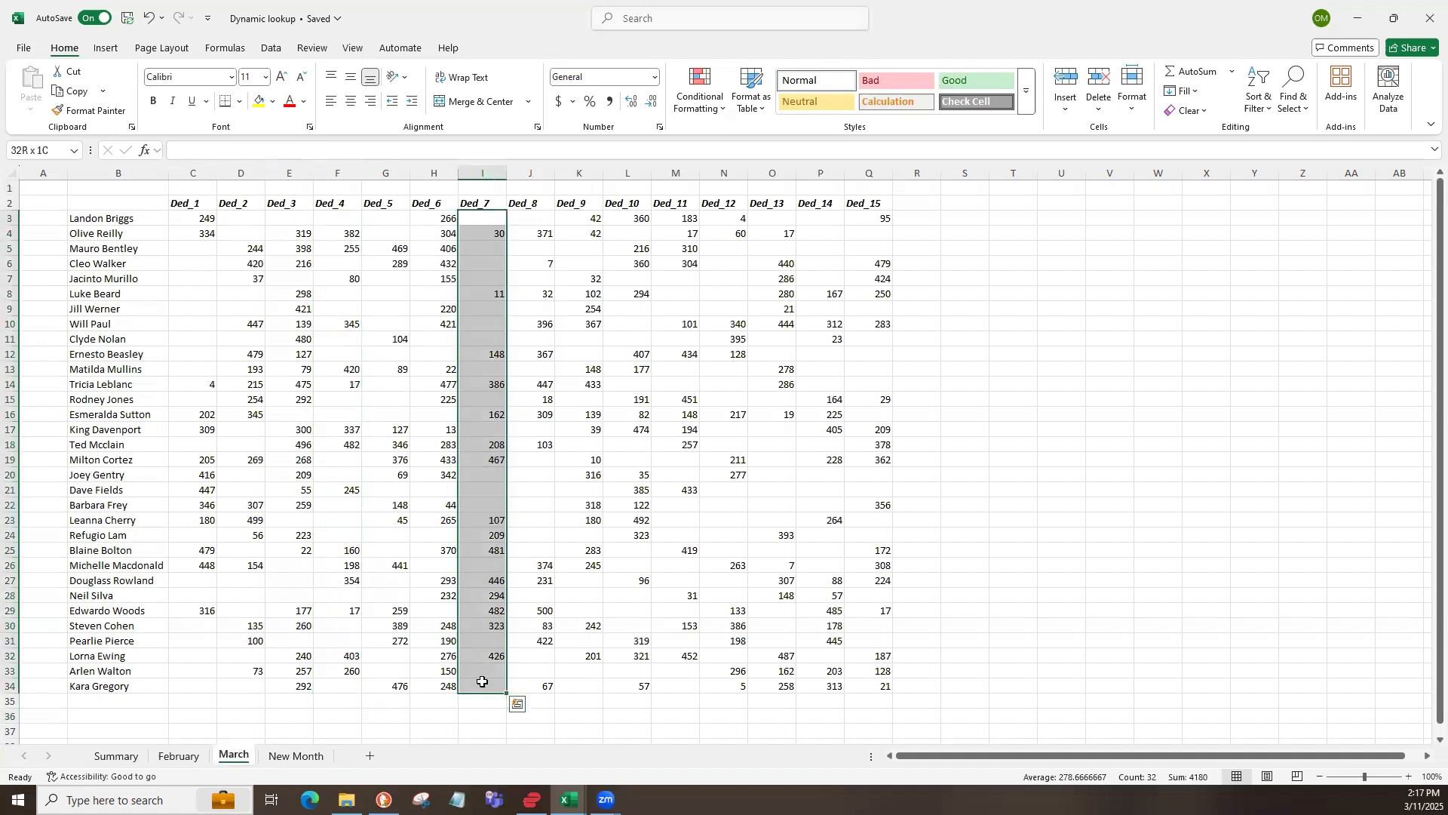
left_click(115, 755)
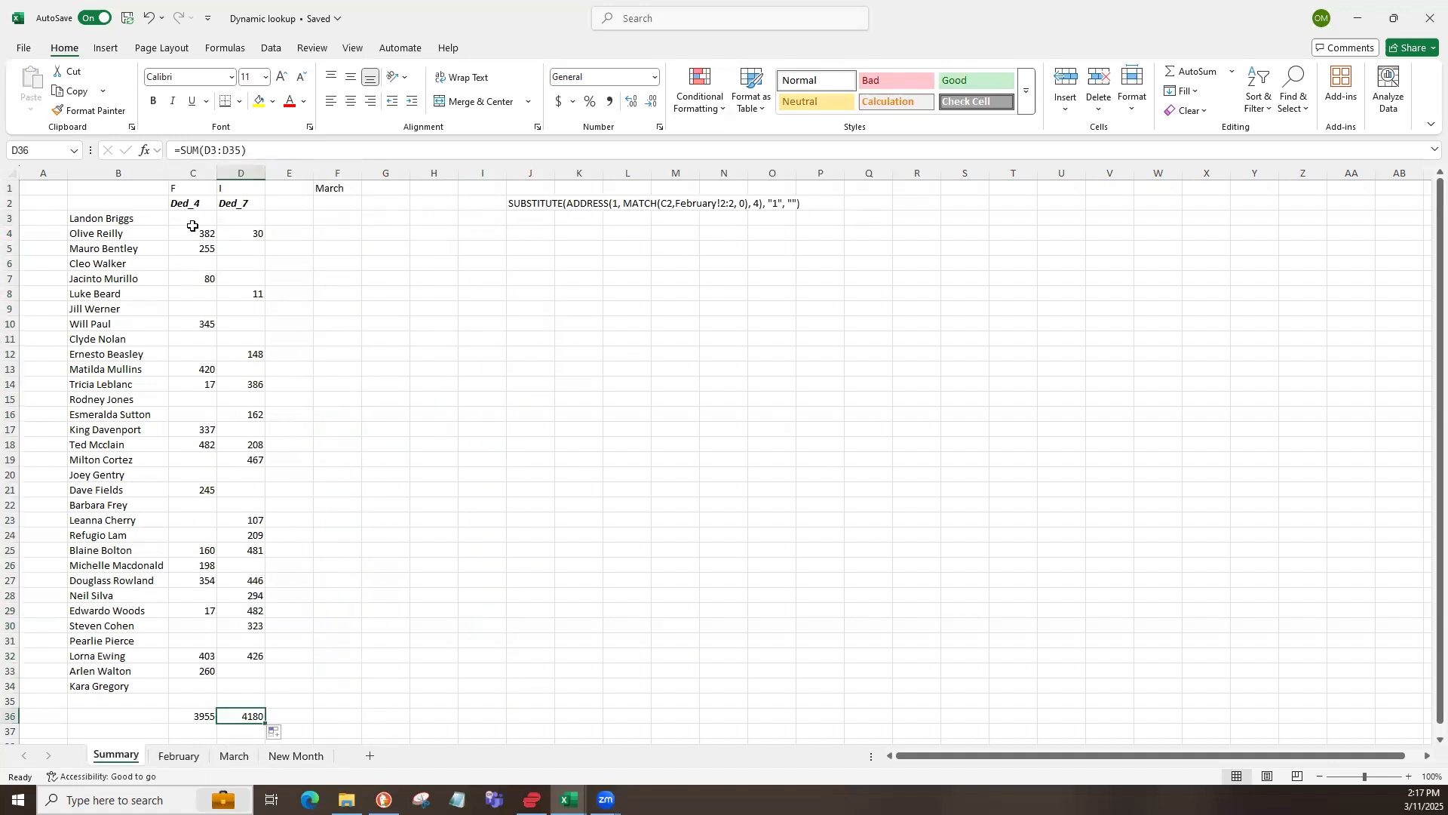
- Delete the leftover SUBSTITUTE formula text from J2 on the Summary sheet
left_click(243, 219)
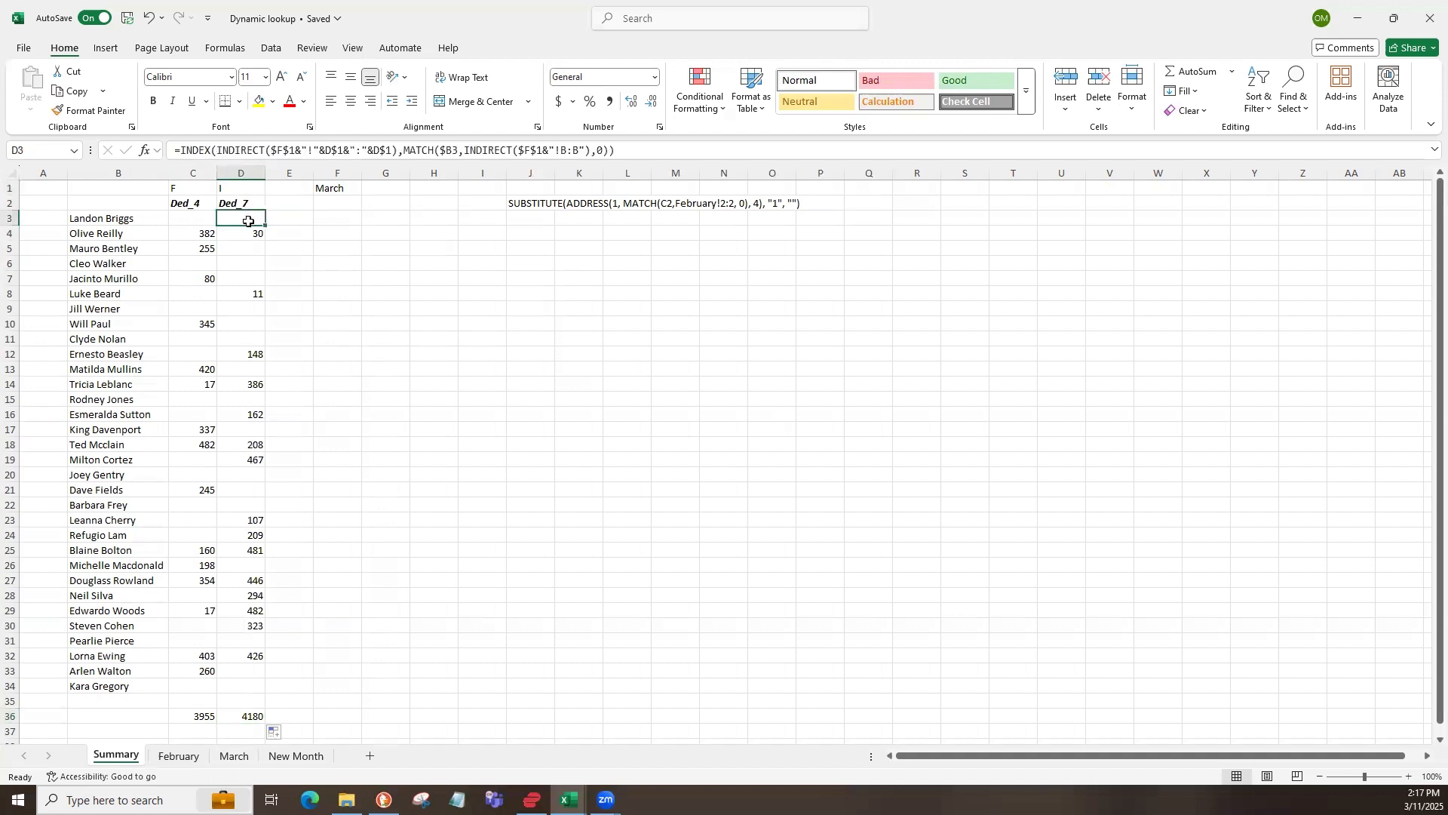
left_click(533, 202)
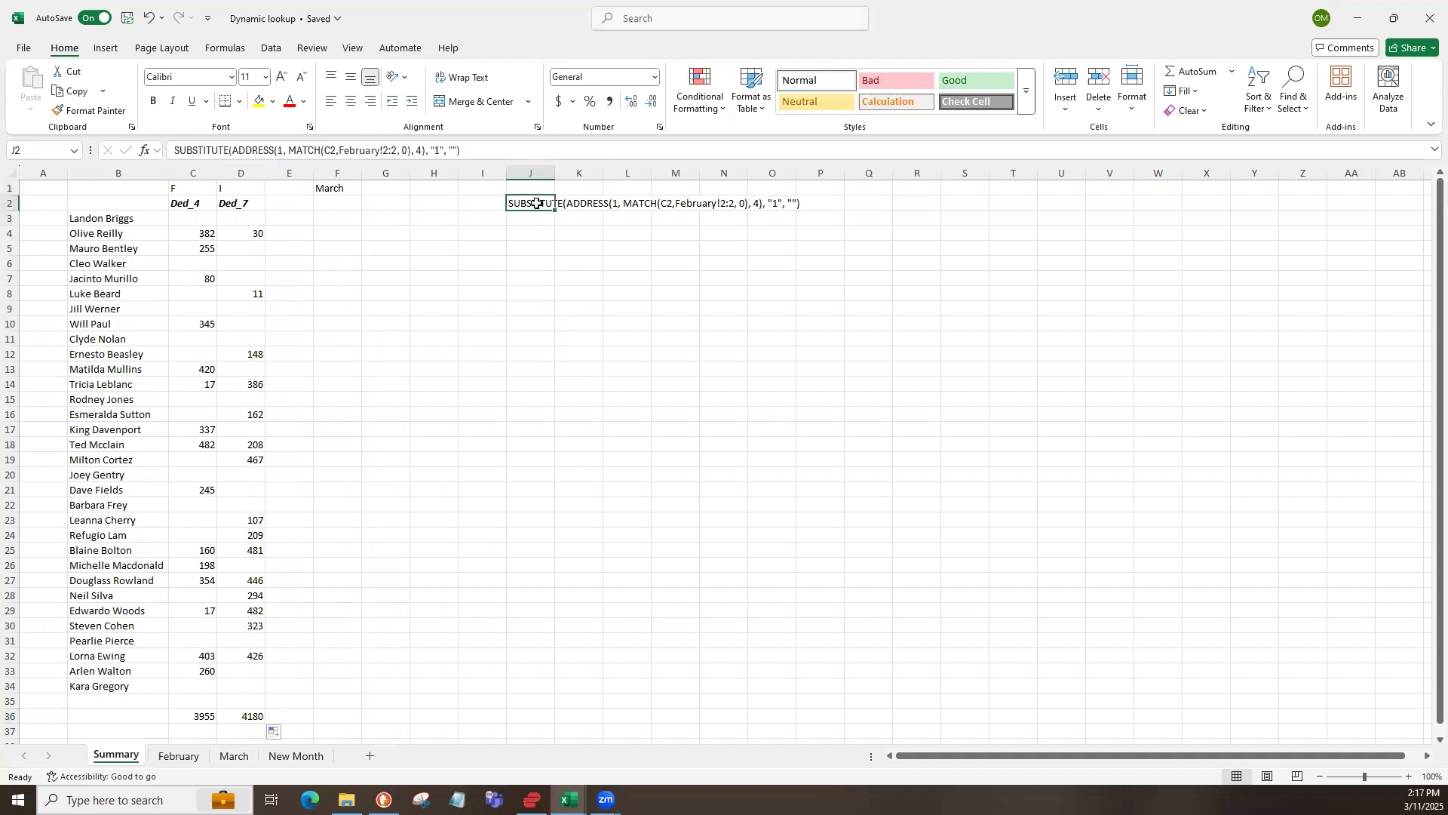
left_click(253, 203)
- Review the month cell F1, the column-letter formulas in C1 and D1, and the lookup formulas in C3 and D3
left_click(329, 190)
left_click(245, 203)
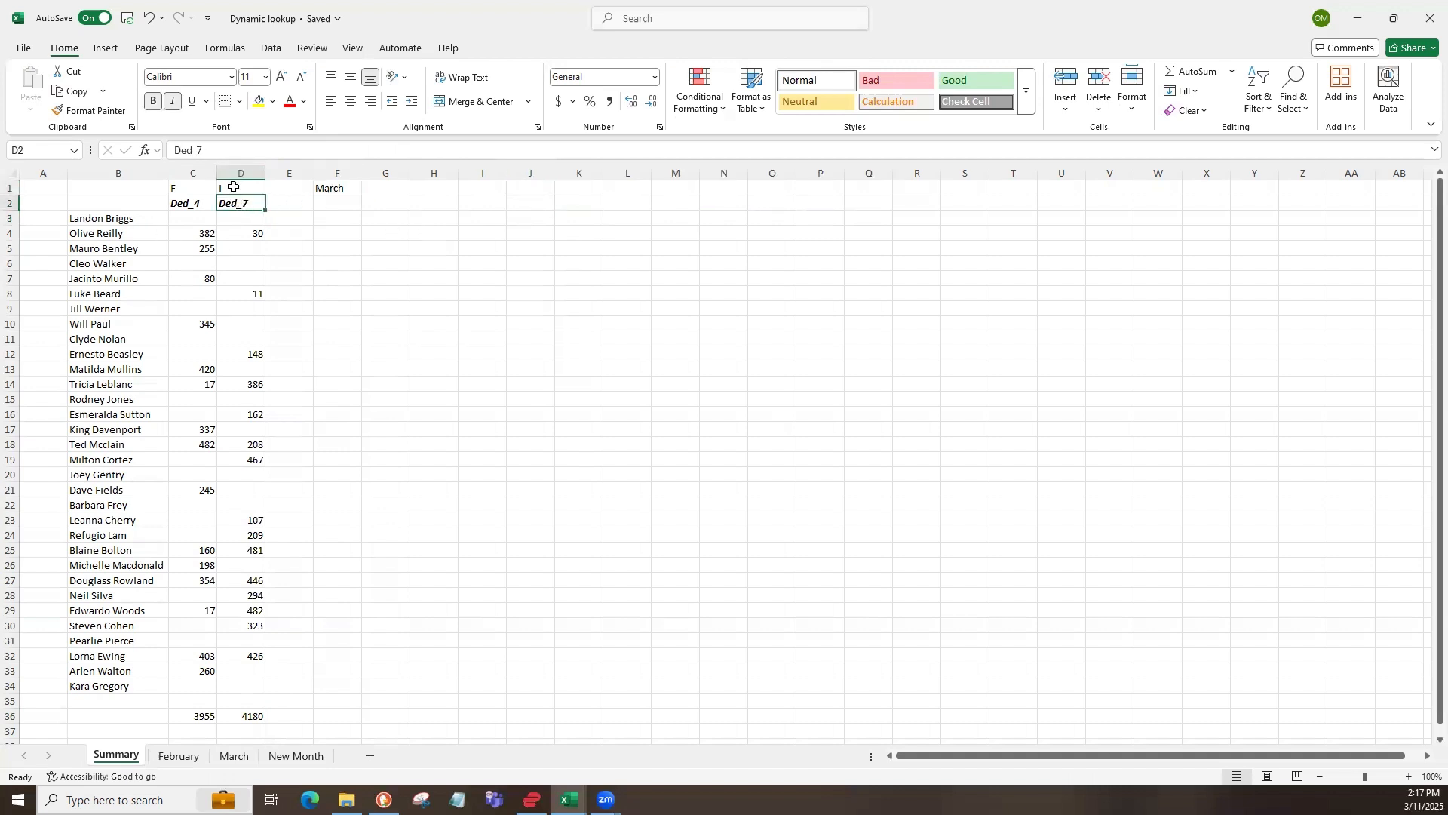
left_click(240, 218)
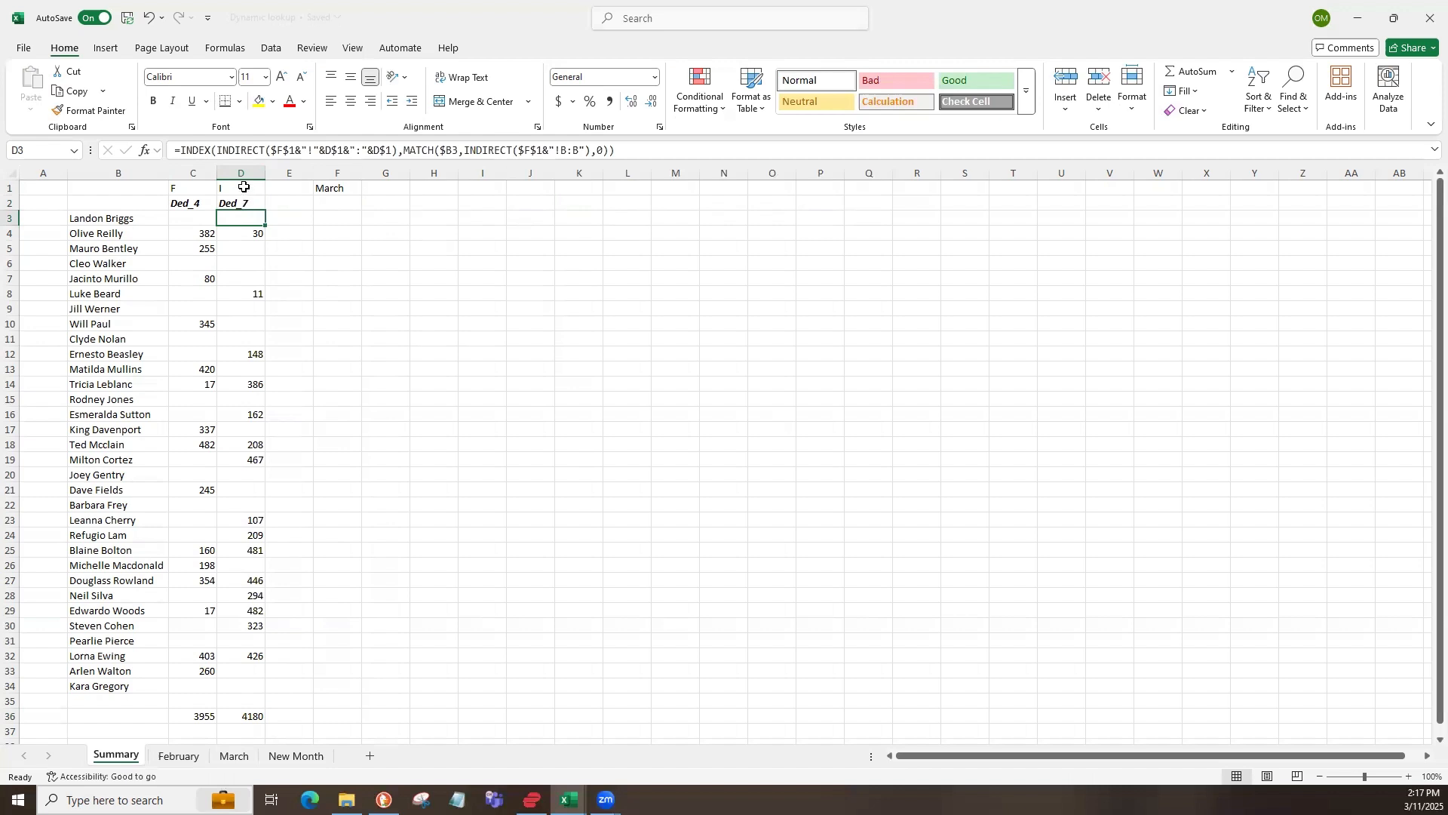
left_click(189, 188)
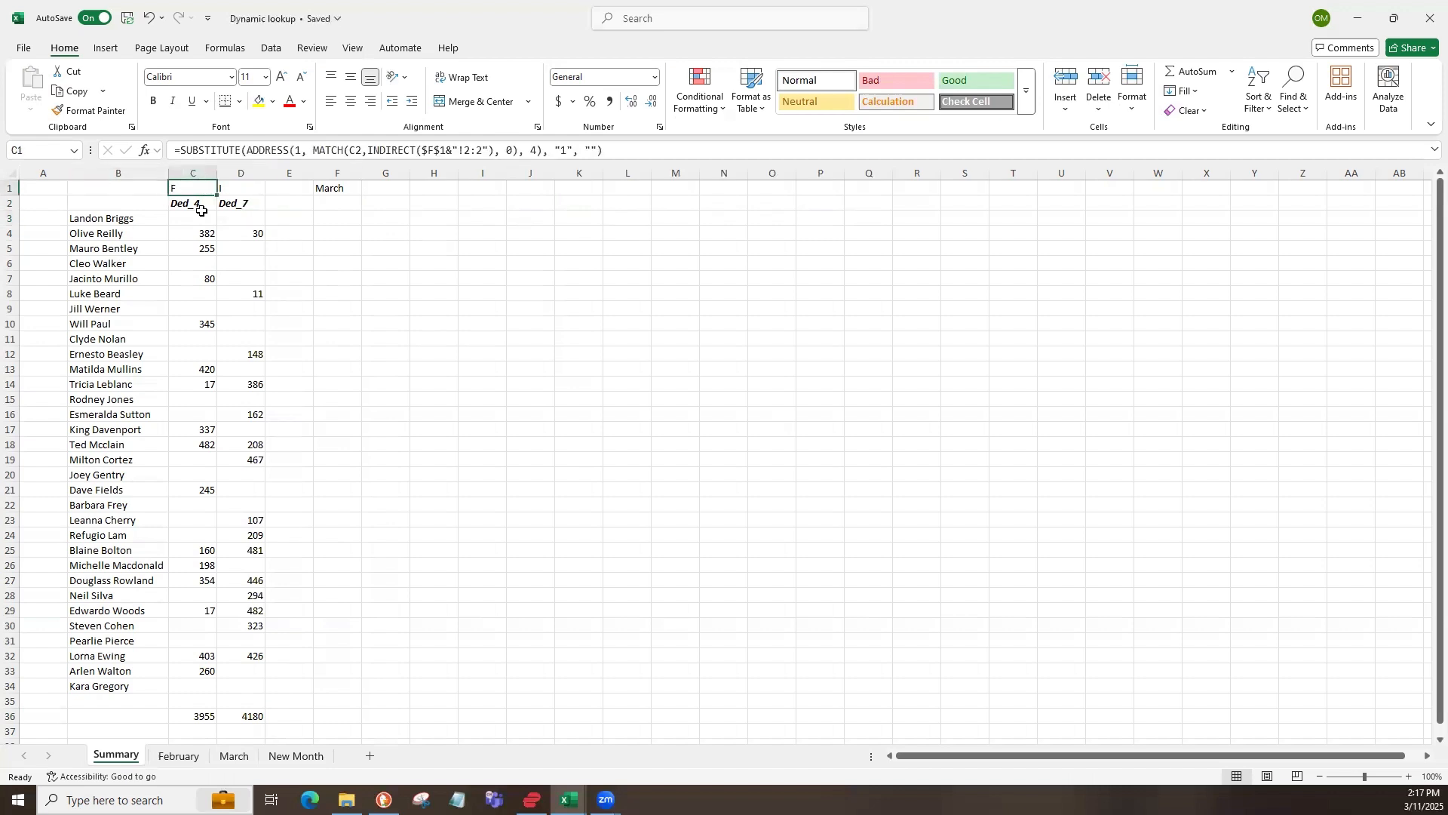
left_click(199, 216)
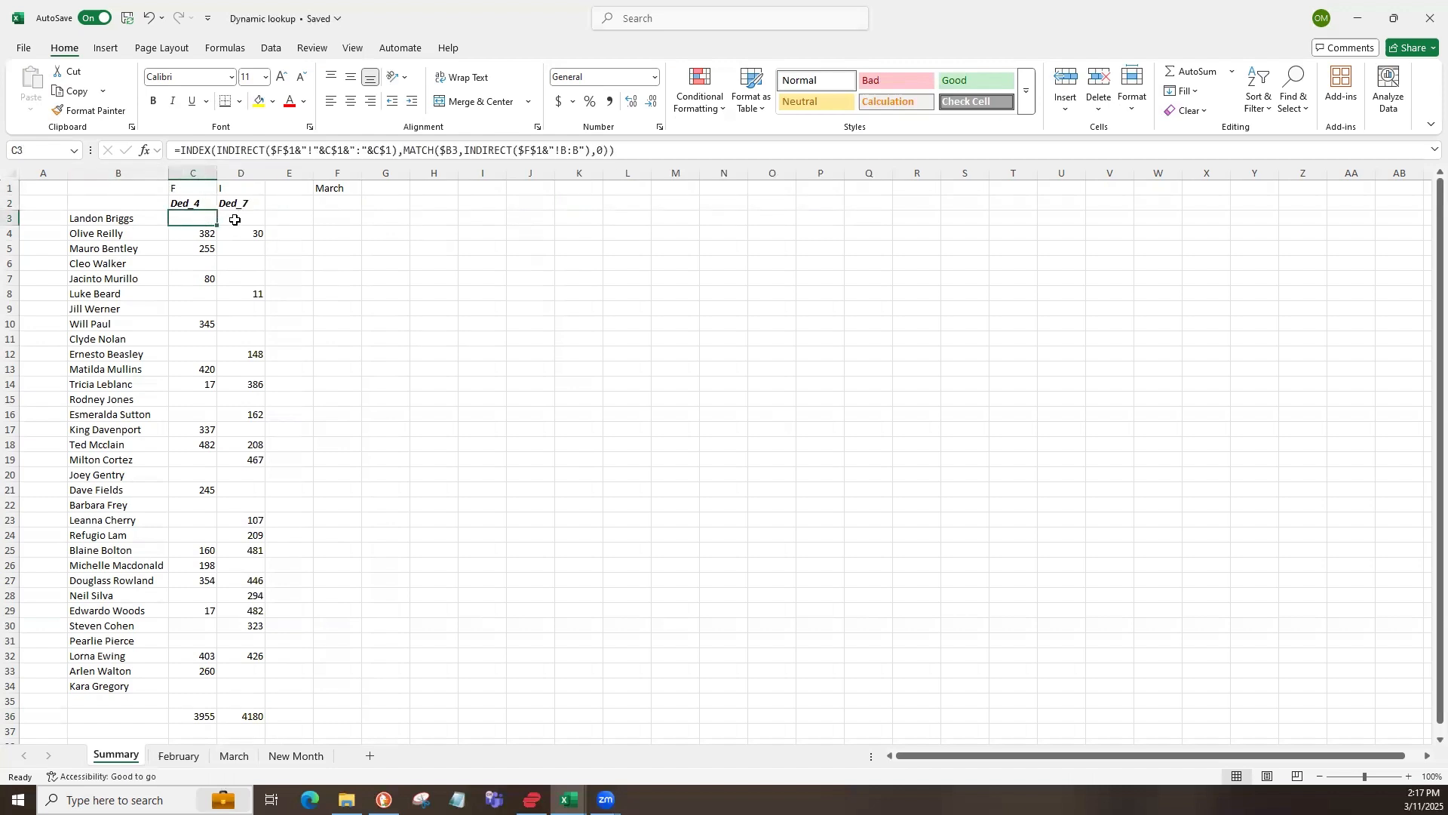
left_click(235, 219)
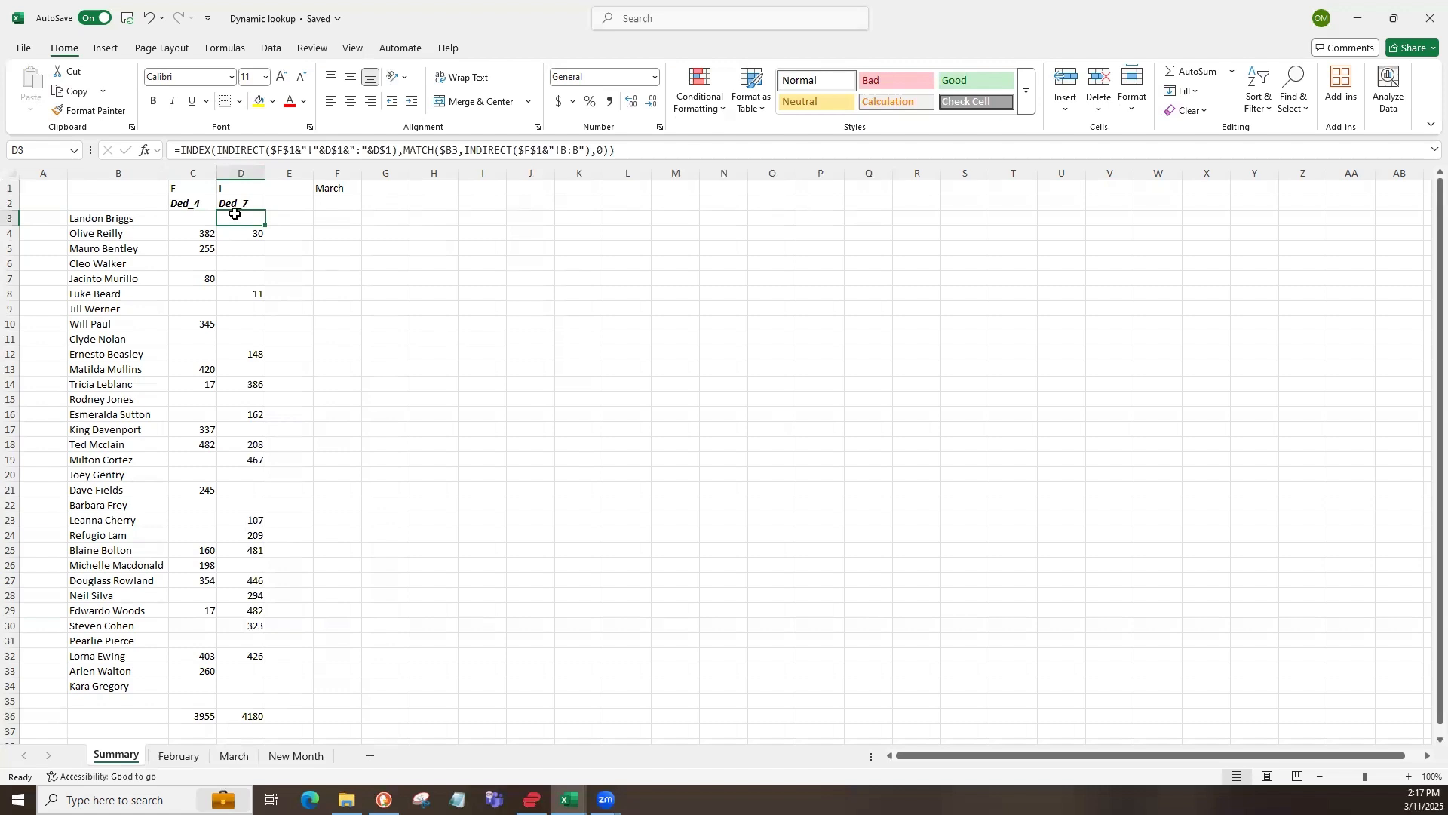
left_click_drag(189, 188, 240, 188)
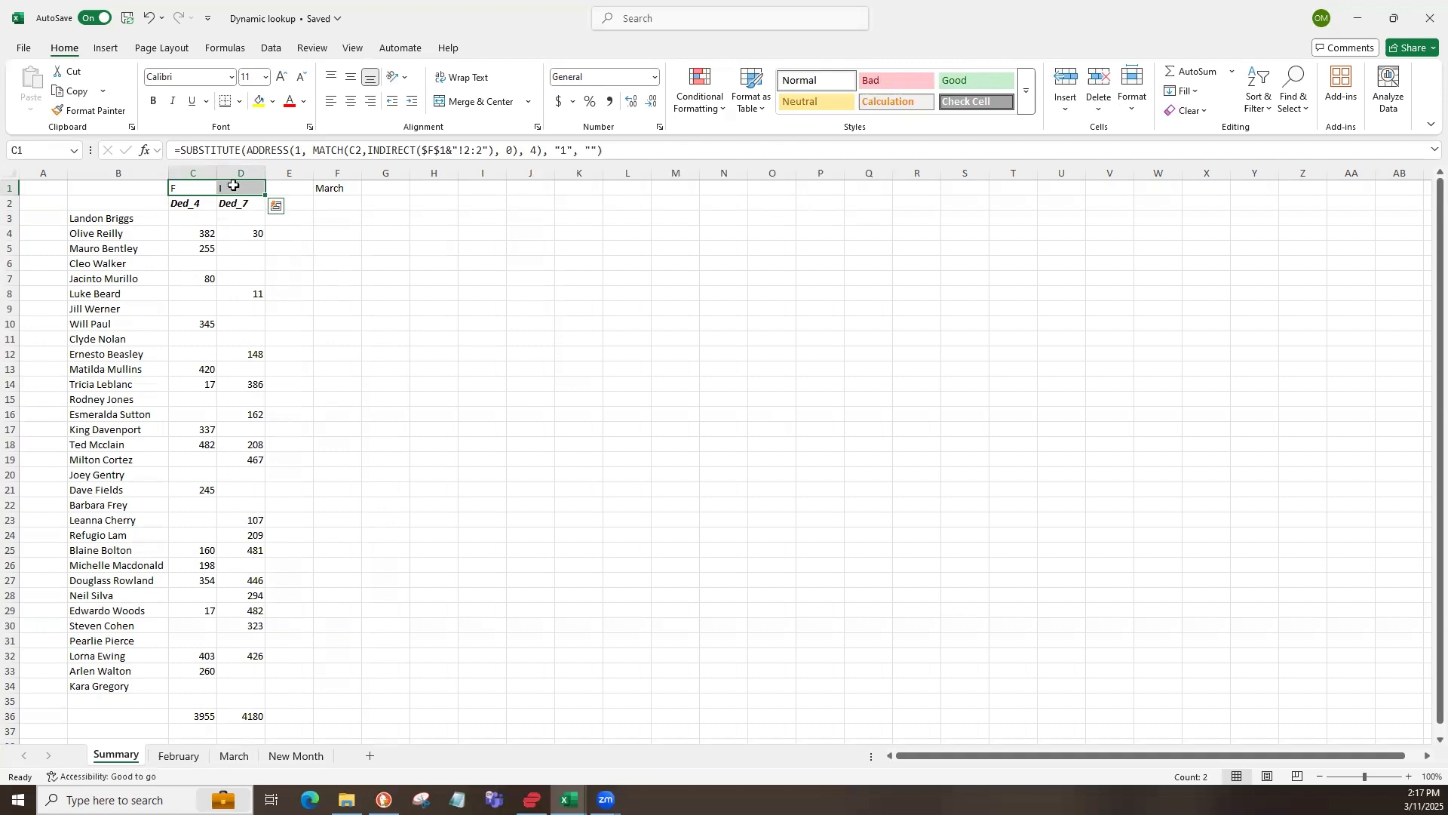
left_click(234, 186)
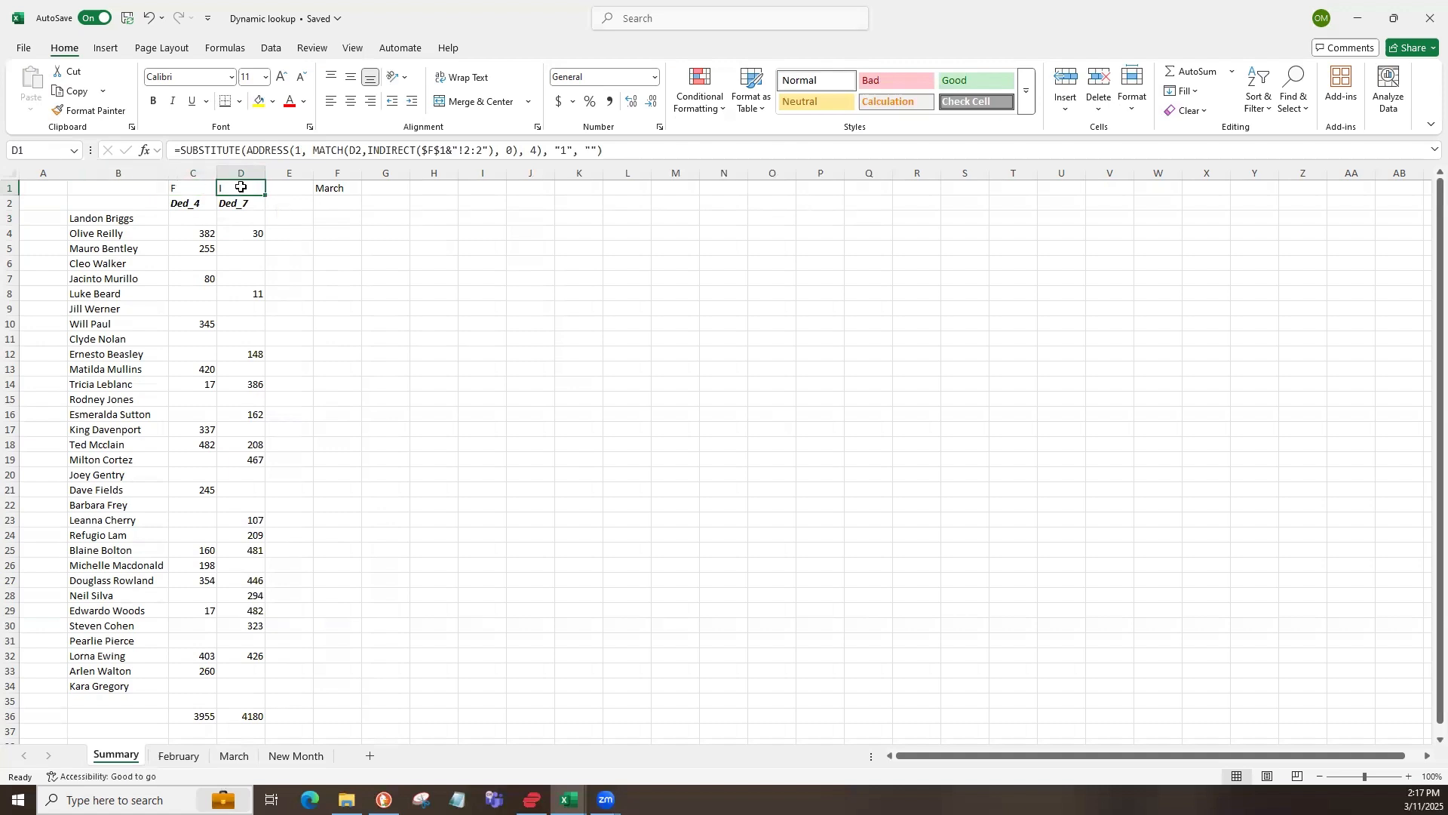
left_click(240, 216)
left_click(241, 172)
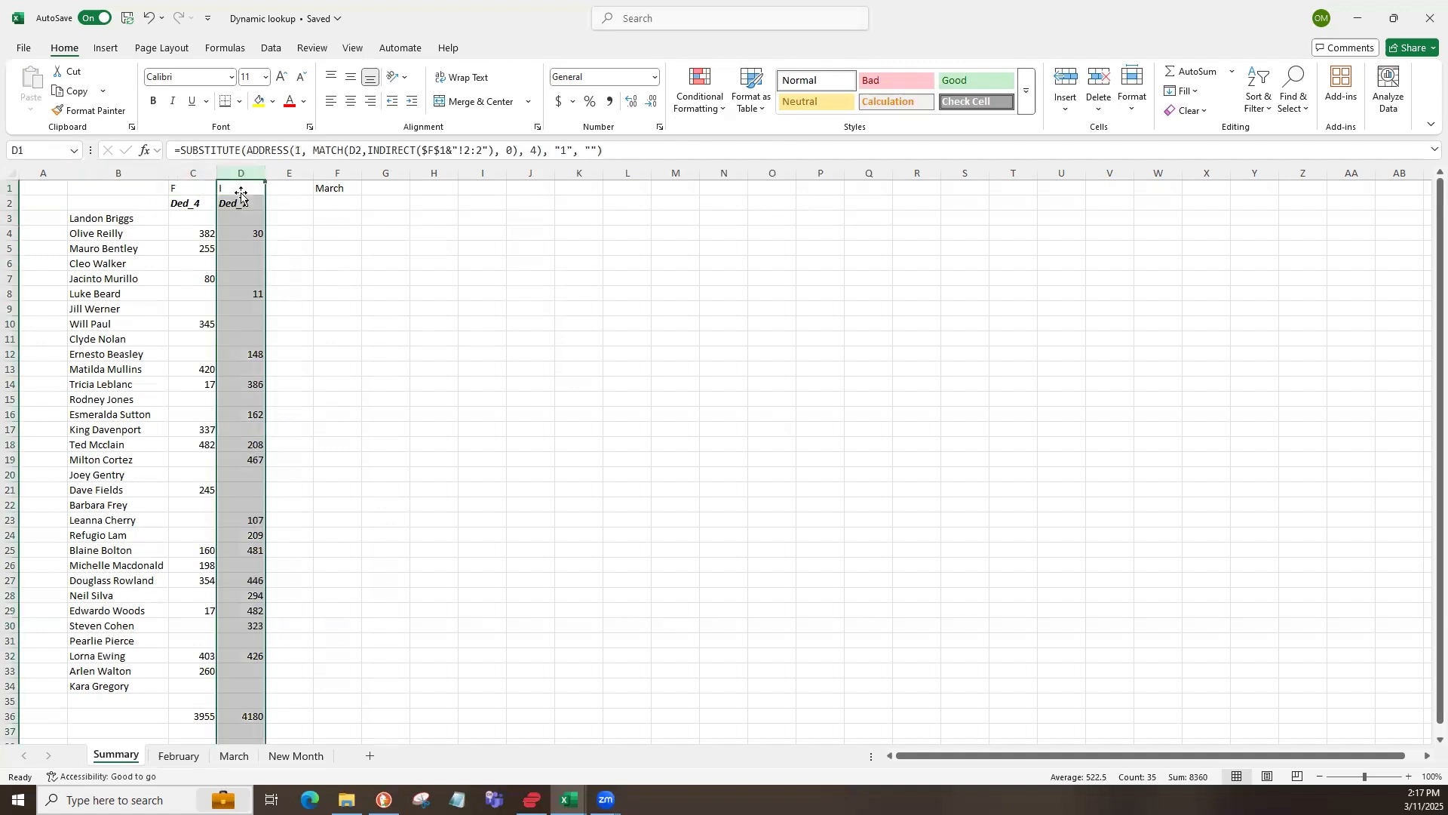
left_click(239, 190)
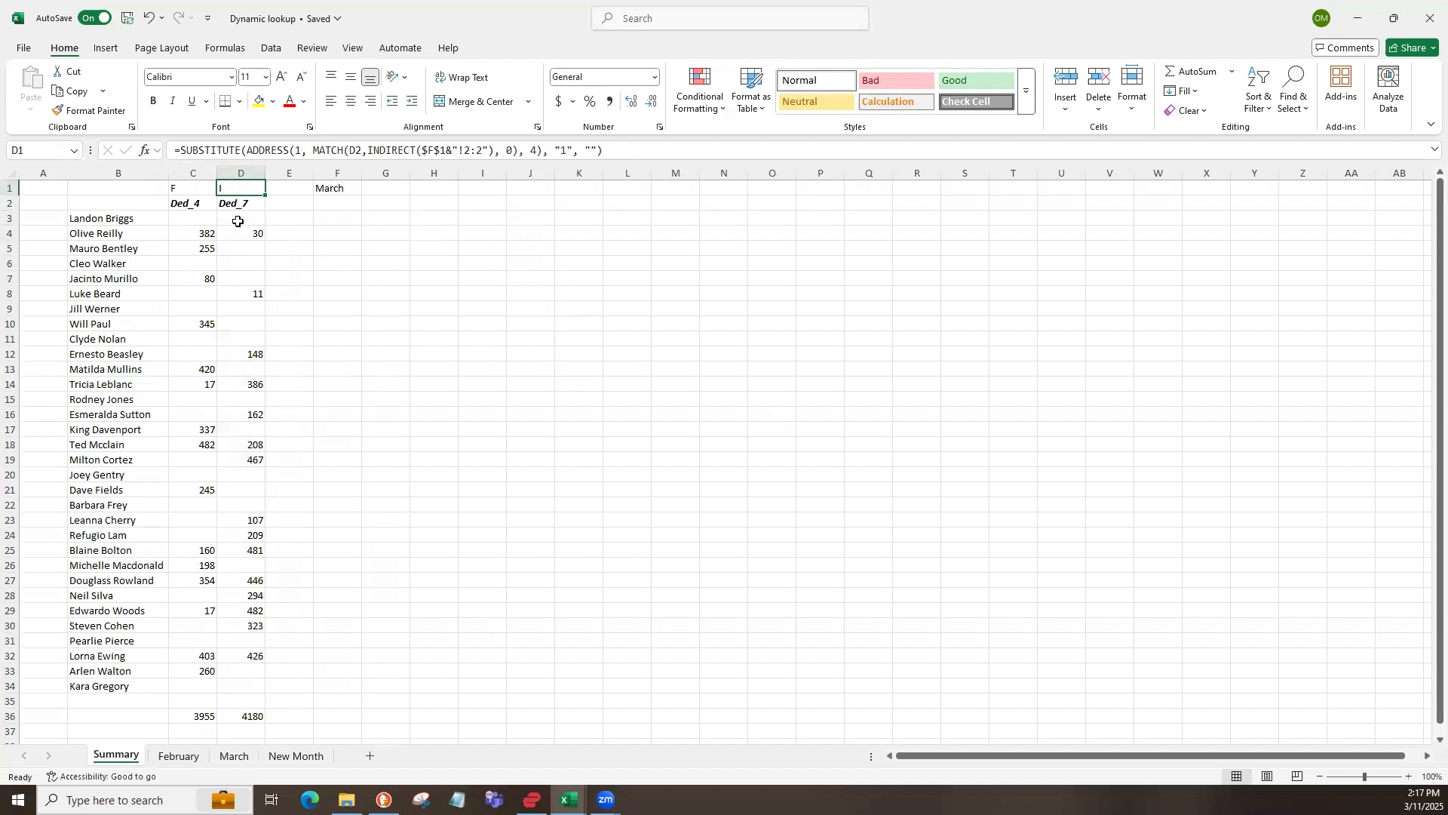
- Compare the column-letter formula in D1 with the INDEX/MATCH lookup in D3, noting where D3 refers to D$1
left_click(238, 218)
left_click(238, 190)
left_click(241, 220)
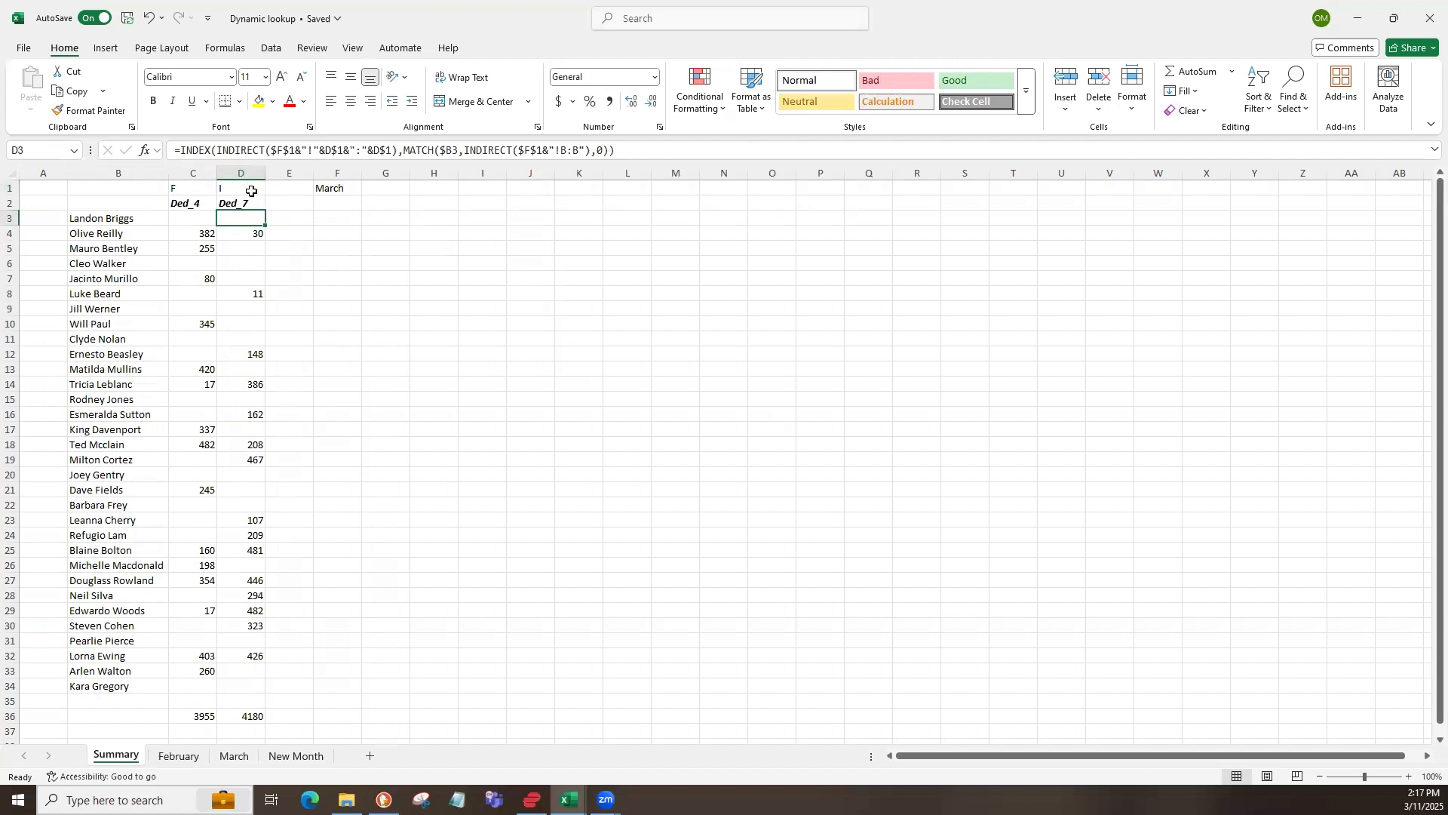
left_click(251, 191)
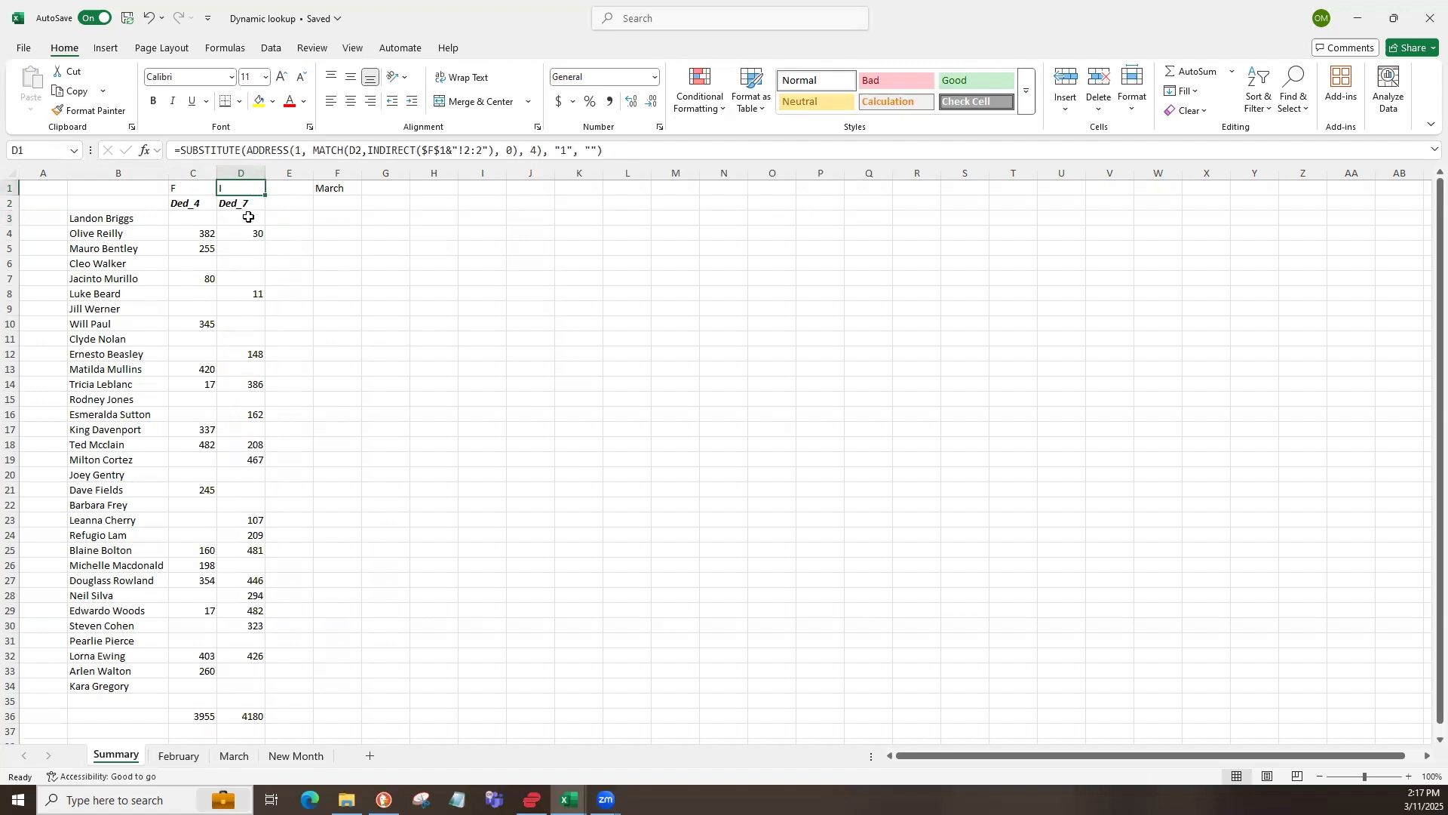
left_click(245, 218)
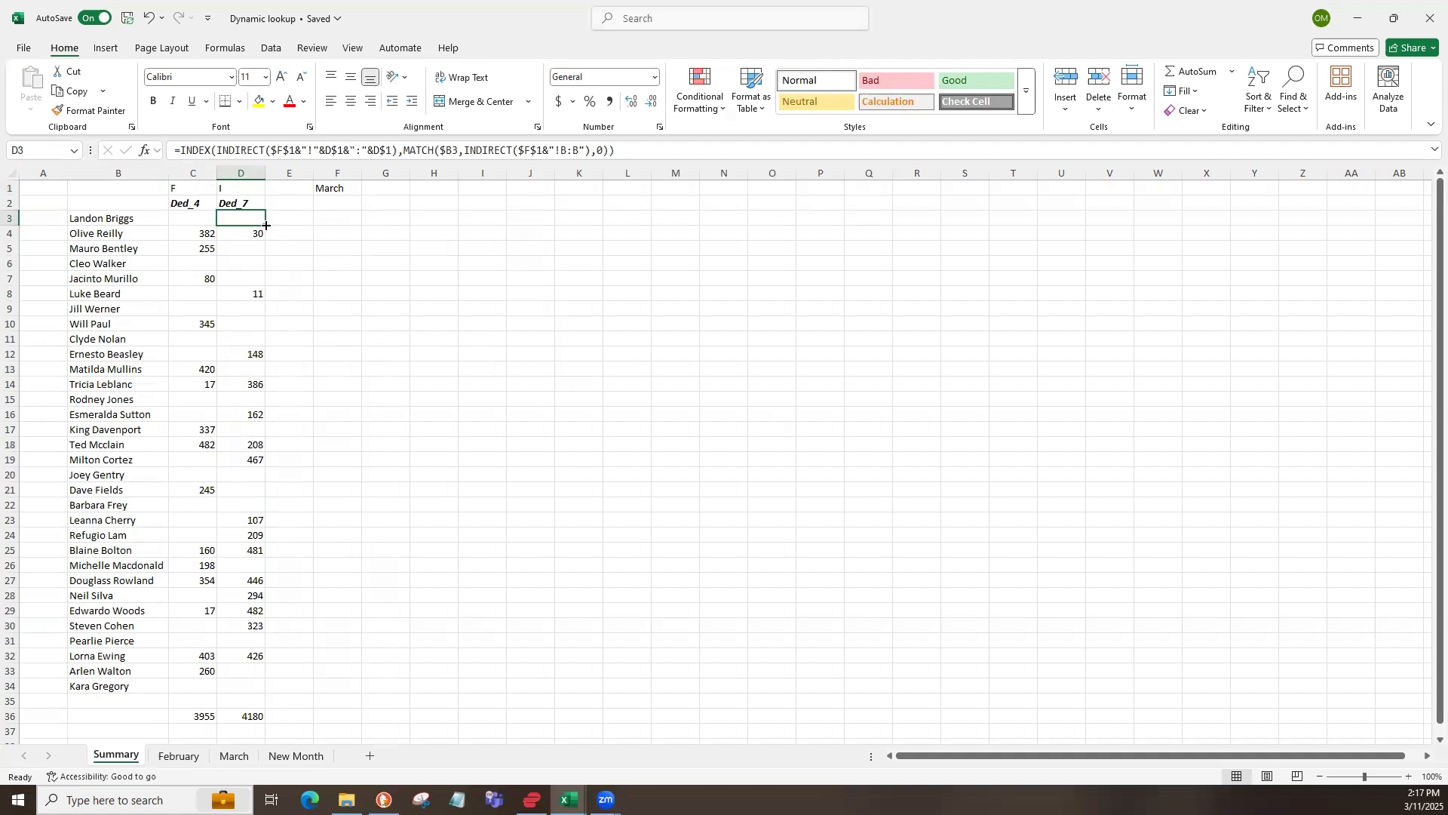
left_click(238, 191)
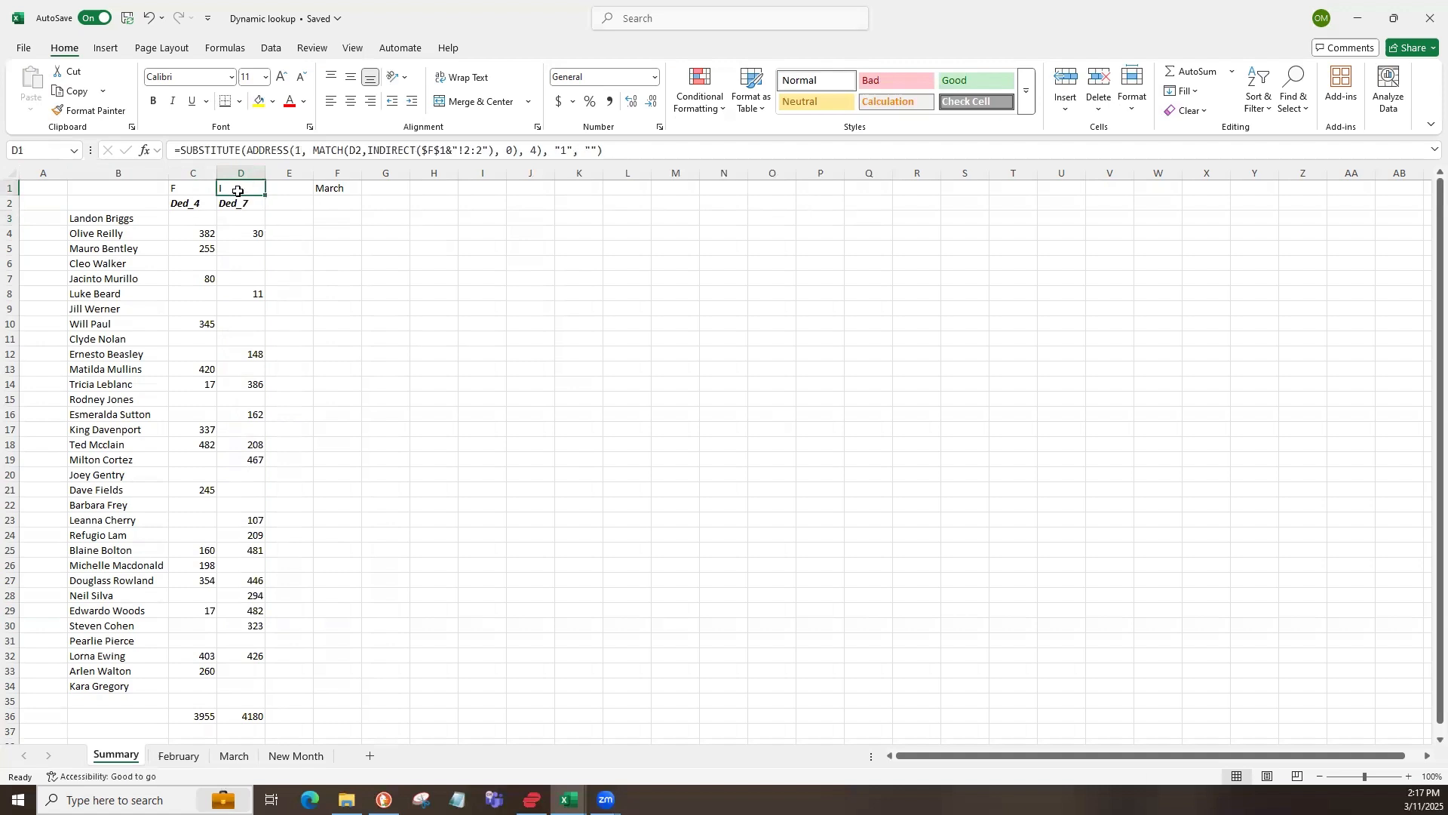
left_click(239, 220)
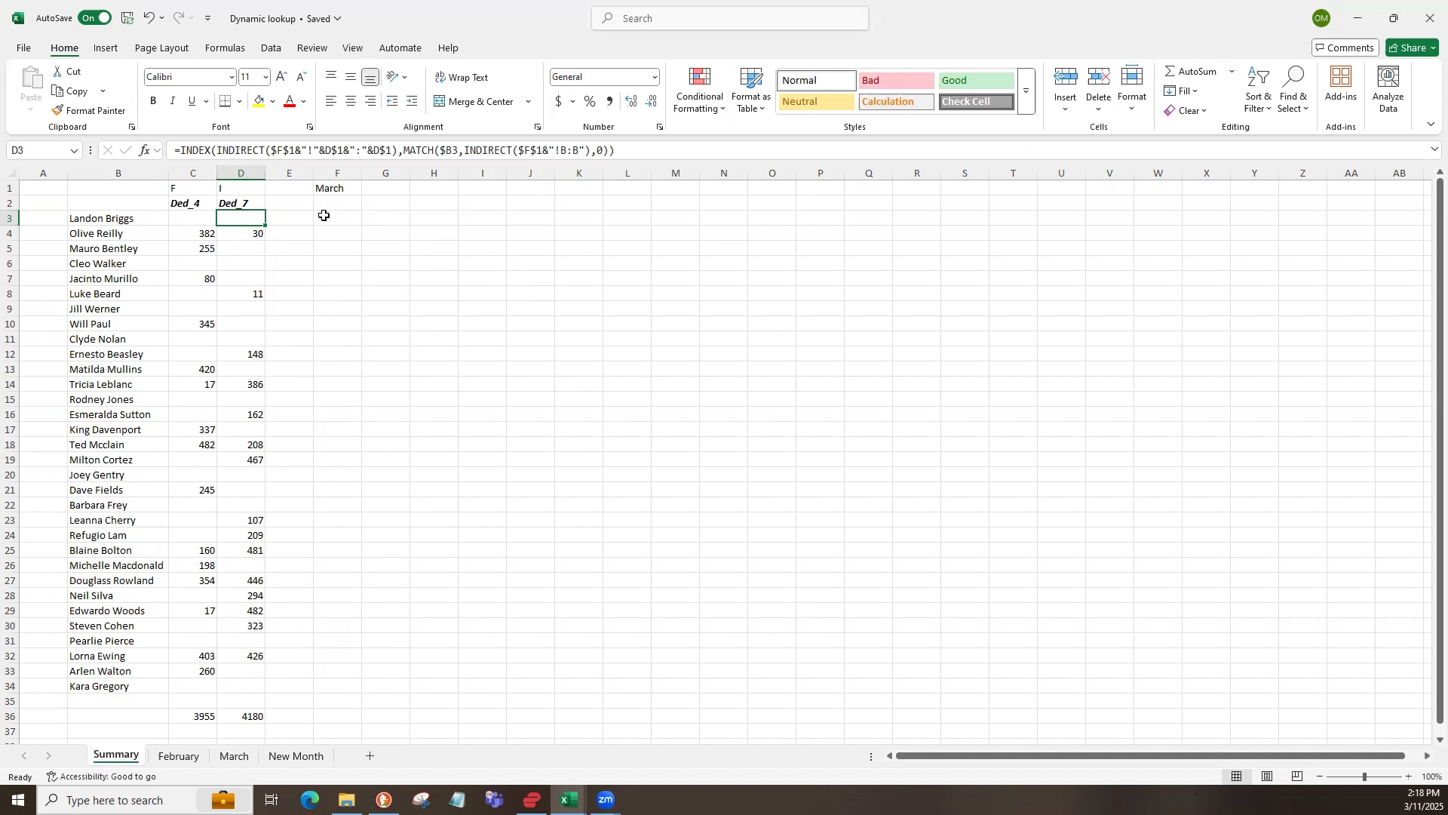
left_click(246, 192)
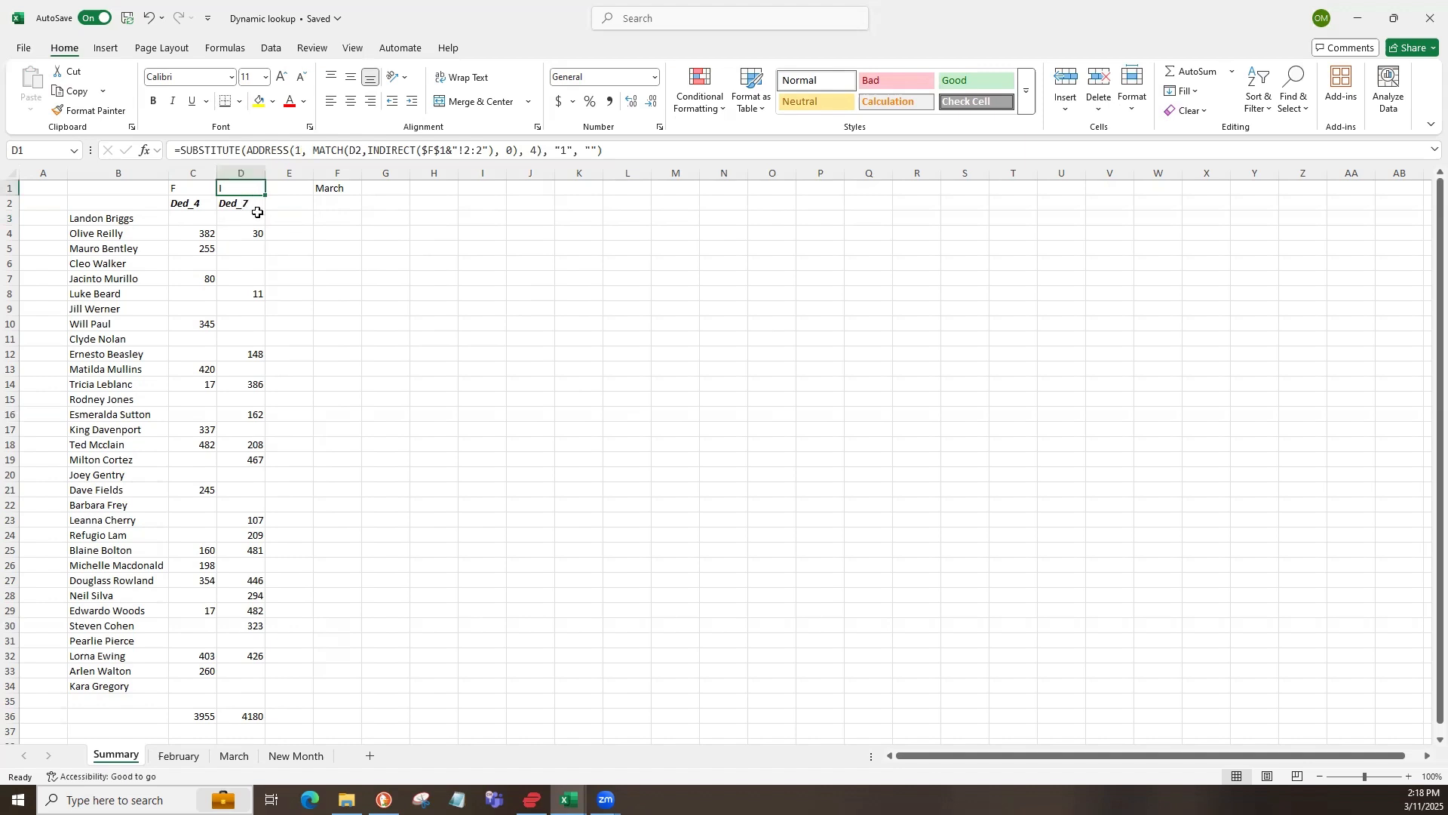
left_click(257, 216)
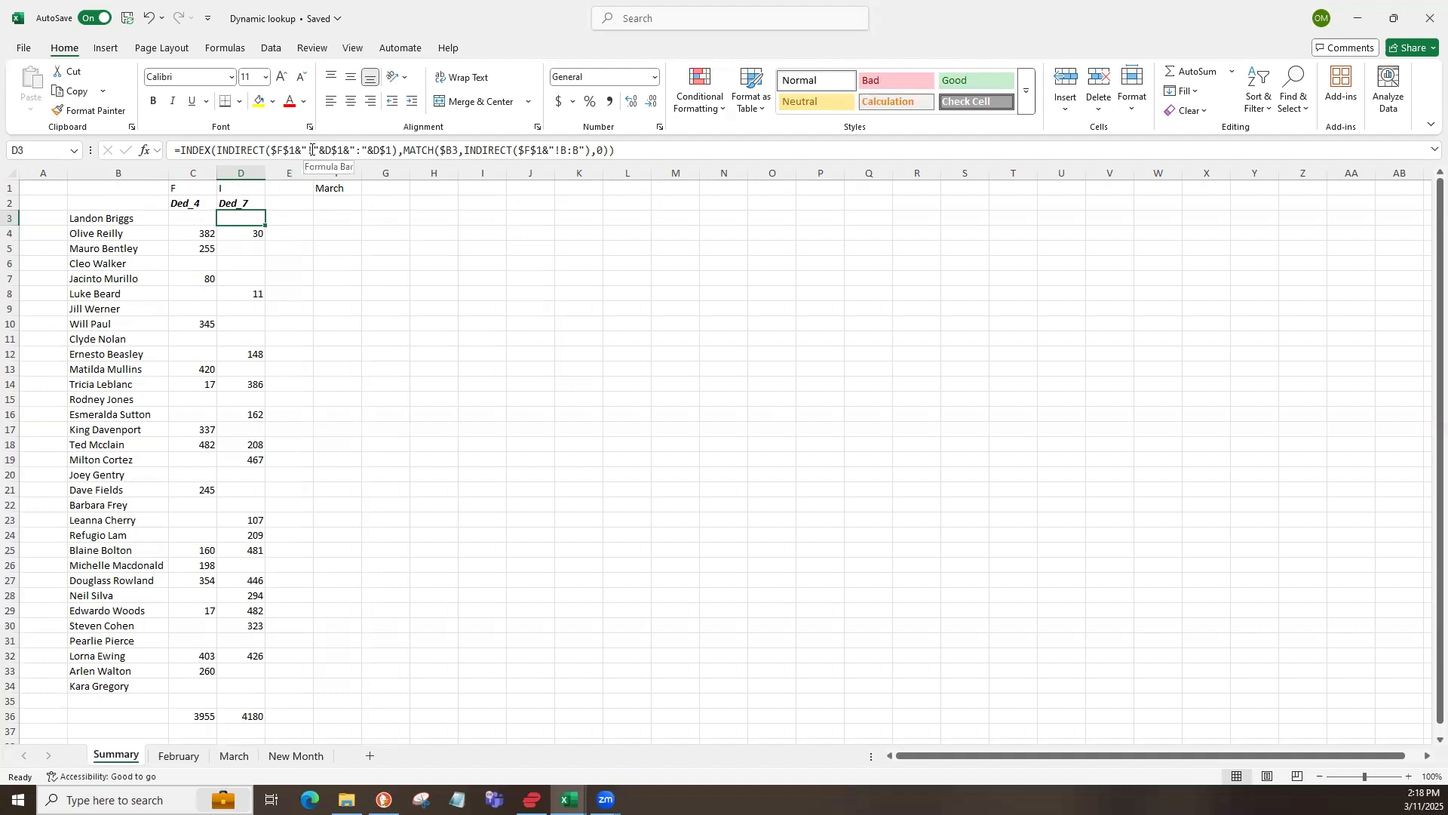
left_click_drag(313, 150, 392, 150)
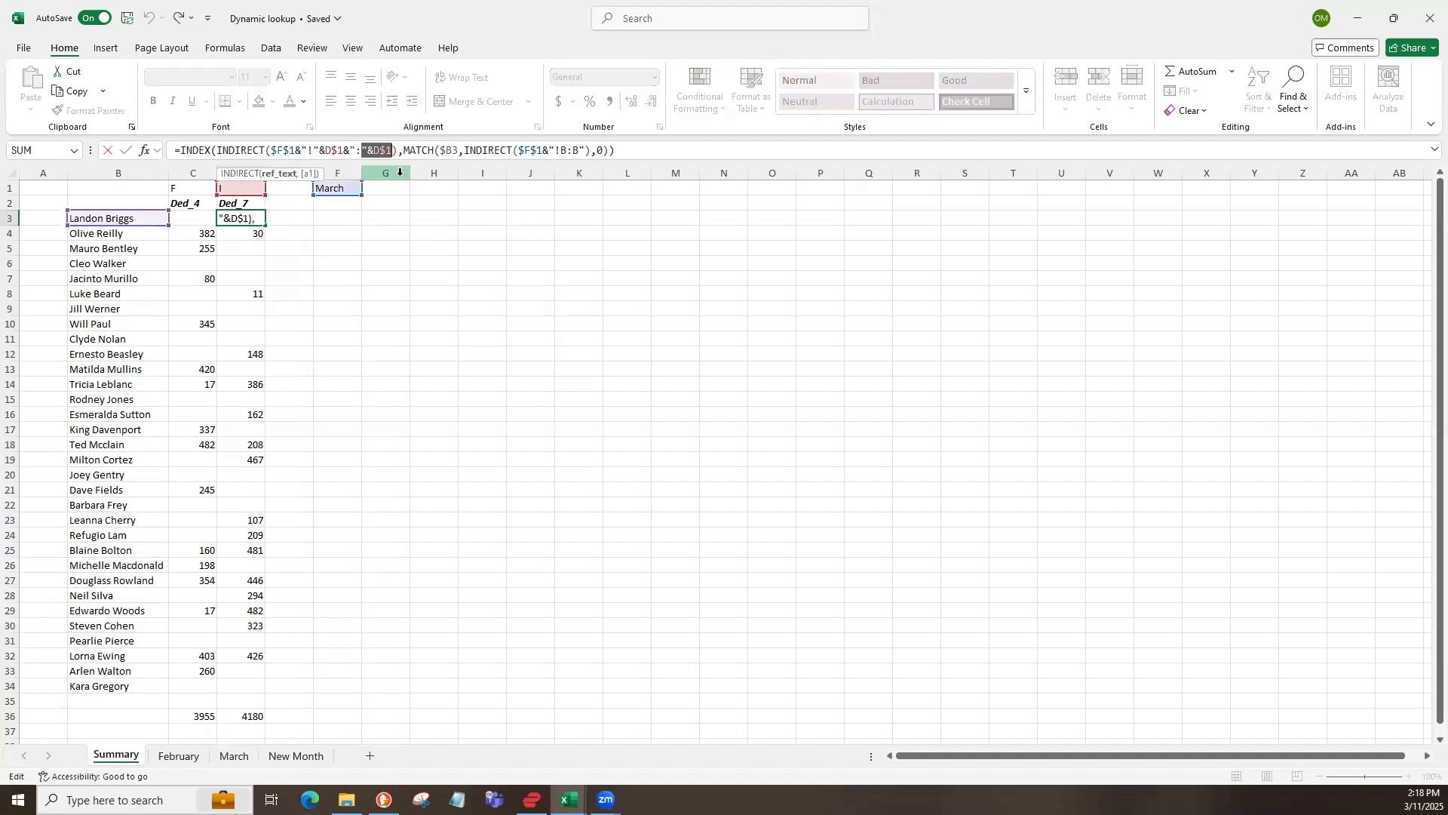
key("Escape")
- Lock the row of the header reference in D1's MATCH function so that it reads D$2
left_click(240, 188)
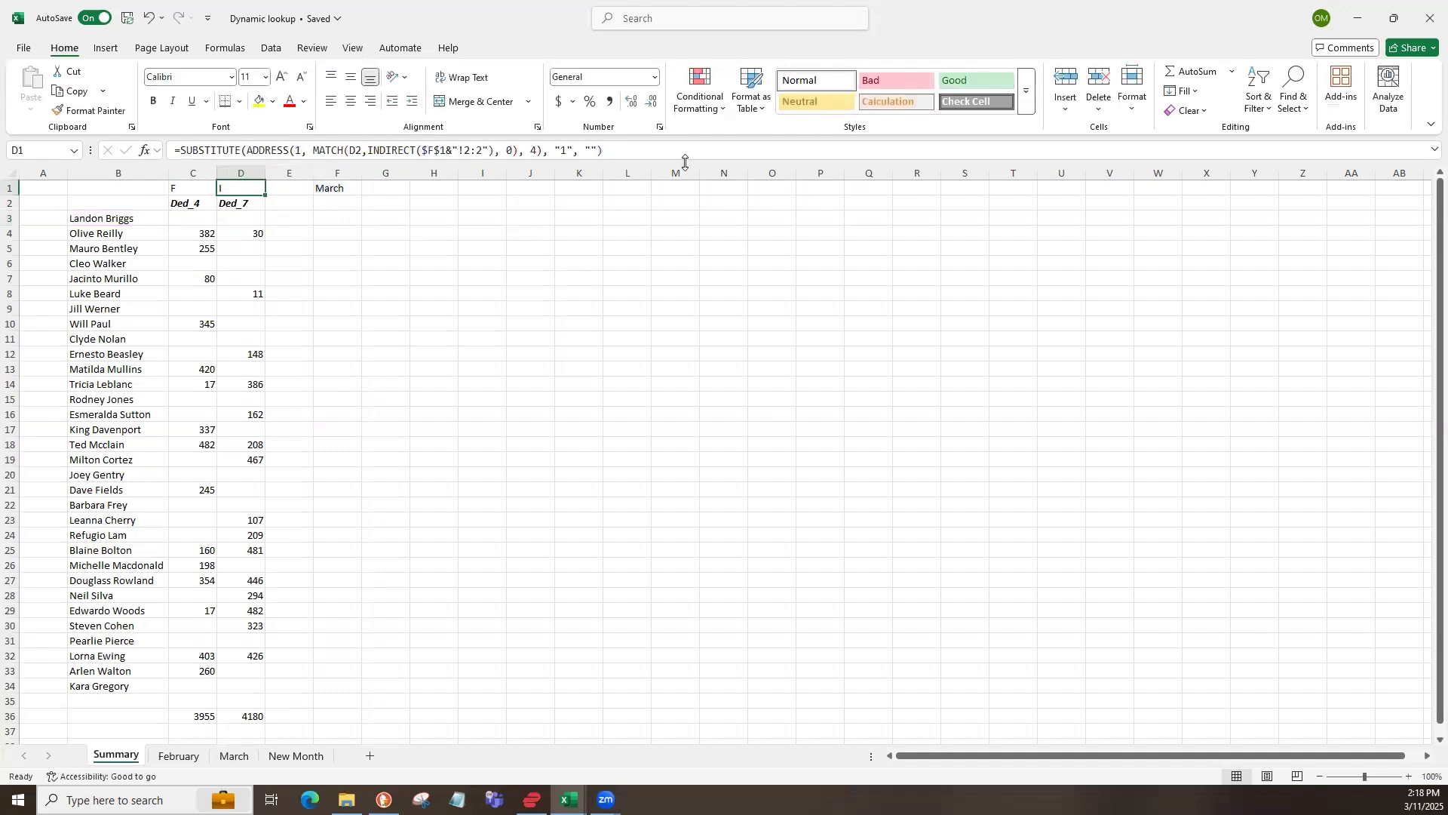
left_click_drag(662, 152, 181, 150)
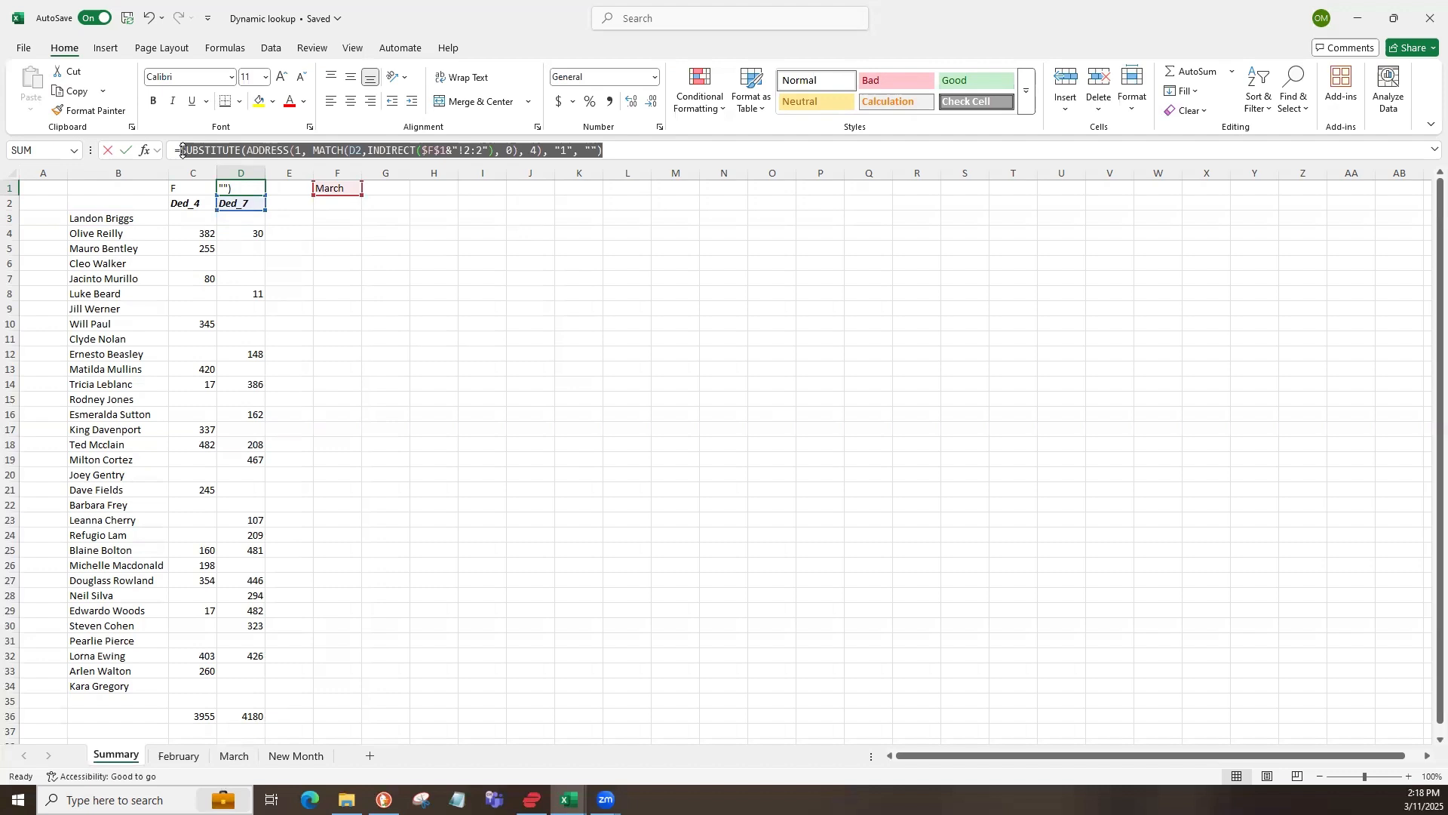
left_click_drag(182, 150, 179, 150)
key("ctrl+c")
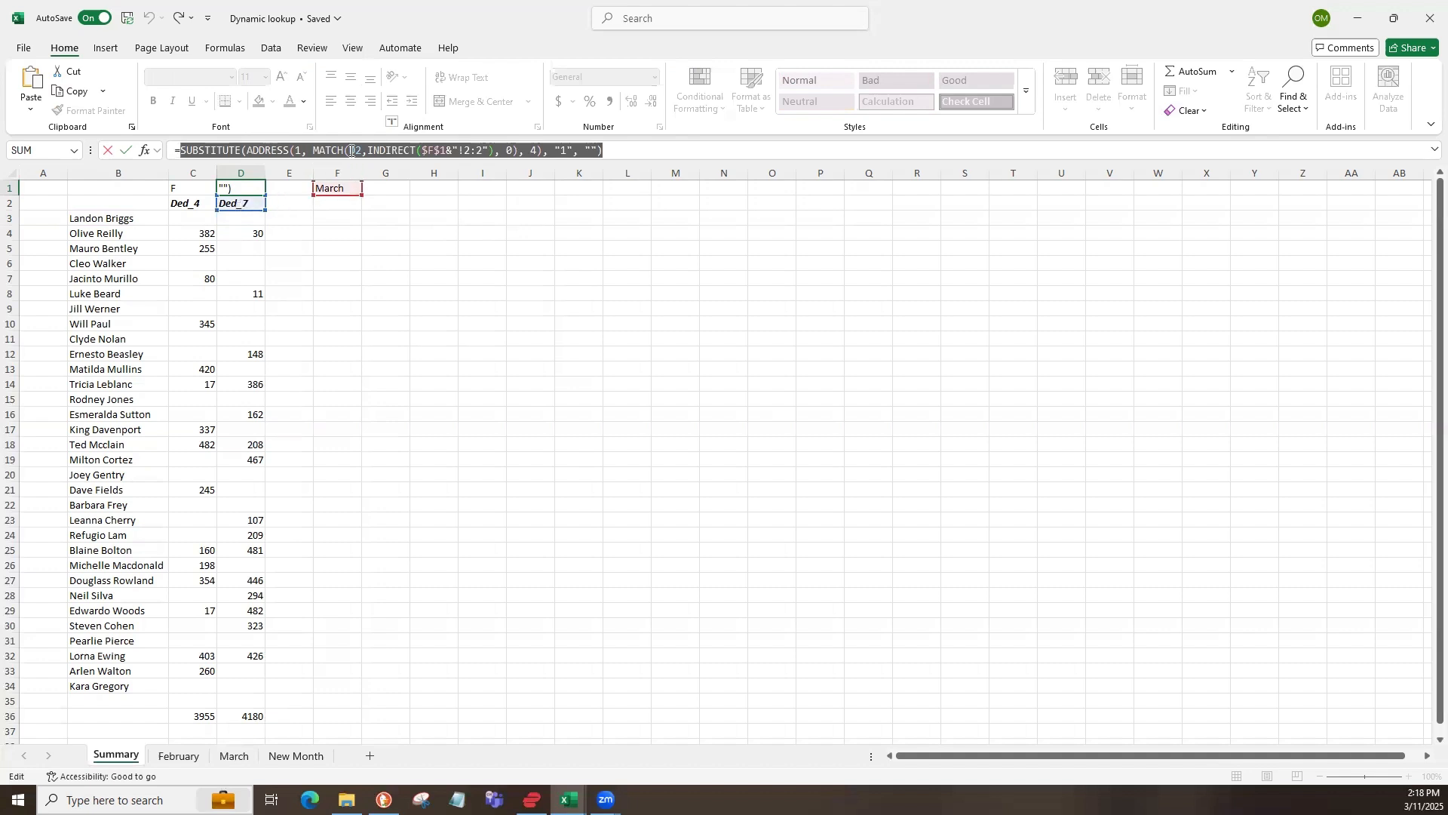
left_click(350, 151)
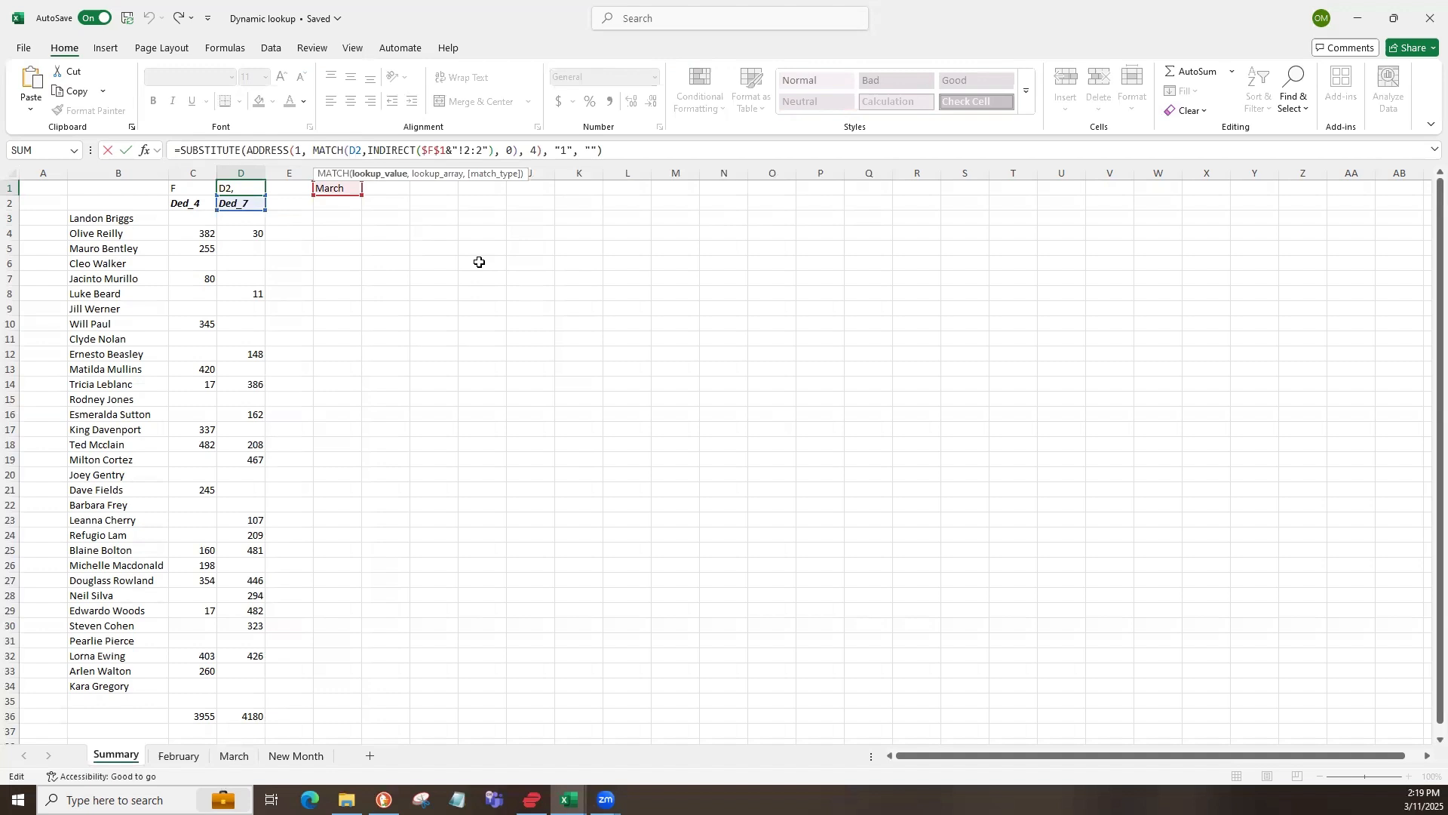
type("$")
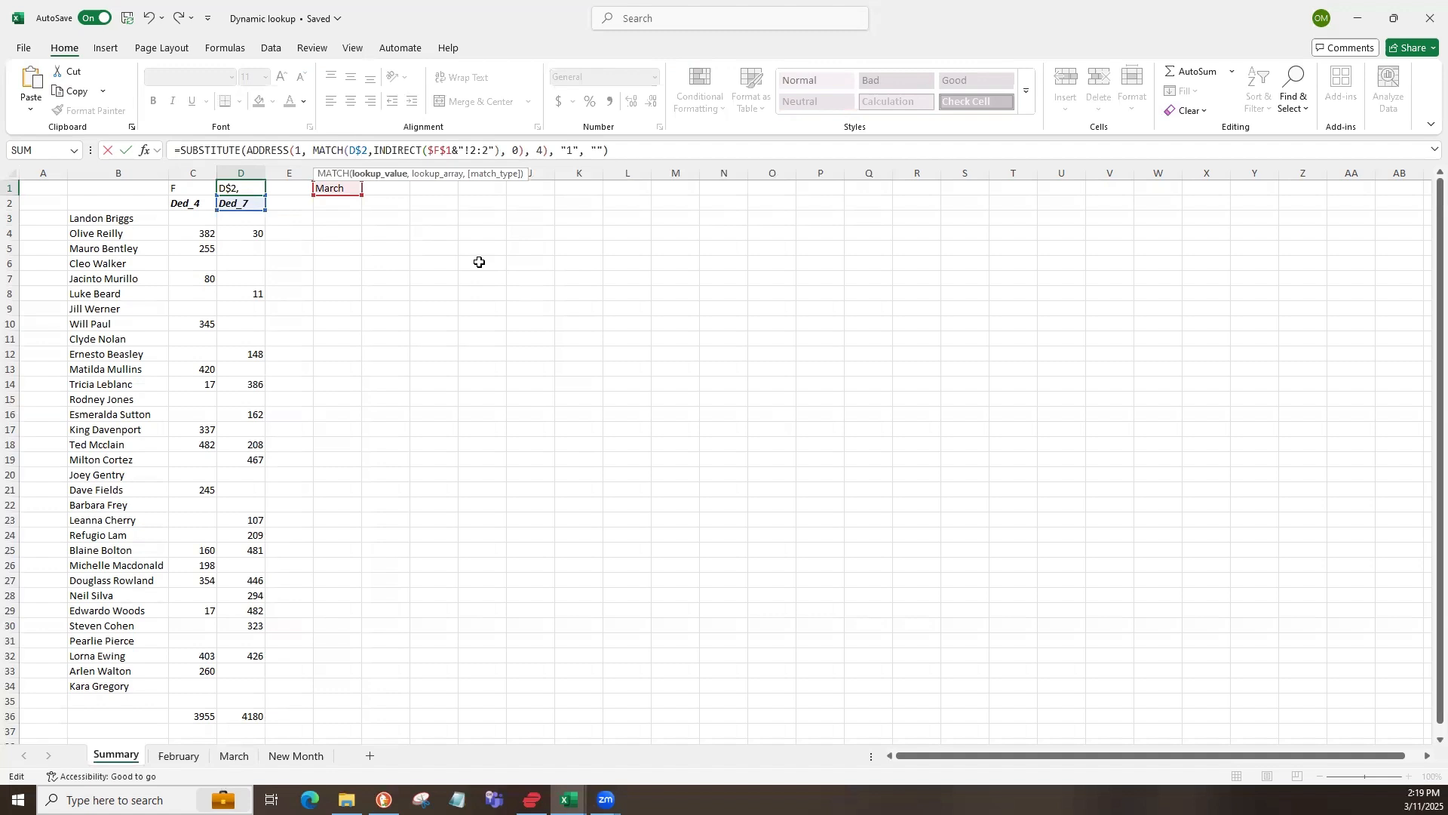
key("Right")
key("Right")
key("Right")
key("Right")
key("Right")
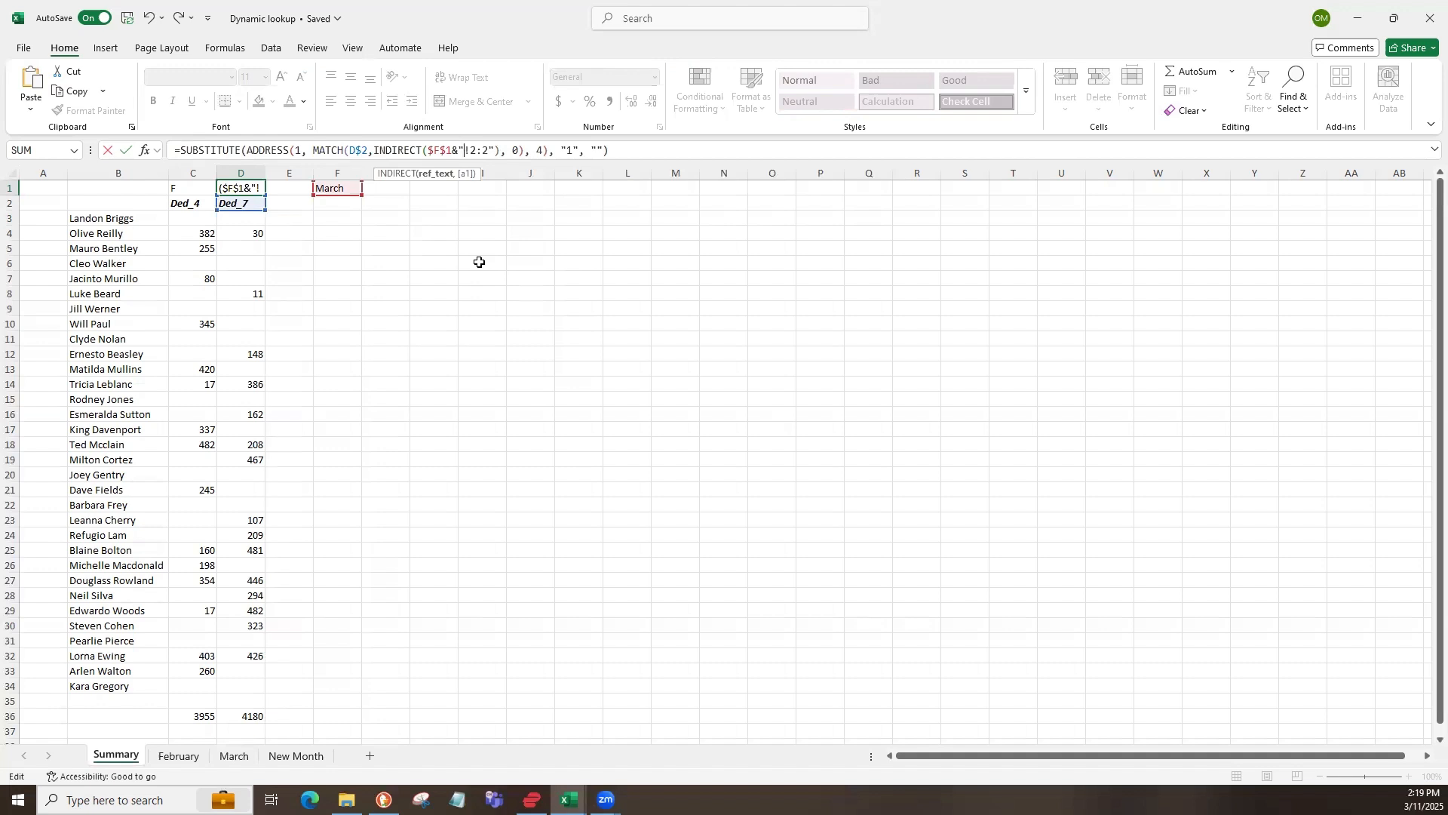
key("Return")
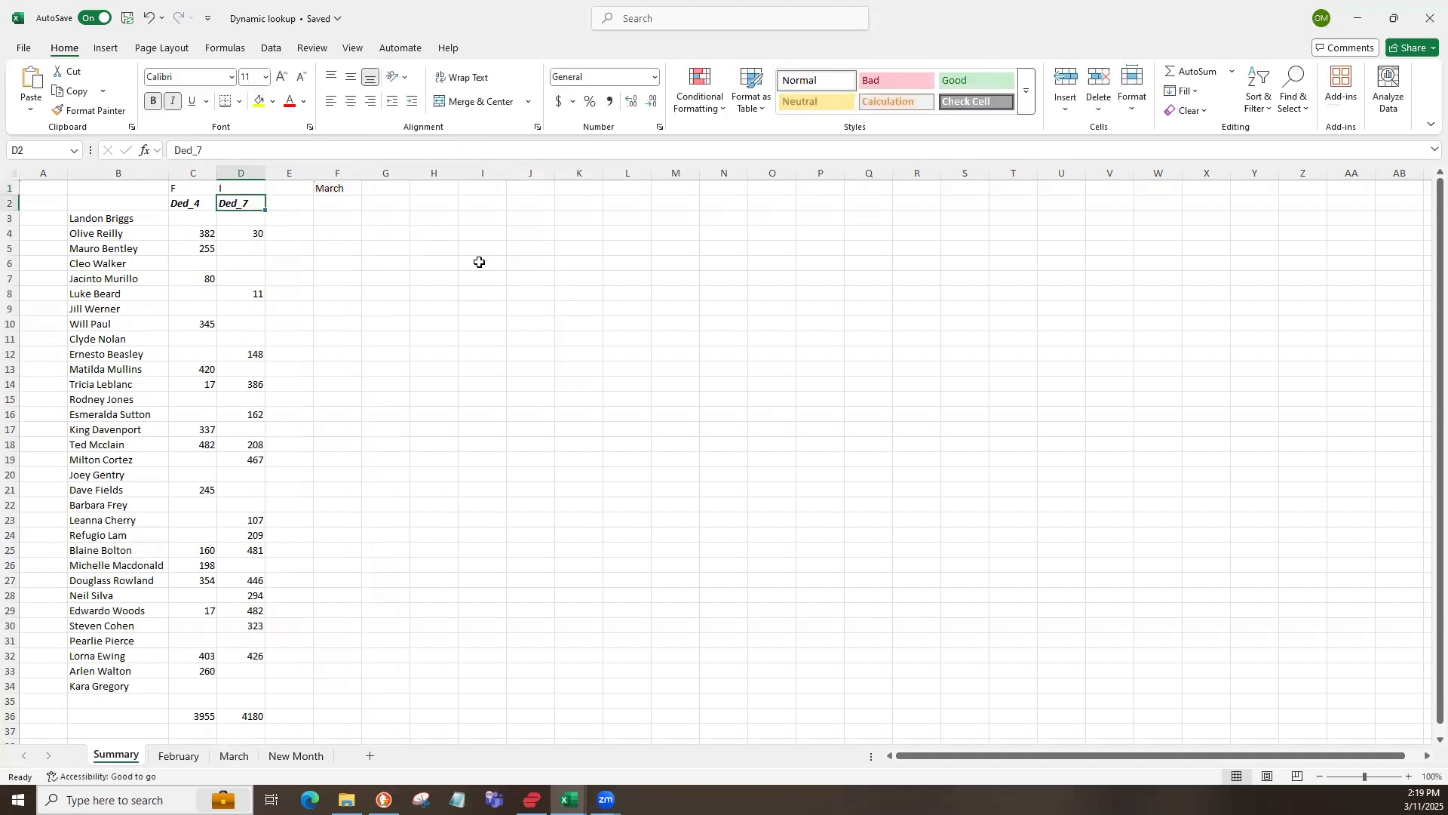
- Copy the row-locked column-letter formula from D1 to C1 and check its header reference
left_click(253, 187)
left_click_drag(265, 195, 190, 192)
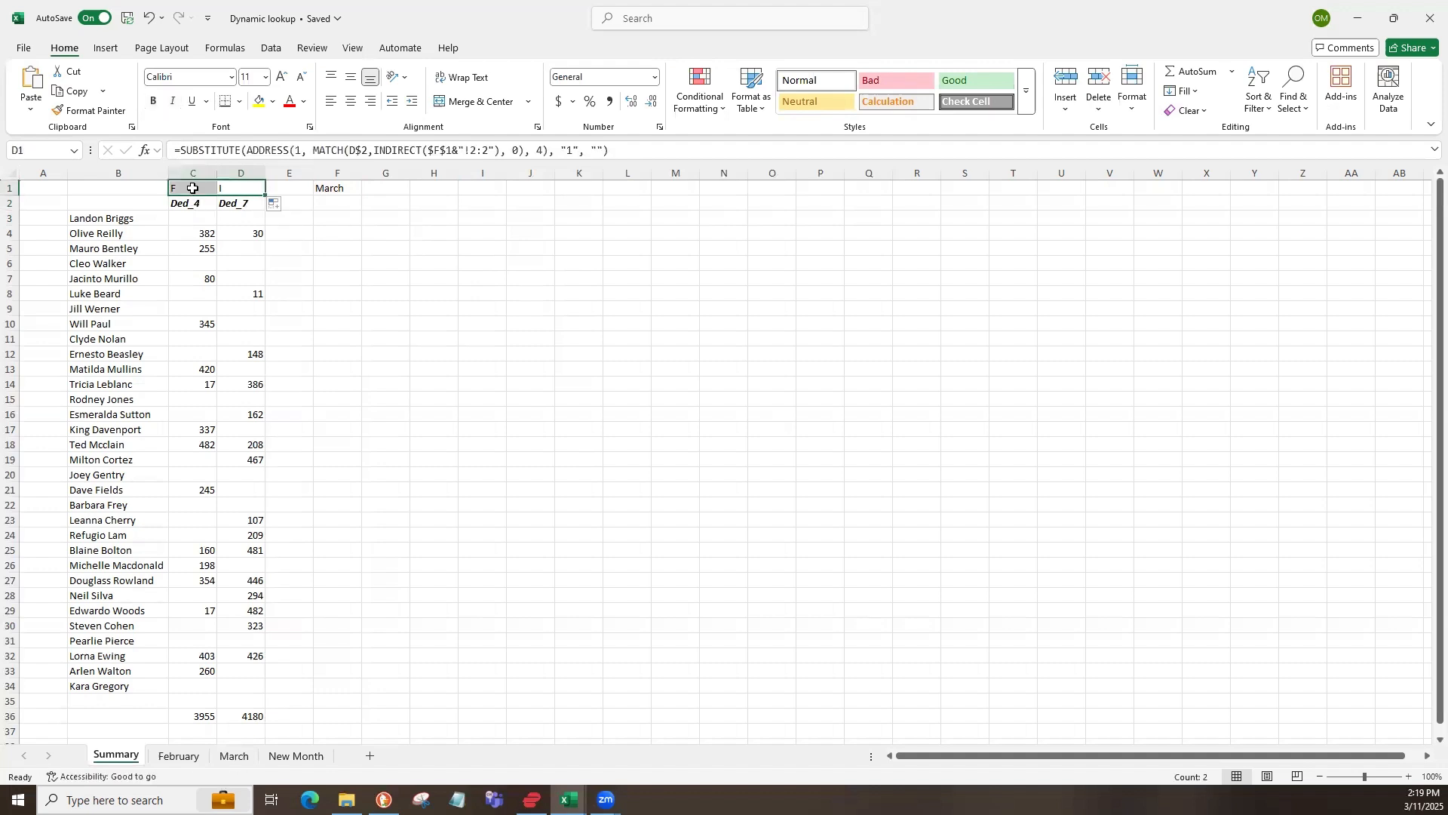
left_click(189, 192)
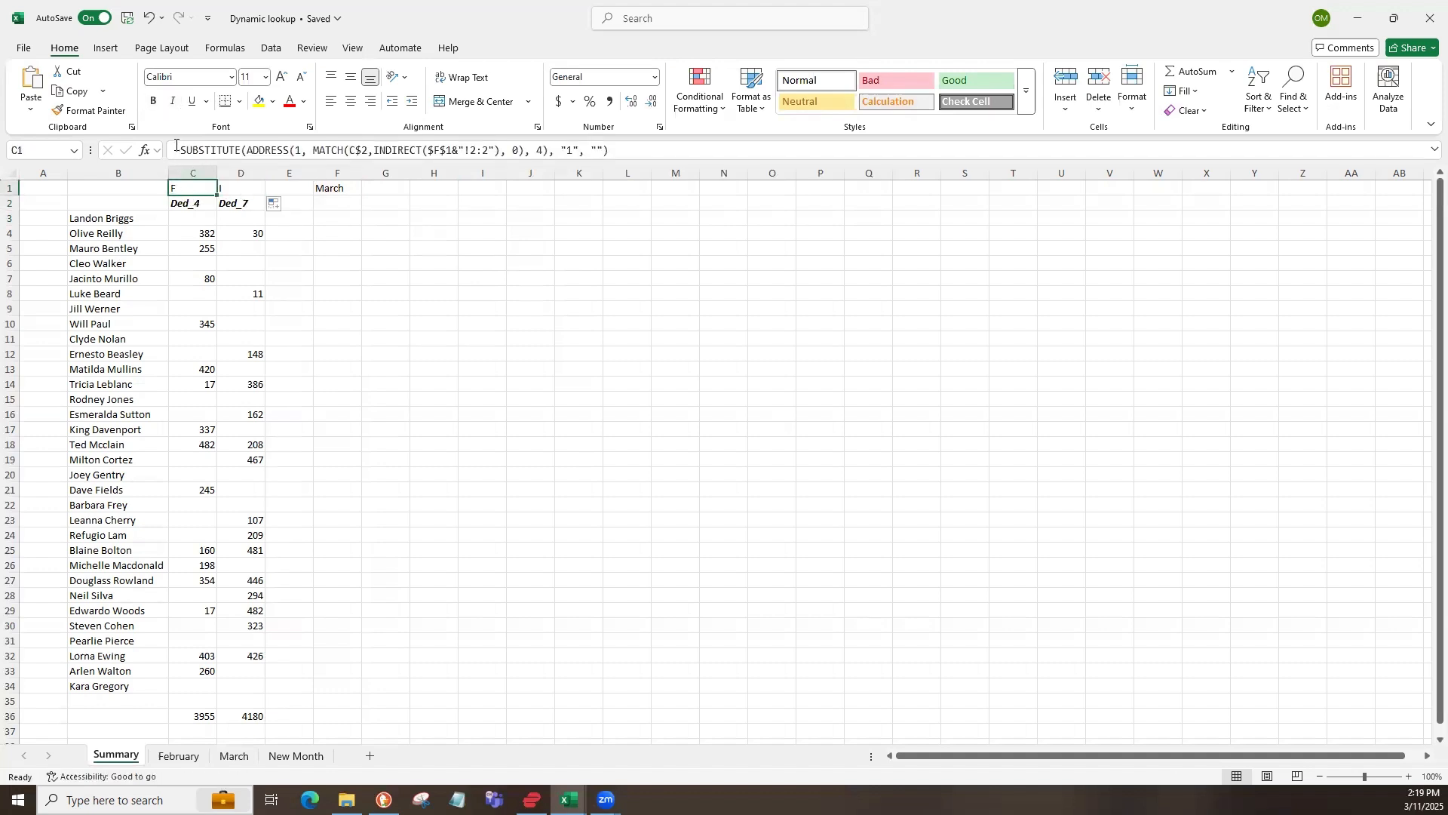
- Copy C1's SUBSTITUTE expression without the equals sign and paste it as plain text into L3
left_click_drag(181, 148, 613, 151)
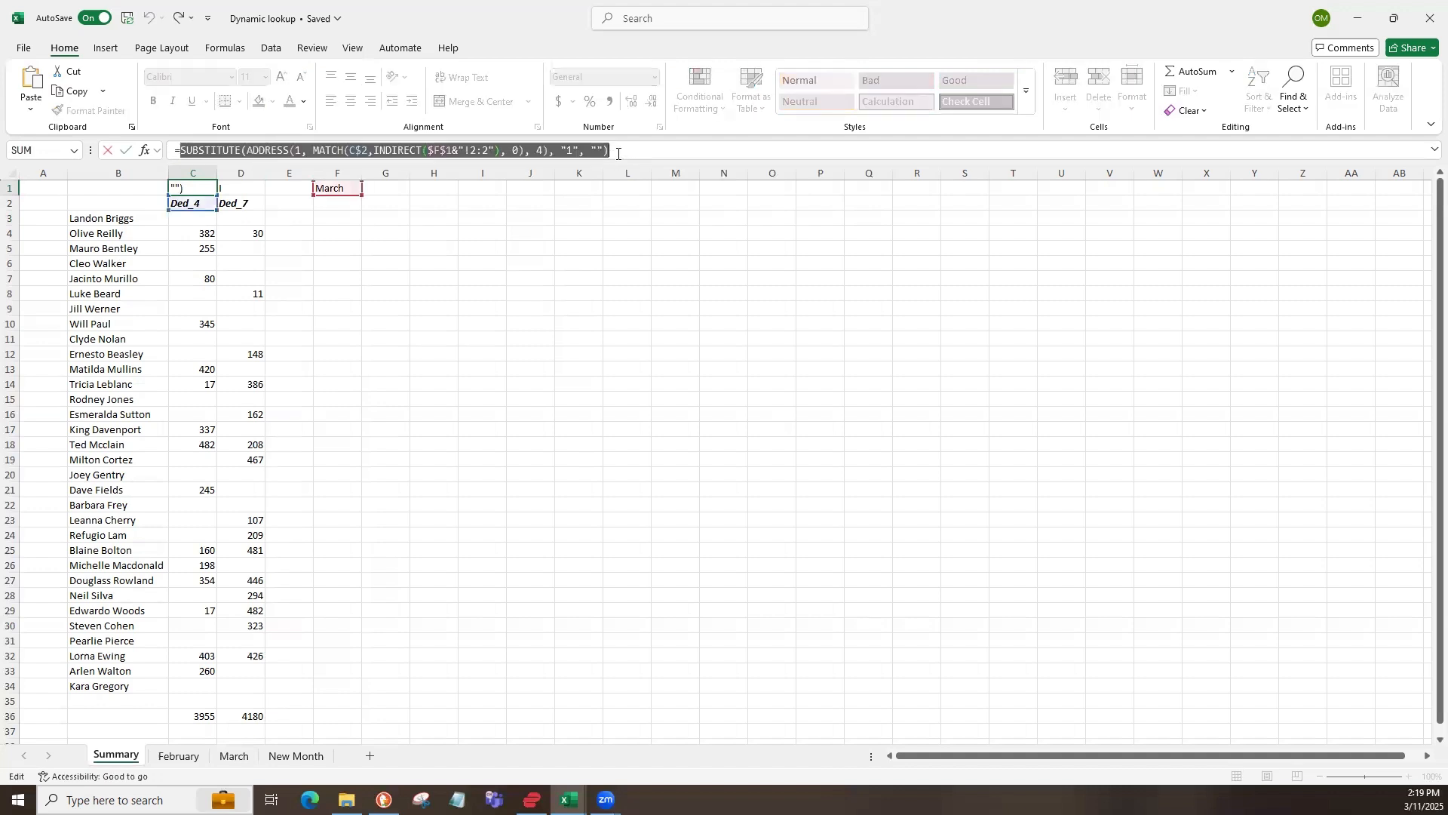
key("ctrl+c")
key("Escape")
left_click(635, 221)
left_click(612, 153)
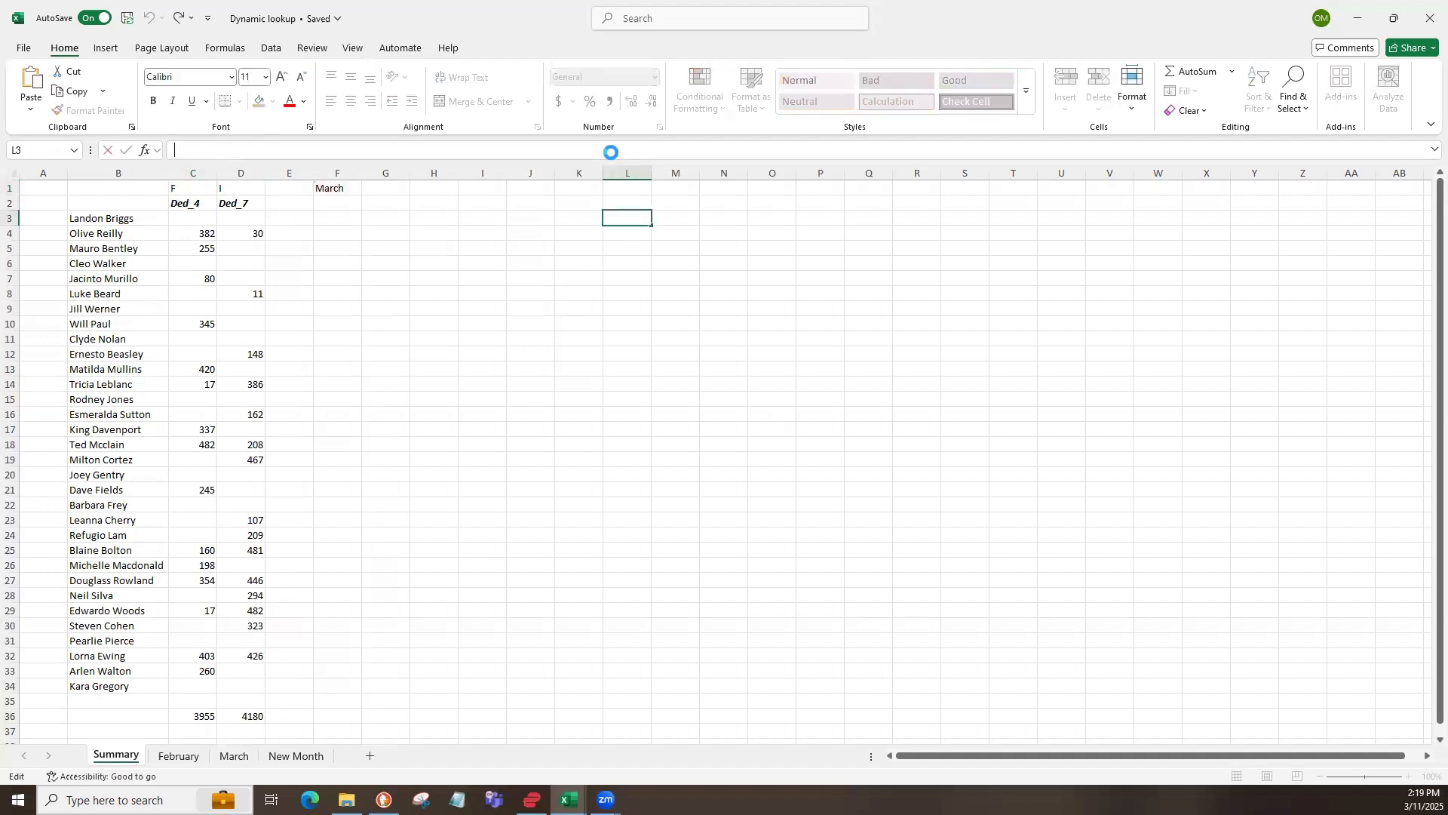
key("ctrl+v")
key("Return")
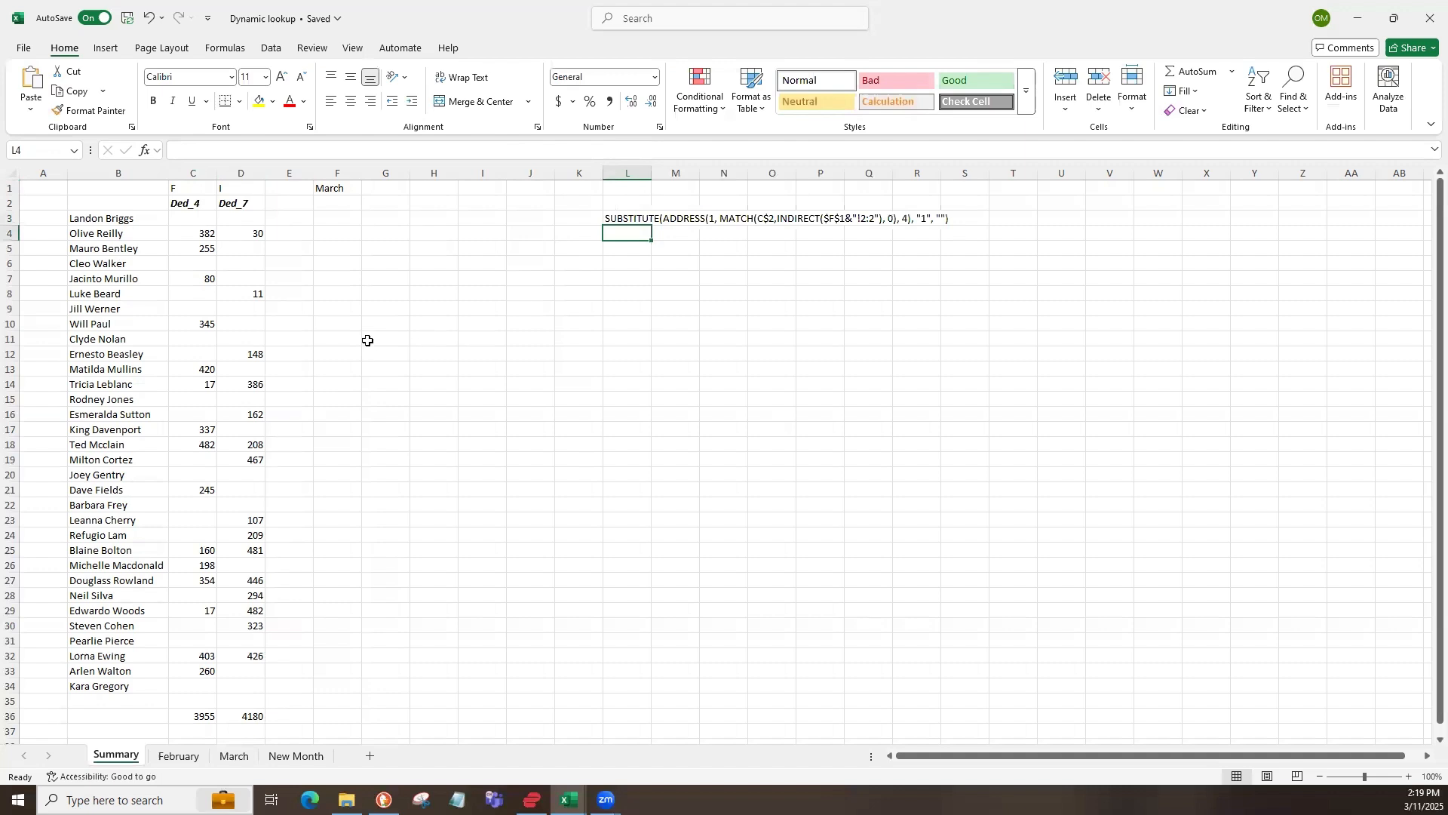
- Replace both C$1 references in C3's lookup formula with the SUBSTITUTE(ADDRESS(1, MATCH(C$2,INDIRECT($F$1&"!2:2"), 0), 4), "1", "") expression
left_click(200, 224)
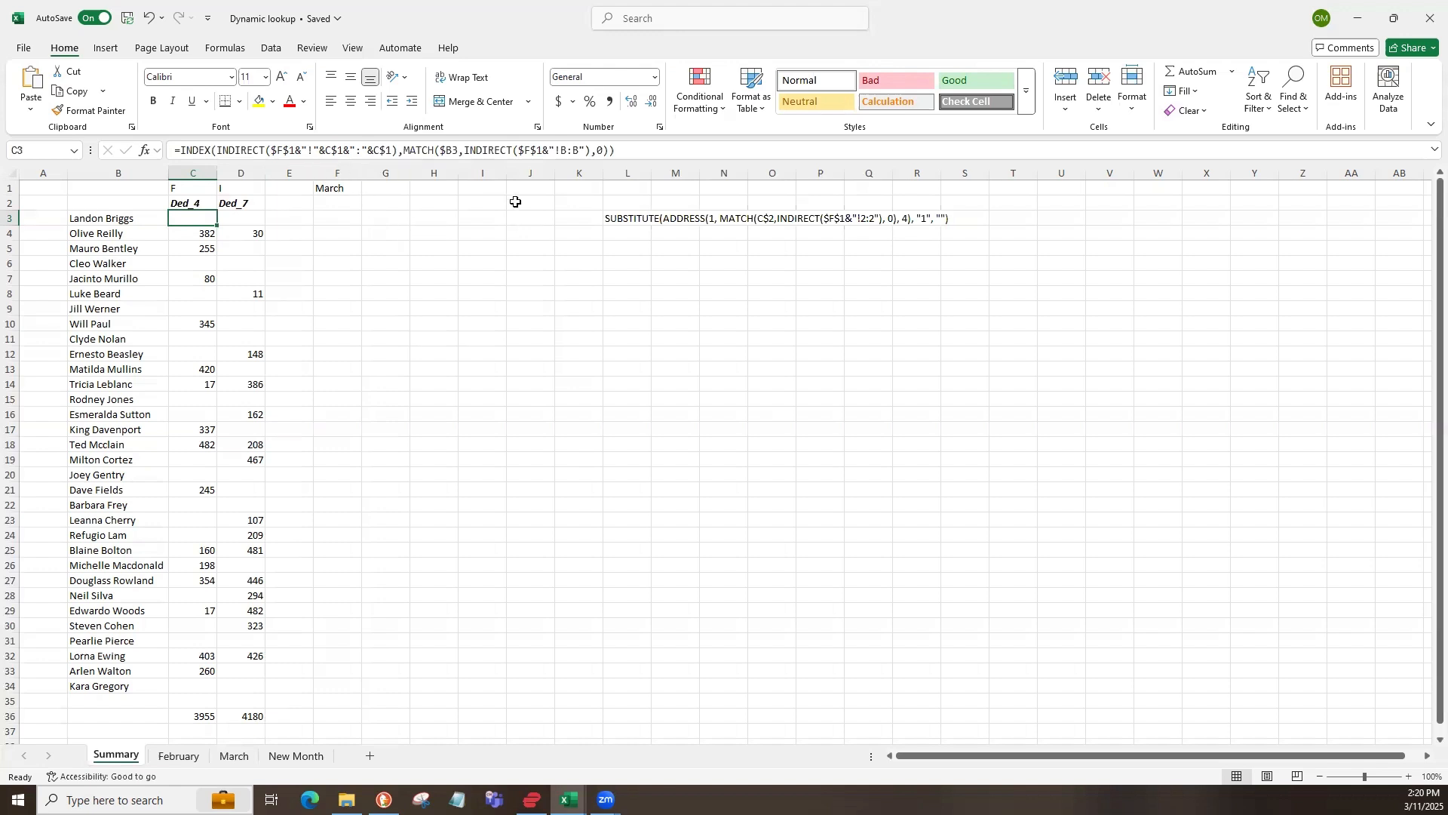
left_click(609, 221)
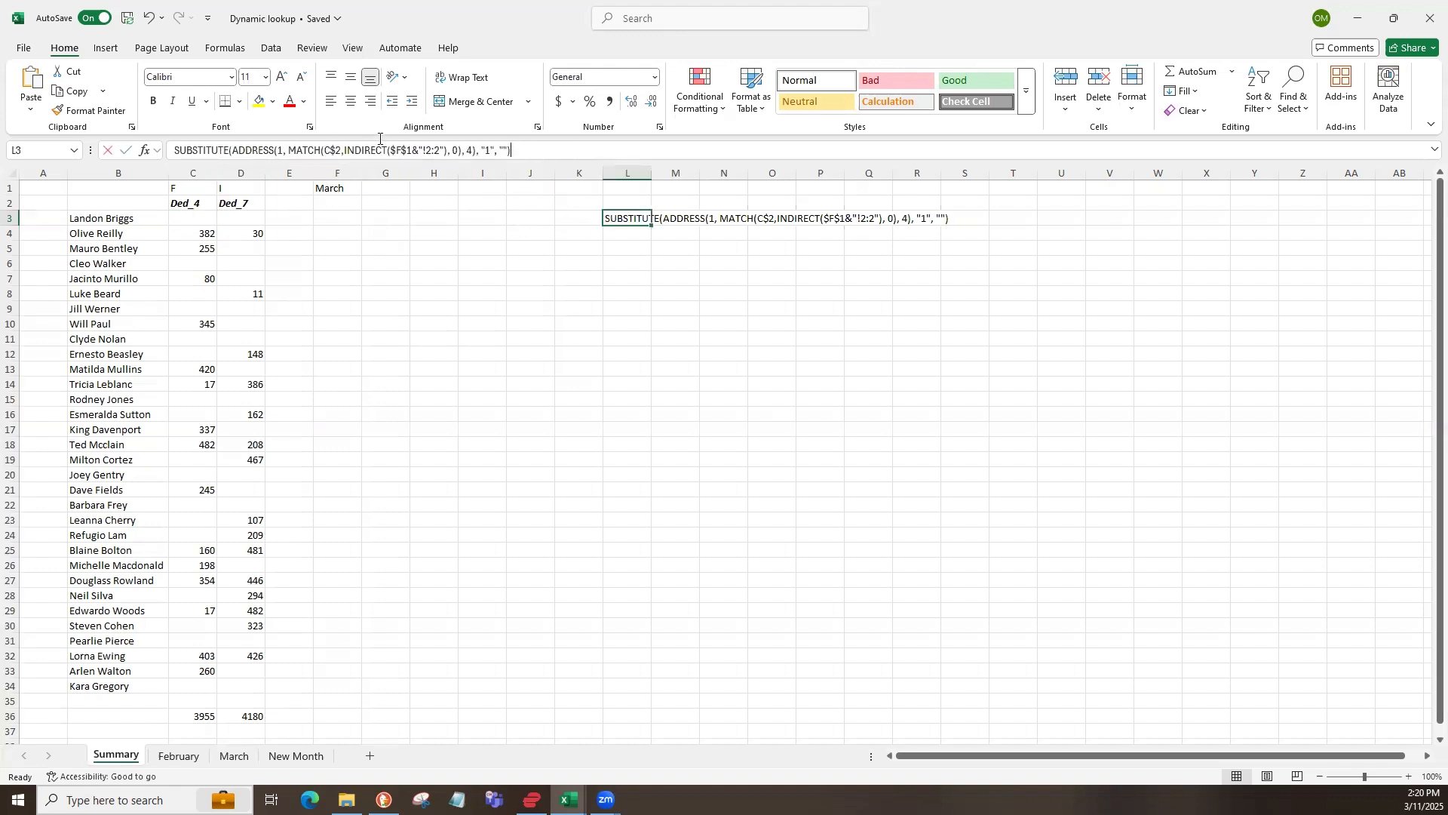
left_click_drag(381, 138, 171, 141)
key("Escape")
left_click(211, 220)
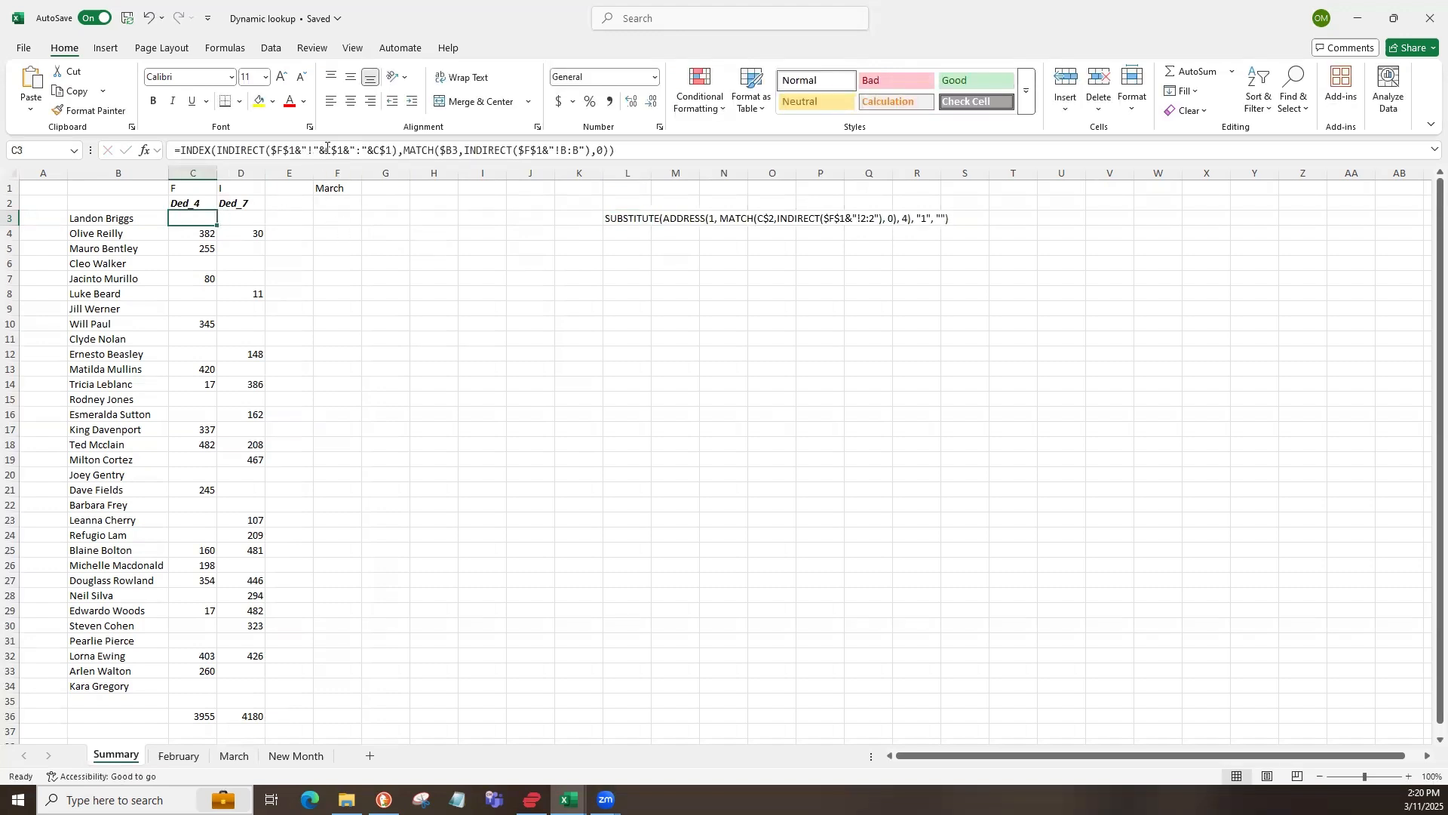
left_click_drag(326, 149, 344, 150)
key("ctrl+v")
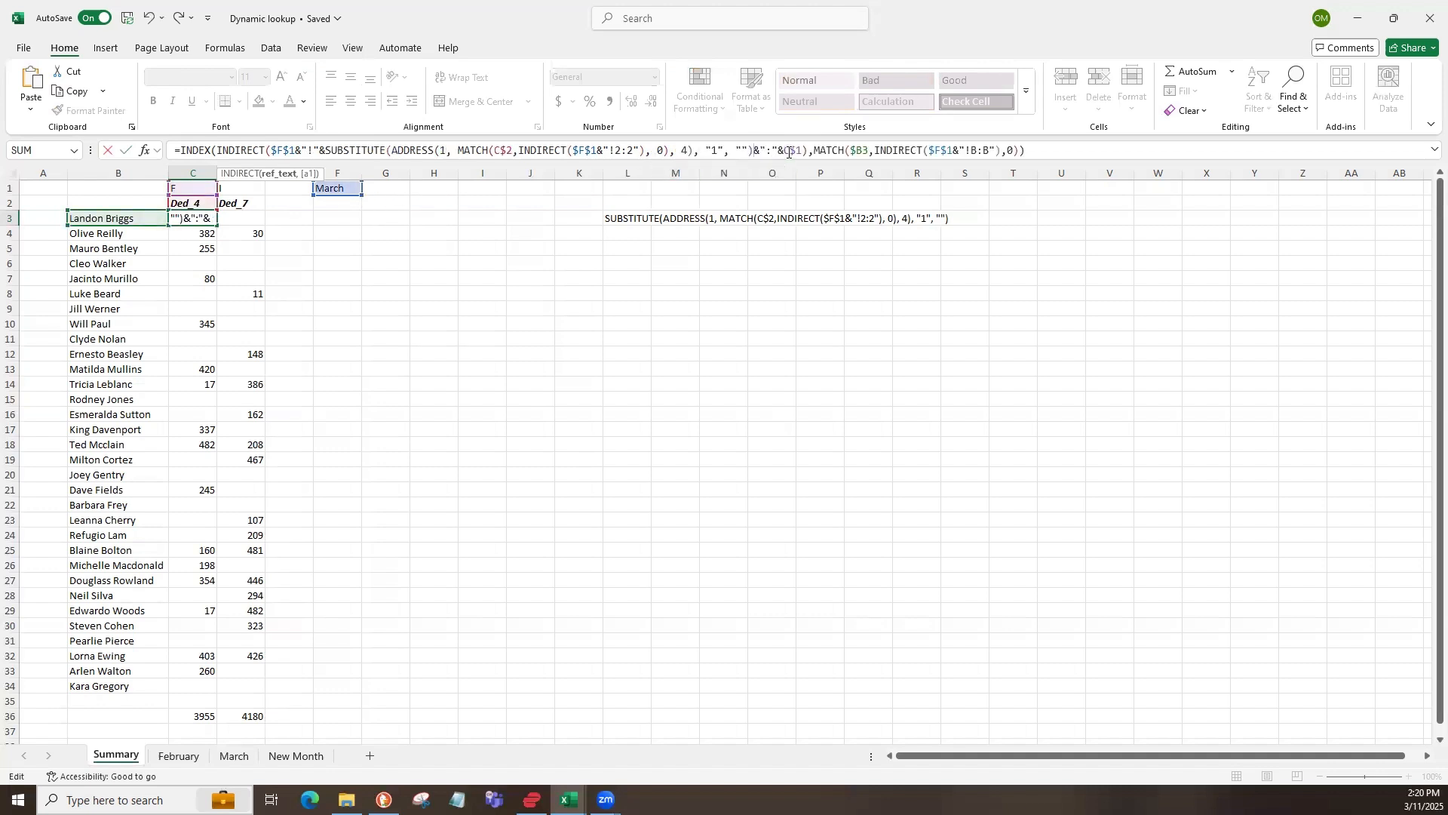
left_click_drag(782, 150, 804, 150)
key("ctrl+v")
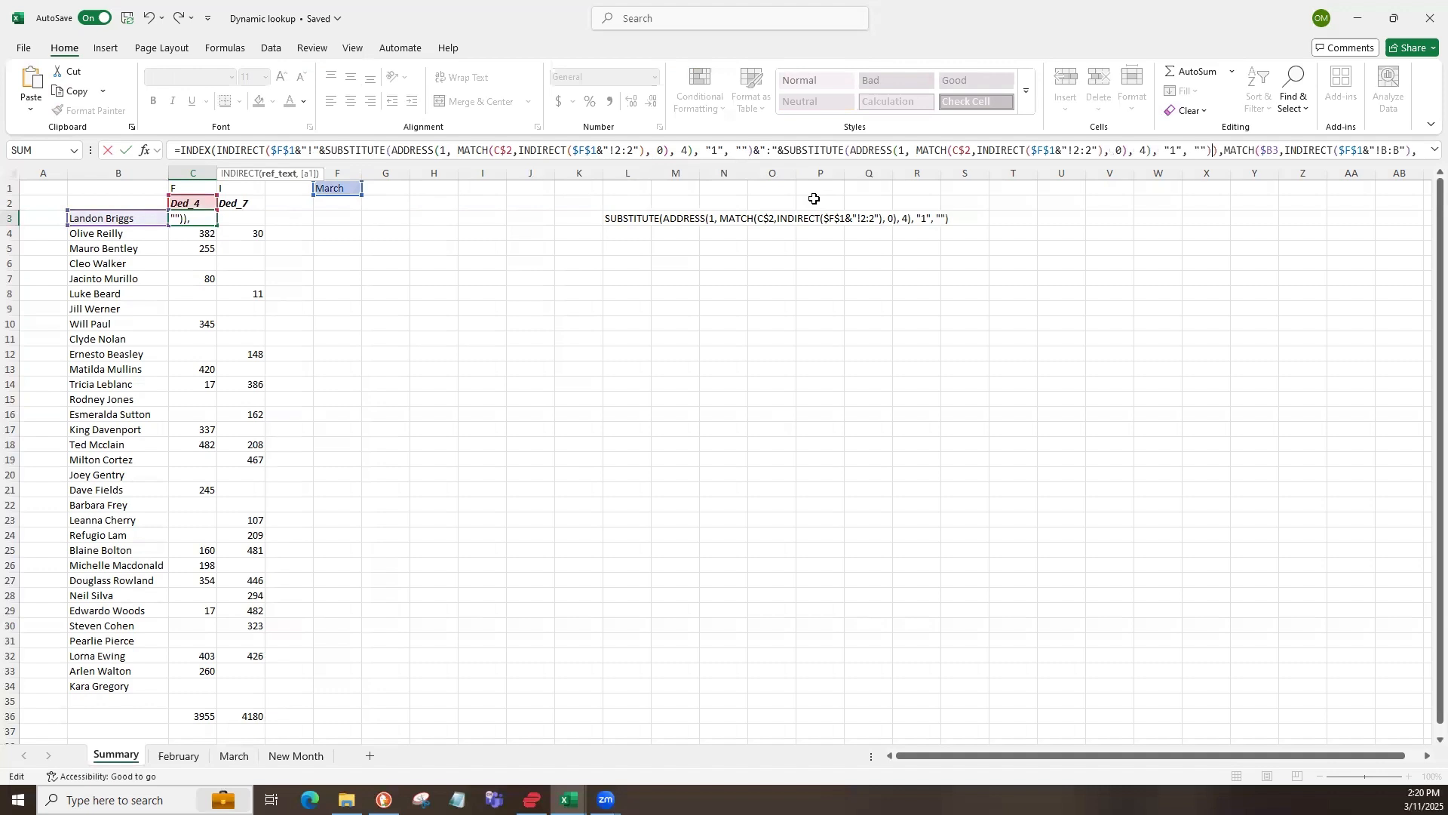
key("Return")
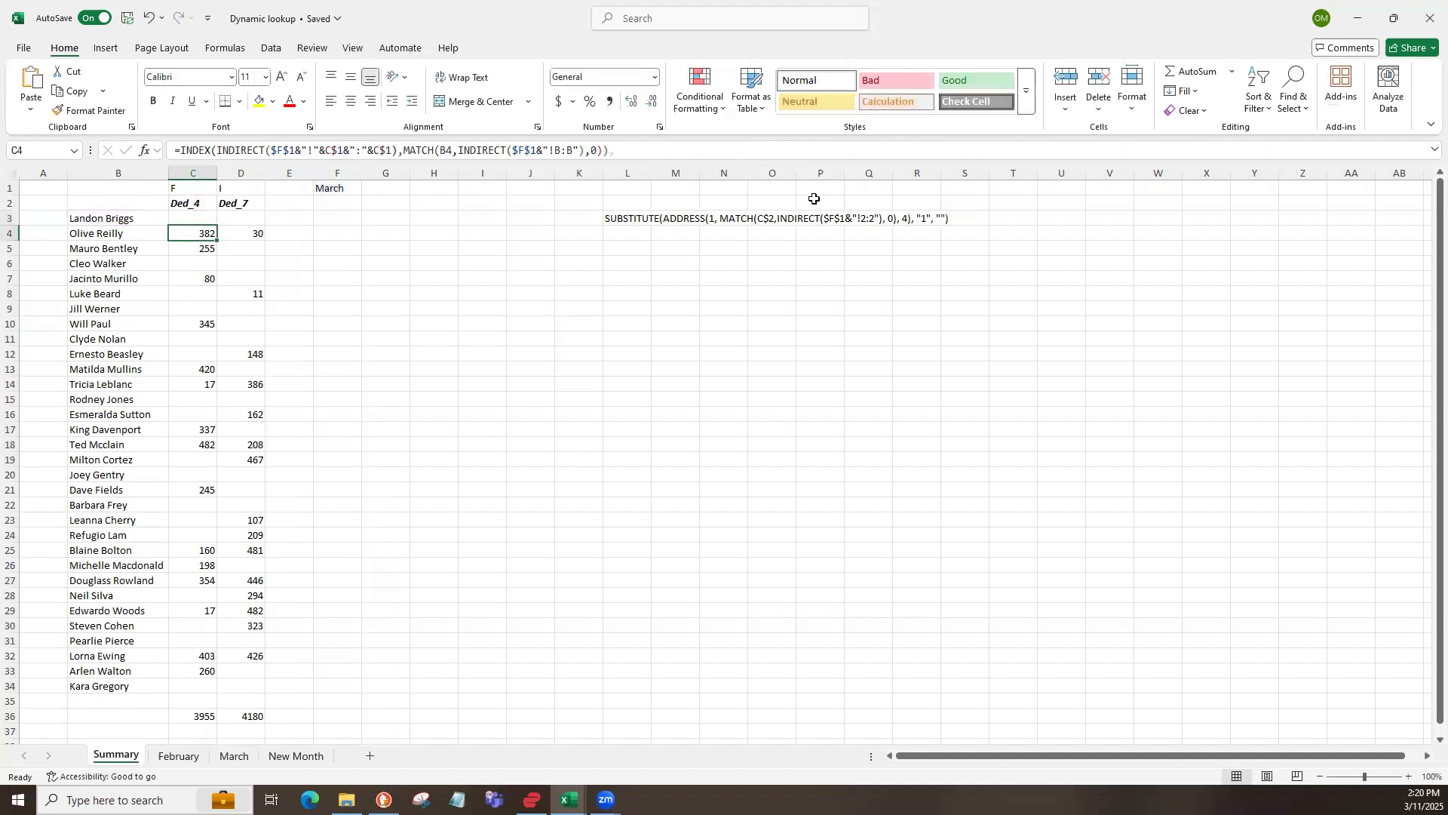
key("Up")
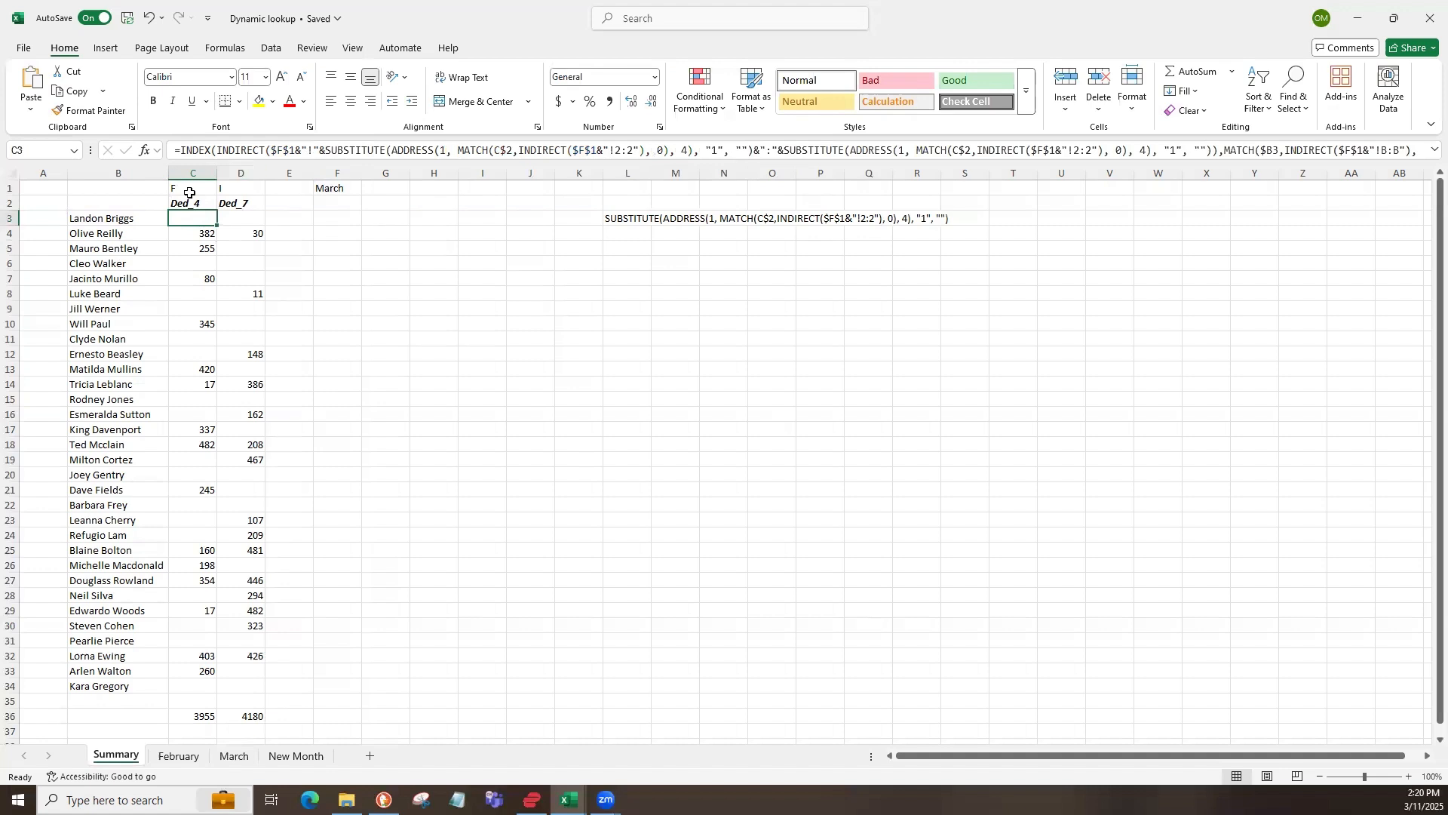
- Fill the nested lookup formula from C3 into C4, check its references, and extend it through C34
left_click_drag(219, 226, 217, 240)
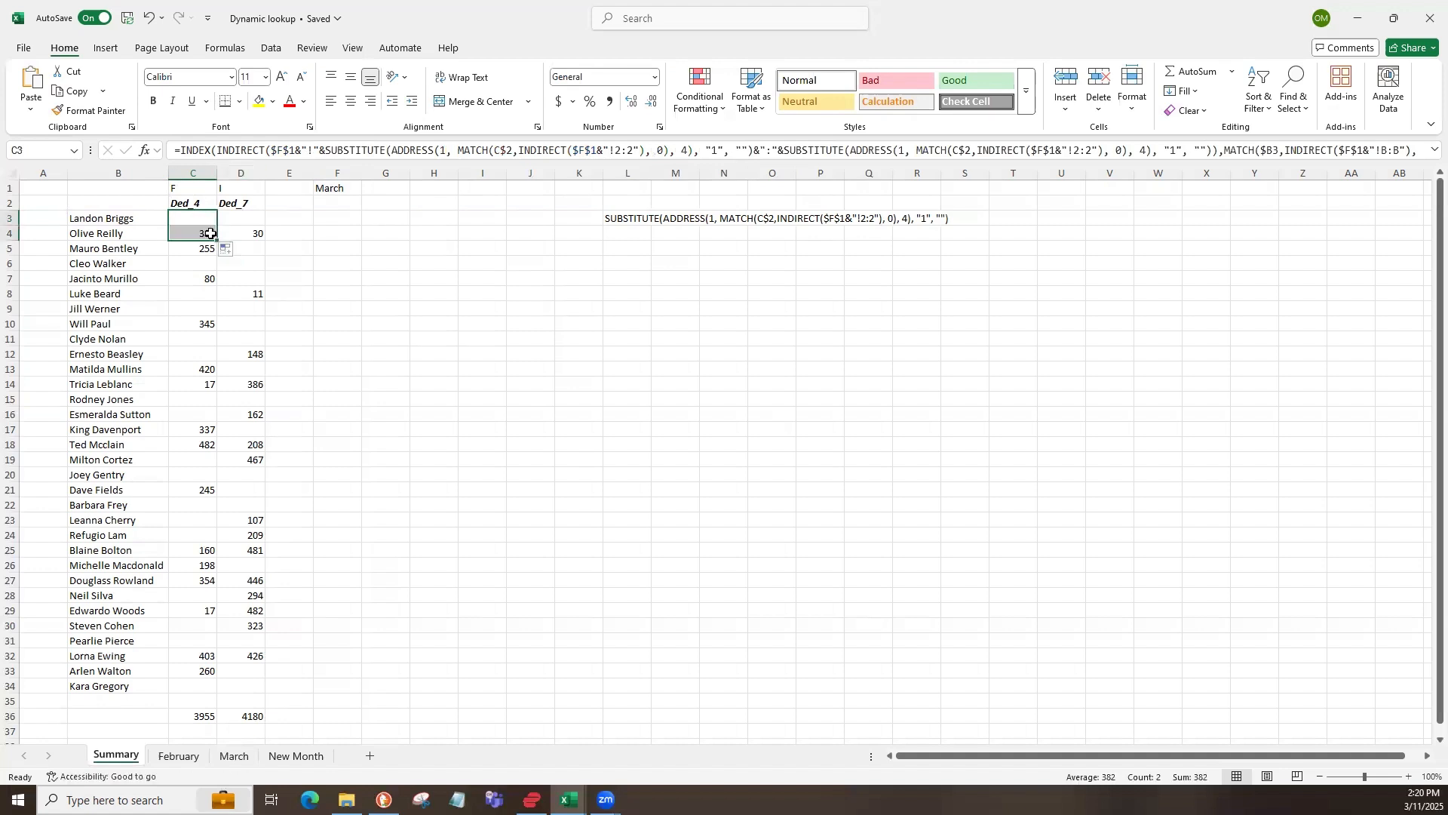
left_click(215, 240)
key("F2")
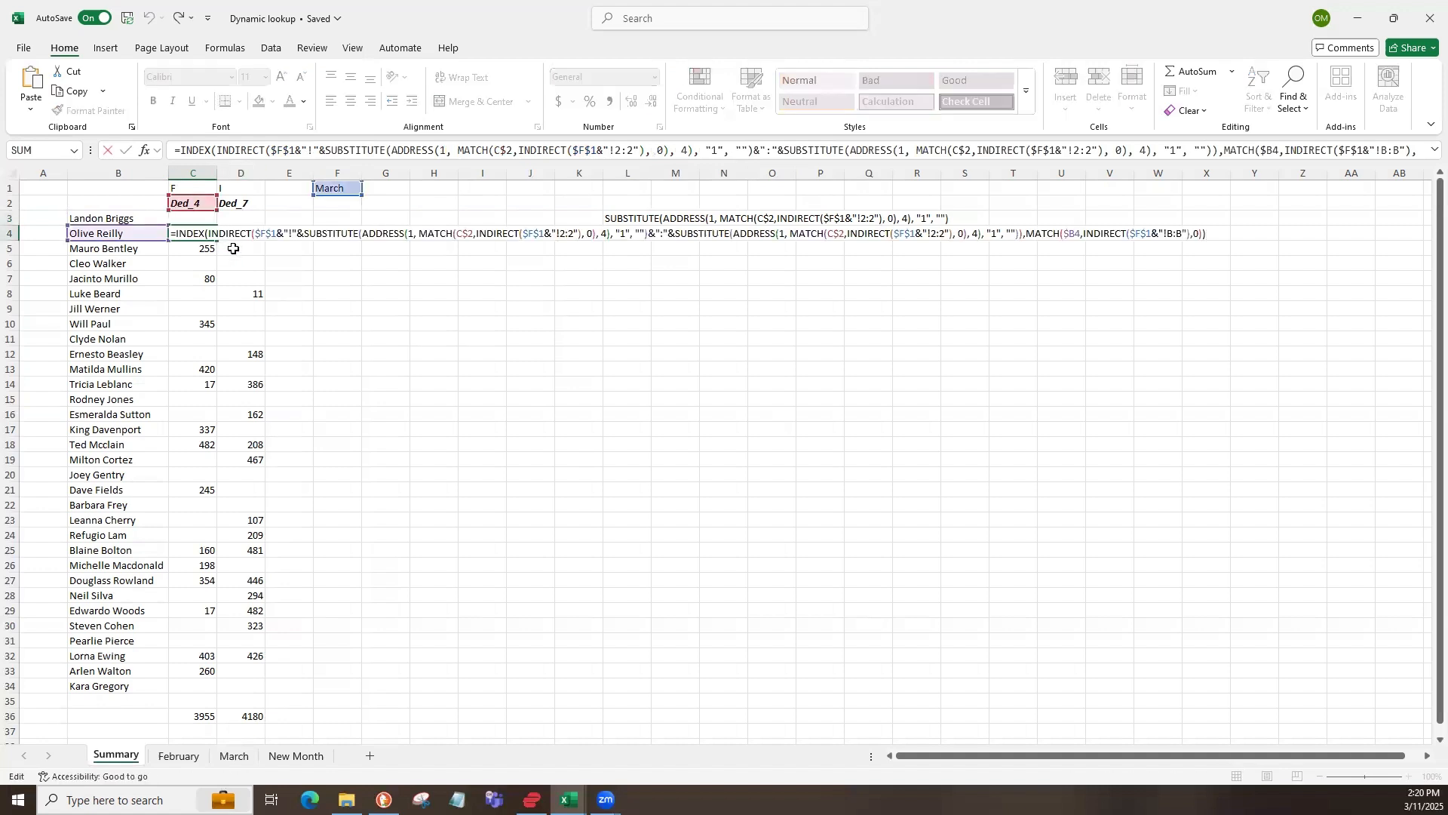
key("Escape")
left_click_drag(217, 241, 221, 693)
- Inspect the cell references of the filled lookup formulas in C5 and C33
left_click(215, 254)
key("F2")
key("Escape")
left_click(205, 671)
key("F2")
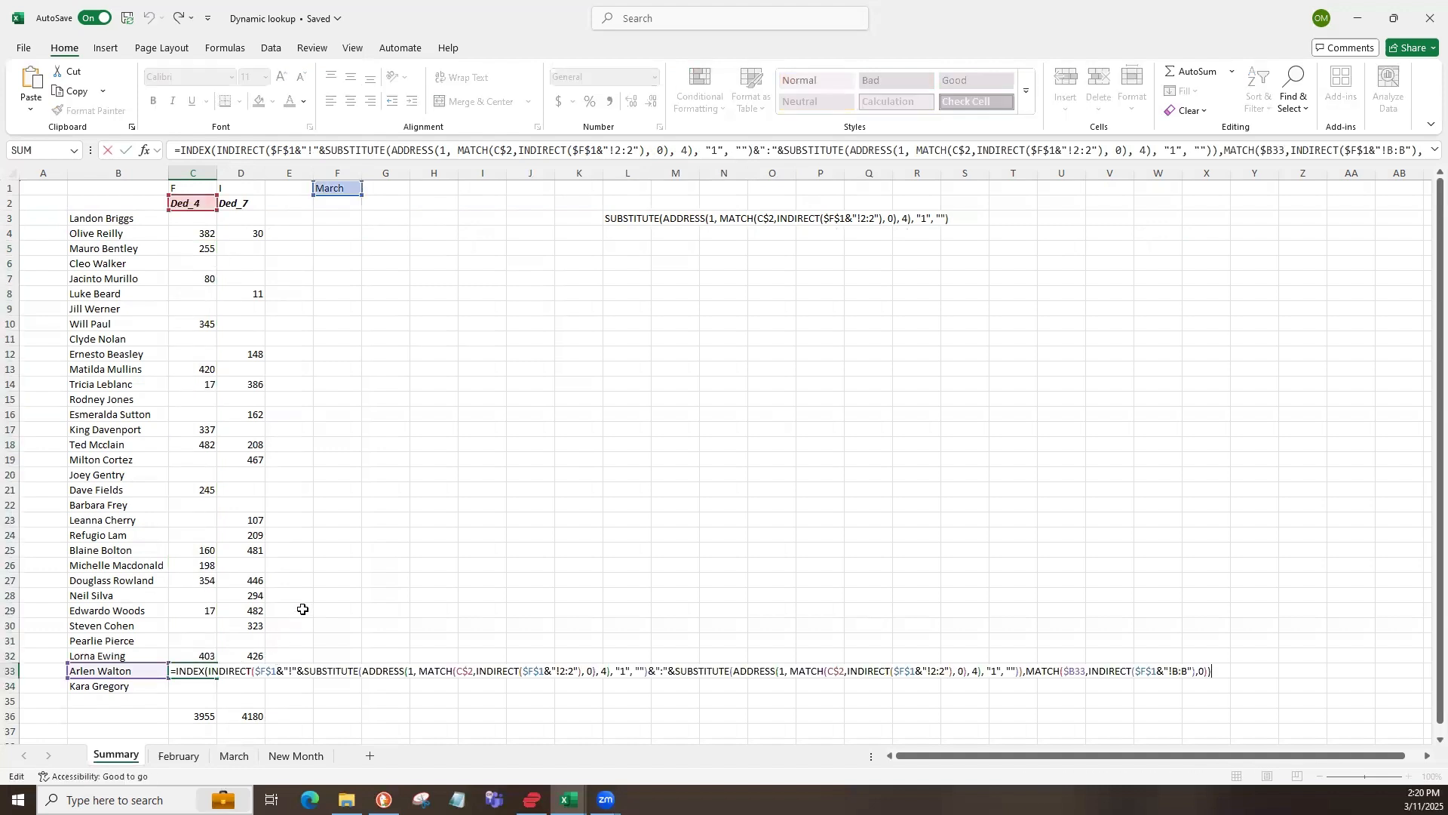
key("Escape")
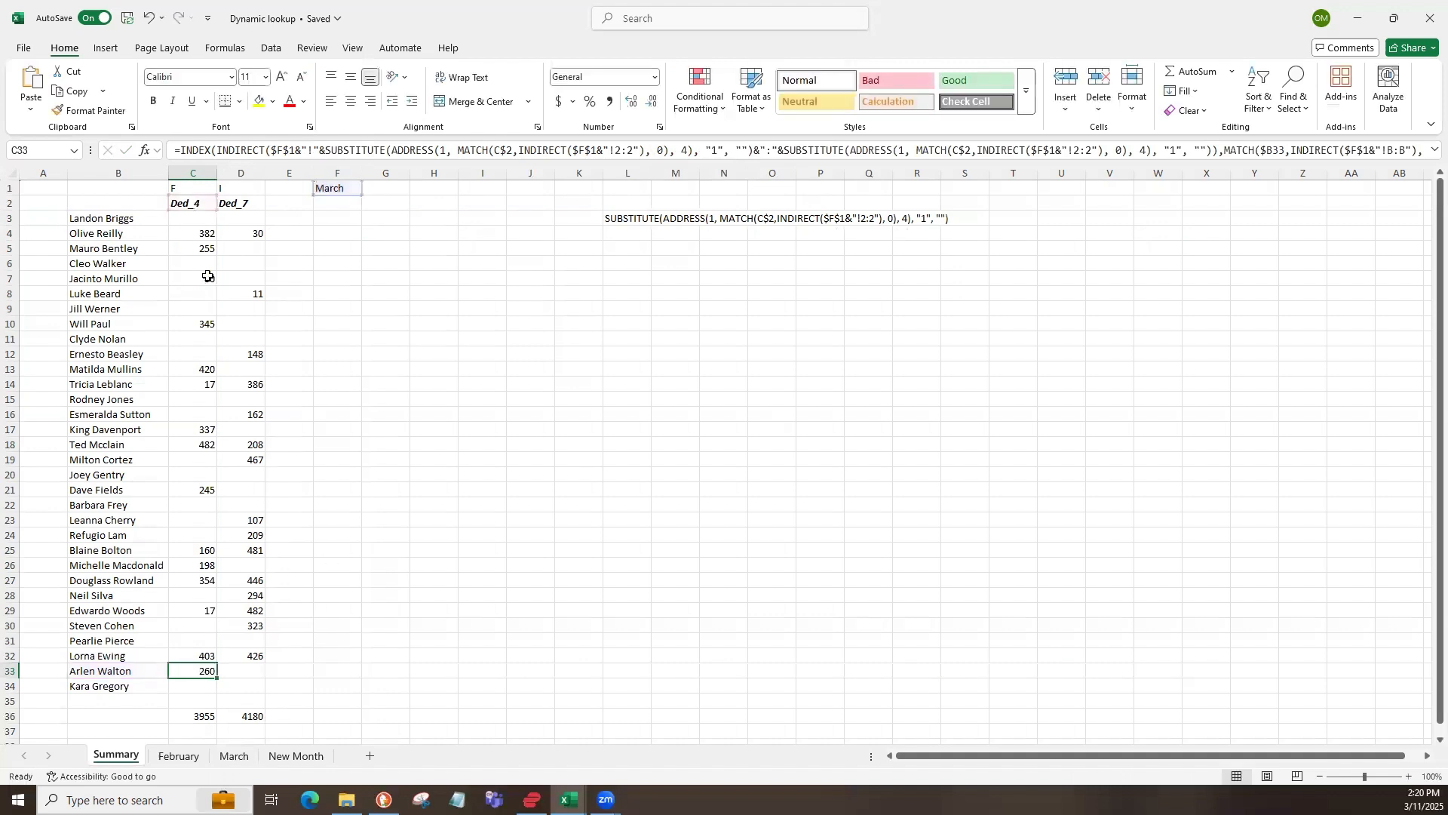
- Clear the column-letter helper formula from C1 and refill the lookup formula from C3 through C34
left_click(194, 218)
left_click(191, 189)
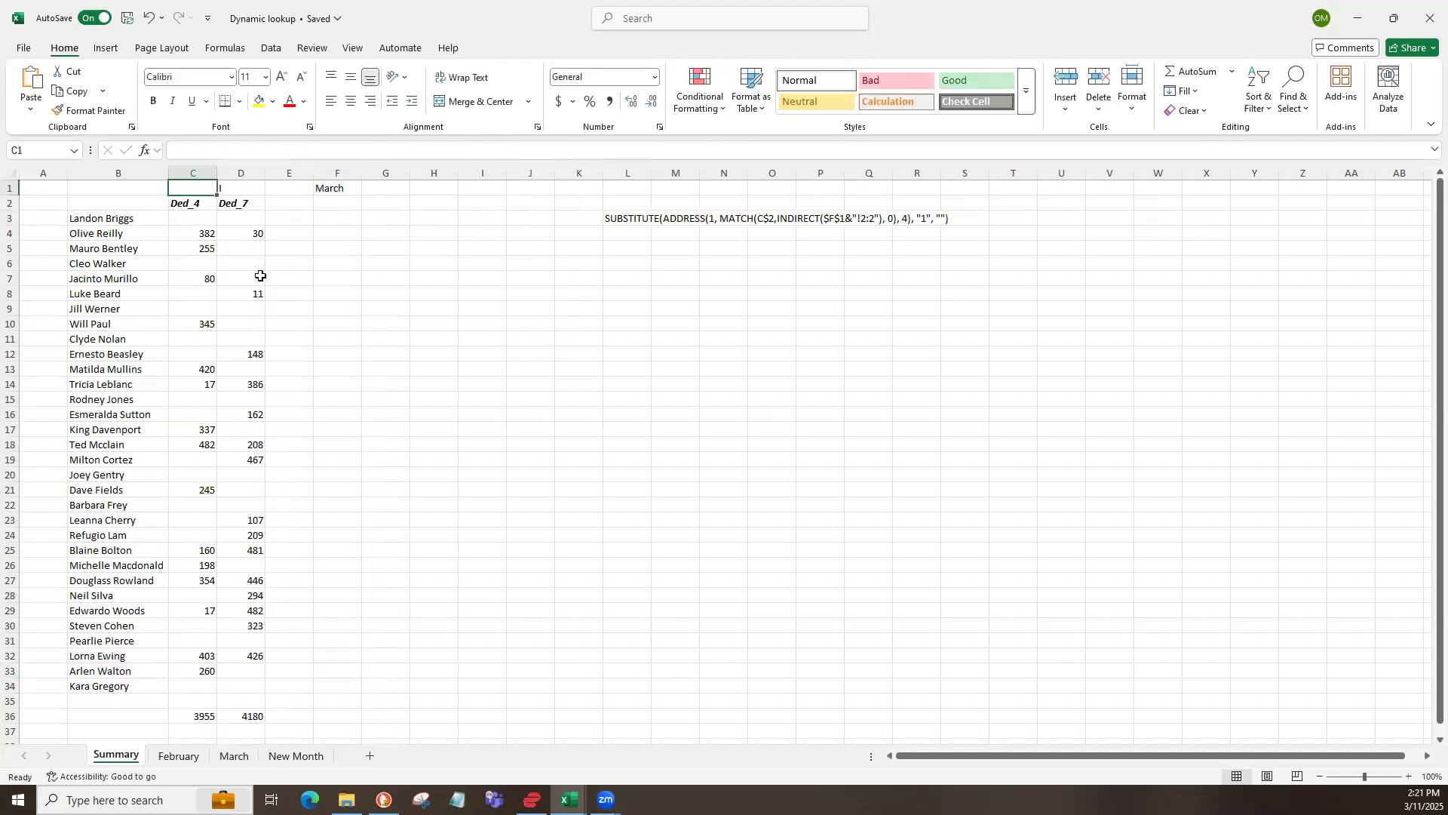
left_click(203, 220)
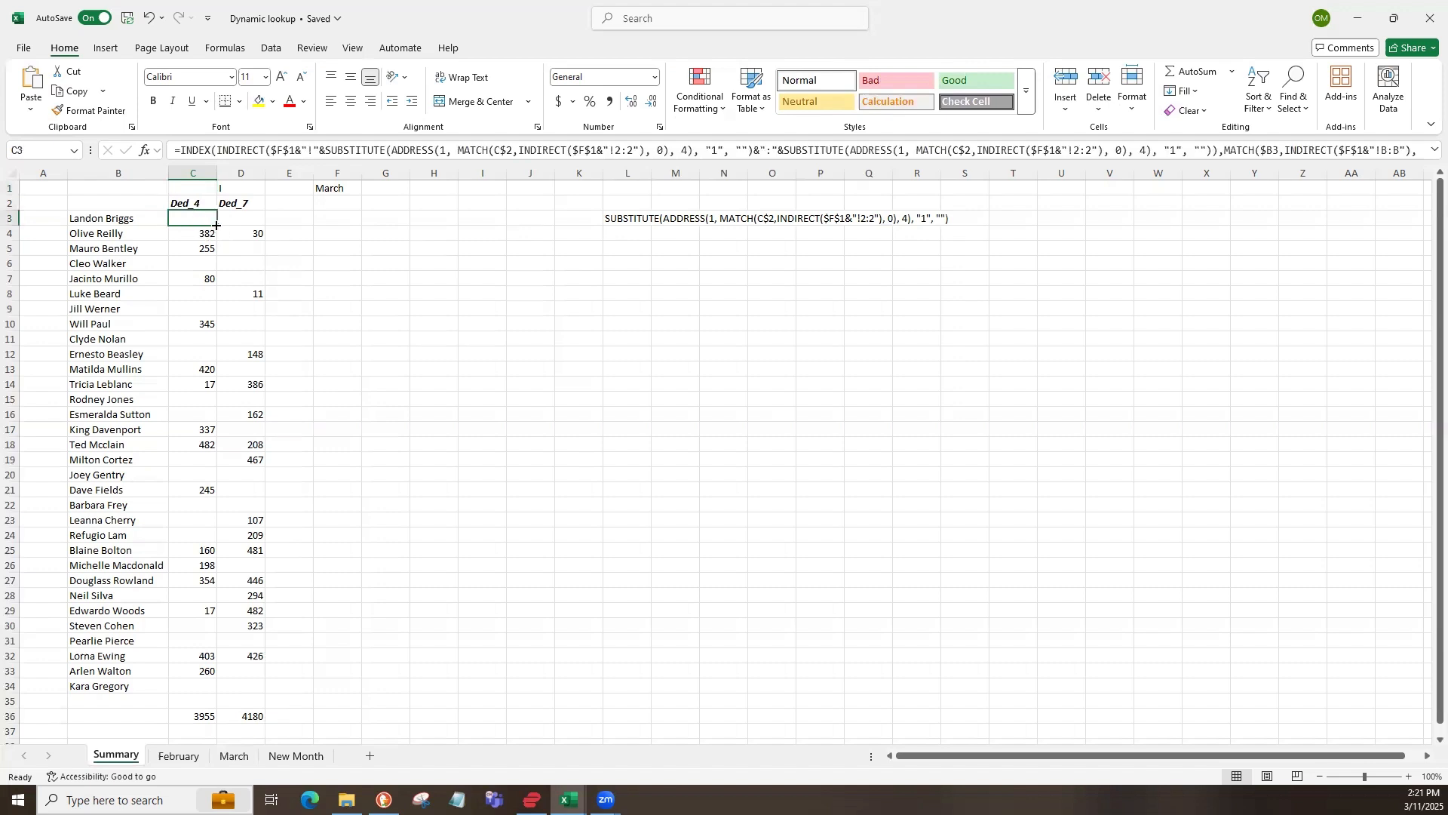
left_click_drag(217, 226, 218, 691)
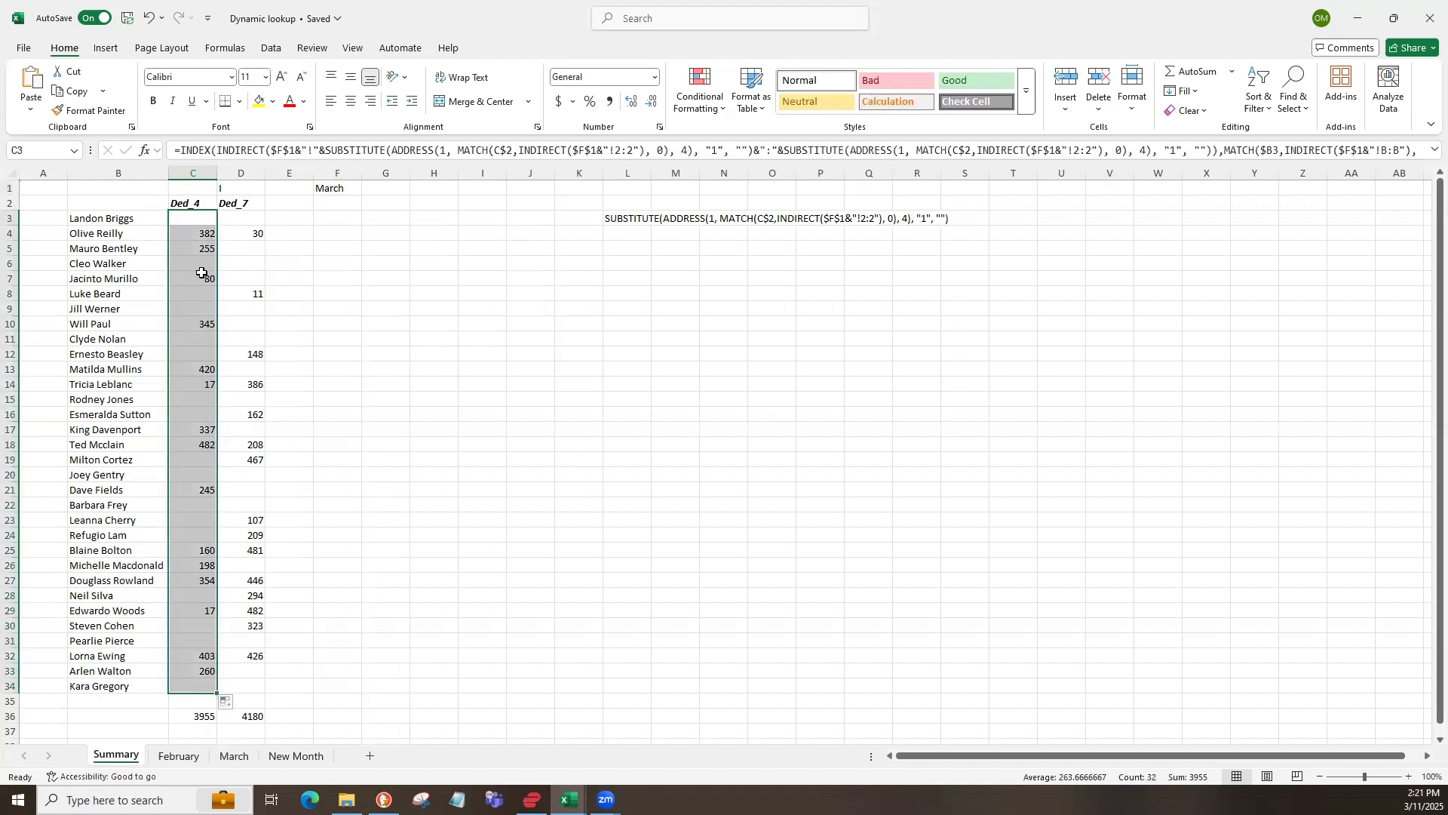
- Copy the nested lookup formula from C3 across to D3 for the Ded_7 column
left_click(201, 223)
left_click_drag(217, 226, 276, 233)
left_click(260, 222)
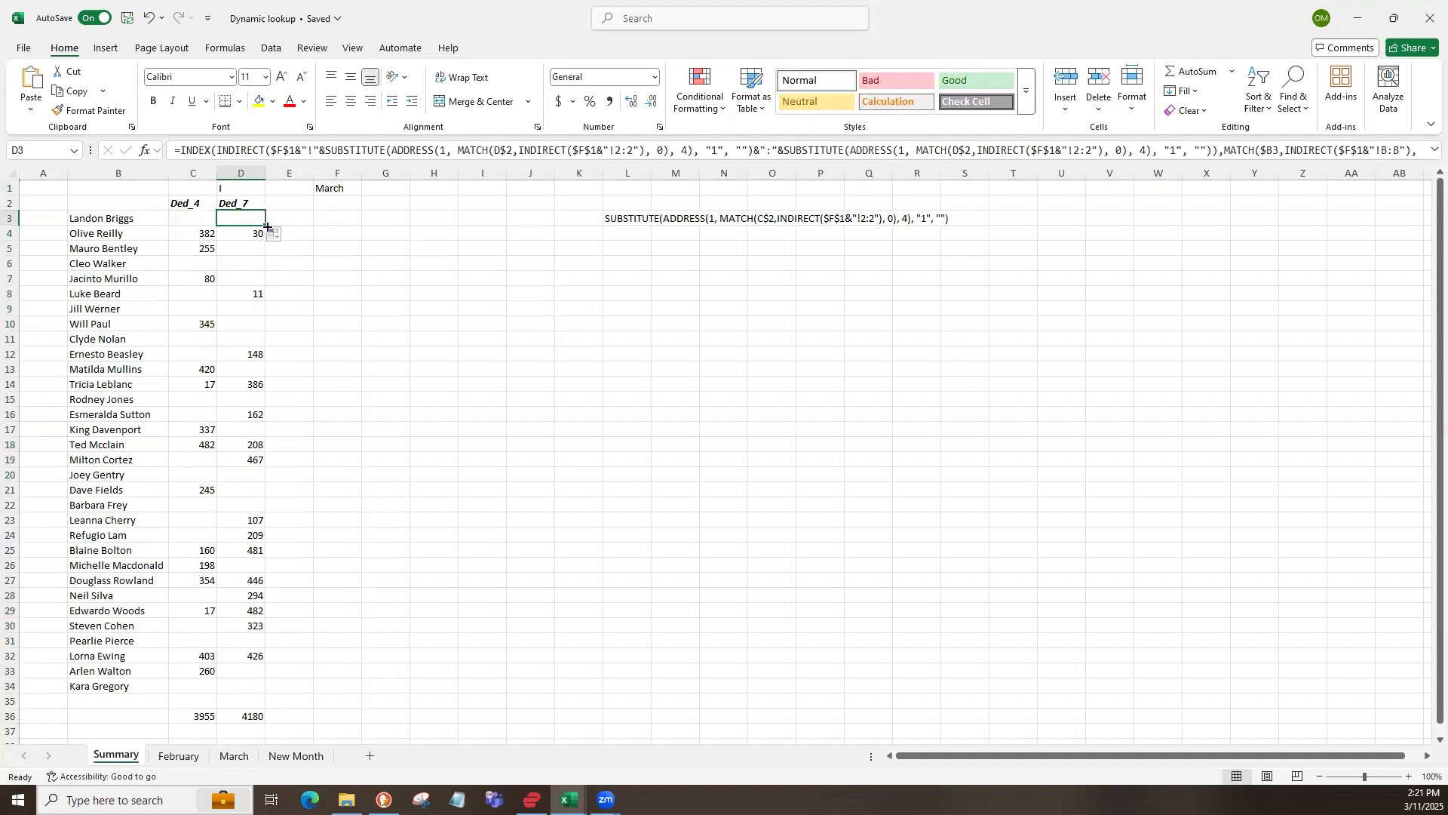
- Clear the column-letter helper formula from D1 and fill the lookup formula from D3 down through D34
left_click(248, 189)
key("Delete")
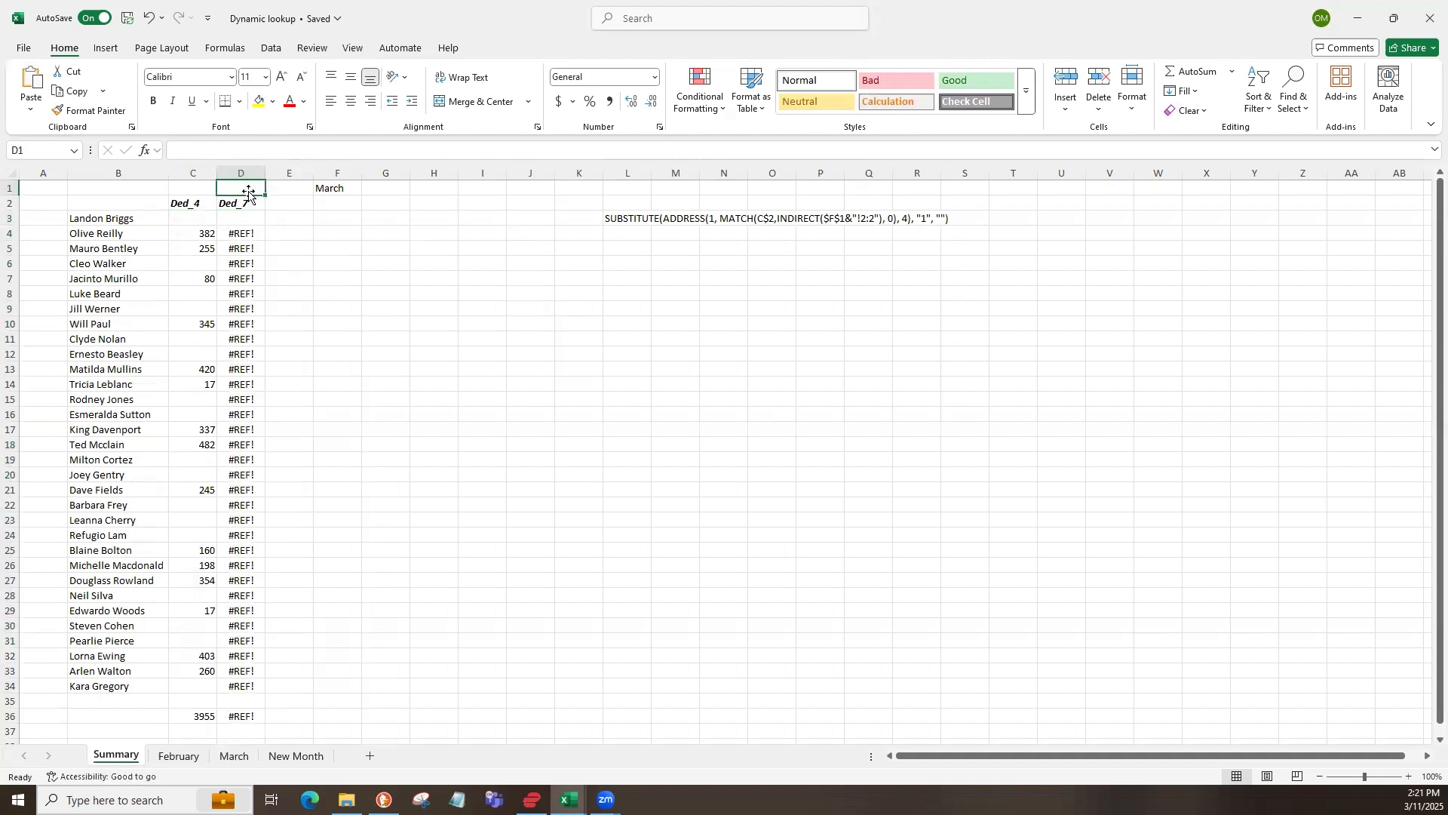
left_click(262, 222)
left_click_drag(263, 224, 245, 688)
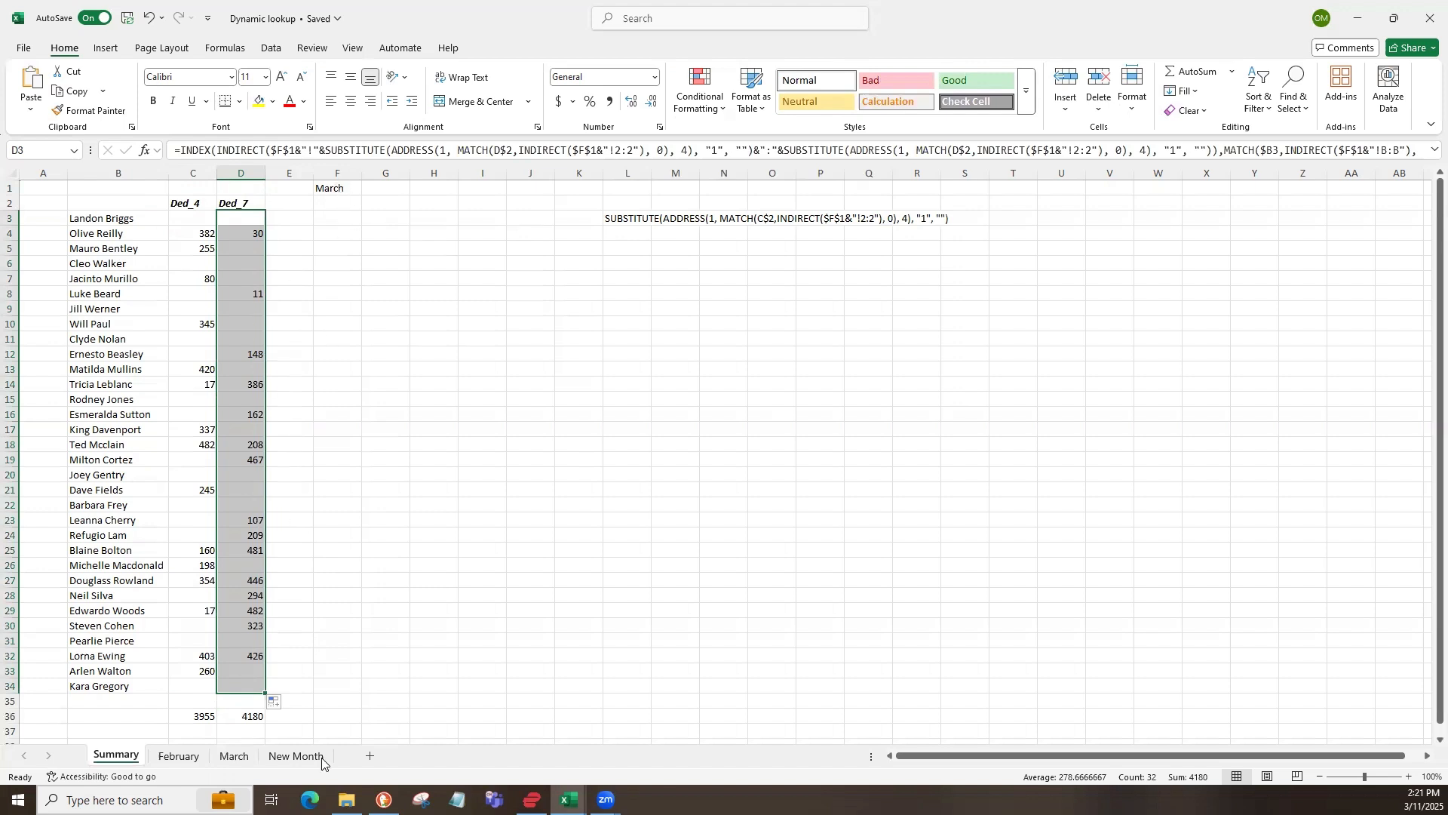
- Compare the Summary sheet's Ded_7 results with the Ded_7 column on the March sheet
left_click(235, 756)
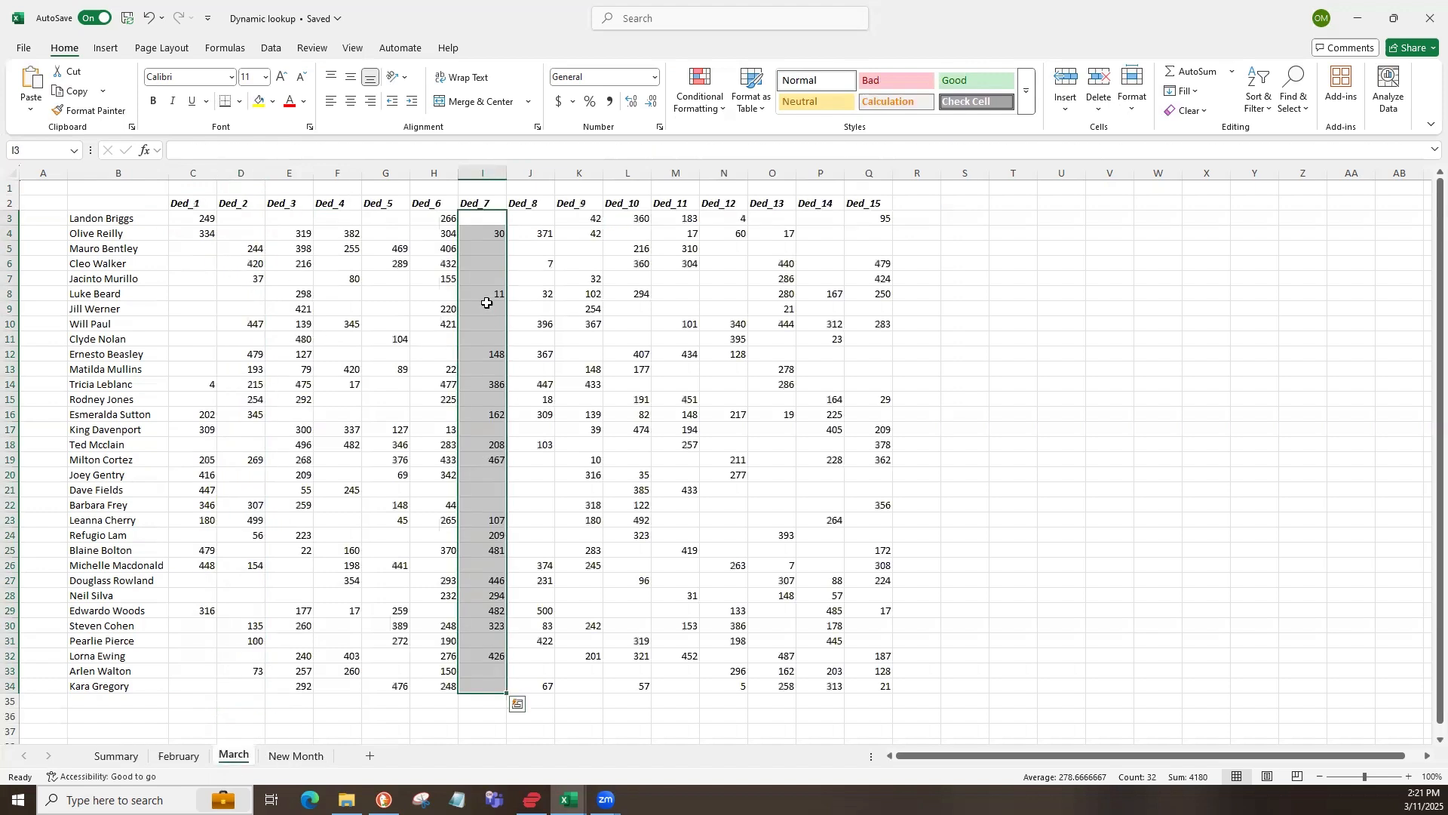
left_click(134, 757)
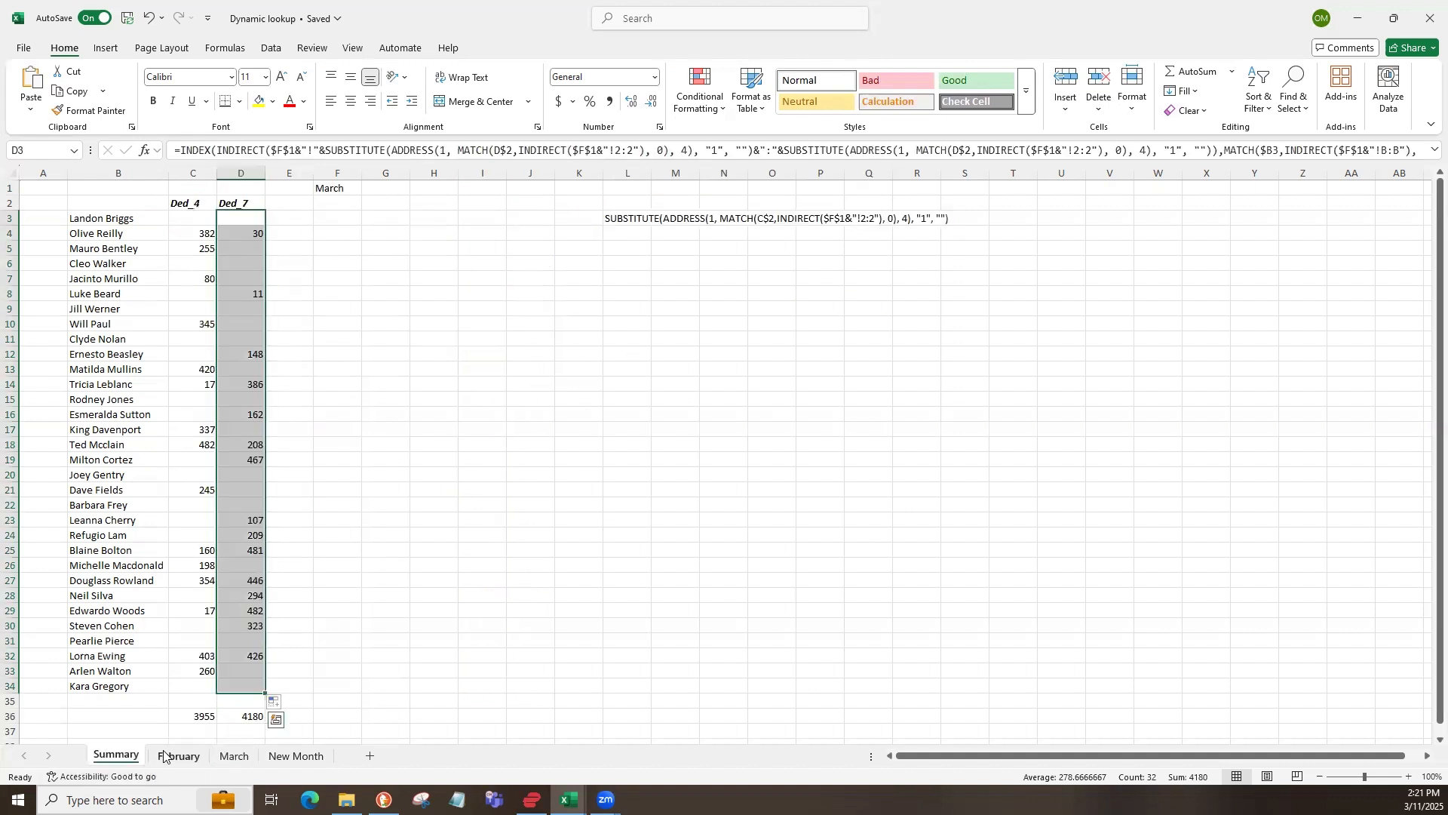
left_click(244, 220)
left_click(204, 217)
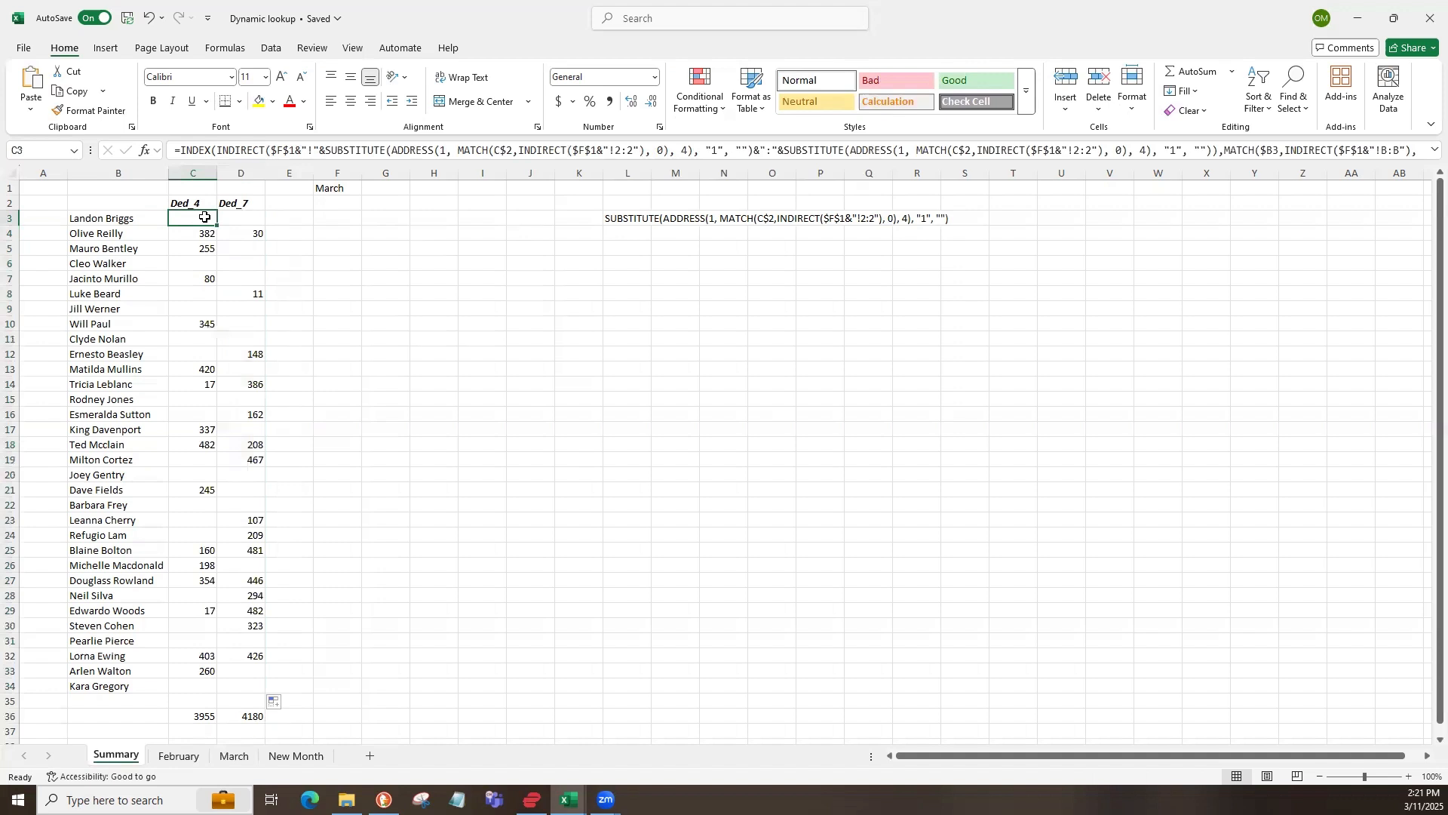
- Enter Ded_15 as a new header in E2 of the Summary sheet and check it against the month sheets' headers
left_click(291, 201)
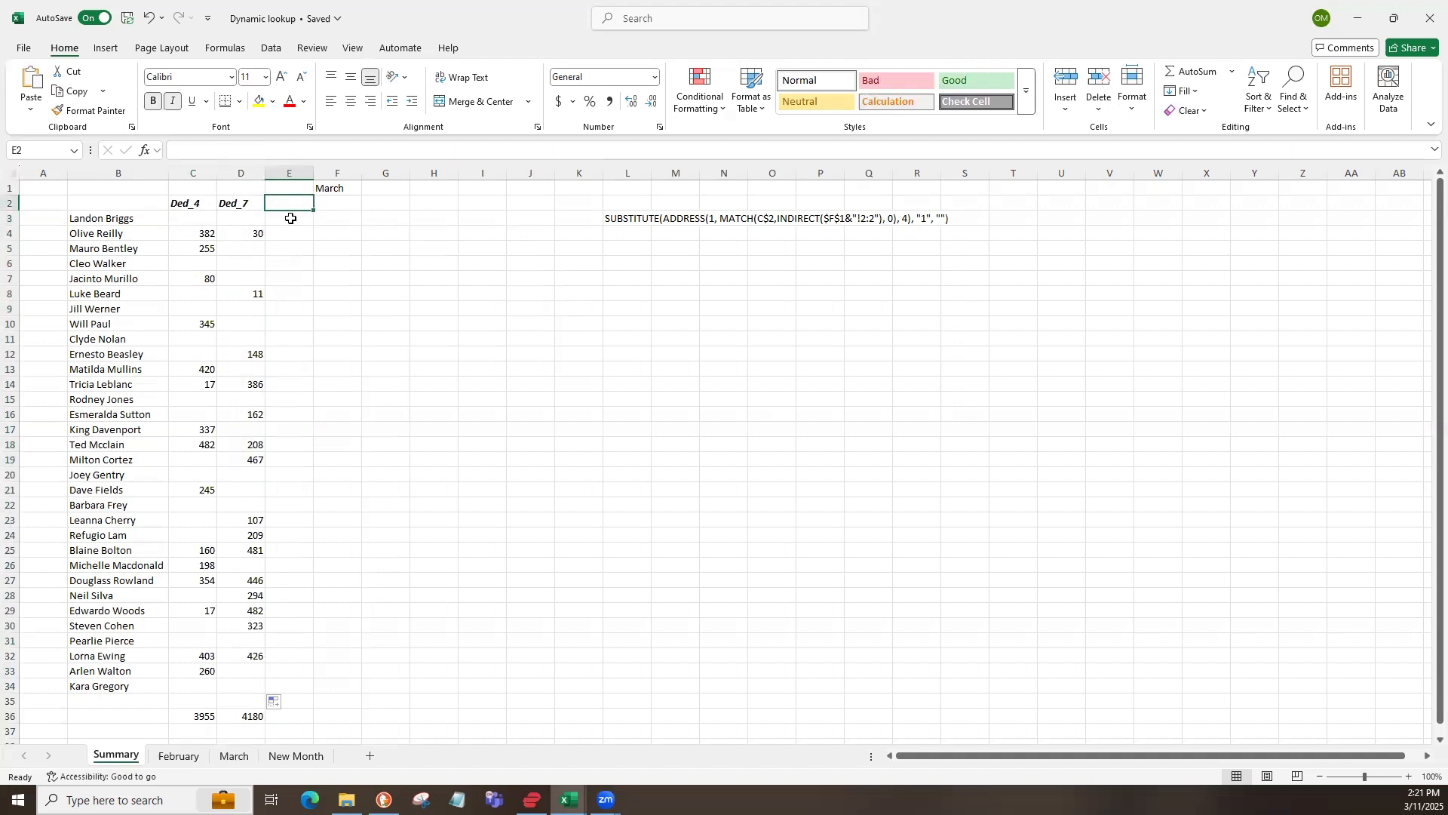
type("Ded_")
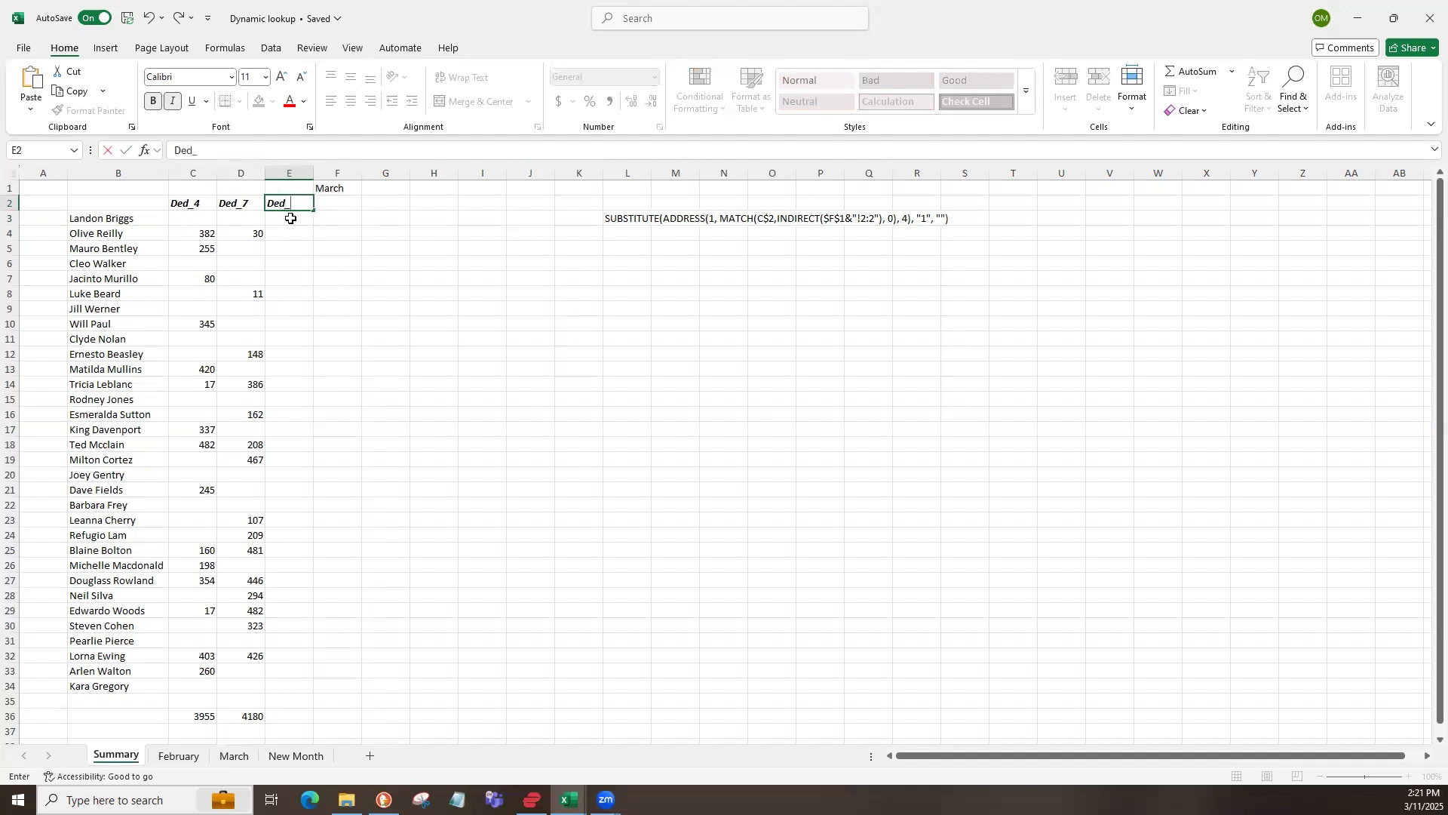
type("15")
key("Return")
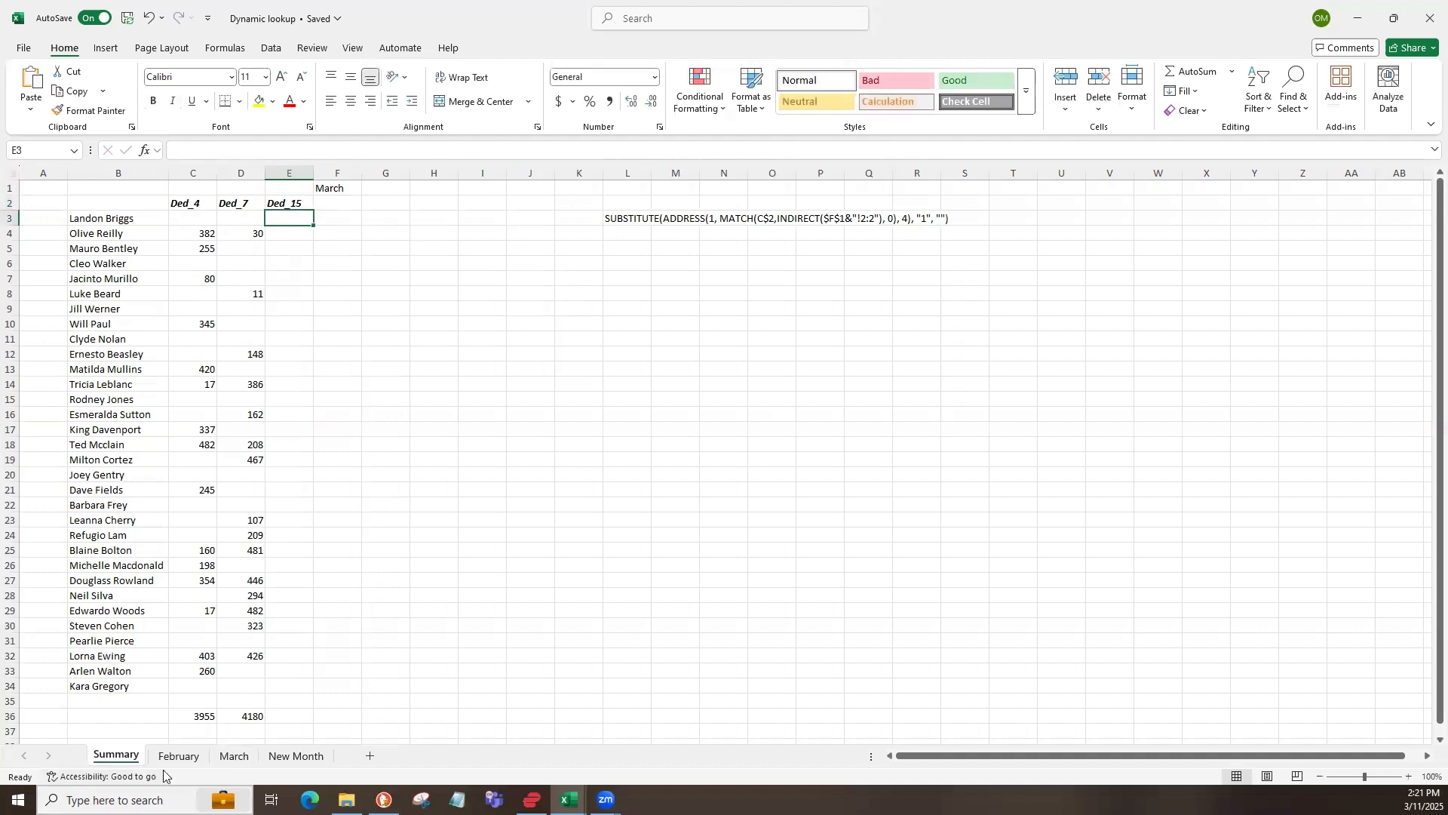
left_click(177, 756)
left_click(233, 755)
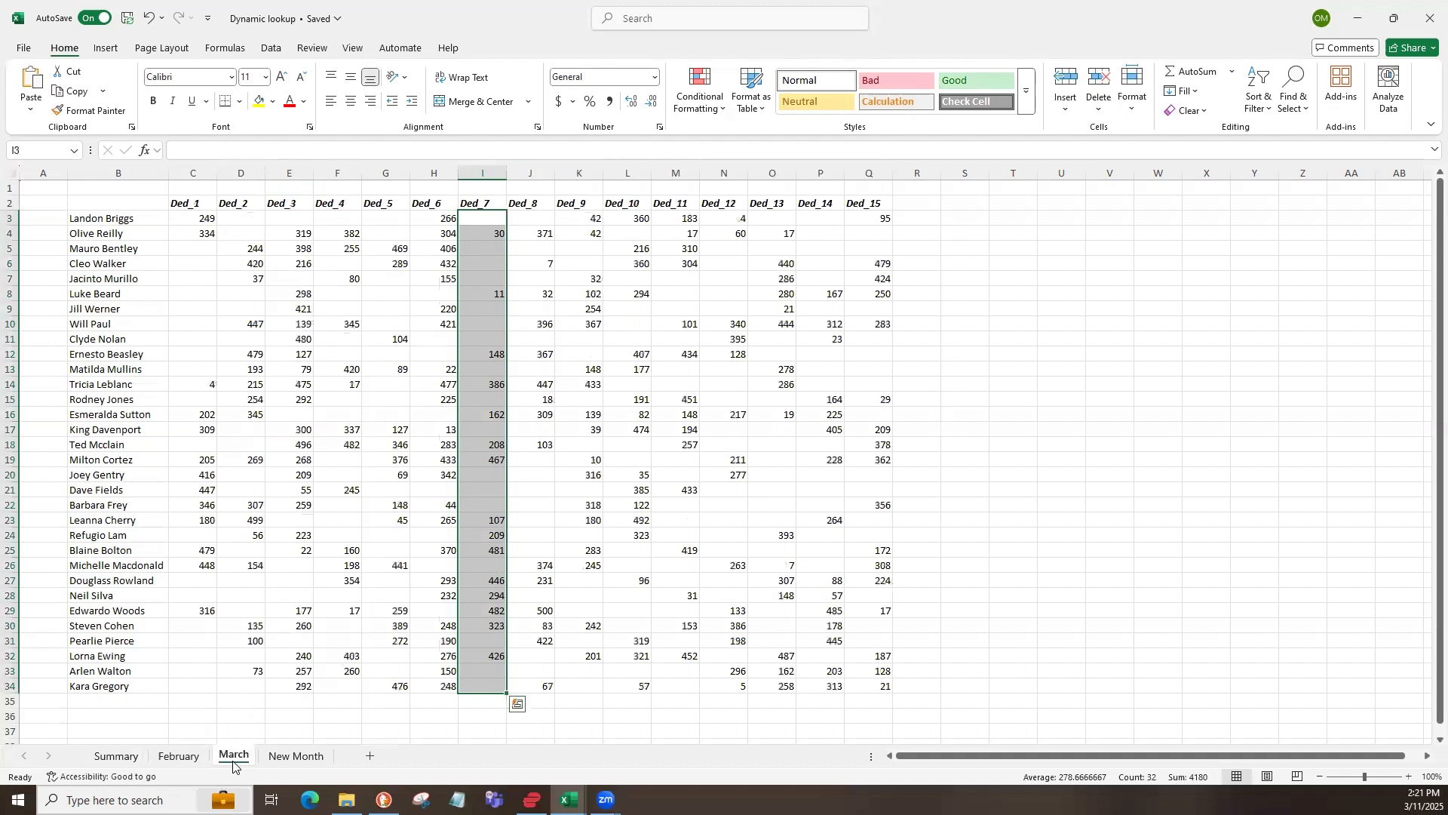
left_click(116, 755)
- Extend the lookup formula from D3 across to E3 and down through E34, and check the cell references in E3
left_click(238, 218)
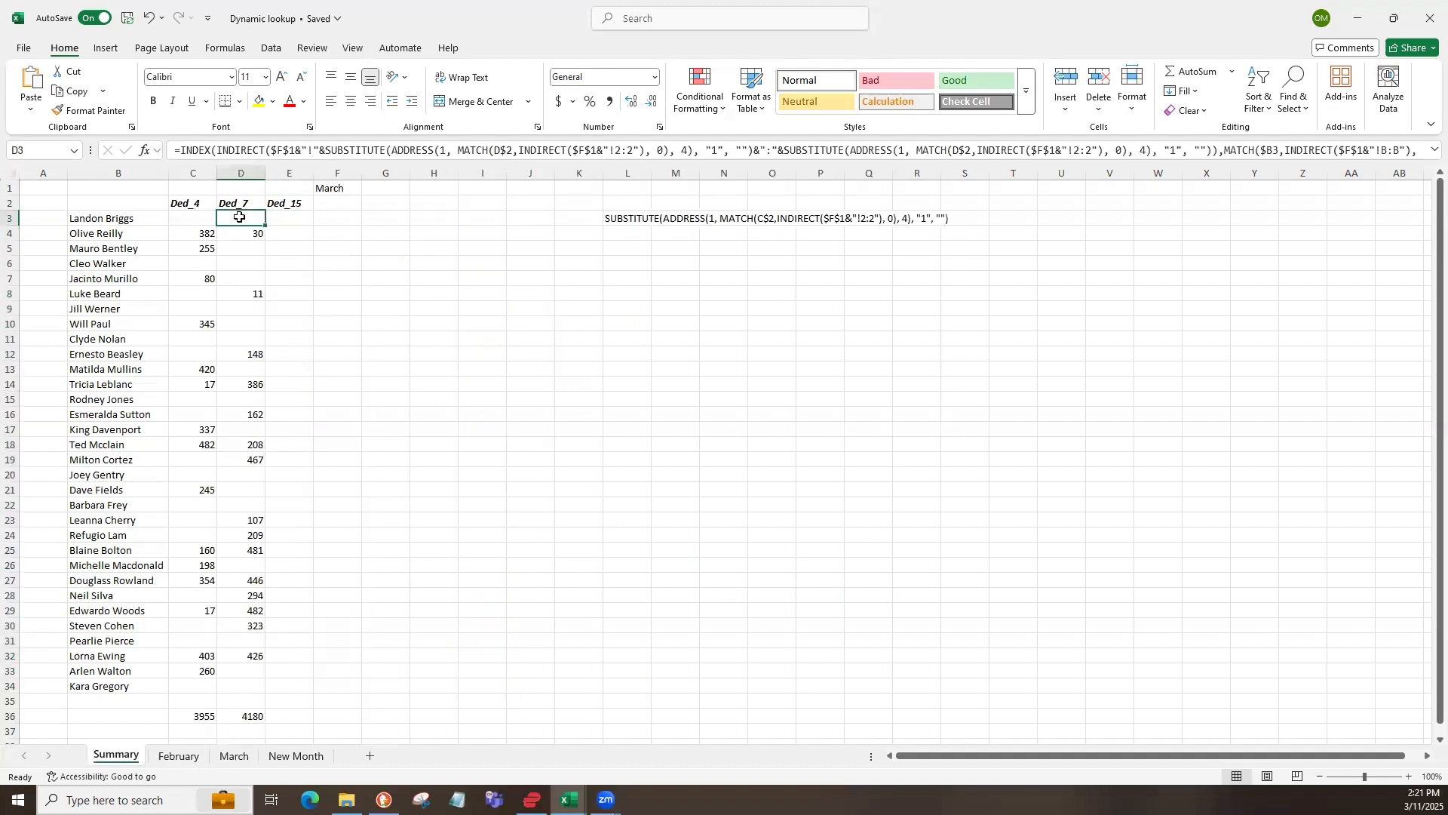
left_click_drag(266, 225, 308, 695)
left_click(298, 218)
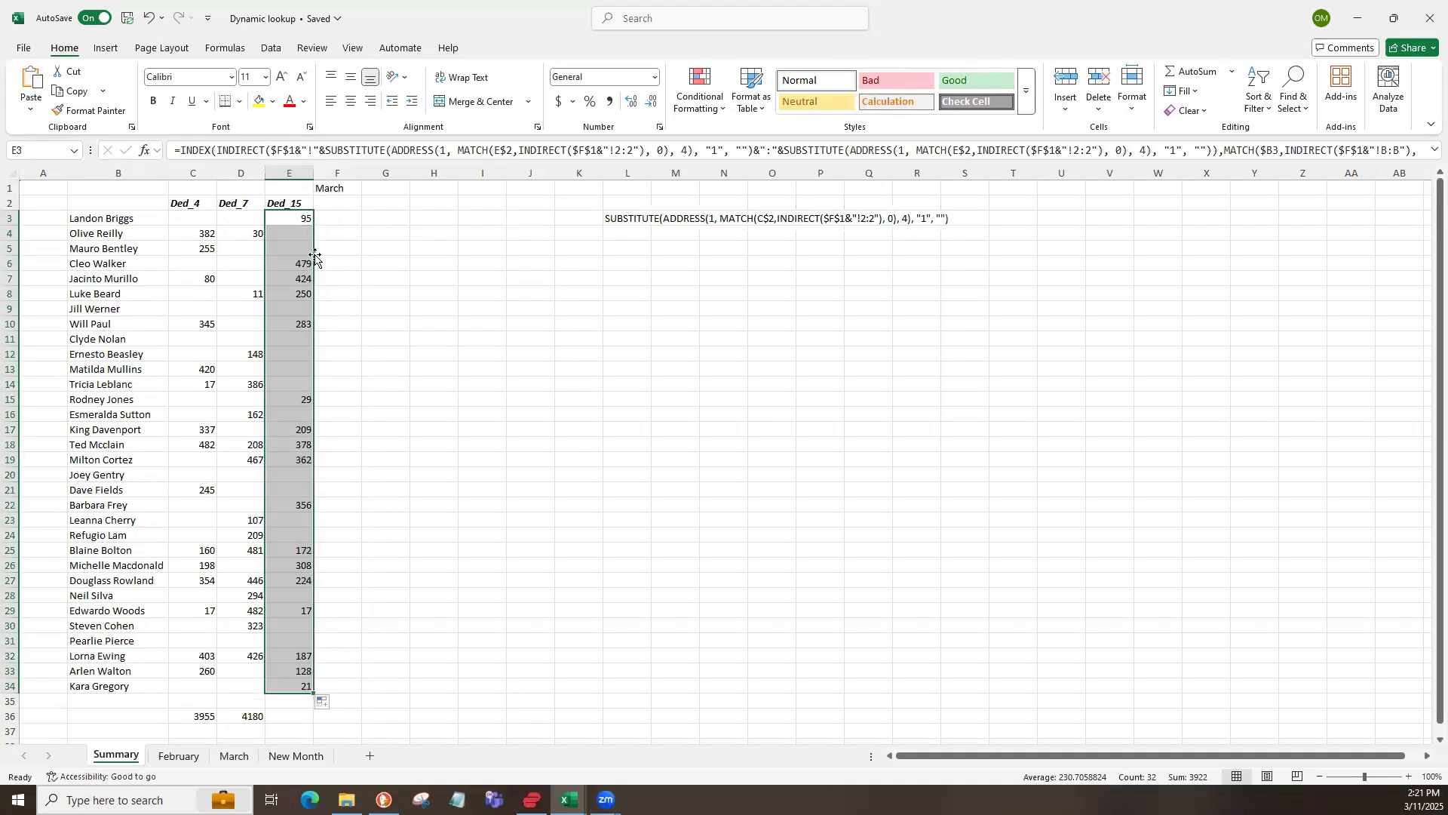
key("F2")
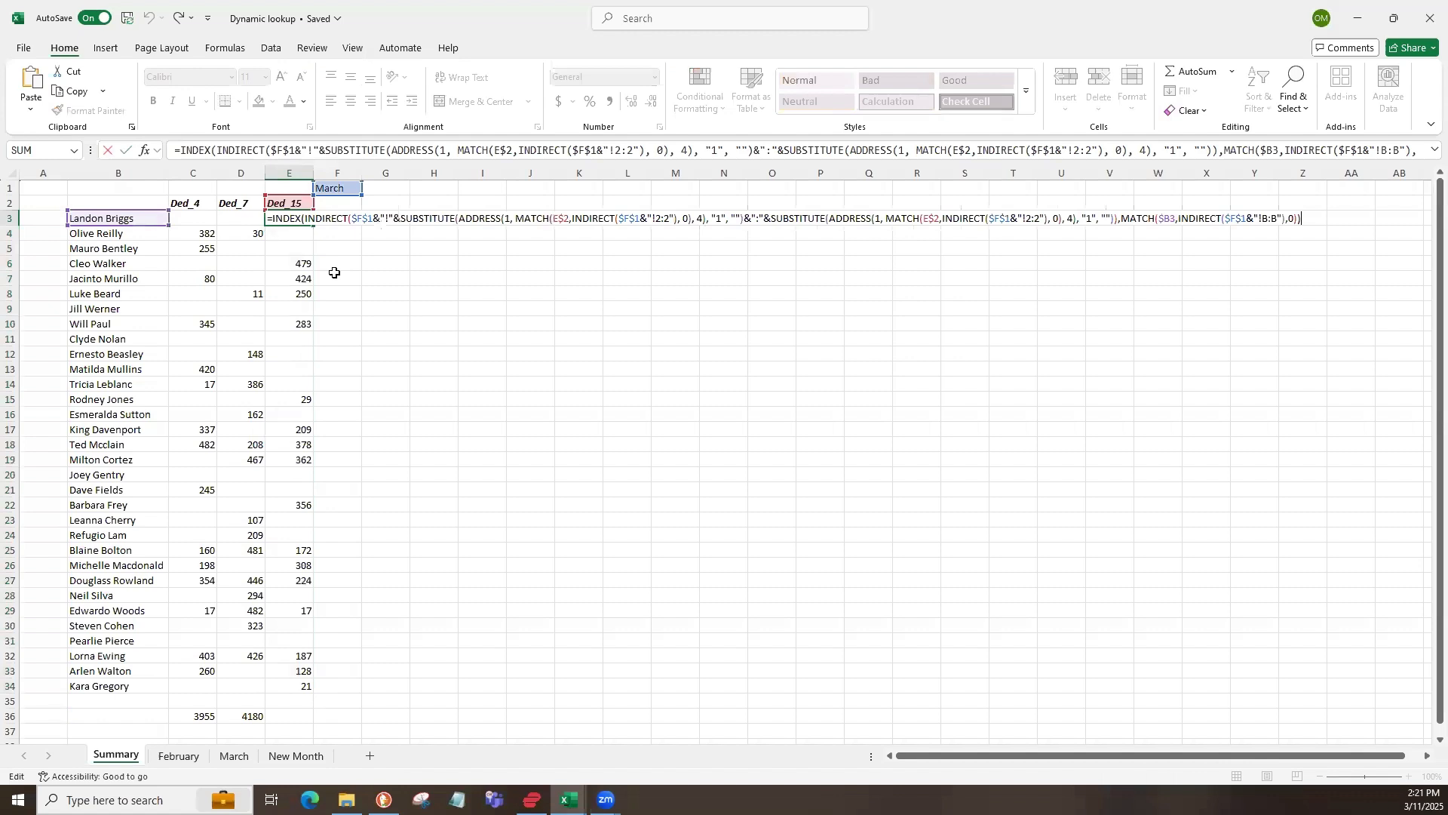
key("Escape")
- Copy the lookup formula from E3 into F3 through F34 and enter Ded_11 as the header in F2
key("ctrl+c")
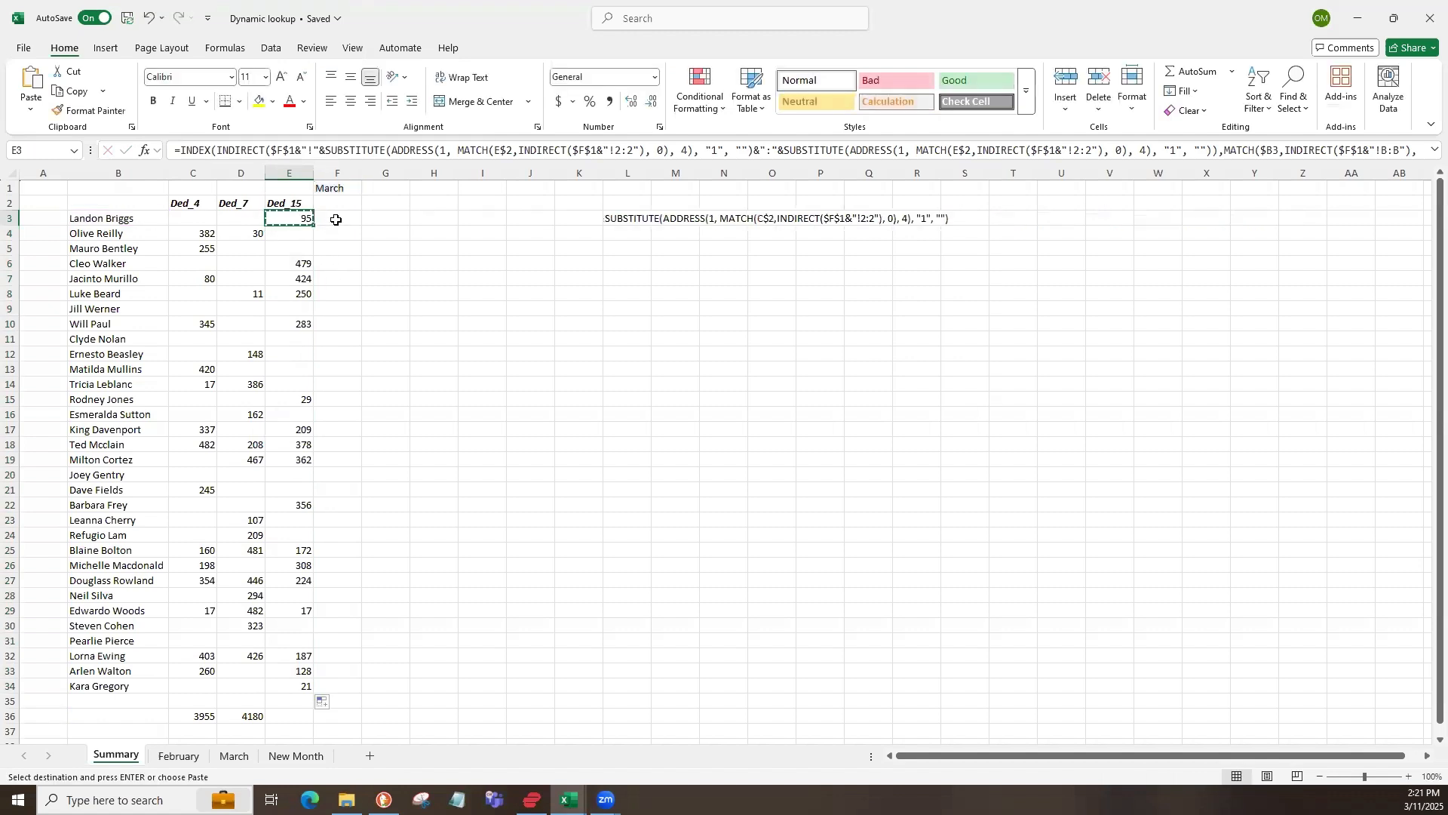
left_click_drag(335, 219, 345, 681)
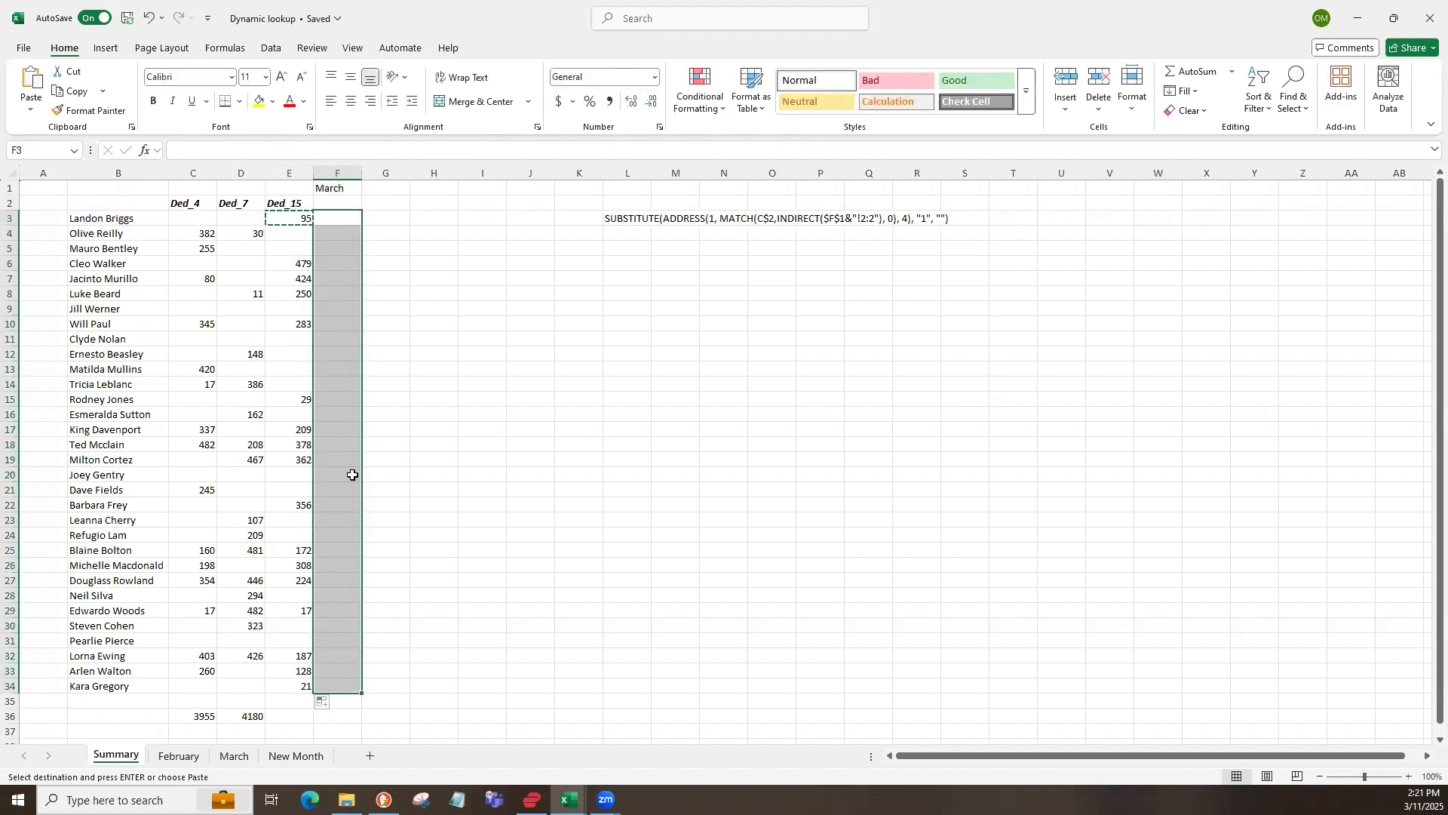
key("ctrl+v")
key("Up")
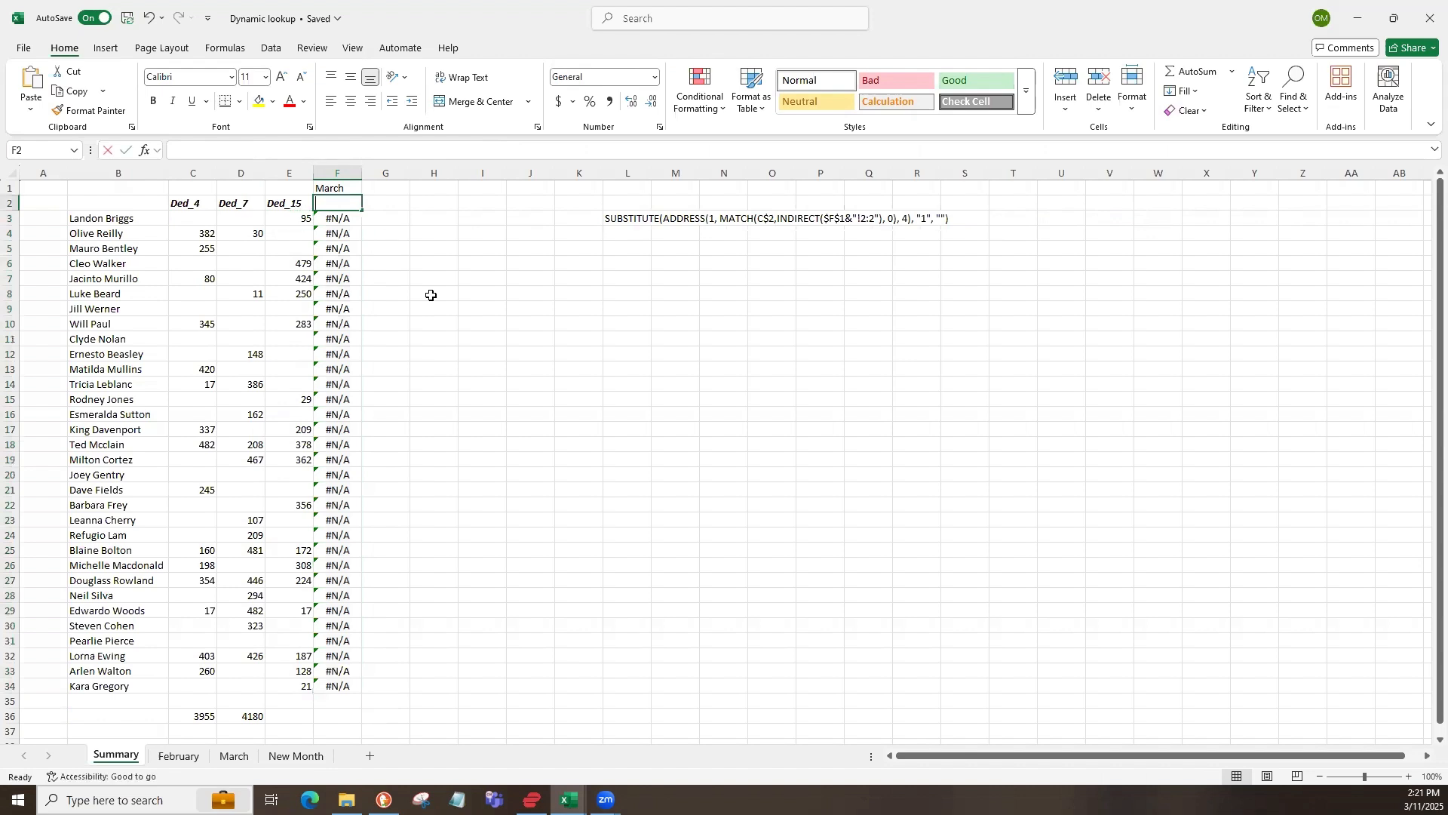
type("Ded_11")
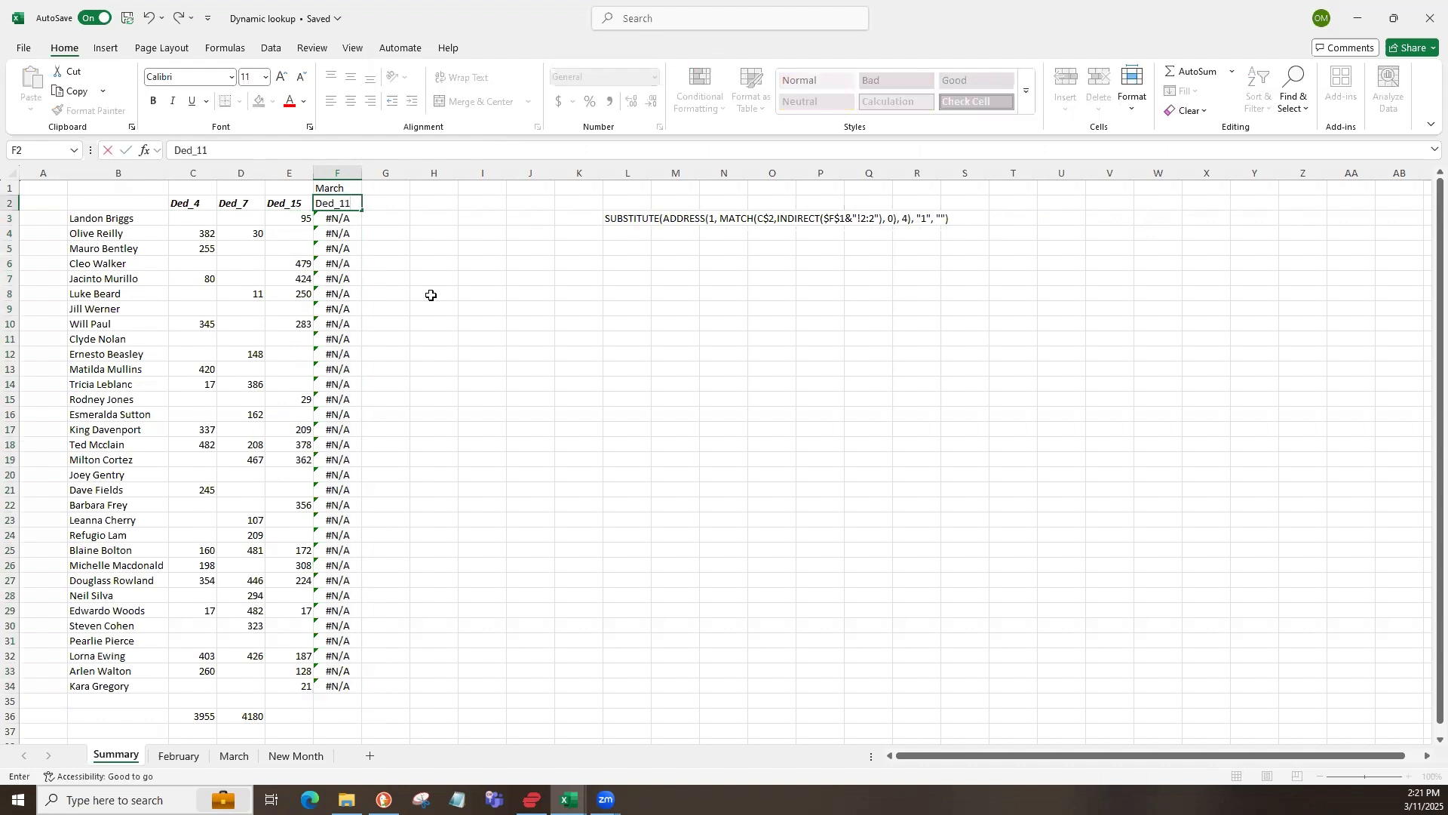
key("Return")
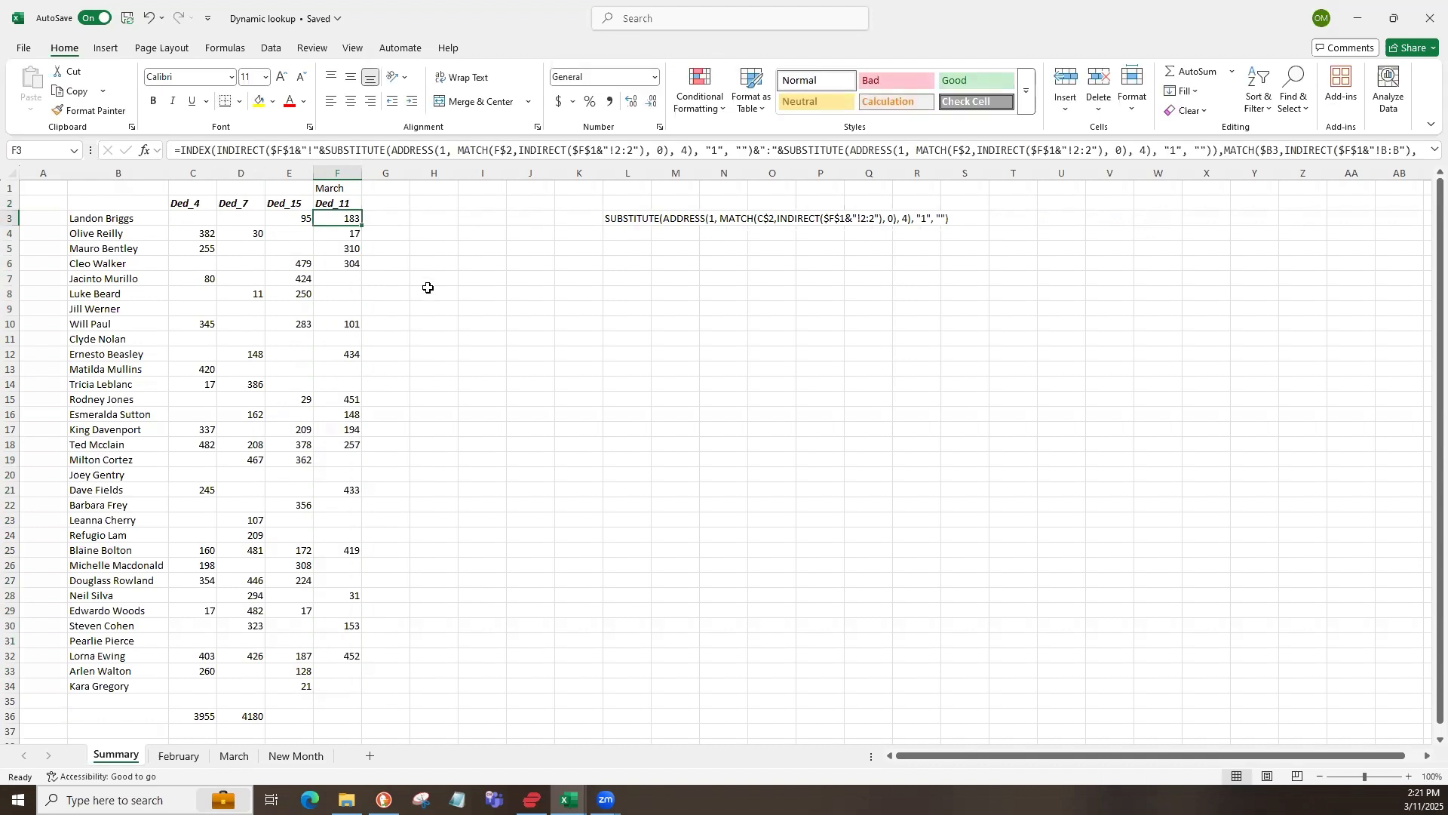
left_click_drag(351, 219, 339, 688)
- Copy the lookup formula from C3 over the whole range C3:F34
left_click(194, 217)
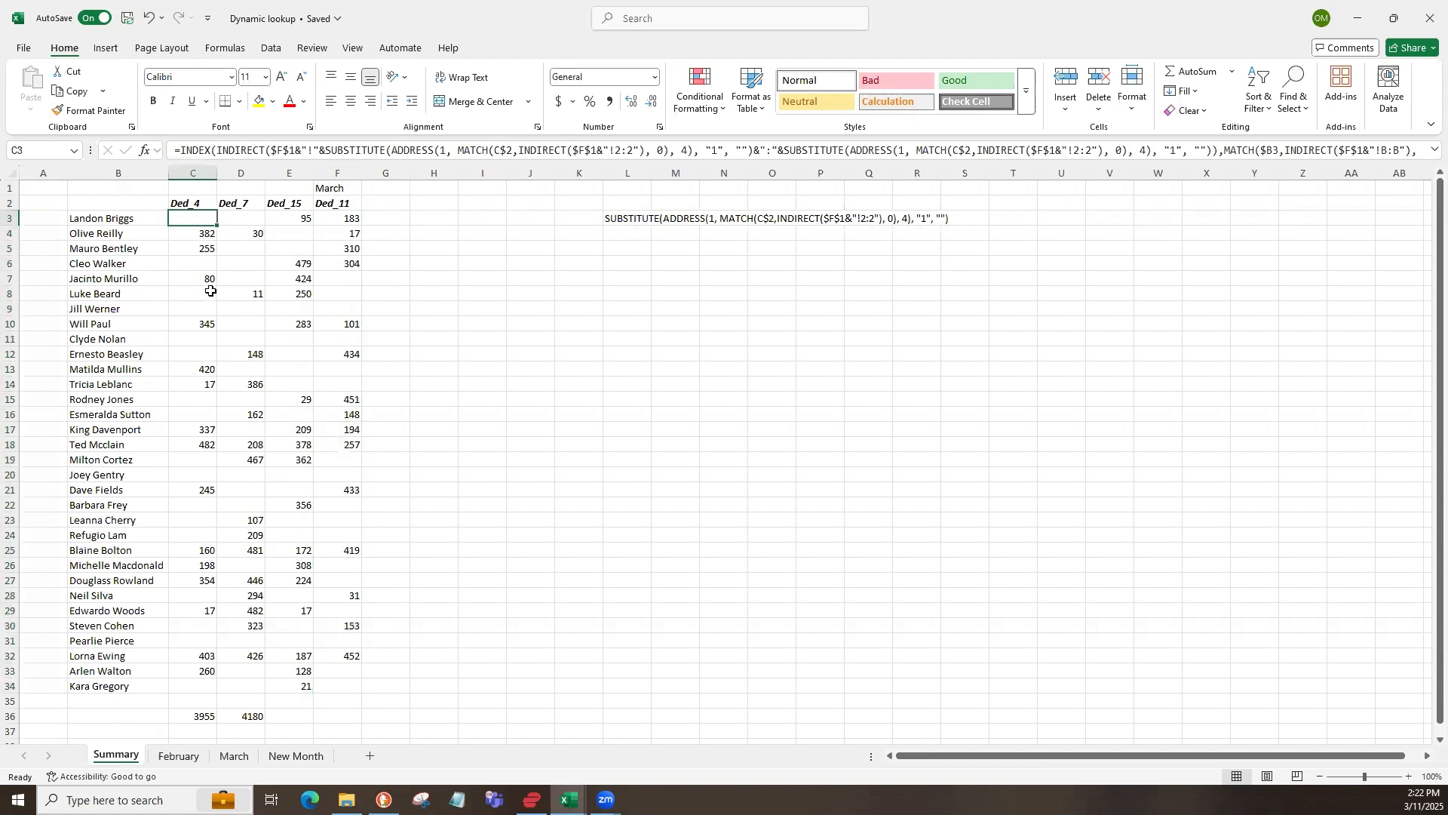
key("ctrl+c")
left_click_drag(186, 214, 342, 685)
key("ctrl+v")
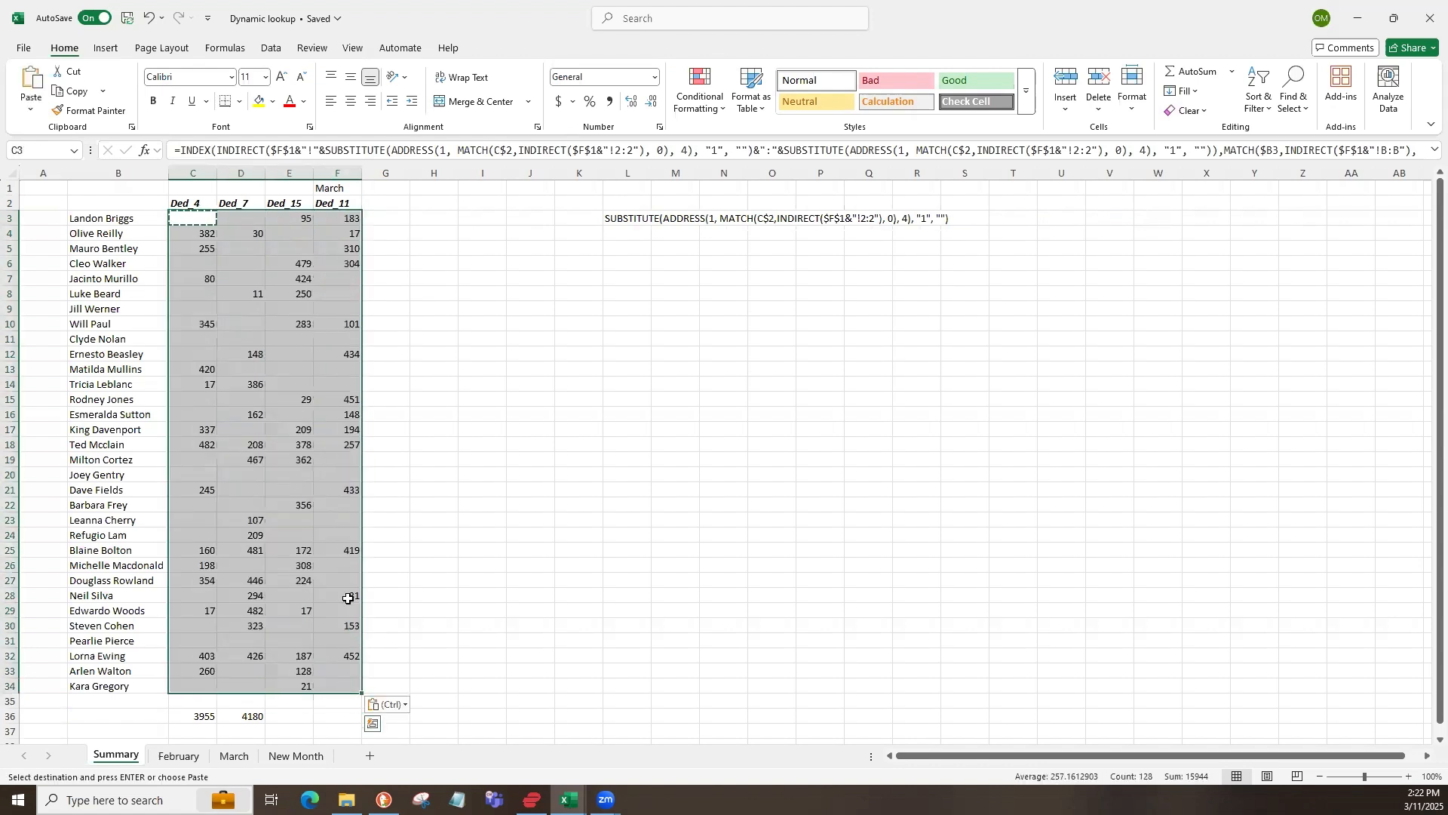
key("Escape")
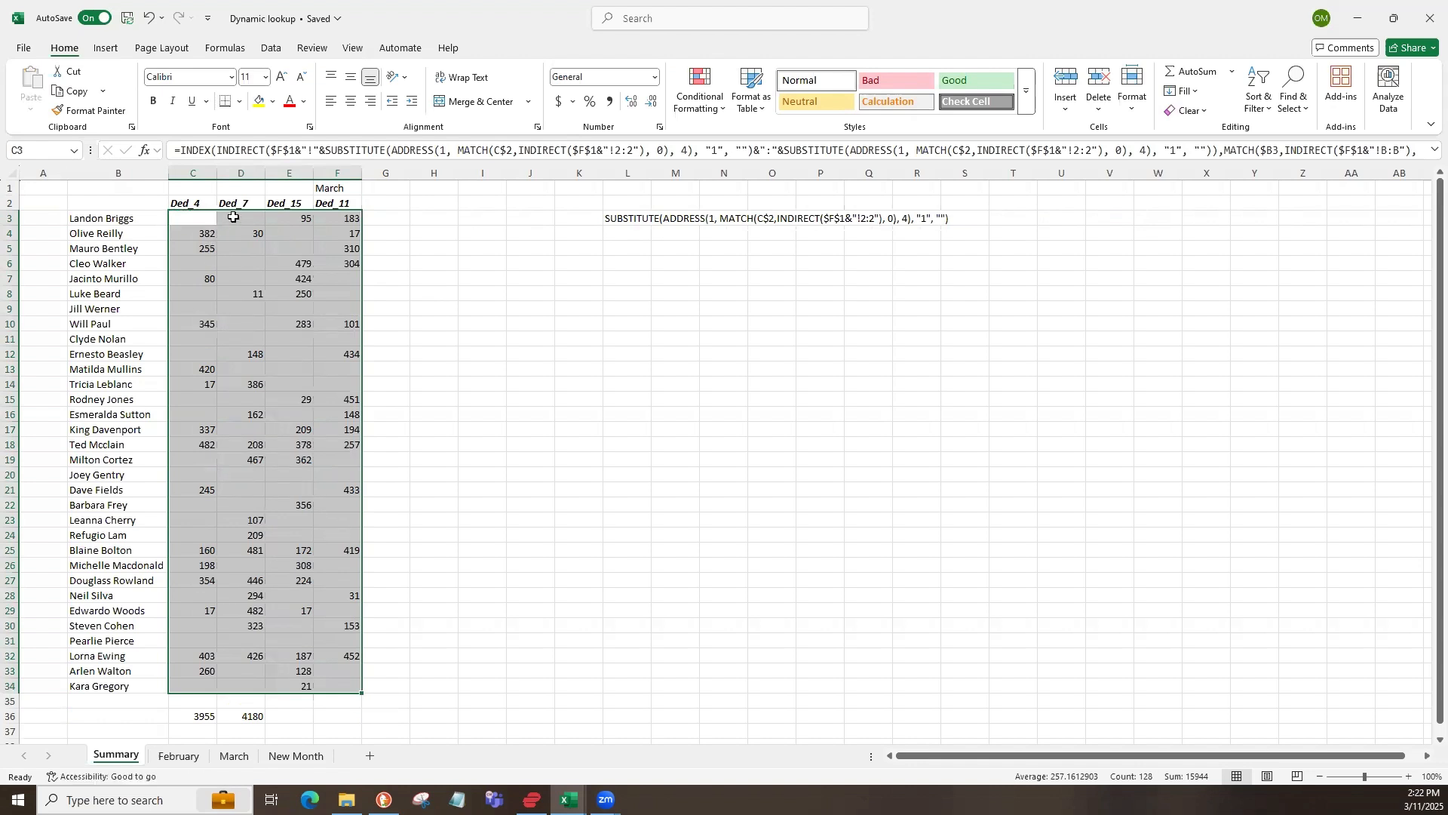
- Inspect the cell references of the pasted lookup formulas in D11, D12 and F12
left_click(252, 343)
key("F2")
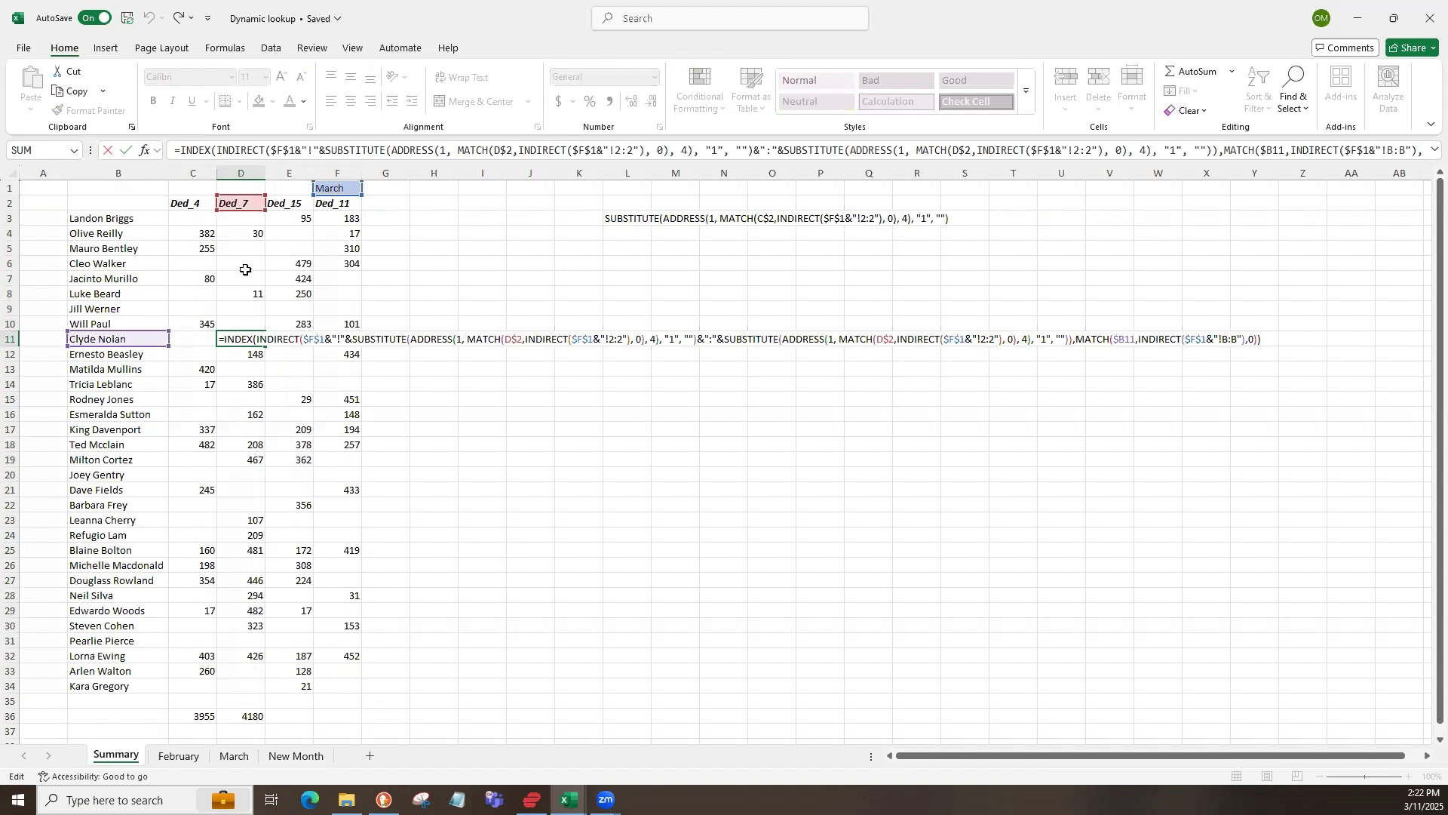
key("Escape")
left_click(250, 361)
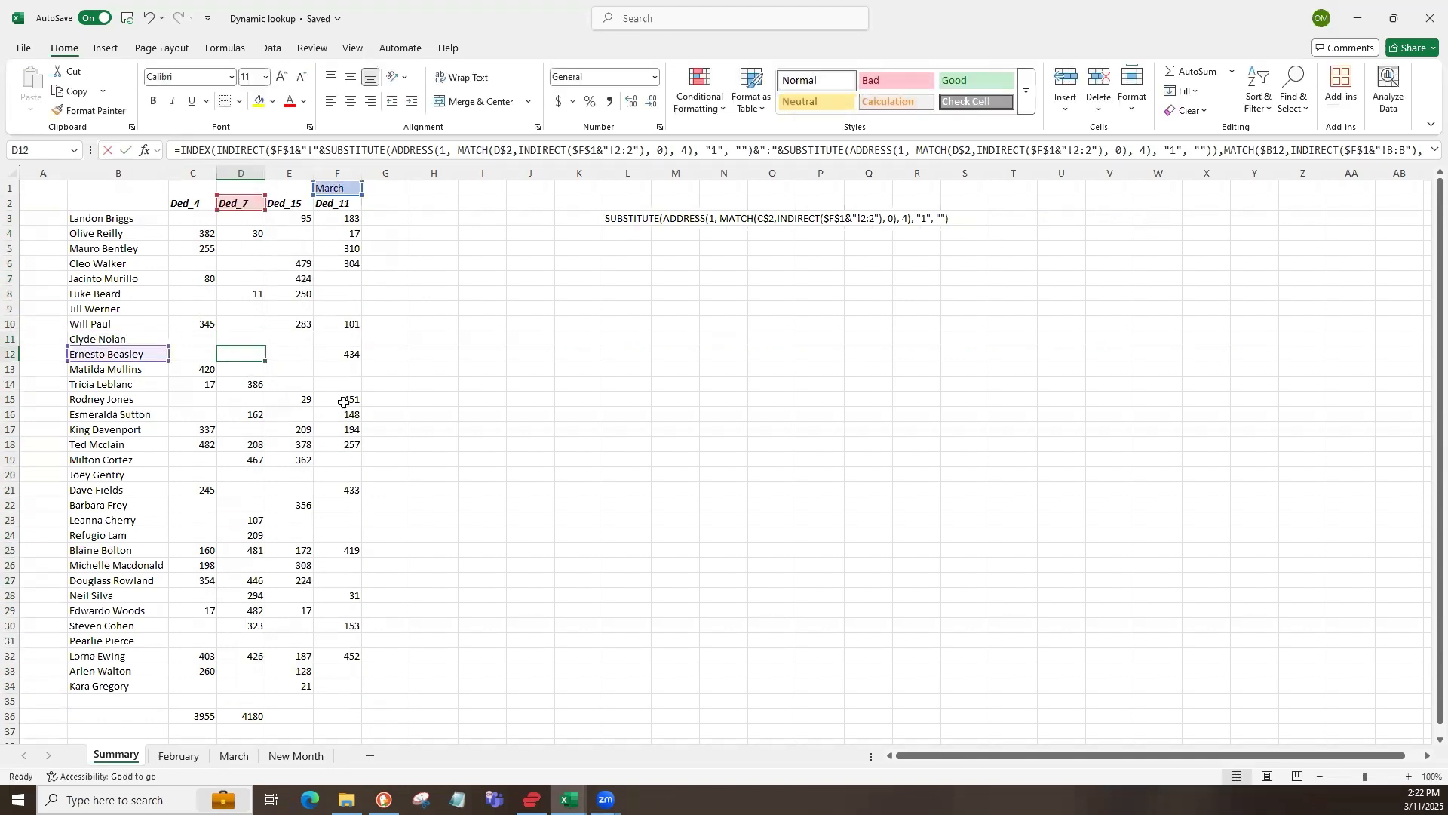
key("F2")
key("Escape")
left_click(345, 359)
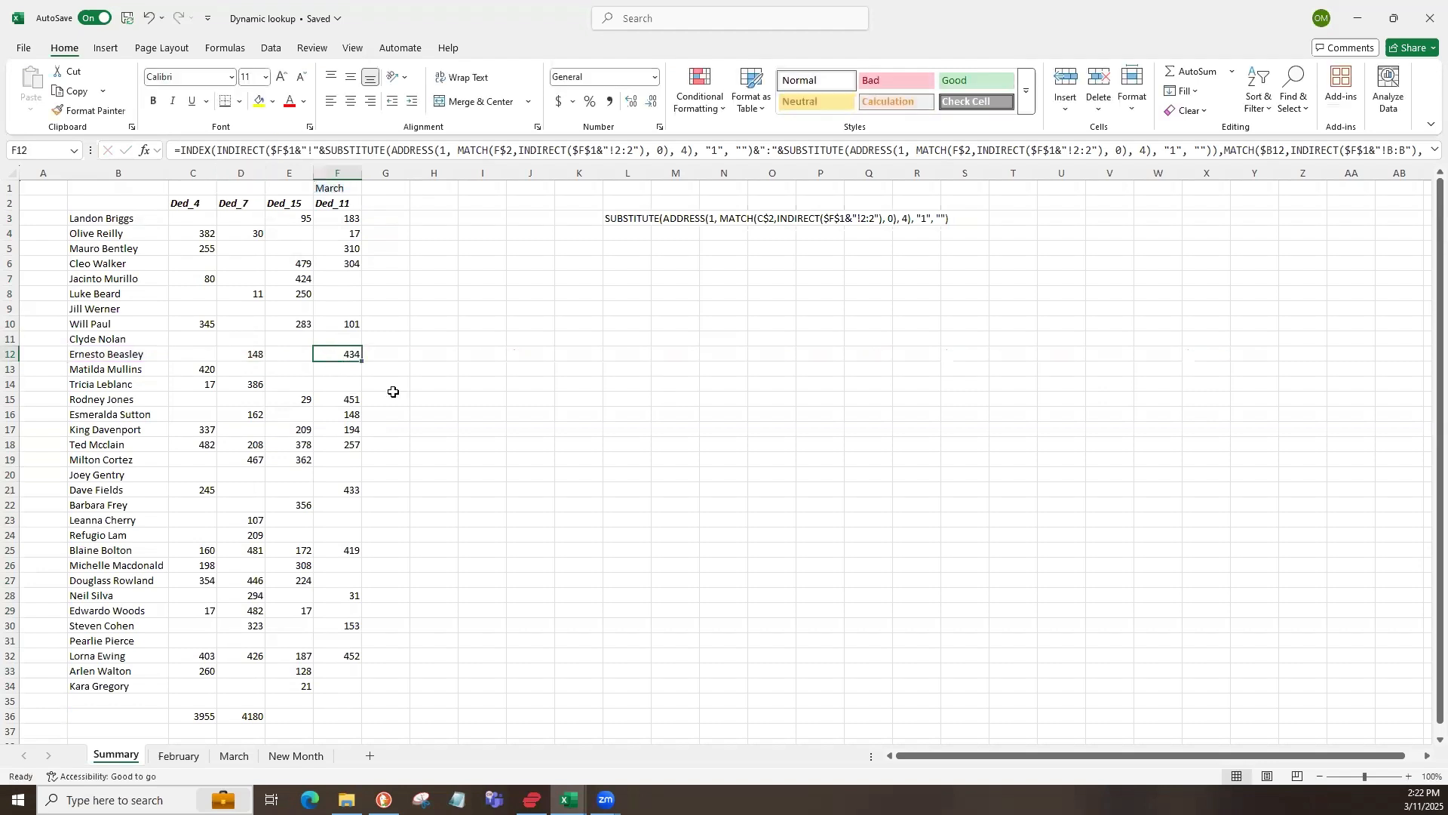
- Compare the lookup result in F12 with row 12 of the Ded_11 column on the March sheet
left_click(231, 756)
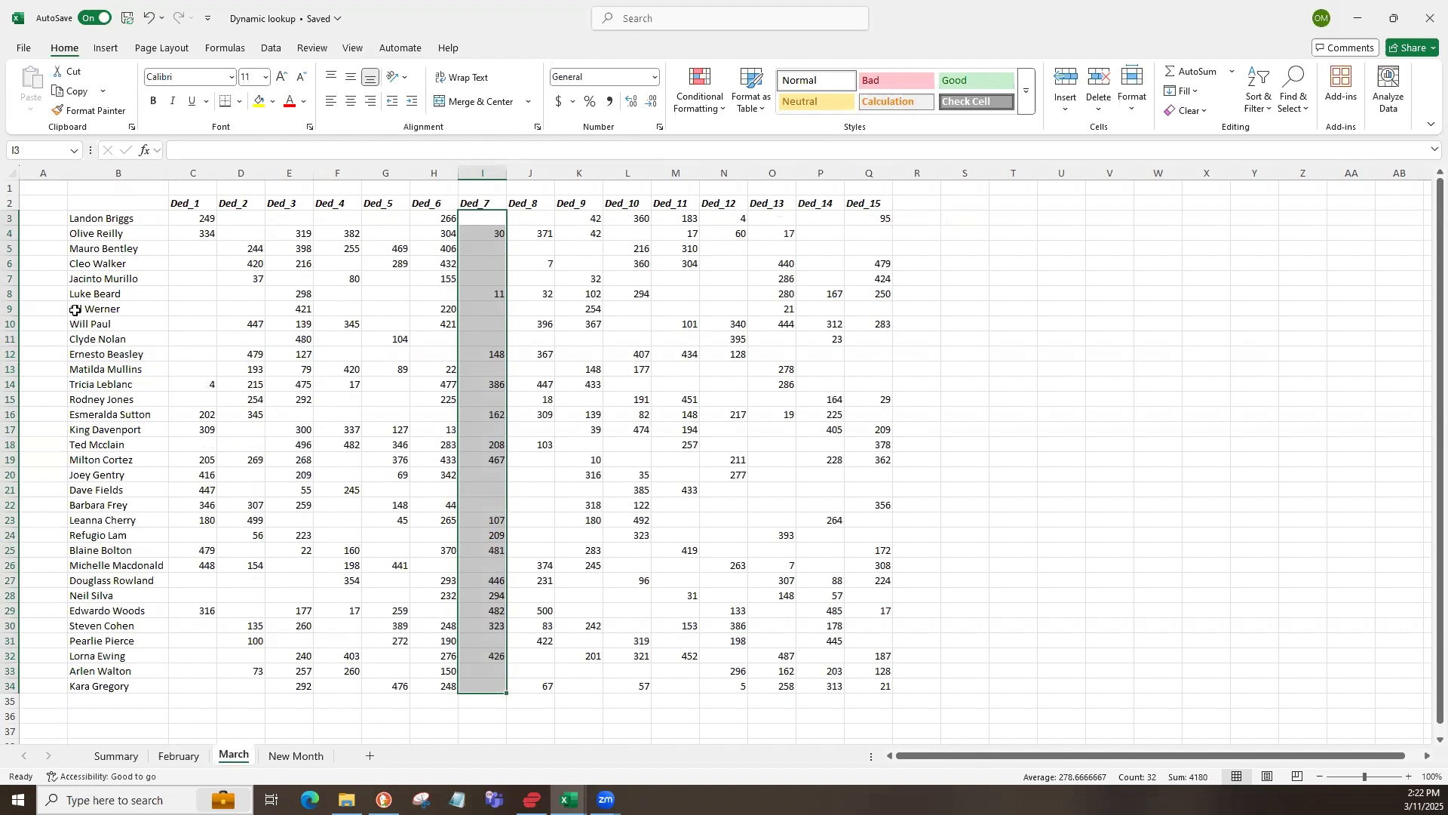
left_click(130, 758)
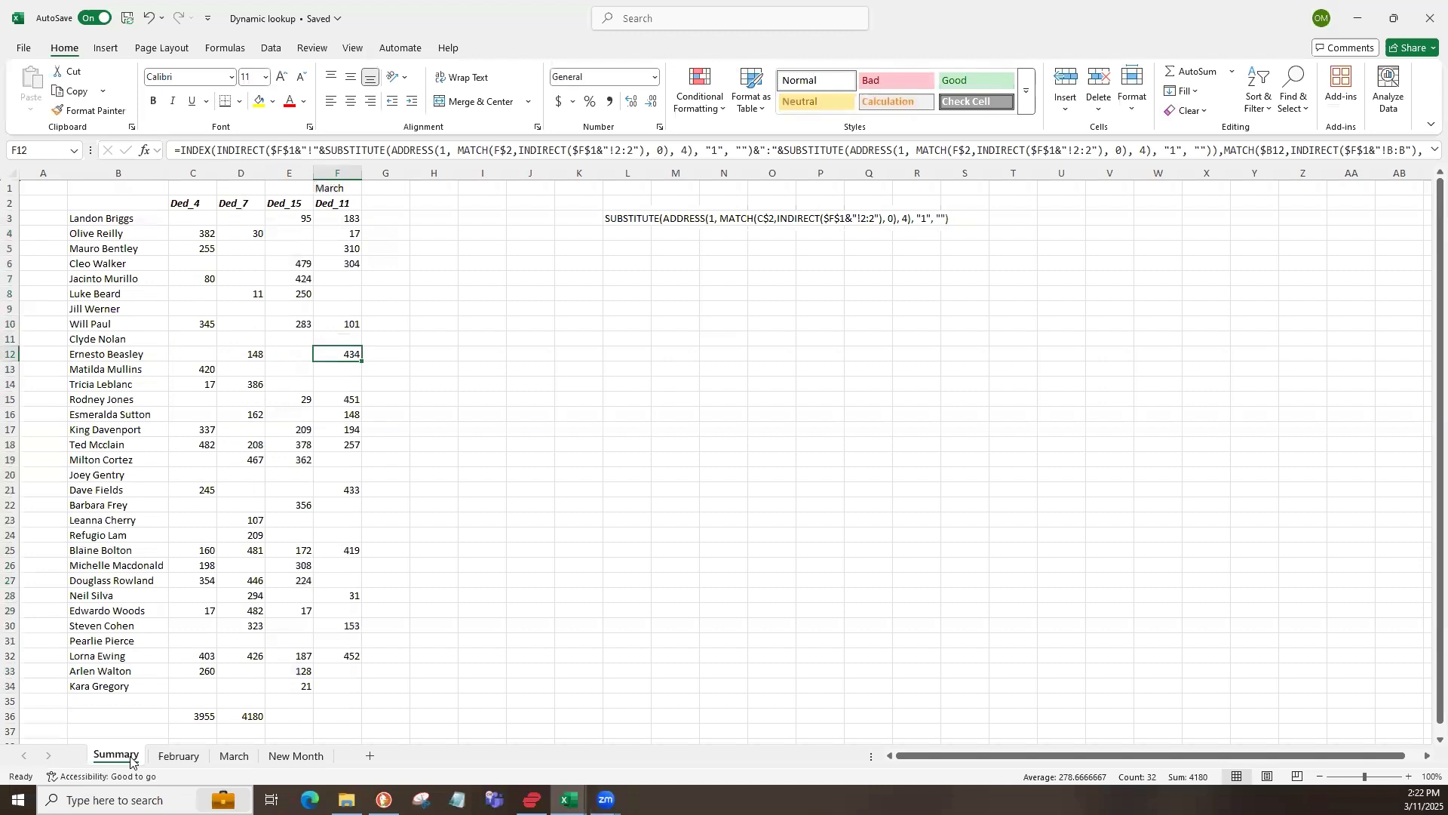
left_click(234, 756)
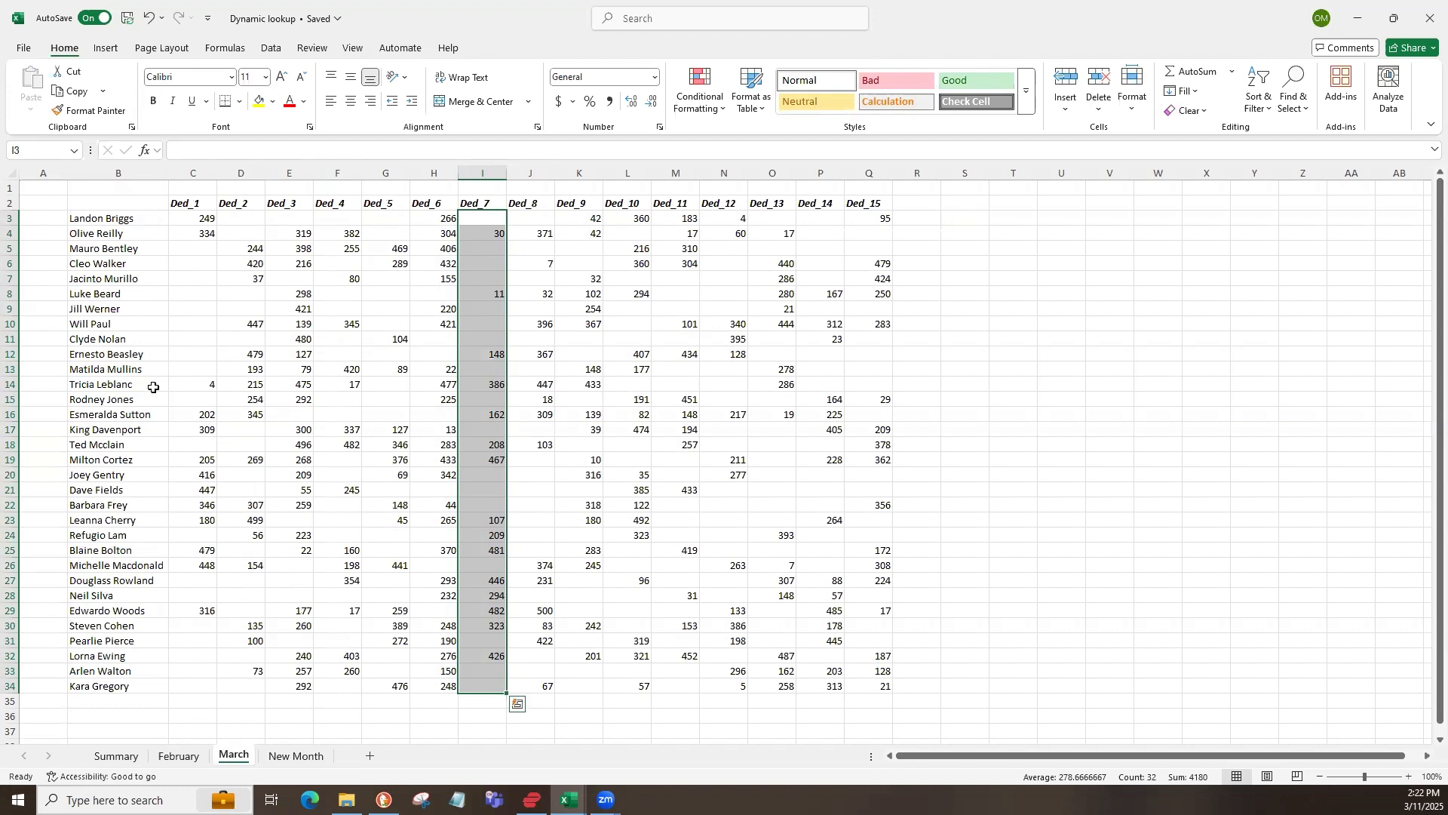
left_click(11, 353)
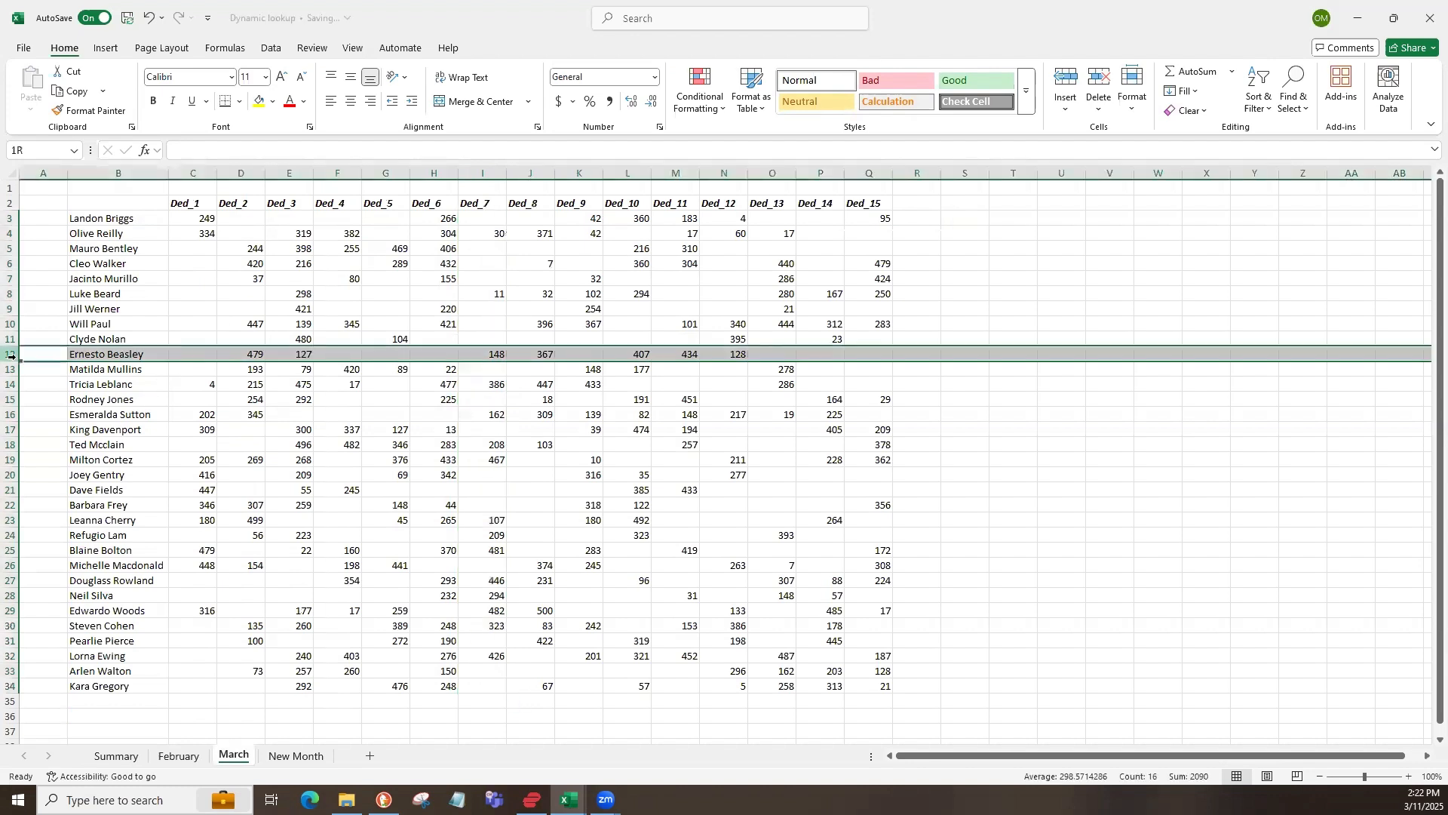
left_click(697, 355)
left_click(143, 758)
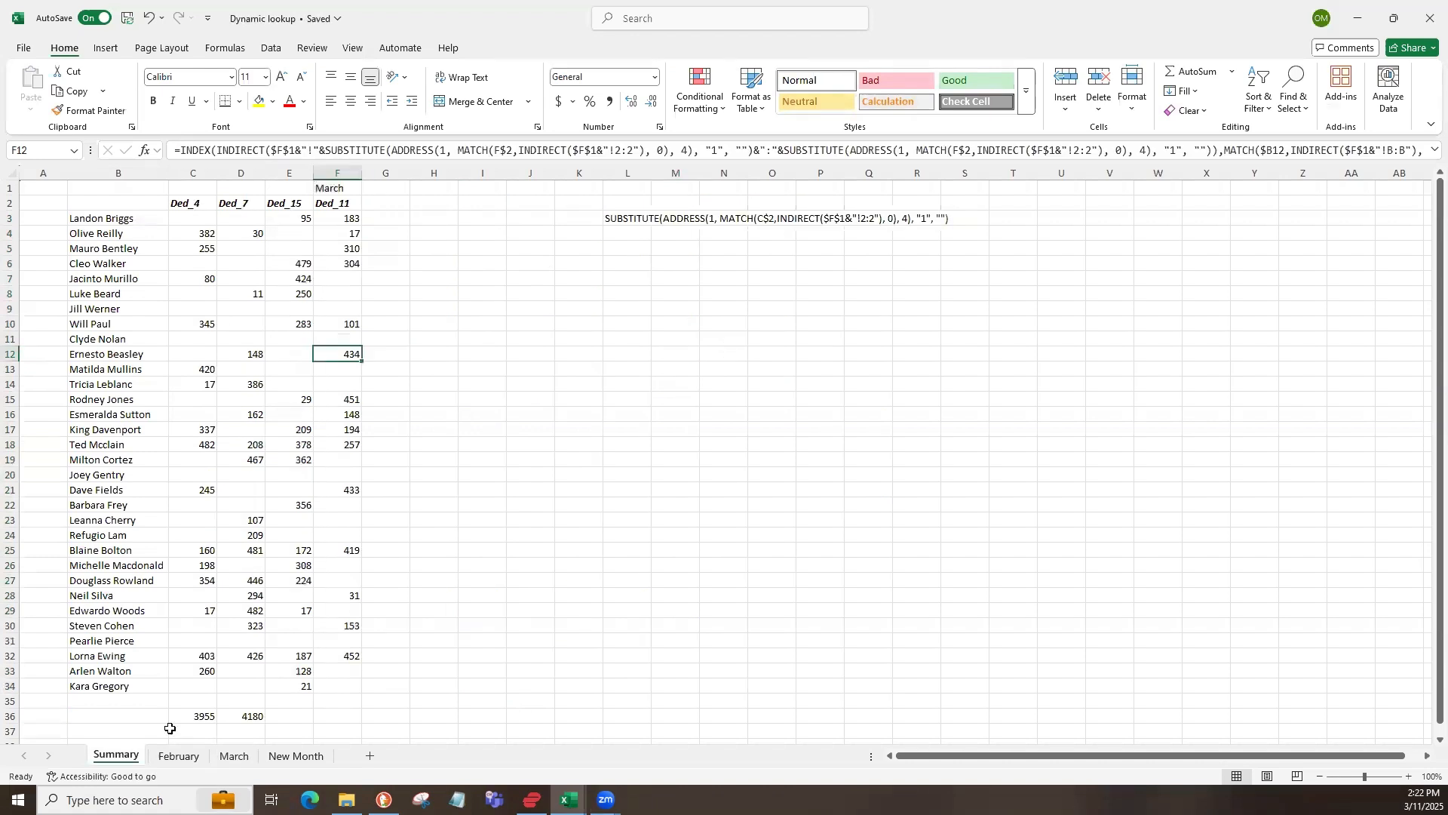
- Remove the leftover SUBSTITUTE column-letter formula text from L3 on the Summary sheet
left_click(194, 218)
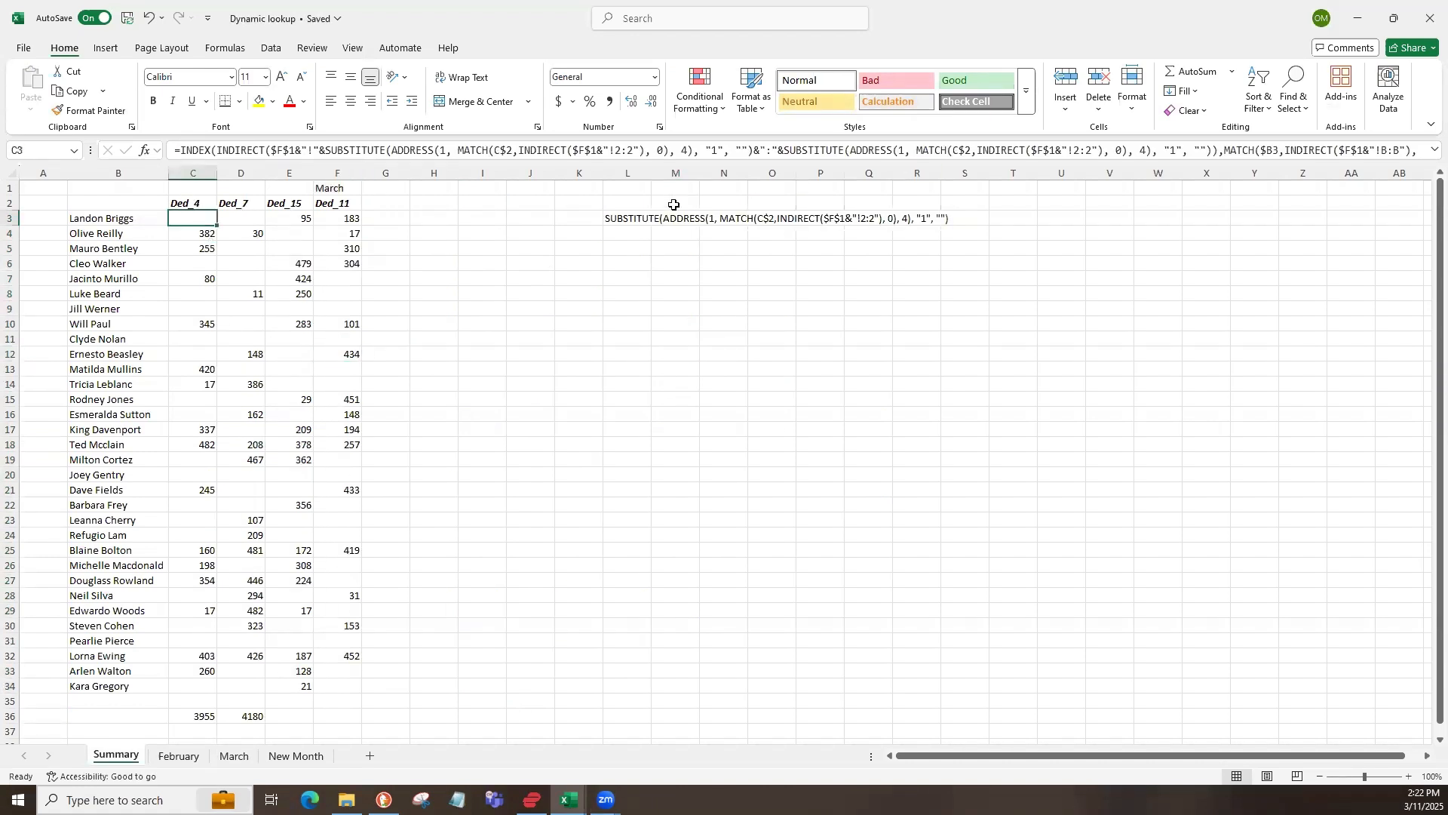
left_click(626, 218)
left_click(983, 285, "shift")
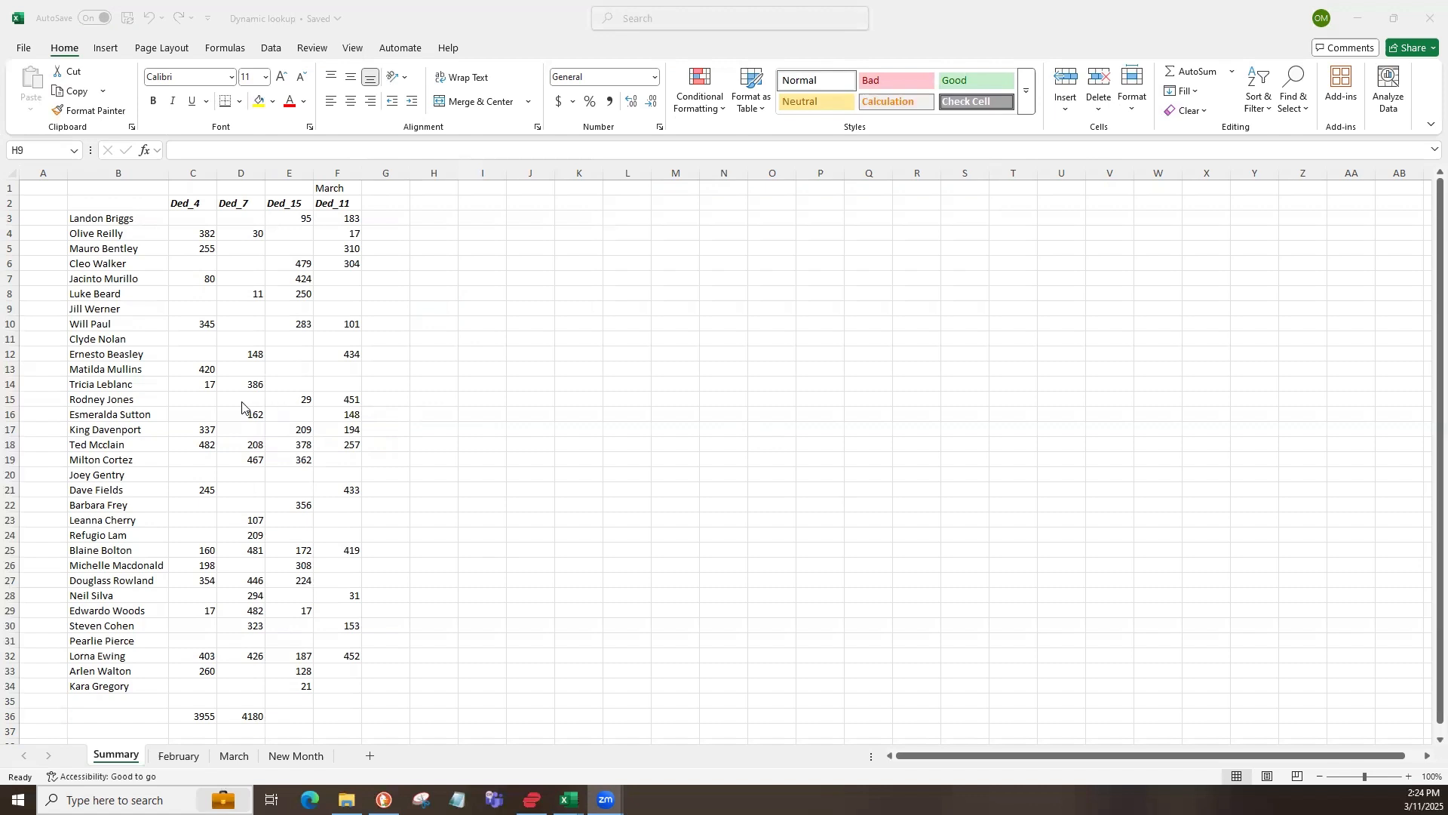
- Examine the list of employee names in column B of the Summary sheet and the rows below it
left_click(224, 451)
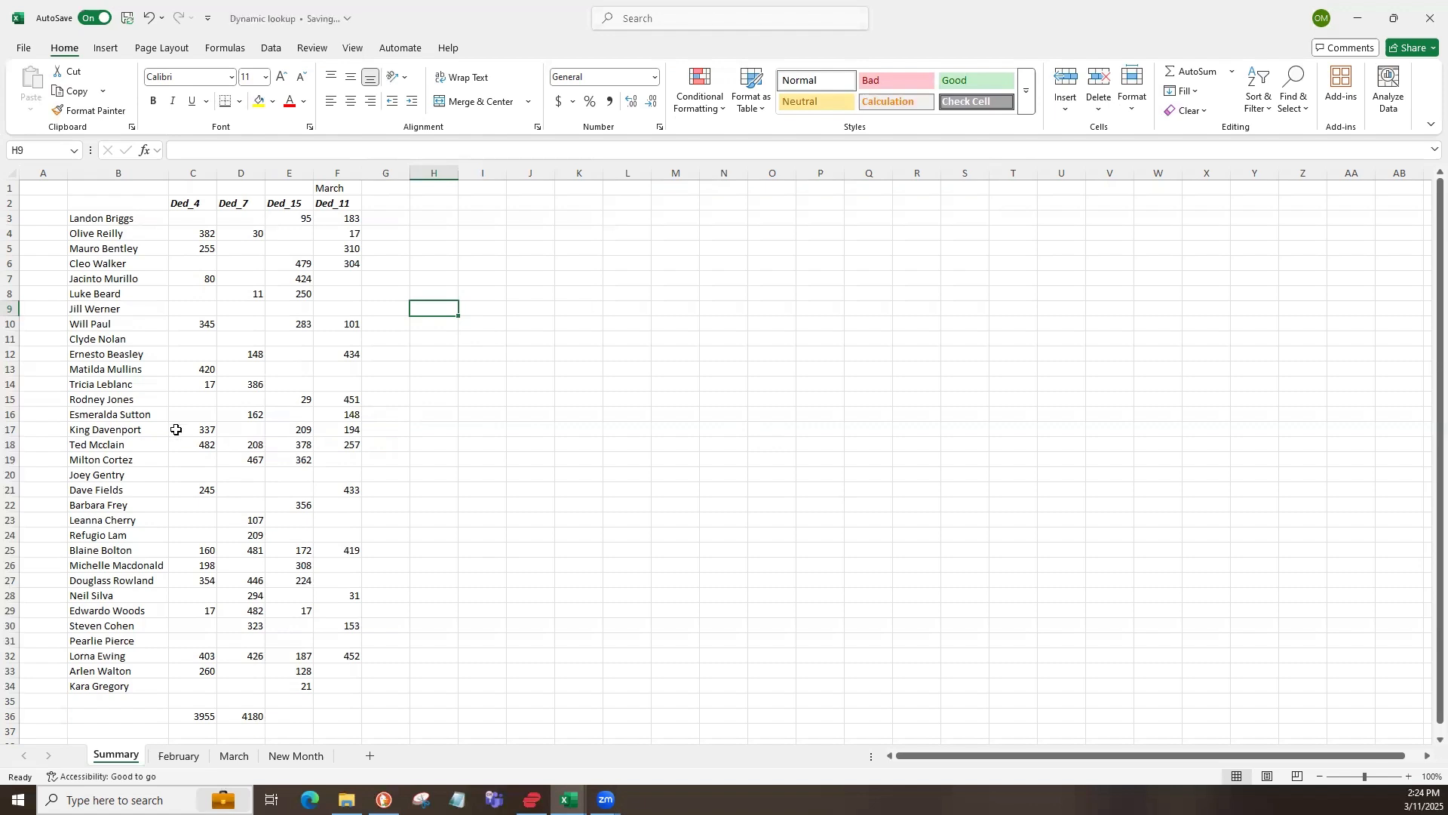
left_click(115, 218)
left_click_drag(113, 256, 113, 681)
left_click(107, 492)
left_click(106, 443)
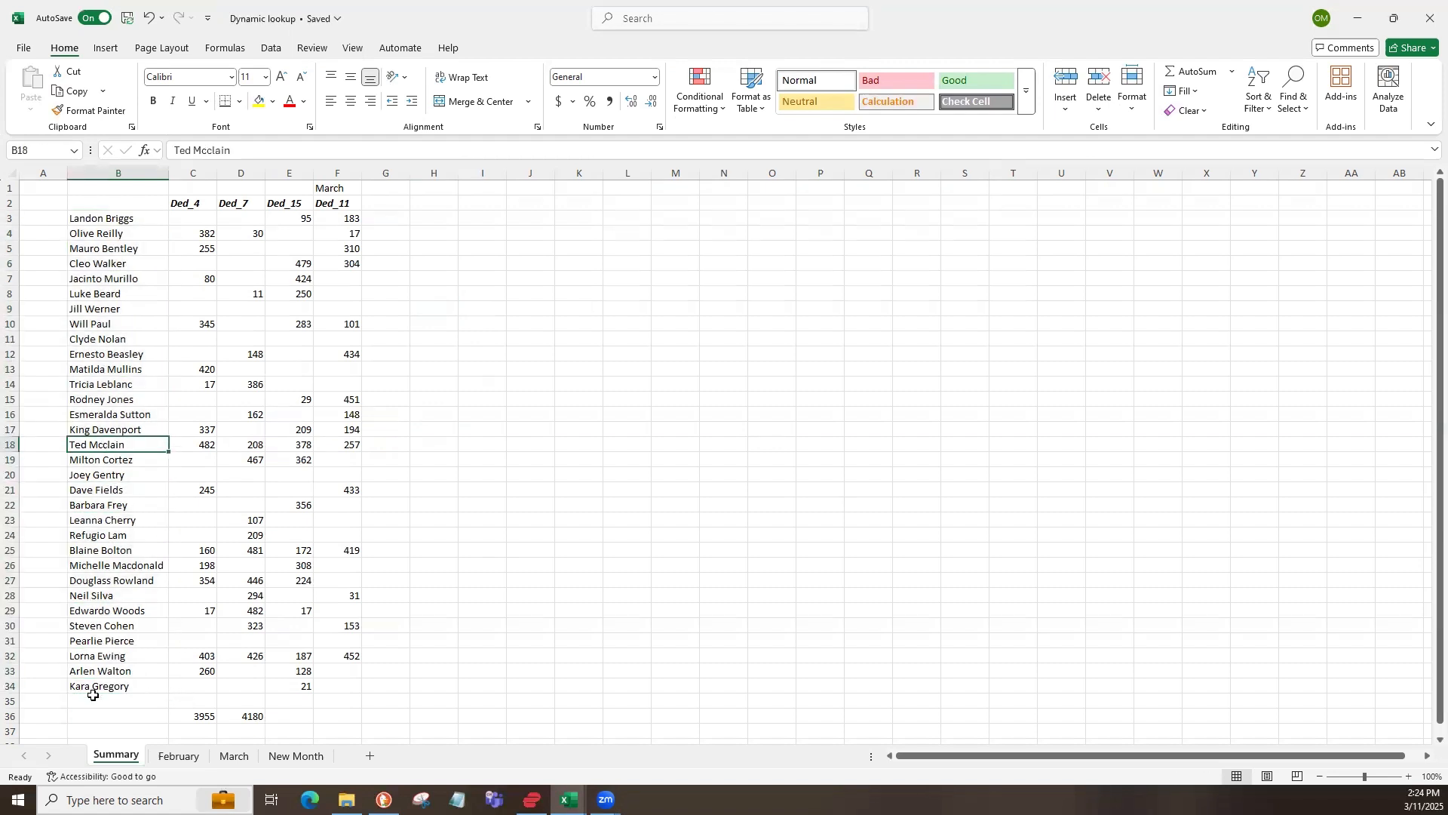
left_click(120, 702)
scroll(120, 701, "down", 3)
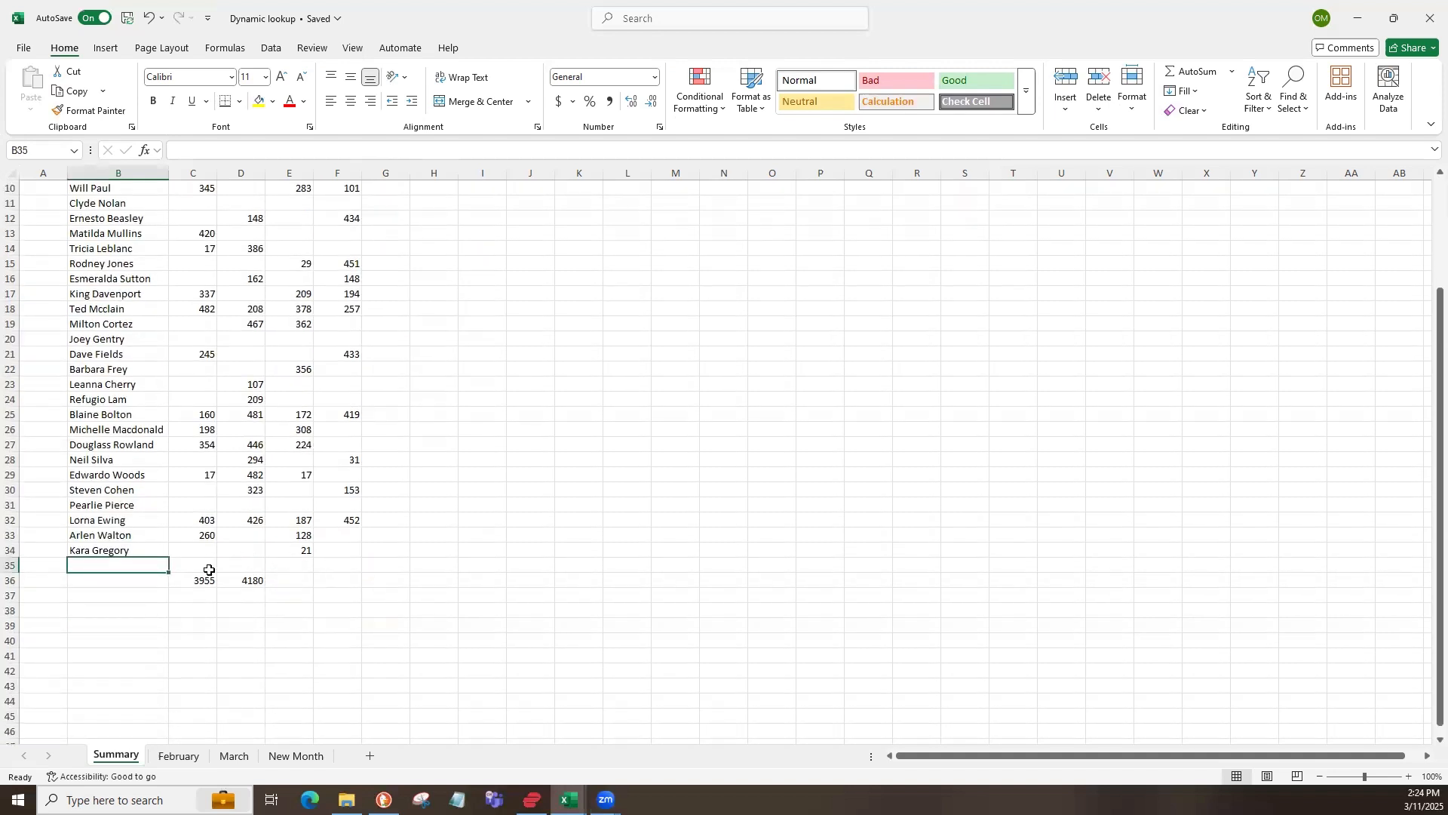
scroll(217, 612, "up", 3)
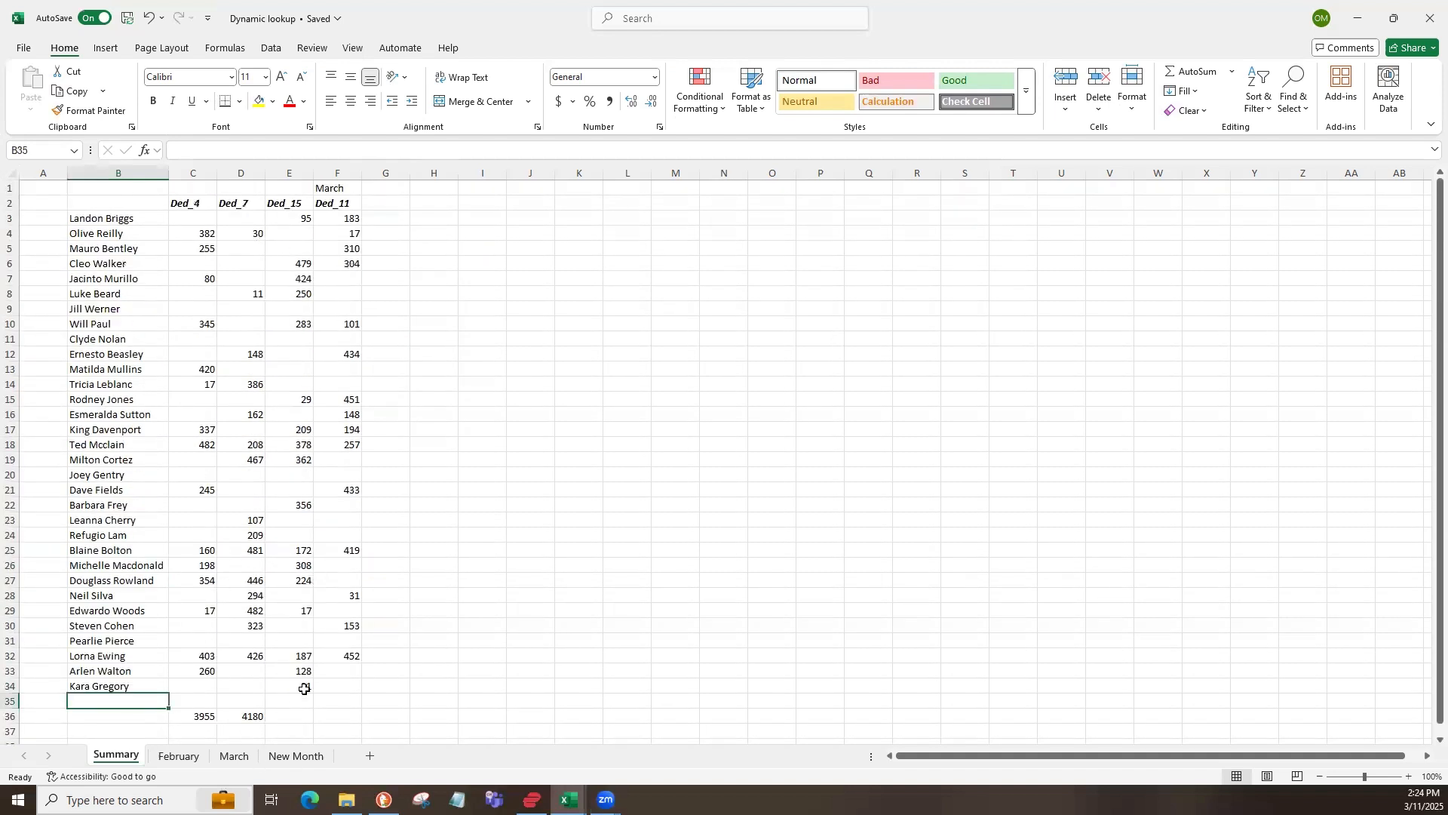
left_click(117, 593)
- Compare the employee name lists in column B of the February, March and Summary sheets
left_click(179, 755)
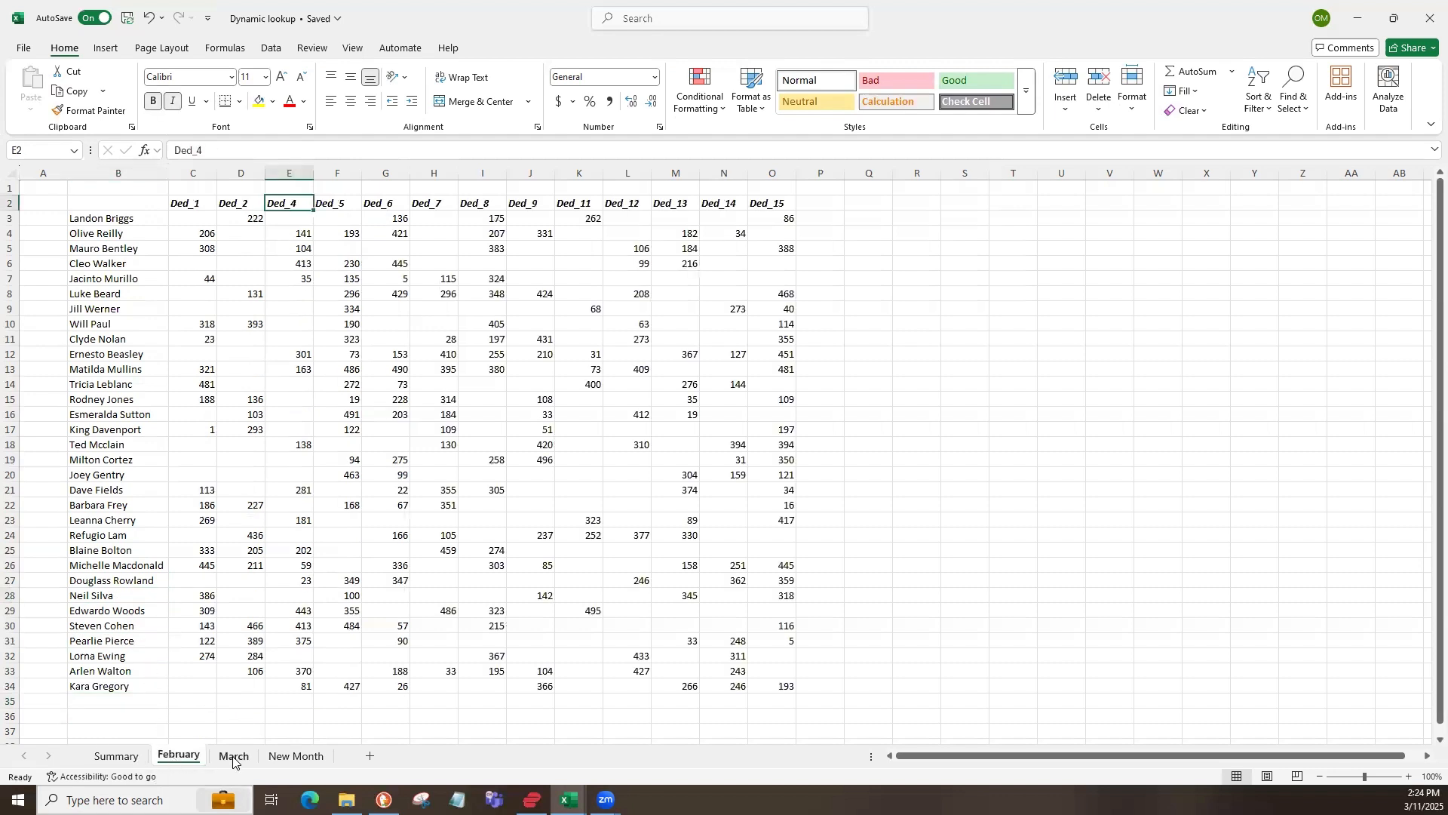
left_click(233, 756)
left_click(114, 611)
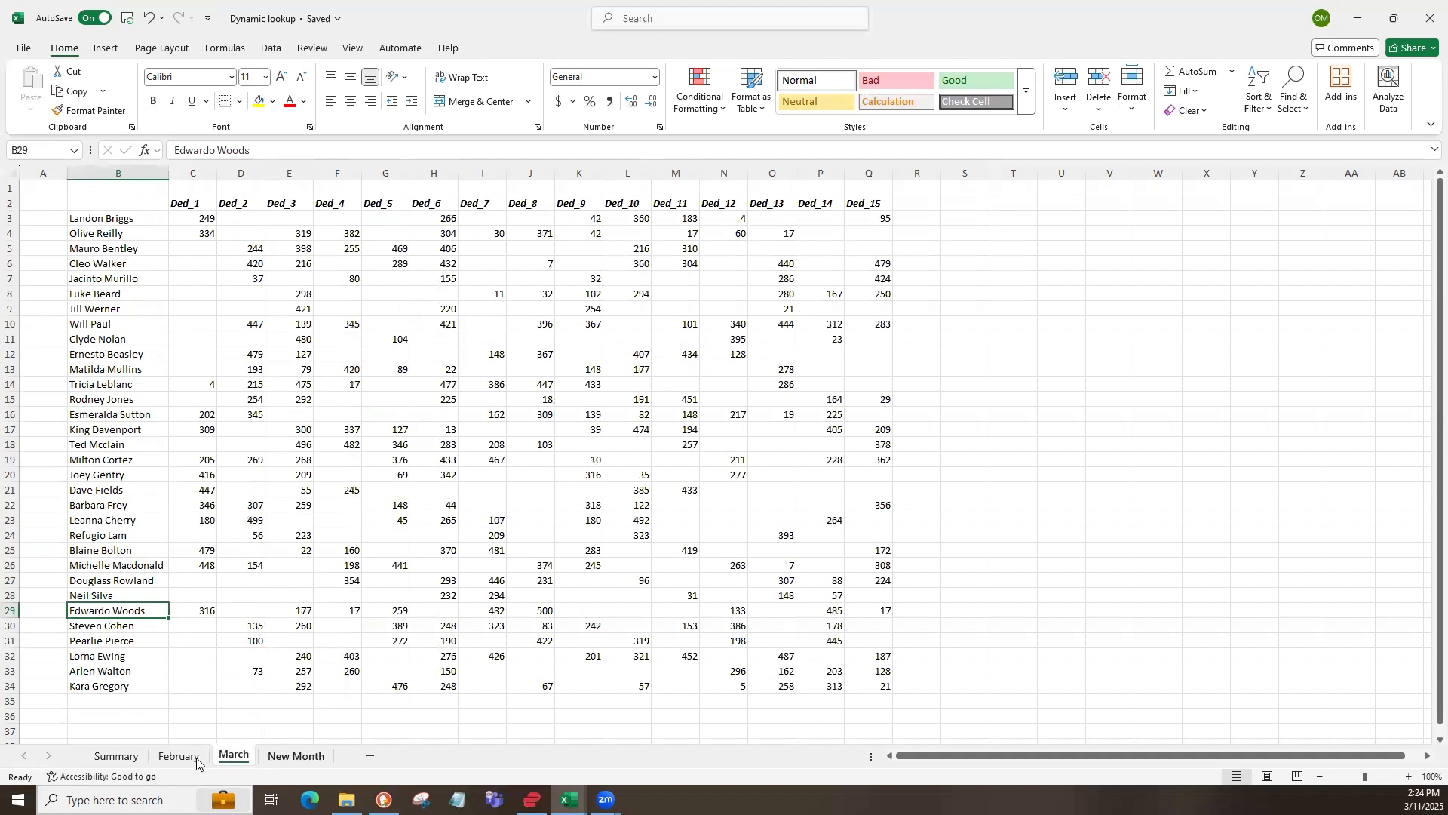
left_click(117, 755)
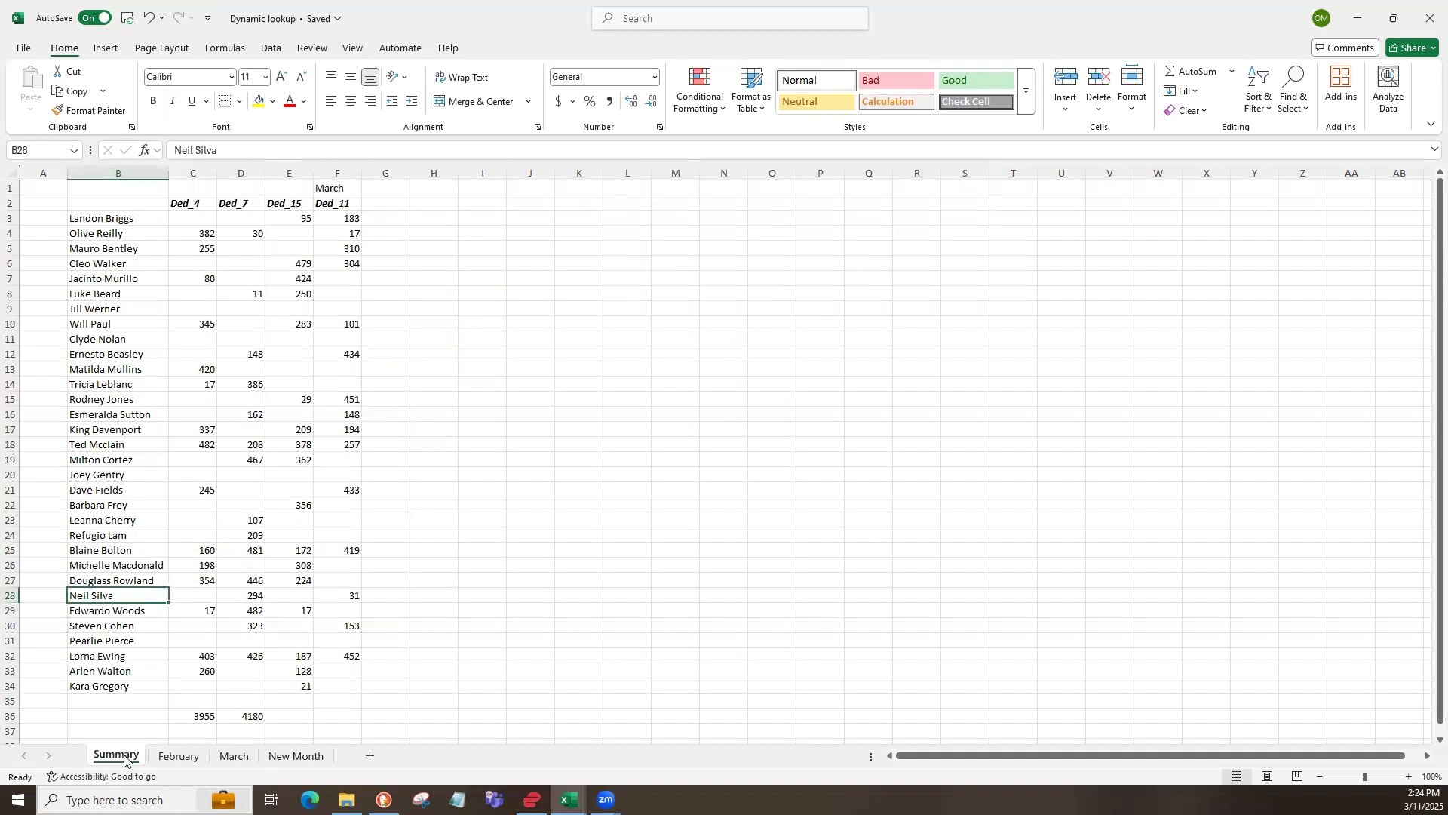
left_click(106, 506)
left_click(100, 385)
left_click(99, 445)
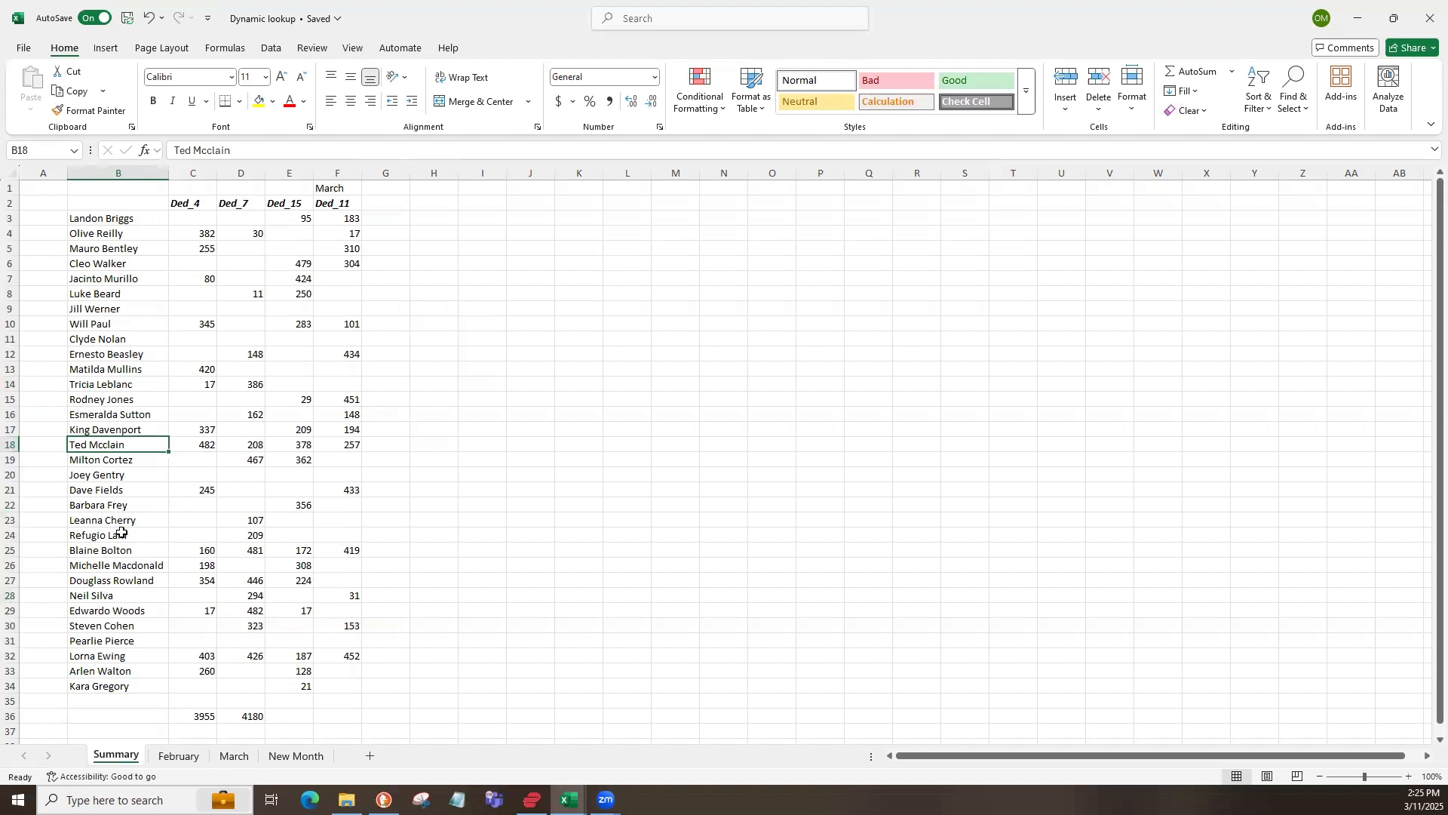
left_click(179, 755)
left_click(220, 756)
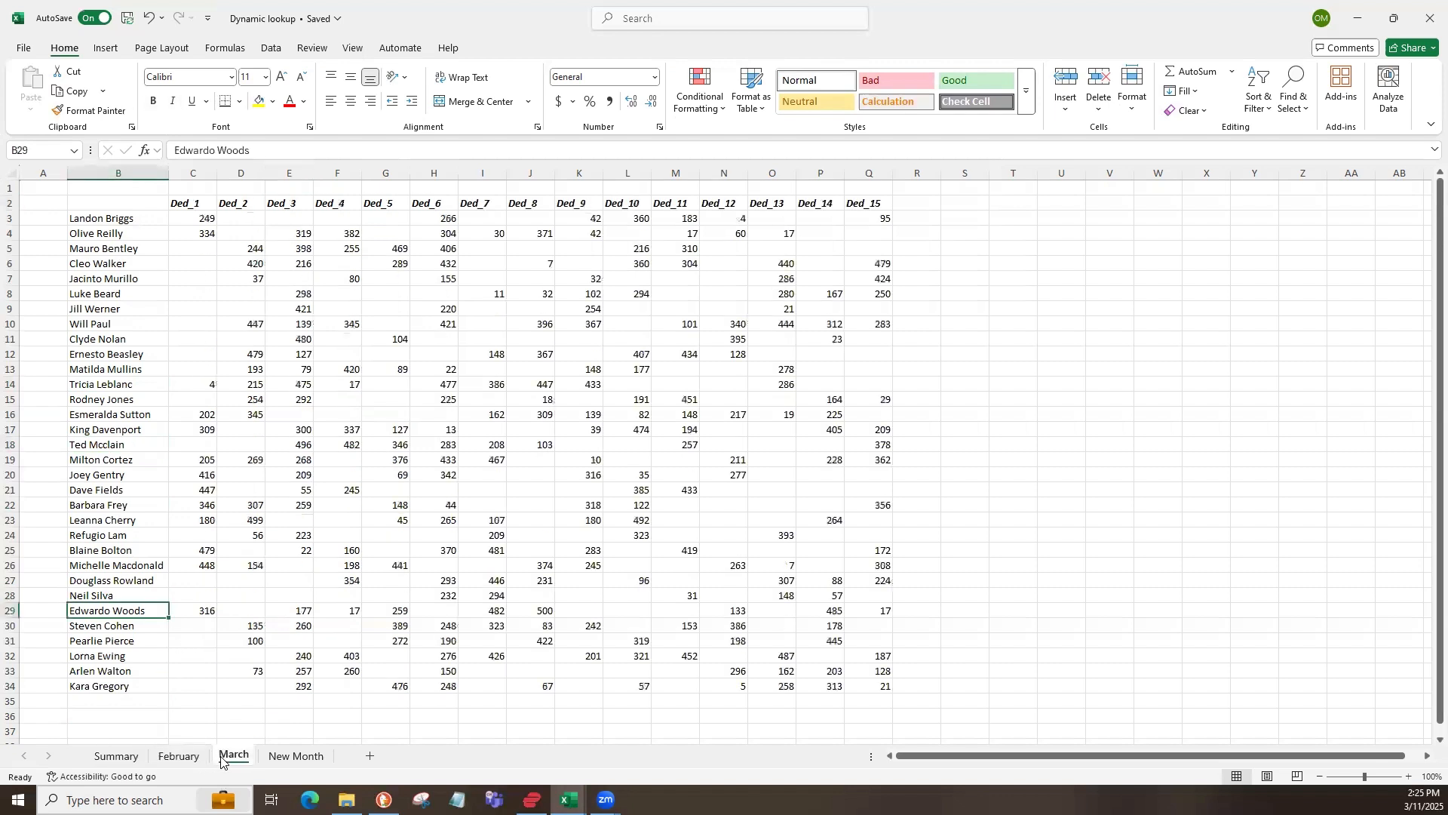
left_click(117, 755)
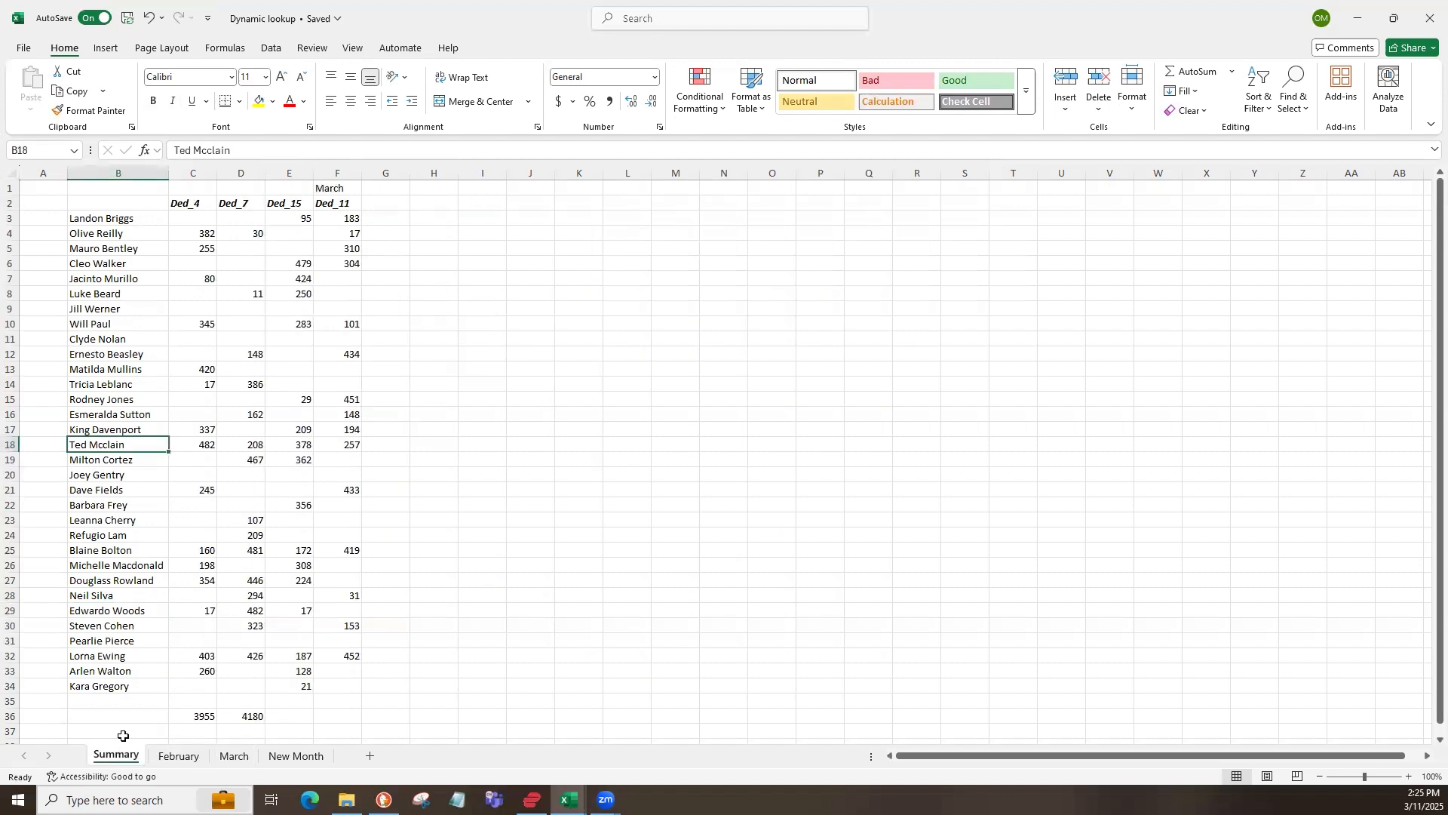